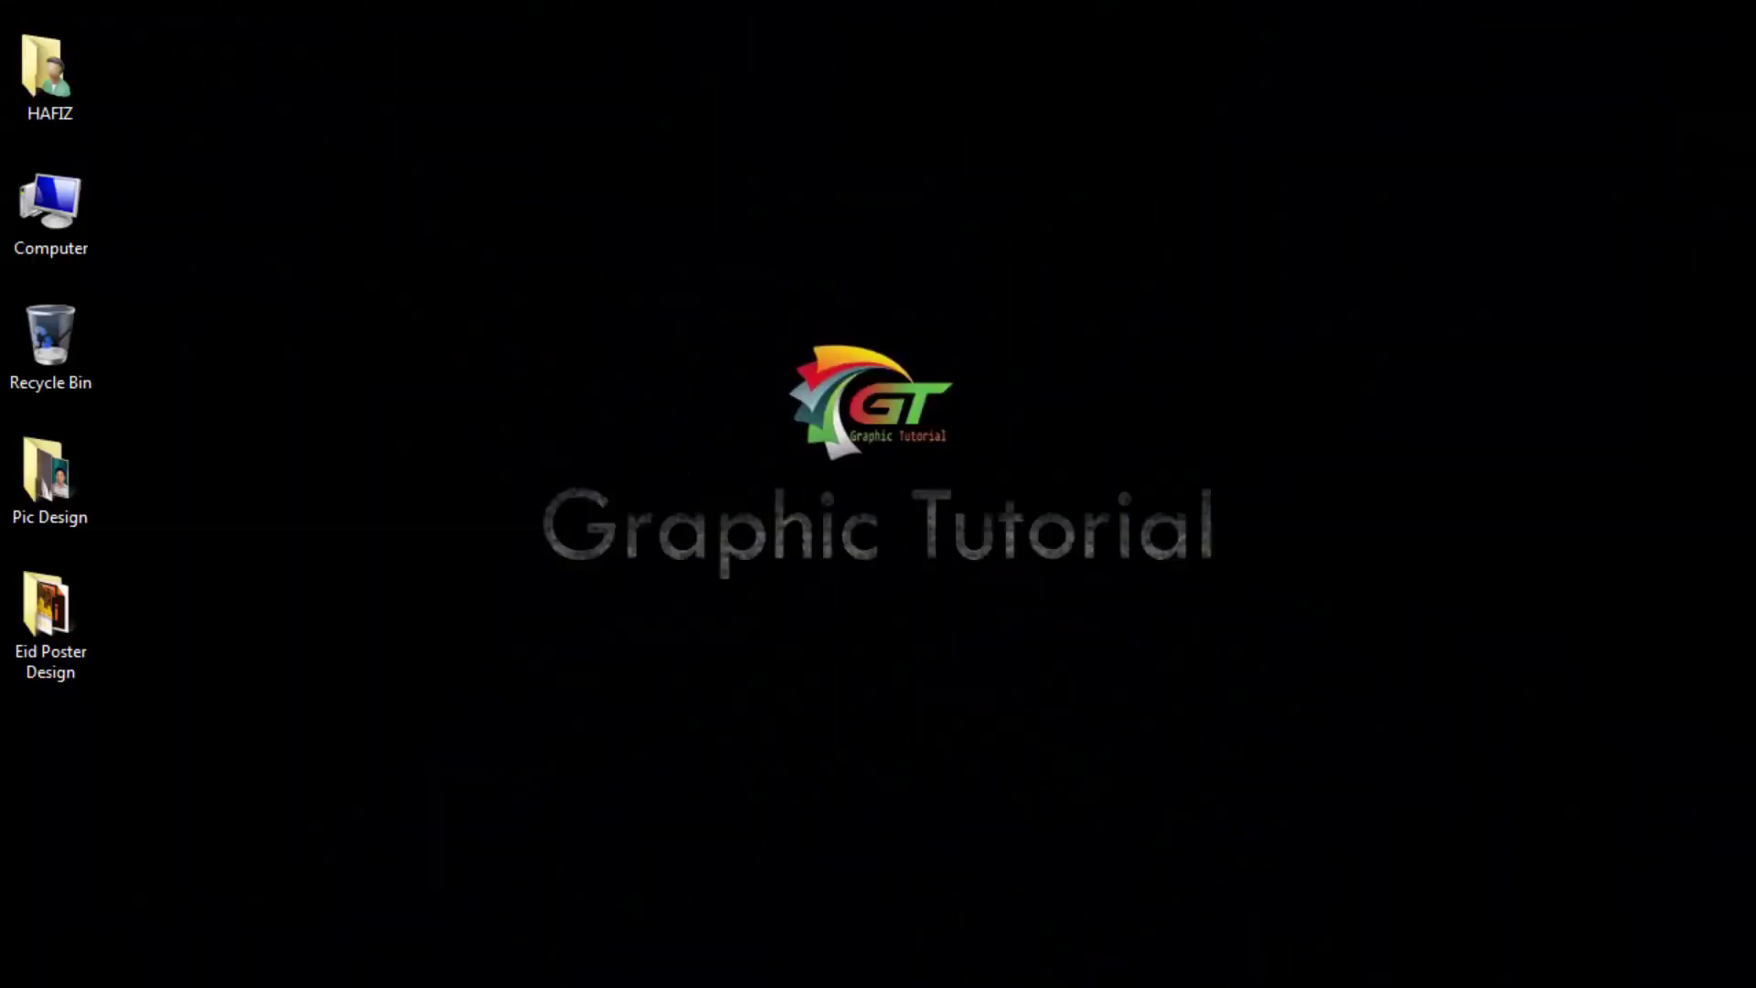
# Restore the open Illustrator window from its taskbar preview
pyautogui.click(461, 943)
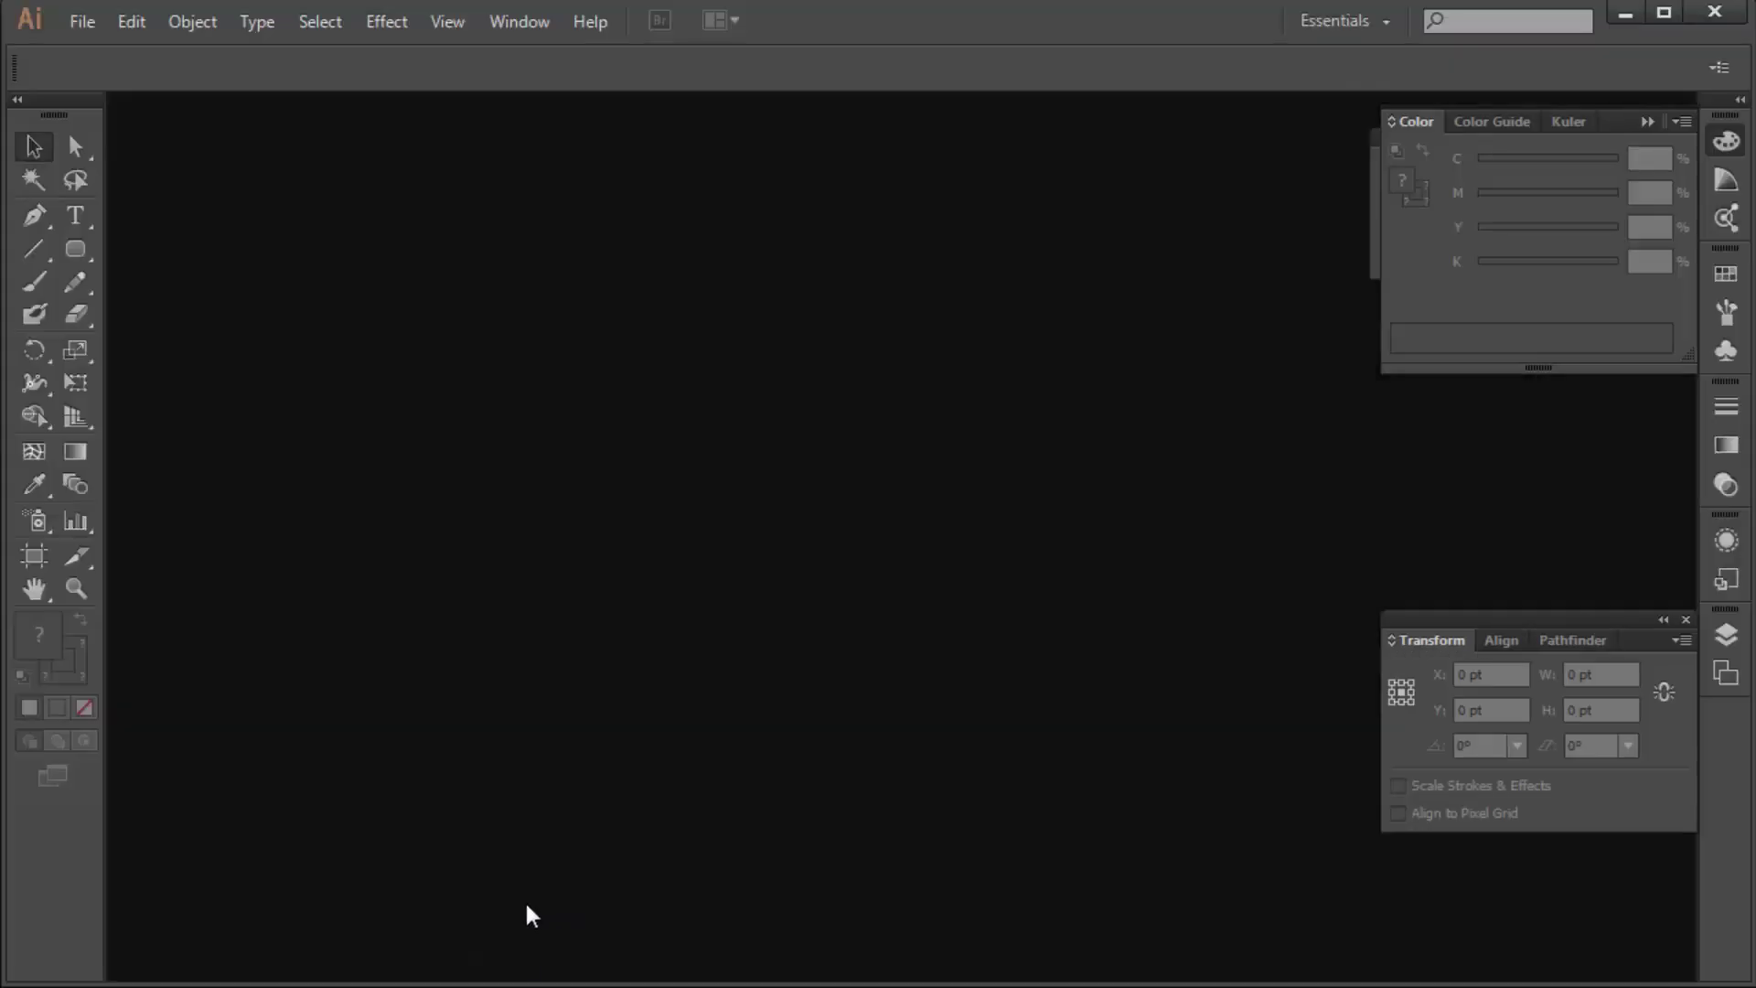
# Start a new 3.75 × 2.25 in CMYK, 300 ppi document with 2 artboards and 0.125 in bleed
pyautogui.click(85, 22)
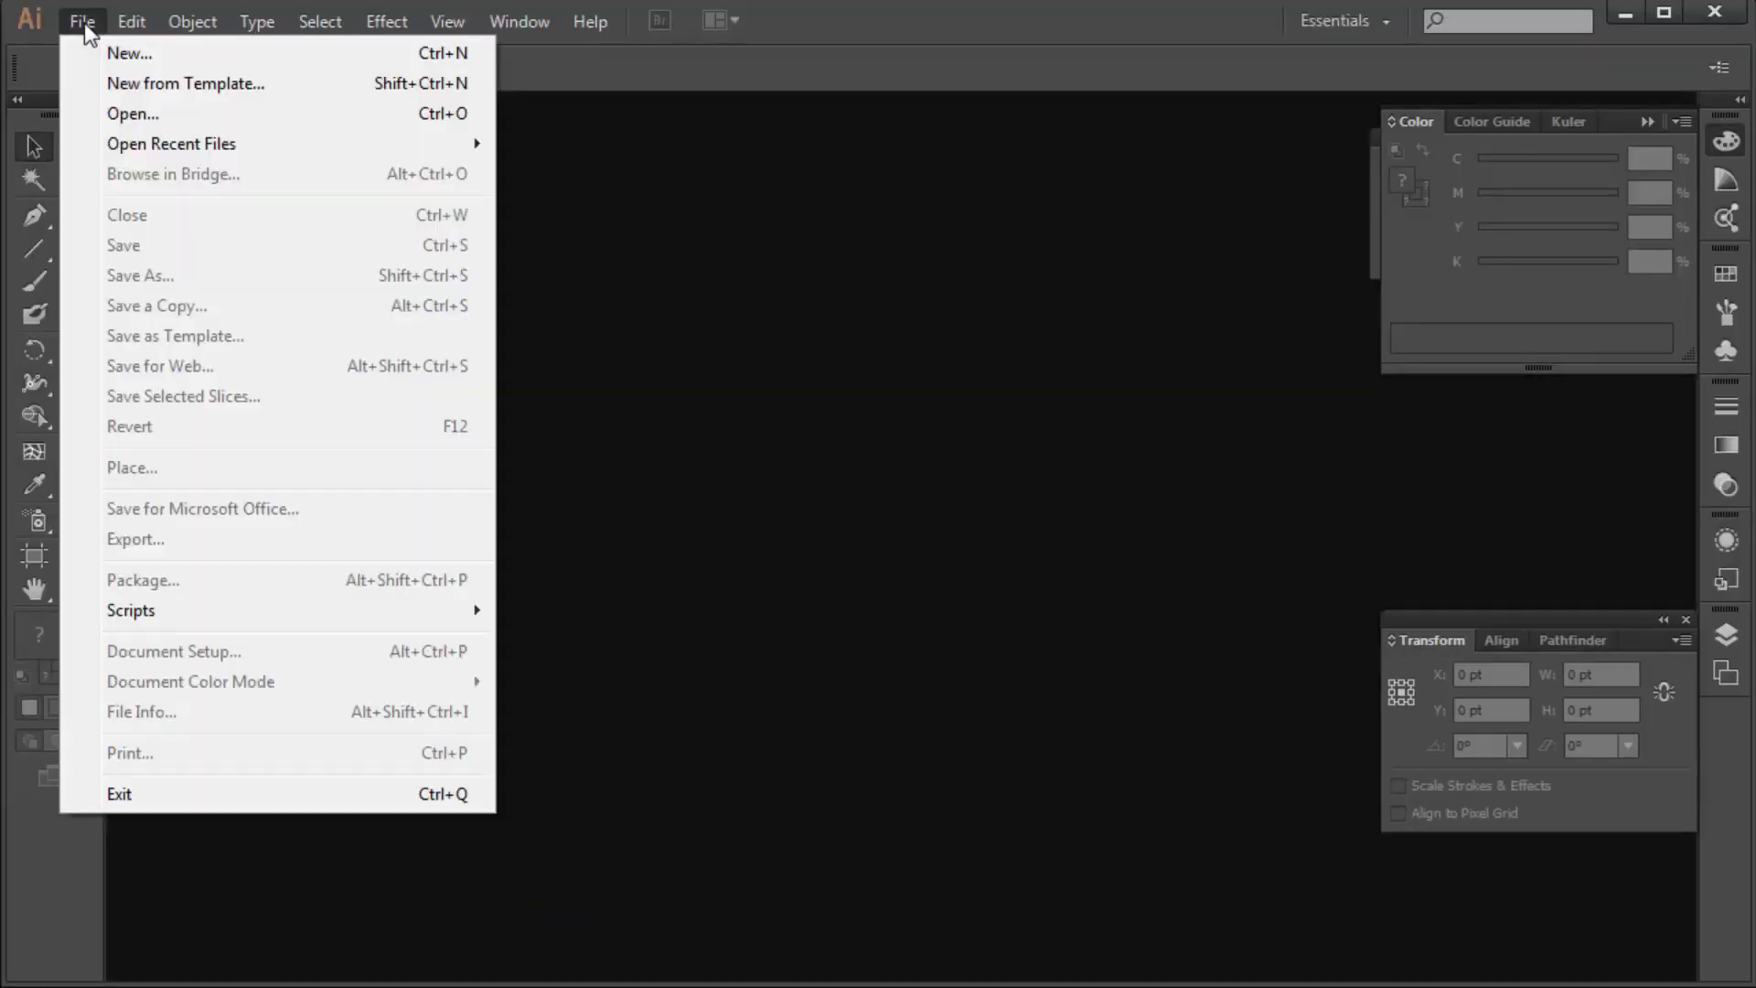
pyautogui.click(149, 58)
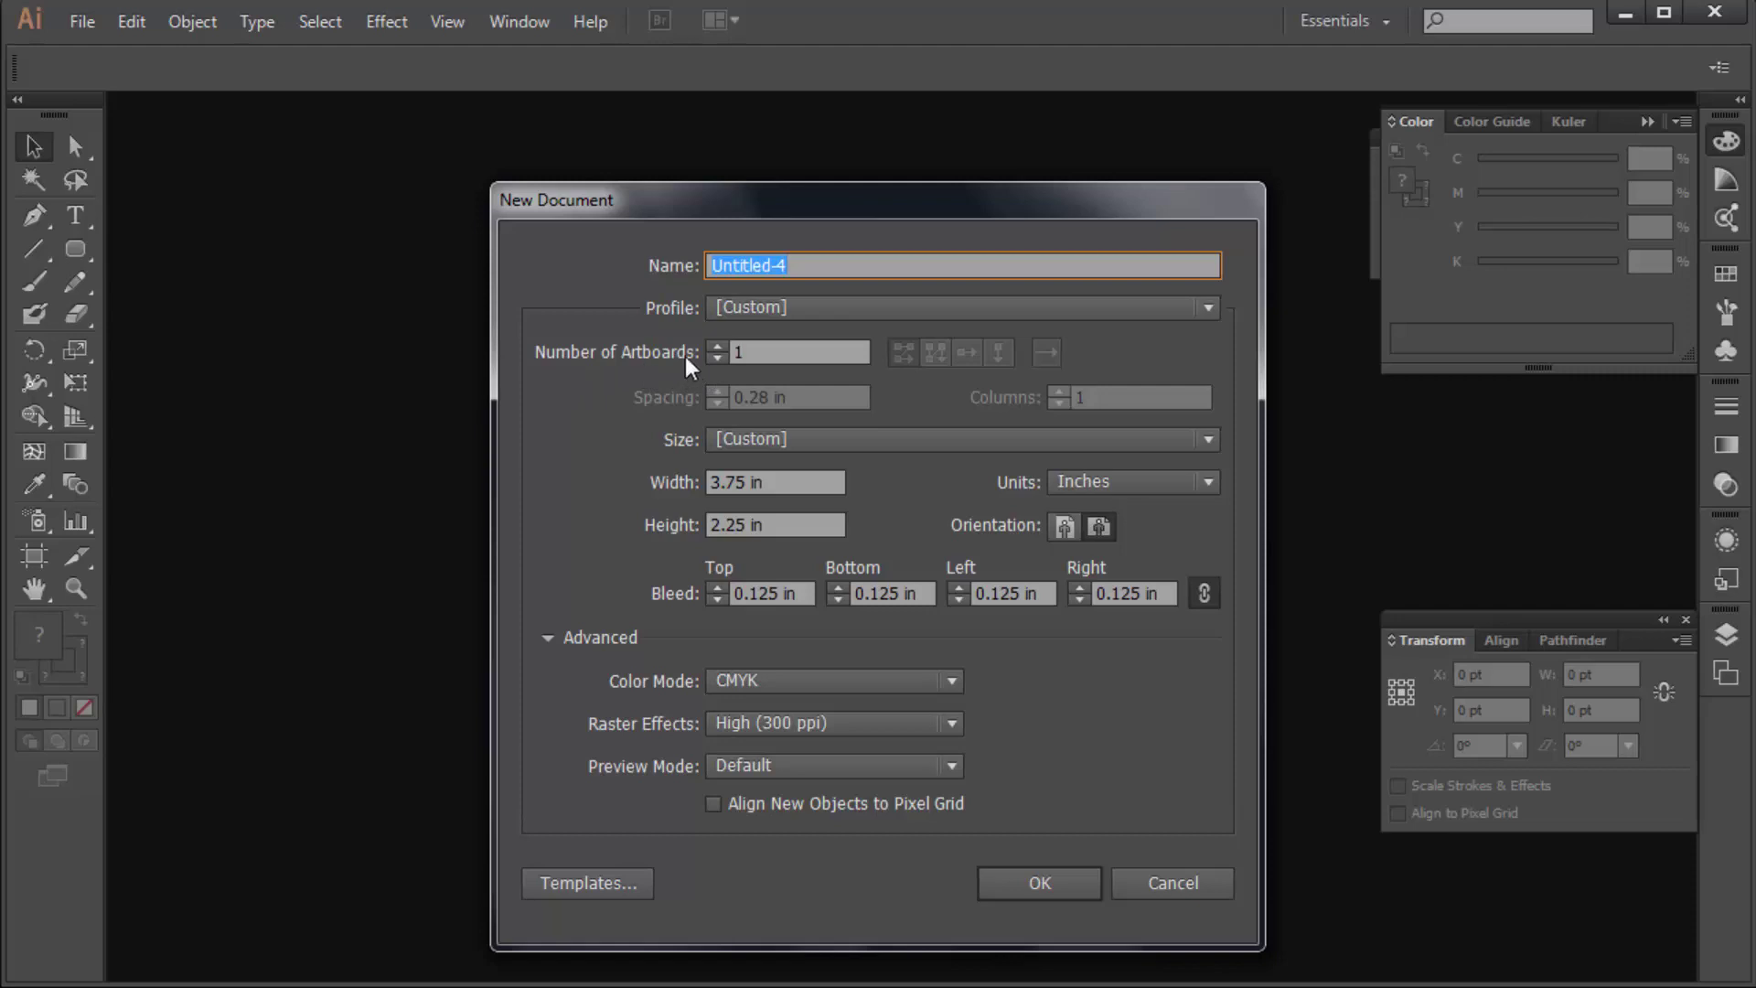
pyautogui.doubleClick(735, 353)
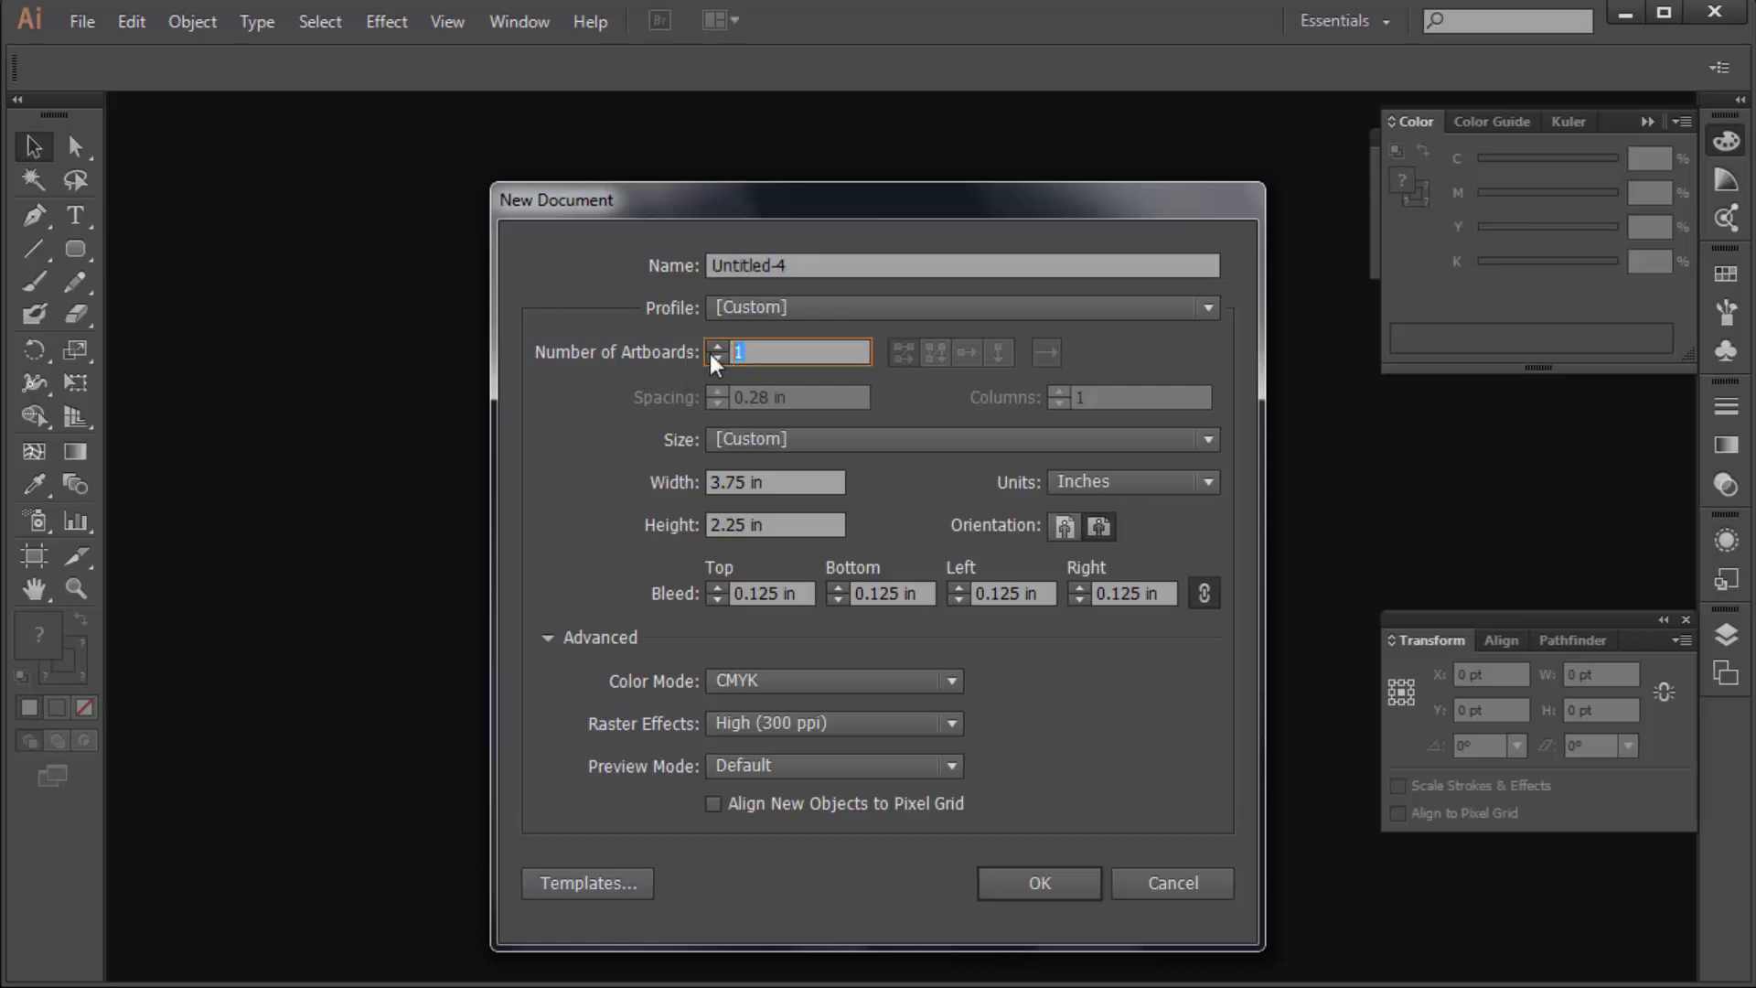
pyautogui.write('2')
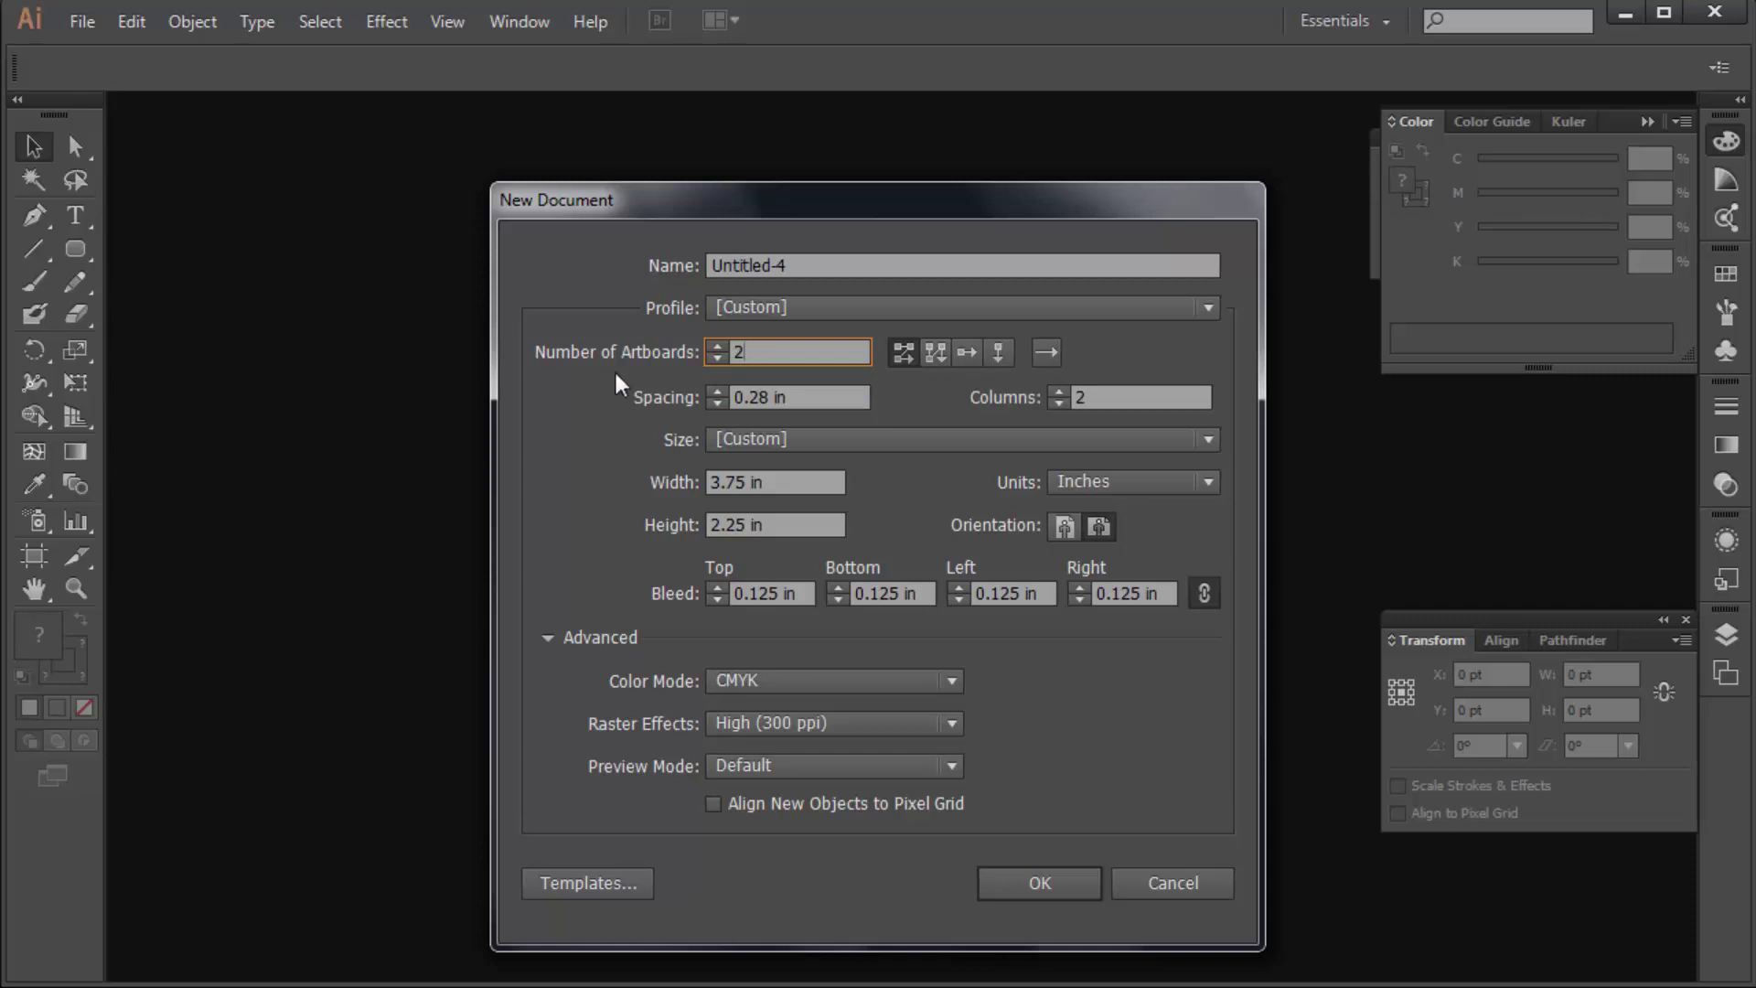
pyautogui.click(721, 352)
pyautogui.write('1')
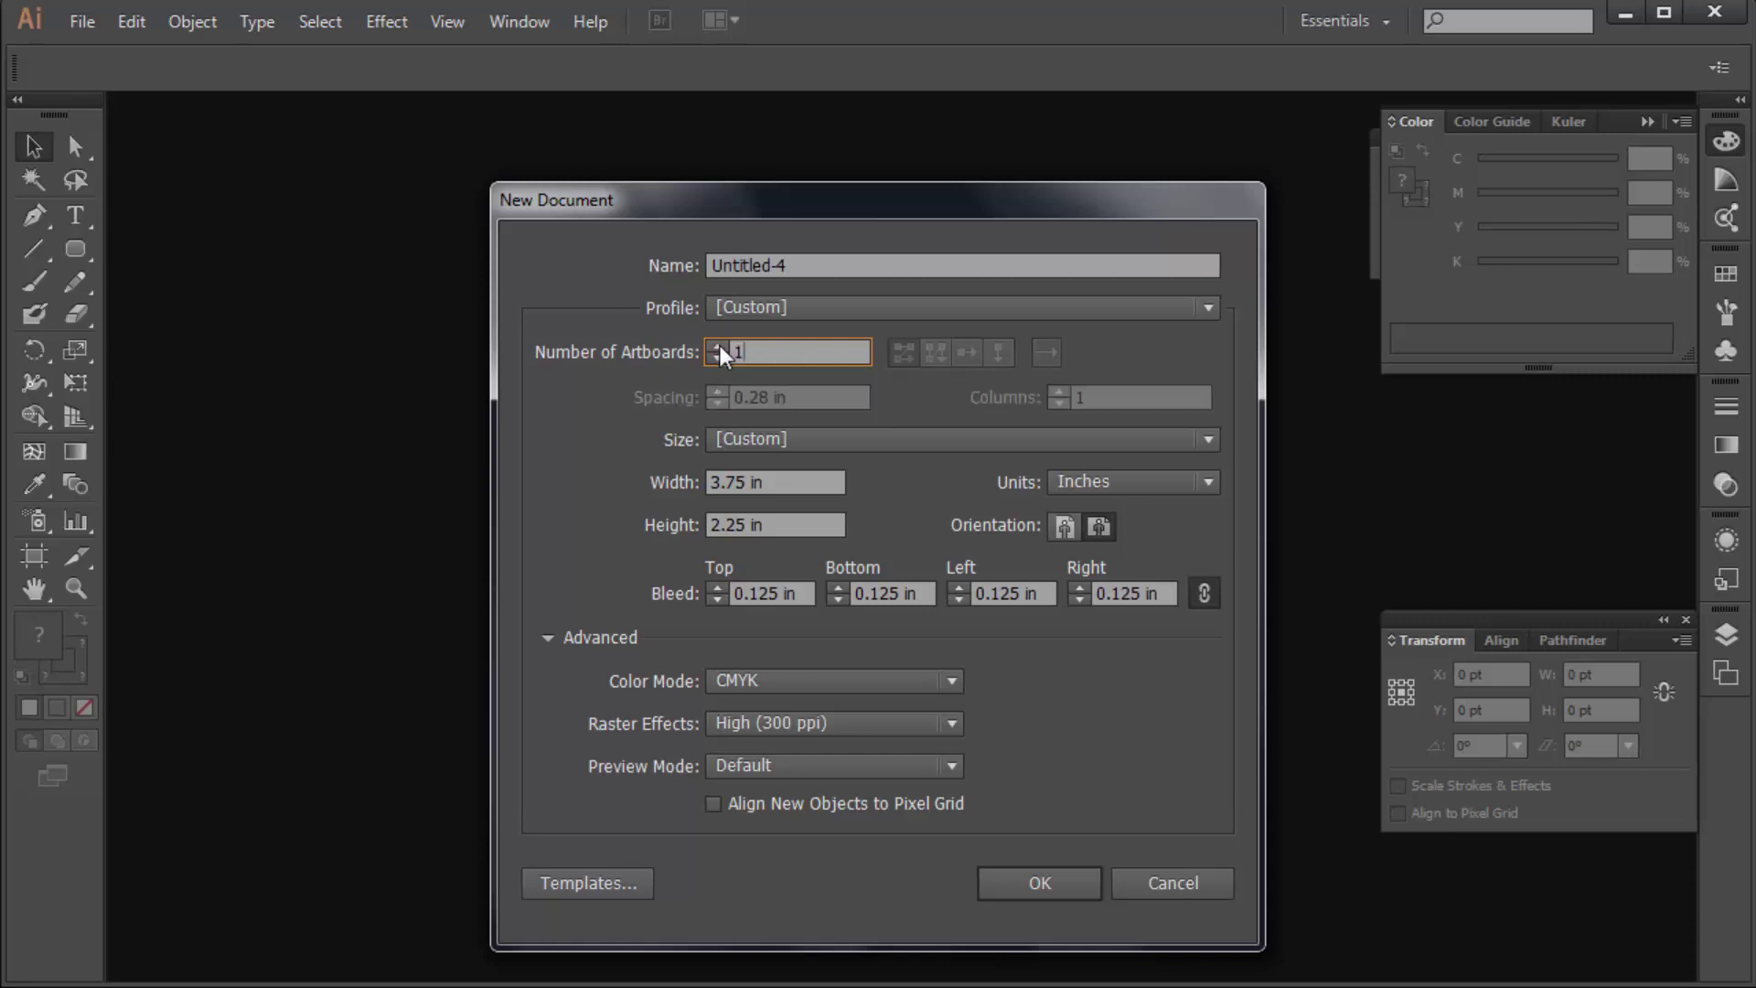
pyautogui.click(719, 360)
pyautogui.write('2')
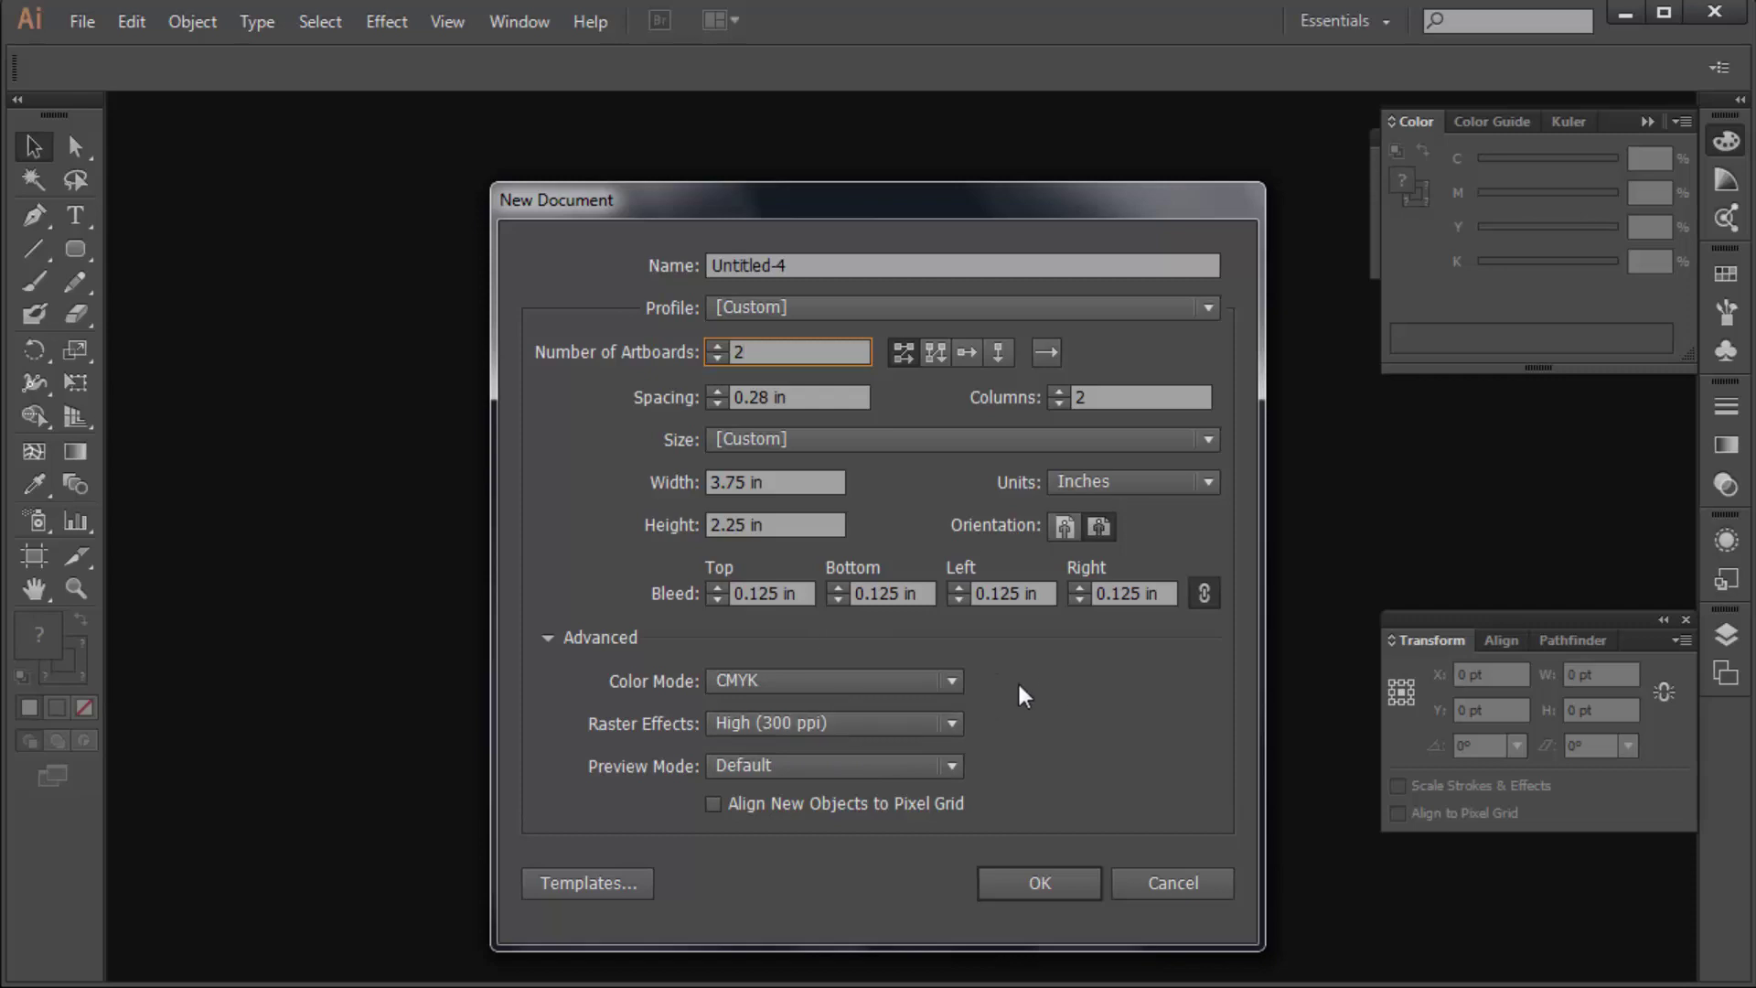
# Confirm the New Document settings to create the two blank card artboards
pyautogui.click(1040, 884)
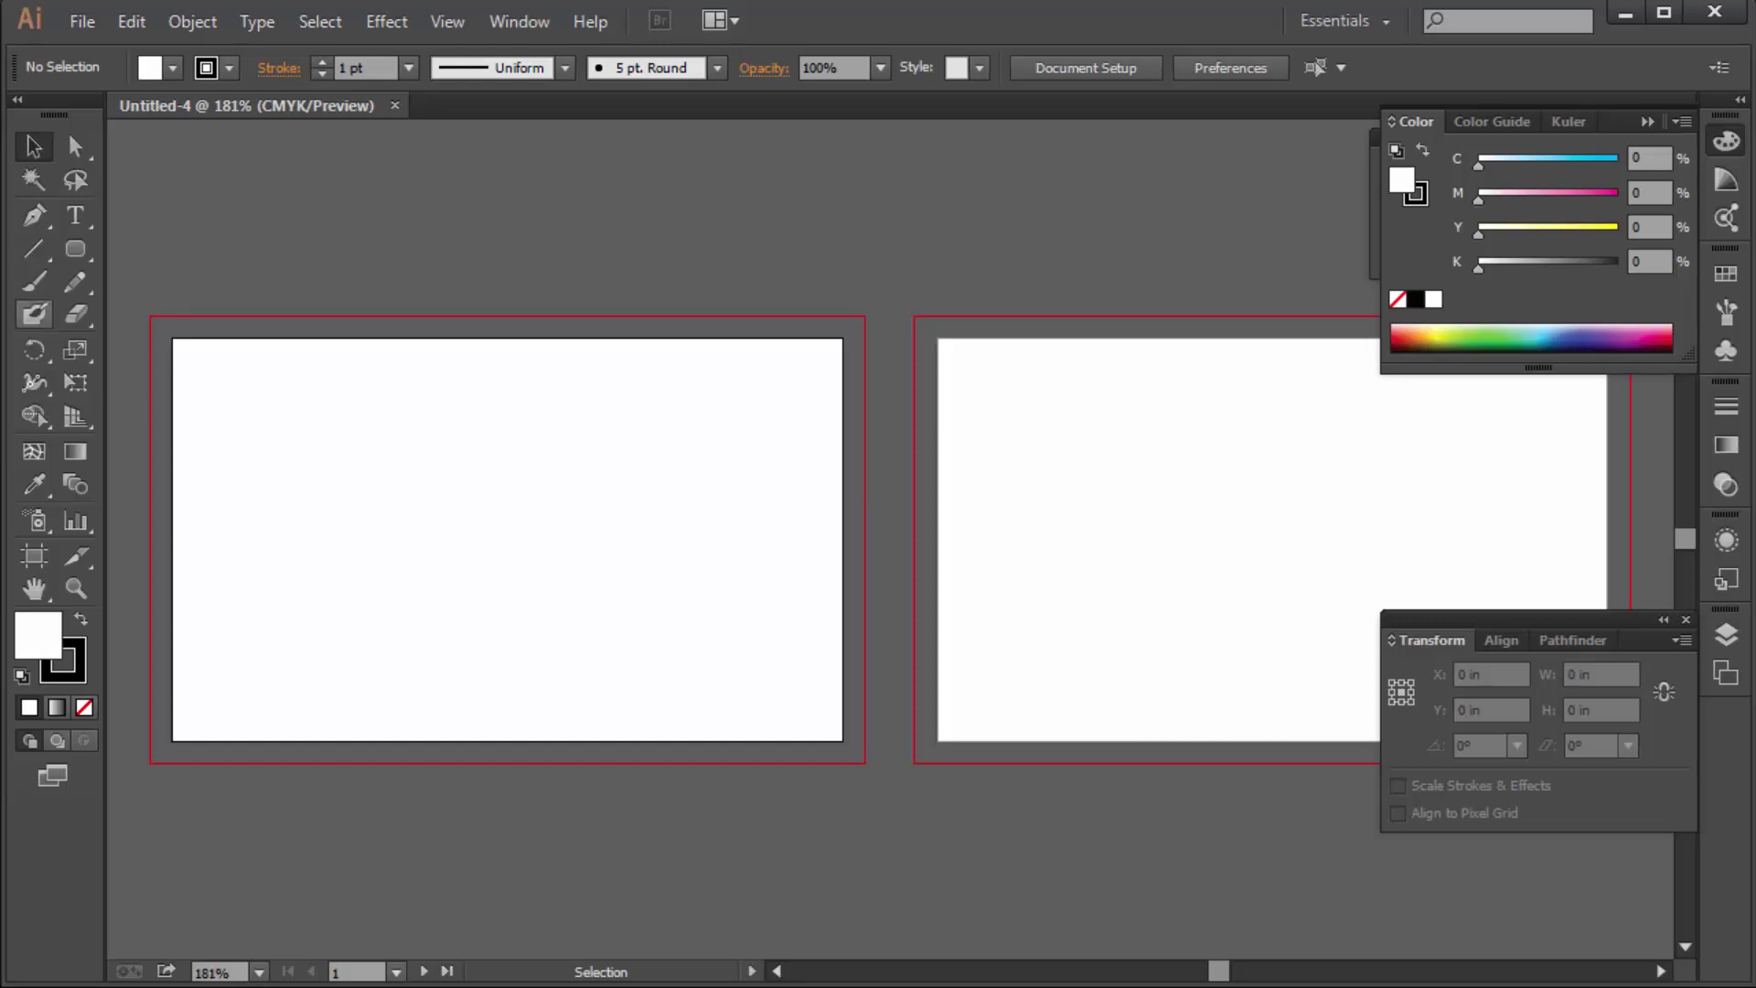
# Draw a plain rectangle covering the whole first 3.75 × 2.25 in artboard
pyautogui.moveTo(82, 259); pyautogui.dragTo(203, 264)
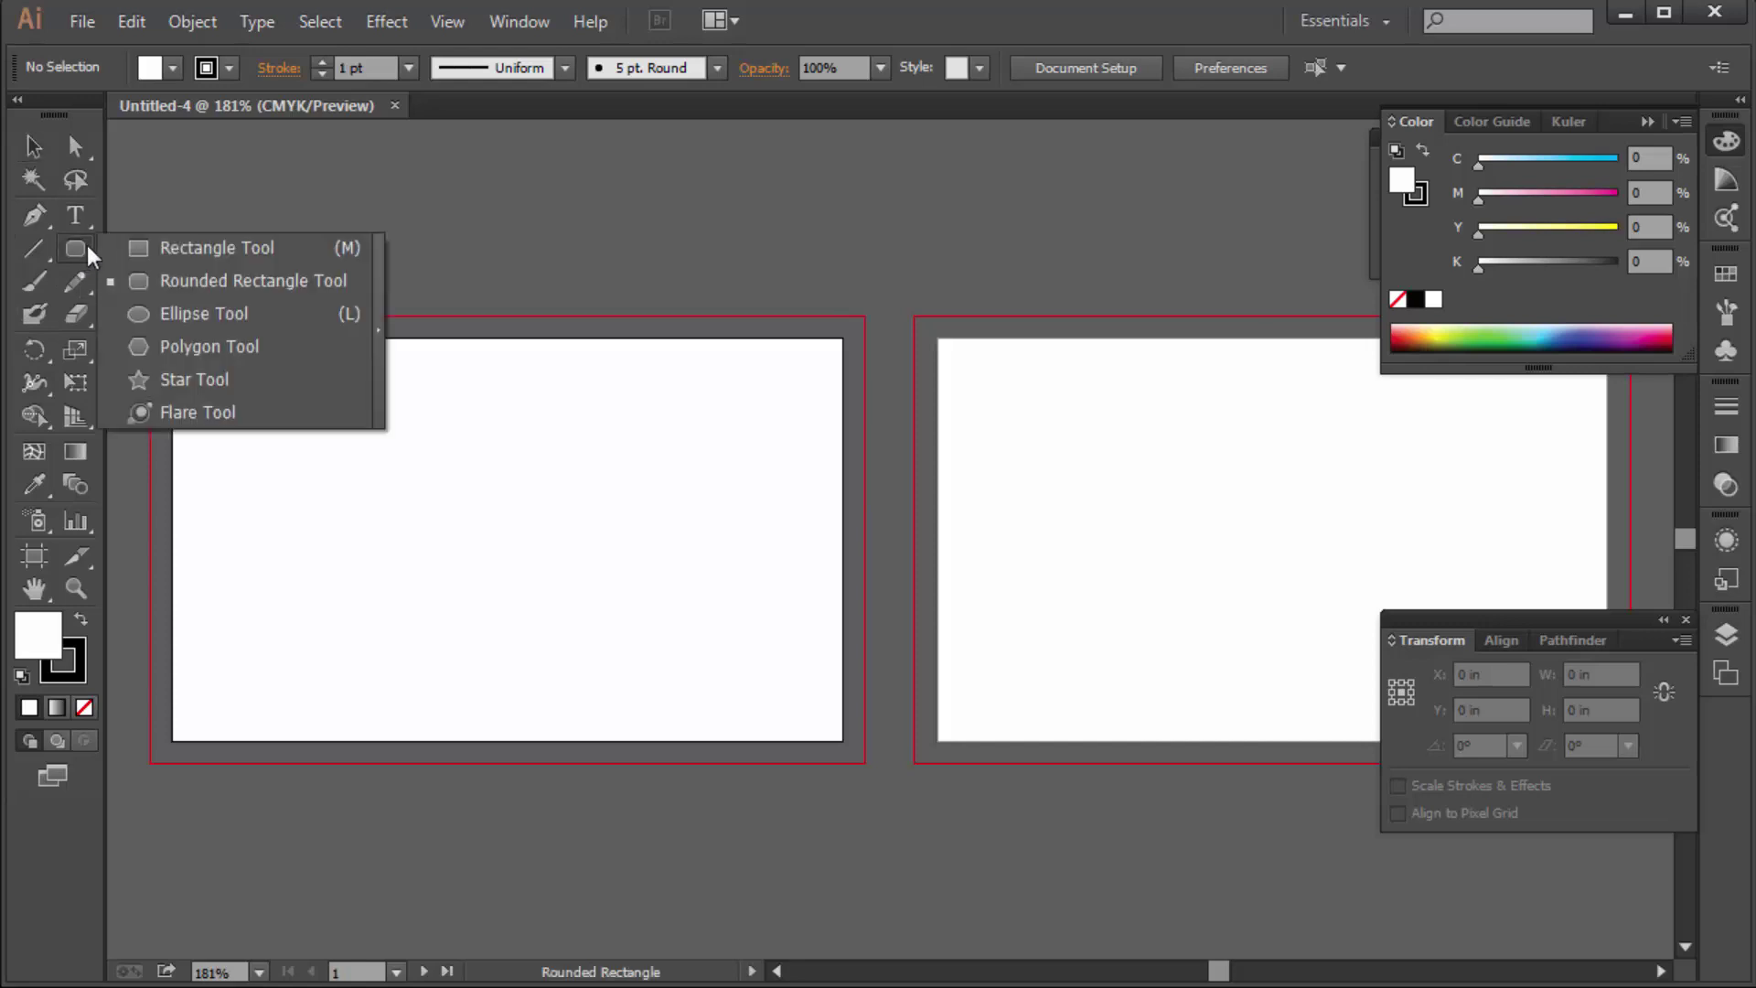
pyautogui.click(220, 256)
pyautogui.moveTo(172, 337); pyautogui.dragTo(844, 740)
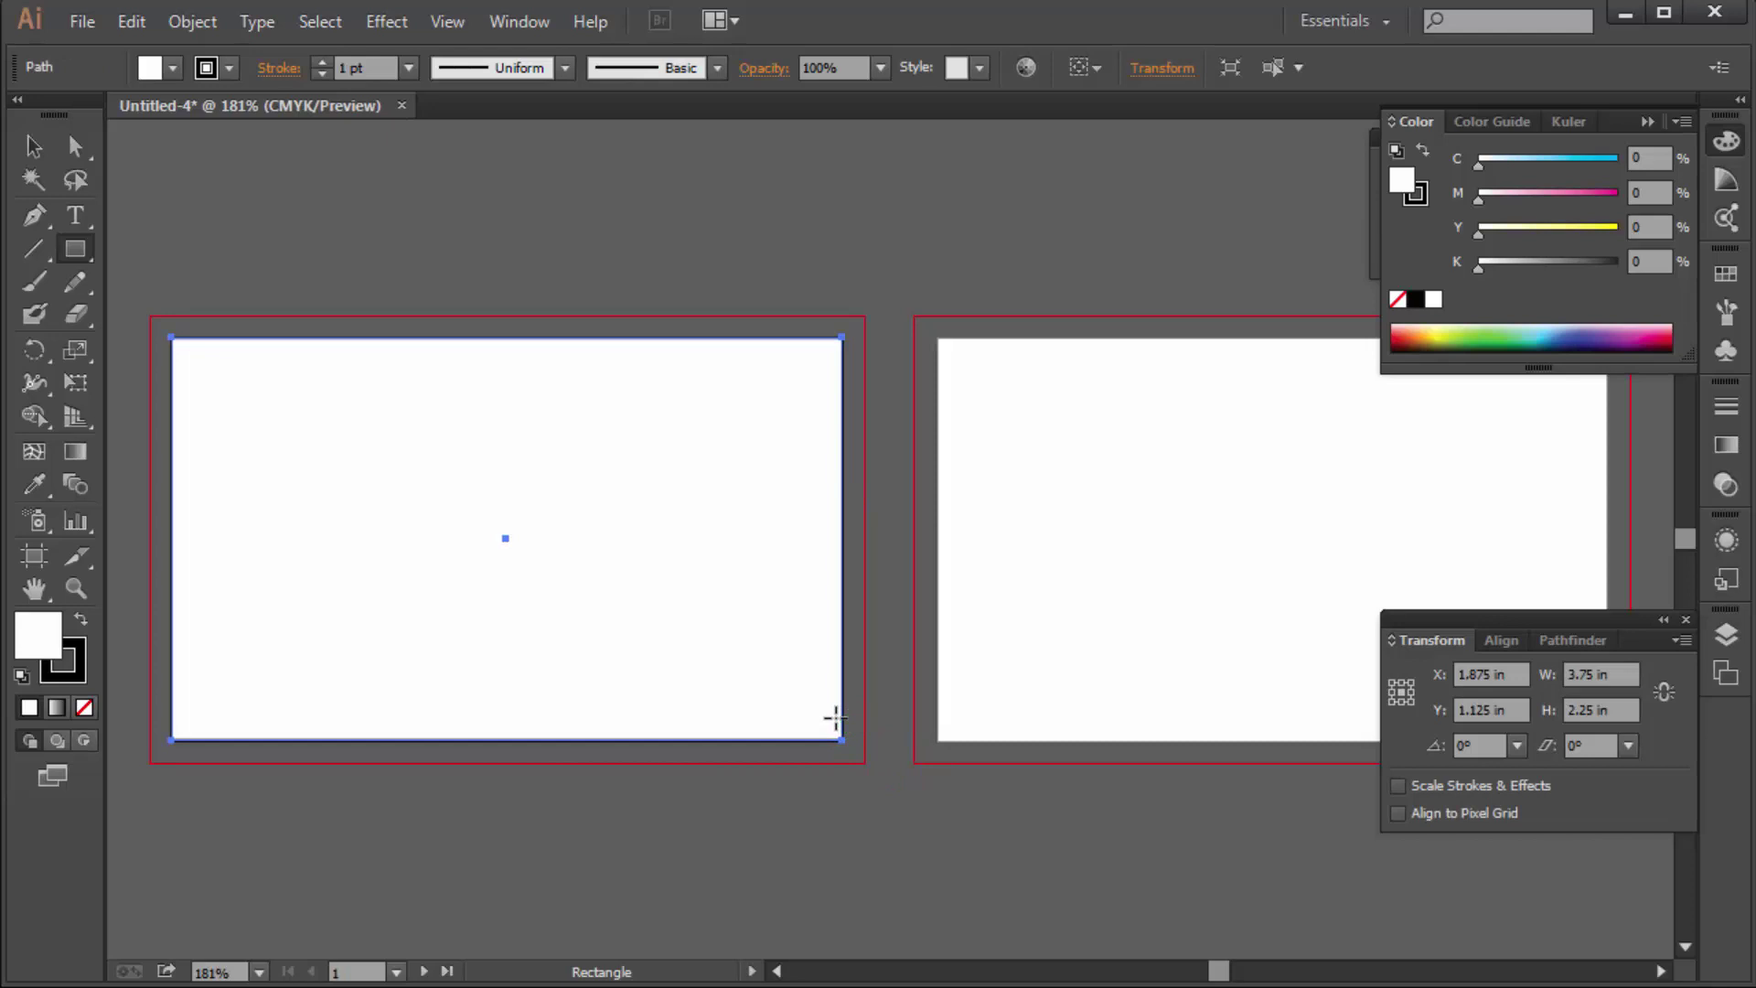
# Add an inset copy of the rectangle with Offset Path of -0.125 in
pyautogui.click(204, 20)
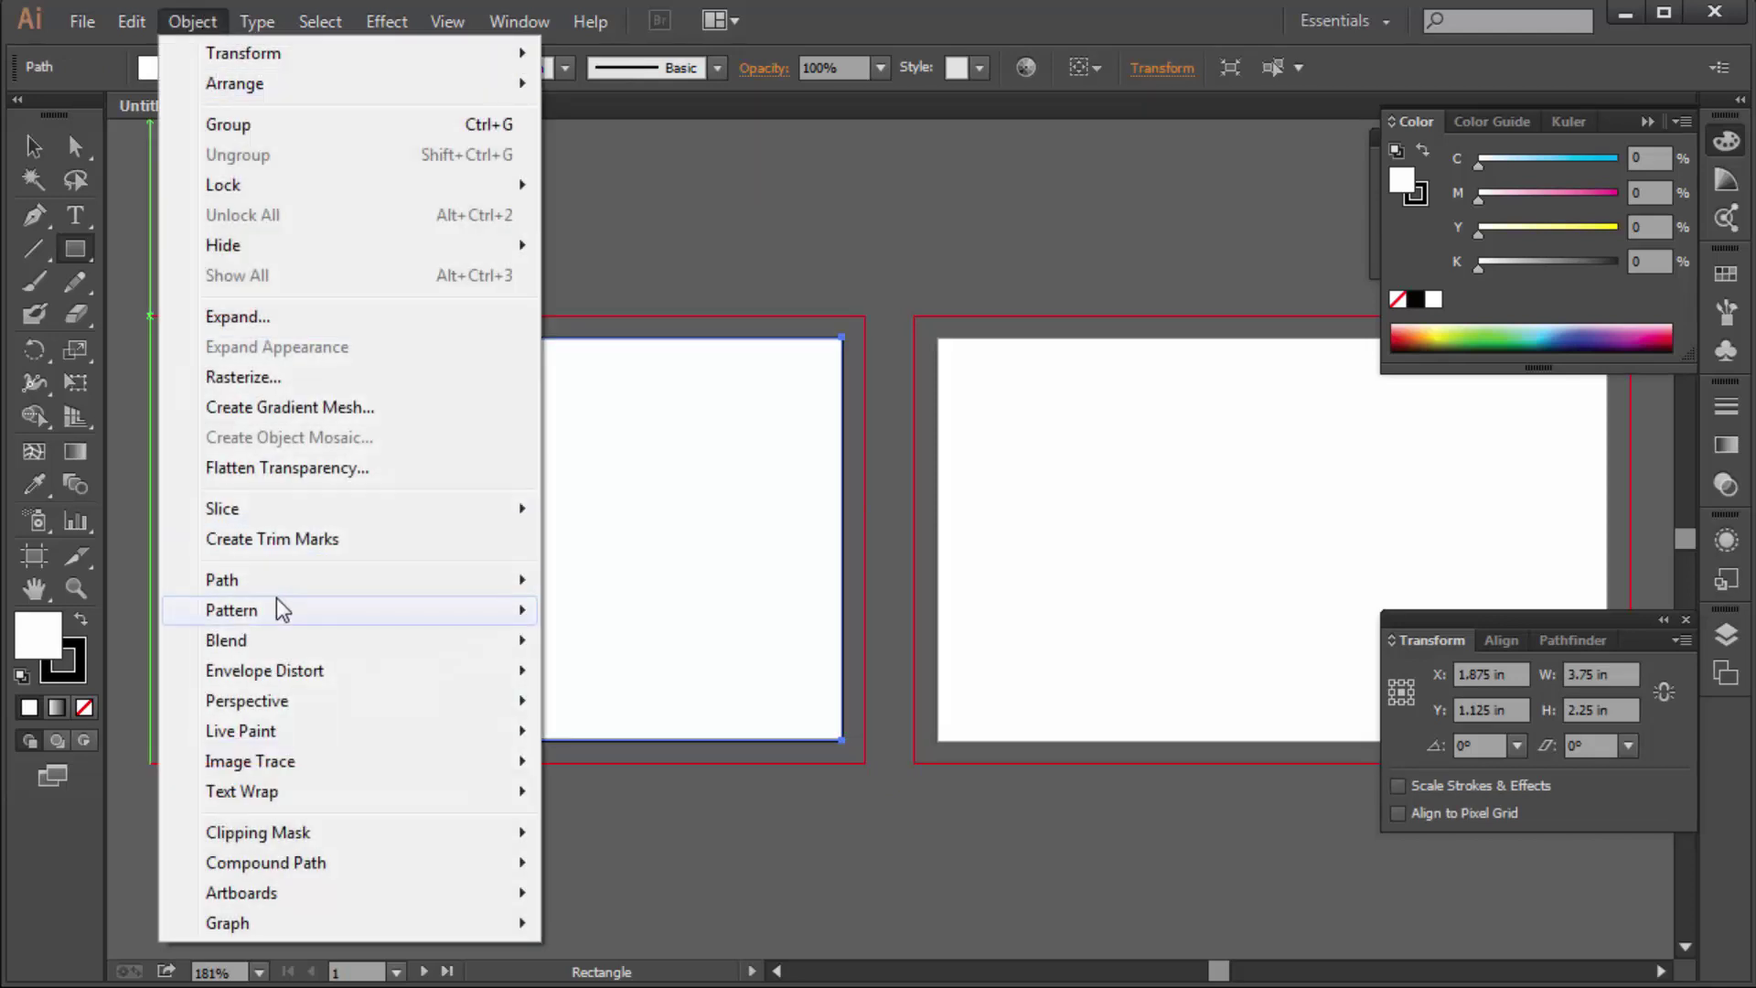
pyautogui.moveTo(221, 579)
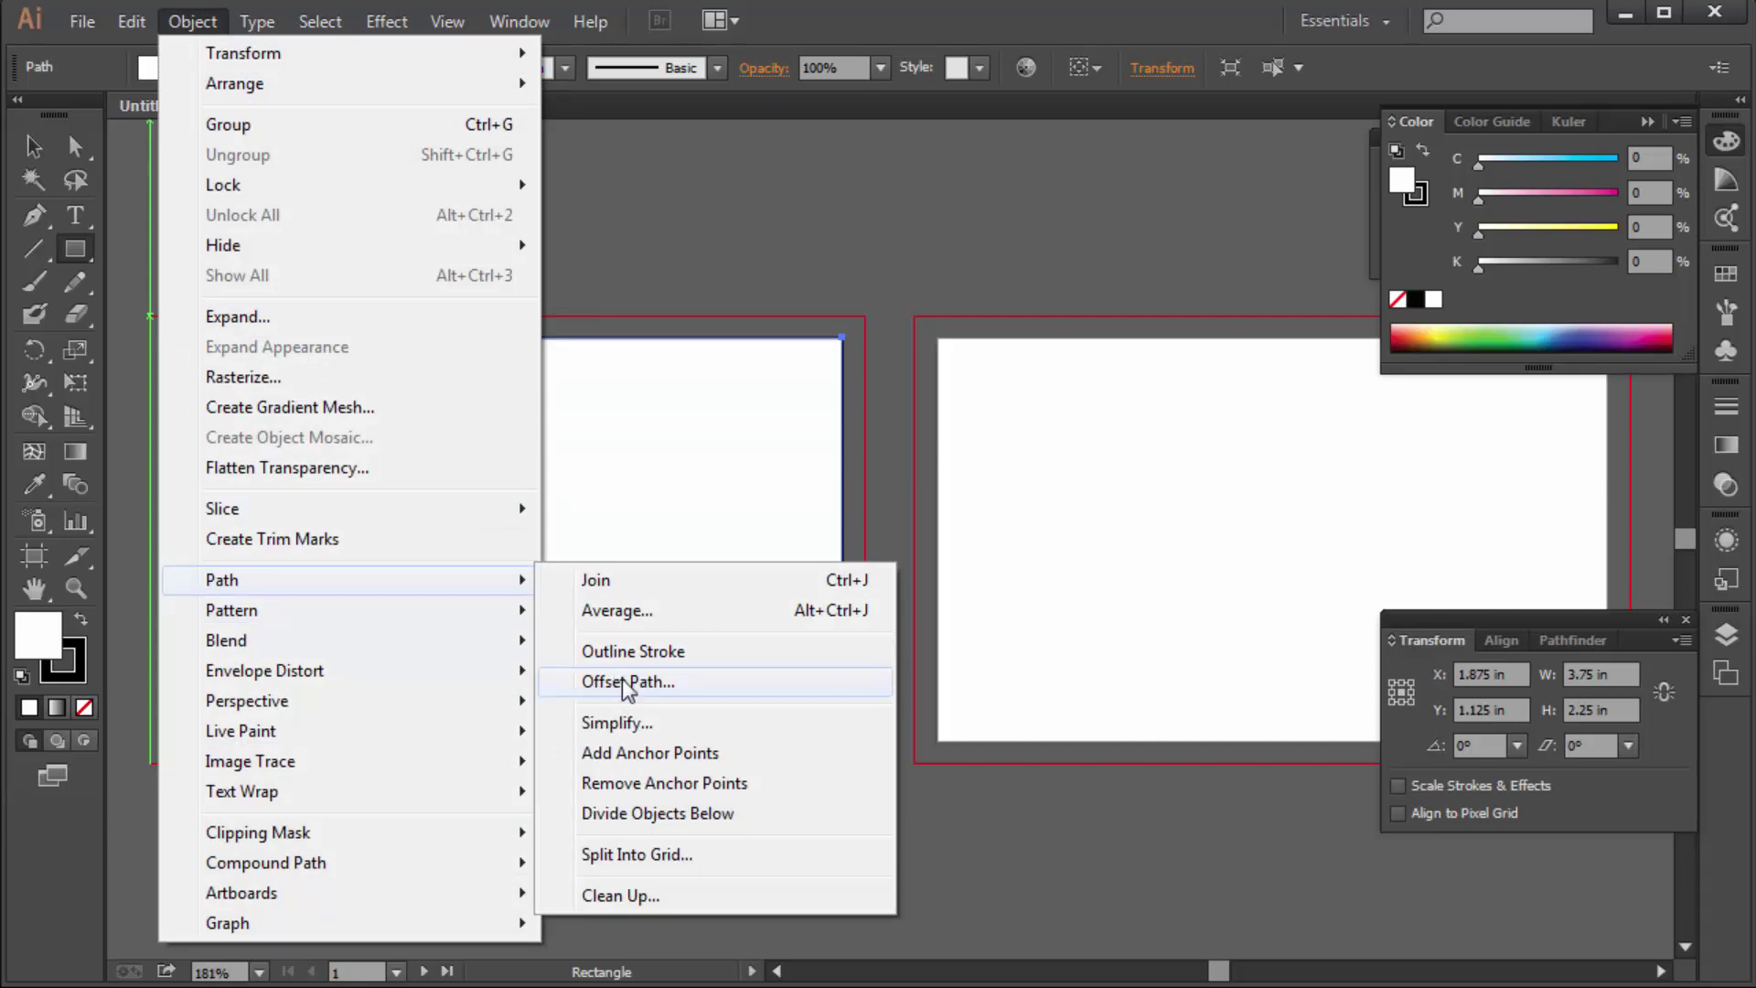
pyautogui.click(628, 682)
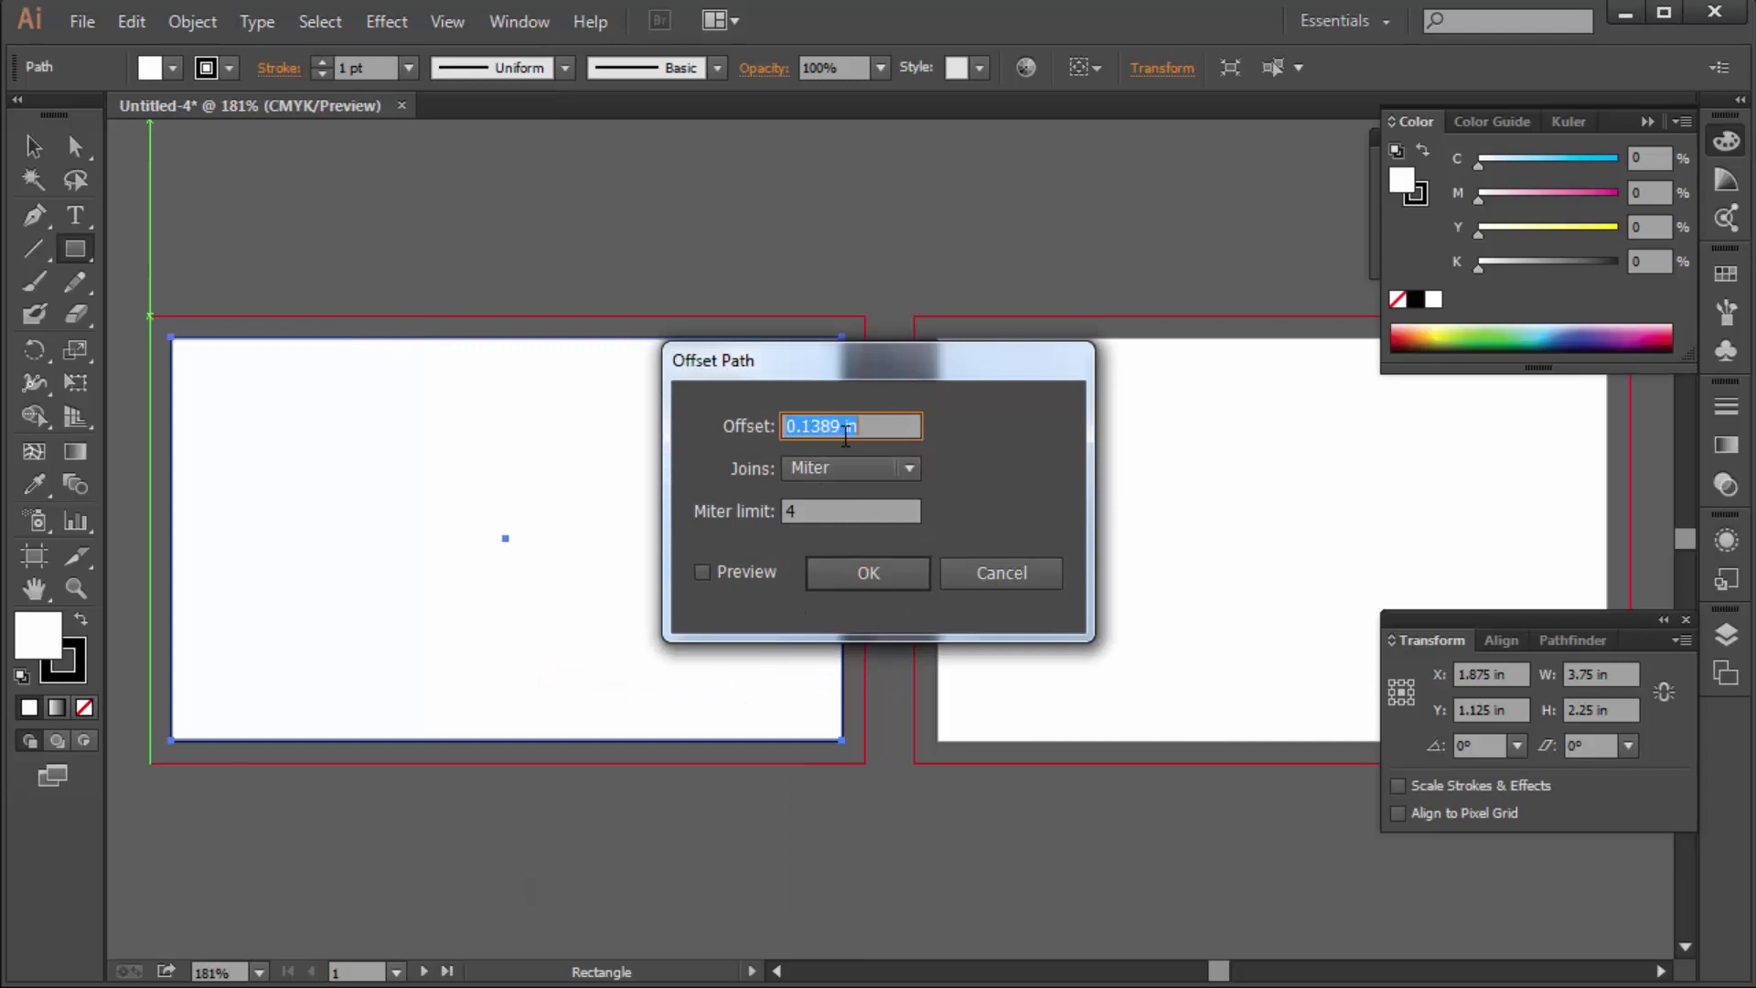
pyautogui.write('-')
pyautogui.write('0.125')
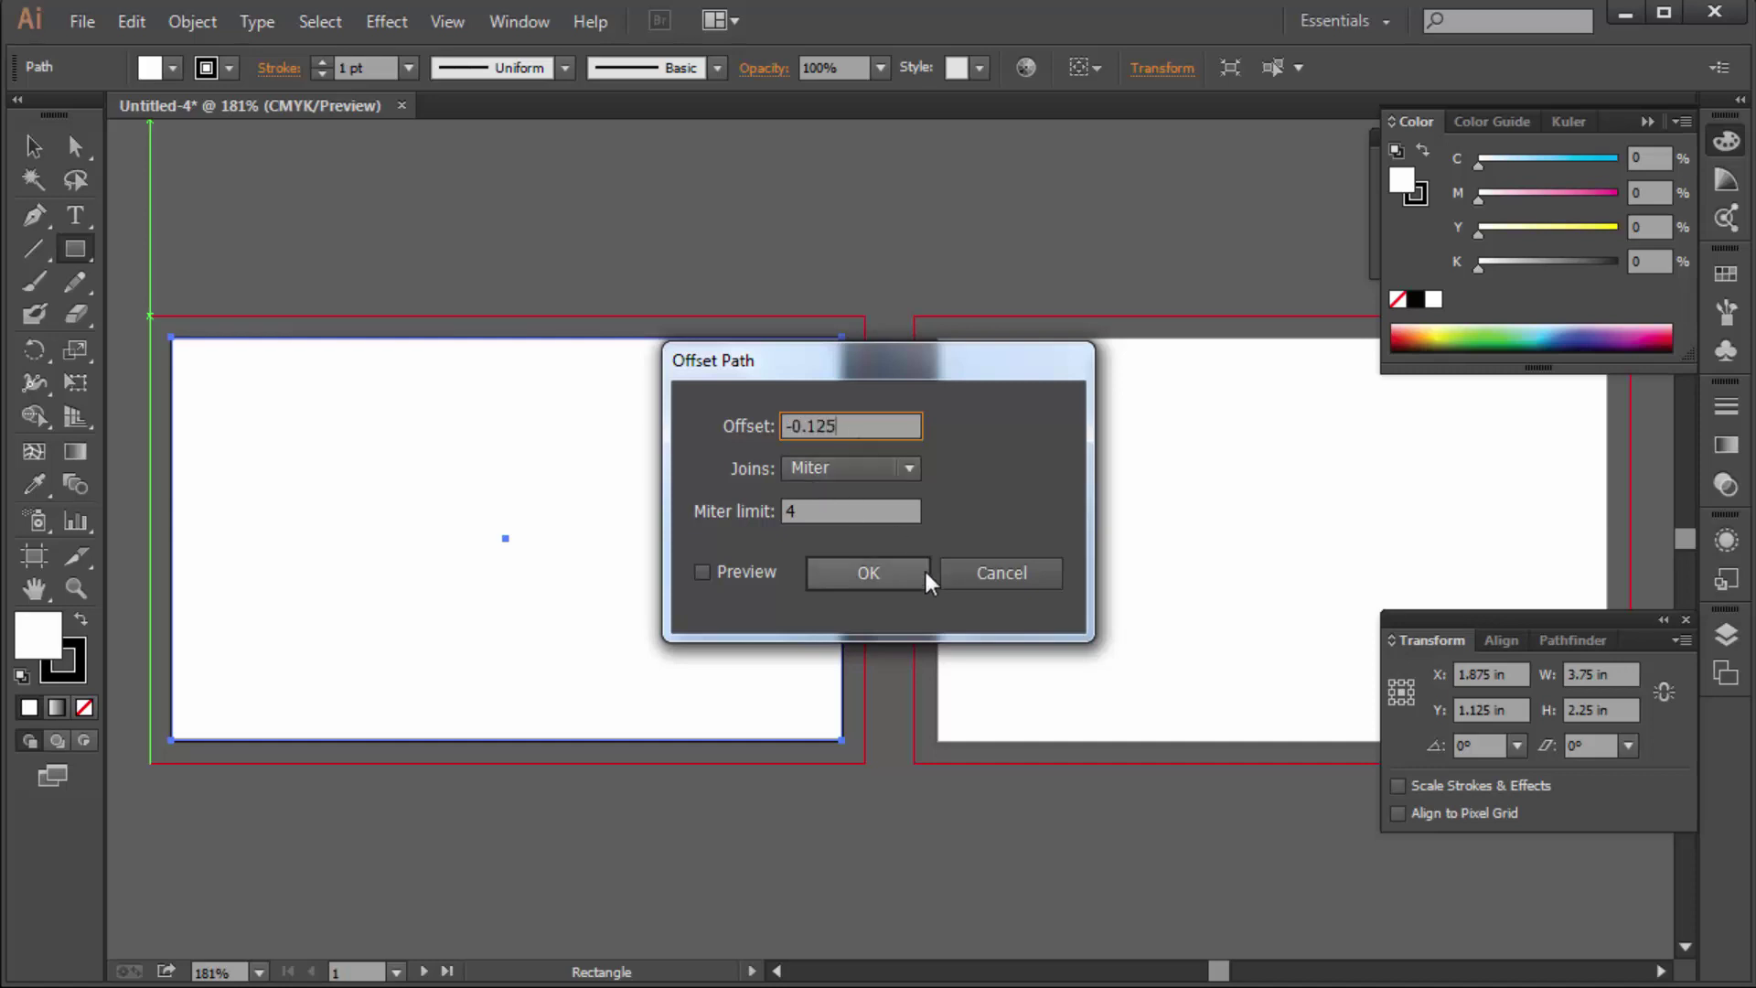
pyautogui.click(882, 569)
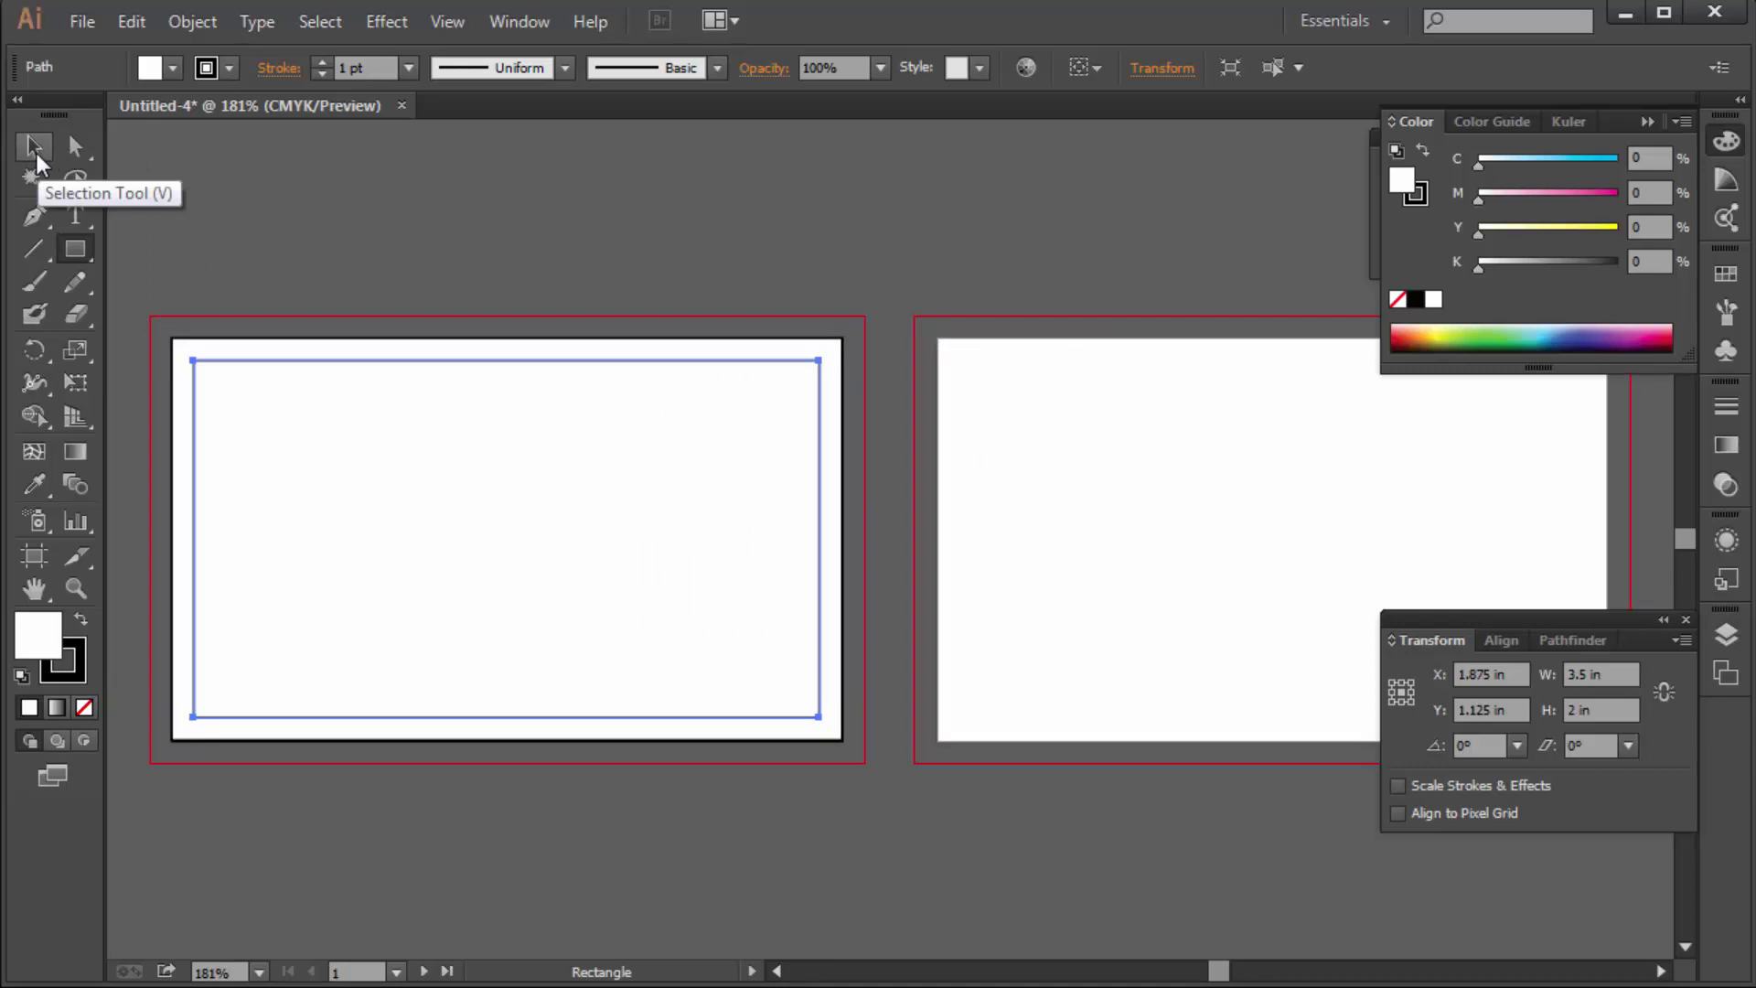
# Stretch the outer rectangle's corners out to the 4 × 2.5 in bleed and remove its stroke
pyautogui.click(37, 156)
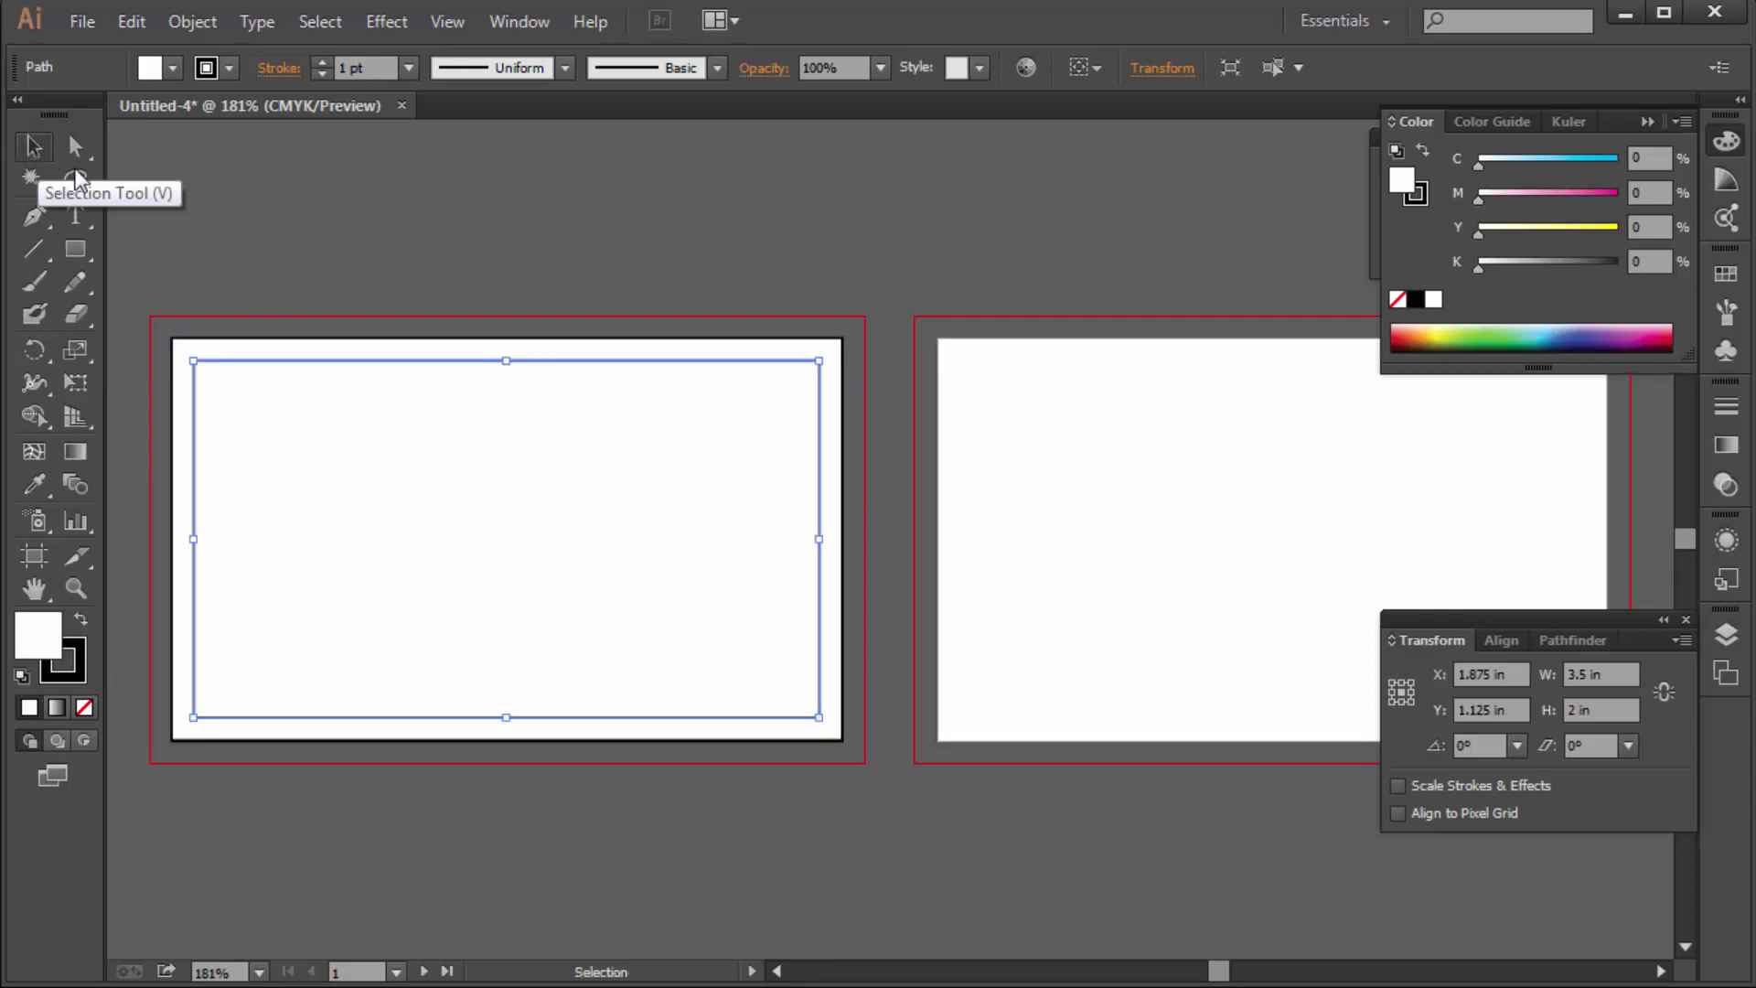
pyautogui.click(497, 231)
pyautogui.click(623, 446)
pyautogui.moveTo(718, 544); pyautogui.dragTo(607, 344)
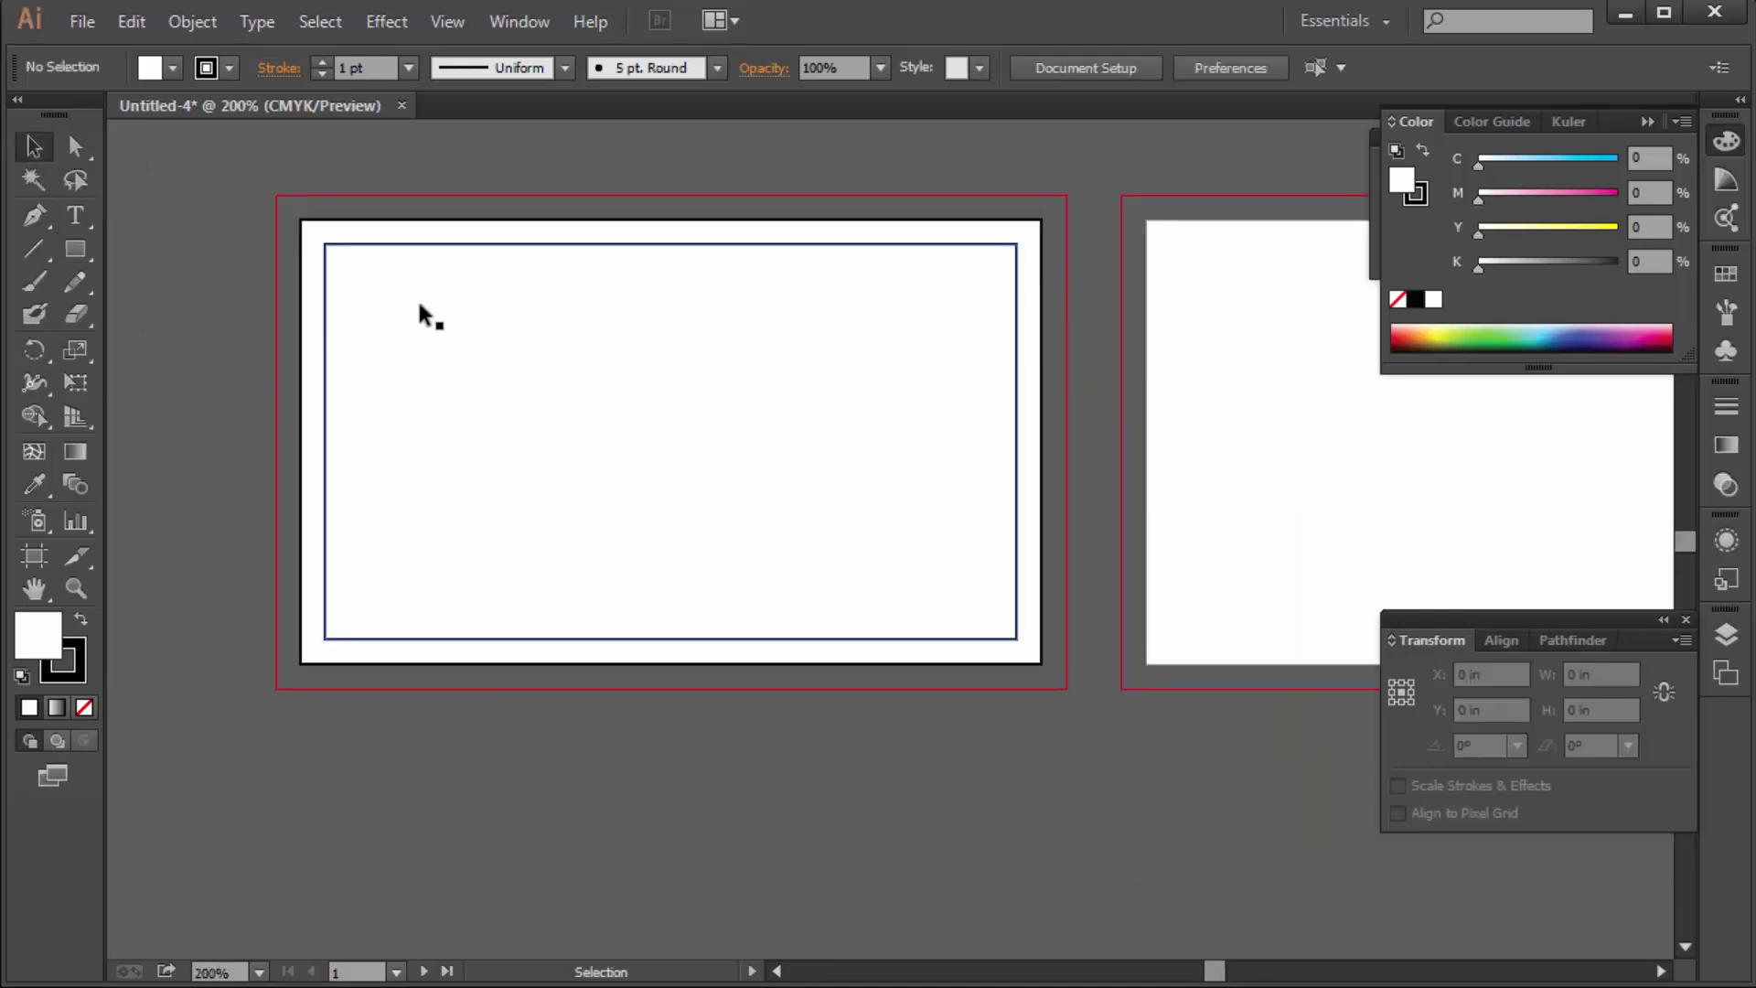
pyautogui.click(322, 228)
pyautogui.keyDown('shift'); pyautogui.click(327, 242); pyautogui.keyUp('shift')
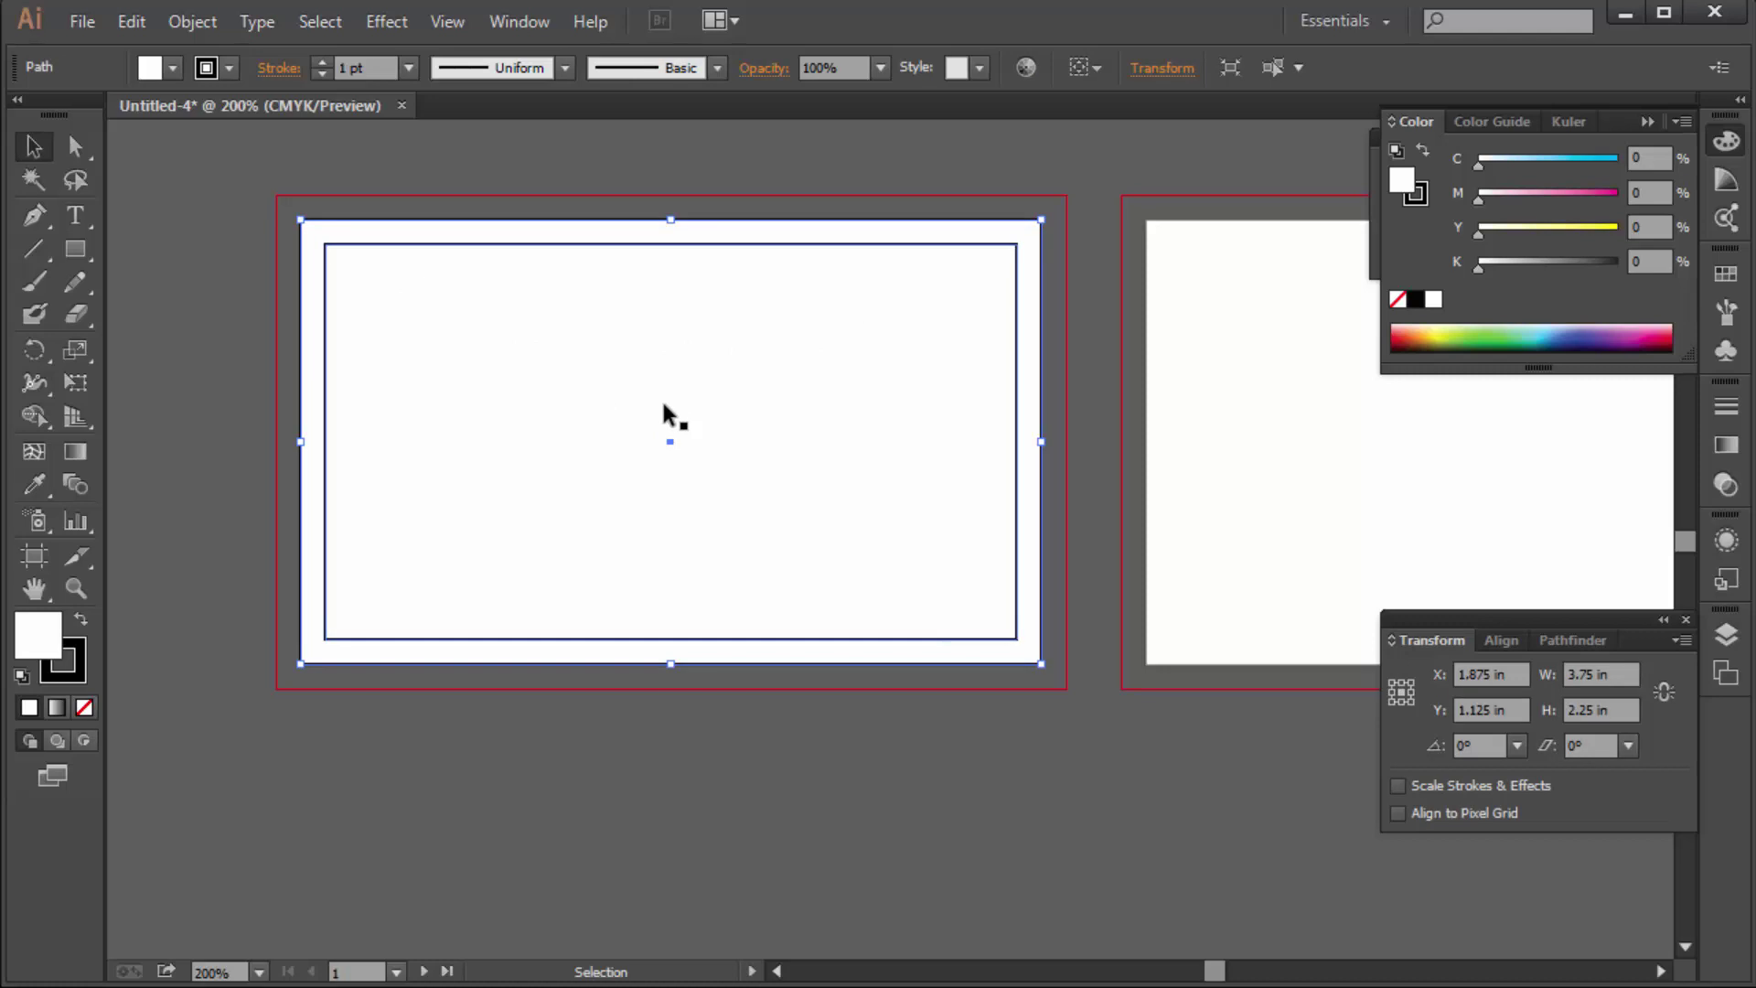
pyautogui.keyDown('shift'); pyautogui.click(993, 243); pyautogui.keyUp('shift')
pyautogui.moveTo(296, 218); pyautogui.dragTo(276, 194)
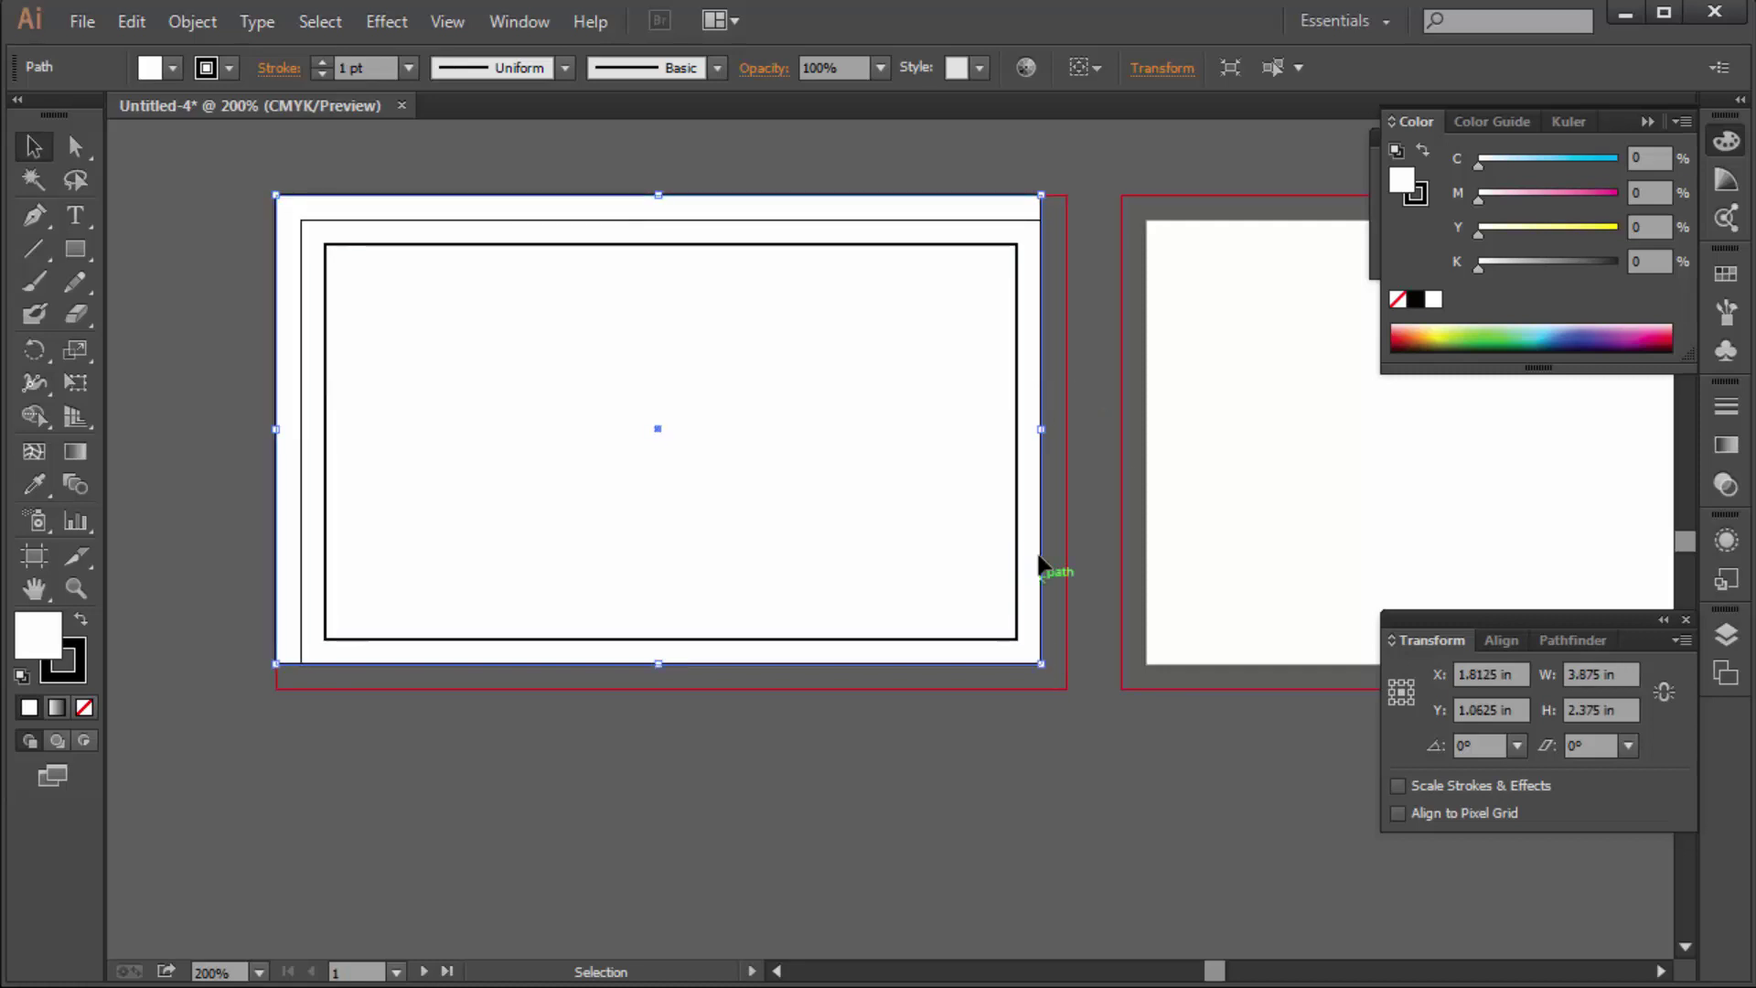
pyautogui.moveTo(1041, 663); pyautogui.dragTo(1066, 688)
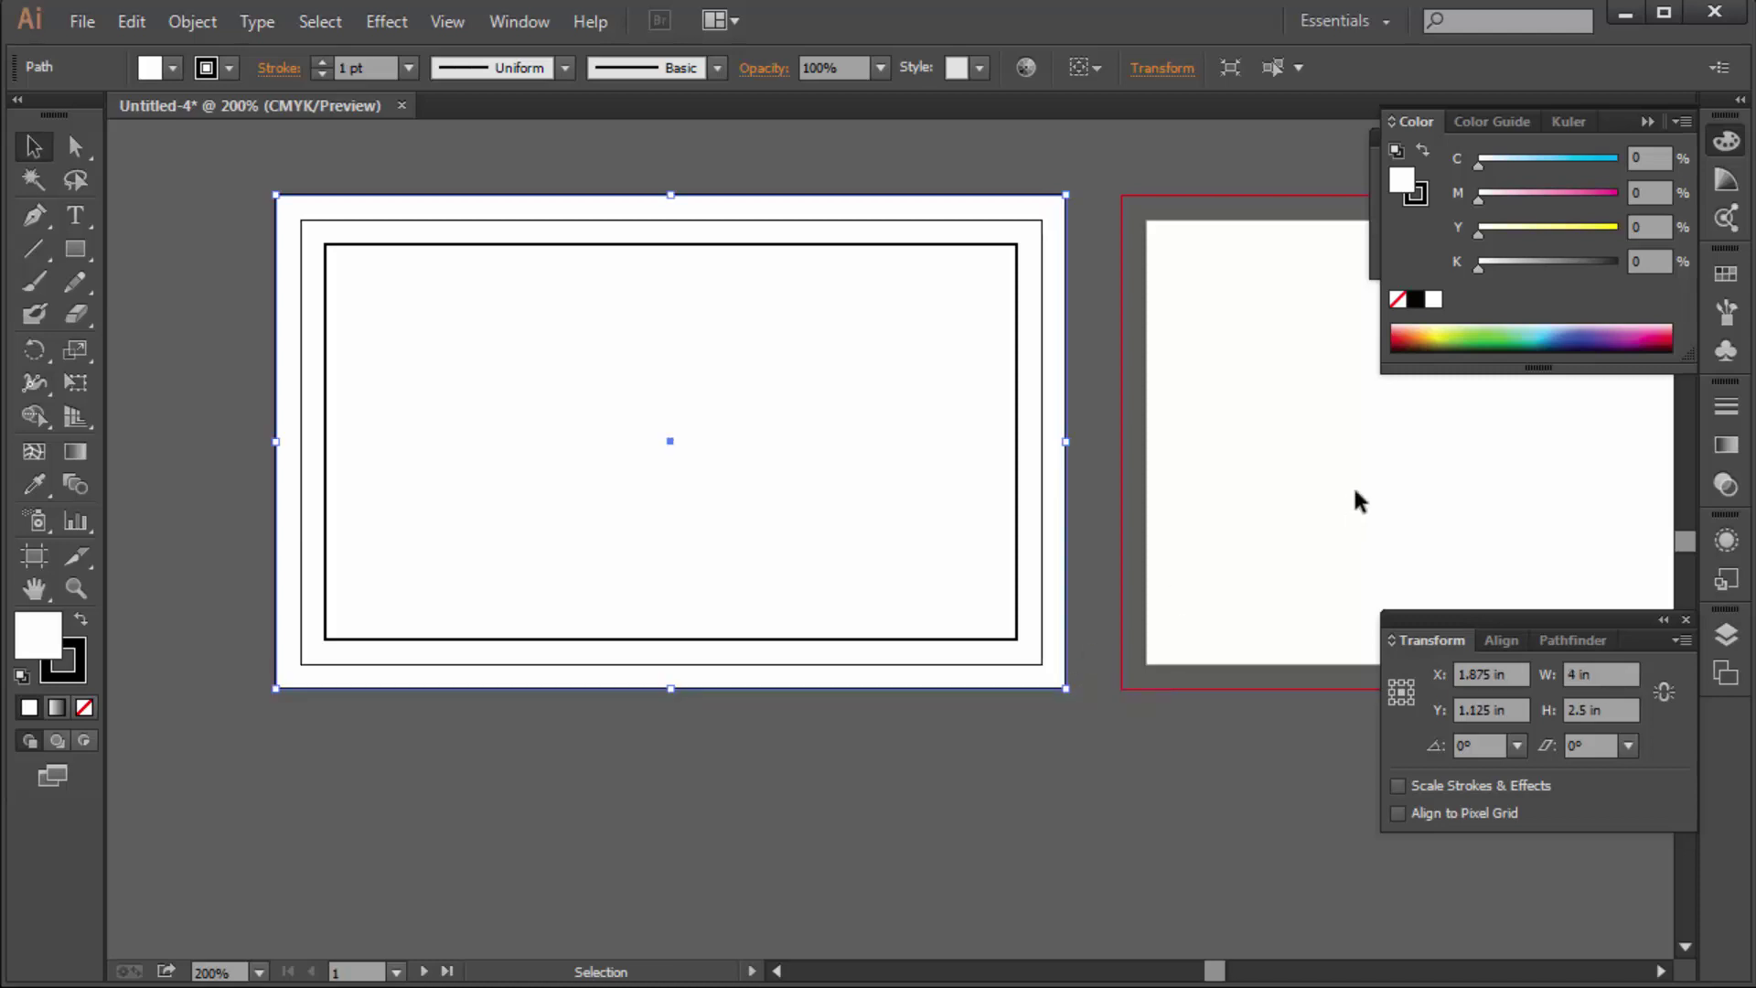
pyautogui.click(1421, 197)
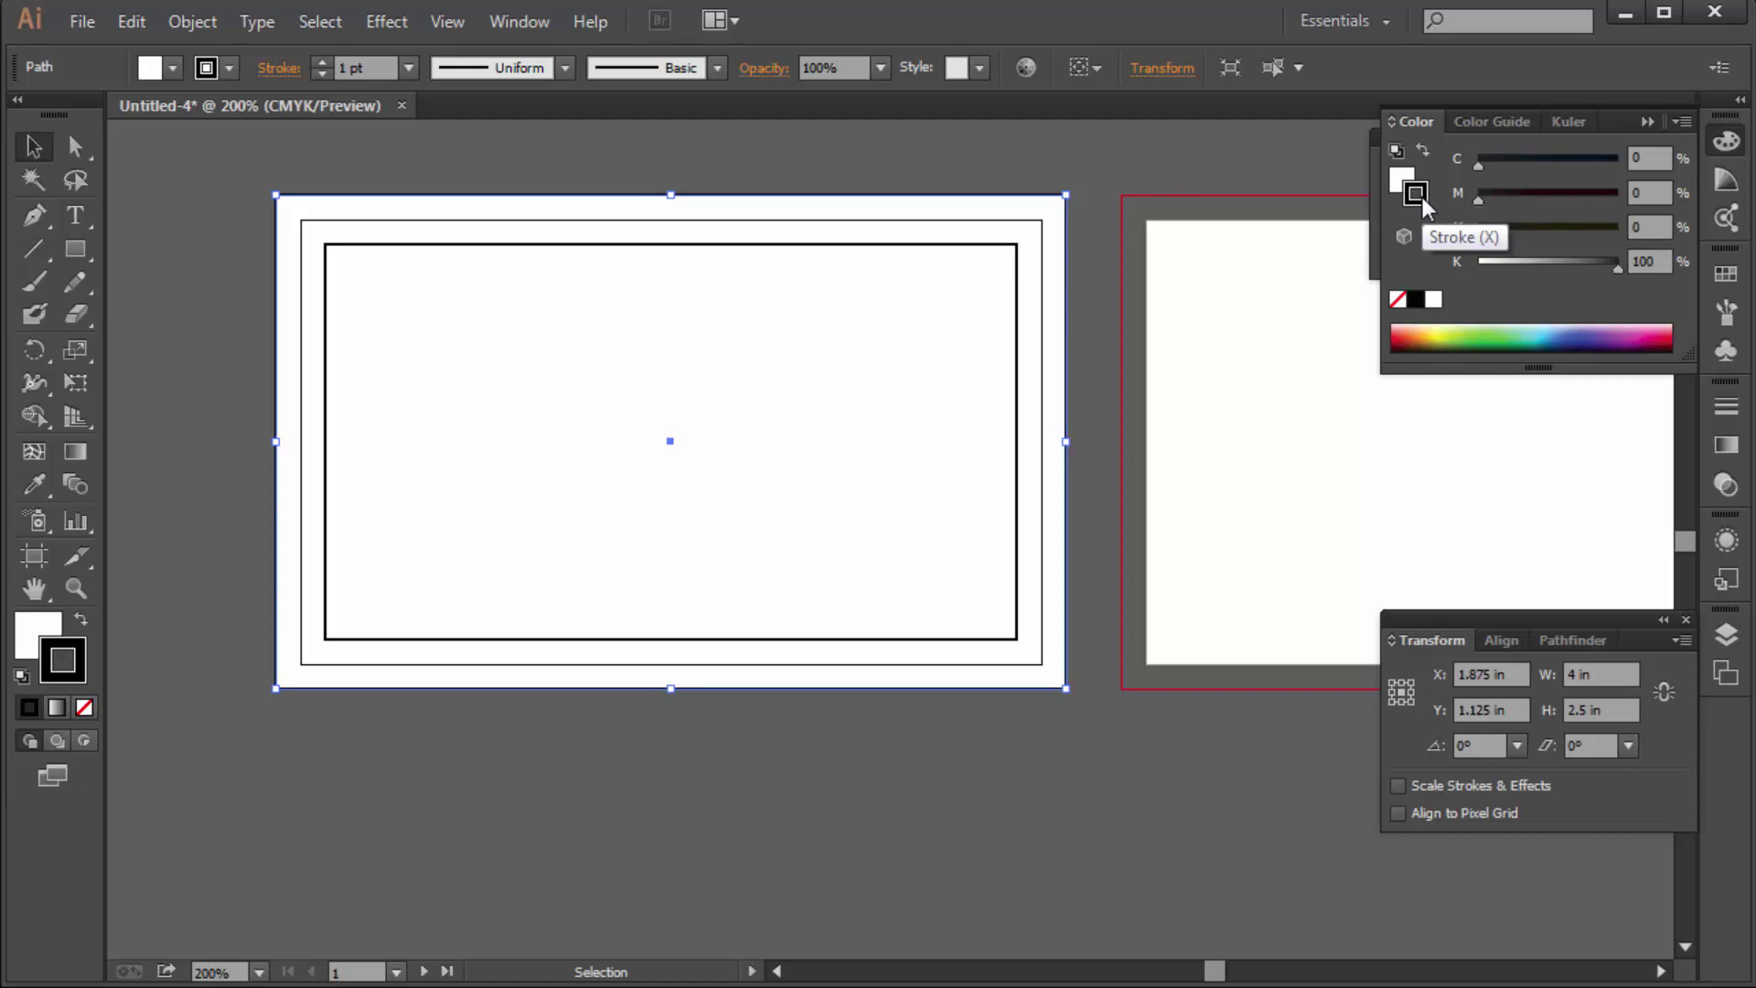
pyautogui.click(1398, 300)
# Remove the inner 3.5 × 2 in rectangle's fill and convert it into a safe-area guide
pyautogui.click(1111, 156)
pyautogui.click(947, 255)
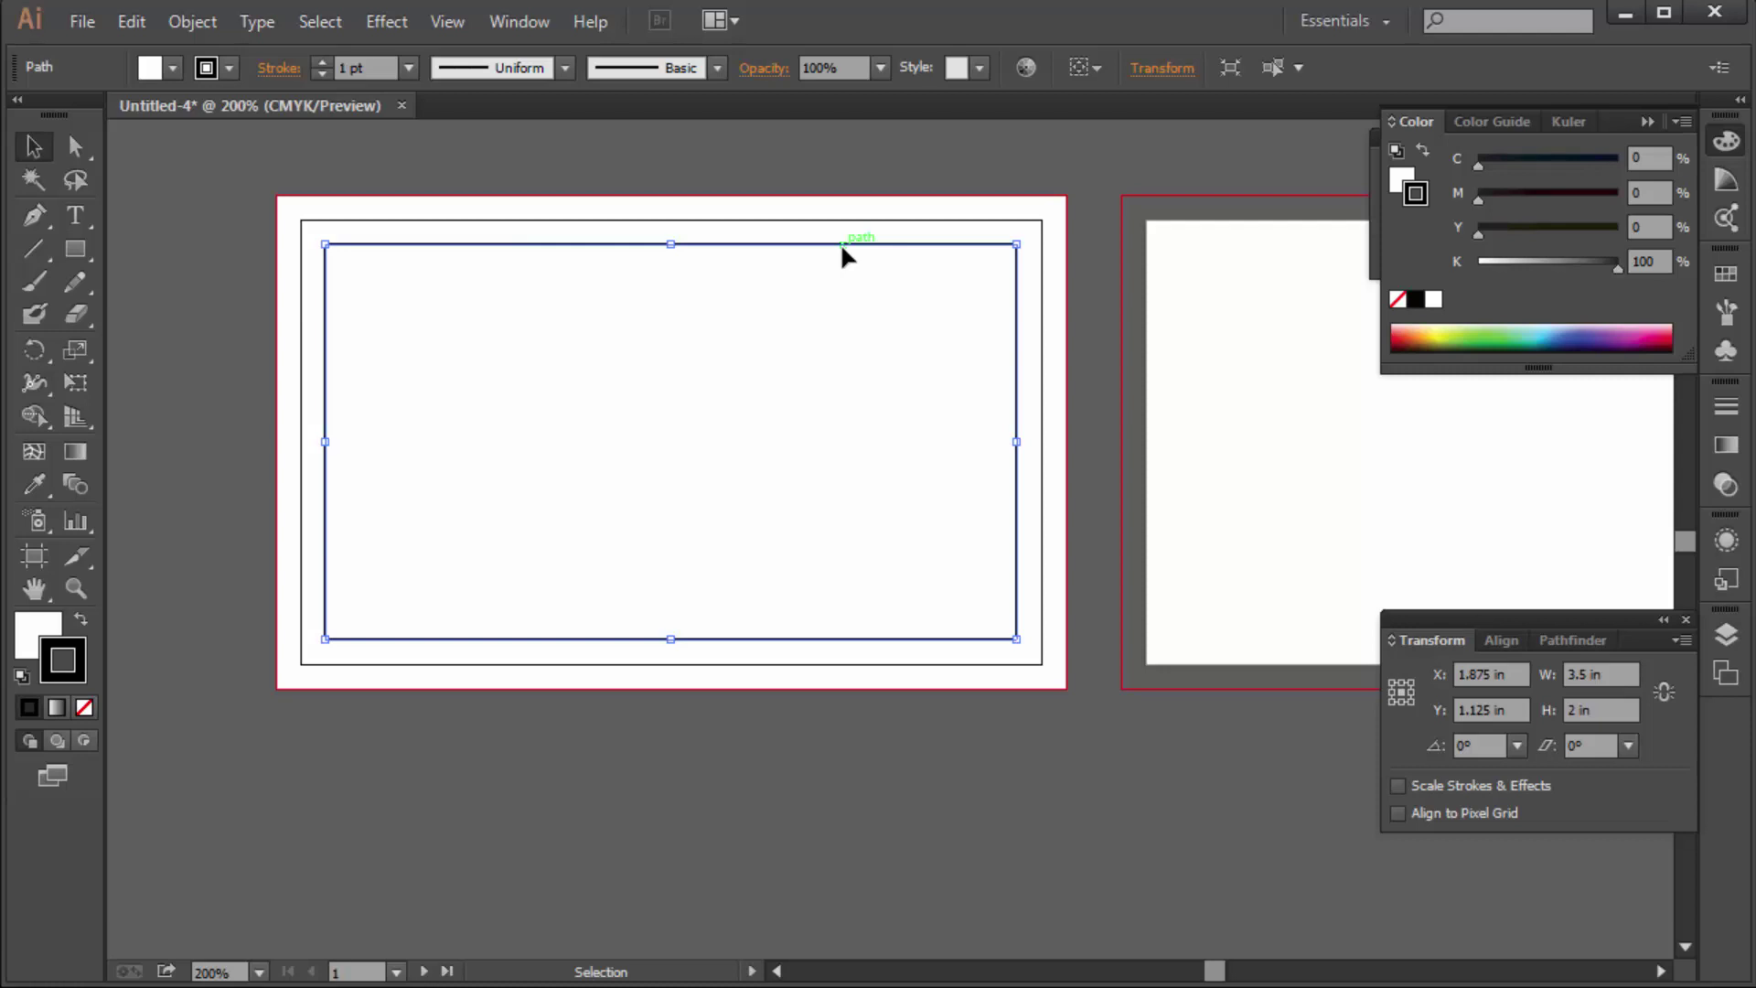
pyautogui.click(1401, 179)
pyautogui.click(1397, 301)
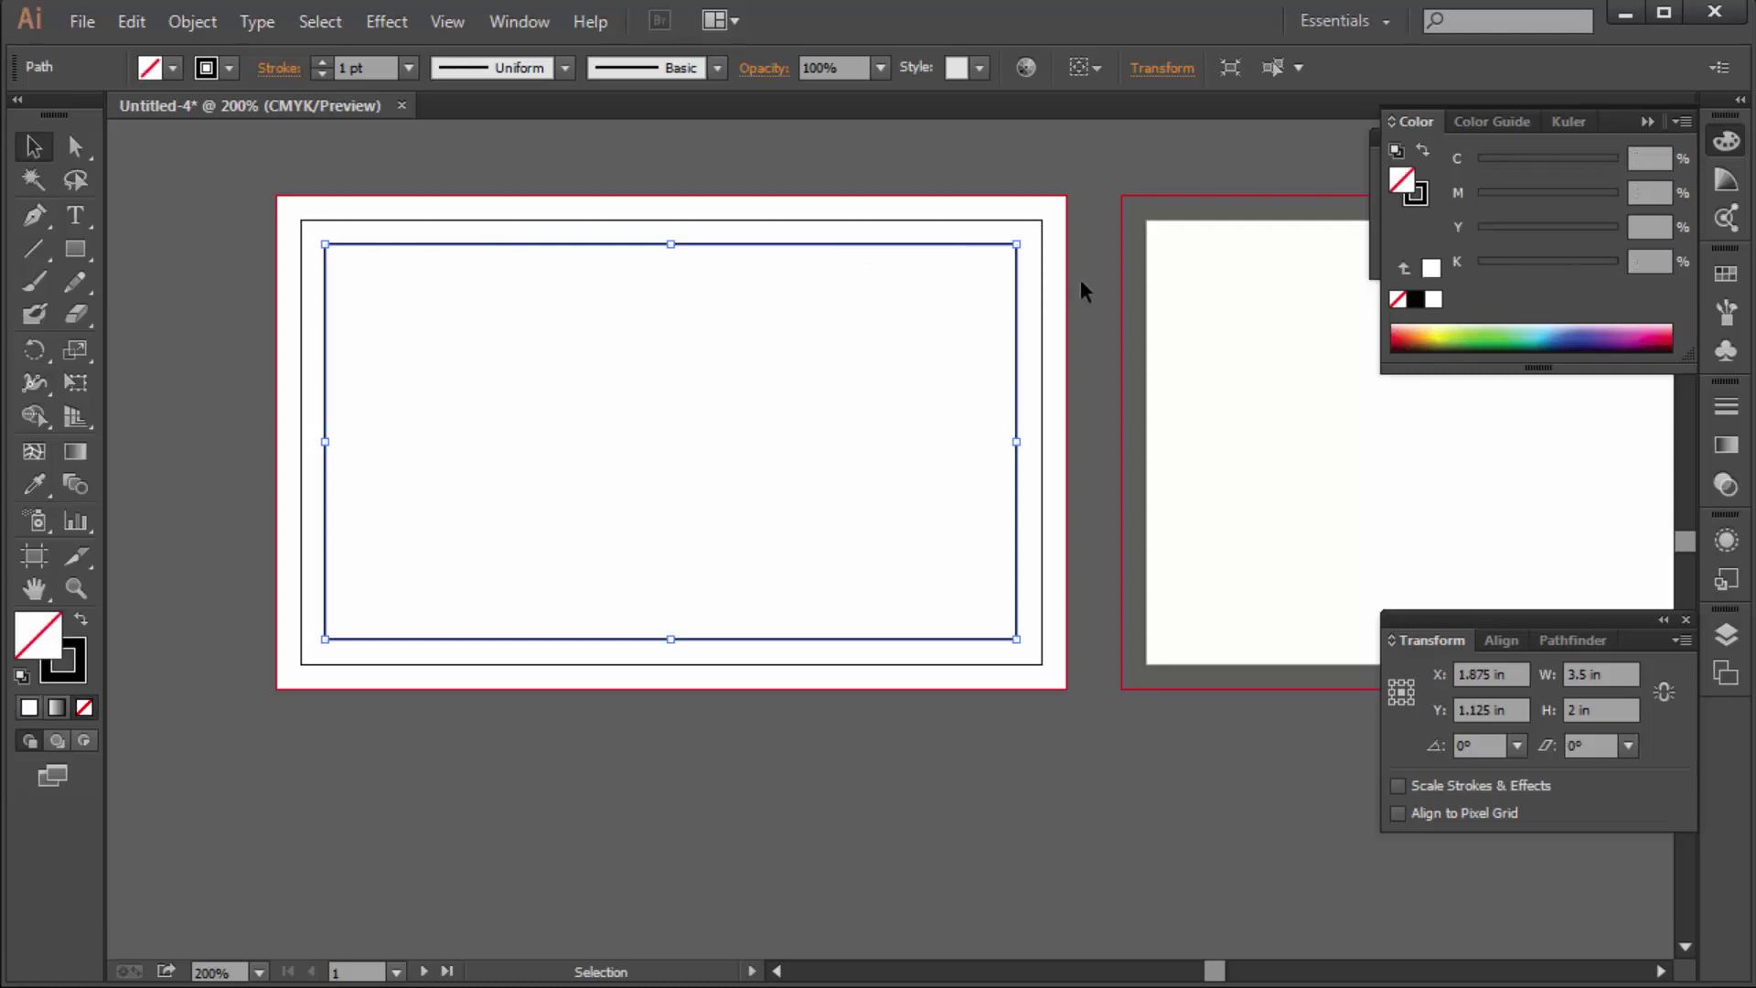
pyautogui.rightClick(987, 247)
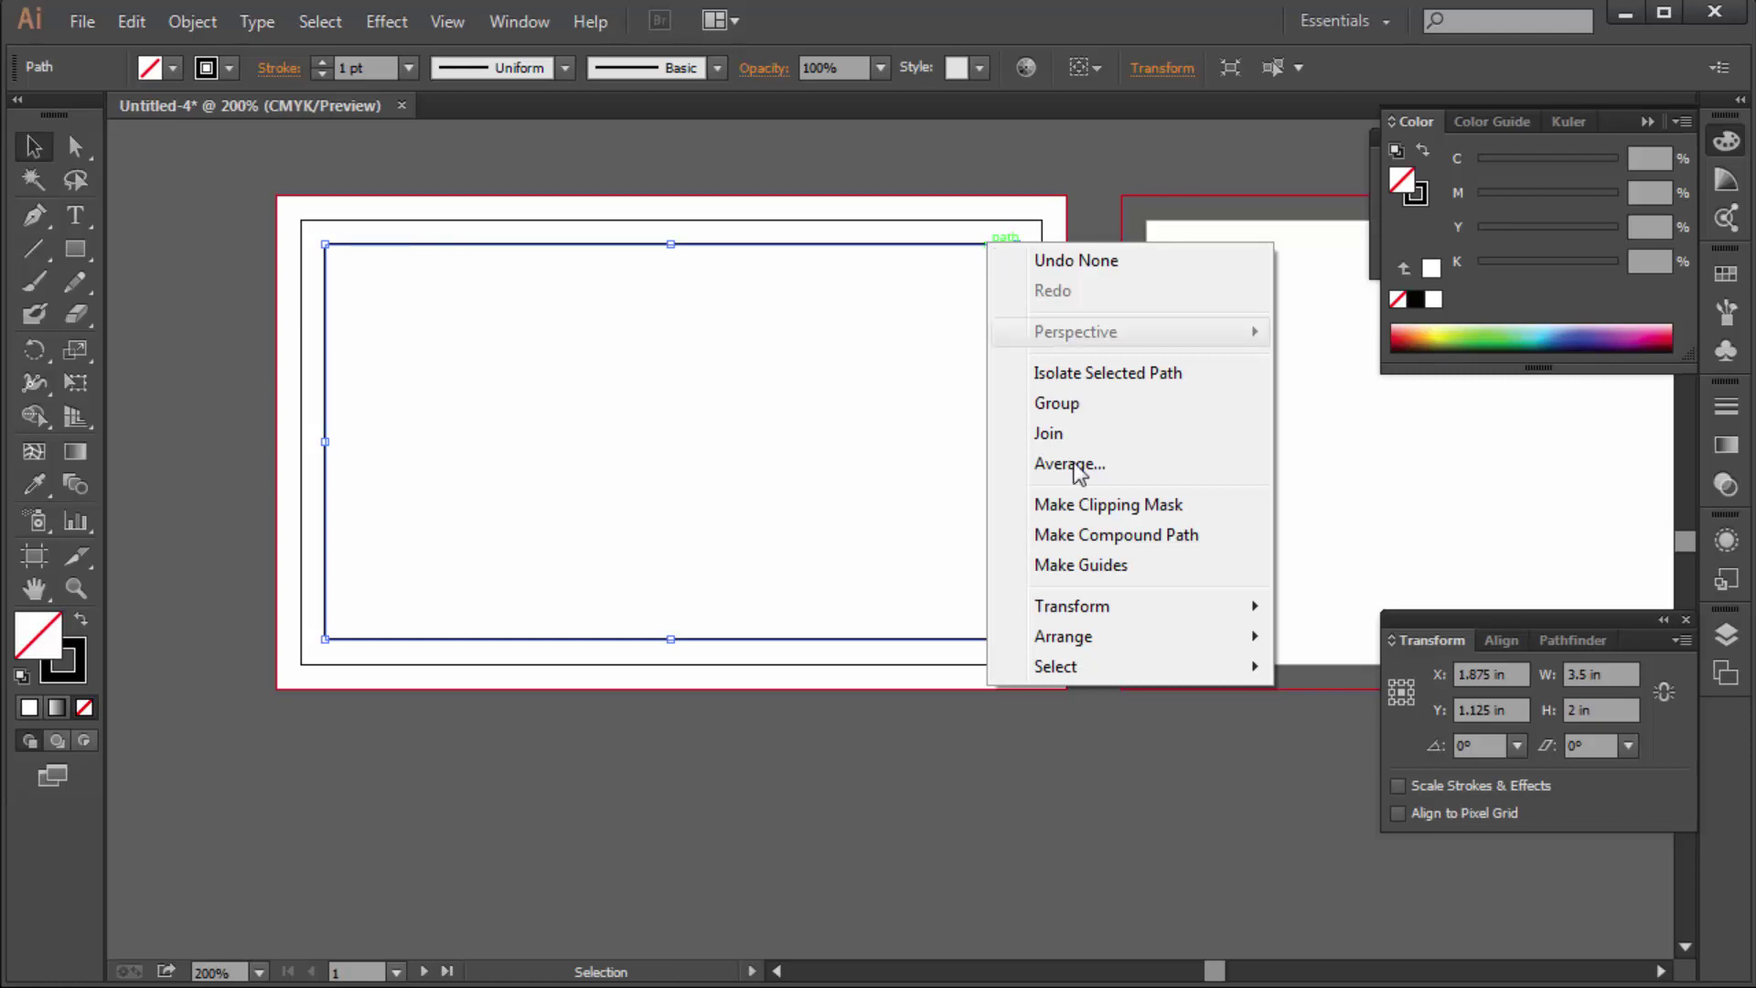
pyautogui.click(1105, 565)
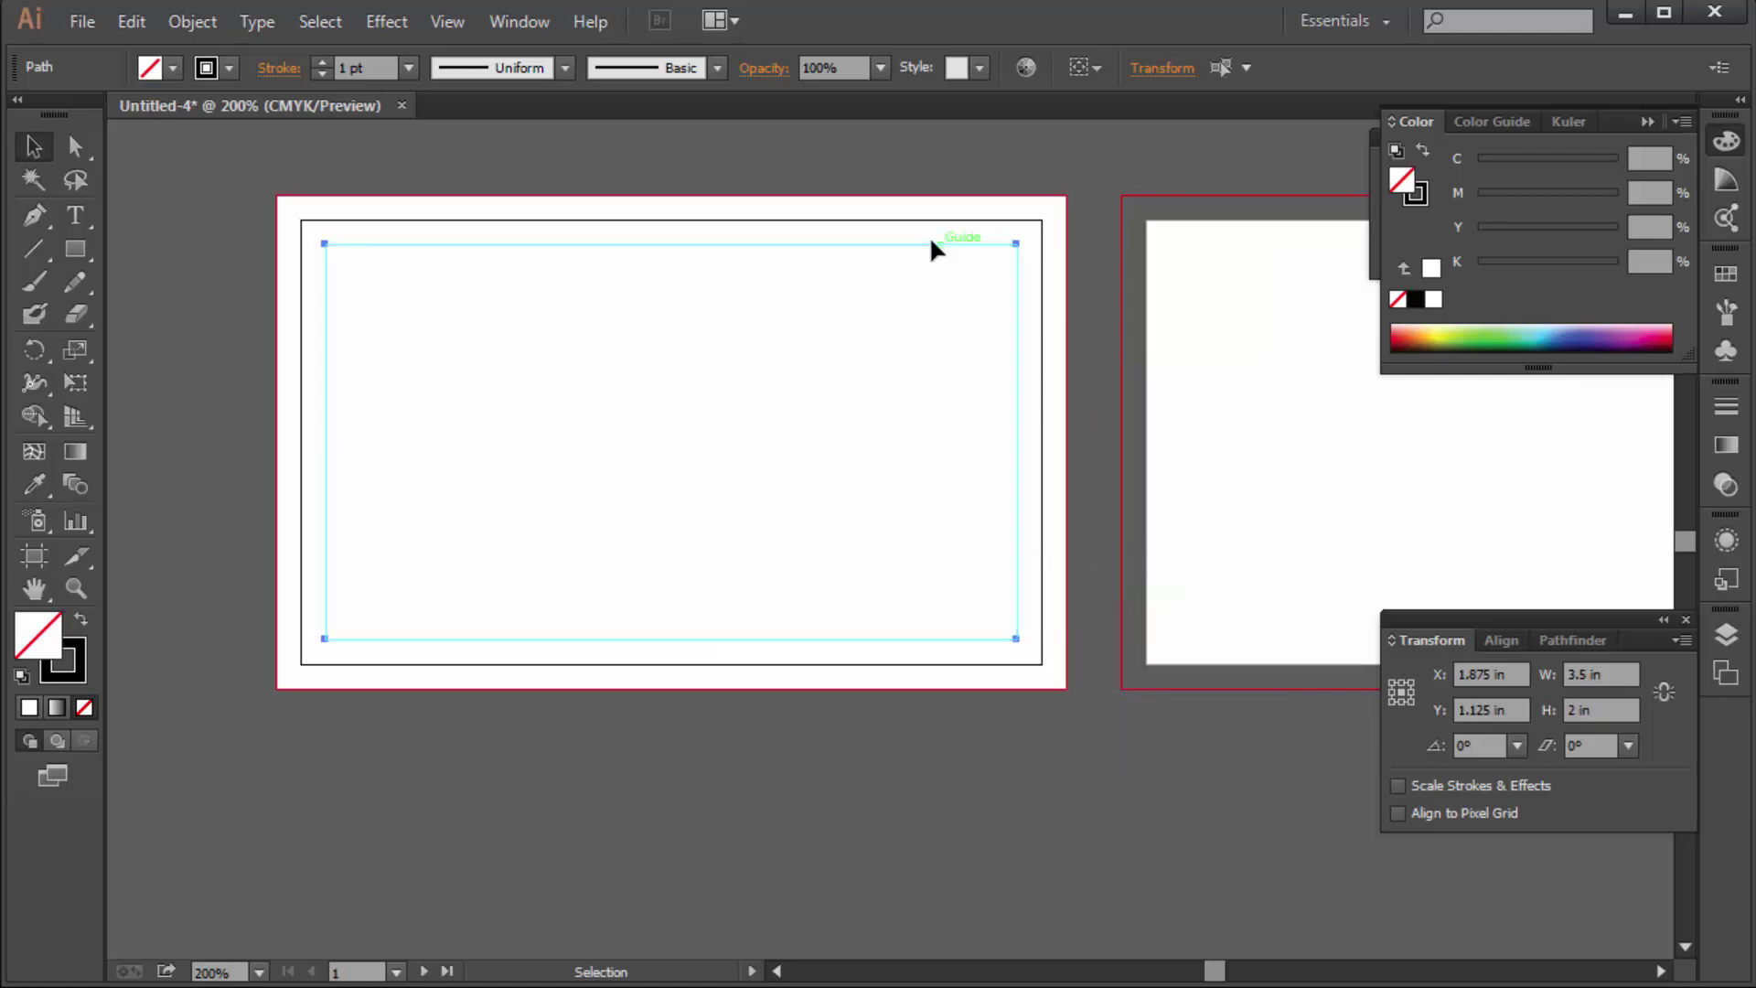
pyautogui.press('ctrl')
pyautogui.hotkey('ctrl', 'shift', 'a')
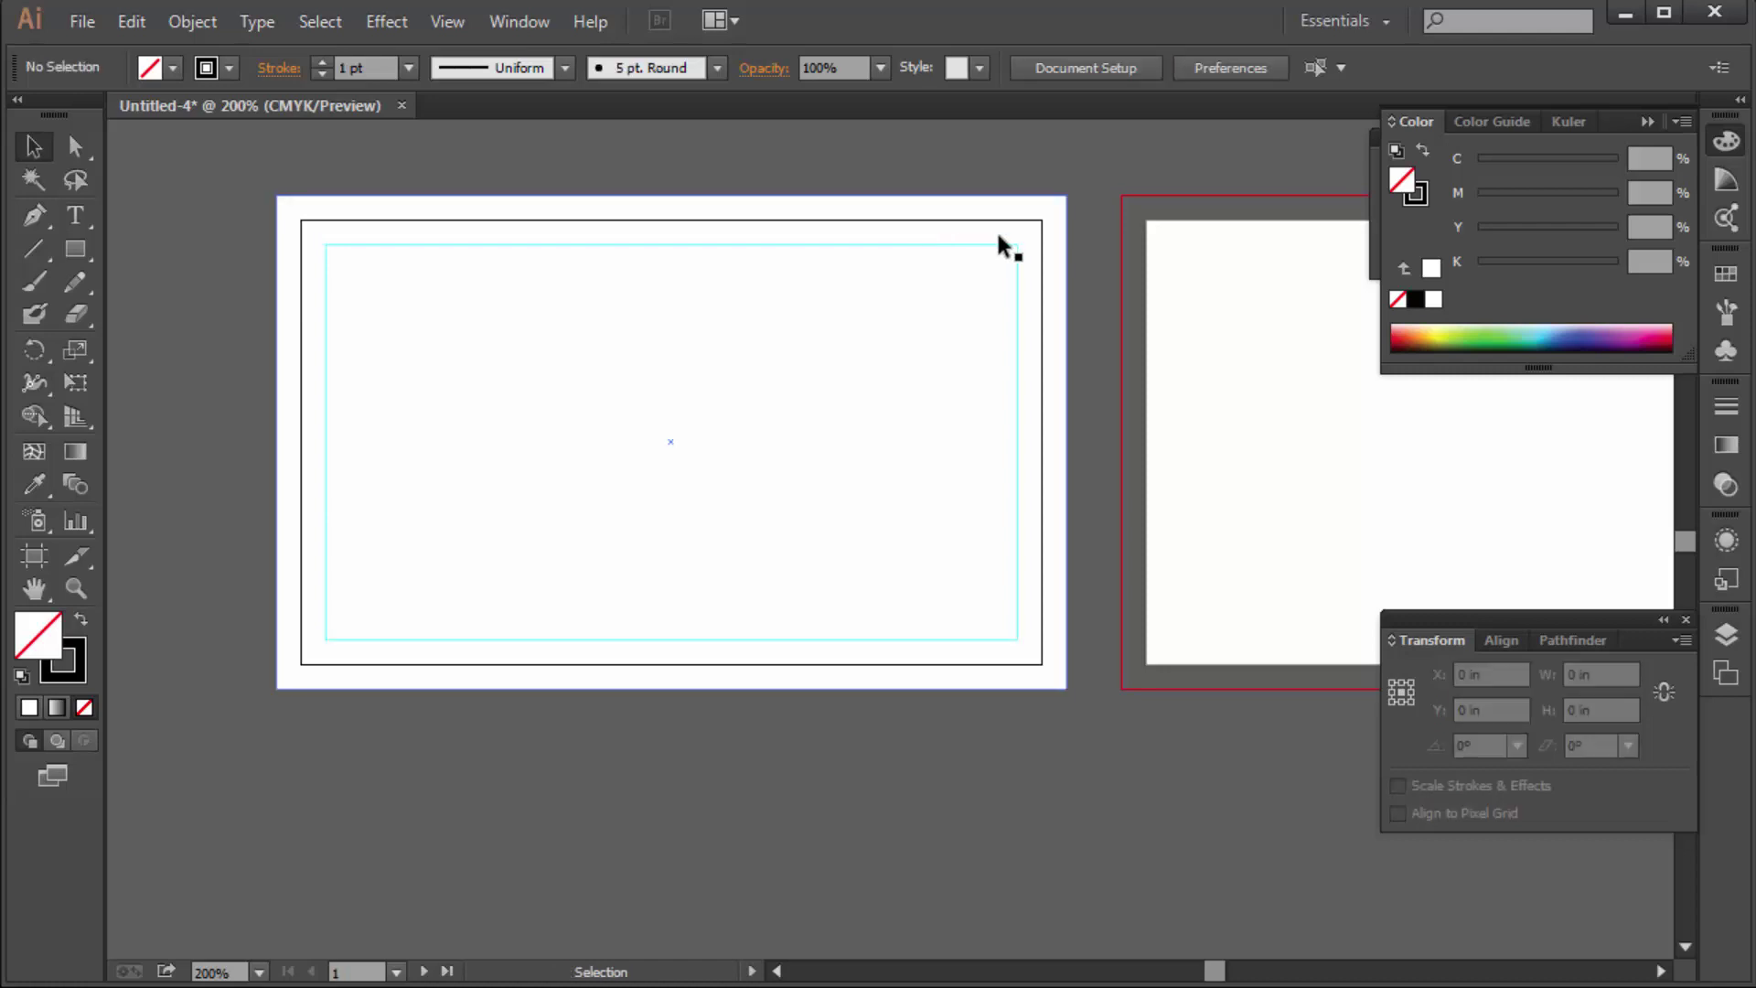
# Draw a 2.0694 × 2.5 in rectangle over the card's right half to the bleed, filled black
pyautogui.keyDown('ctrl'); pyautogui.click(993, 279); pyautogui.keyUp('ctrl')
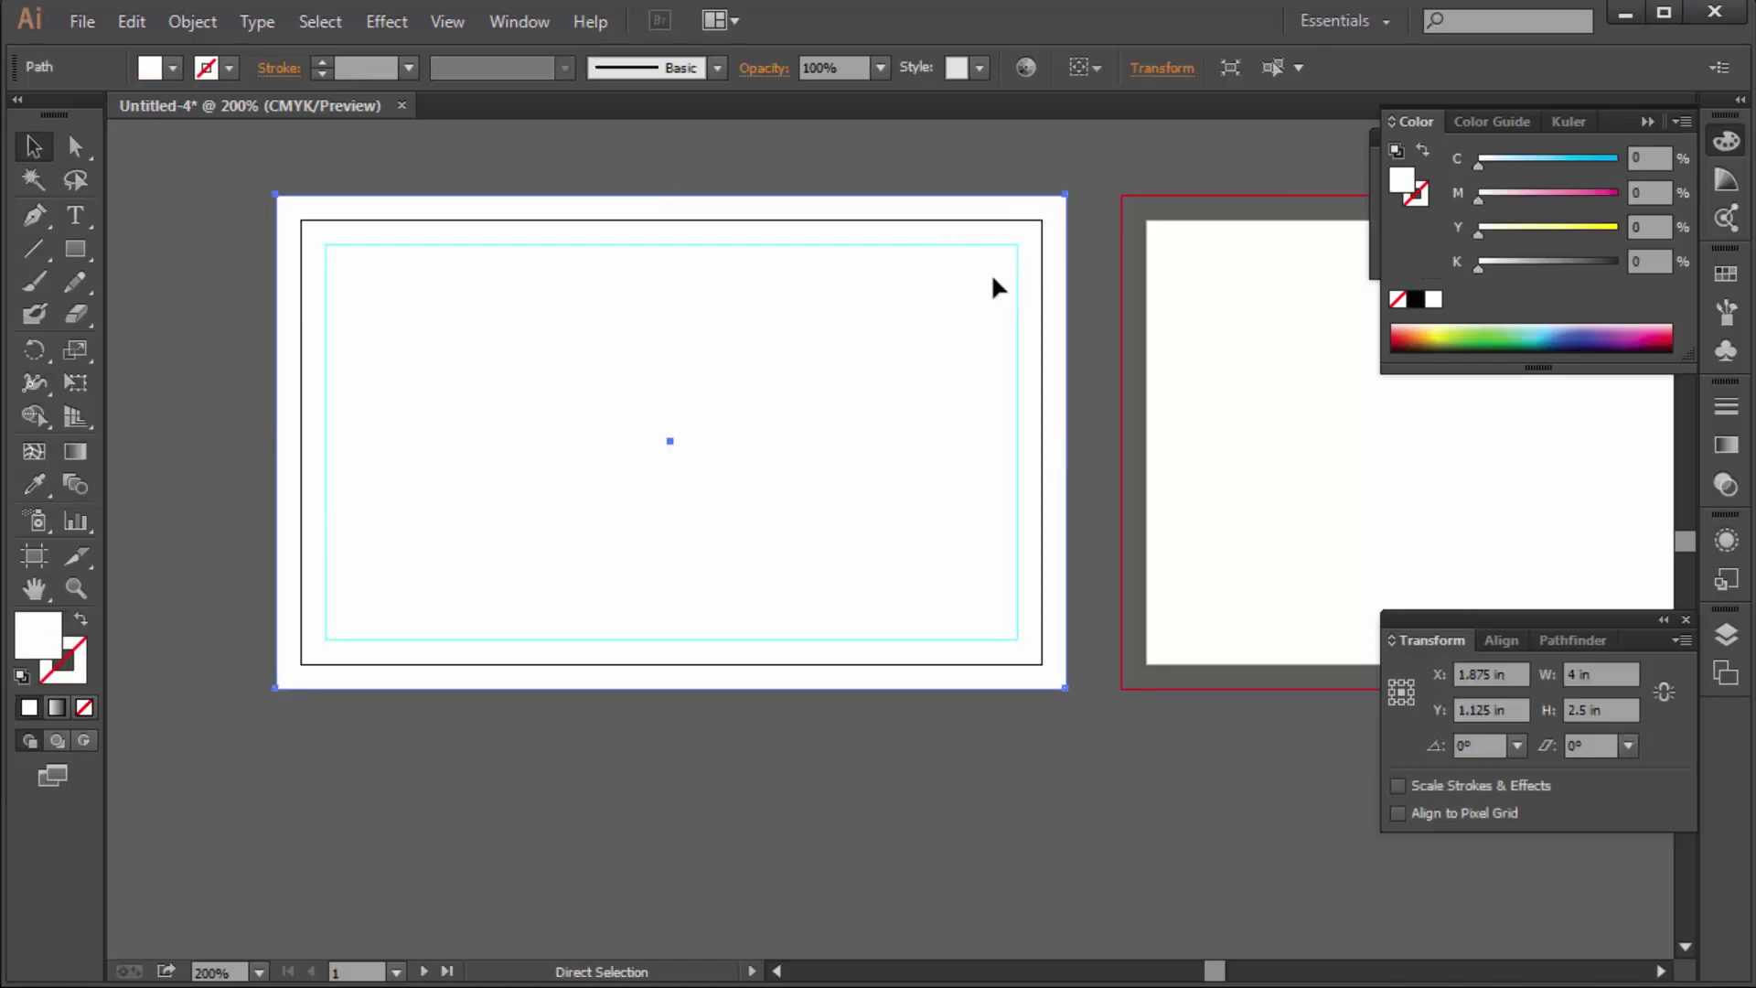
pyautogui.hotkey('ctrl', 'shift', 'a')
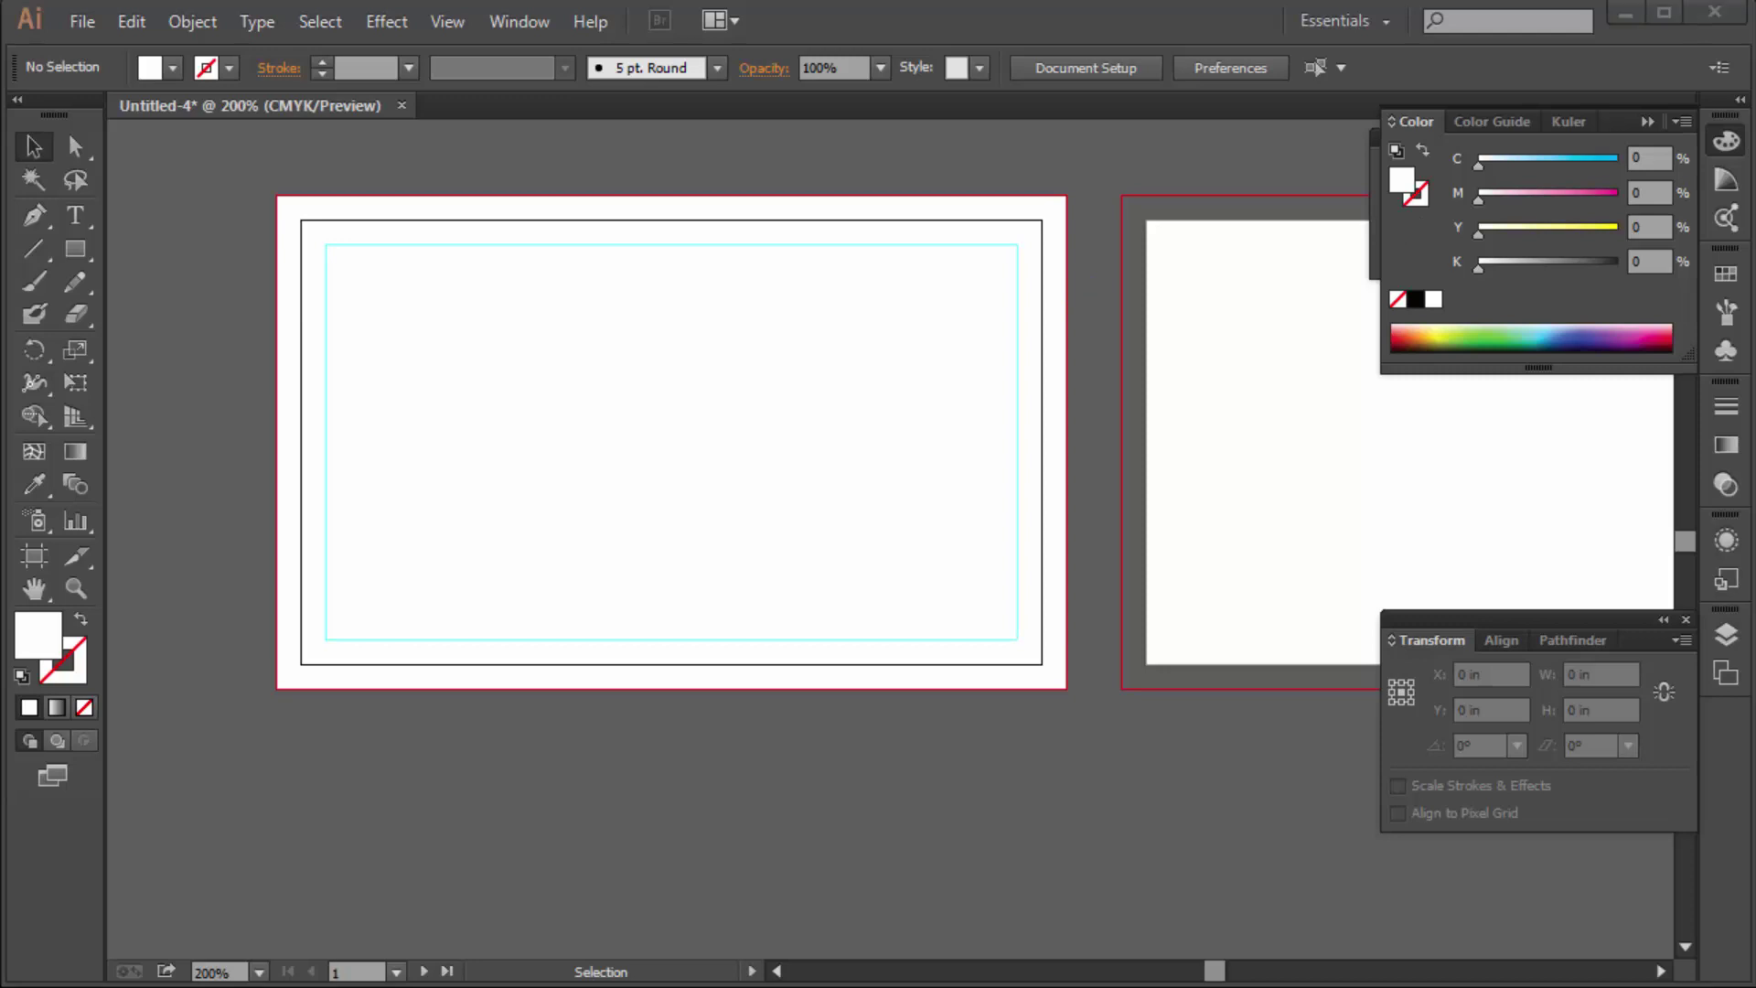
pyautogui.click(80, 260)
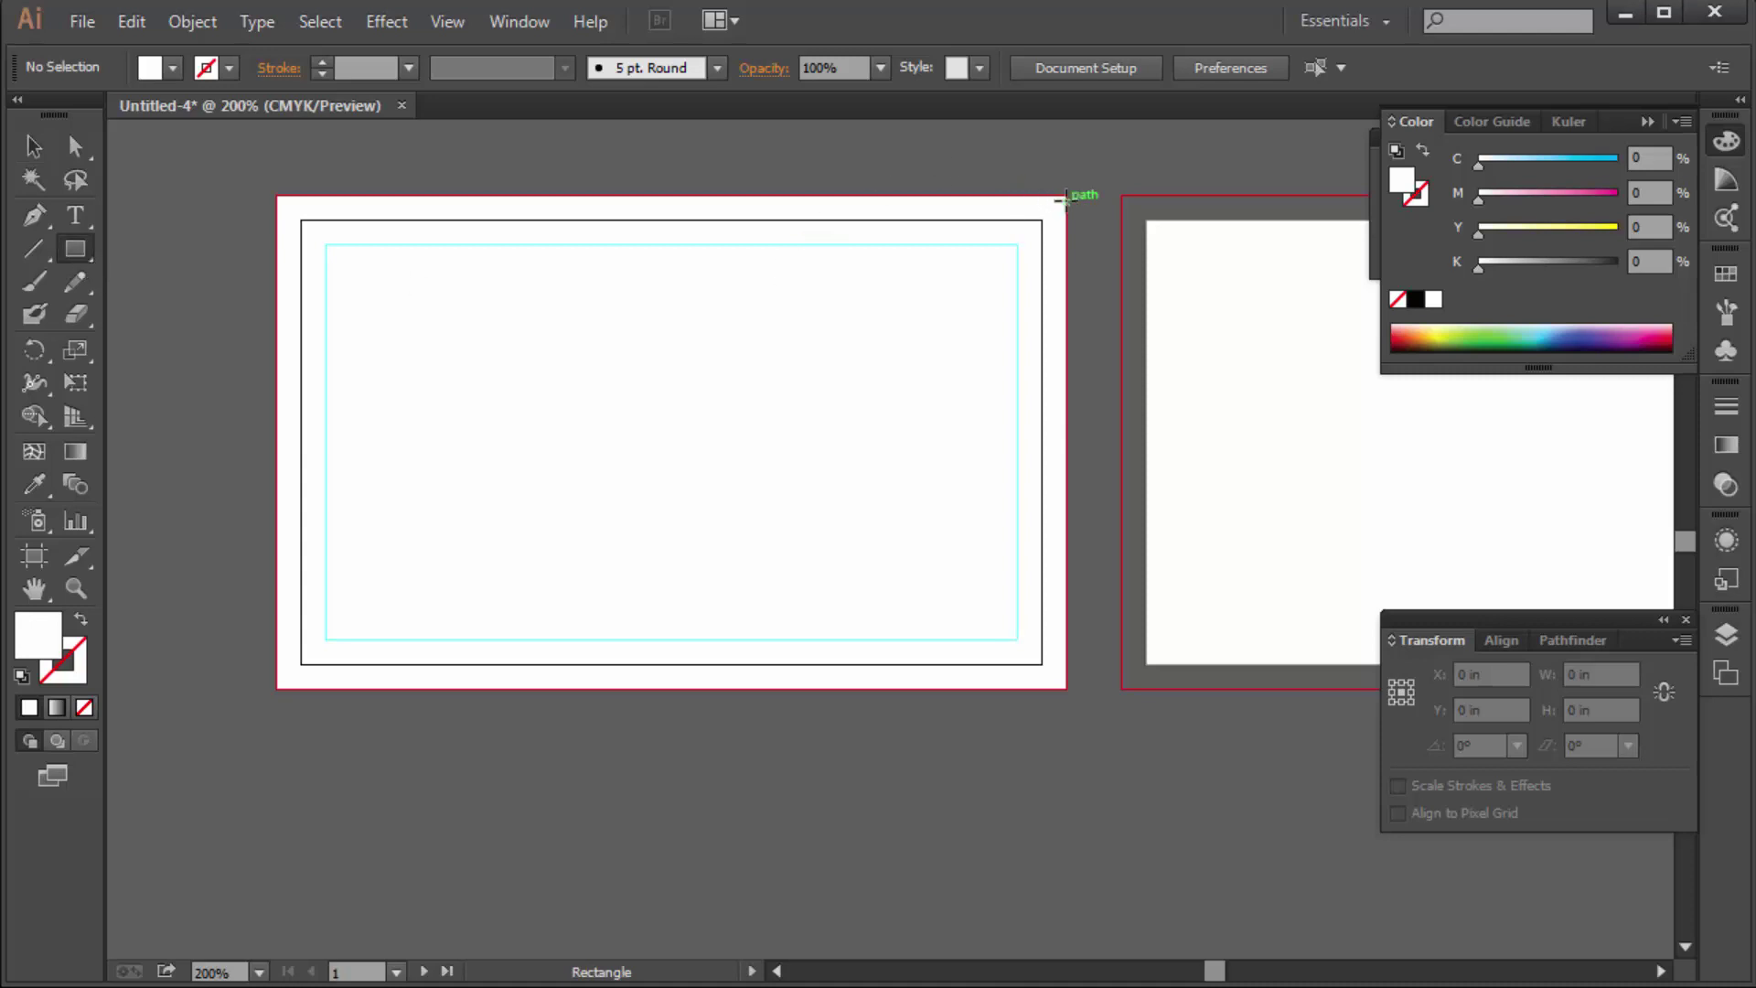
pyautogui.moveTo(1067, 194); pyautogui.dragTo(649, 681)
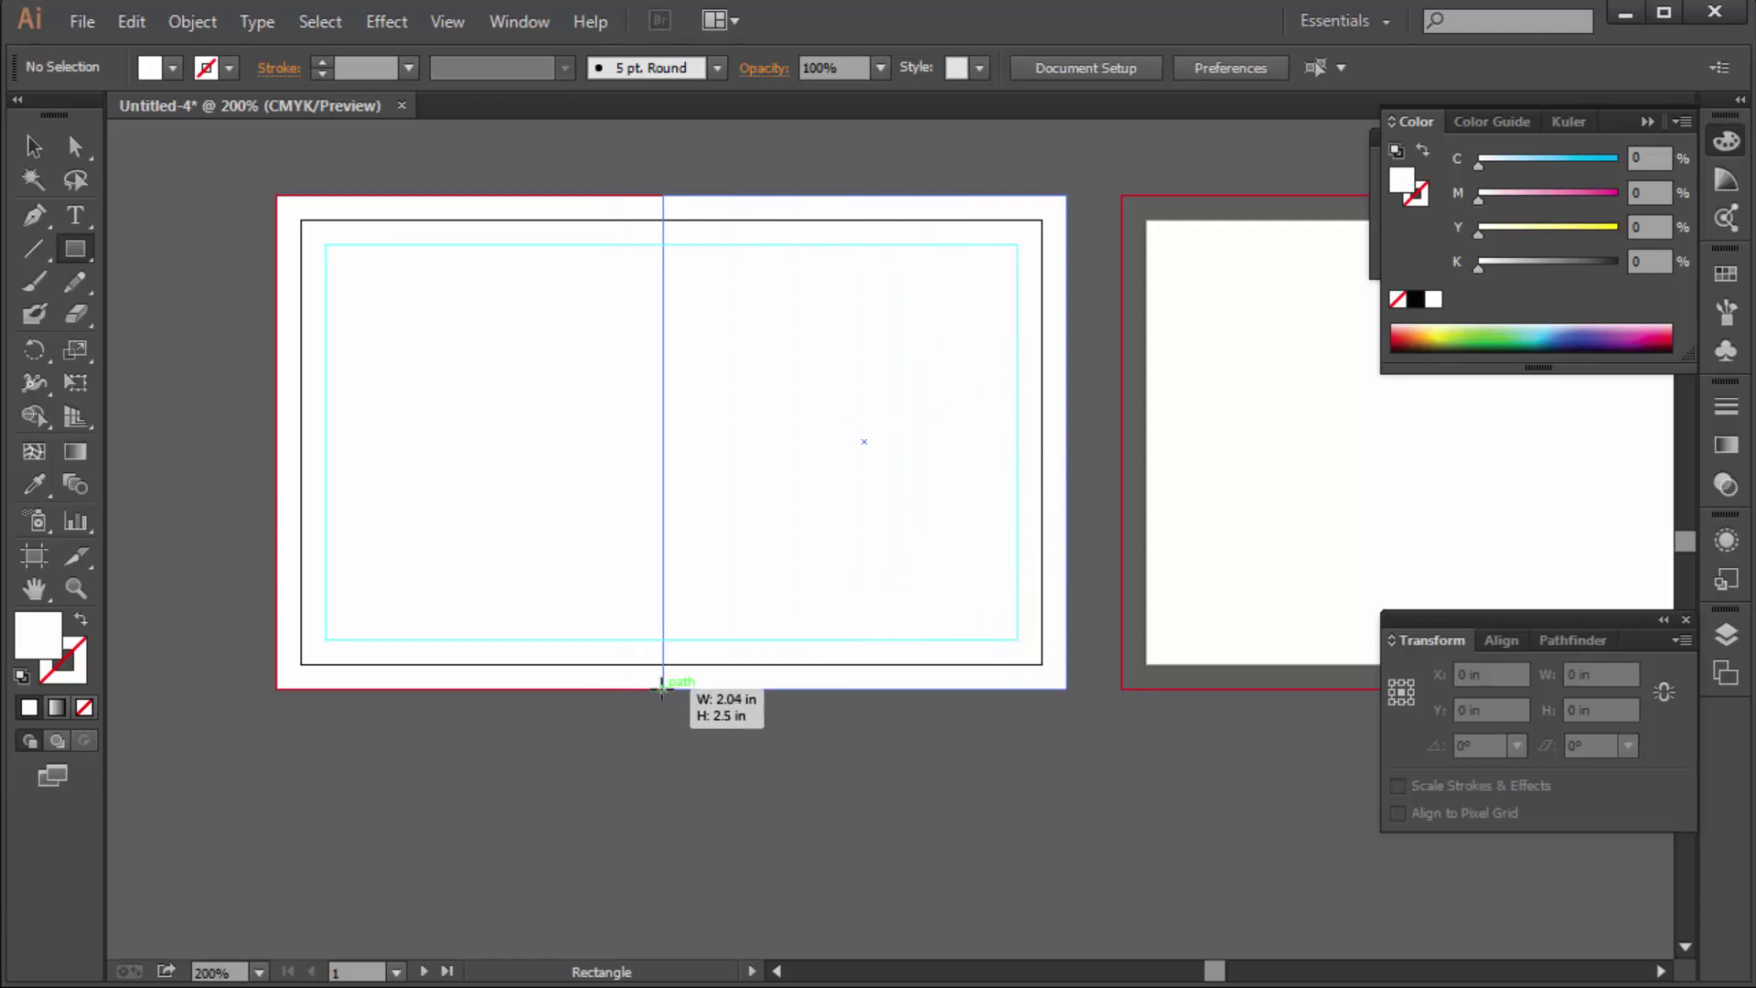
pyautogui.moveTo(649, 680); pyautogui.dragTo(657, 687)
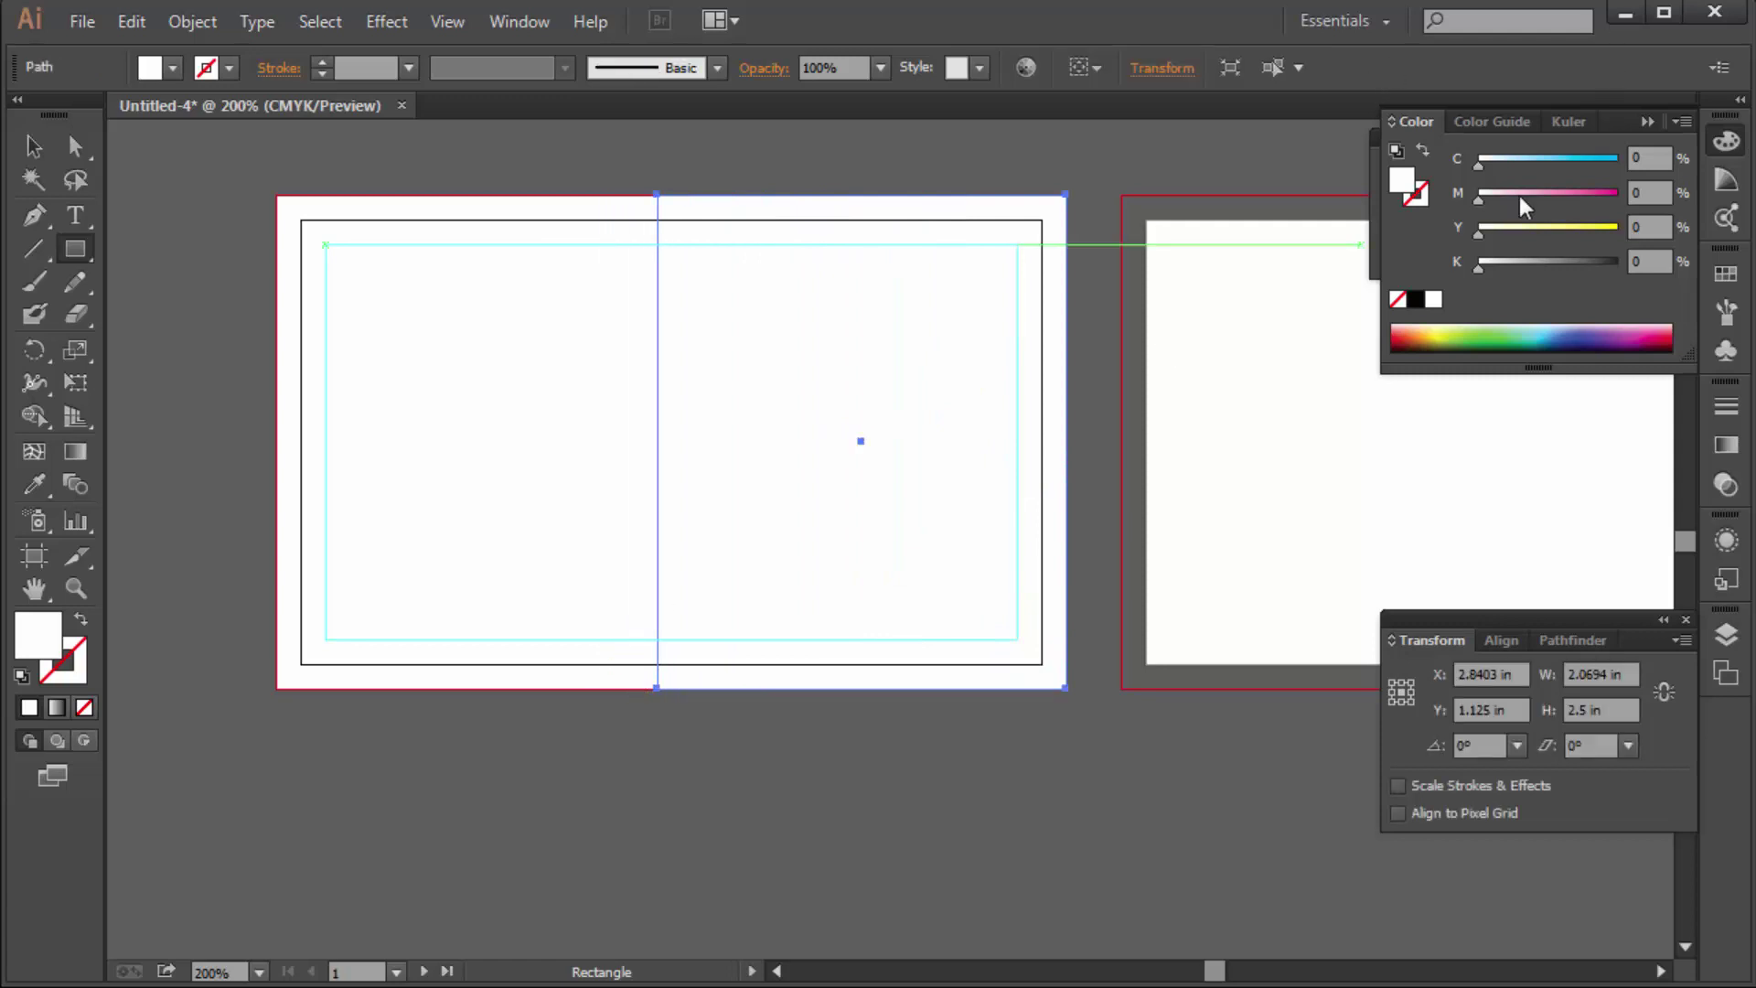
pyautogui.moveTo(1539, 162)
pyautogui.mouseDown()
pyautogui.moveTo(1624, 159)
pyautogui.moveTo(1634, 200)
pyautogui.moveTo(1597, 227)
pyautogui.moveTo(1605, 266)
pyautogui.mouseUp()
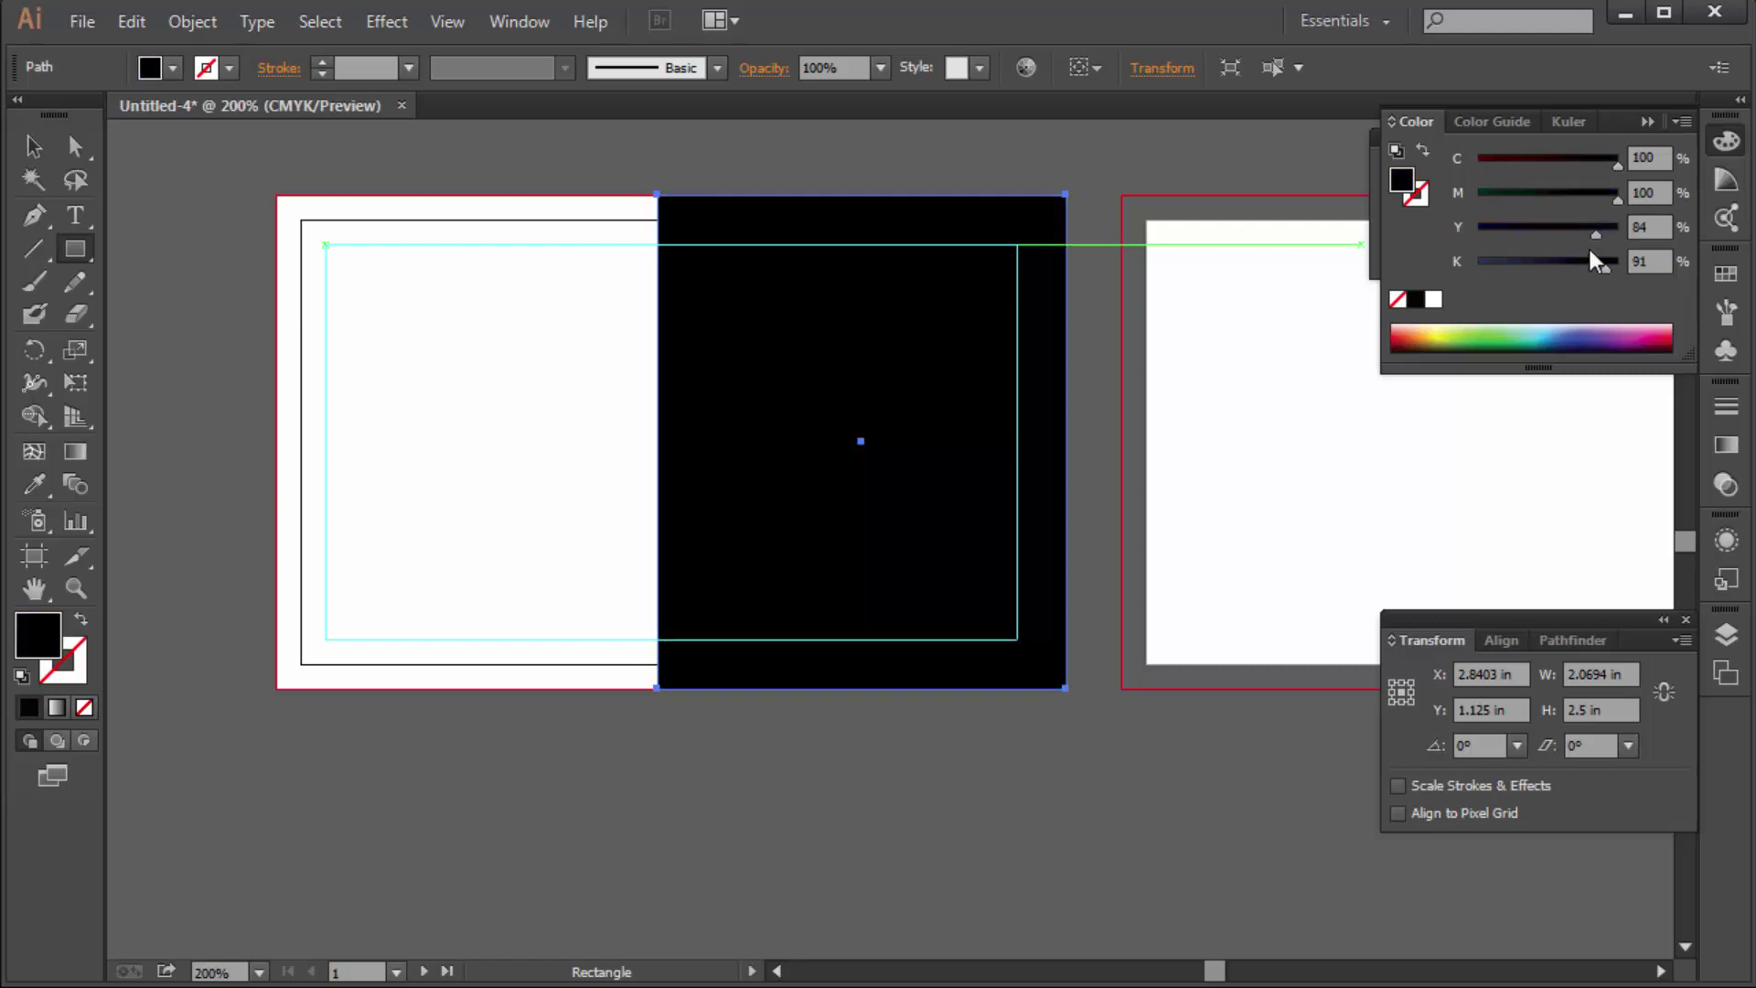
pyautogui.click(155, 67)
pyautogui.click(77, 112)
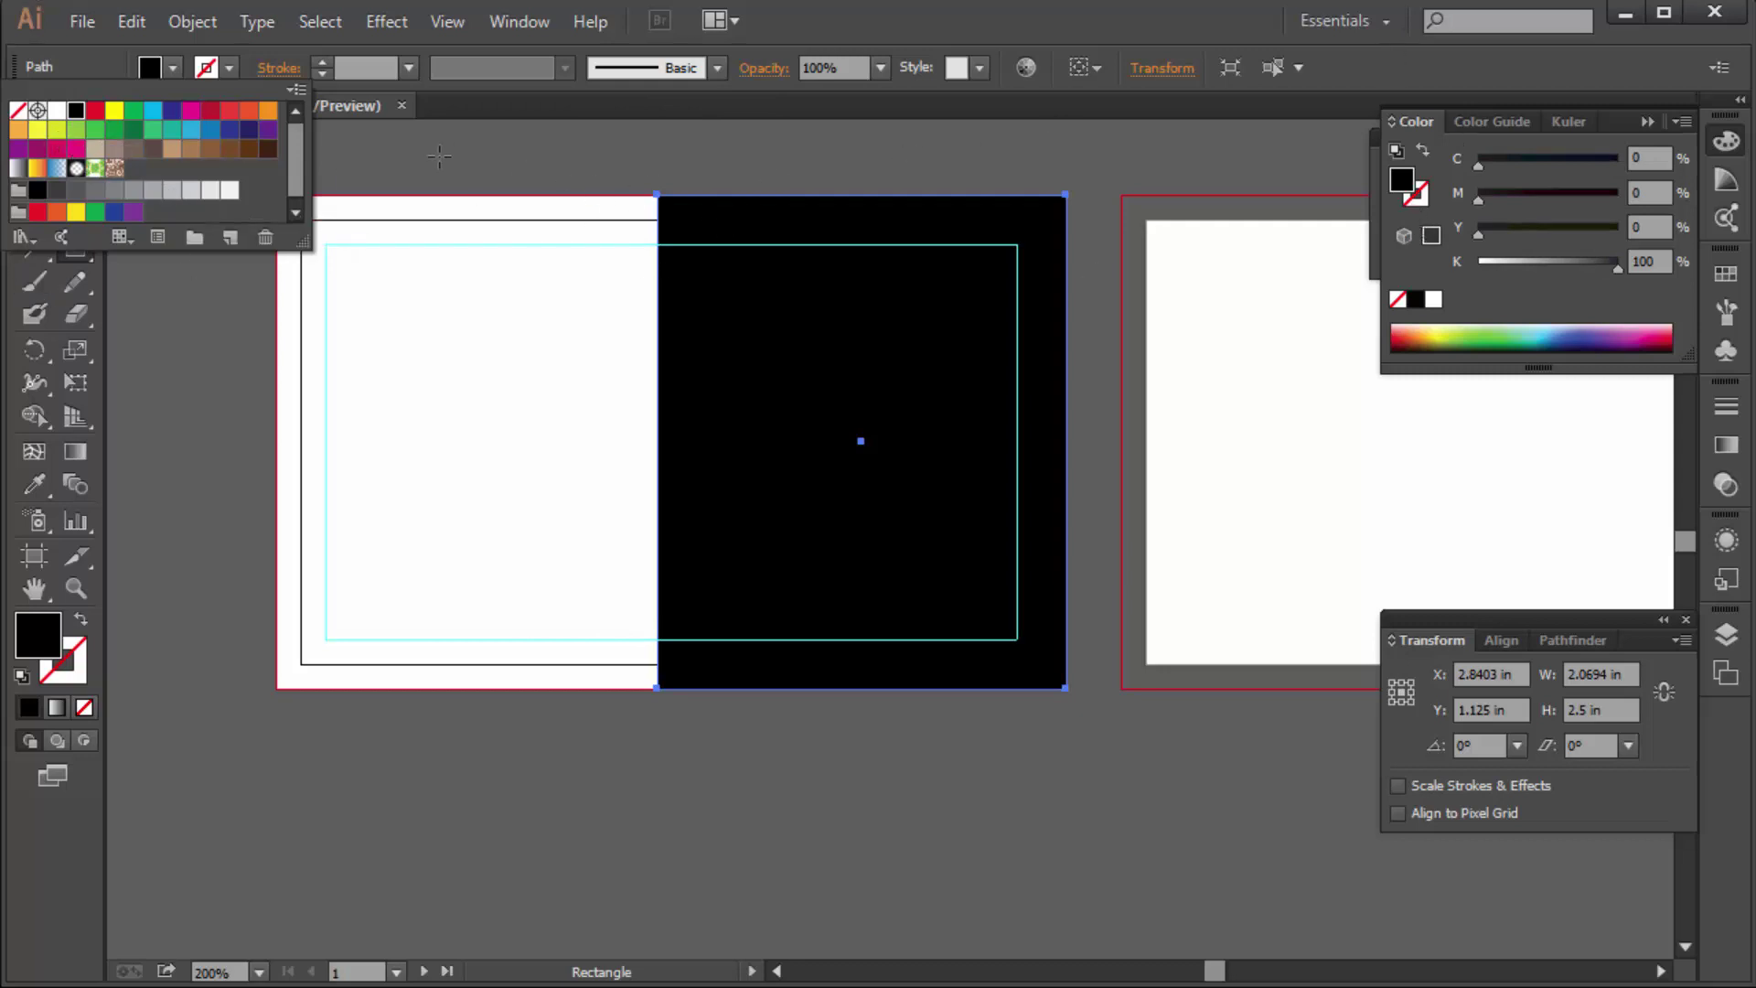
pyautogui.press('Escape')
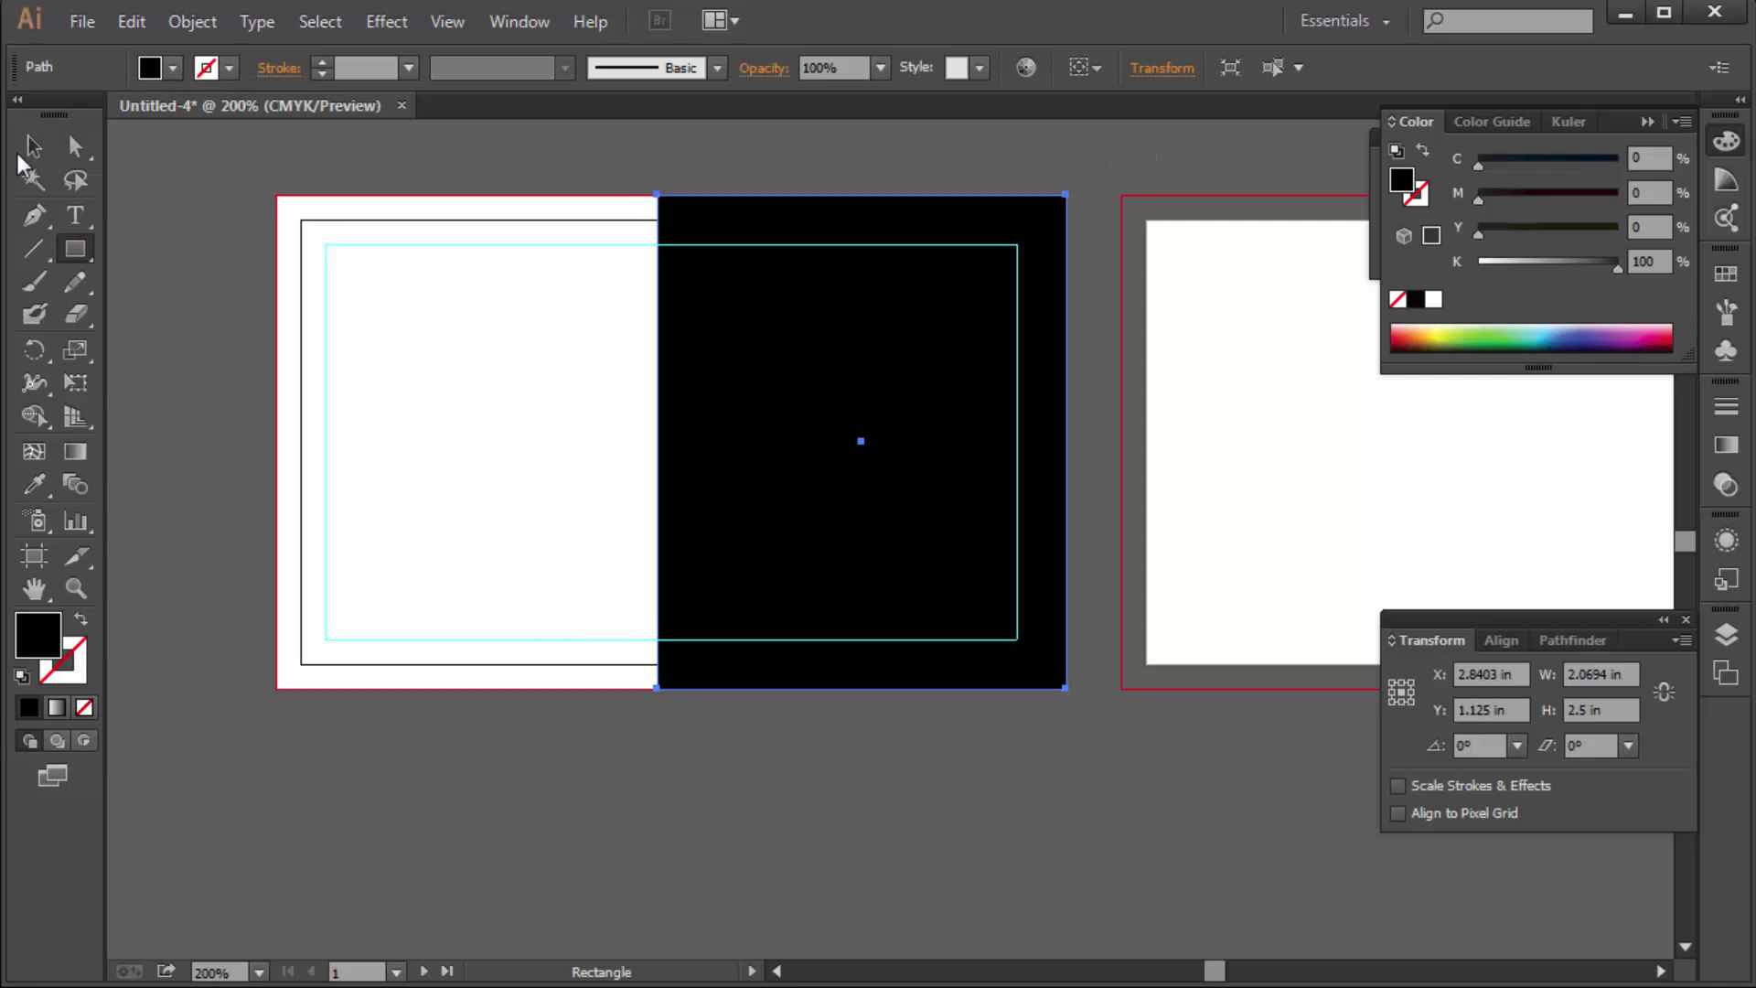
pyautogui.click(31, 149)
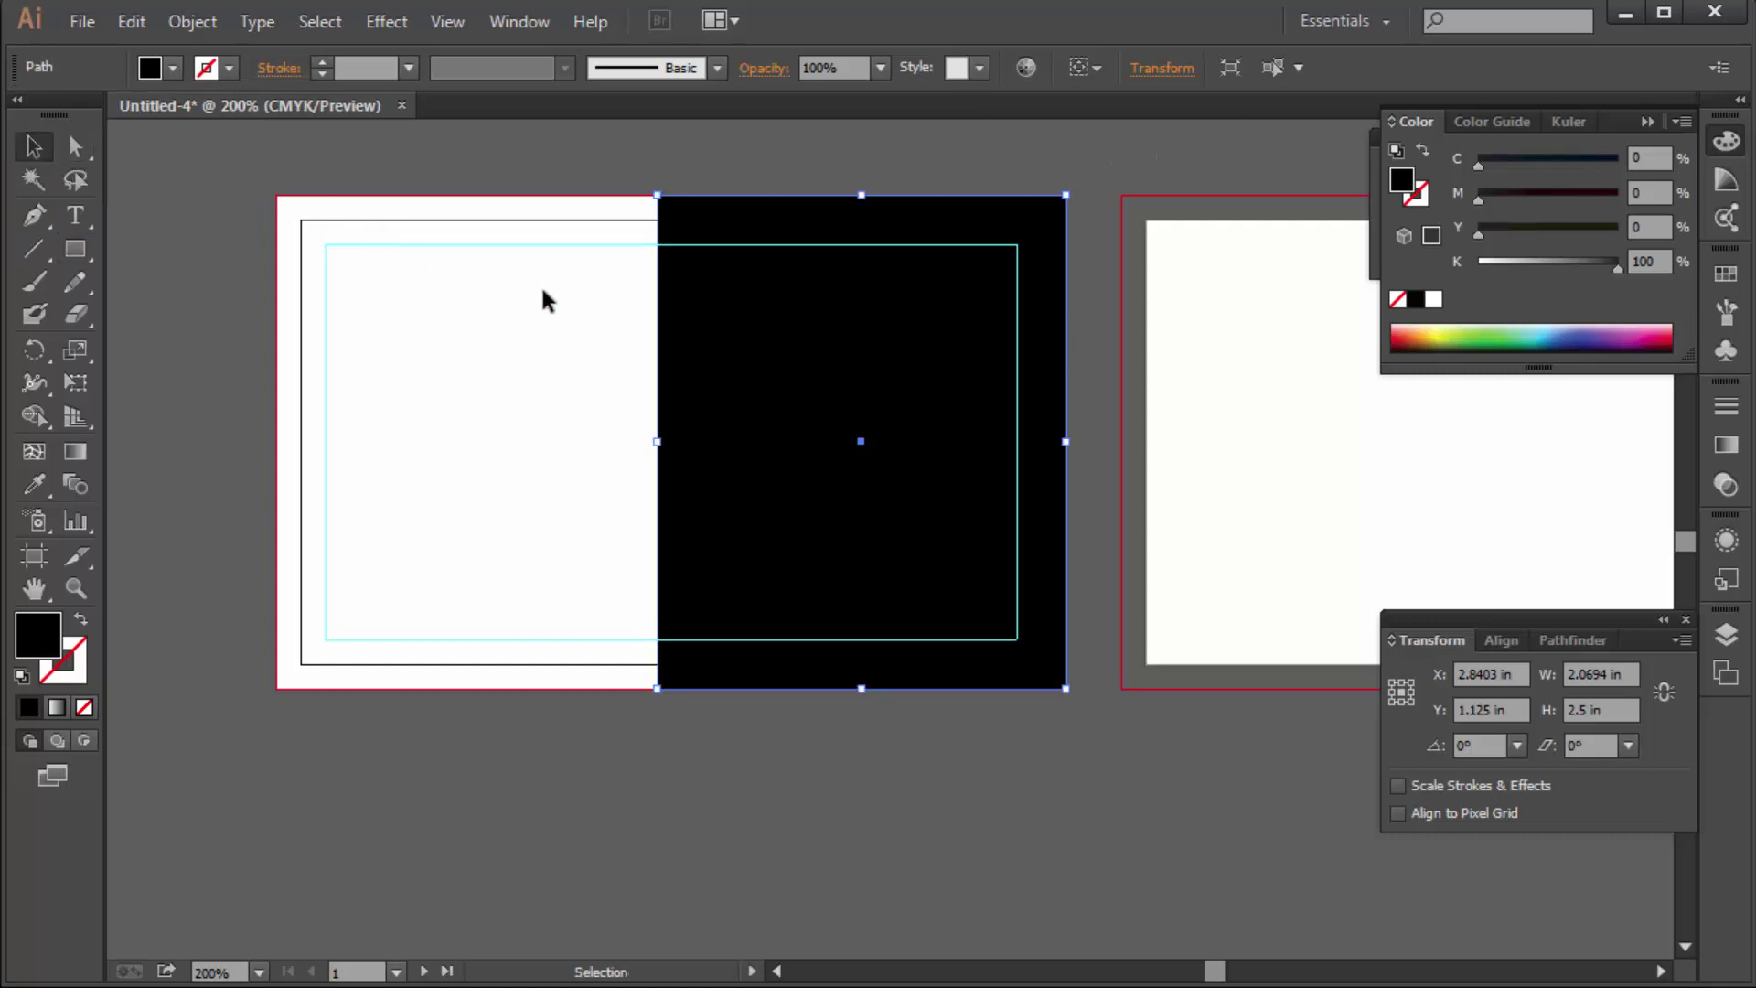
# Widen the black panel to 2.25 in and paste a copy in front
pyautogui.moveTo(657, 442); pyautogui.dragTo(634, 440)
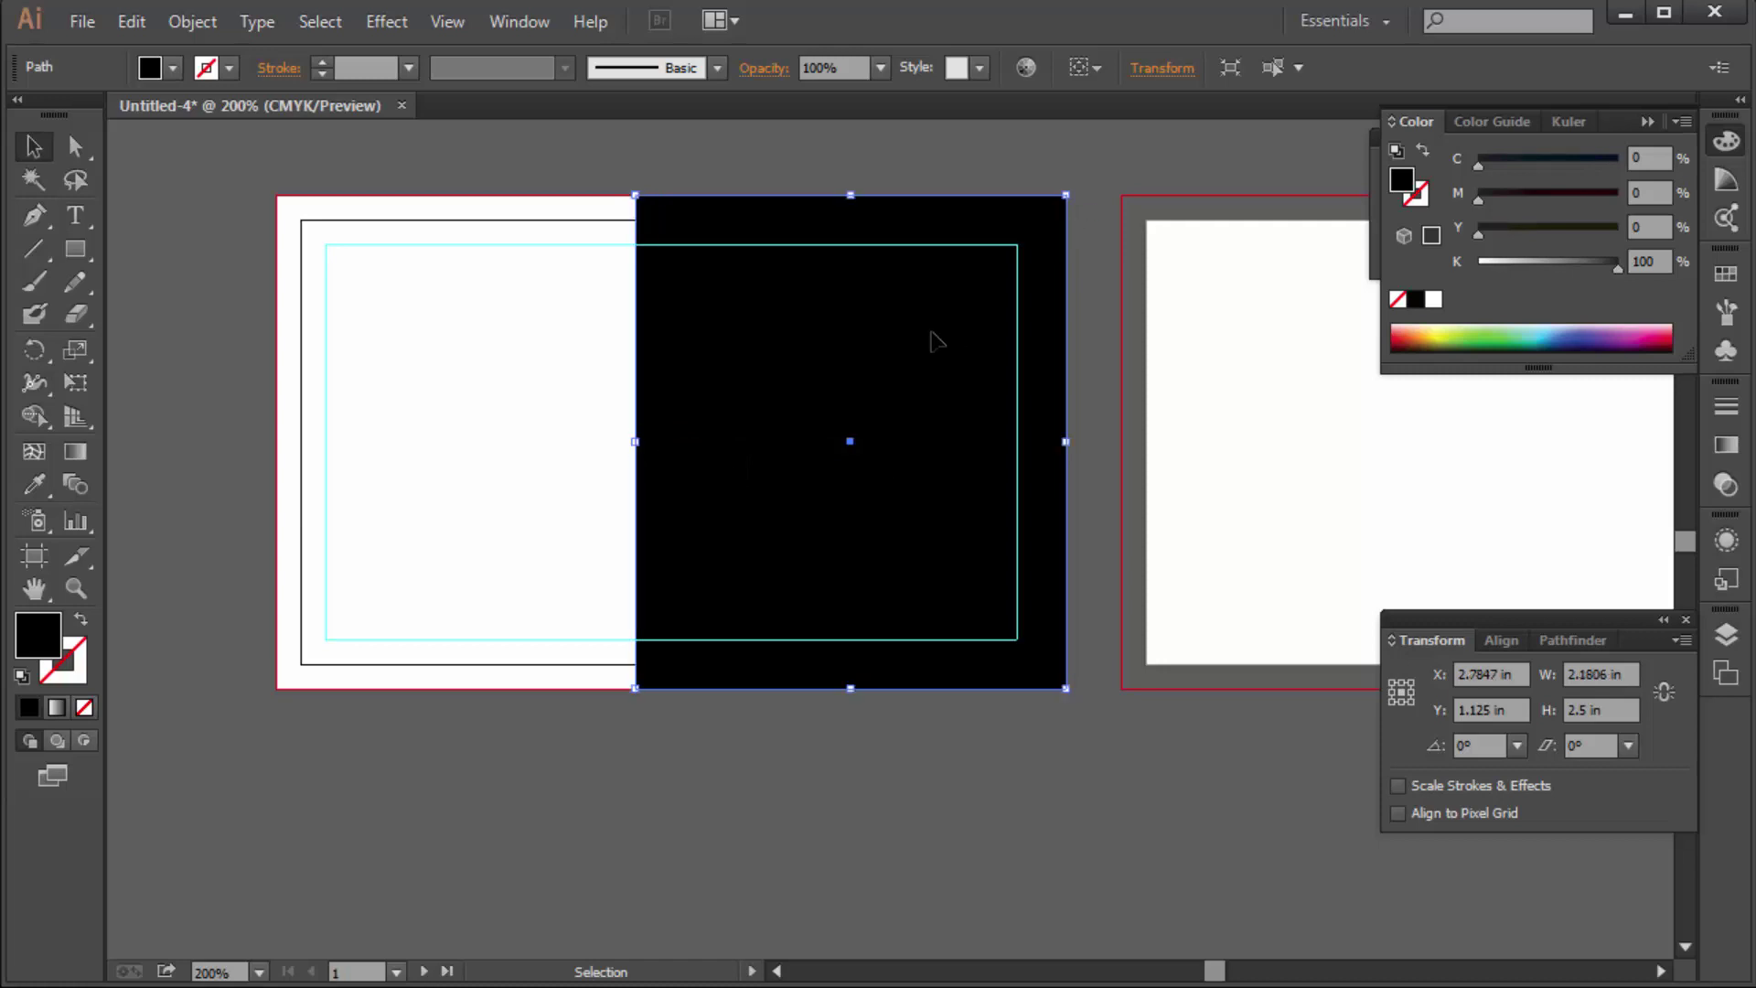
pyautogui.moveTo(635, 442); pyautogui.dragTo(622, 442)
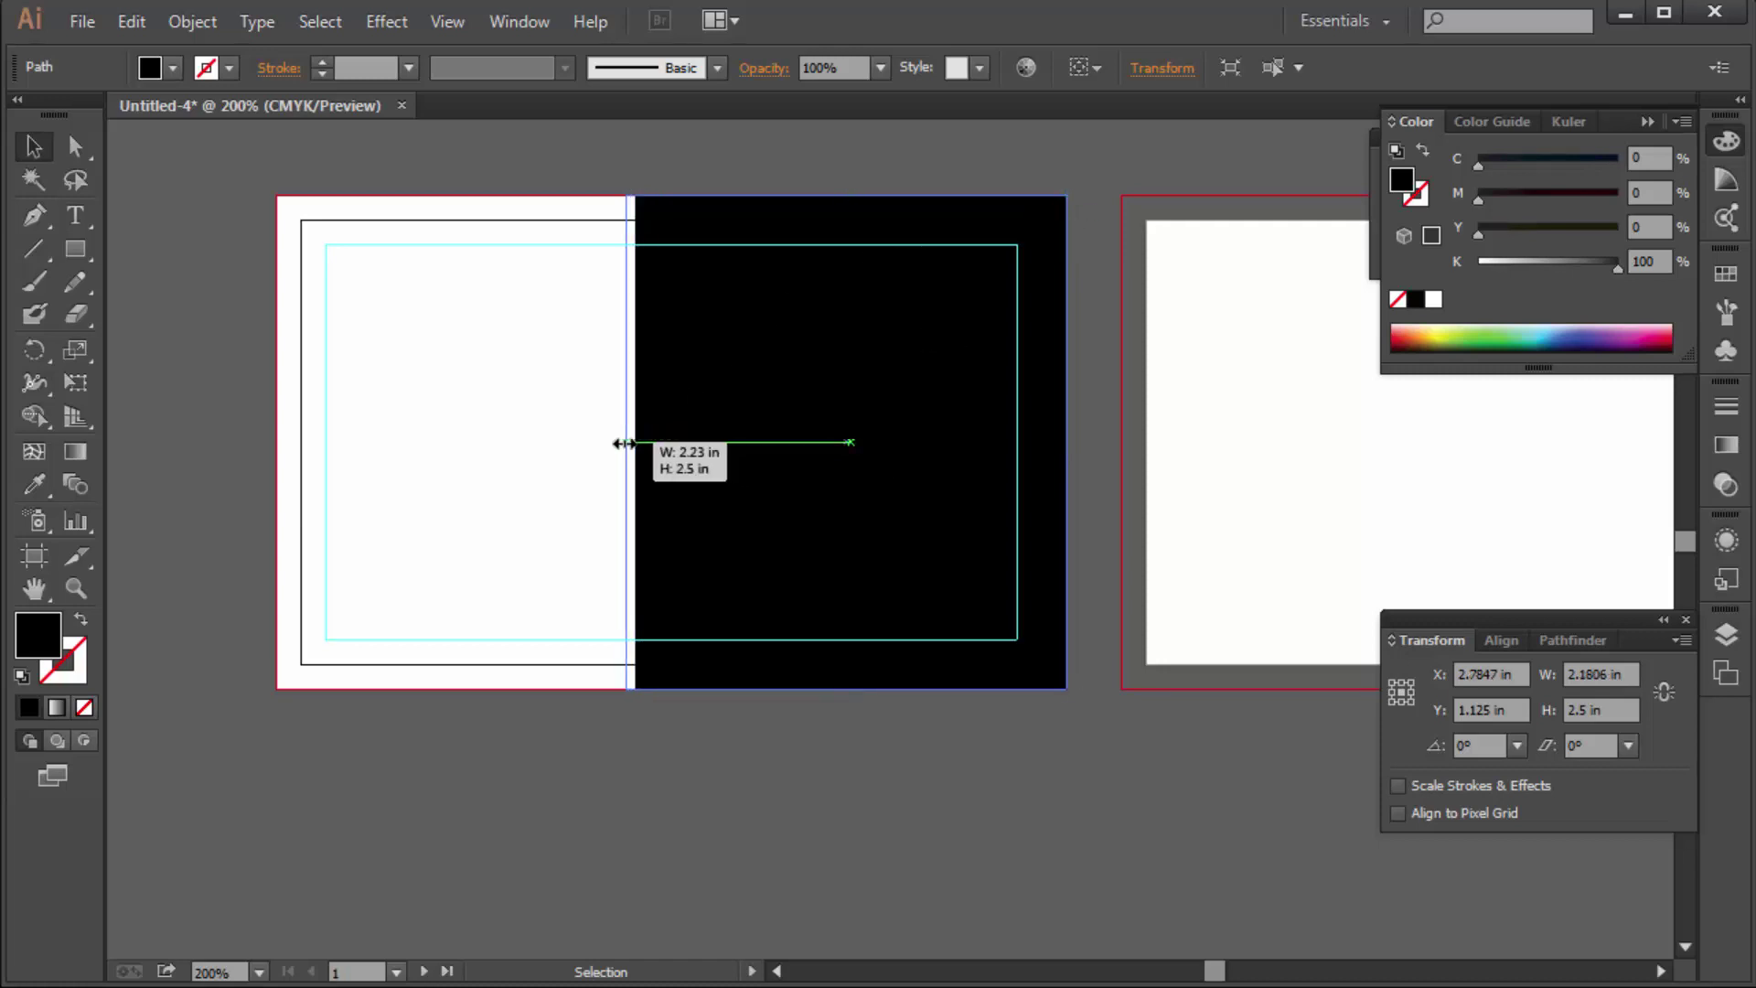
pyautogui.press('a')
pyautogui.press('v')
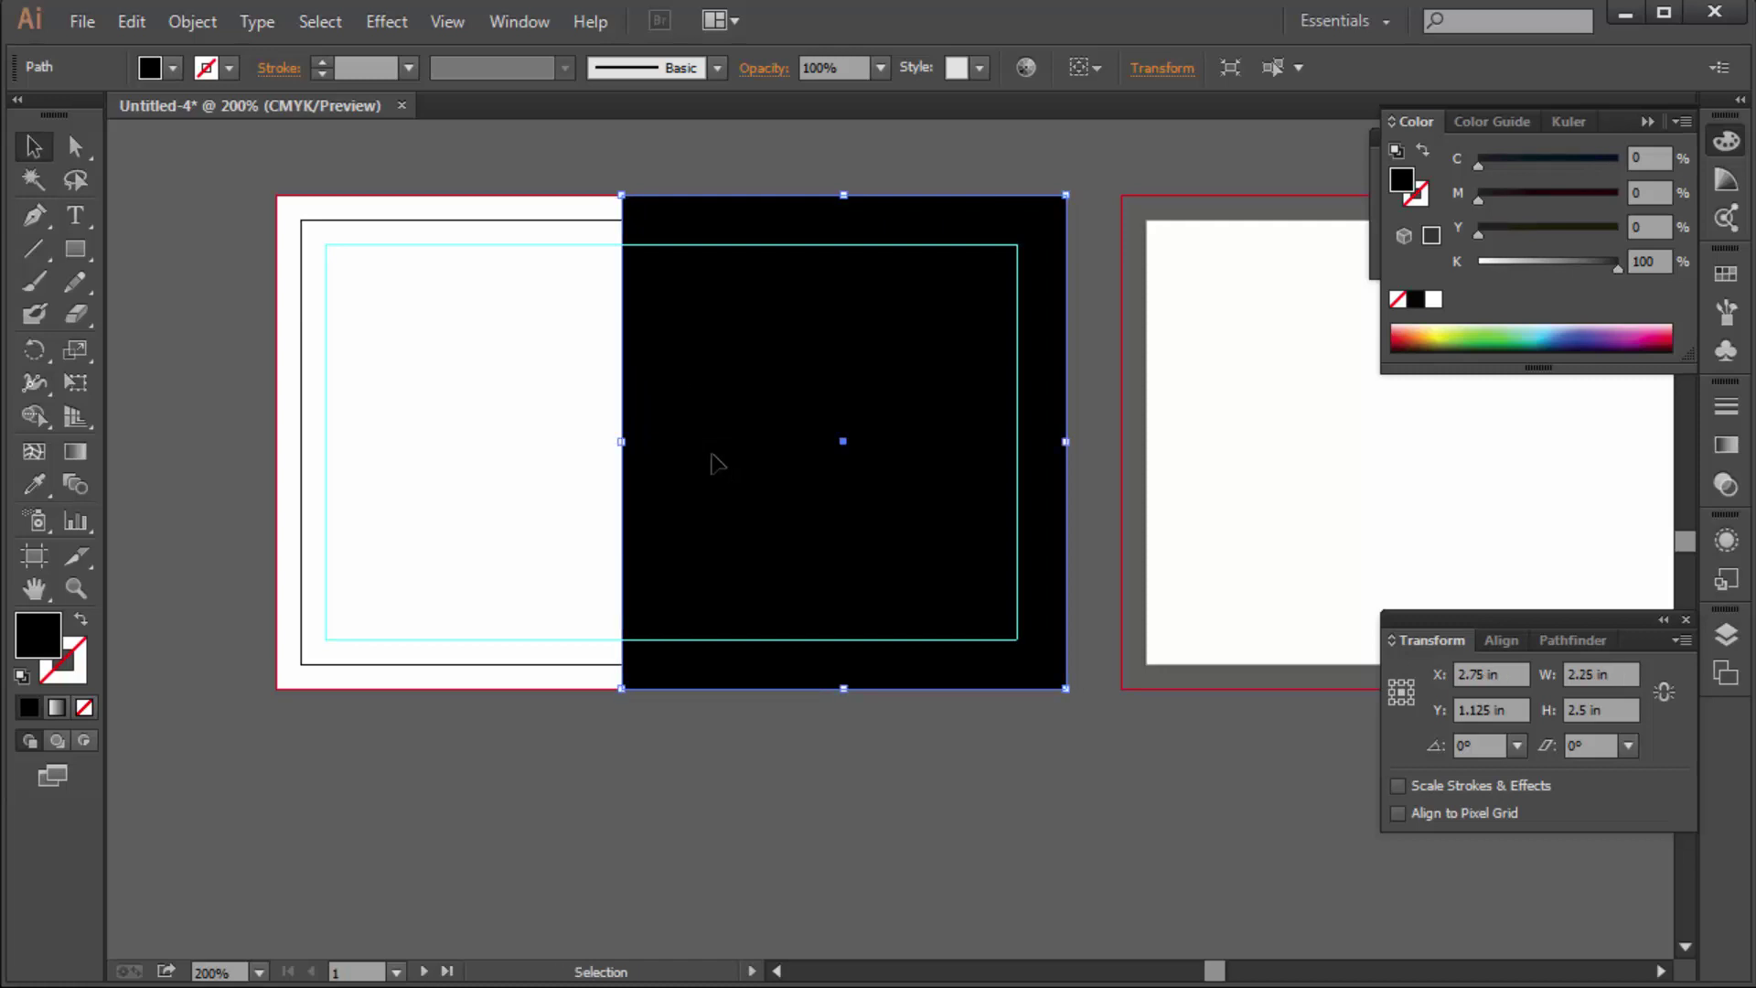
pyautogui.press('a')
pyautogui.press('v')
# Reshape the copy into a 2.25 × 0.375 in strip at X 2.75 in, Y 0.9722 in
pyautogui.moveTo(844, 688); pyautogui.dragTo(843, 426)
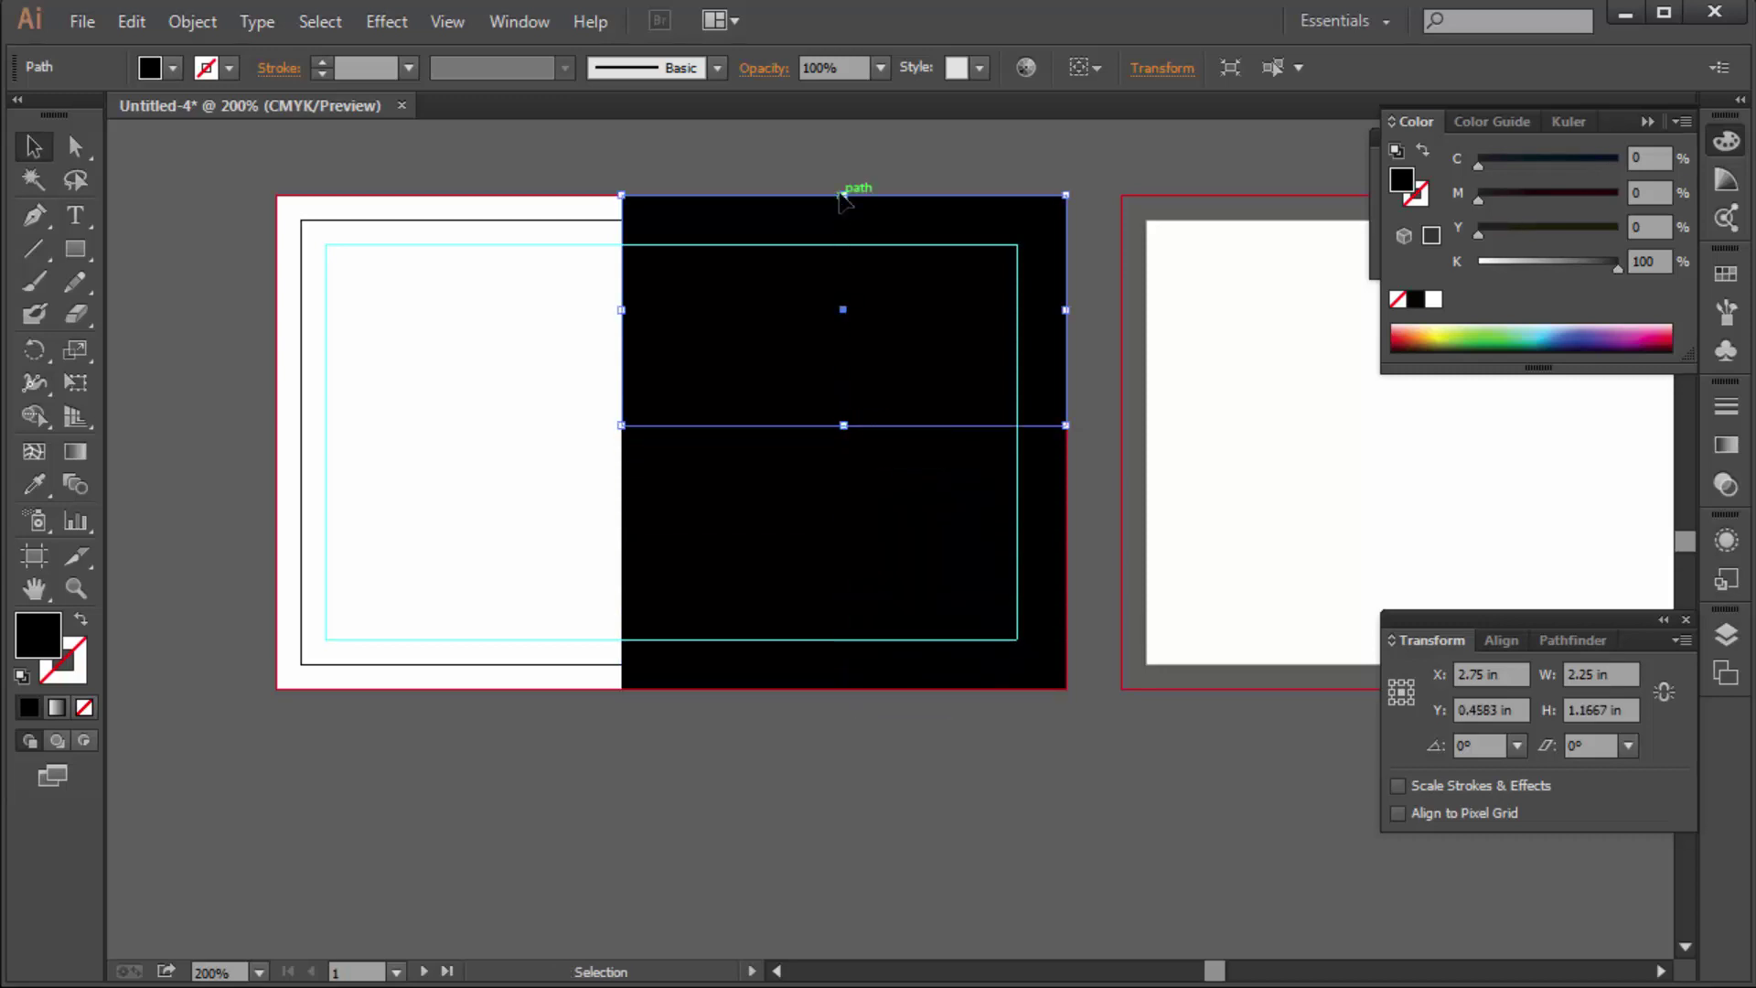
pyautogui.moveTo(844, 194)
pyautogui.mouseDown()
pyautogui.moveTo(843, 494)
pyautogui.moveTo(846, 407)
pyautogui.mouseUp()
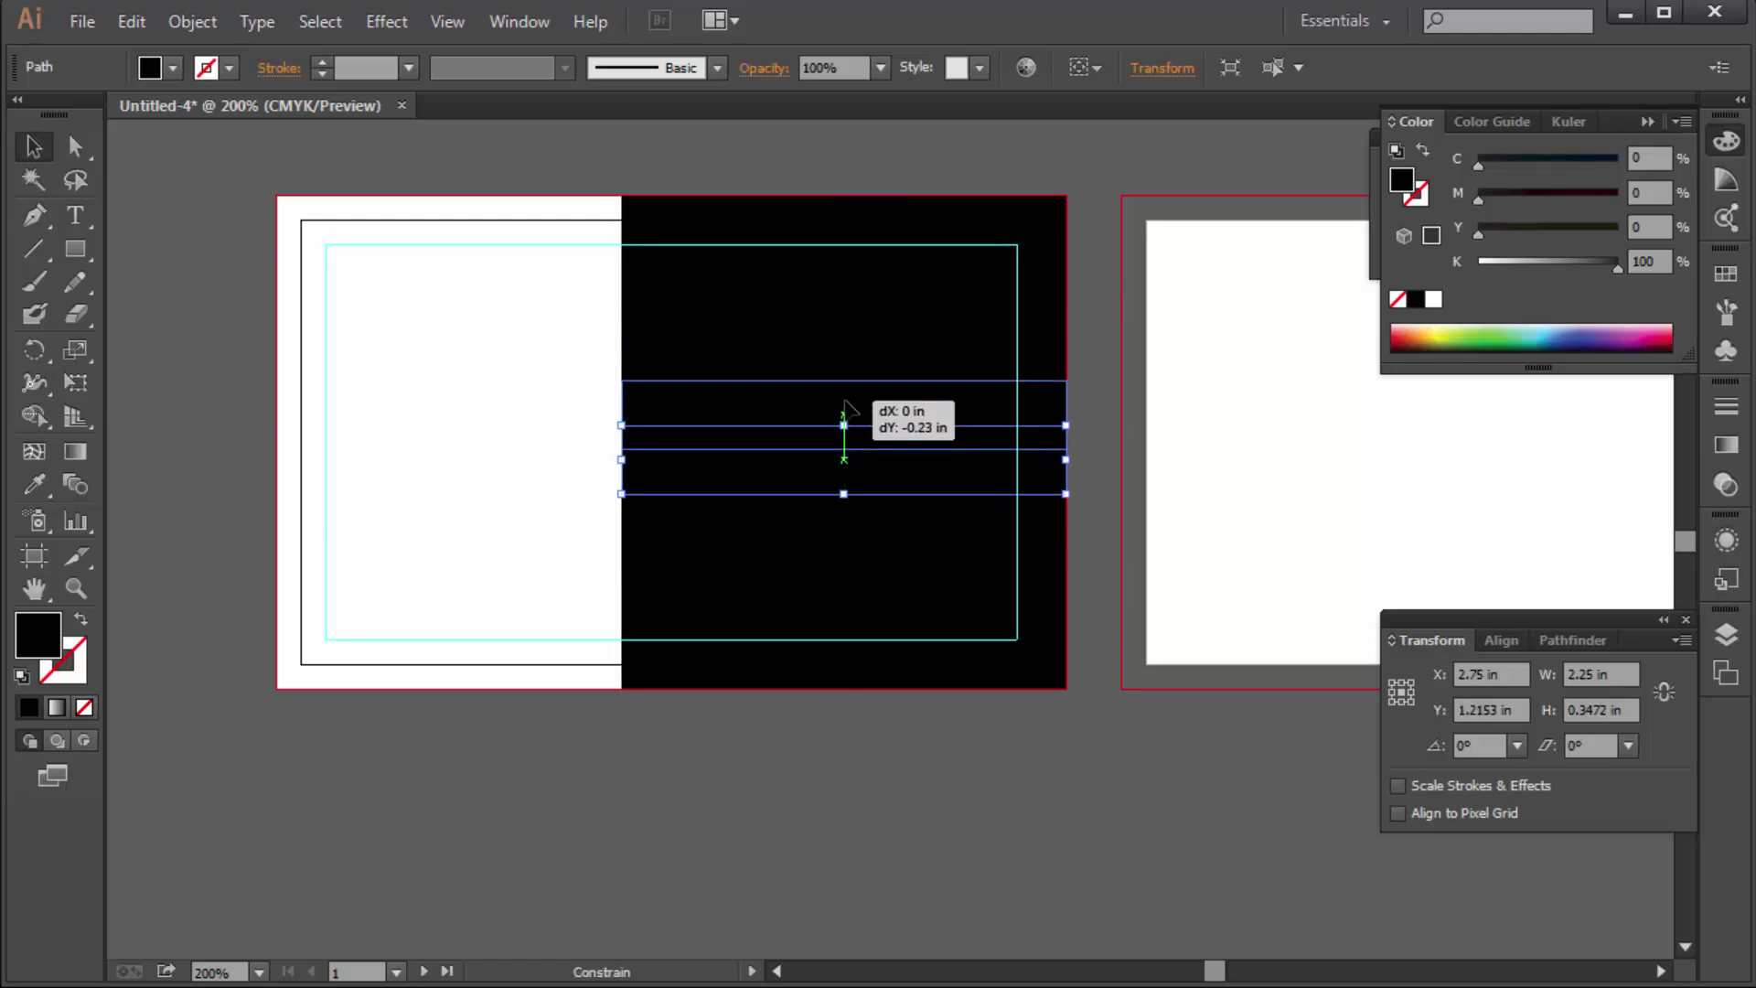
pyautogui.moveTo(847, 407); pyautogui.dragTo(843, 376)
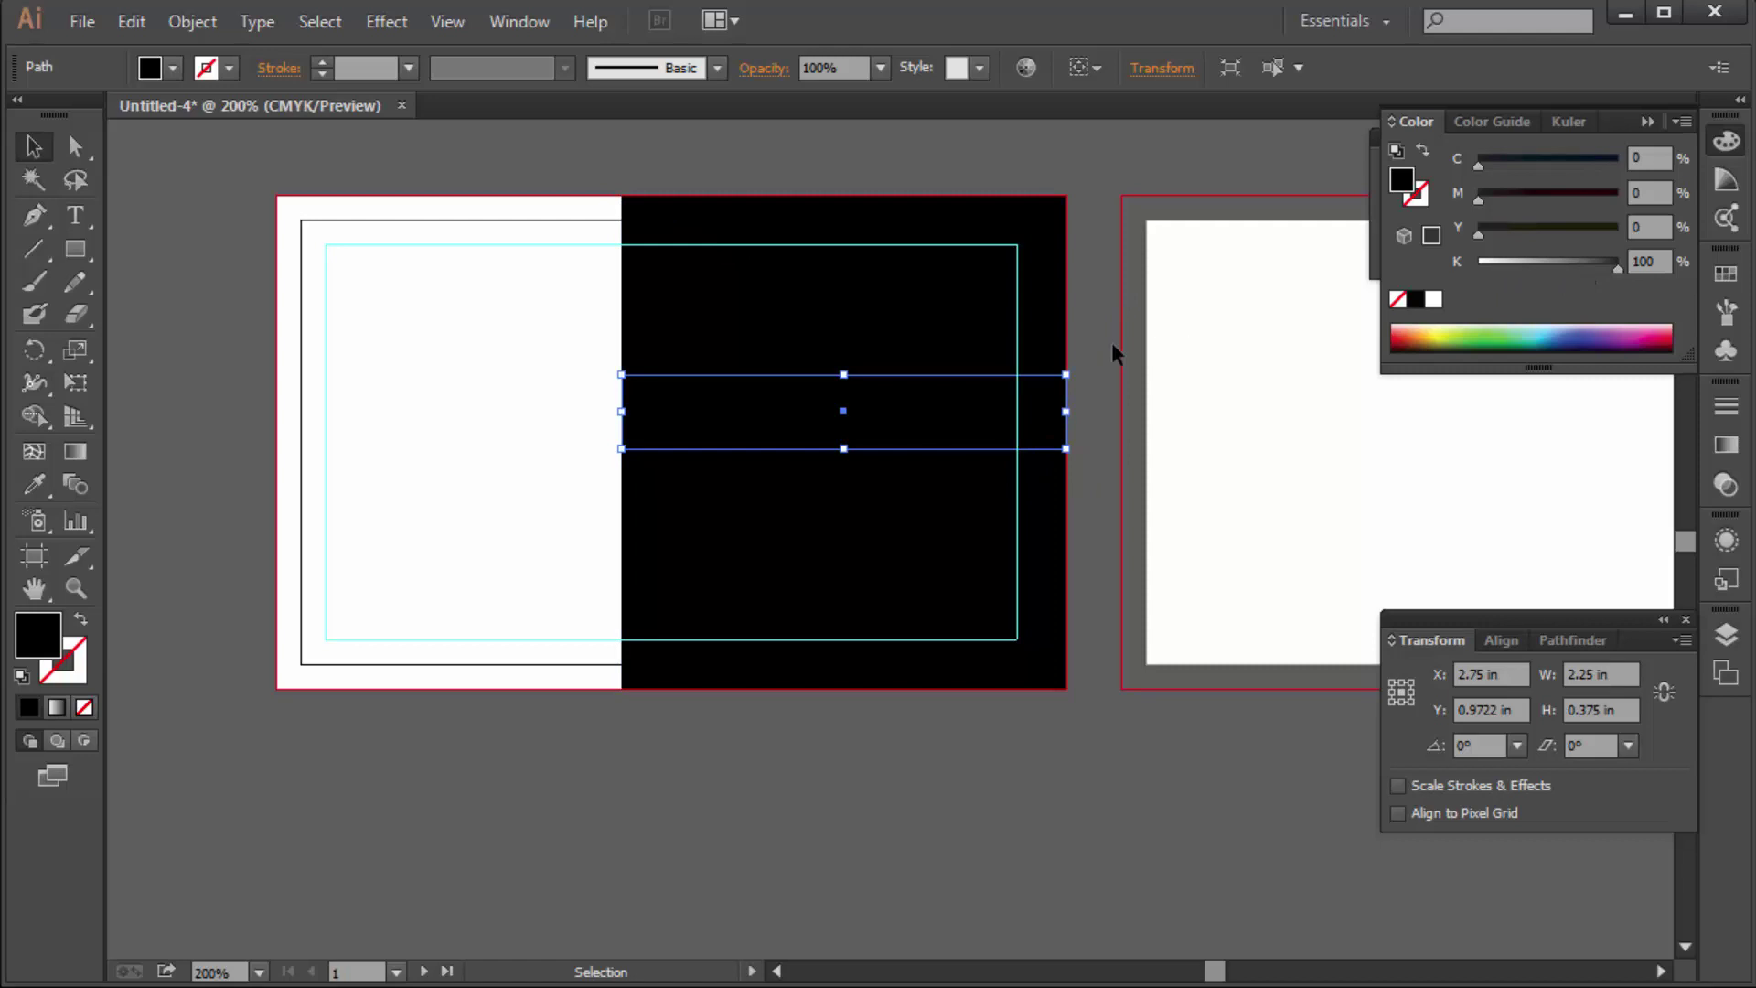
# Color the strip 93% black and duplicate it downward into four stacked strips
pyautogui.click(1602, 262)
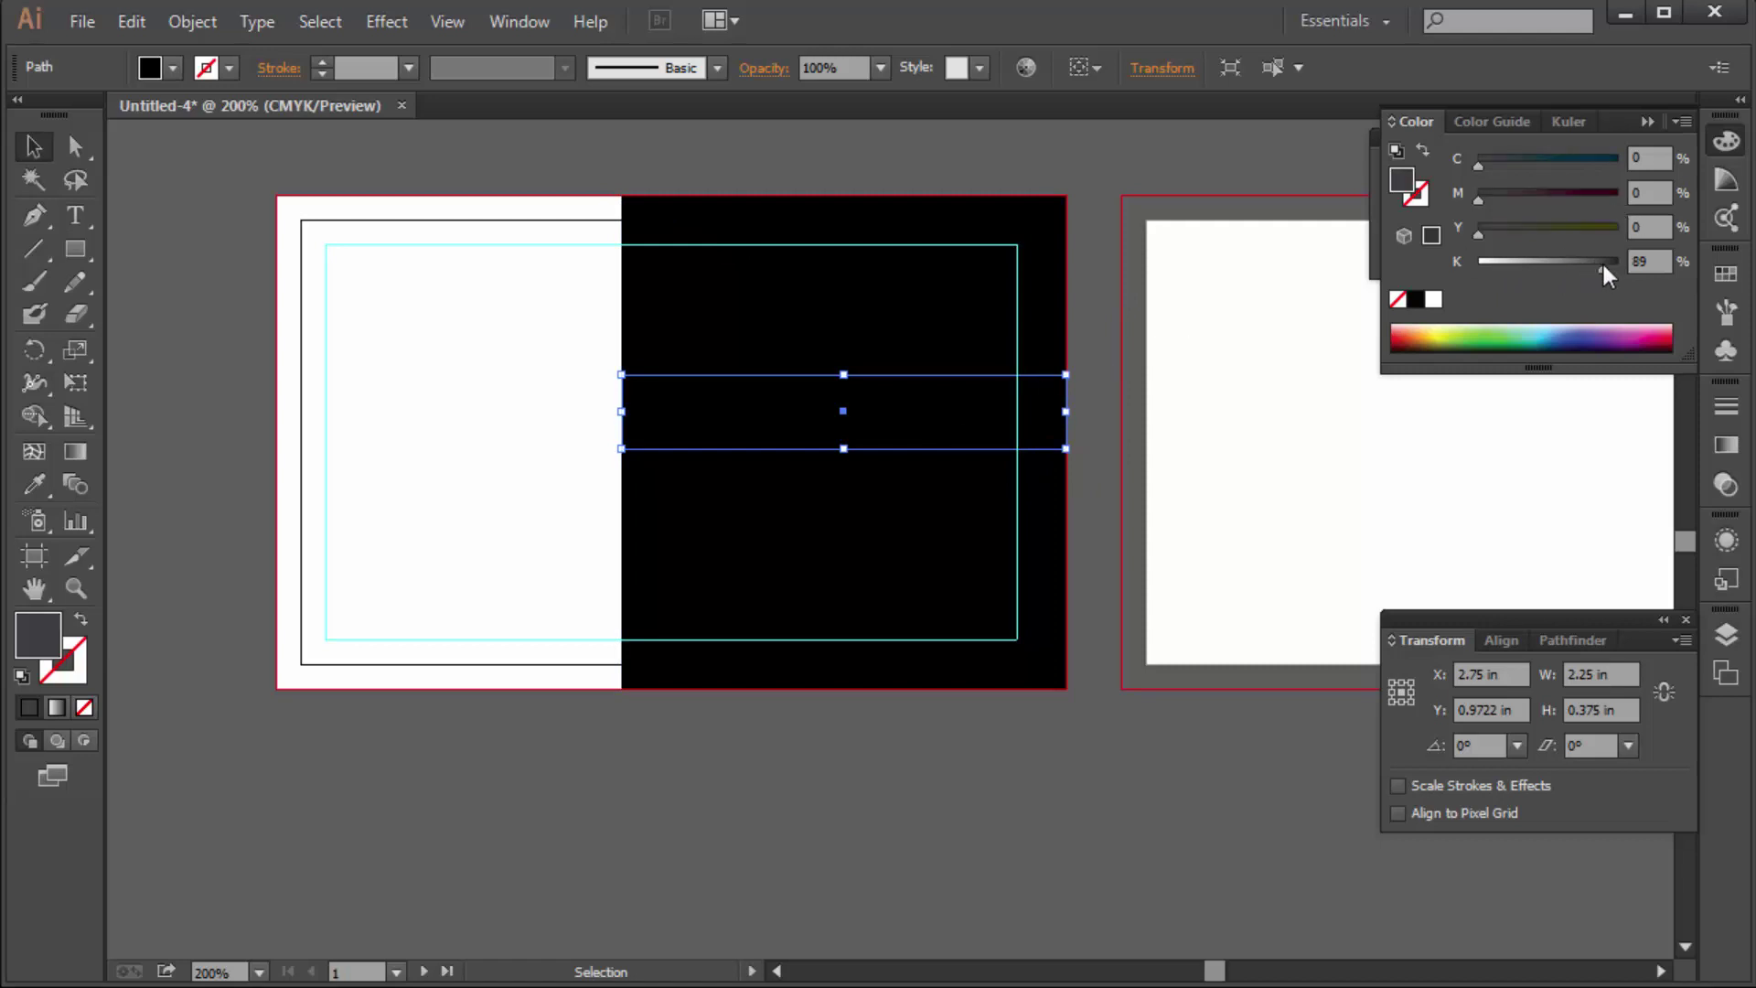
pyautogui.moveTo(1600, 260); pyautogui.dragTo(1610, 267)
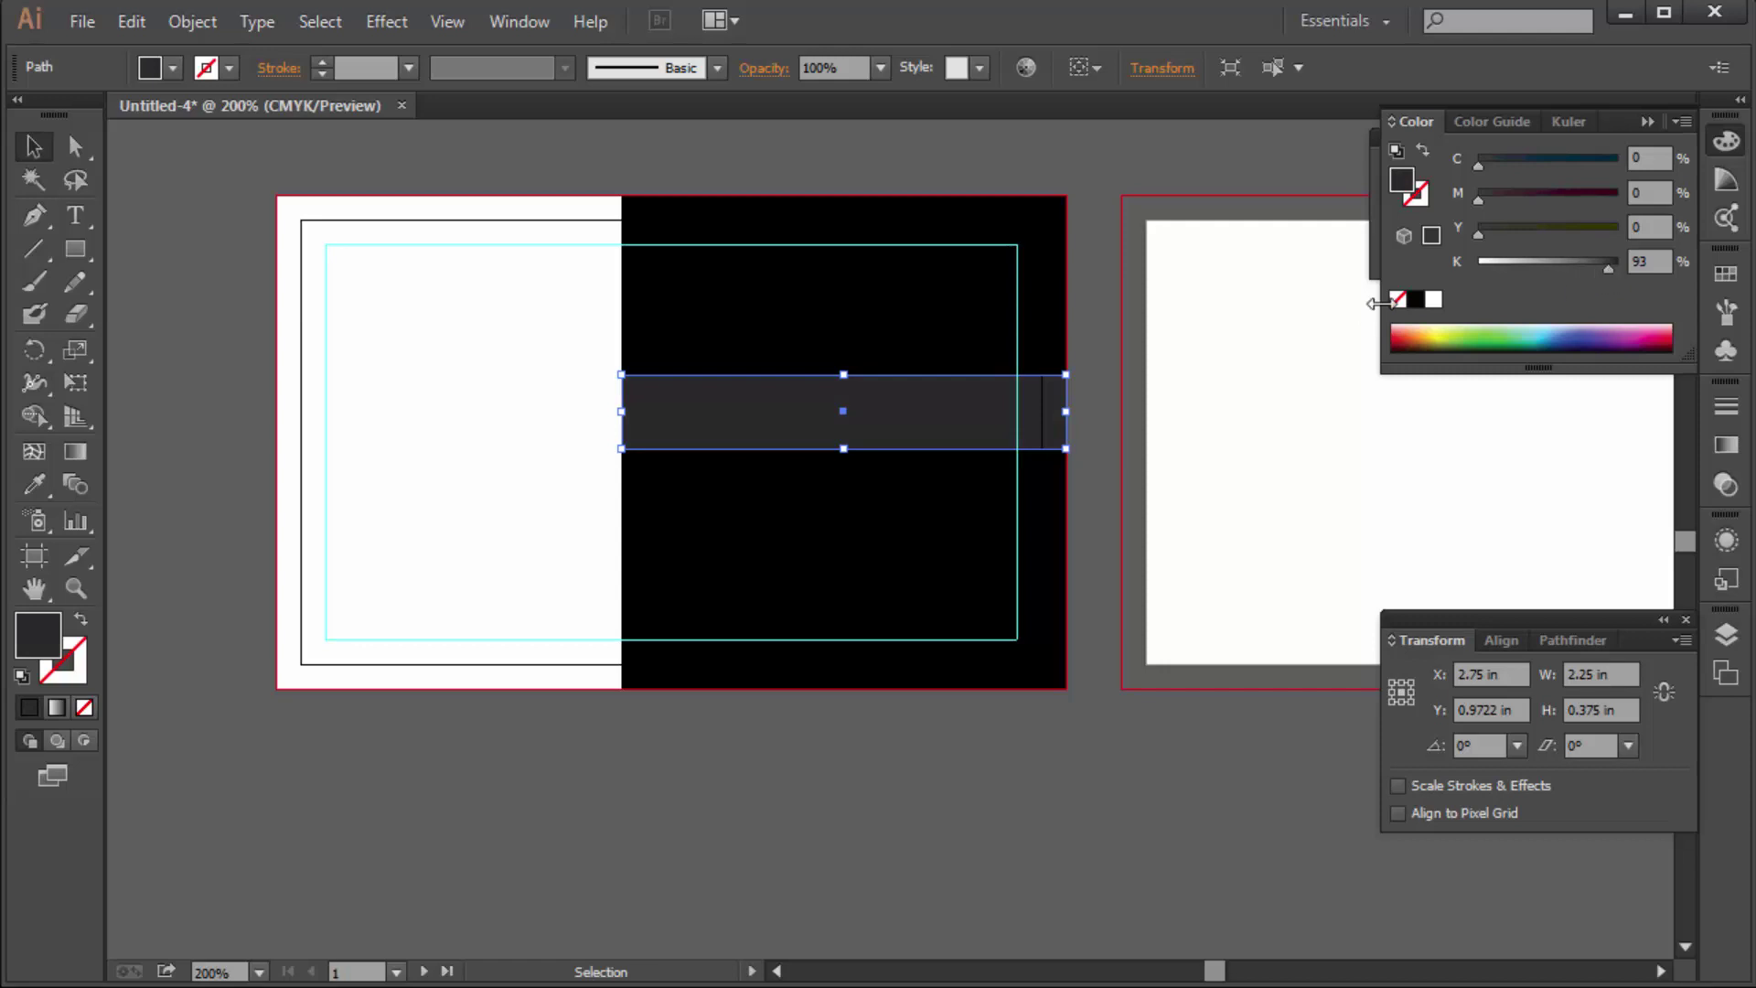
pyautogui.click(1111, 321)
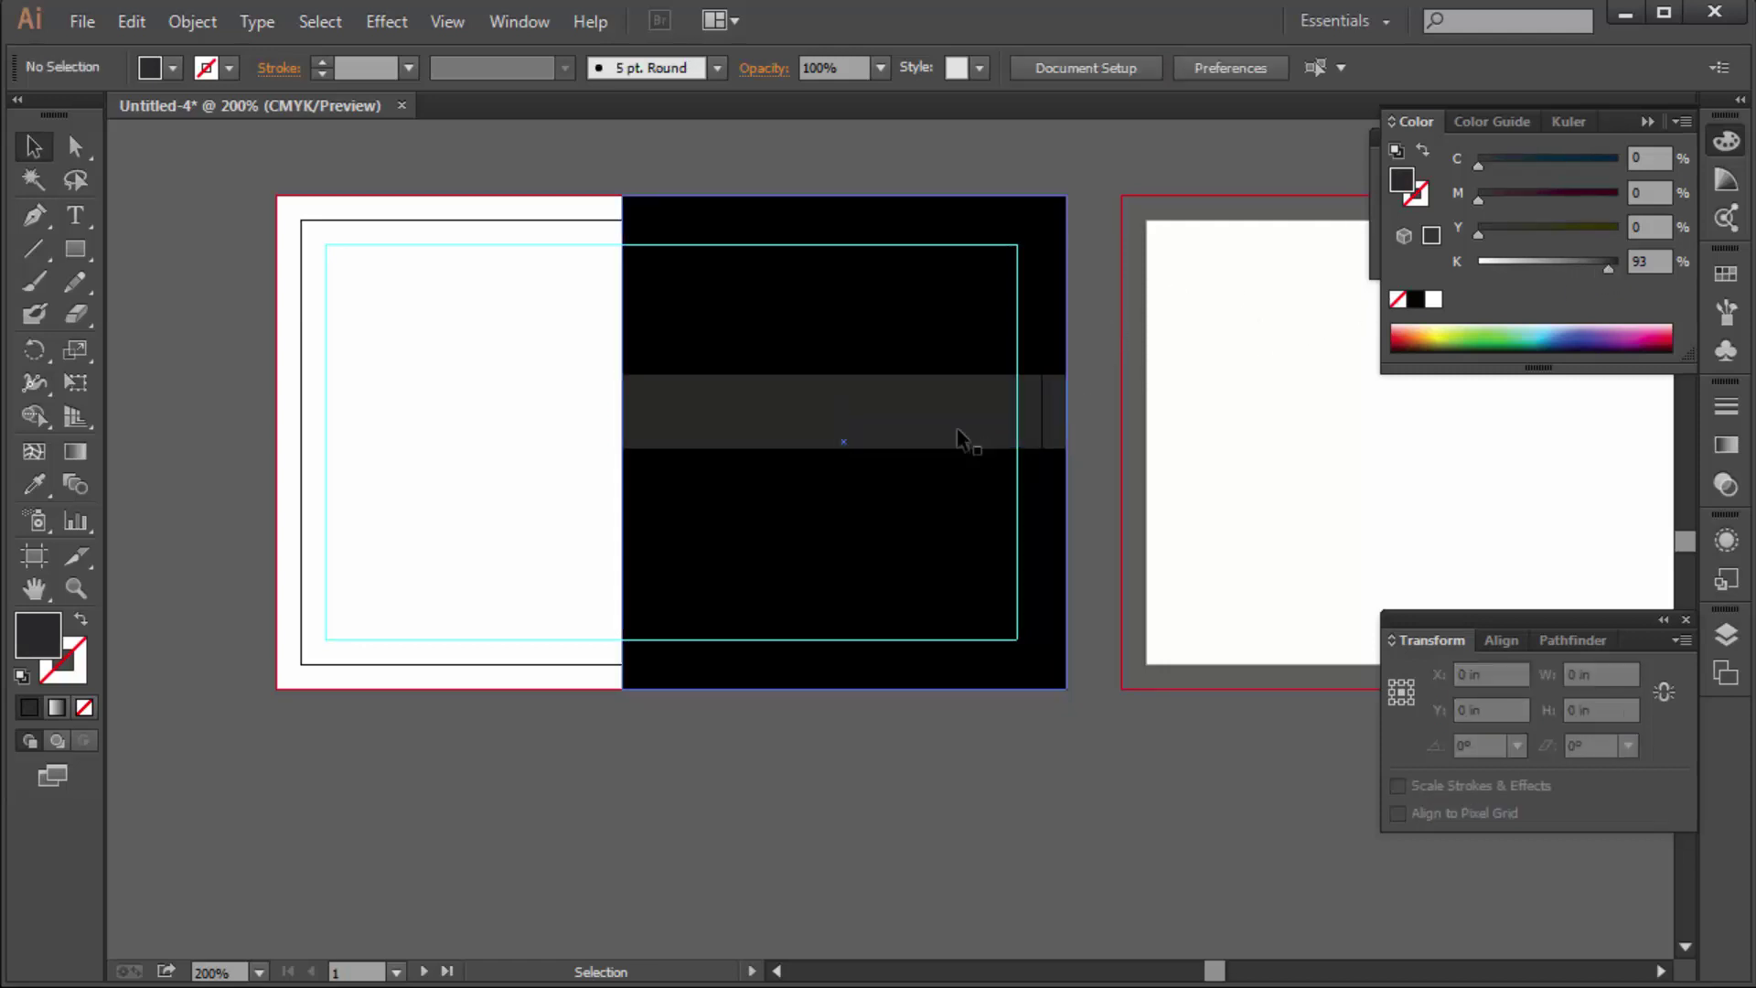
pyautogui.moveTo(897, 416); pyautogui.dragTo(901, 531)
pyautogui.hotkey('ctrl', 'z')
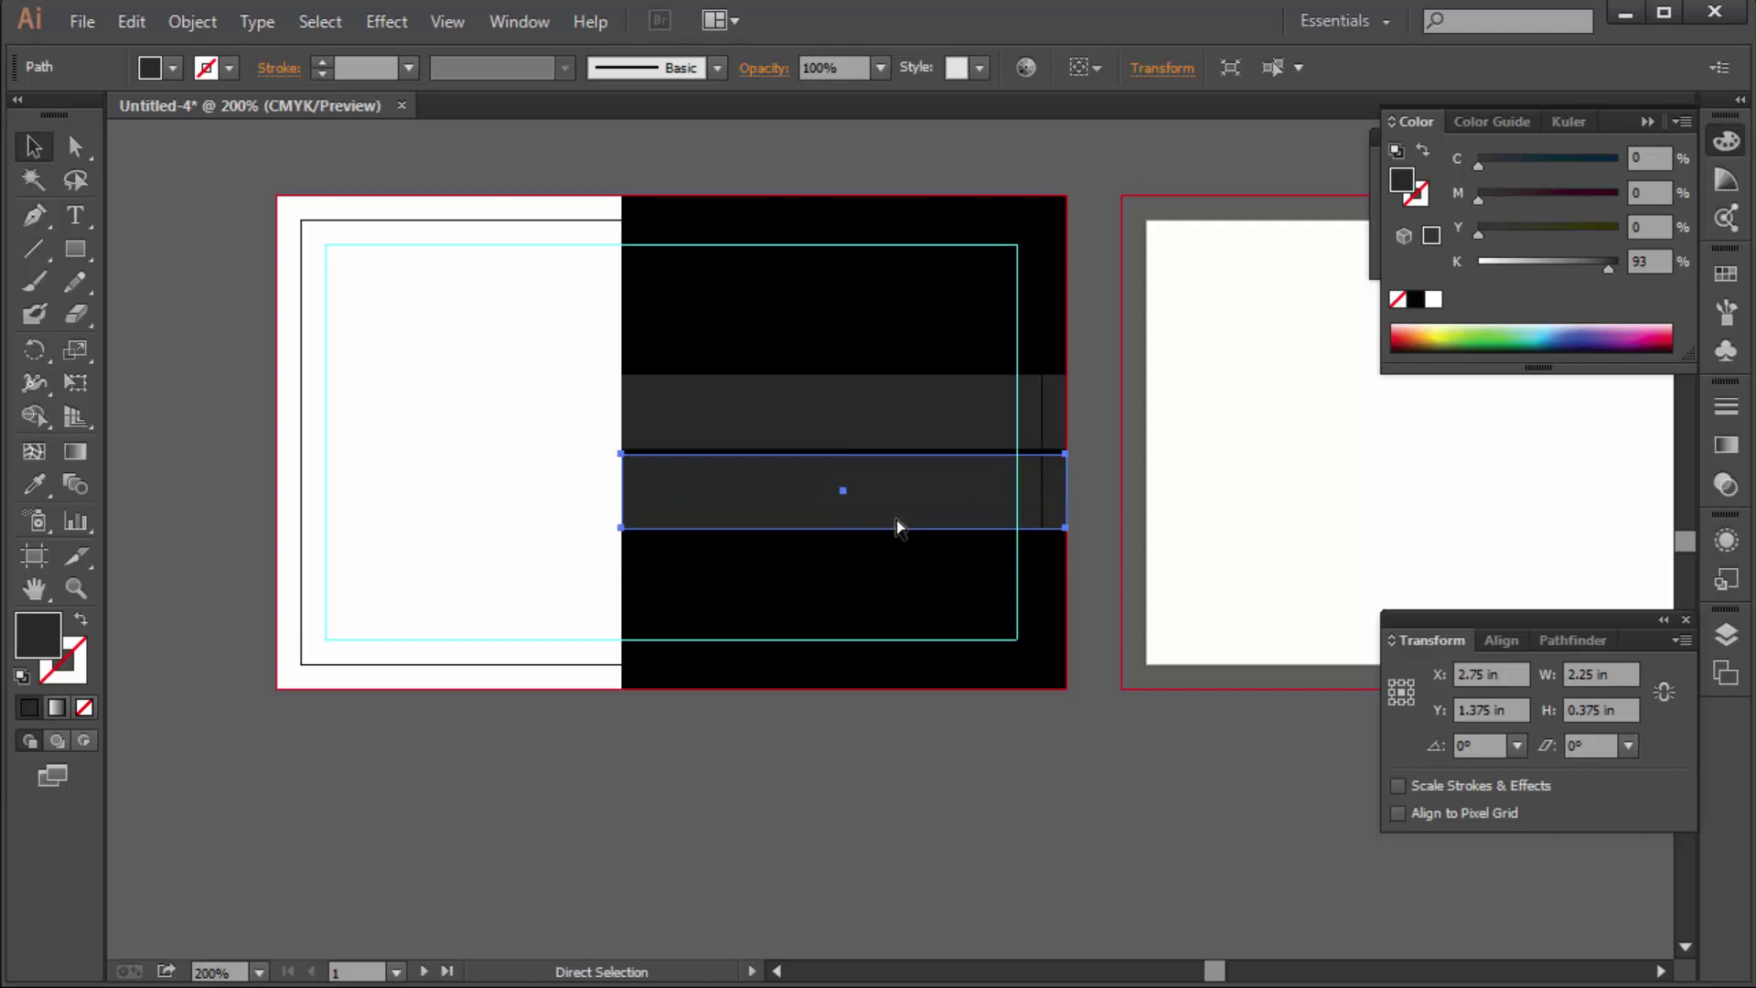
pyautogui.hotkey('ctrl', 'd')
pyautogui.hotkey('ctrl', 'd')
pyautogui.keyDown('shift'); pyautogui.click(873, 551); pyautogui.keyUp('shift')
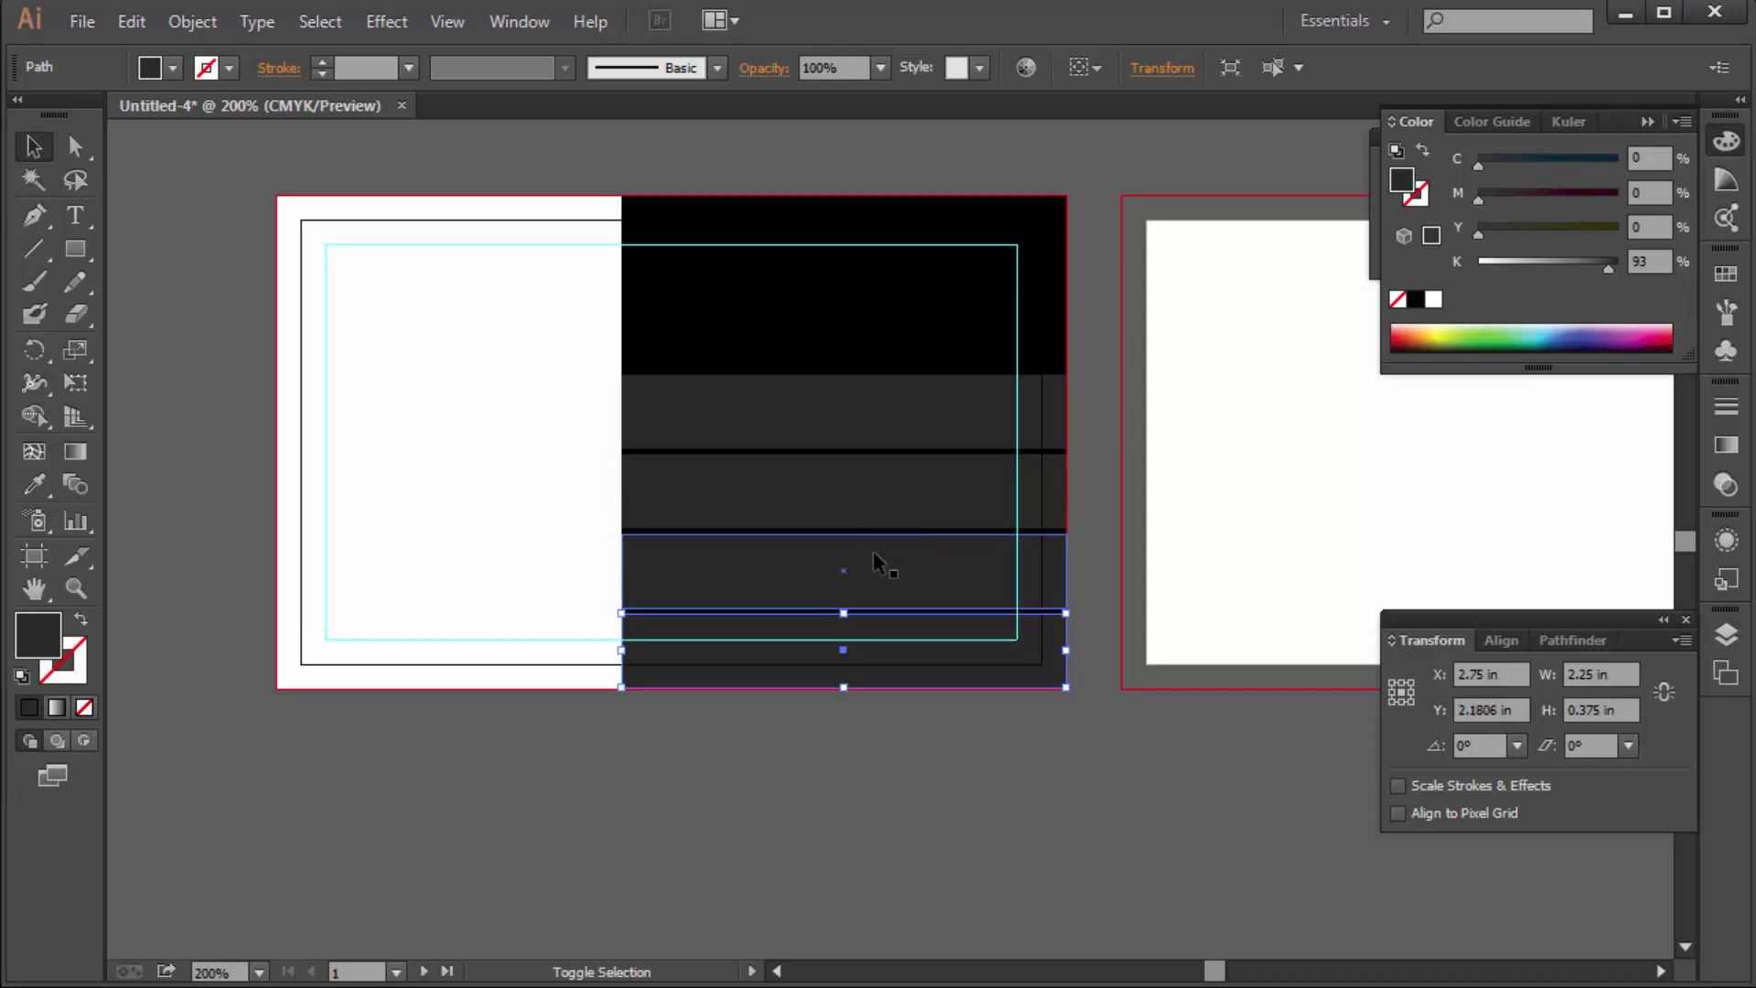
pyautogui.keyDown('shift'); pyautogui.click(884, 408); pyautogui.keyUp('shift')
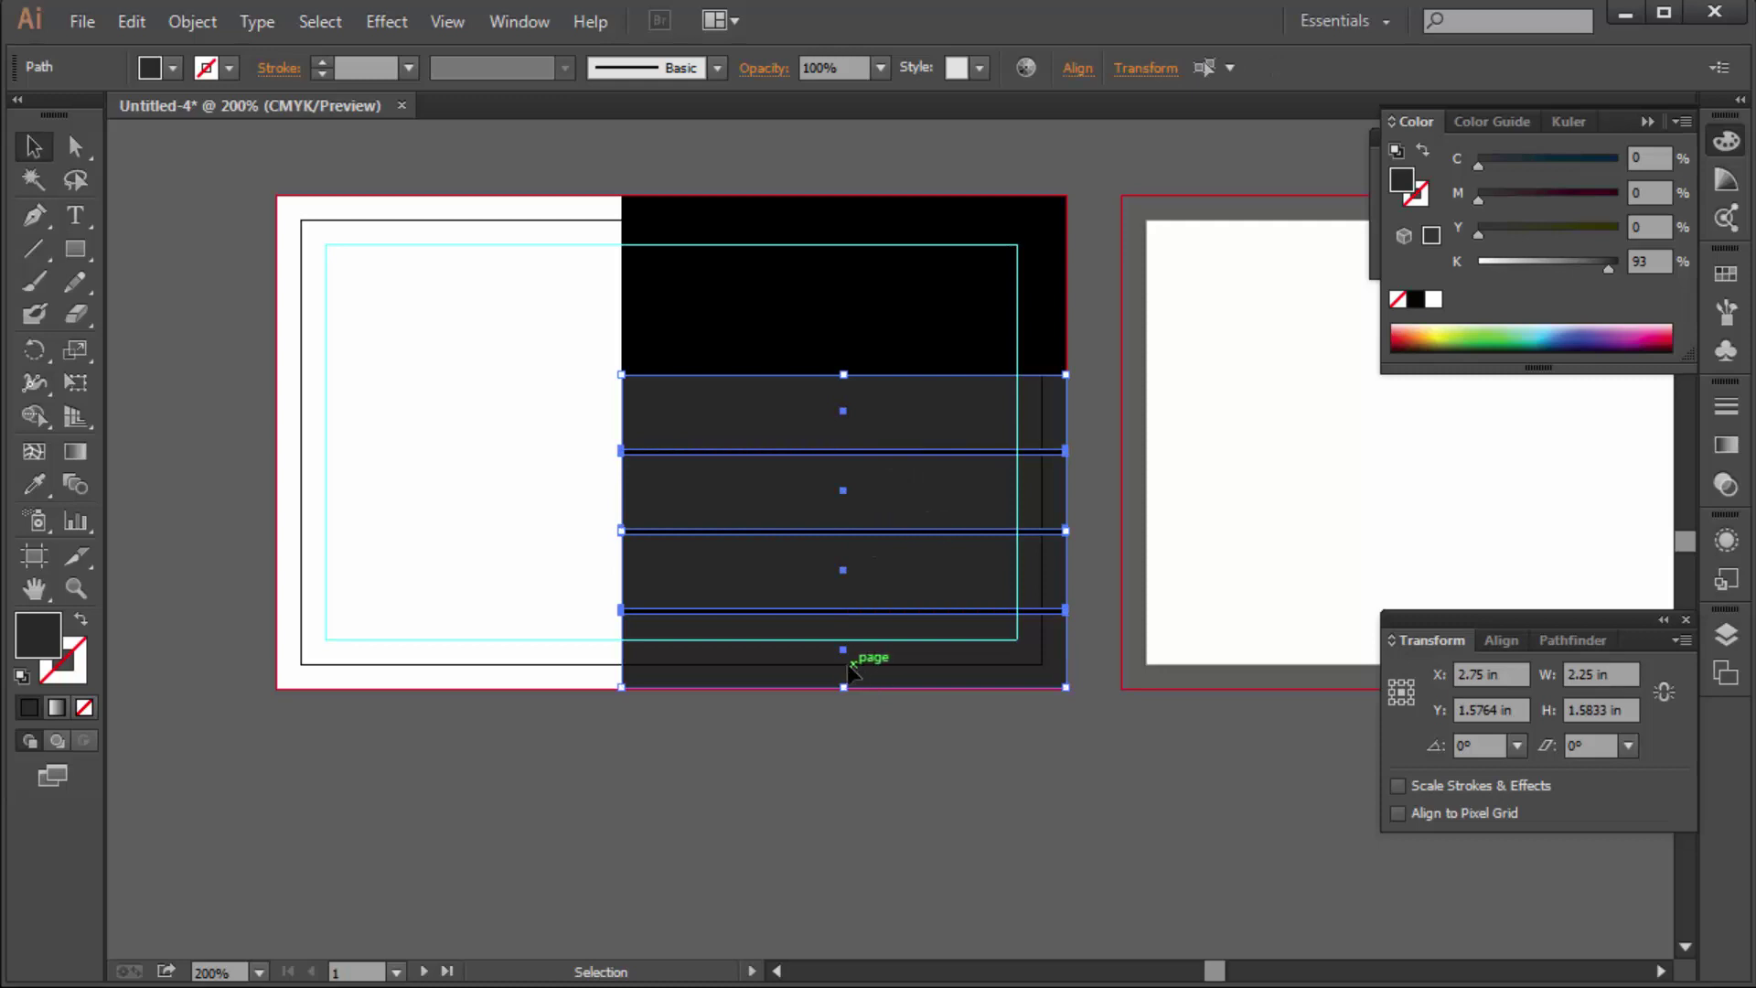
# Resize the four-strip stack to about 1.32 in tall
pyautogui.moveTo(845, 688)
pyautogui.mouseDown()
pyautogui.moveTo(844, 613)
pyautogui.moveTo(847, 632)
pyautogui.mouseUp()
pyautogui.moveTo(844, 373); pyautogui.dragTo(843, 368)
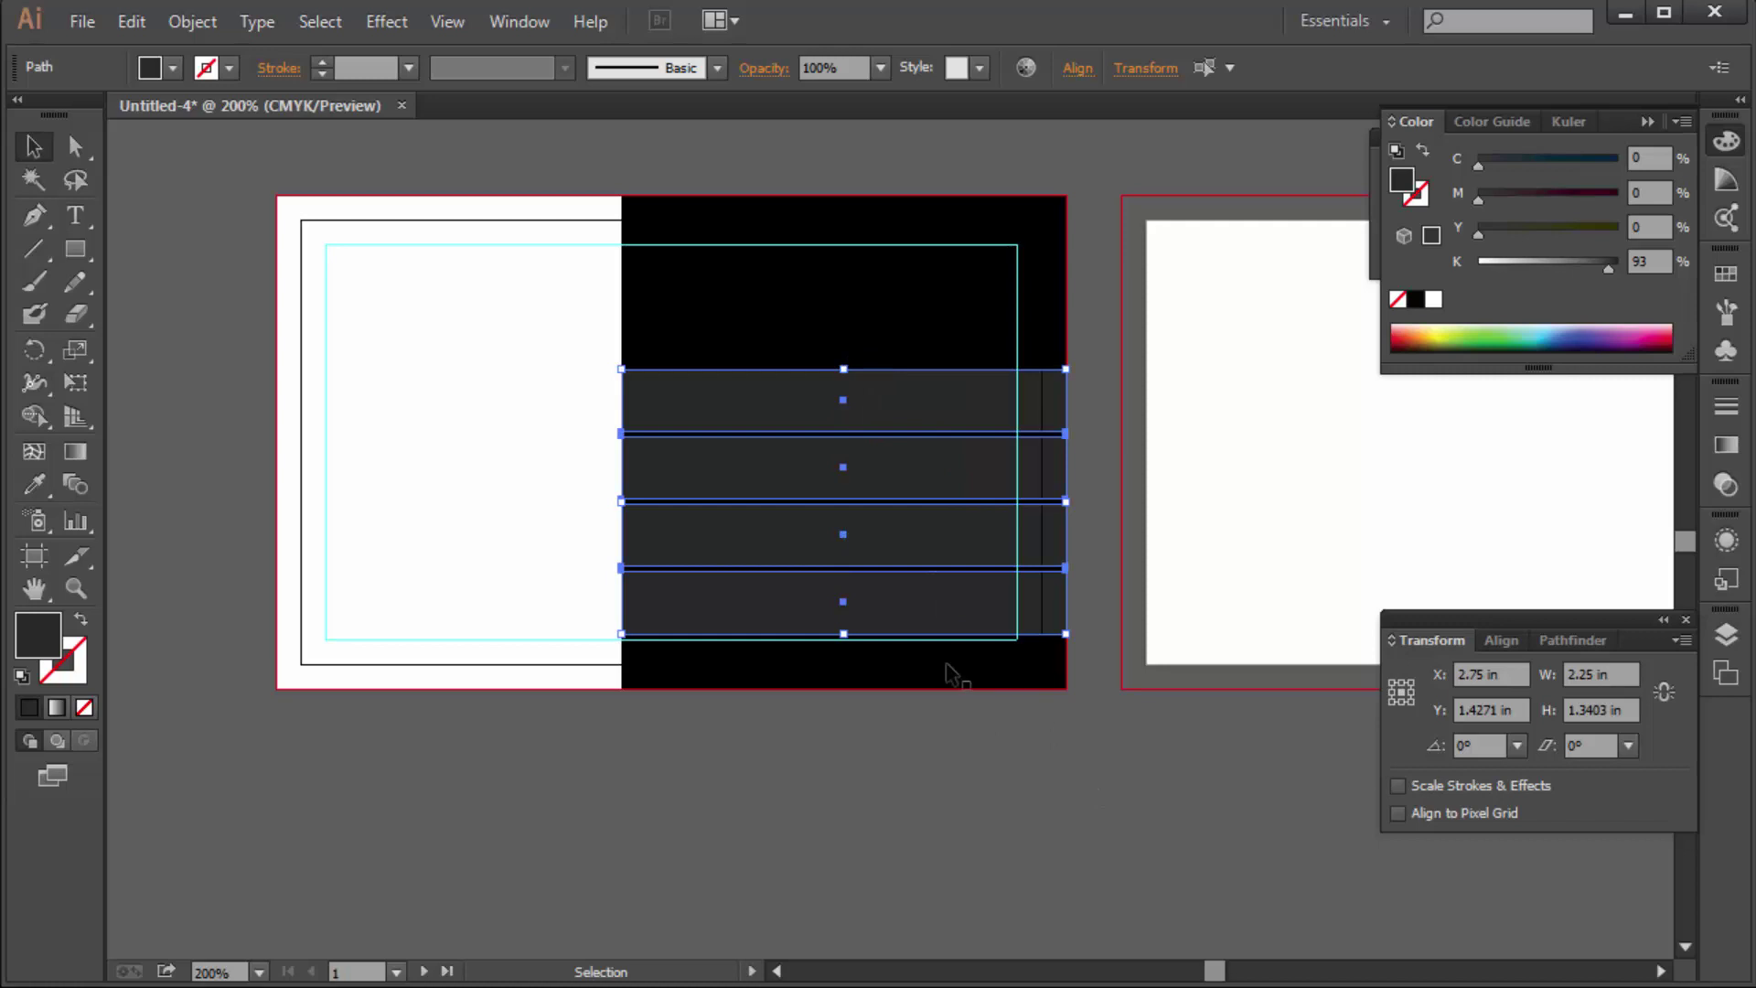
pyautogui.keyDown('ctrl'); pyautogui.click(850, 491); pyautogui.keyUp('ctrl')
pyautogui.moveTo(919, 593)
pyautogui.mouseDown()
pyautogui.moveTo(926, 432)
pyautogui.moveTo(972, 620)
pyautogui.moveTo(939, 541)
pyautogui.mouseUp()
pyautogui.moveTo(829, 805); pyautogui.dragTo(831, 796)
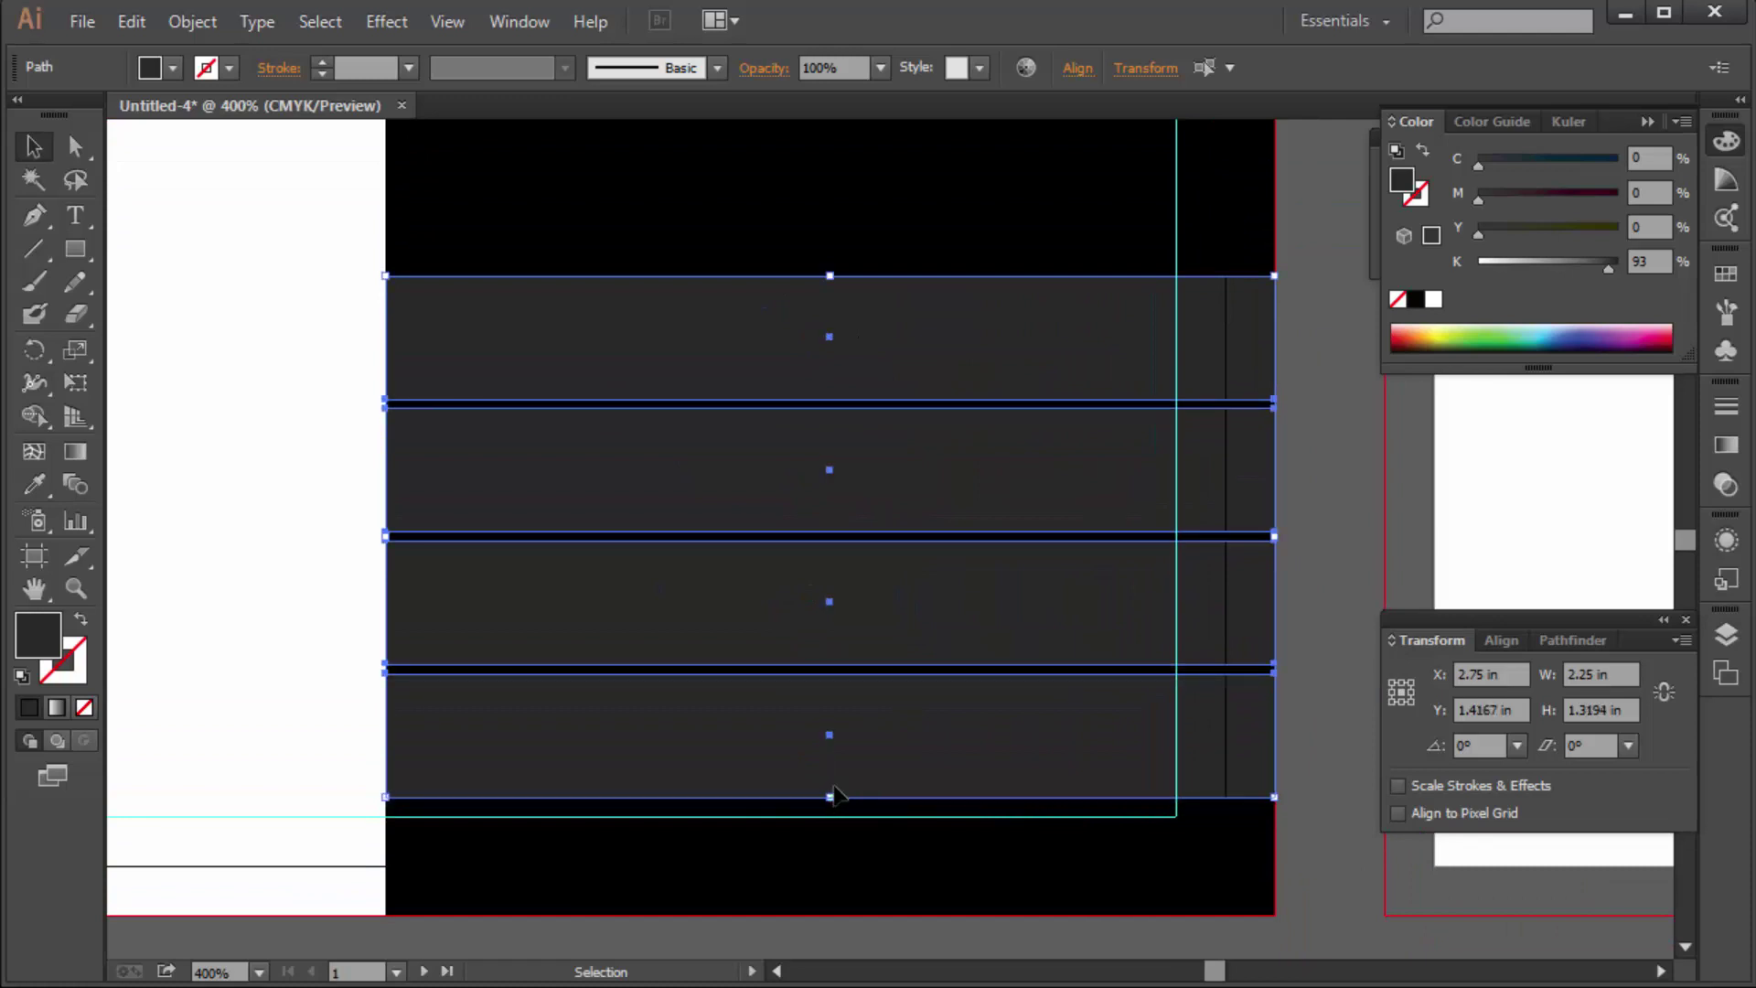
# Duplicate the strips in place and shrink the copies to 0.2361 in black squares at the left
pyautogui.press('ctrl')
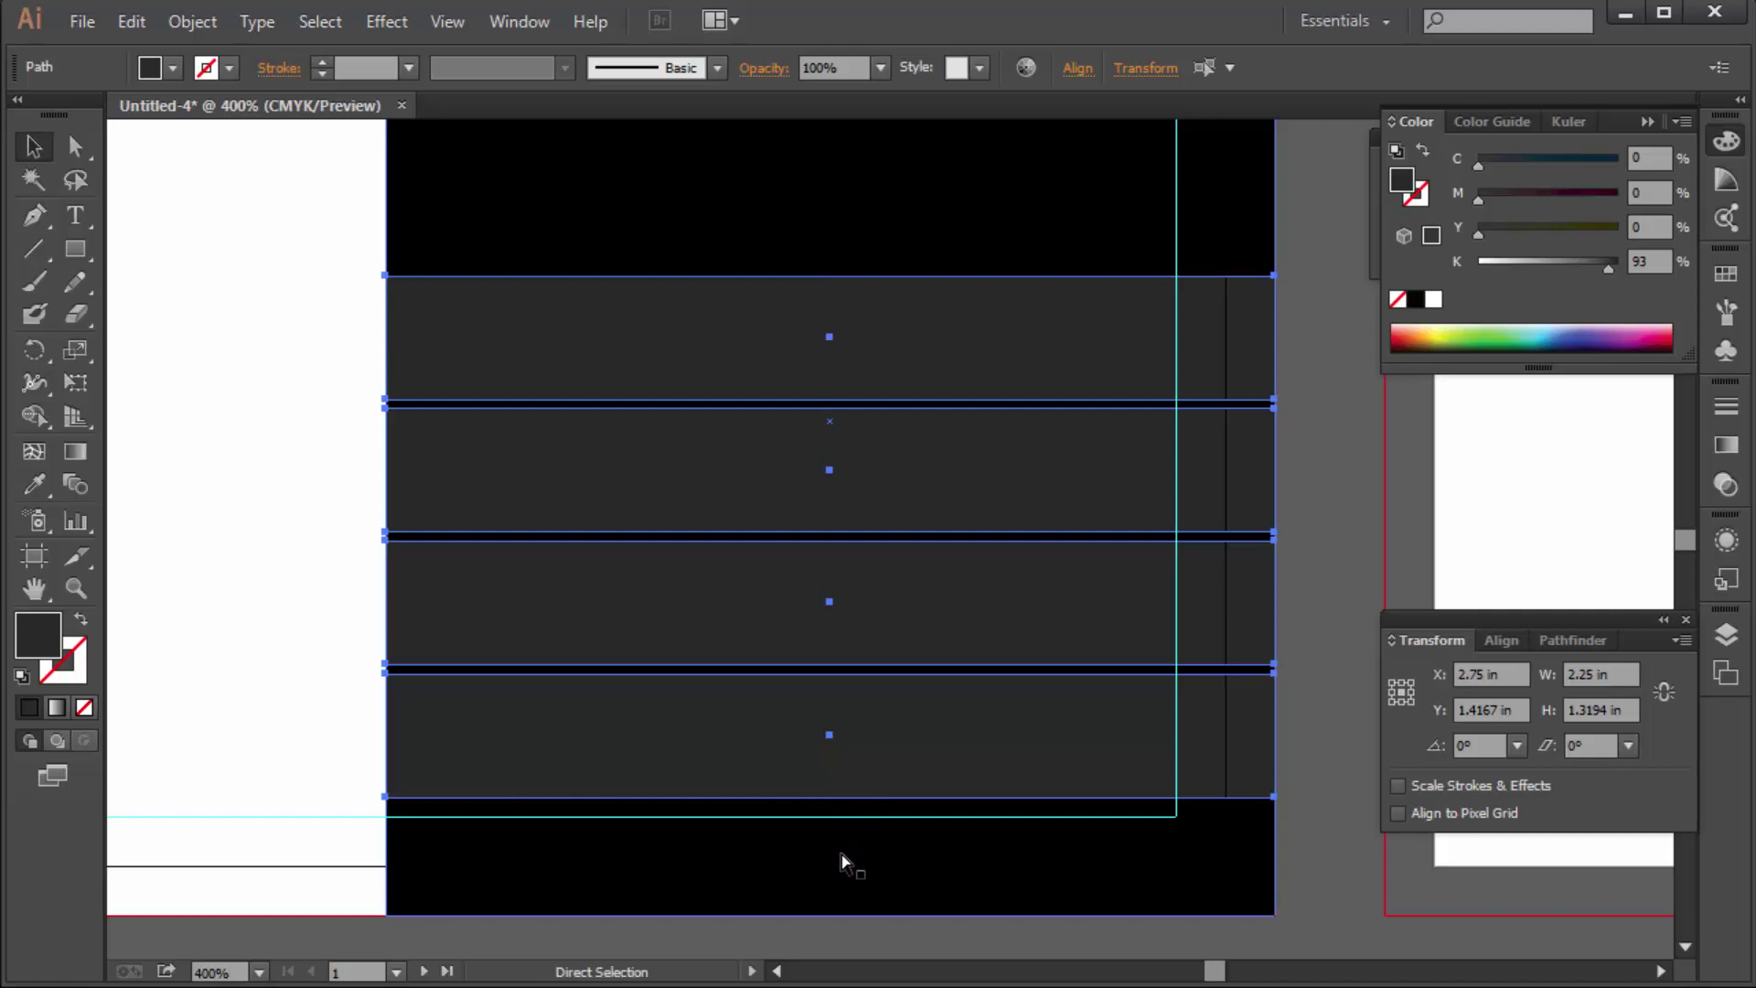
pyautogui.moveTo(1273, 537); pyautogui.dragTo(506, 547)
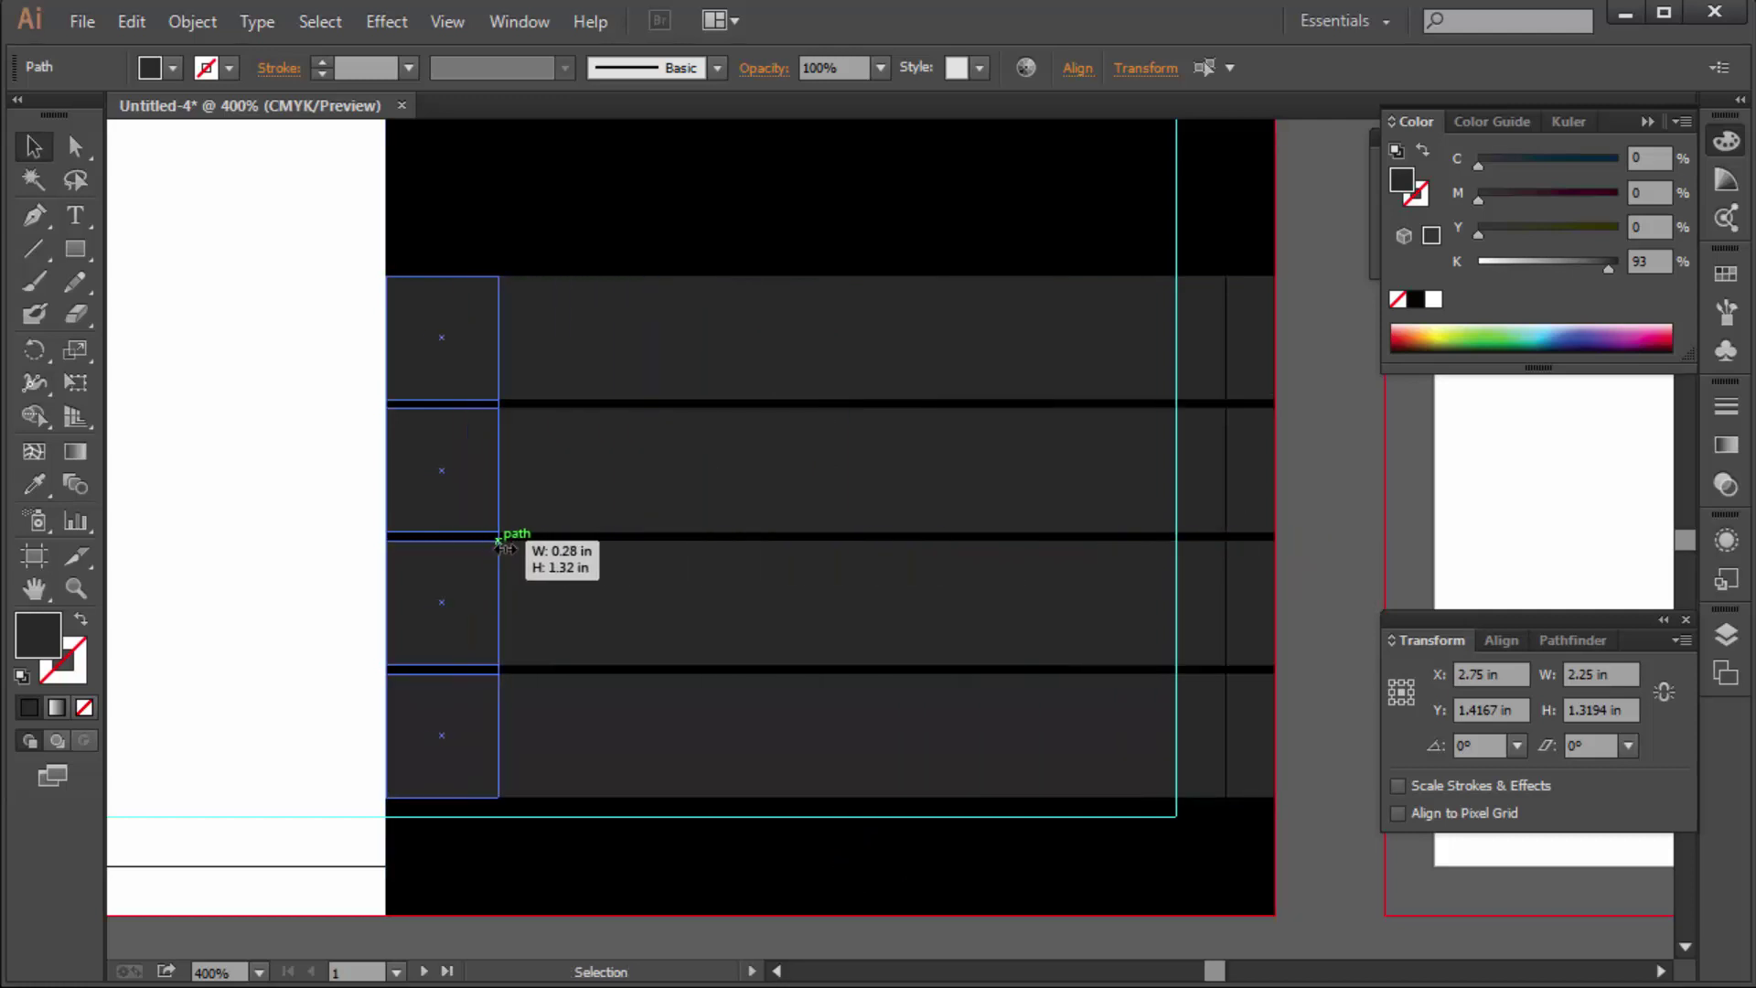
pyautogui.moveTo(501, 546); pyautogui.dragTo(480, 538)
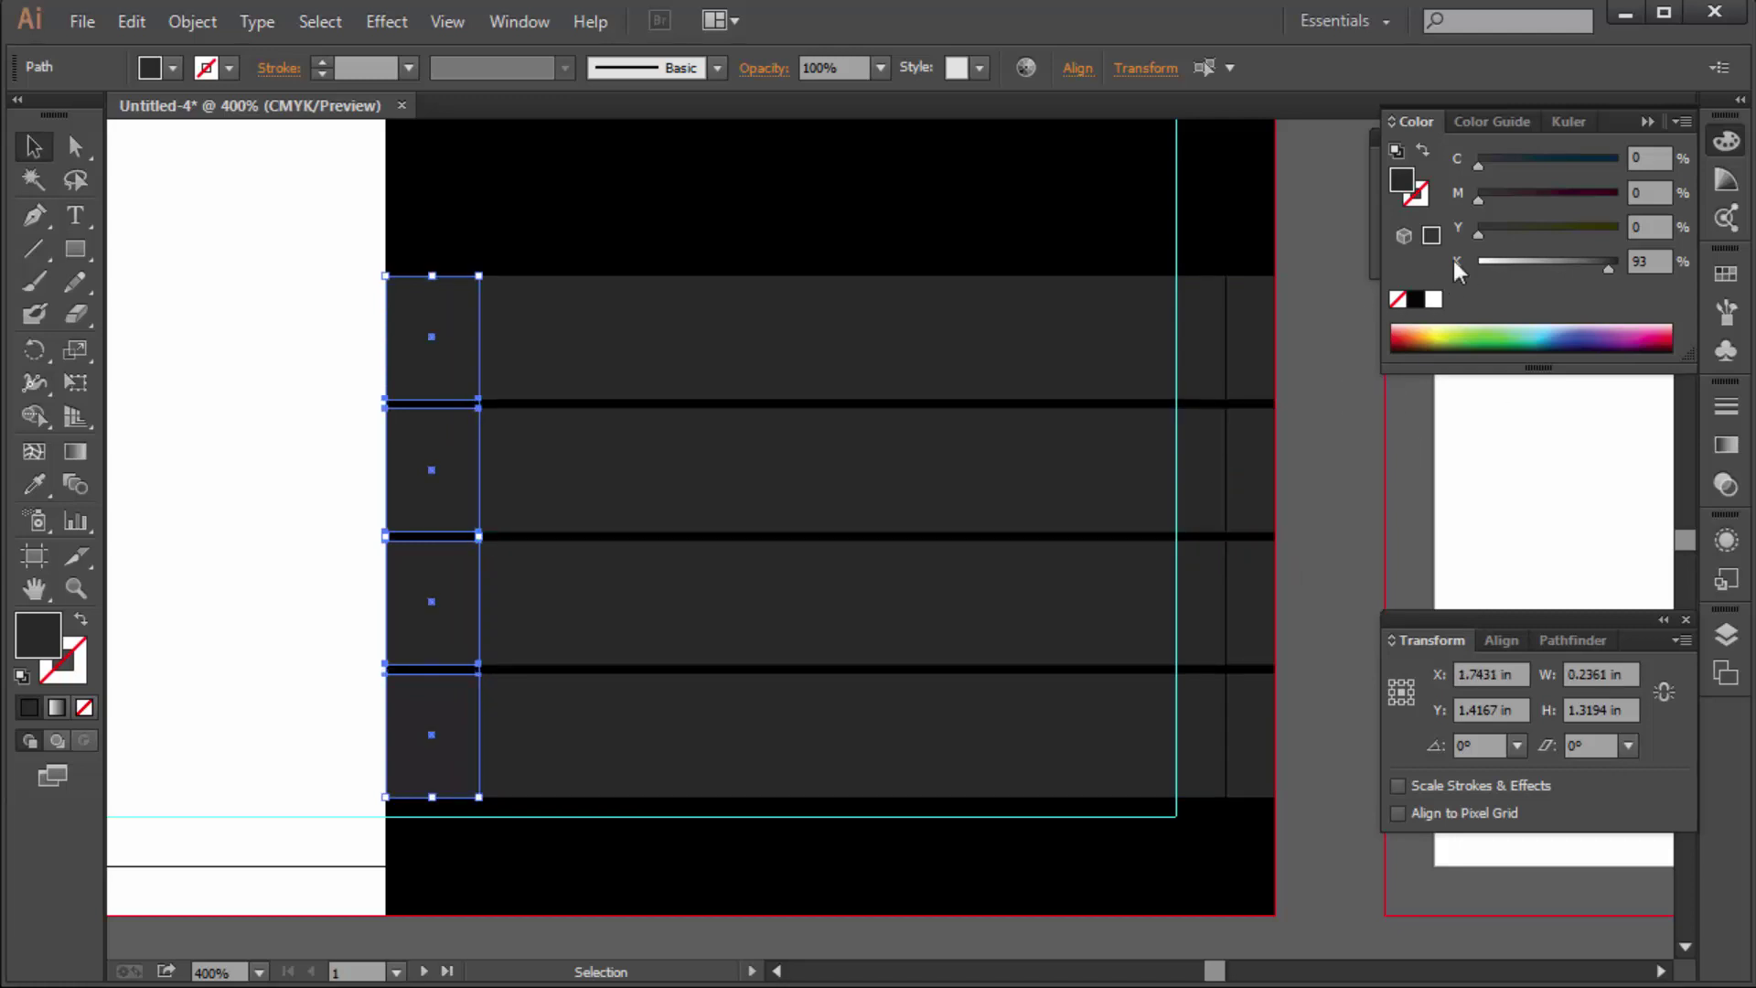
pyautogui.click(1625, 265)
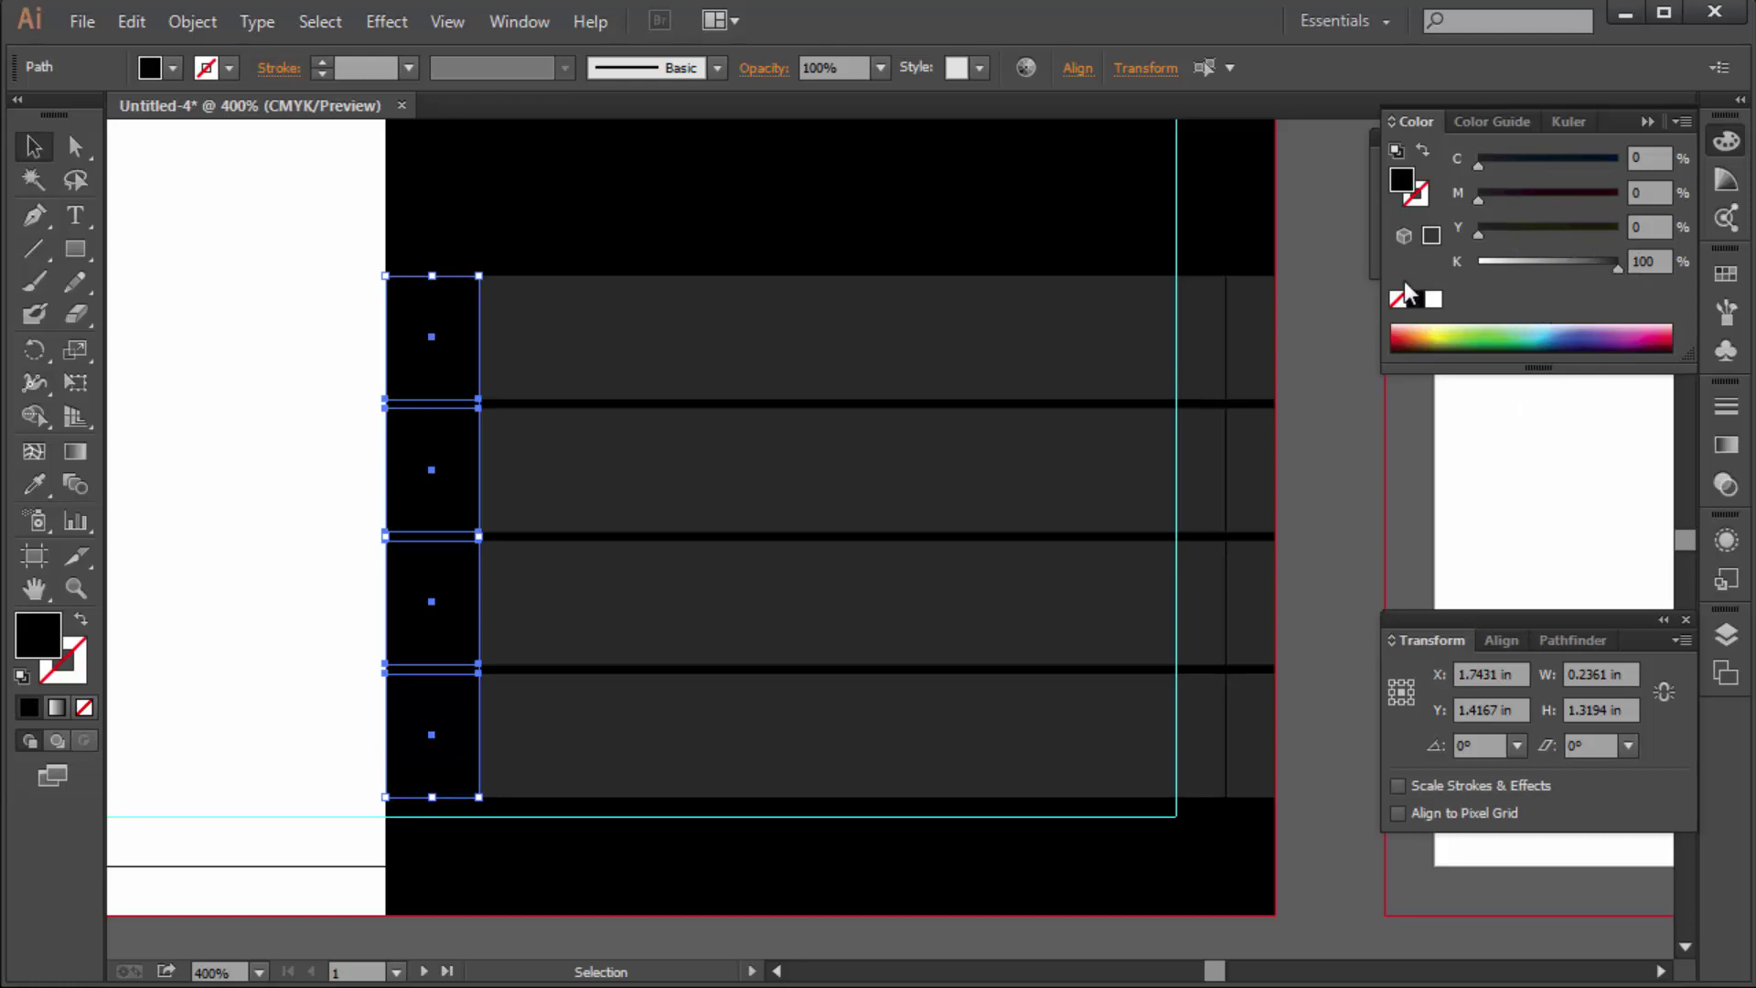
# Make the background panel rich black (CMYK 100) and the four small squares 98% black
pyautogui.click(1310, 397)
pyautogui.click(980, 224)
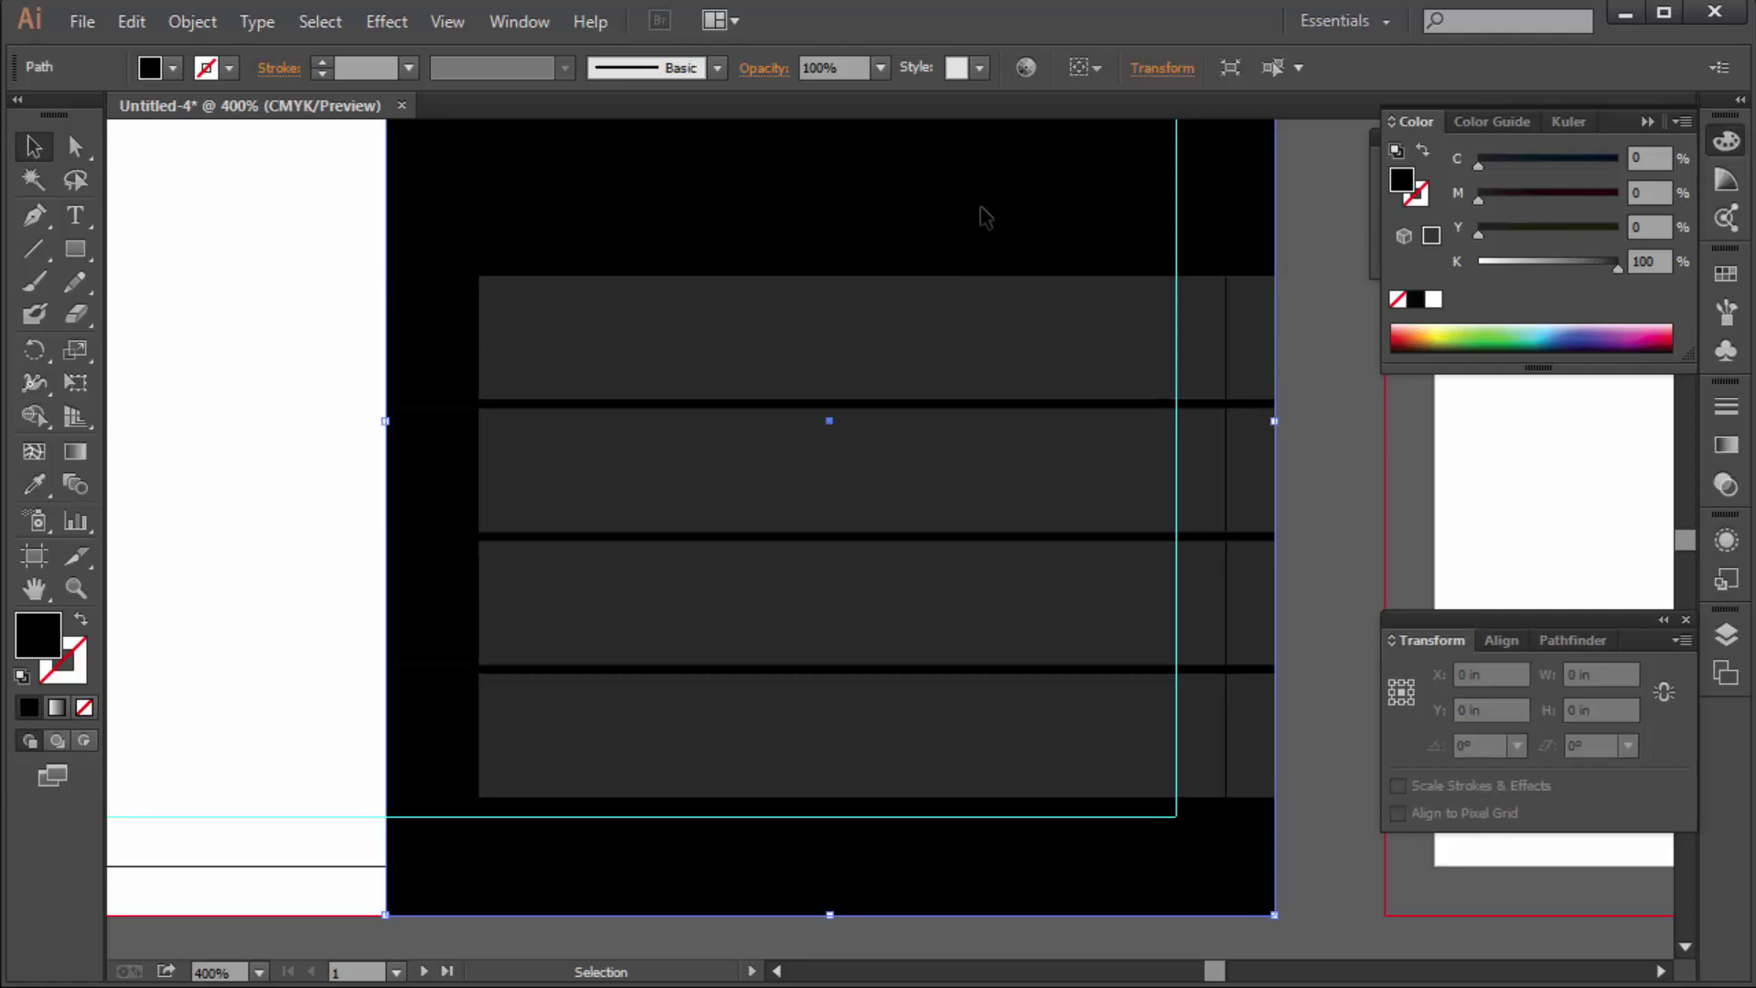
pyautogui.moveTo(1569, 199)
pyautogui.mouseDown()
pyautogui.moveTo(1623, 194)
pyautogui.moveTo(1624, 162)
pyautogui.mouseUp()
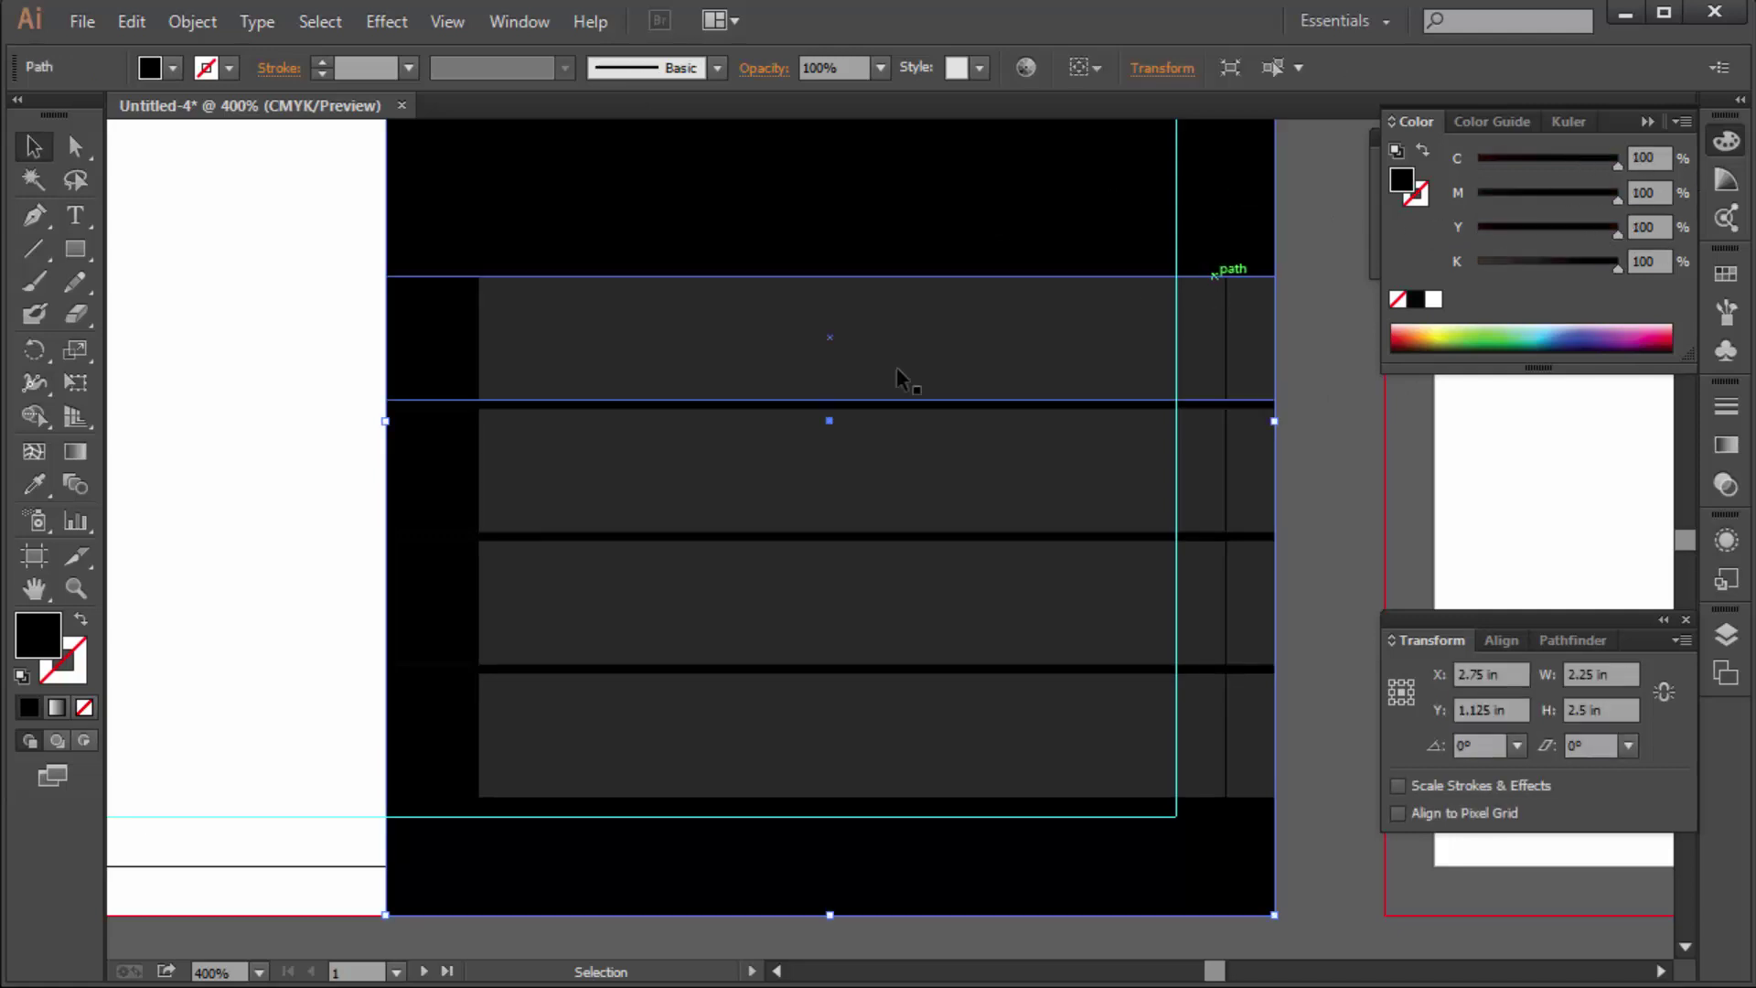
pyautogui.click(446, 343)
pyautogui.keyDown('shift'); pyautogui.click(431, 475); pyautogui.keyUp('shift')
pyautogui.keyDown('shift'); pyautogui.click(427, 581); pyautogui.keyUp('shift')
pyautogui.keyDown('shift'); pyautogui.click(431, 723); pyautogui.keyUp('shift')
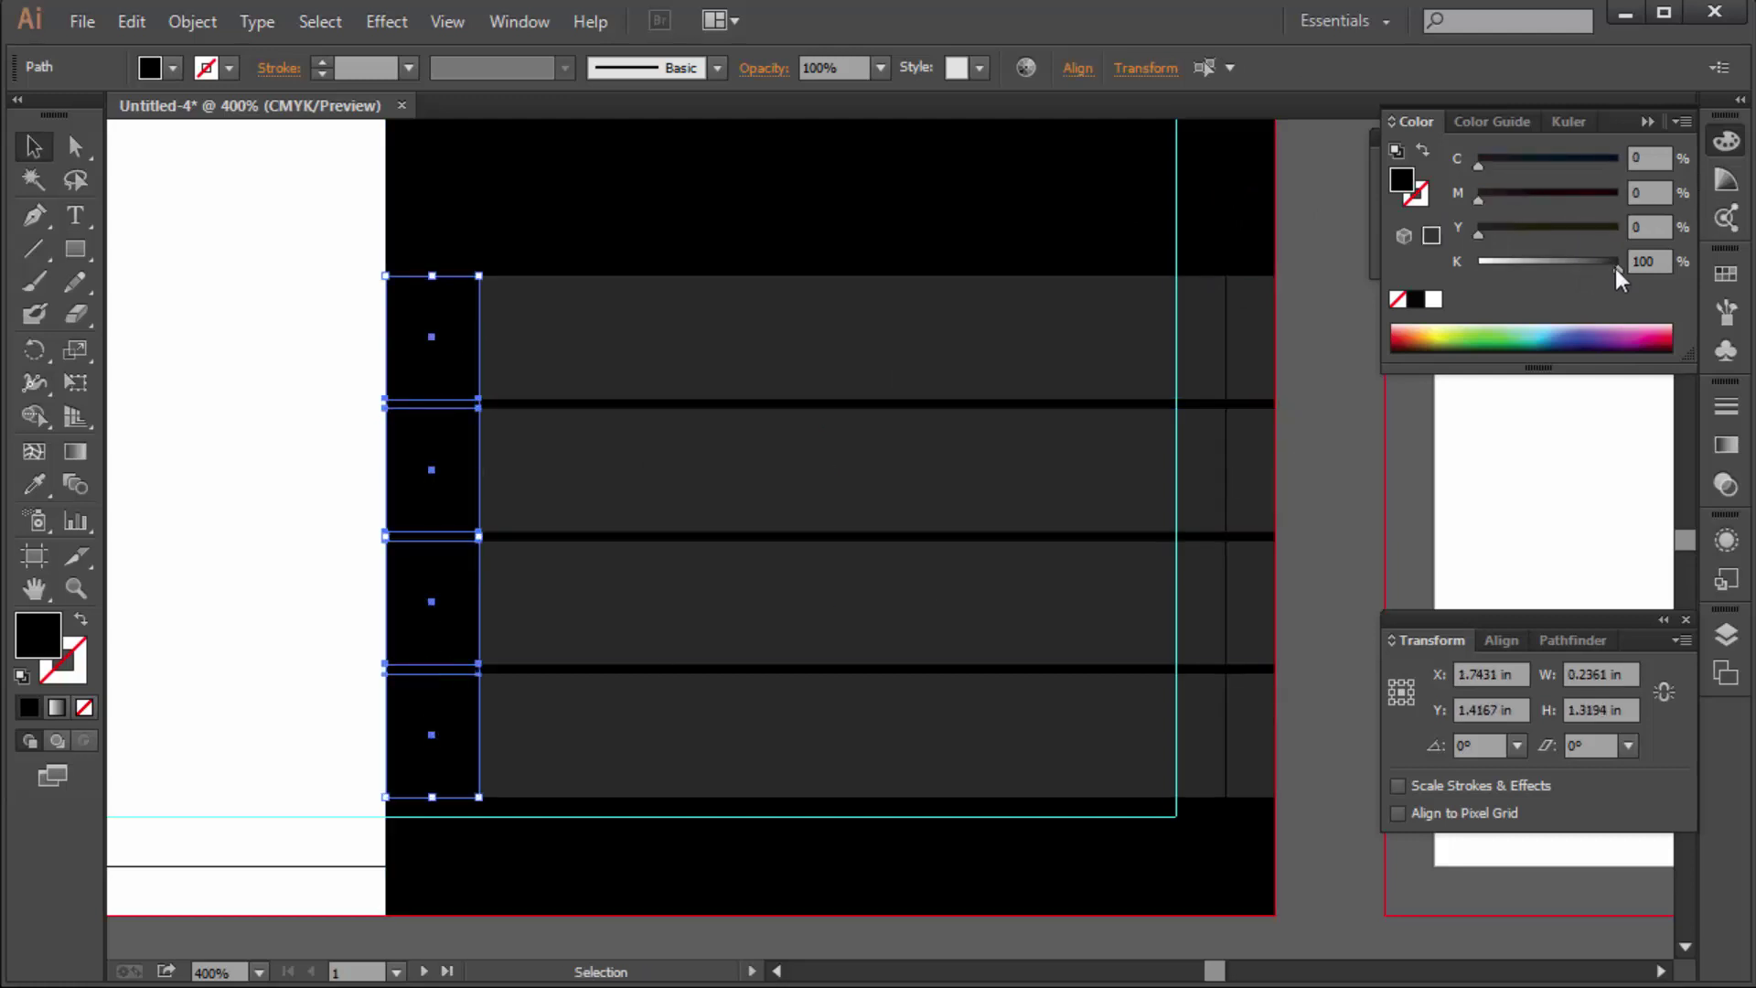
pyautogui.moveTo(1617, 269); pyautogui.dragTo(1616, 269)
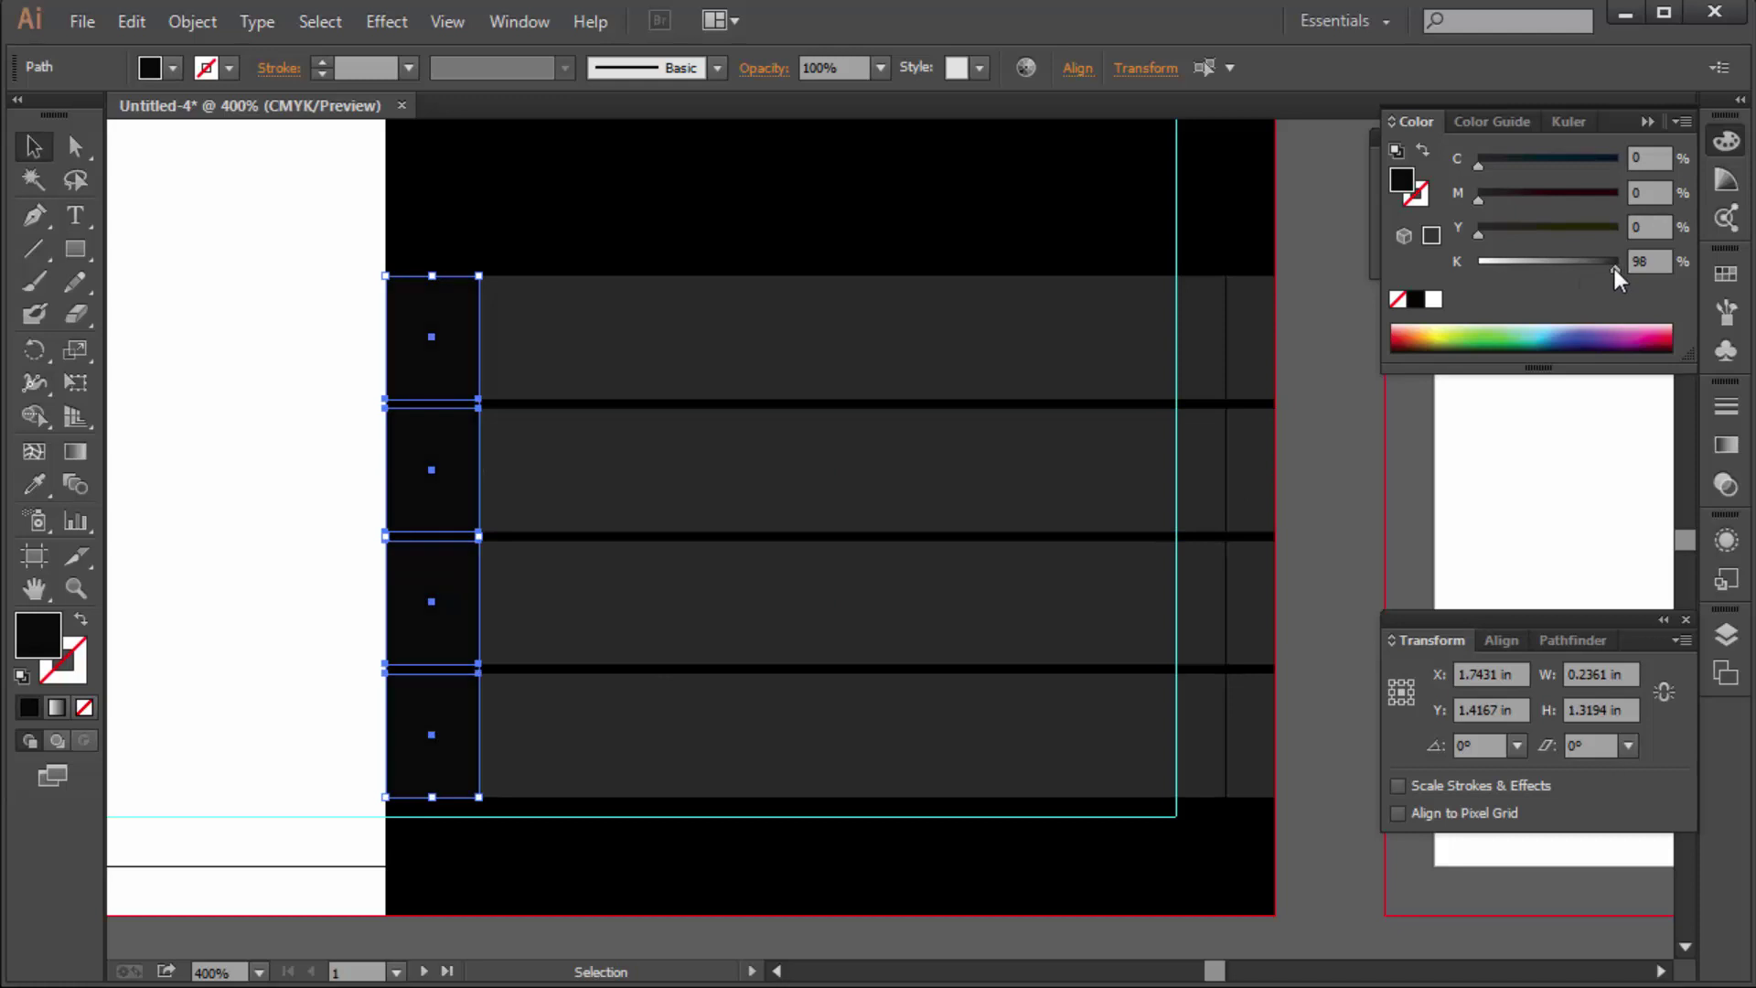
# Deselect and zoom in on the upper part of the black panel
pyautogui.click(1328, 294)
pyautogui.hotkey('shift', 'Tab')
pyautogui.press('Tab')
pyautogui.press('z')
pyautogui.keyDown('alt'); pyautogui.click(764, 443); pyautogui.keyUp('alt')
pyautogui.keyDown('alt'); pyautogui.click(788, 498); pyautogui.keyUp('alt')
pyautogui.moveTo(925, 525)
pyautogui.mouseDown()
pyautogui.moveTo(894, 513)
pyautogui.moveTo(823, 568)
pyautogui.mouseUp()
pyautogui.click(894, 514)
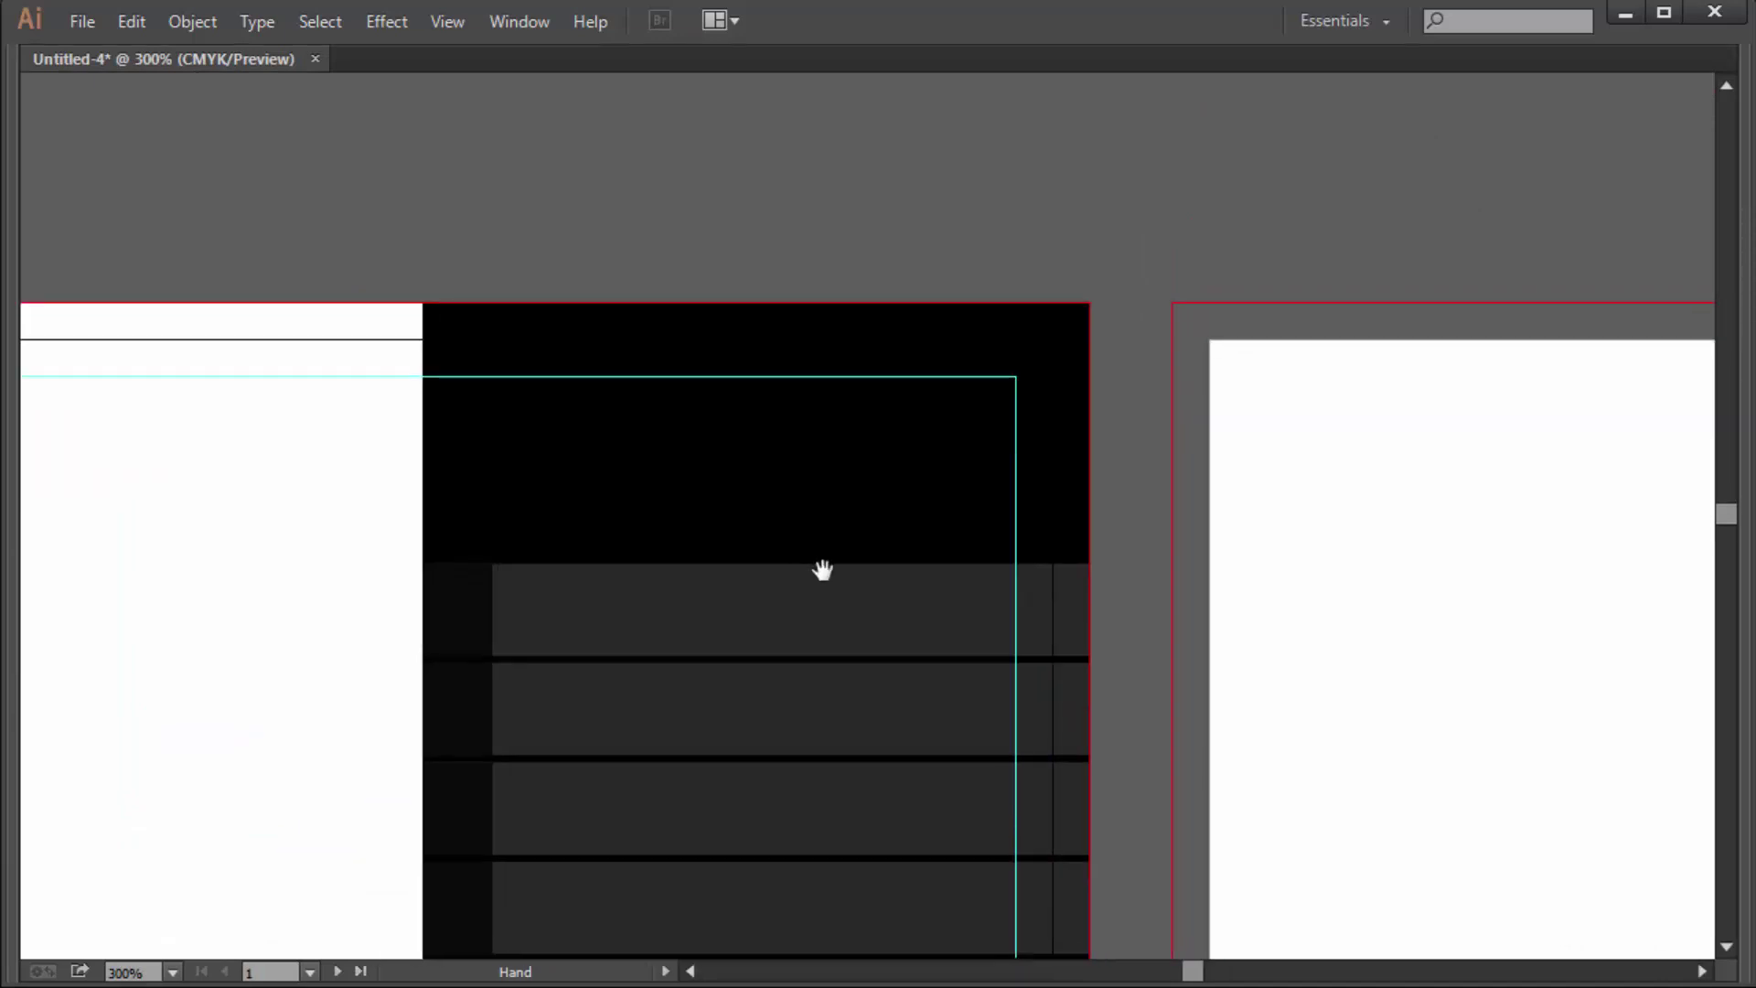
pyautogui.press('Tab')
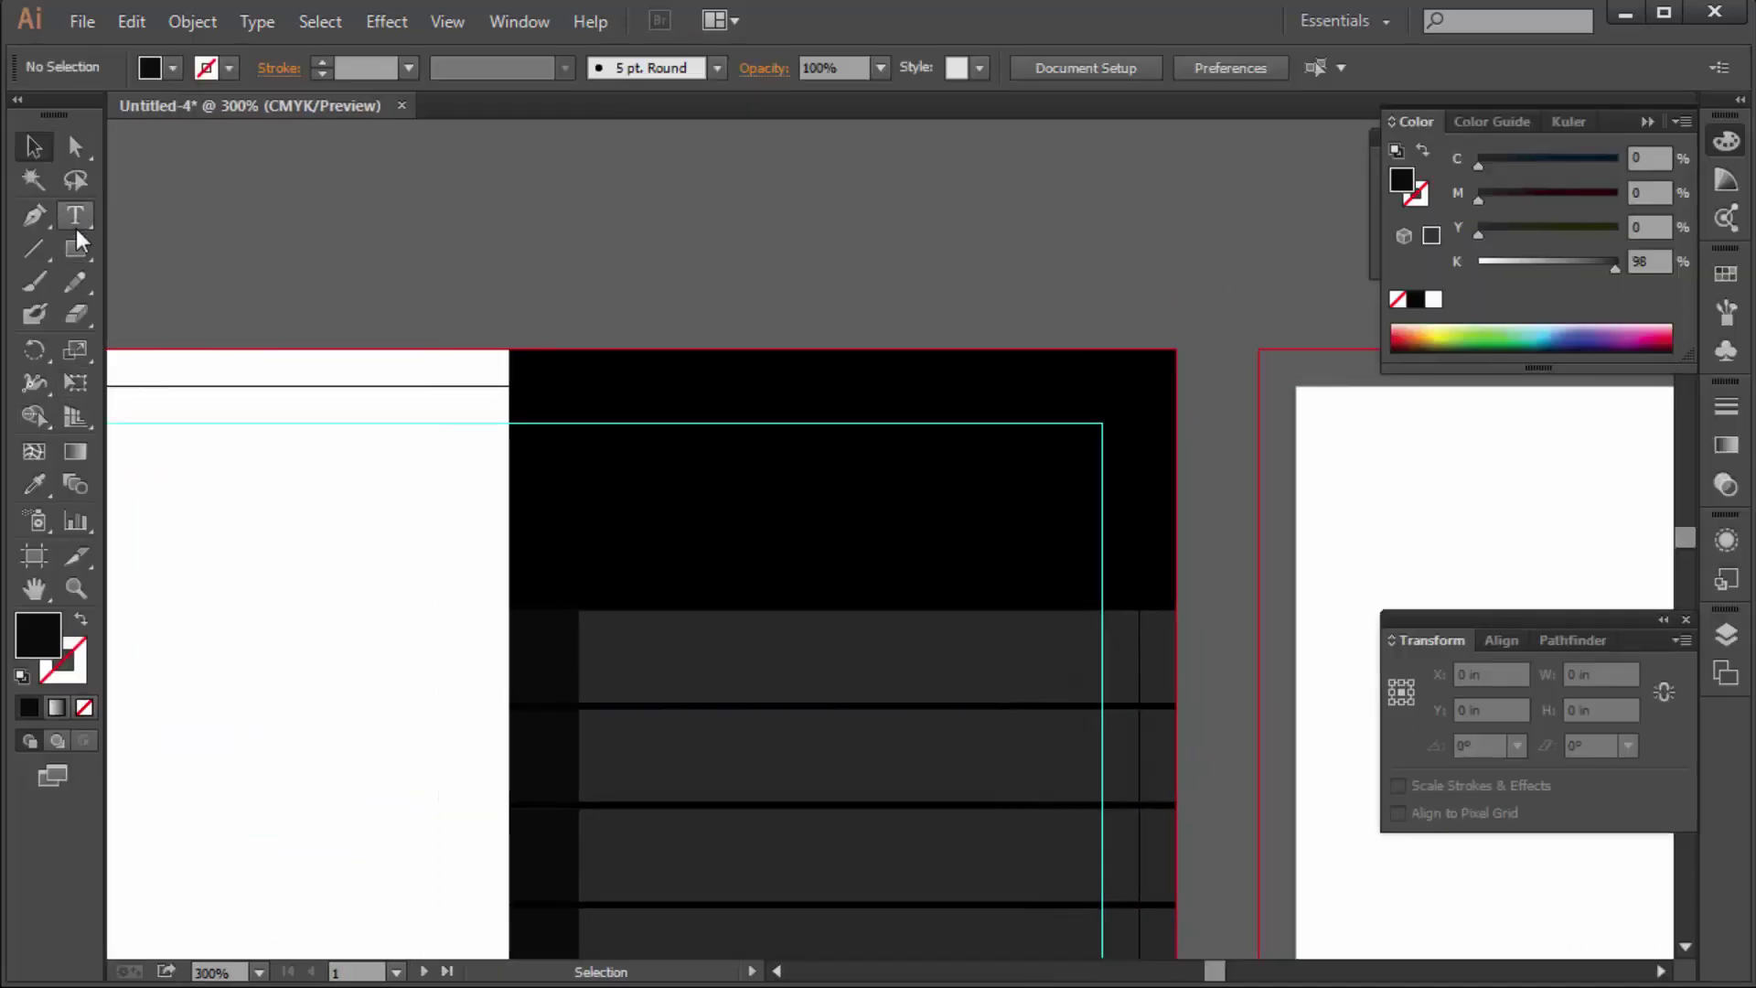
# Type the person's name as a text line and set its font to Nexa Bold
pyautogui.click(81, 219)
pyautogui.click(896, 229)
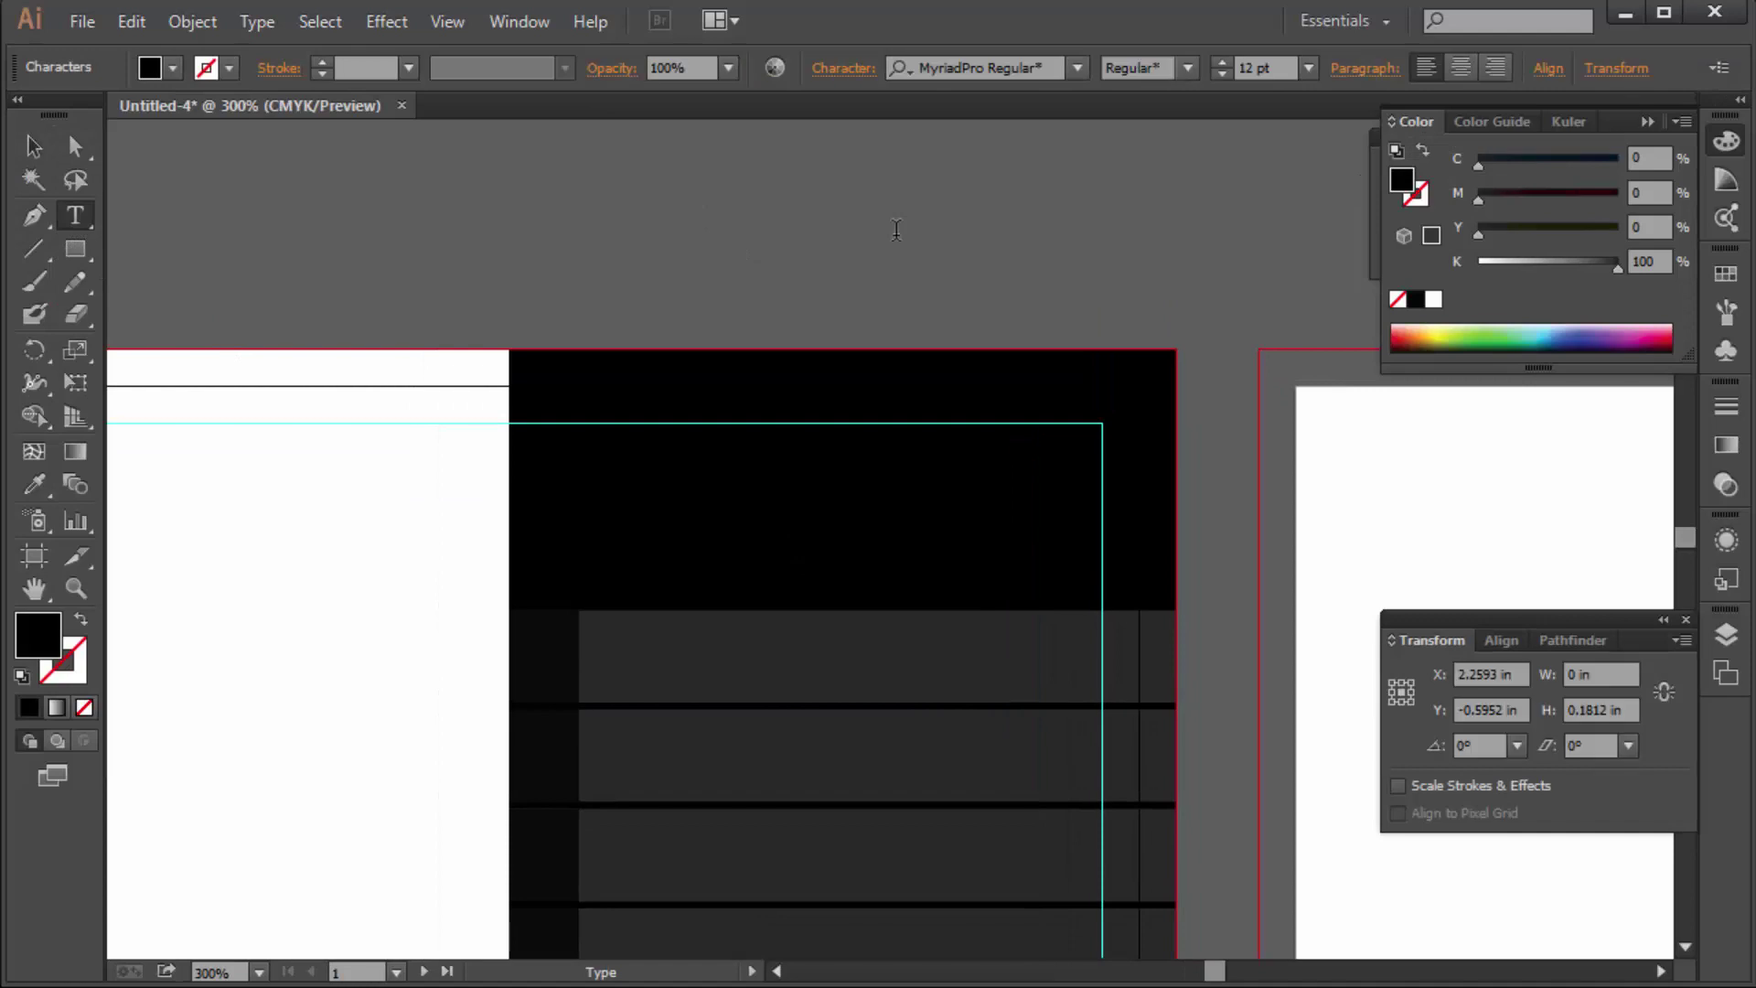
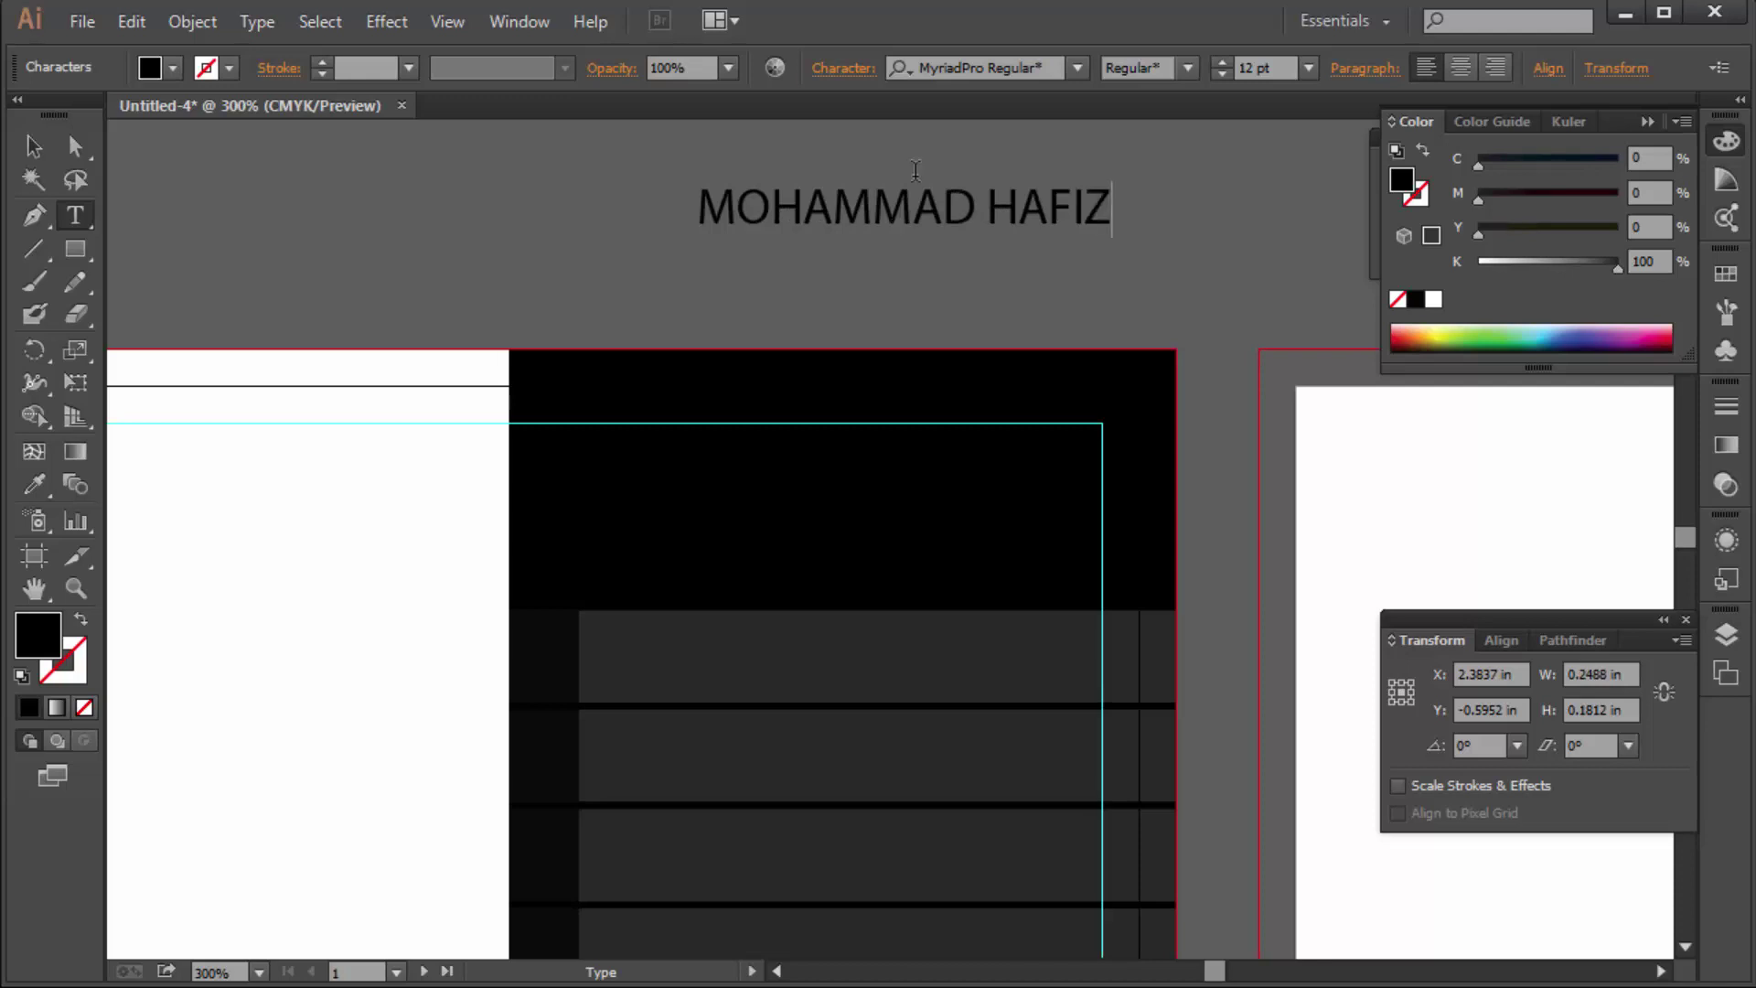
pyautogui.click(33, 146)
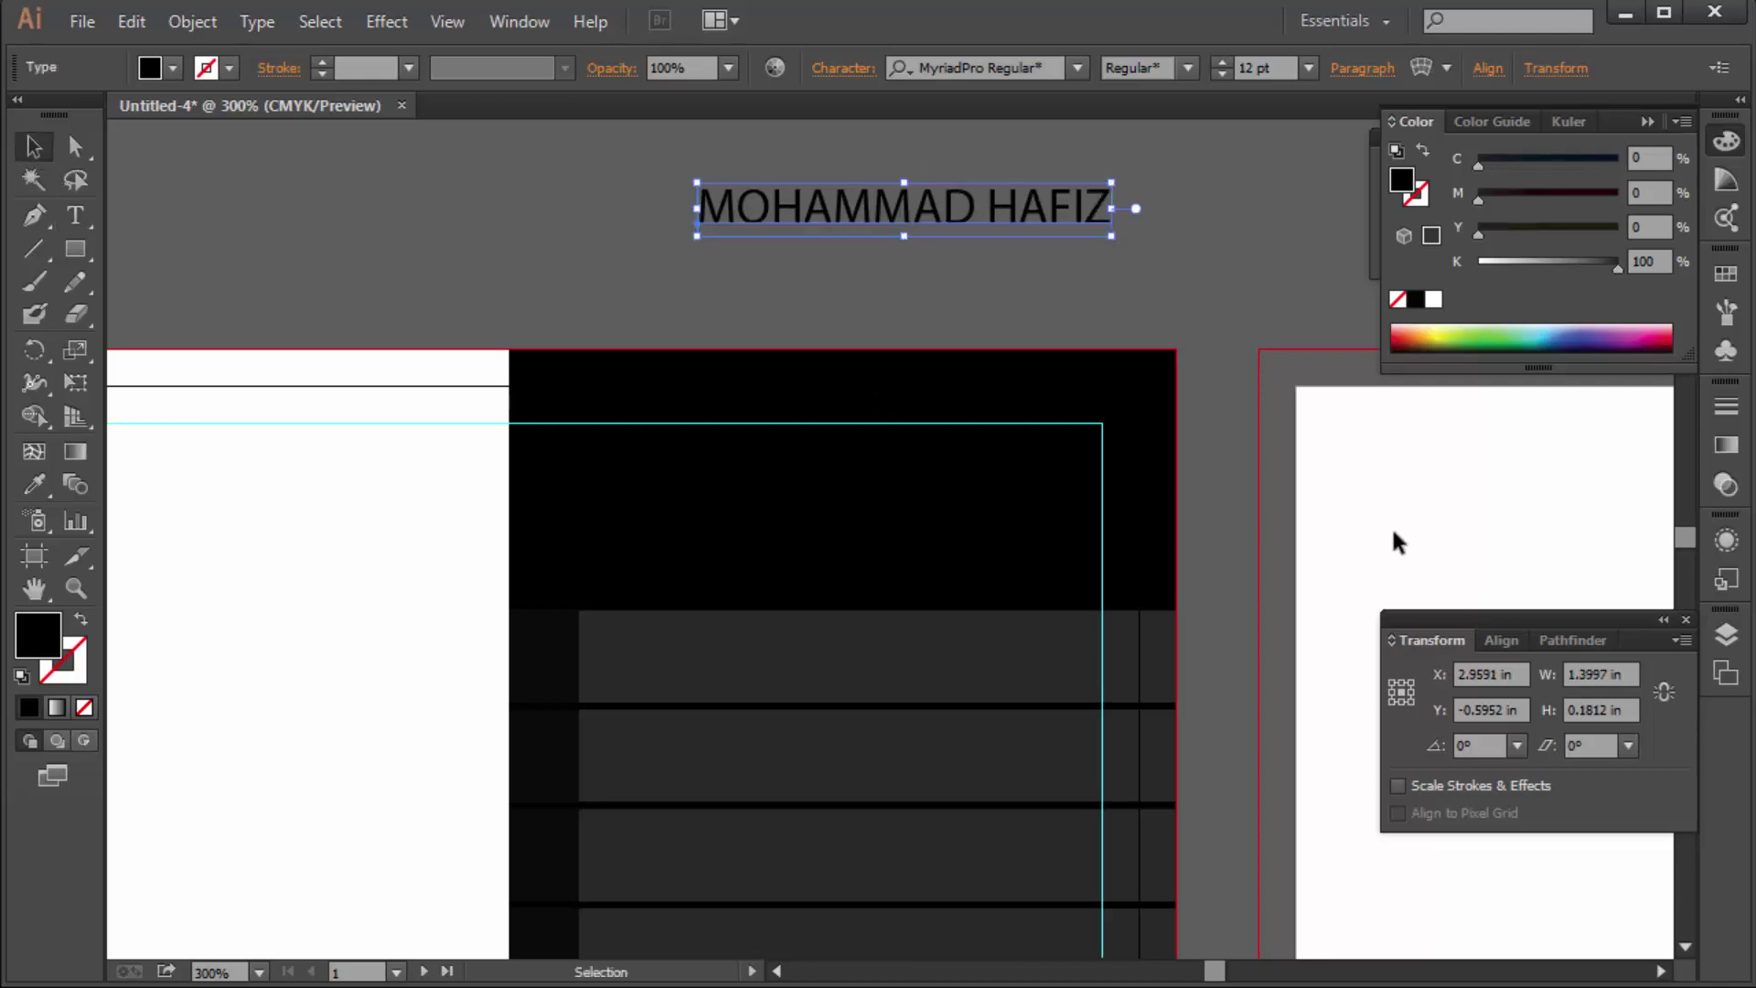
pyautogui.click(1001, 66)
pyautogui.write('ne')
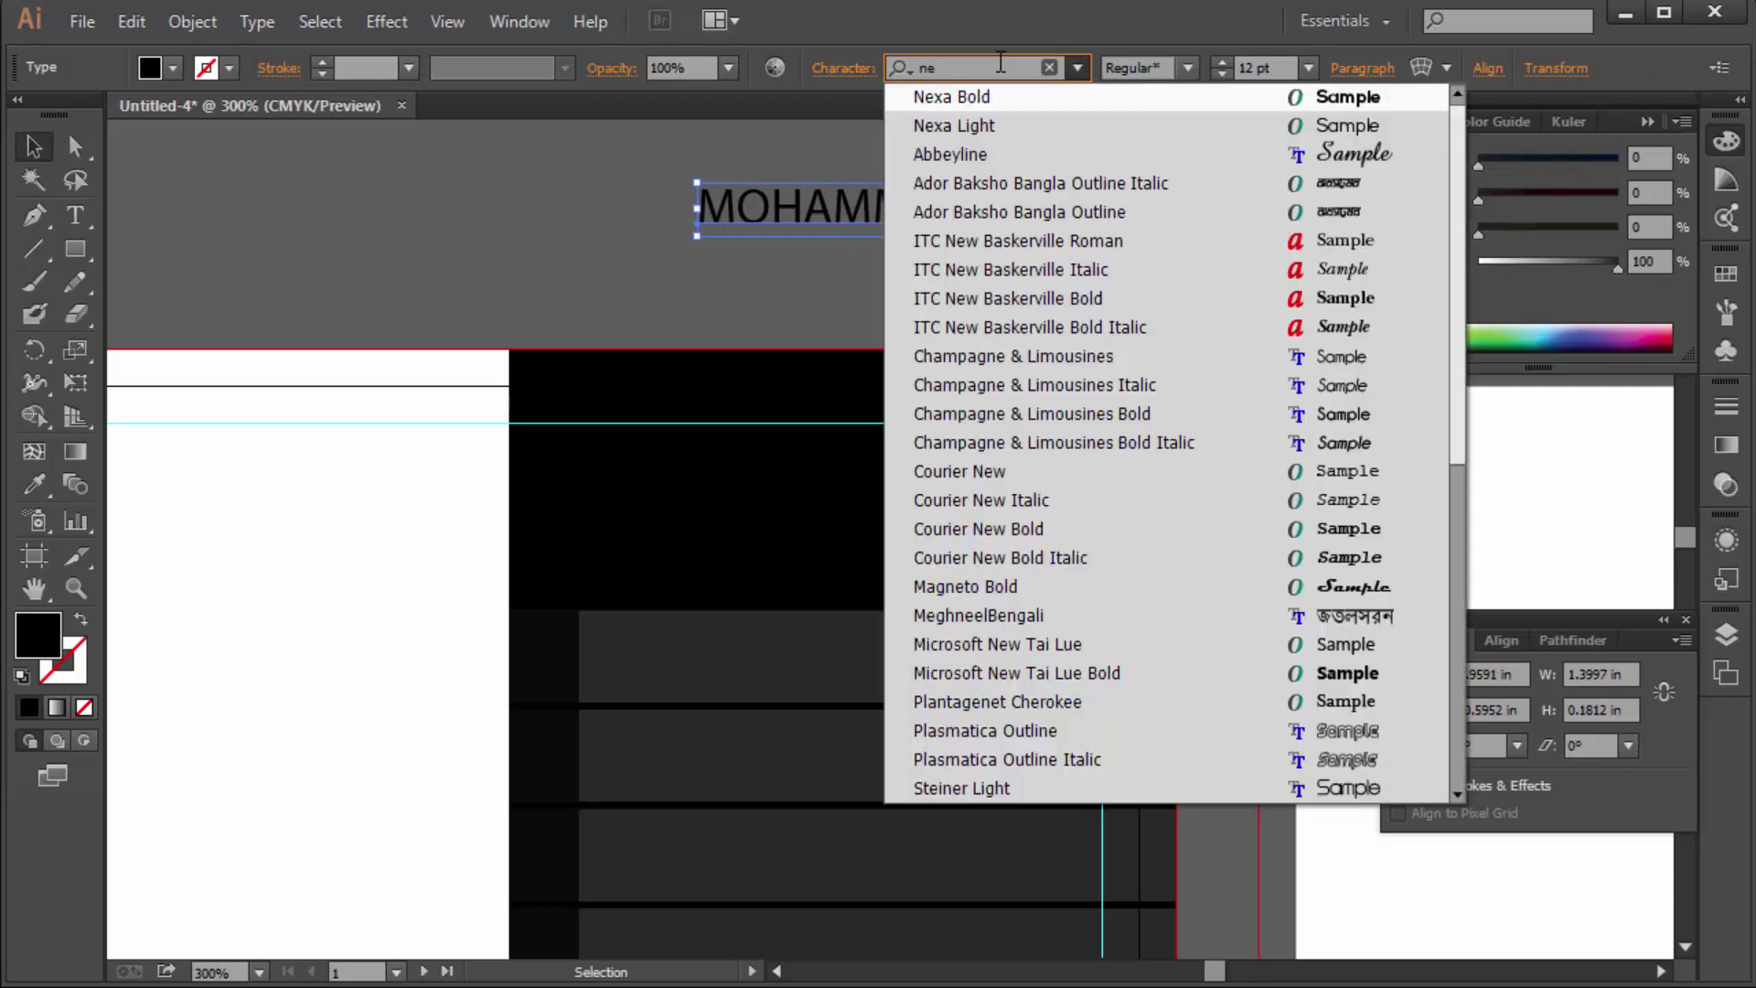
pyautogui.click(979, 97)
# Place the name near the top of the black panel, colored white at 10 pt
pyautogui.moveTo(1079, 225); pyautogui.dragTo(924, 488)
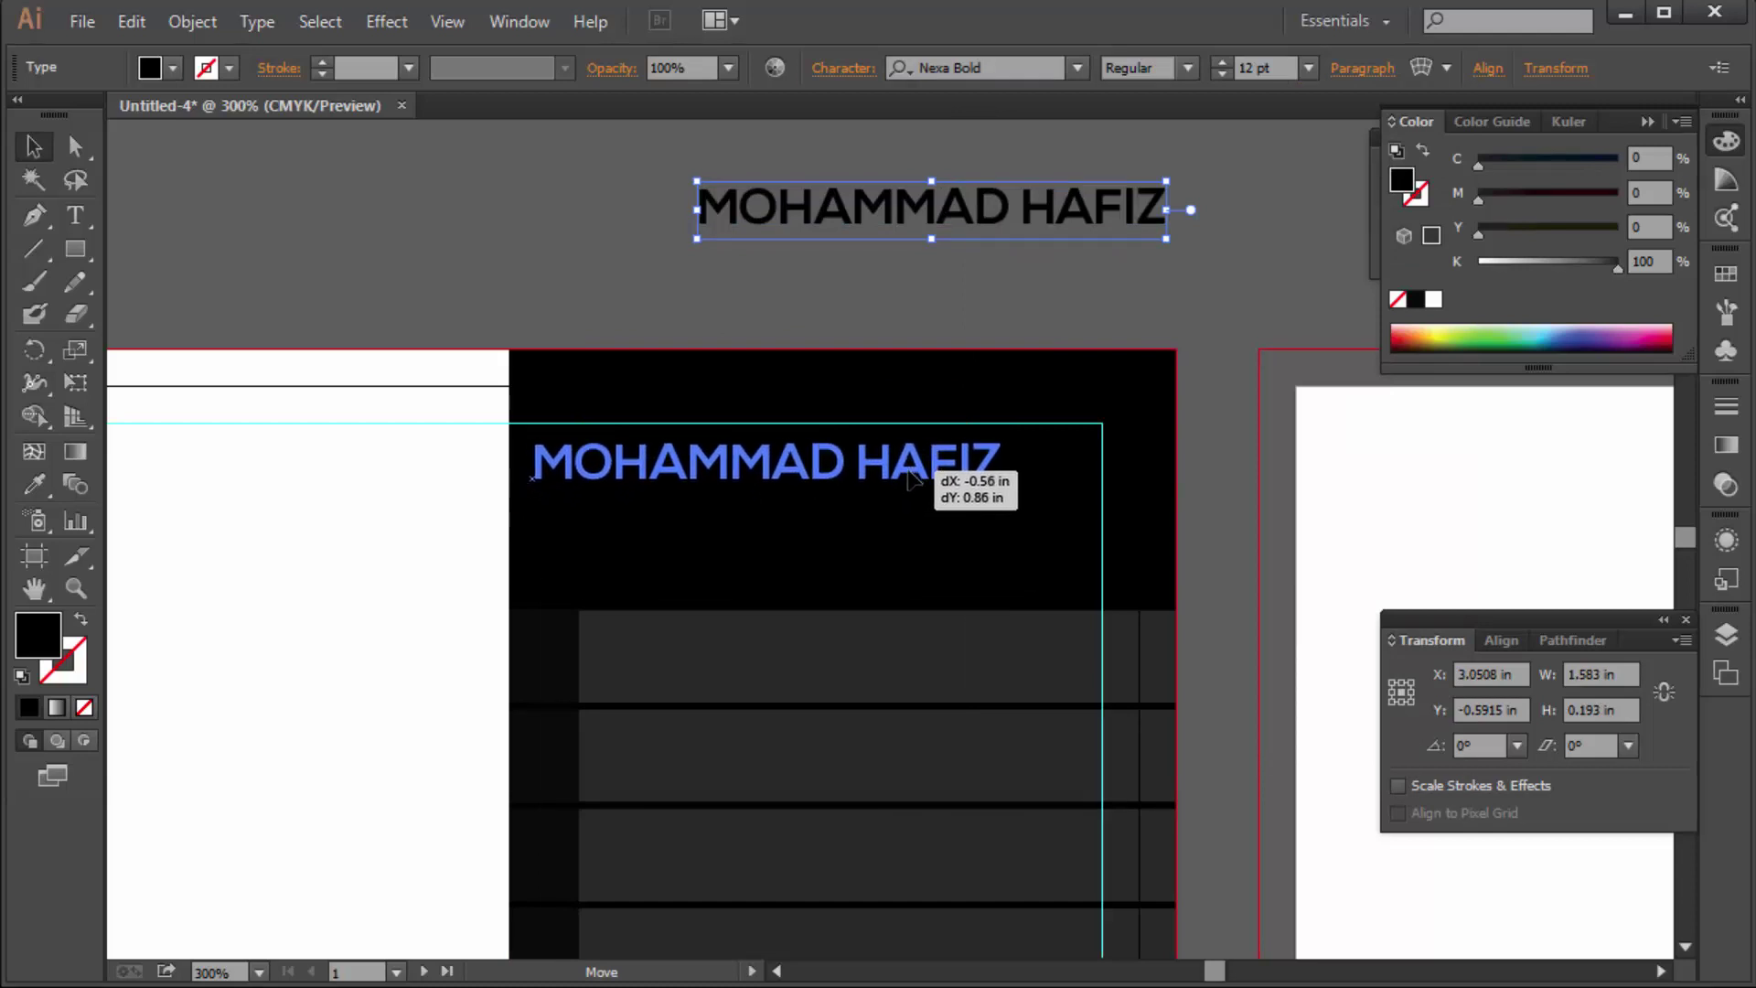
pyautogui.moveTo(919, 480); pyautogui.dragTo(909, 474)
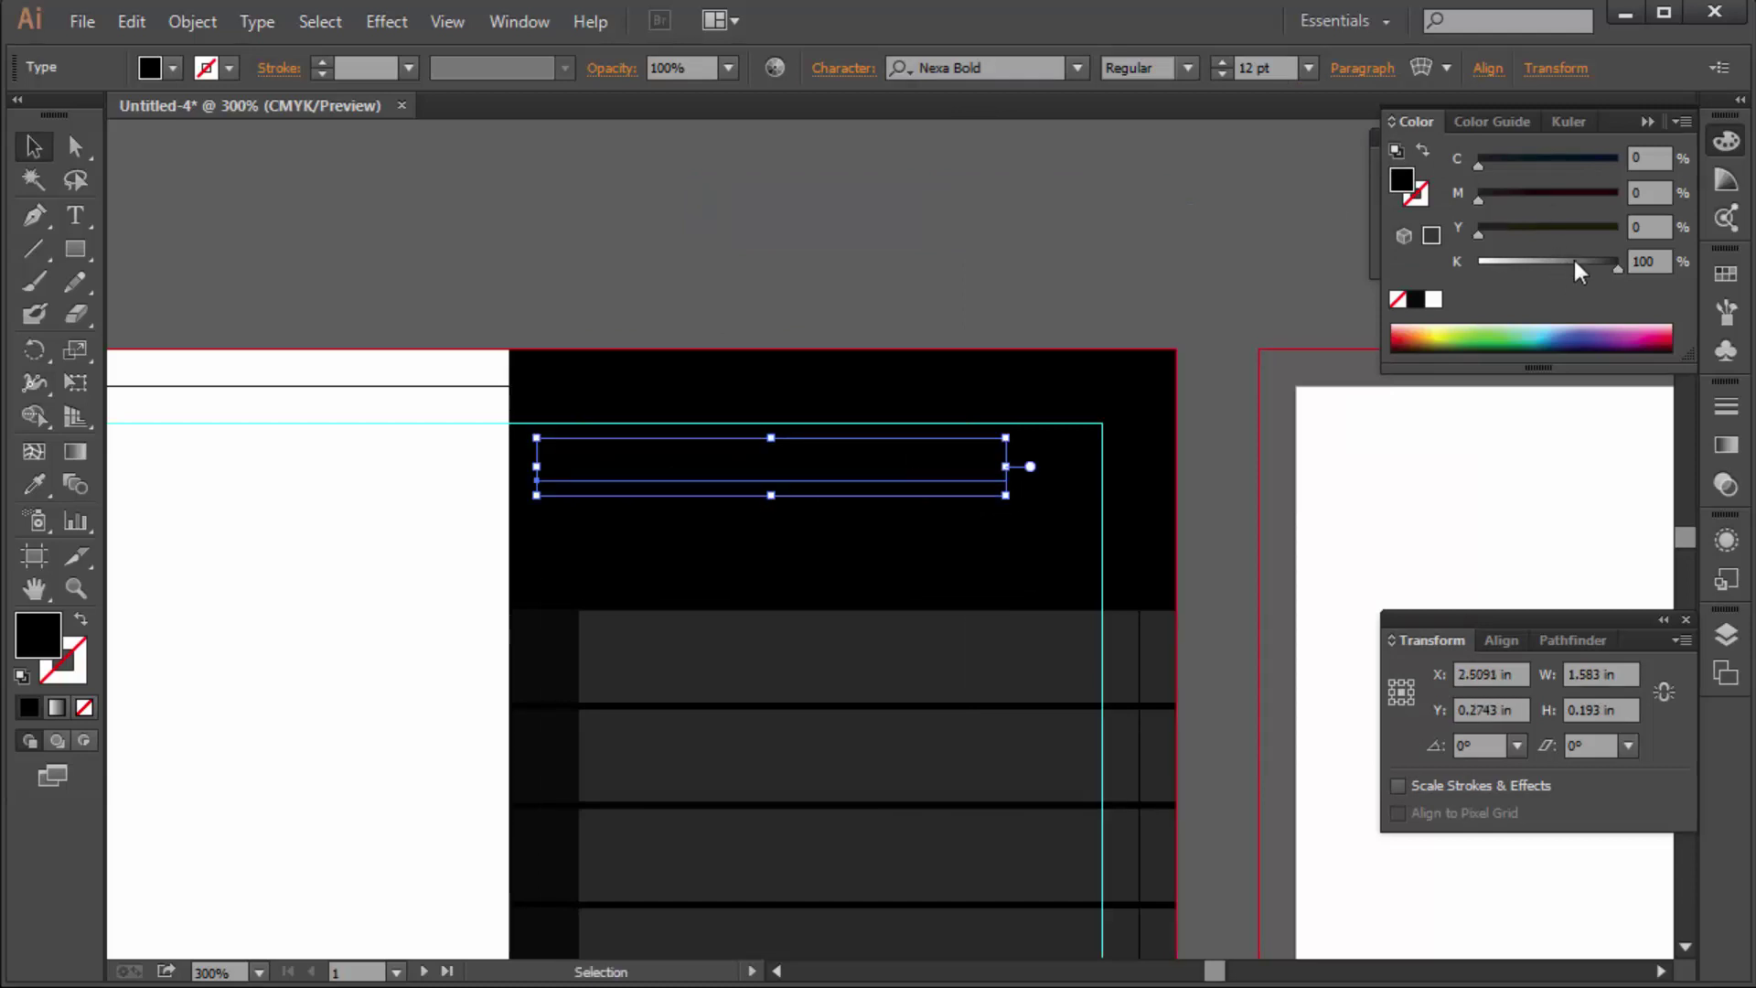
pyautogui.moveTo(1618, 265); pyautogui.dragTo(1477, 265)
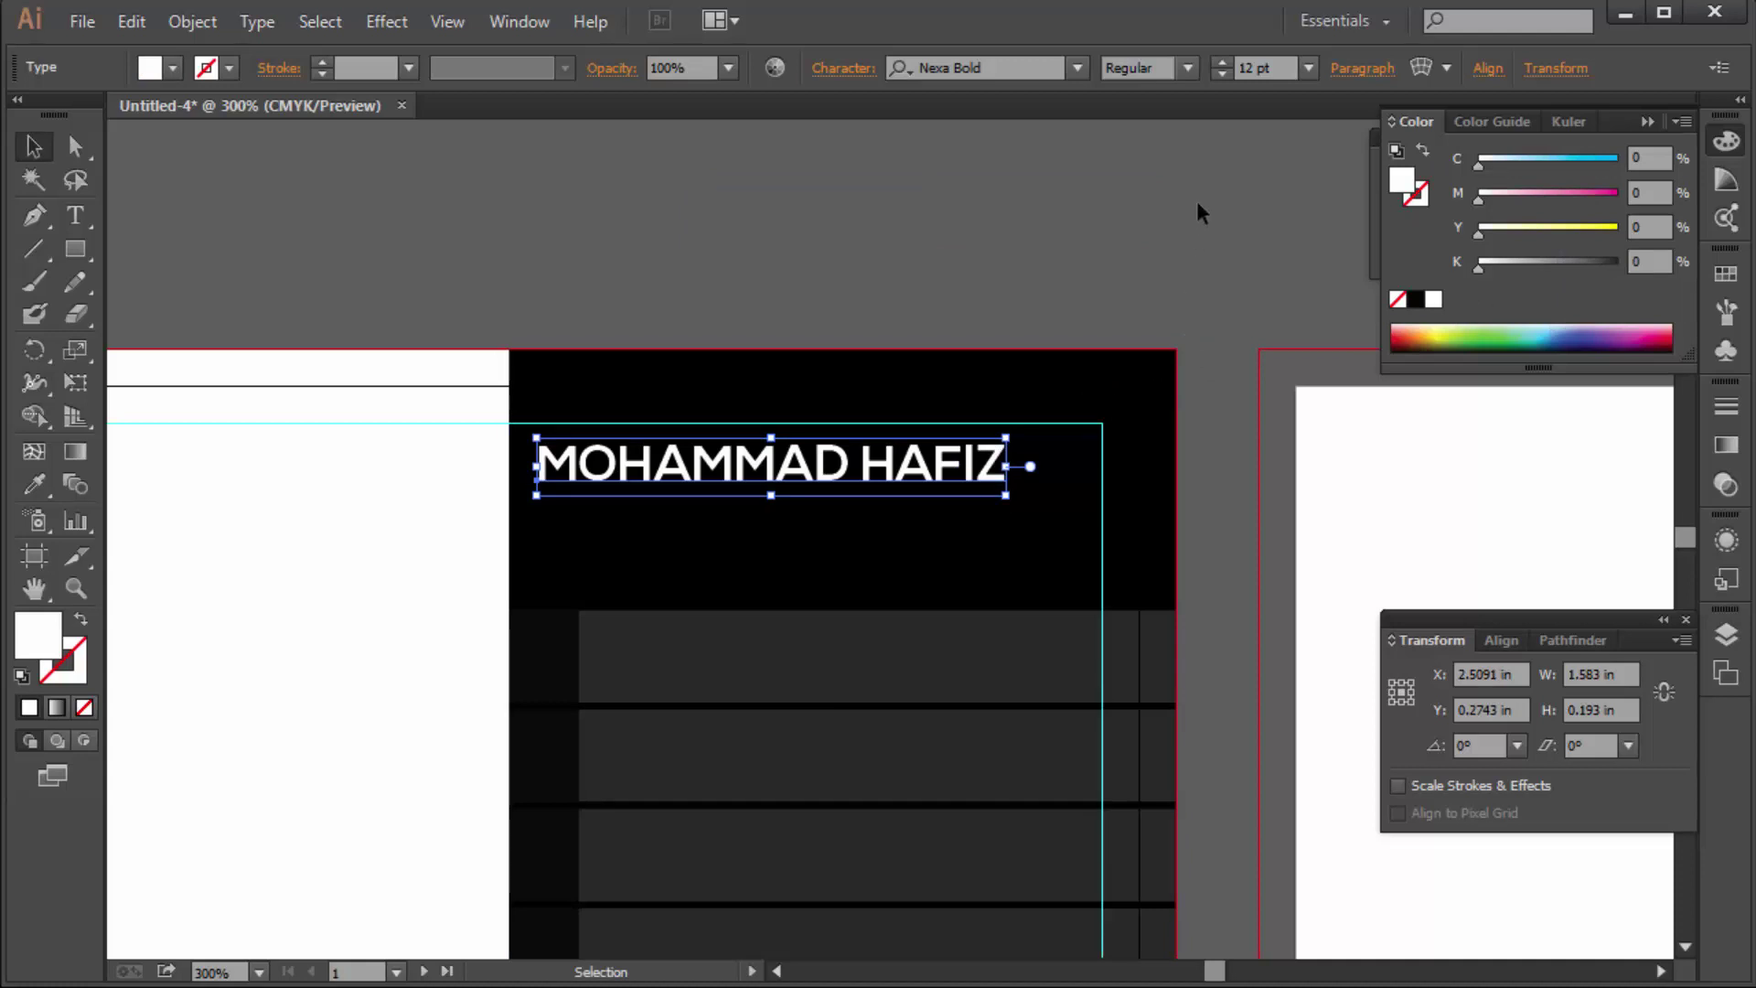
pyautogui.click(1310, 69)
pyautogui.click(1342, 255)
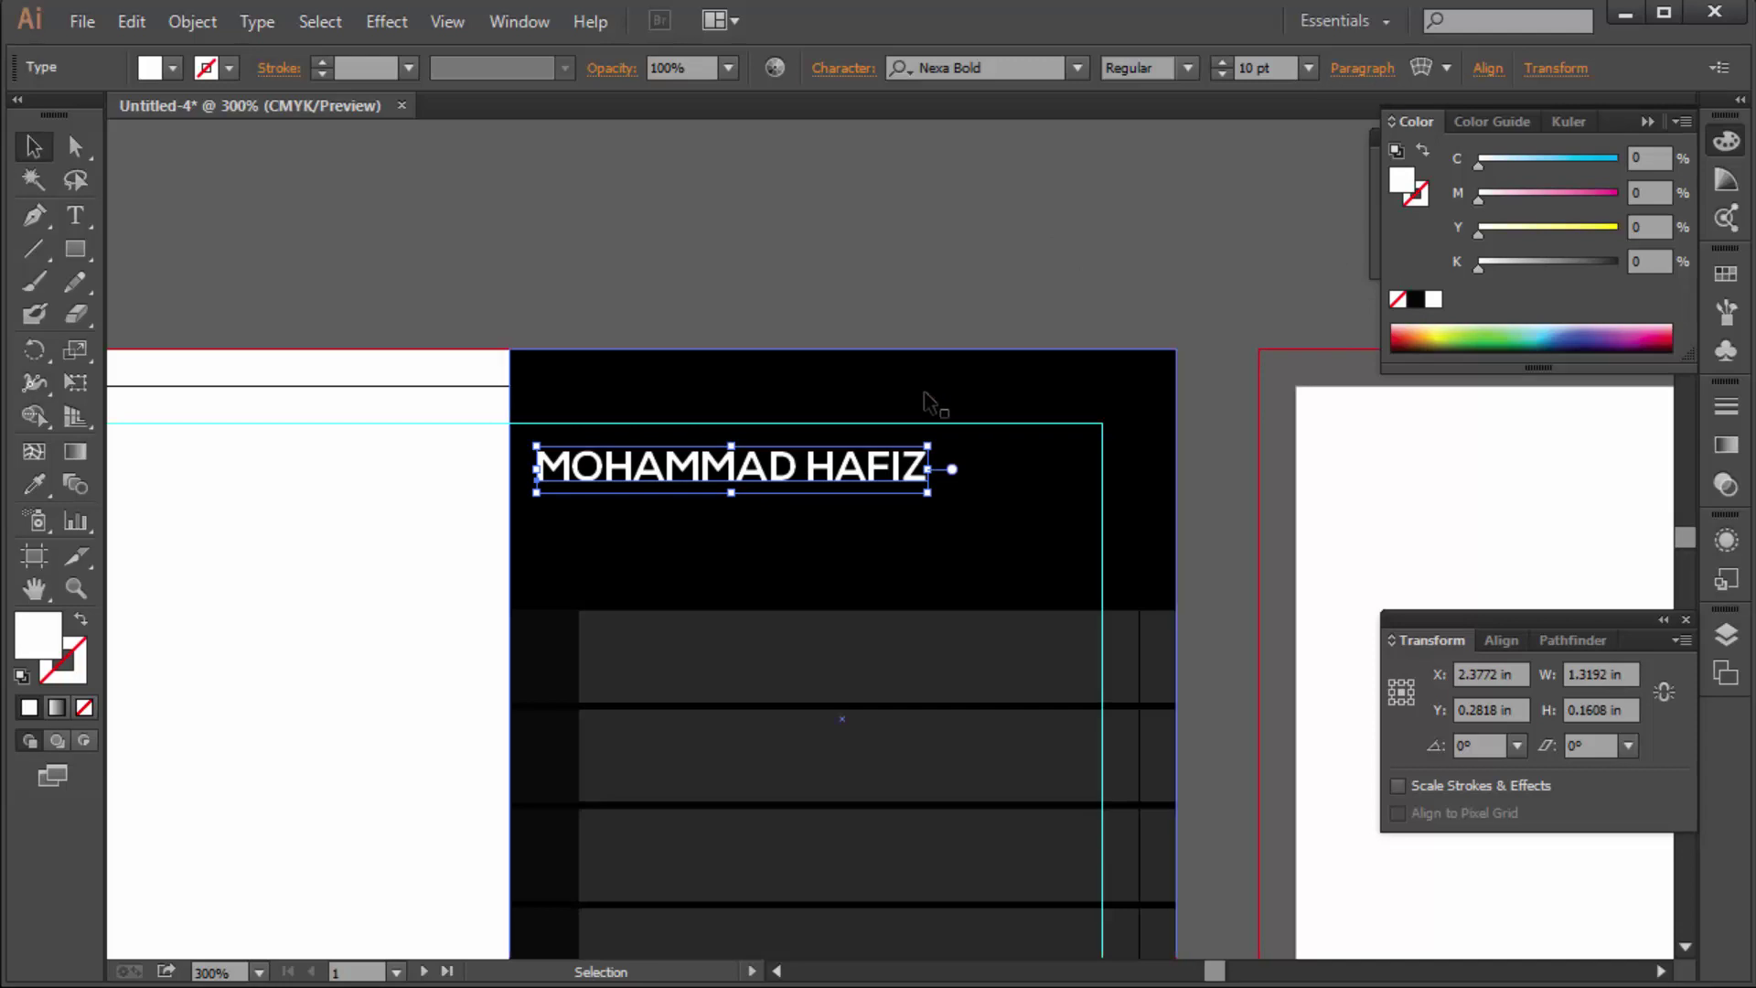
# Add a 'Graphic Designer' text line and set it to 7 pt
pyautogui.click(79, 214)
pyautogui.click(595, 233)
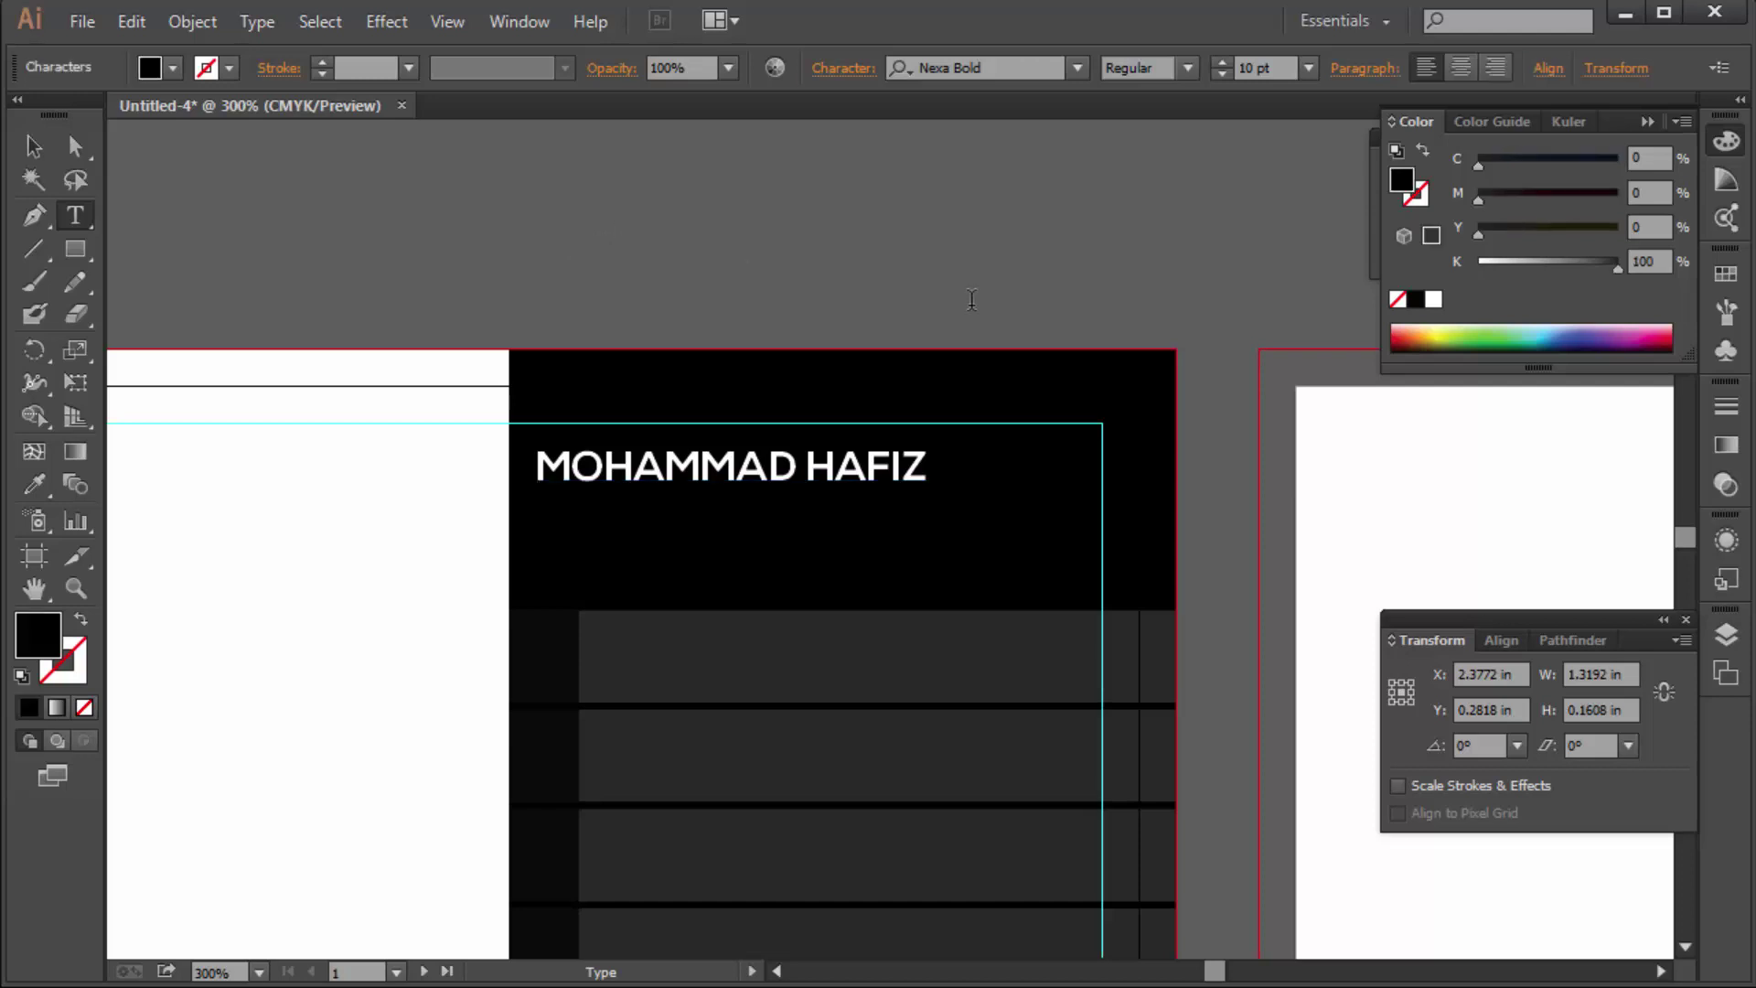
pyautogui.write('Graphic')
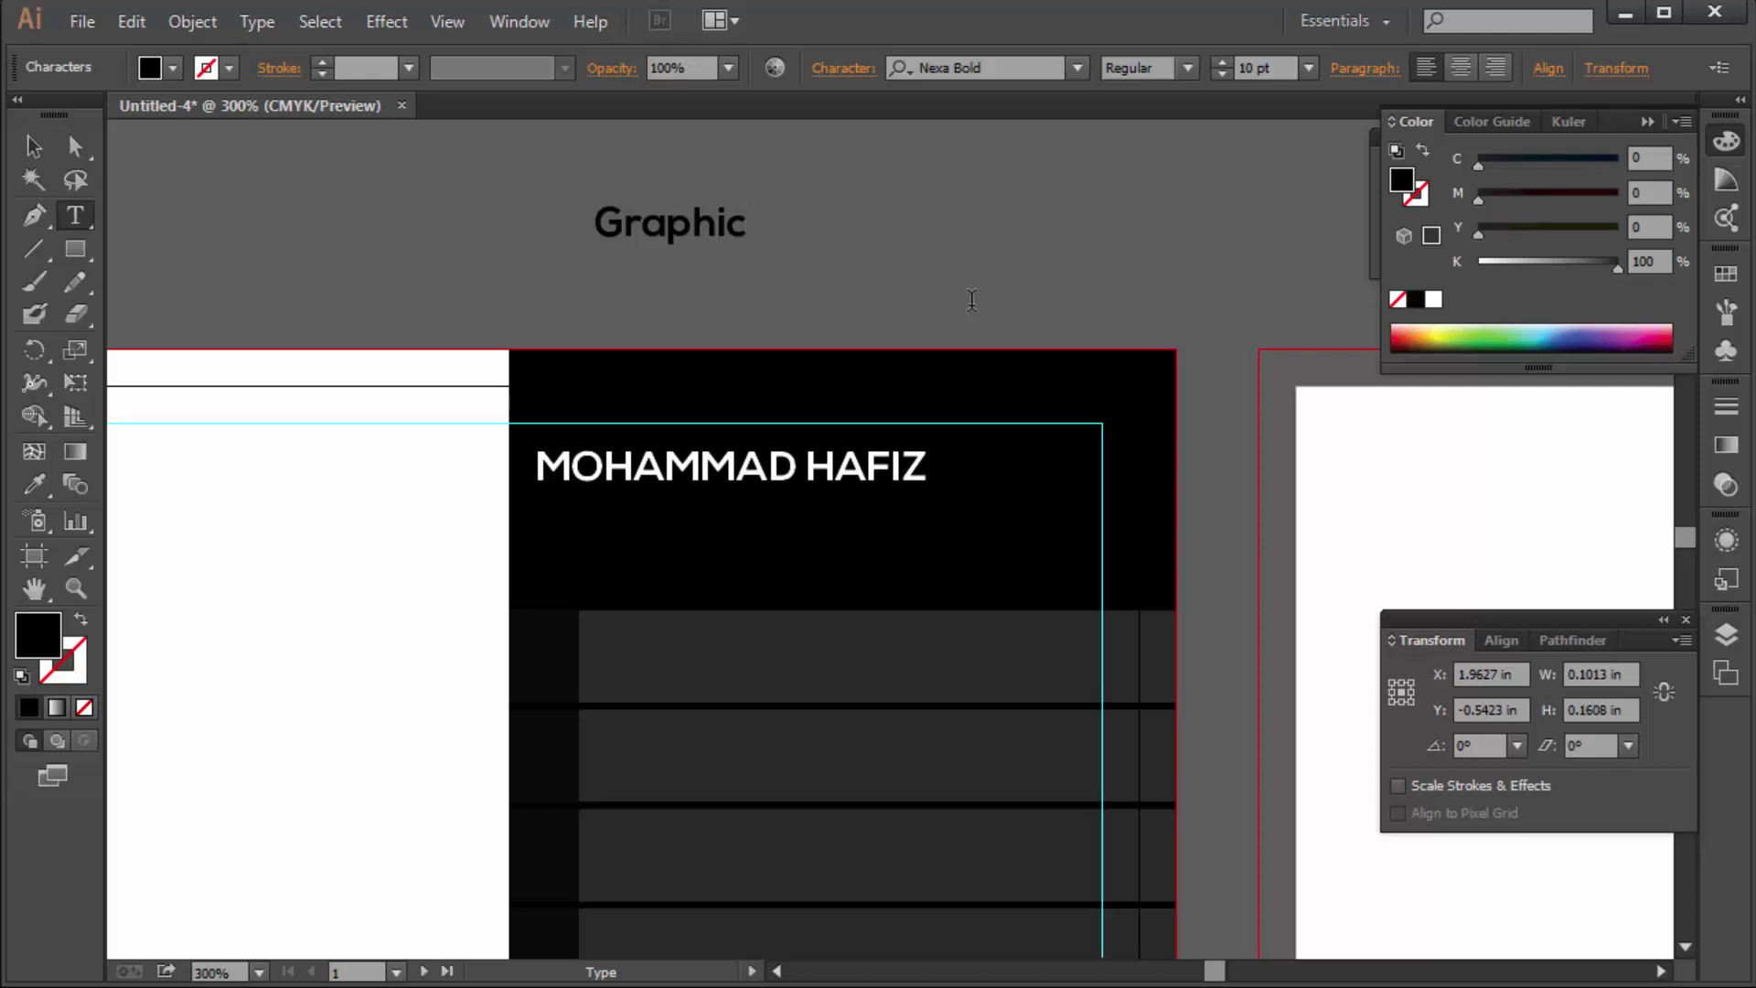
pyautogui.write(' Designer')
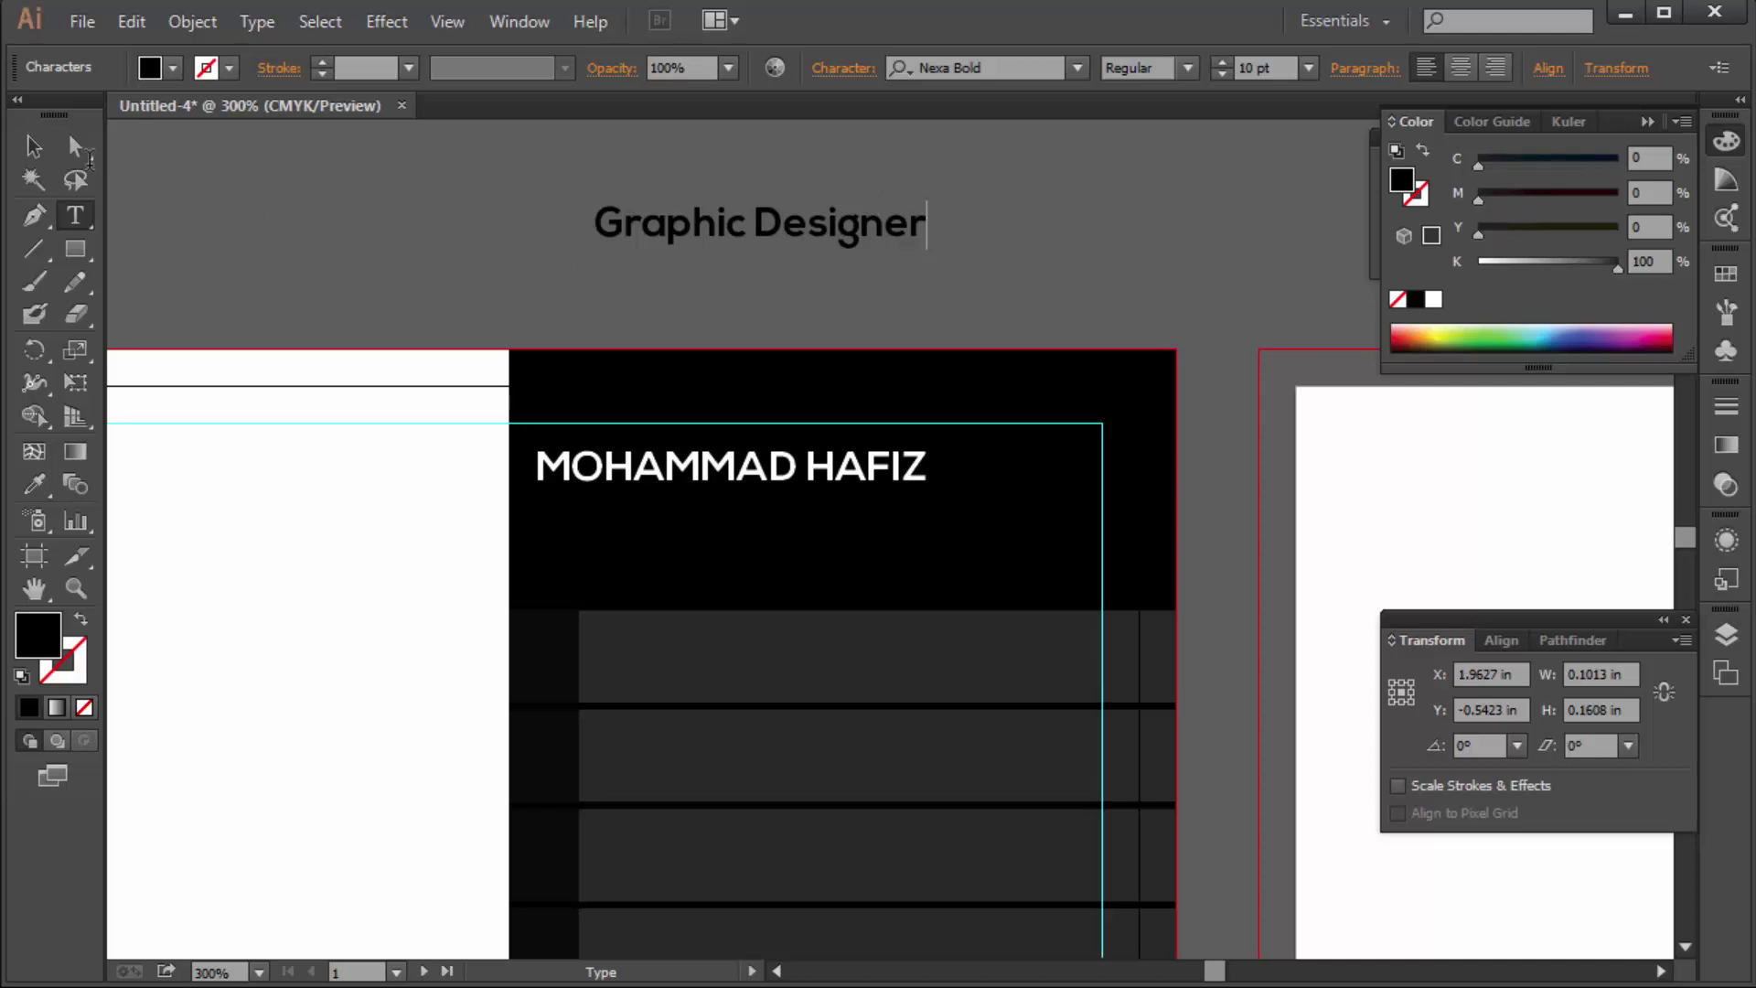
pyautogui.click(30, 151)
pyautogui.moveTo(930, 230); pyautogui.dragTo(932, 227)
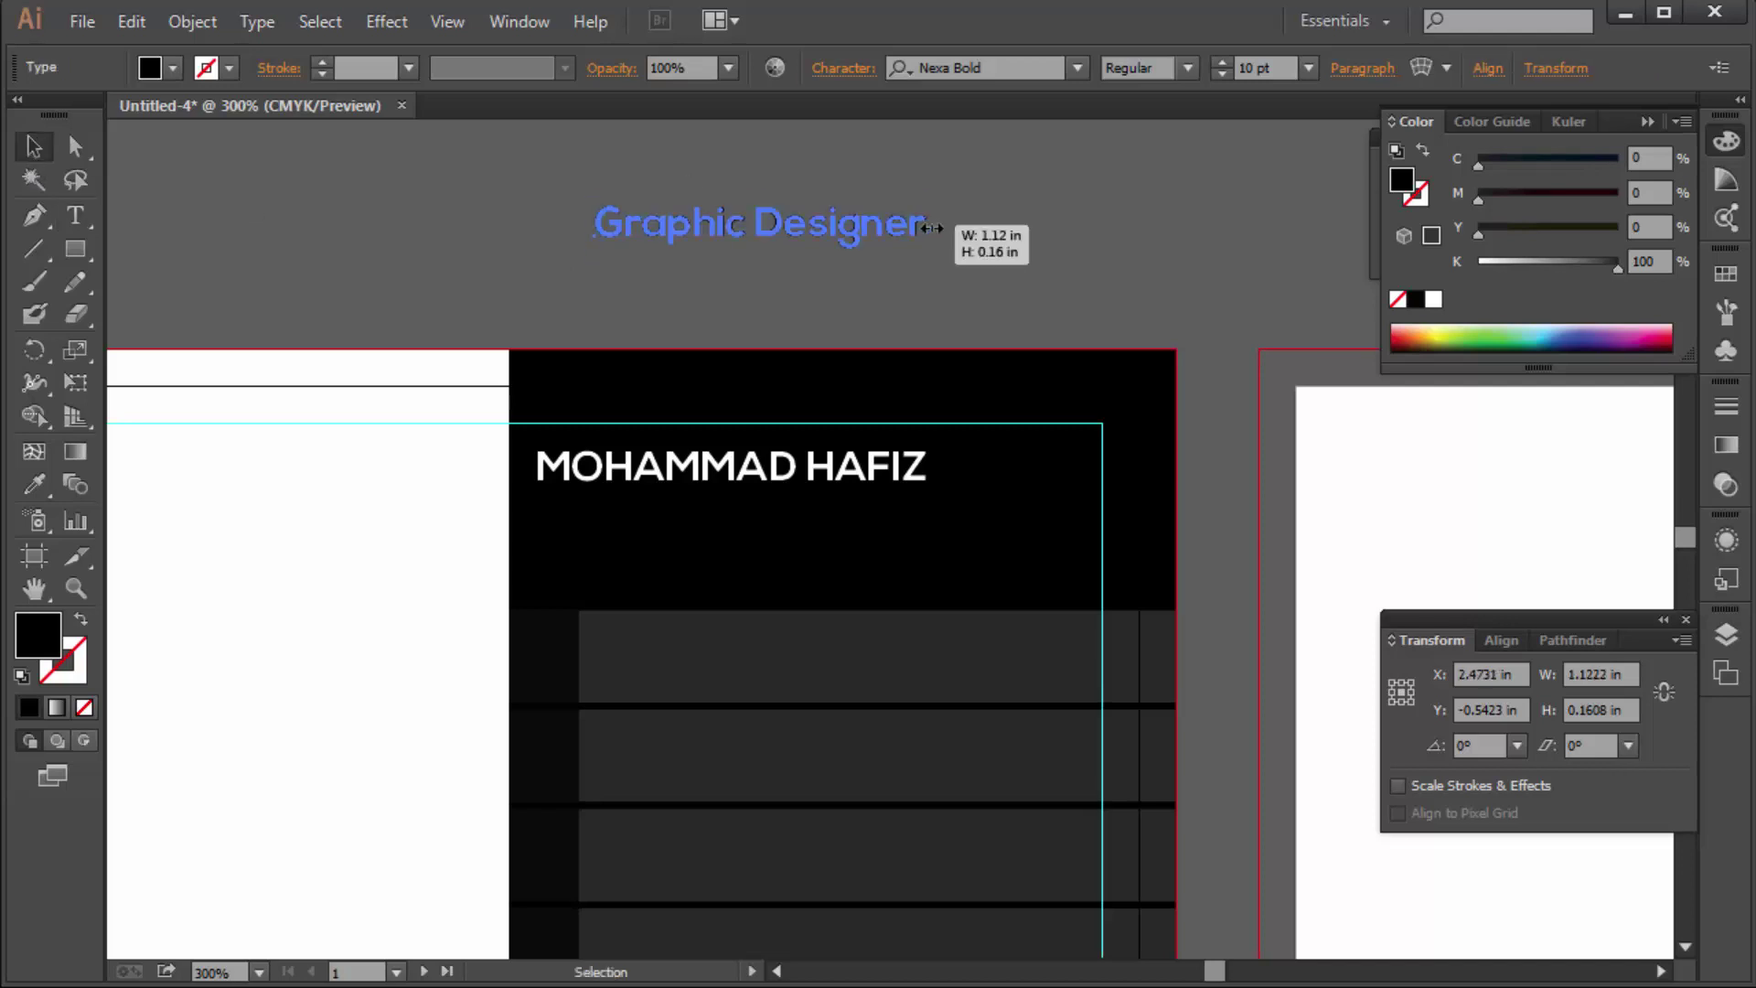
pyautogui.click(1309, 68)
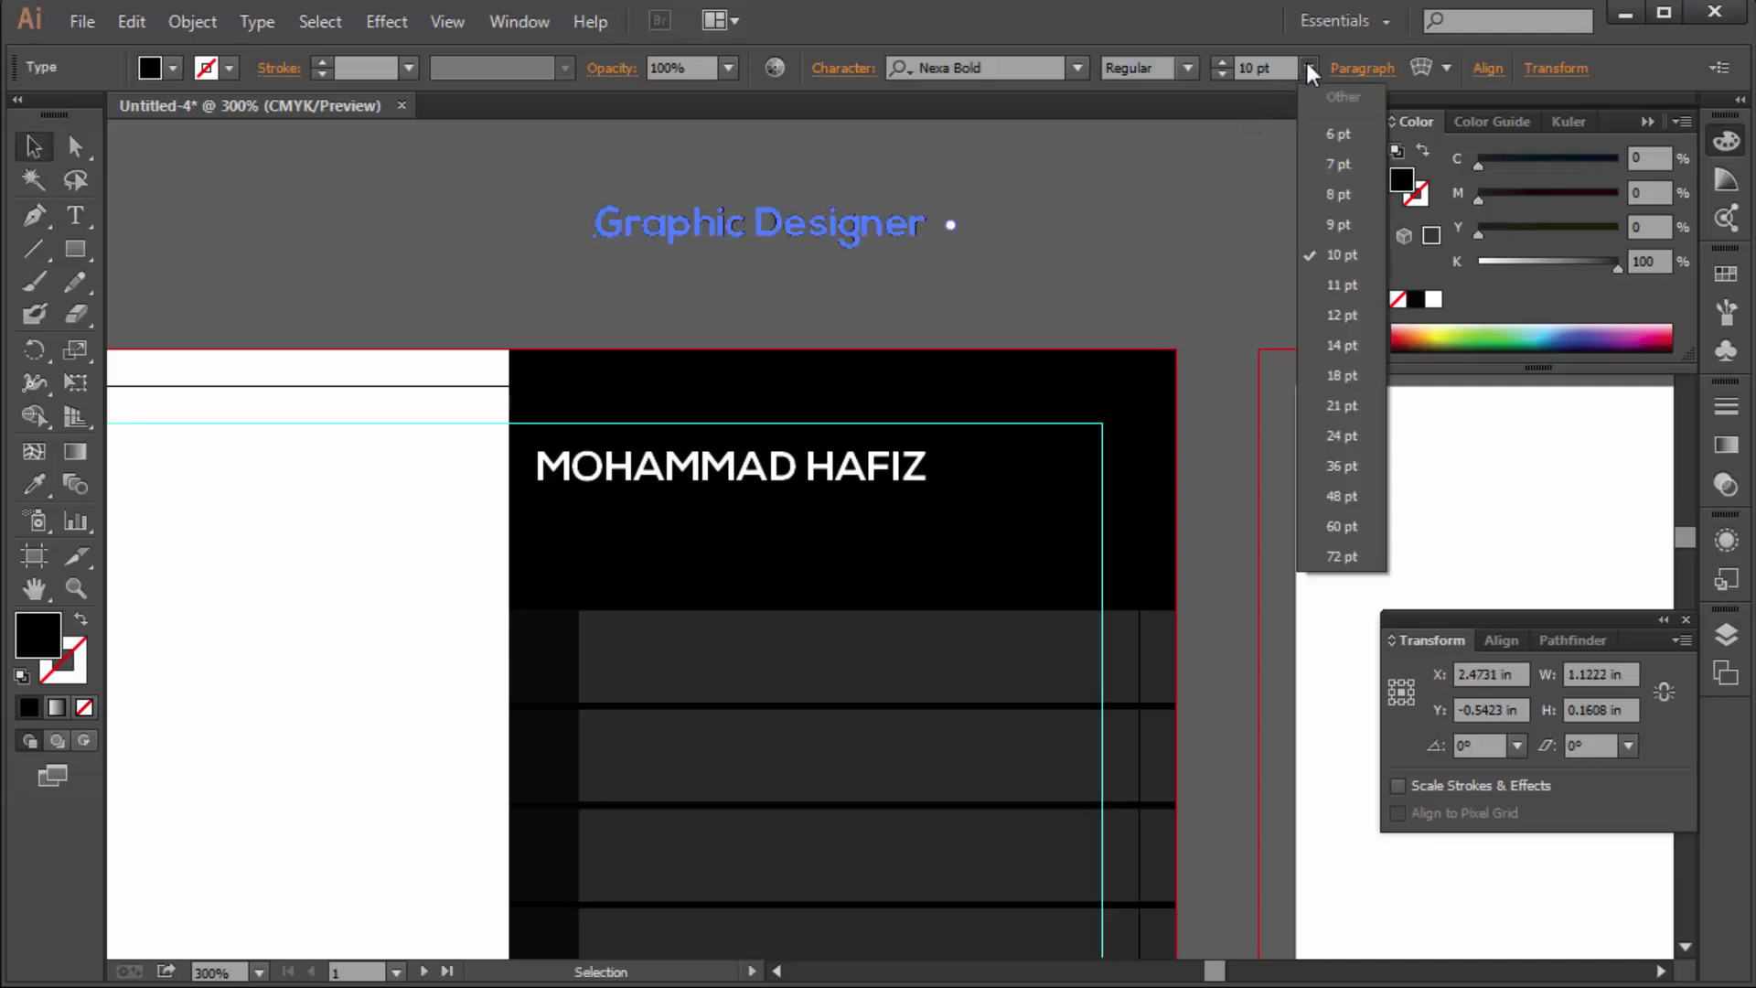
pyautogui.click(1325, 167)
# Place the title in white beneath the name, then shift both lines down together
pyautogui.moveTo(750, 234)
pyautogui.mouseDown()
pyautogui.moveTo(776, 468)
pyautogui.moveTo(869, 499)
pyautogui.mouseUp()
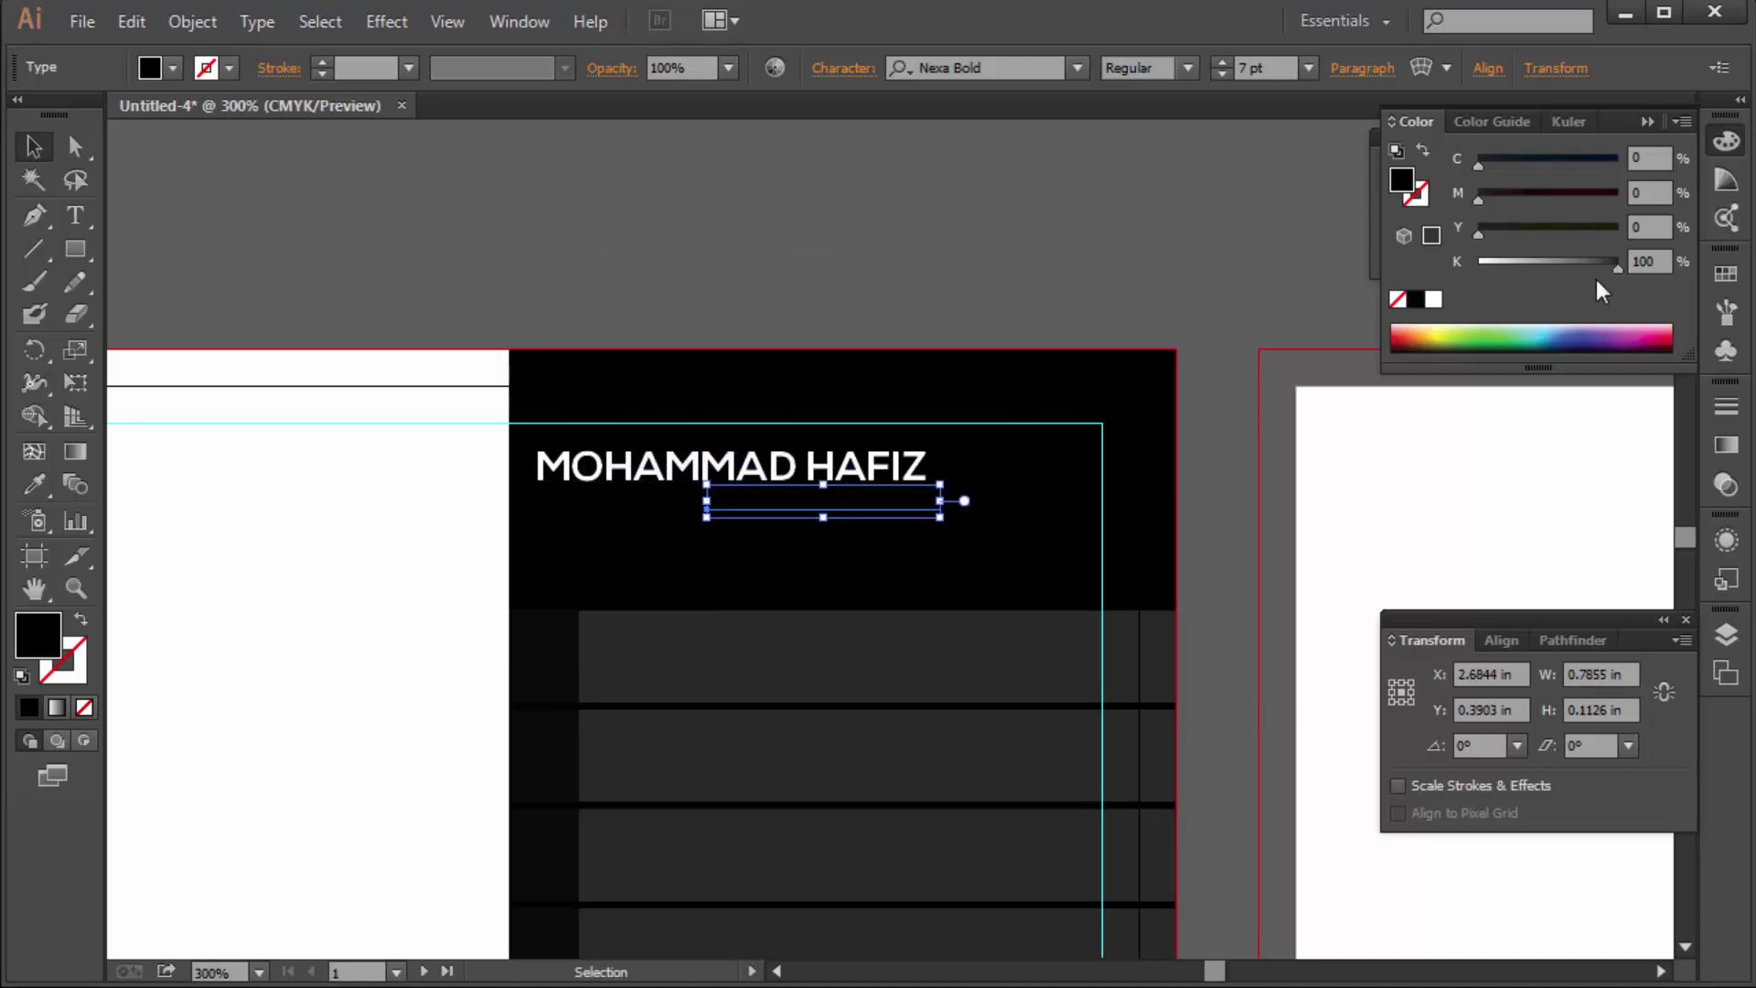
pyautogui.click(1433, 299)
pyautogui.press('Left')
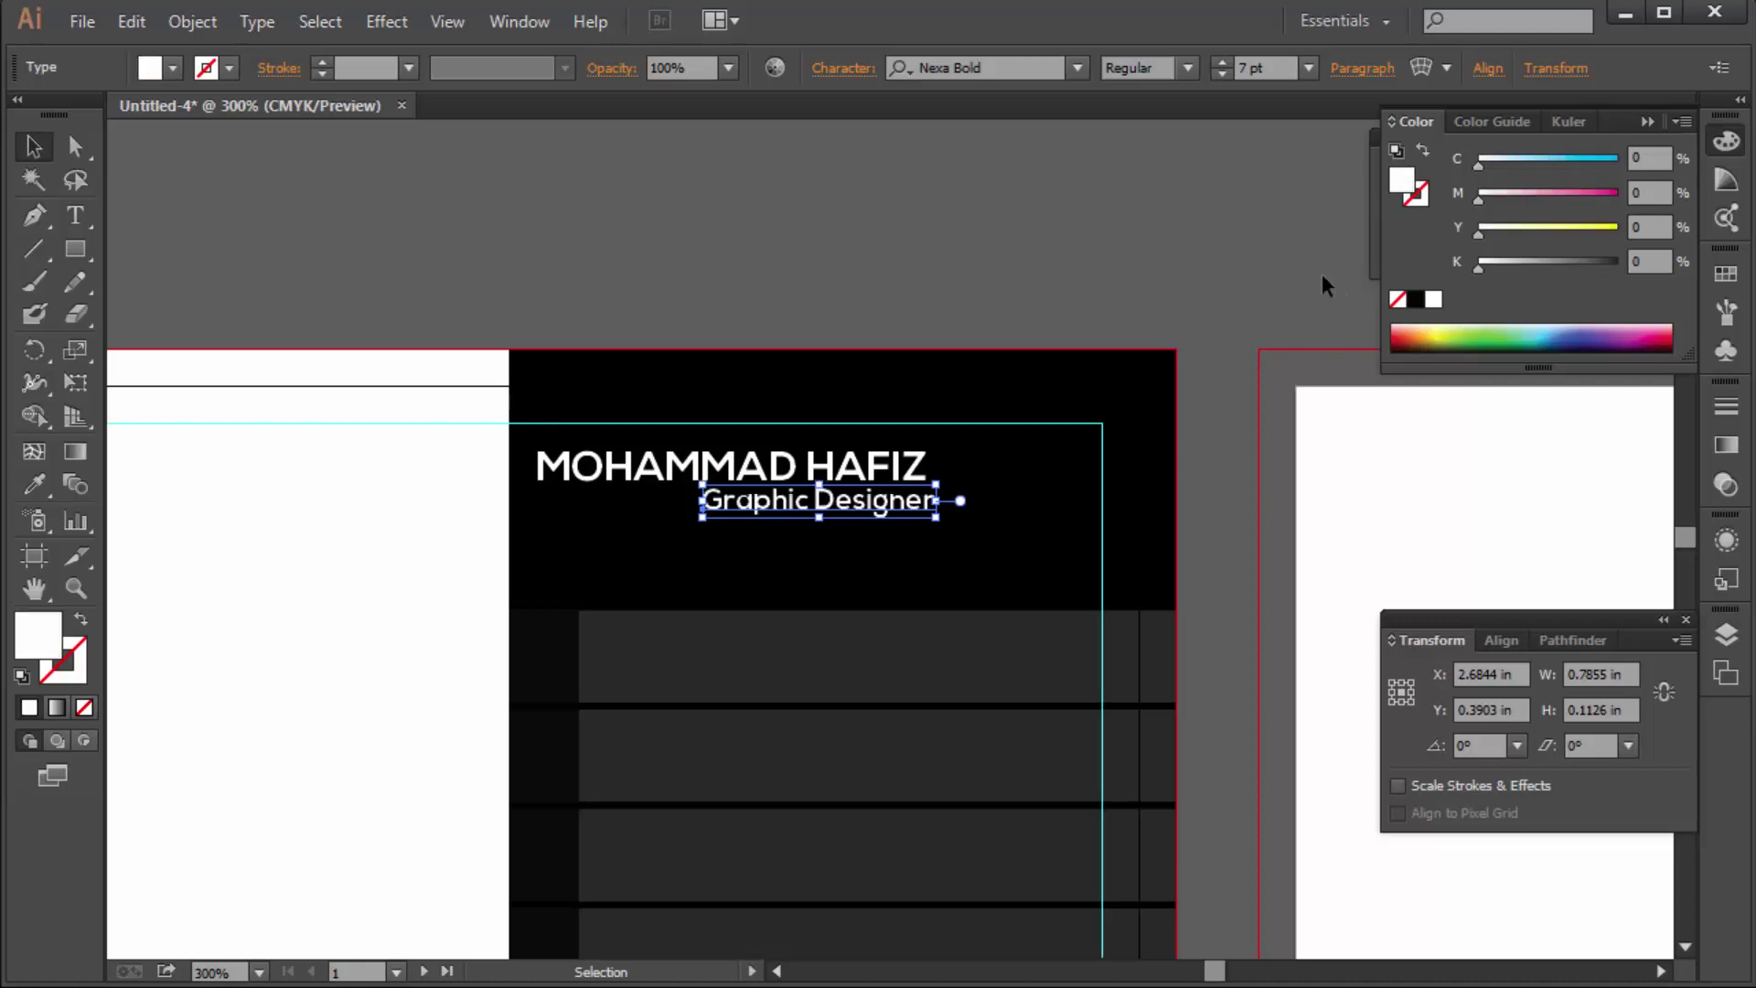
pyautogui.press('Left')
pyautogui.press('Left')
pyautogui.press('Down')
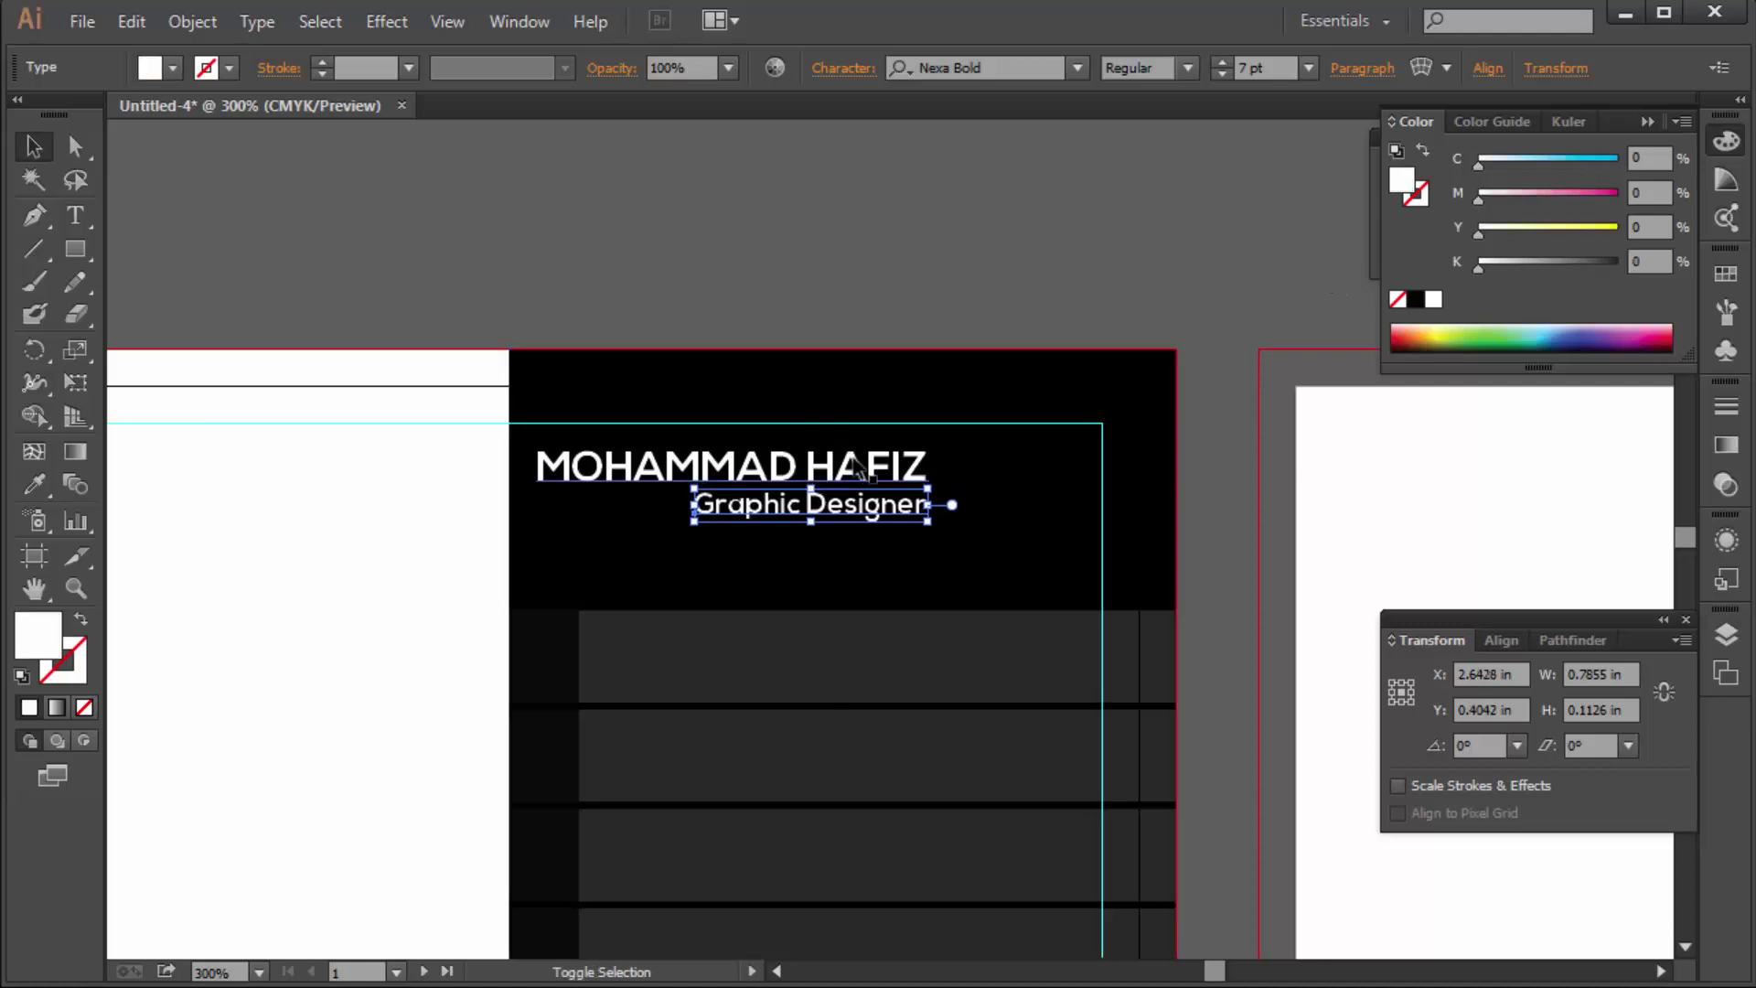
pyautogui.keyDown('shift'); pyautogui.click(868, 468); pyautogui.keyUp('shift')
pyautogui.moveTo(867, 470); pyautogui.dragTo(869, 485)
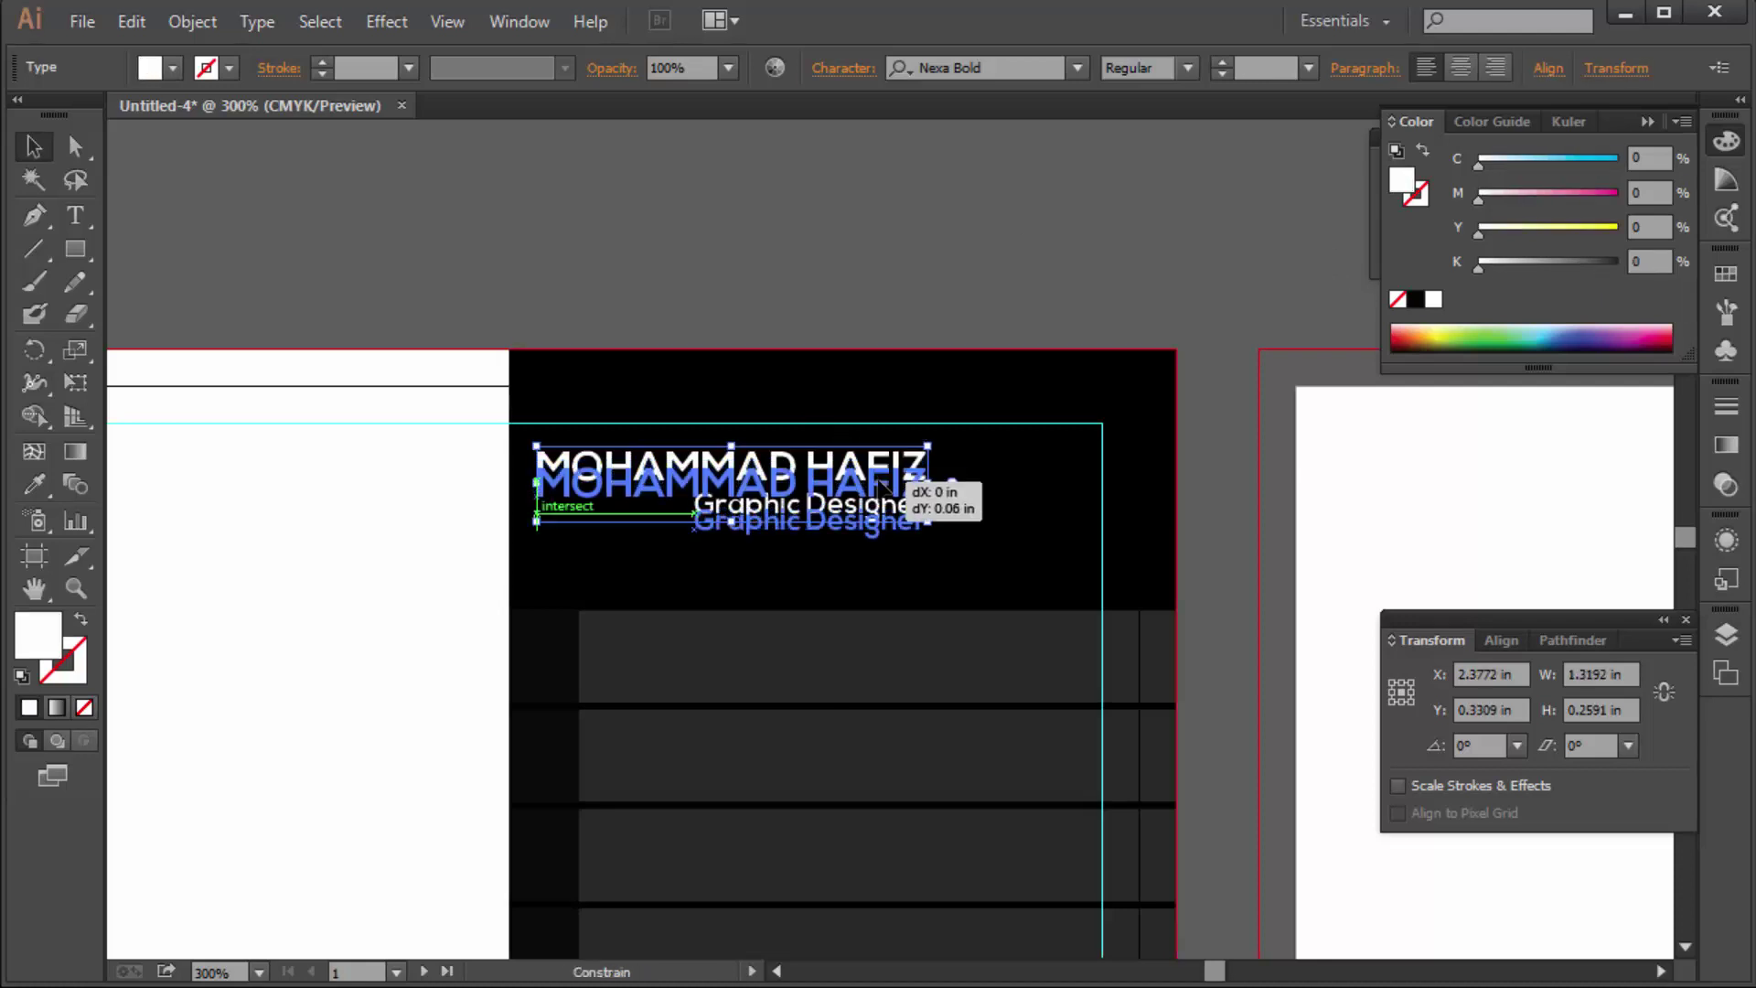
pyautogui.click(884, 231)
# Turn the name text lime green (C35 Y100)
pyautogui.click(805, 482)
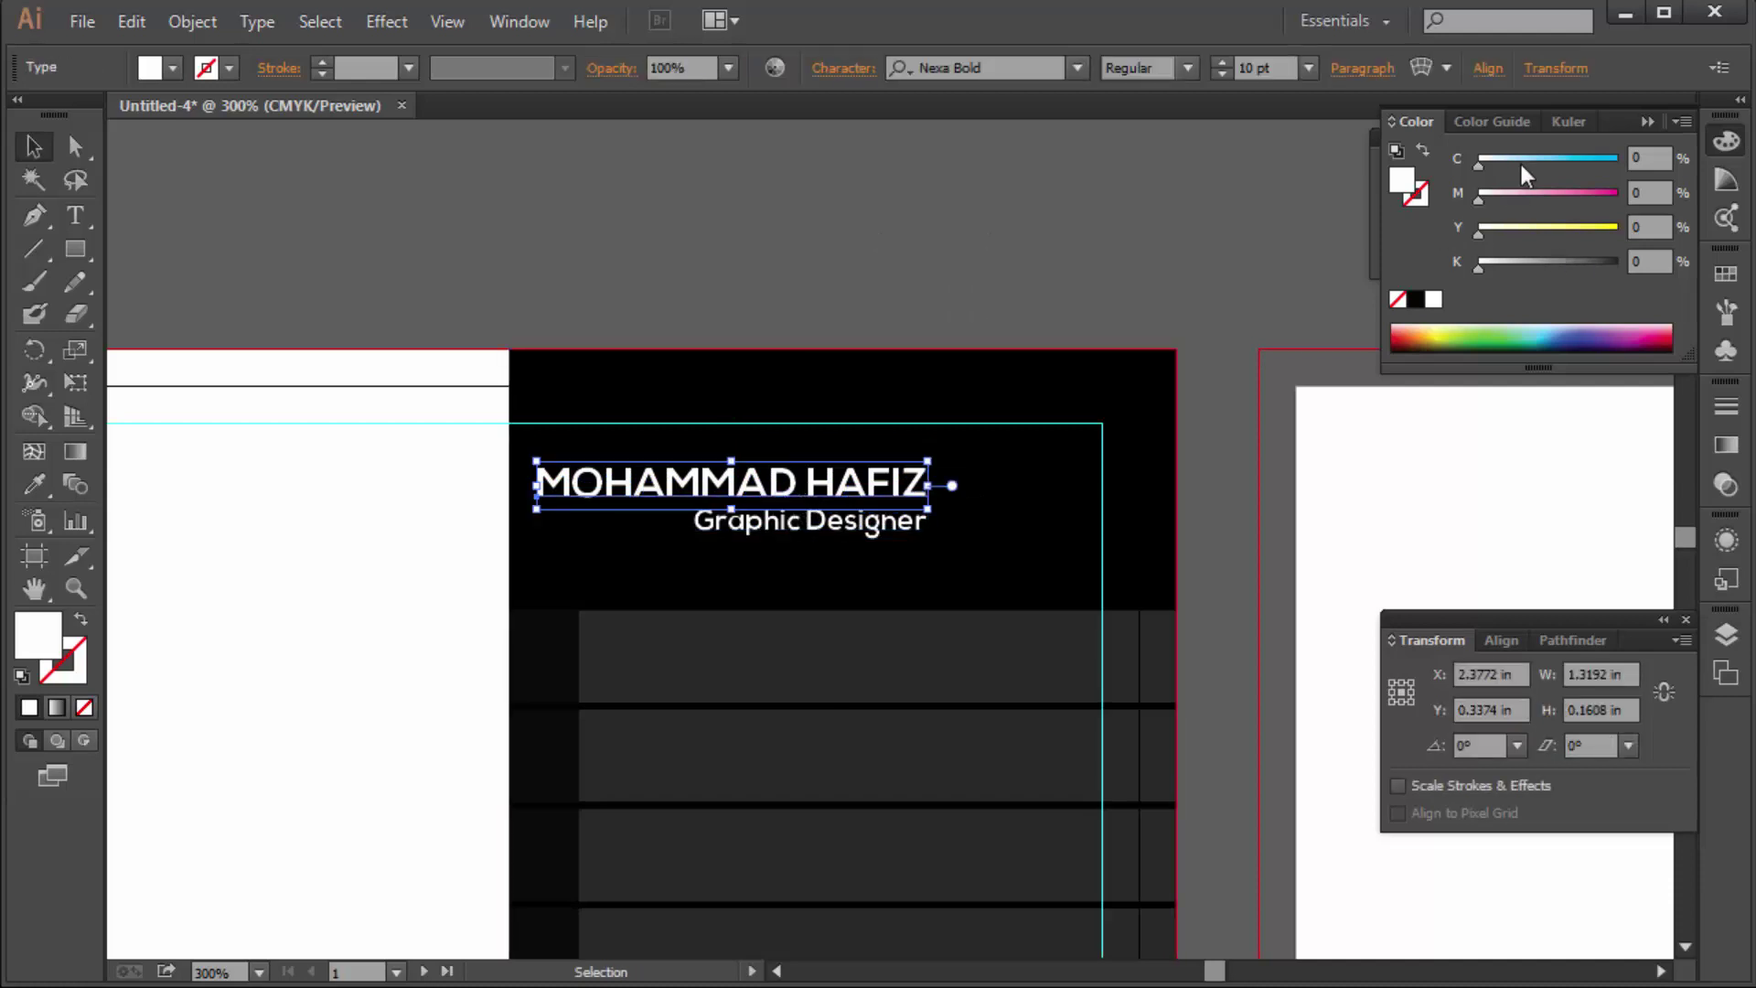
pyautogui.moveTo(1524, 163); pyautogui.dragTo(1538, 162)
pyautogui.moveTo(1552, 227); pyautogui.dragTo(1620, 232)
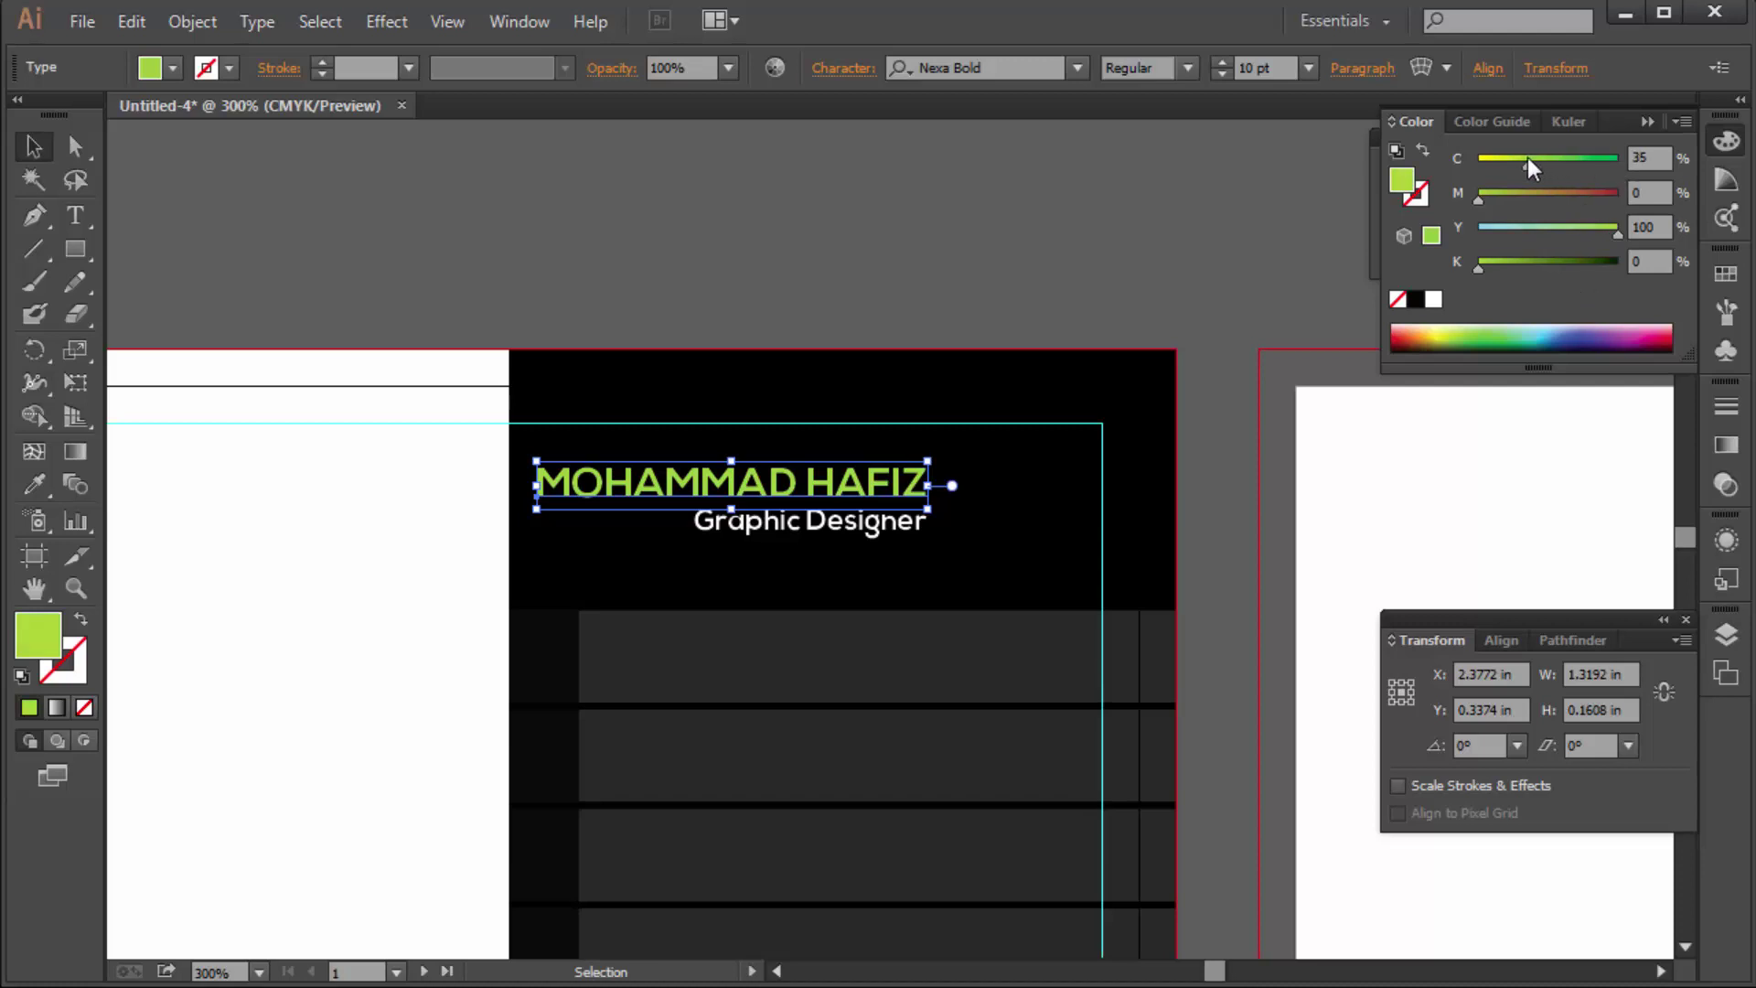
pyautogui.click(878, 220)
pyautogui.scroll(-2, 851, 311)
pyautogui.scroll(-2, 828, 402)
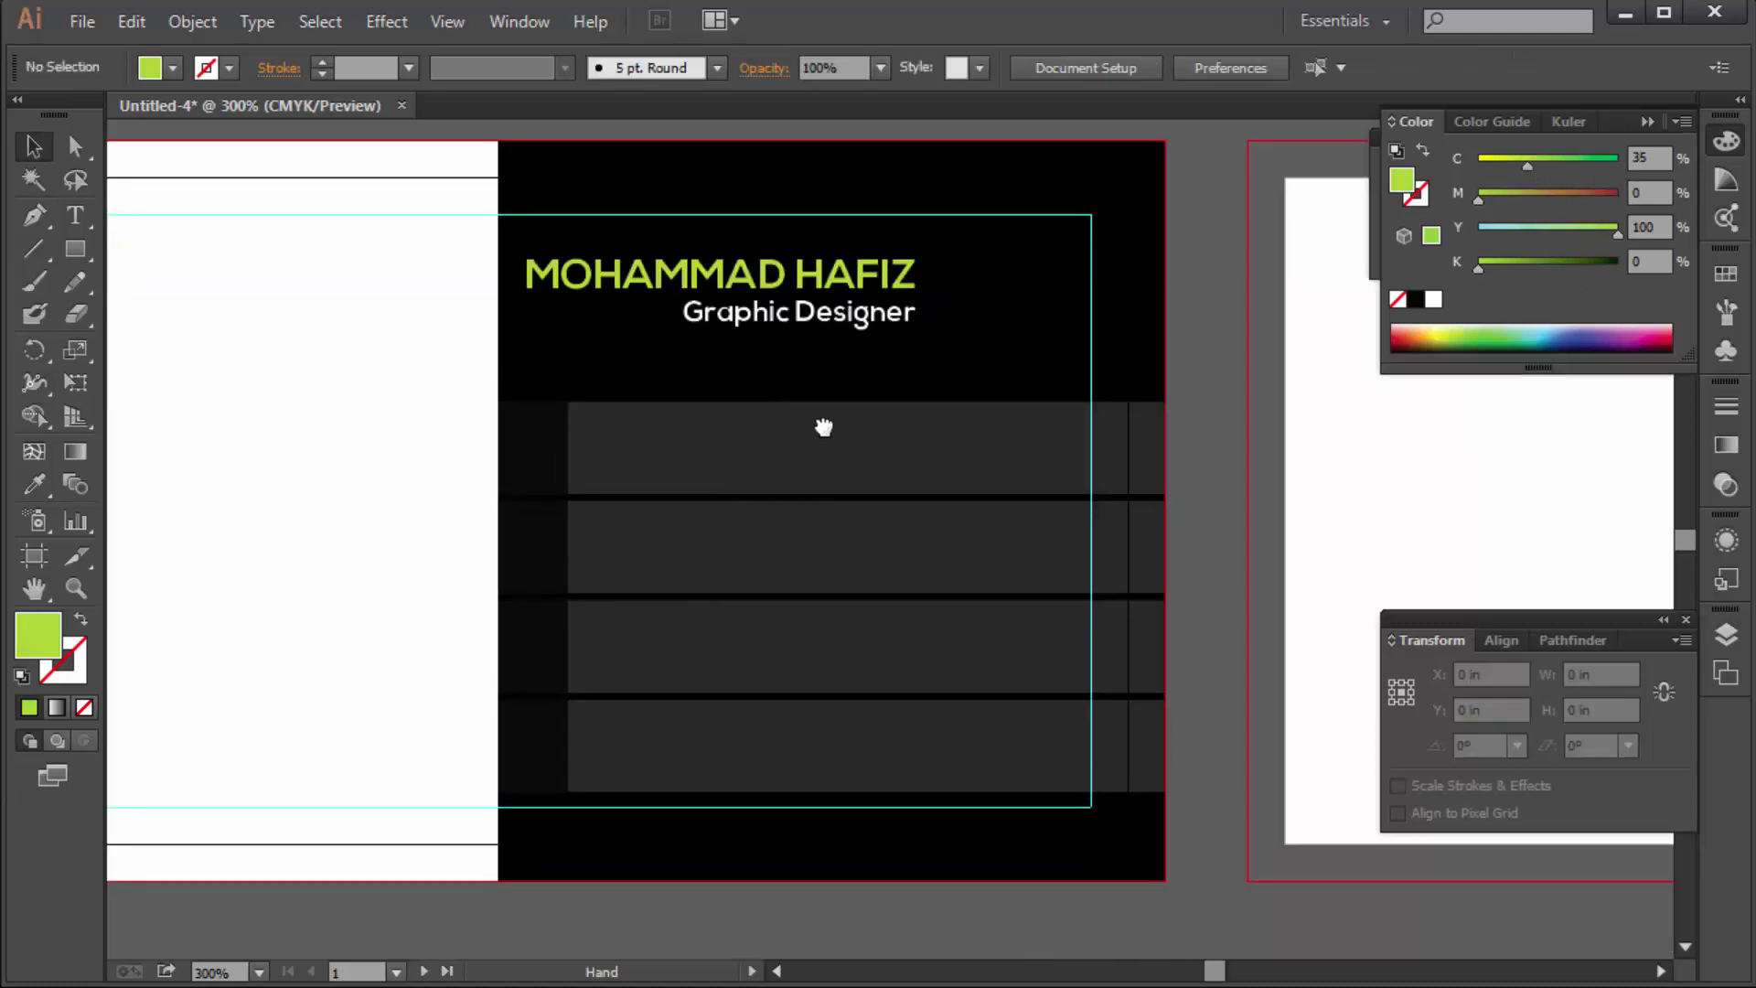
pyautogui.scroll(-1, 823, 427)
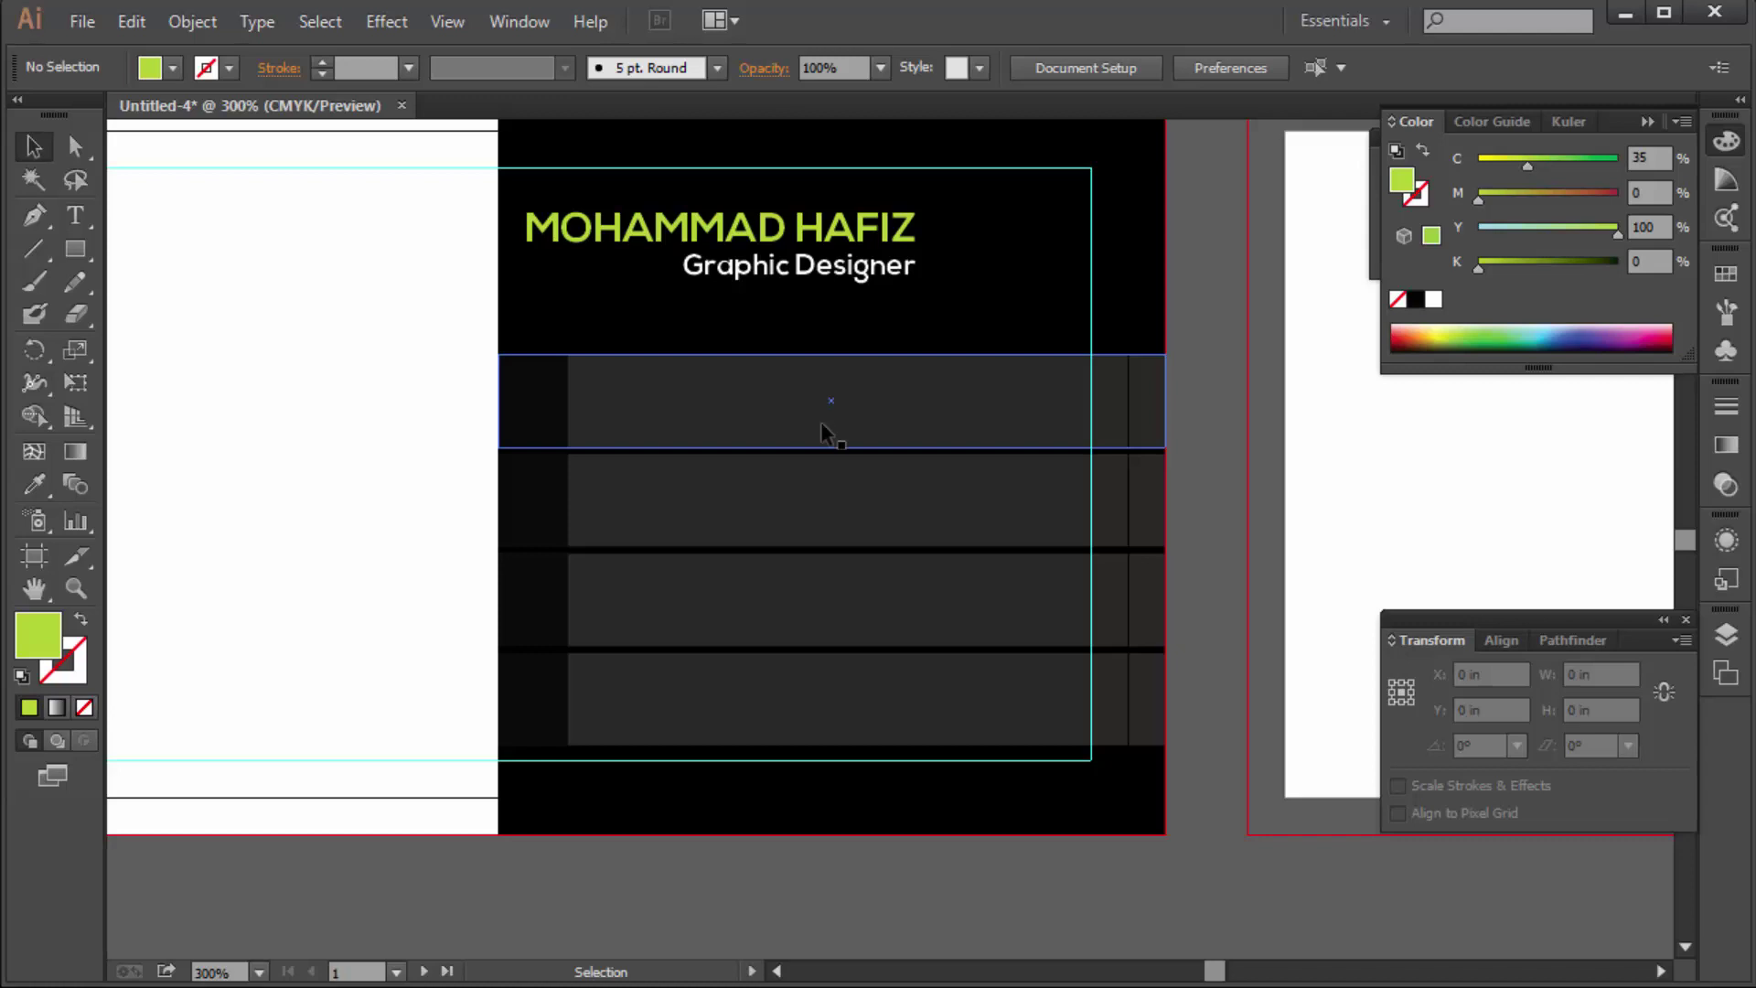
# Copy the title into the first band and retype it as the city and street address
pyautogui.click(828, 284)
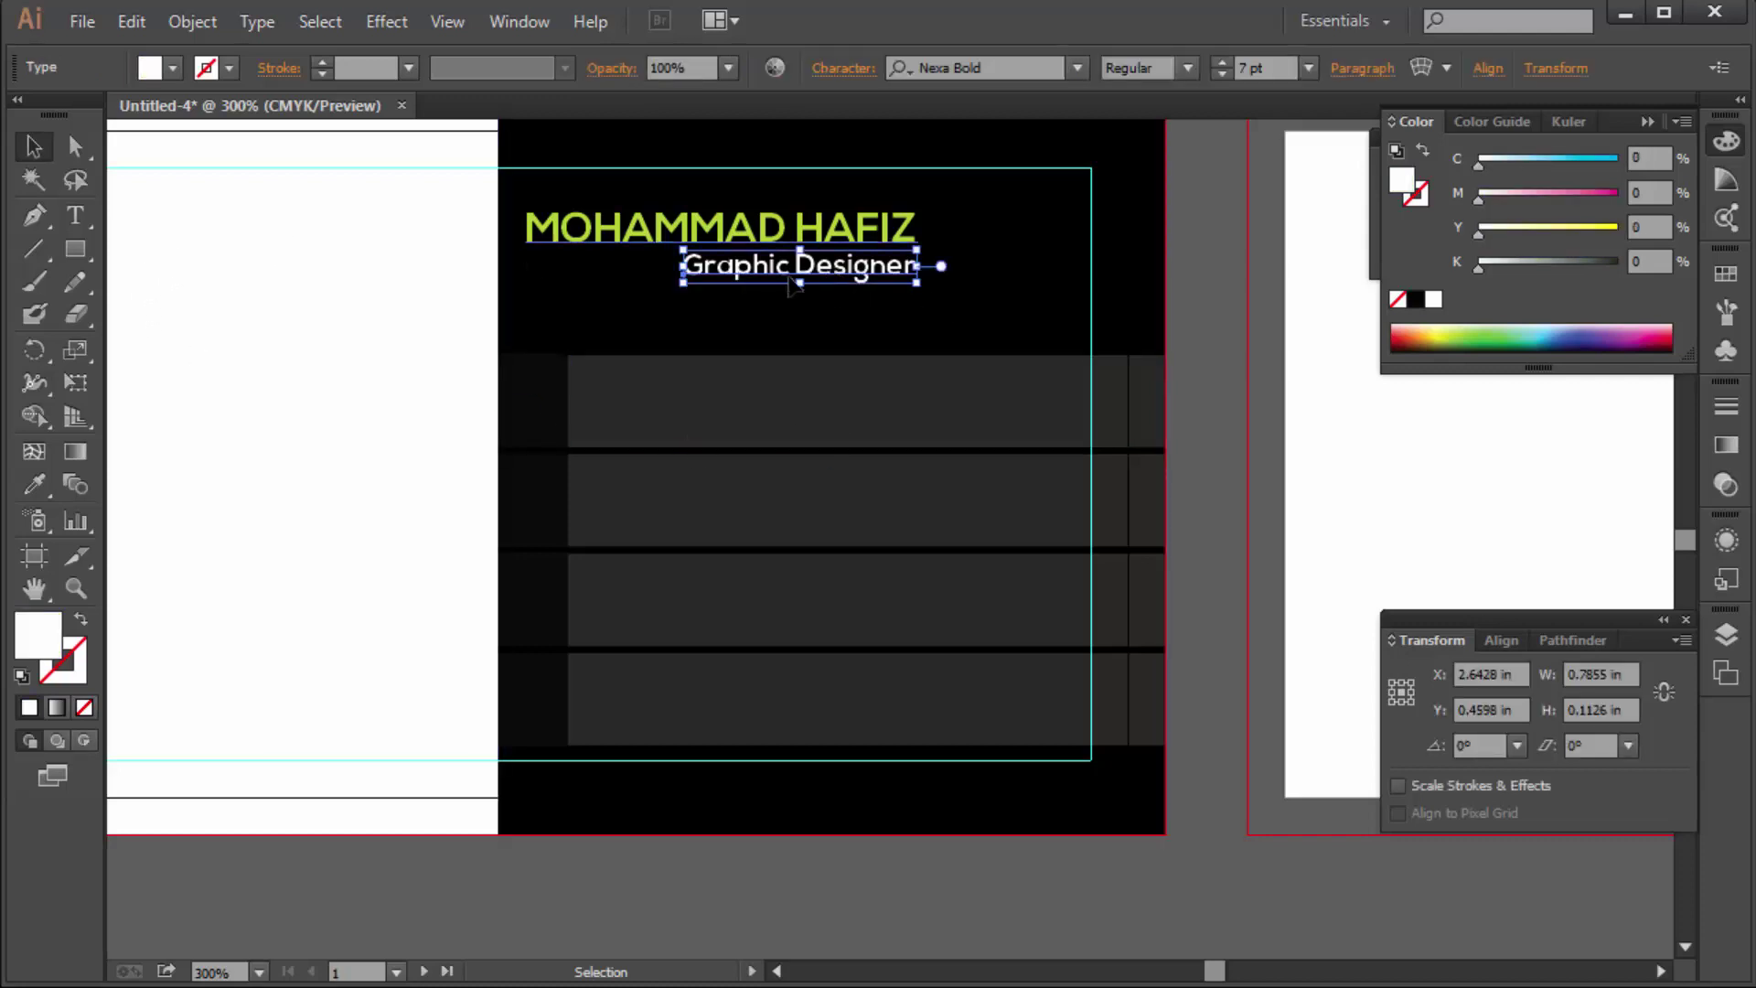
pyautogui.keyDown('alt'); pyautogui.moveTo(802, 284); pyautogui.dragTo(718, 400); pyautogui.keyUp('alt')
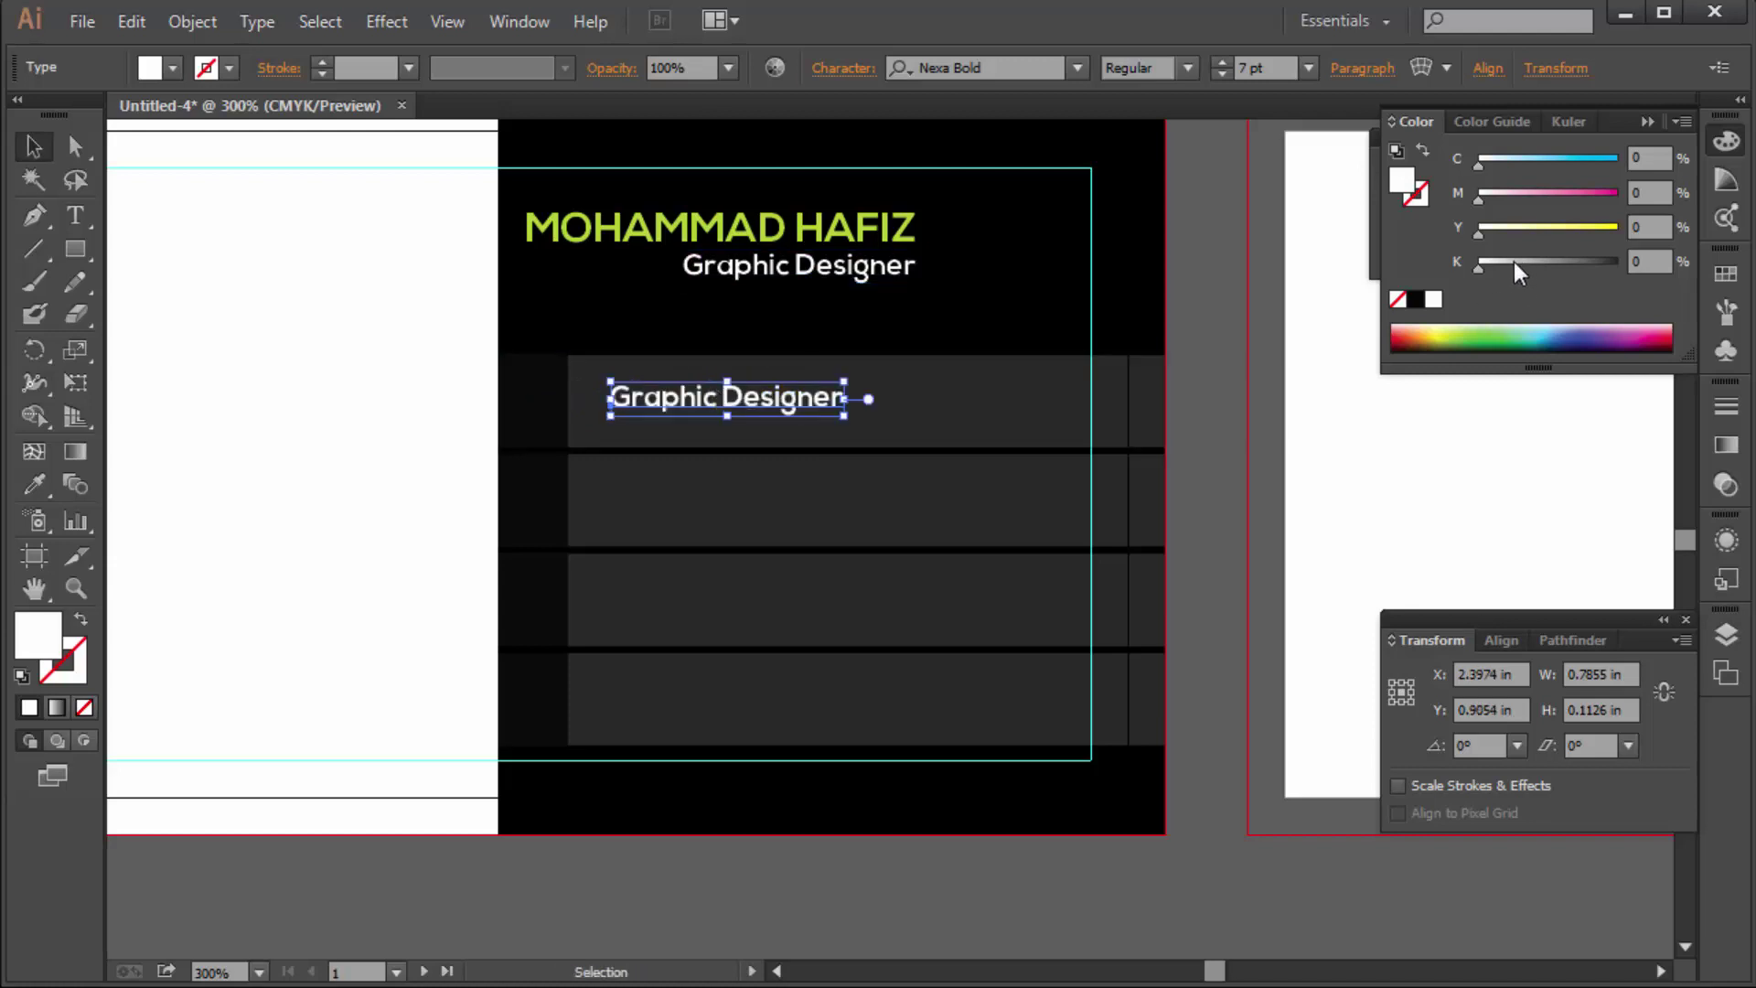
pyautogui.tripleClick(710, 404)
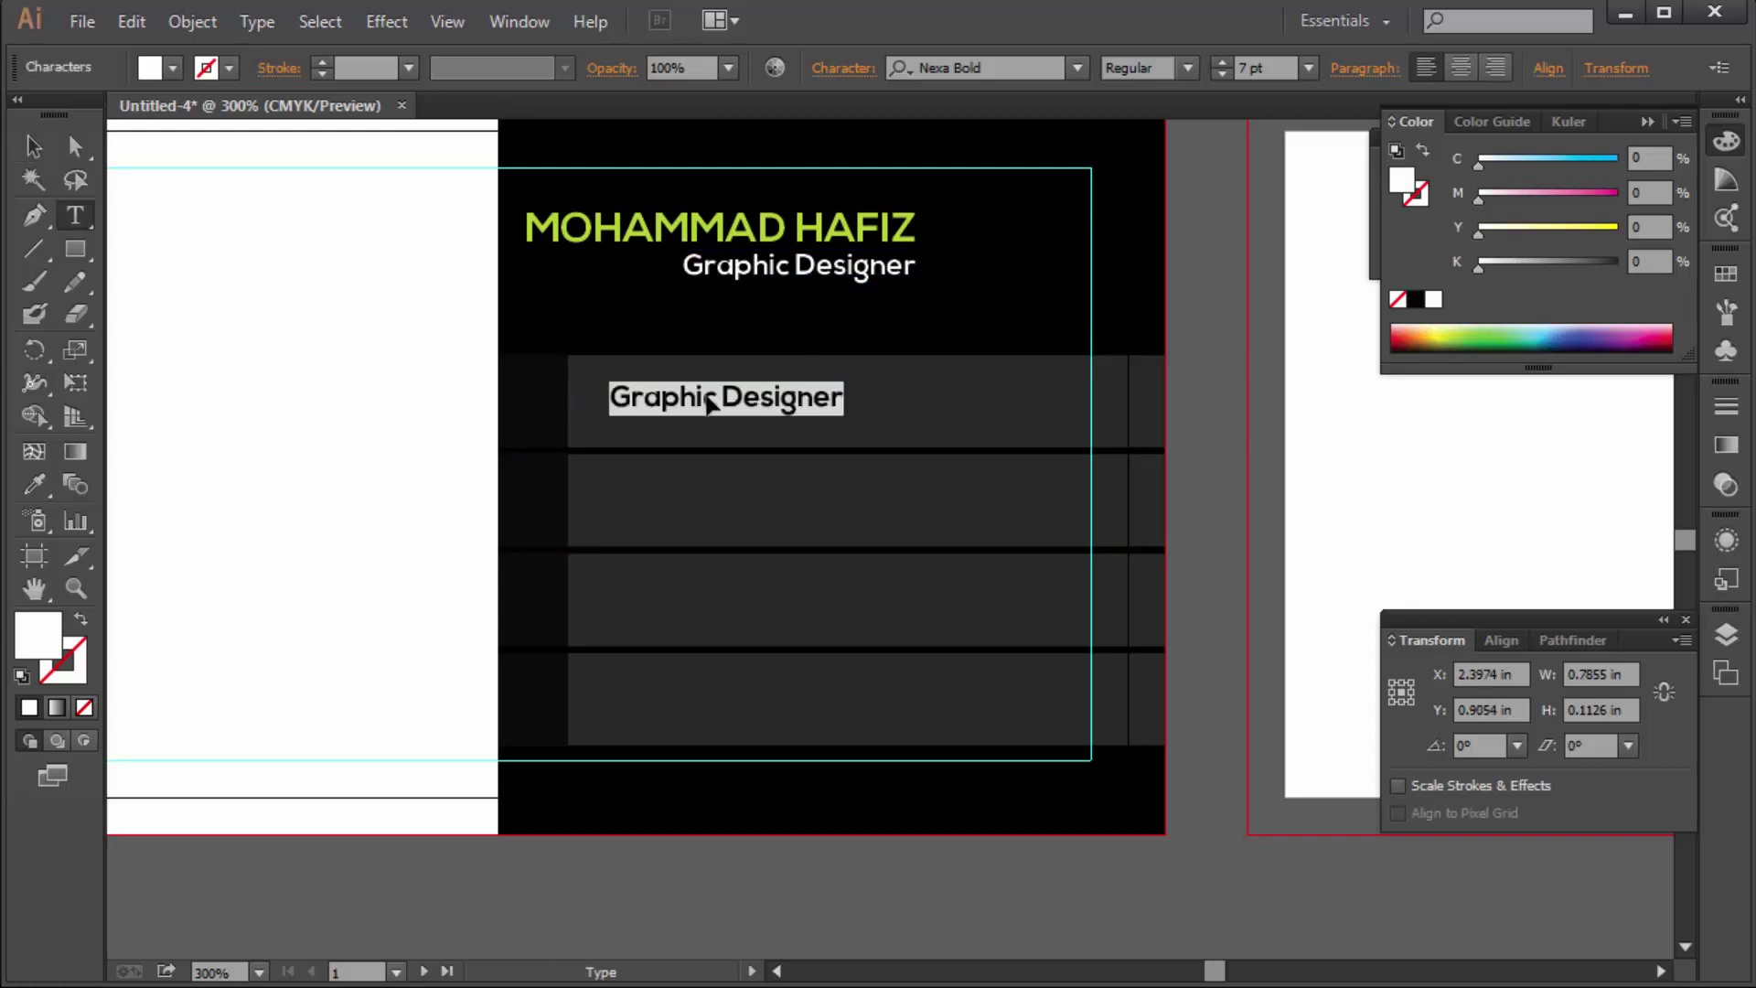
pyautogui.tripleClick(690, 395)
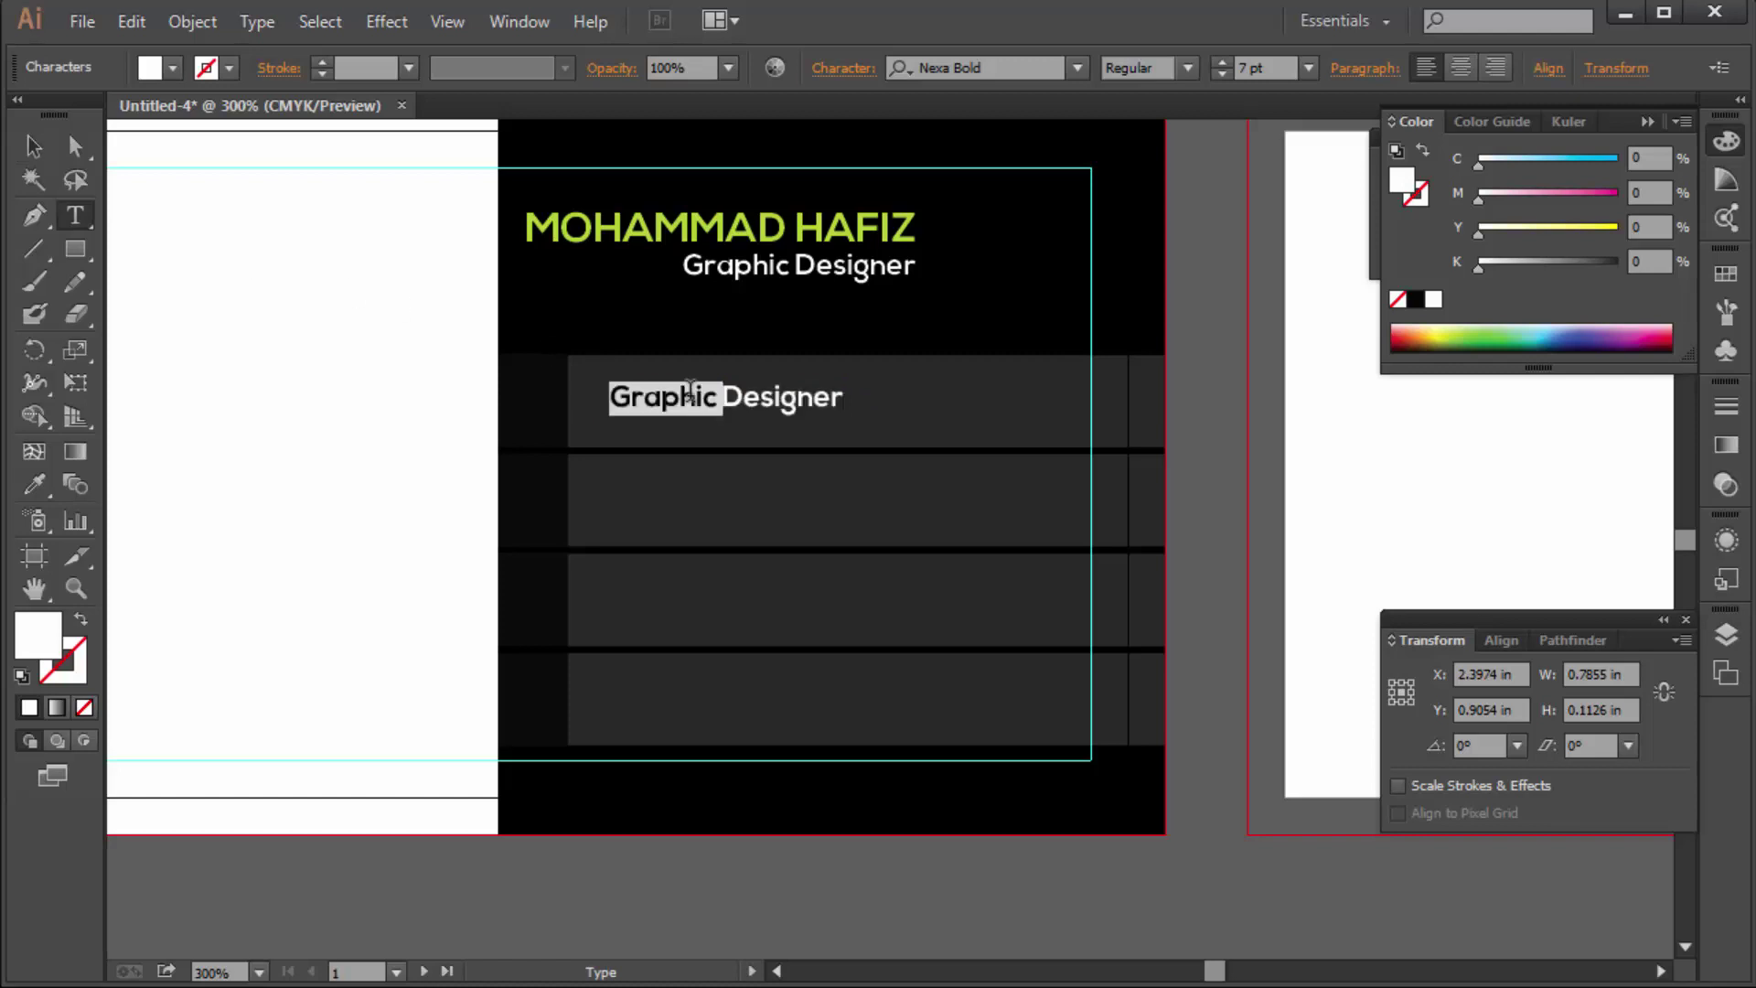
pyautogui.write('Your ')
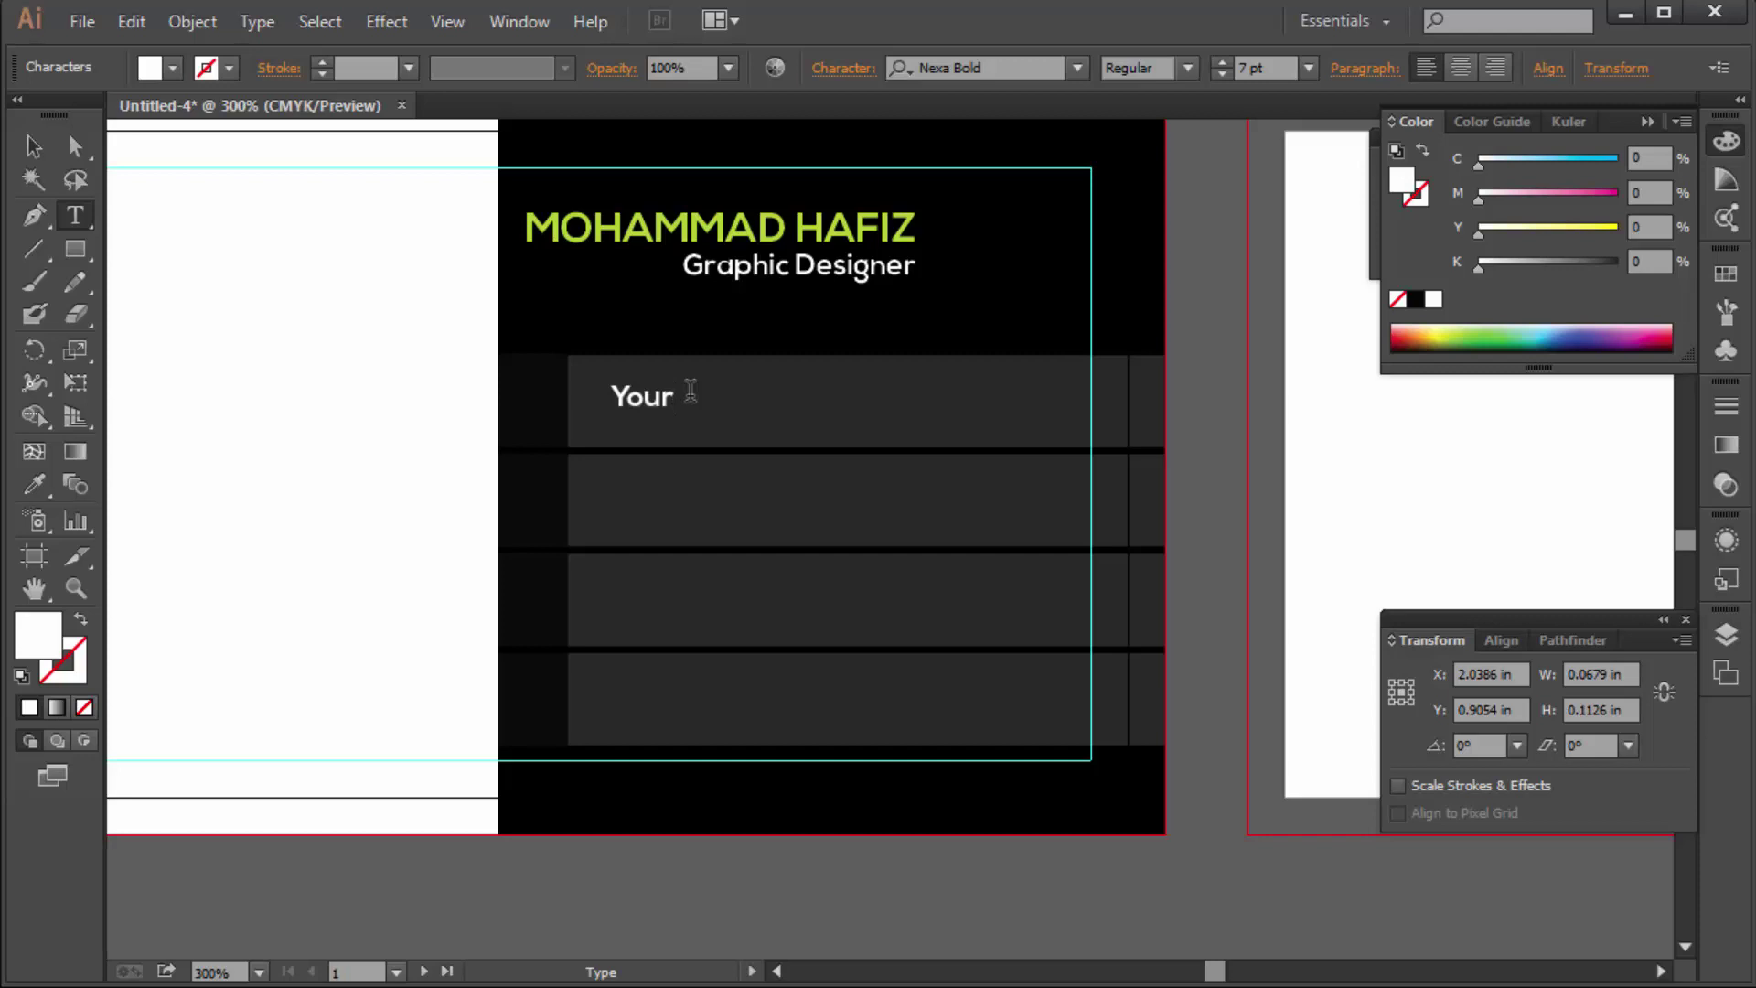
pyautogui.write('City Address,')
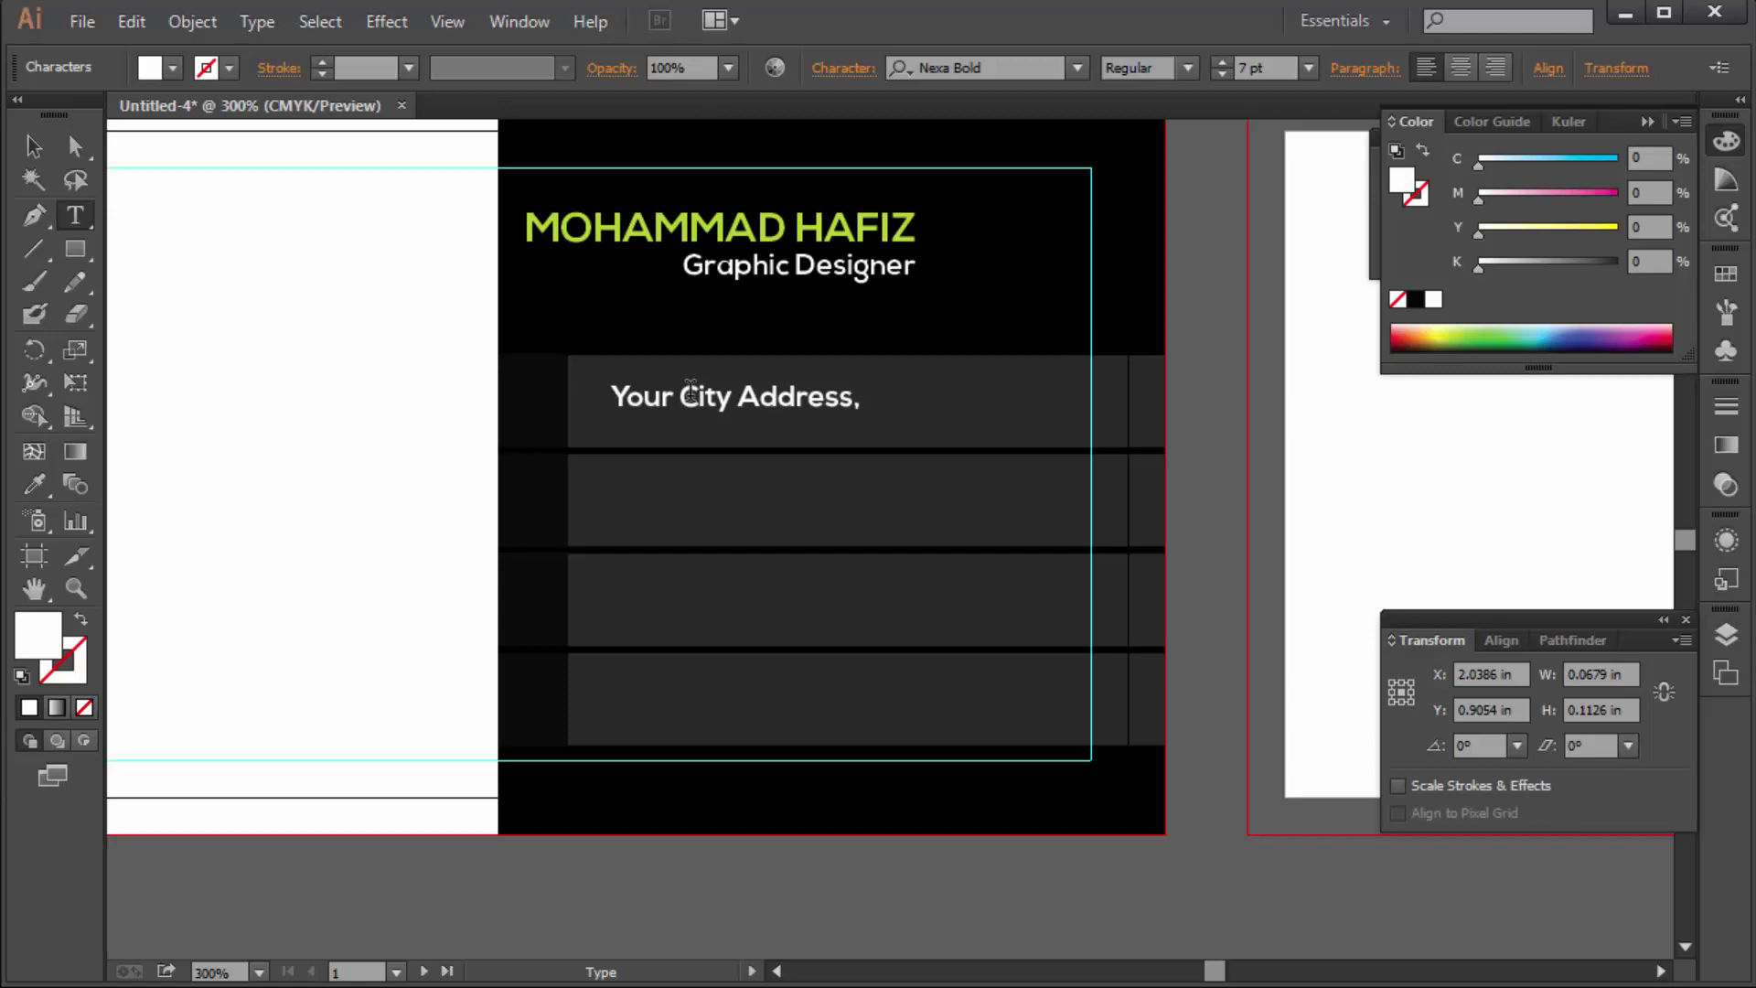
pyautogui.write('Street Location')
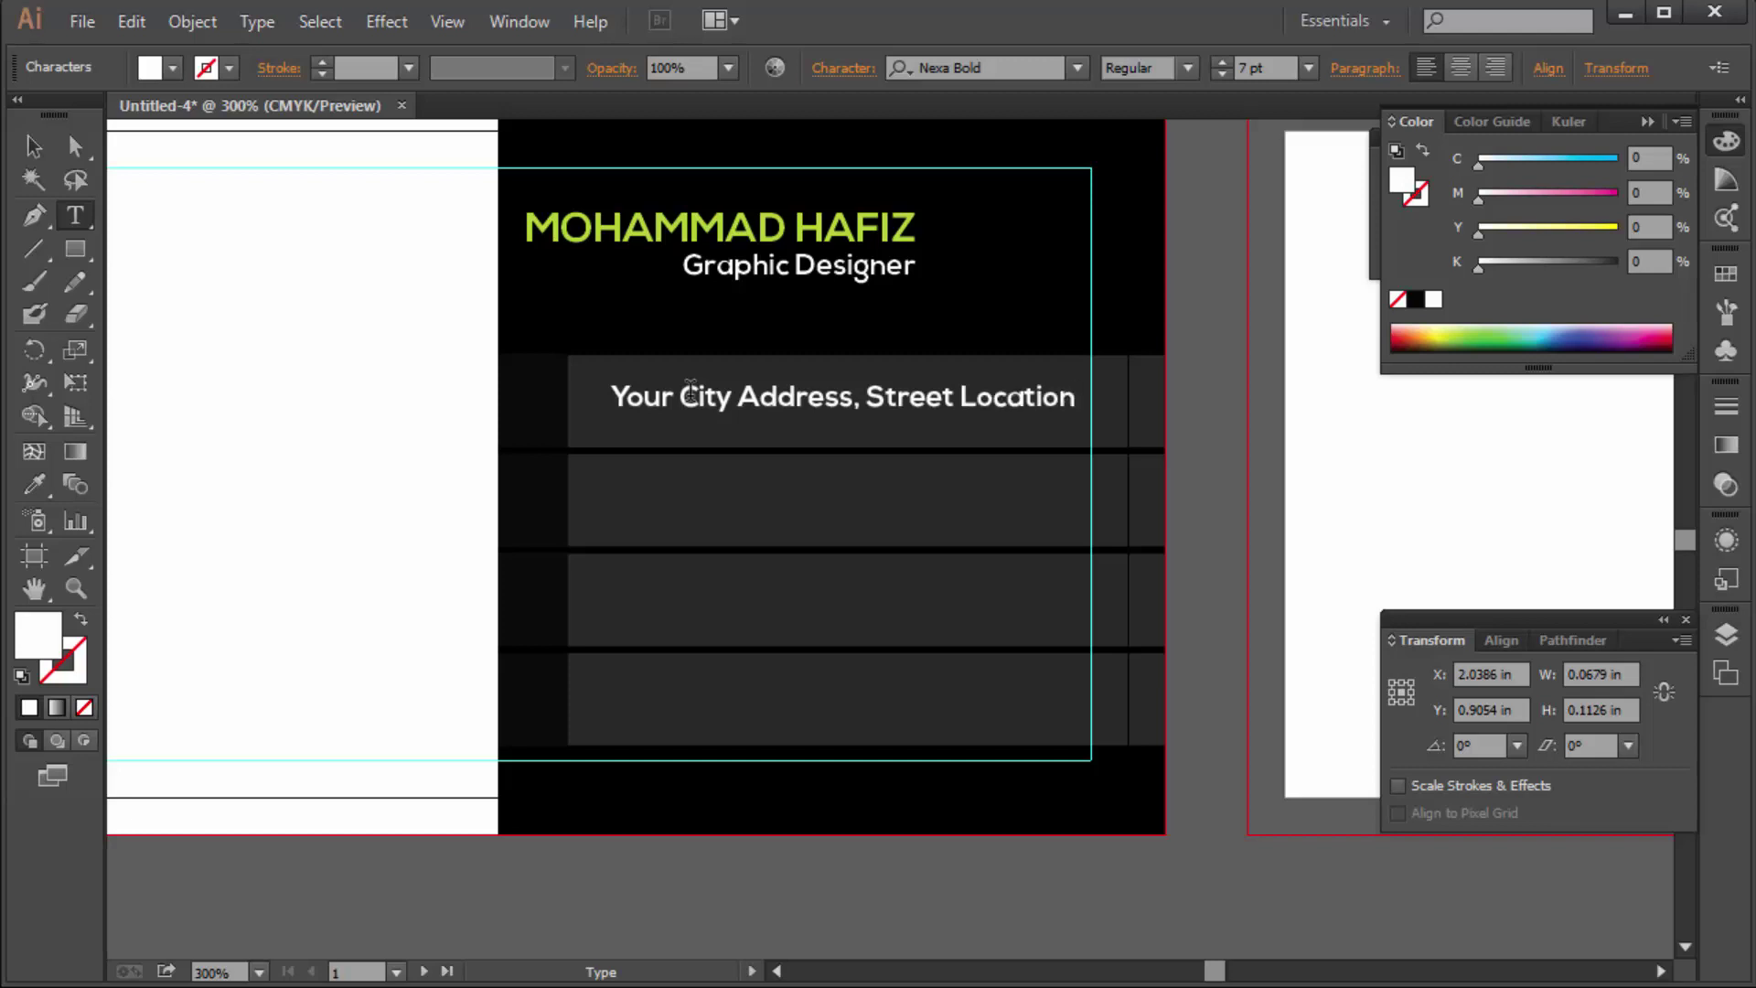
pyautogui.click(36, 147)
pyautogui.moveTo(847, 396); pyautogui.dragTo(831, 410)
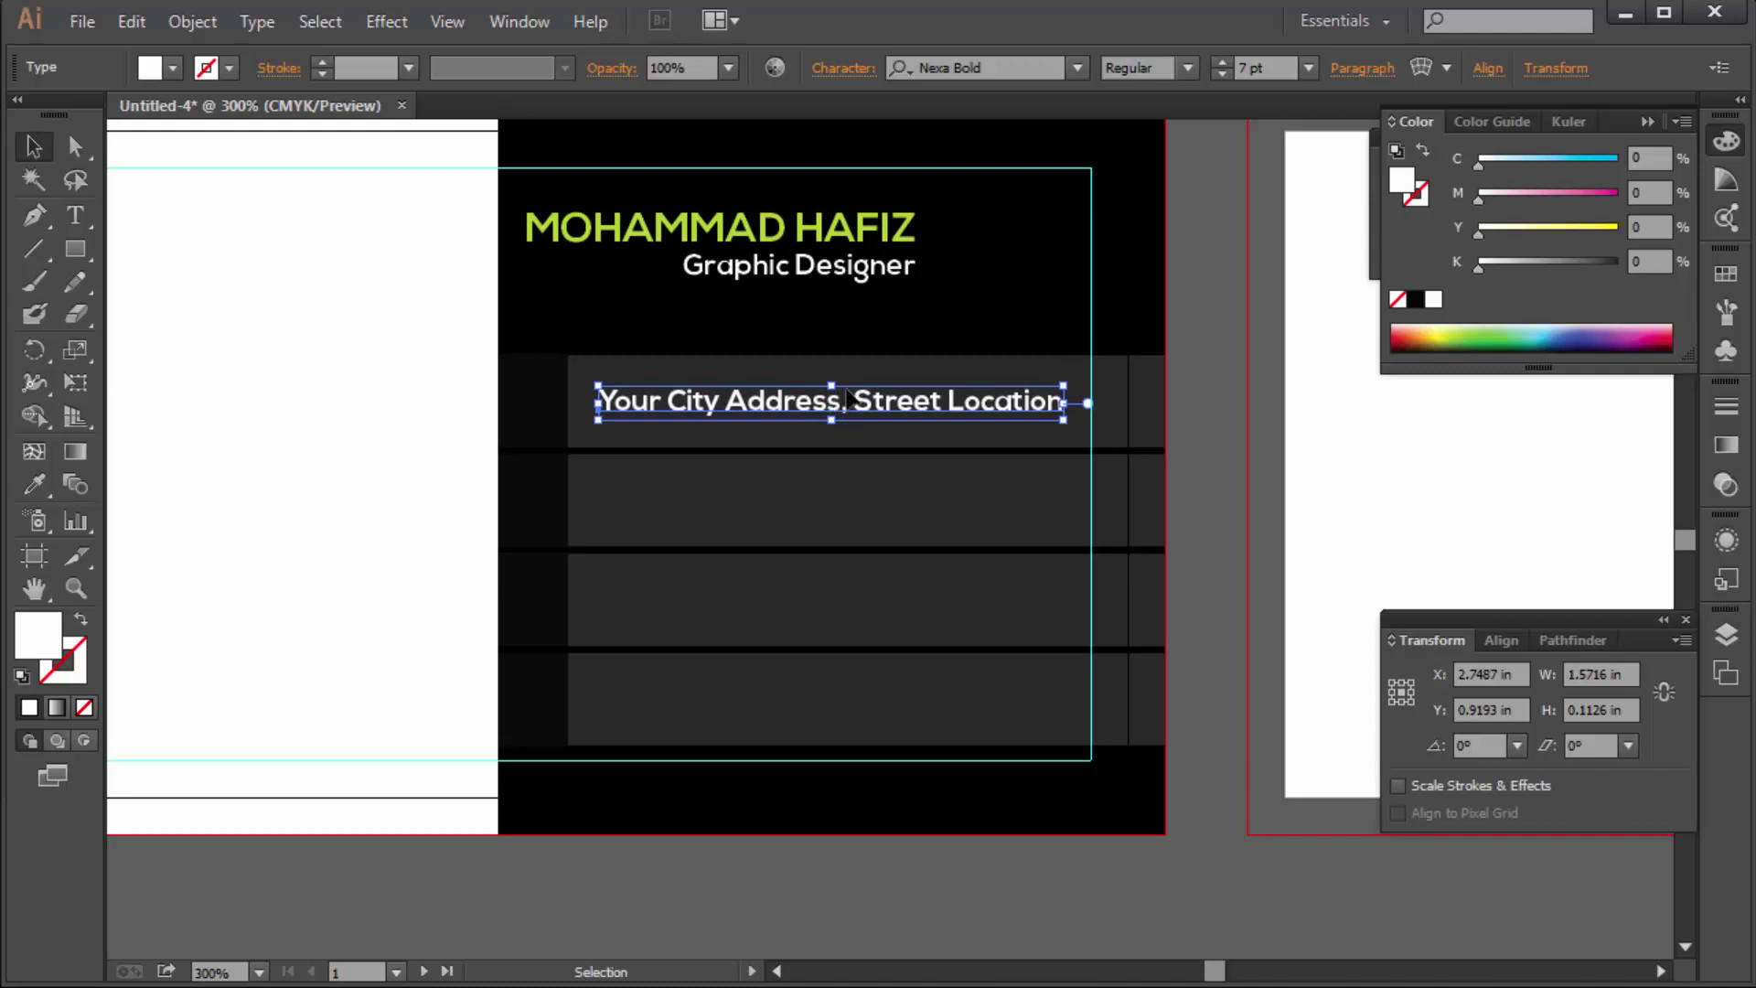
pyautogui.moveTo(867, 407)
pyautogui.mouseDown()
pyautogui.moveTo(874, 508)
pyautogui.moveTo(858, 512)
pyautogui.mouseUp()
pyautogui.press('t')
pyautogui.tripleClick(858, 512)
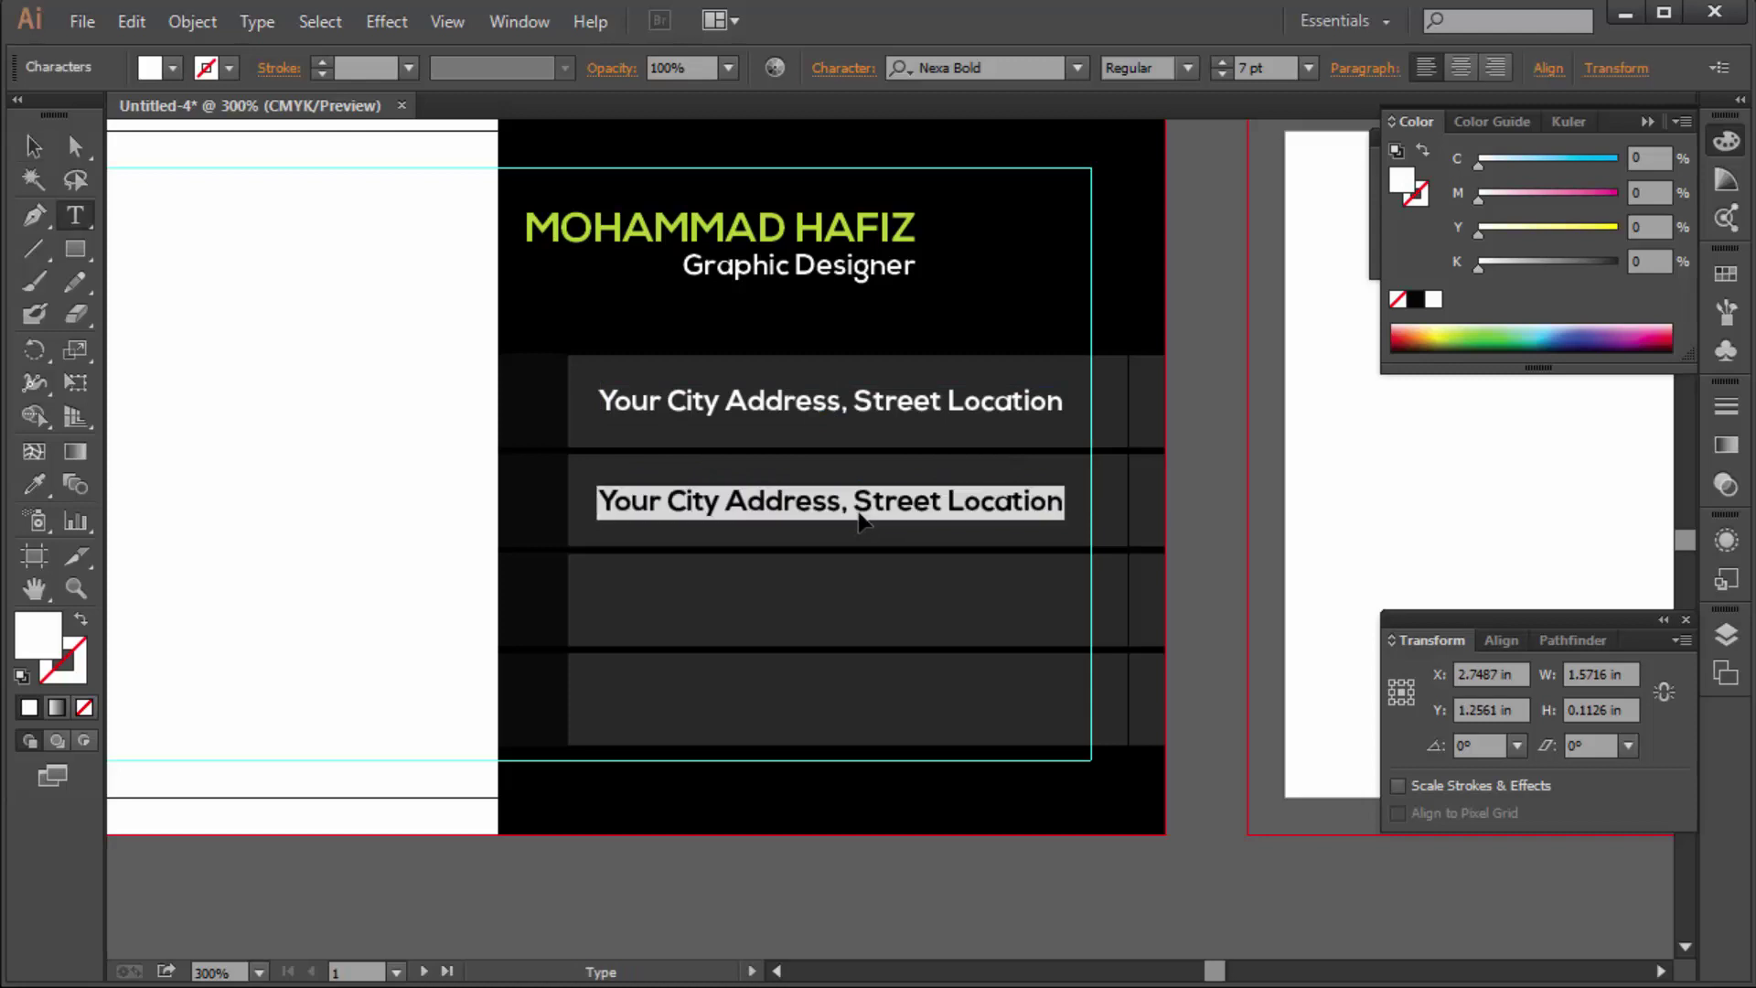
pyautogui.press('BackSpace')
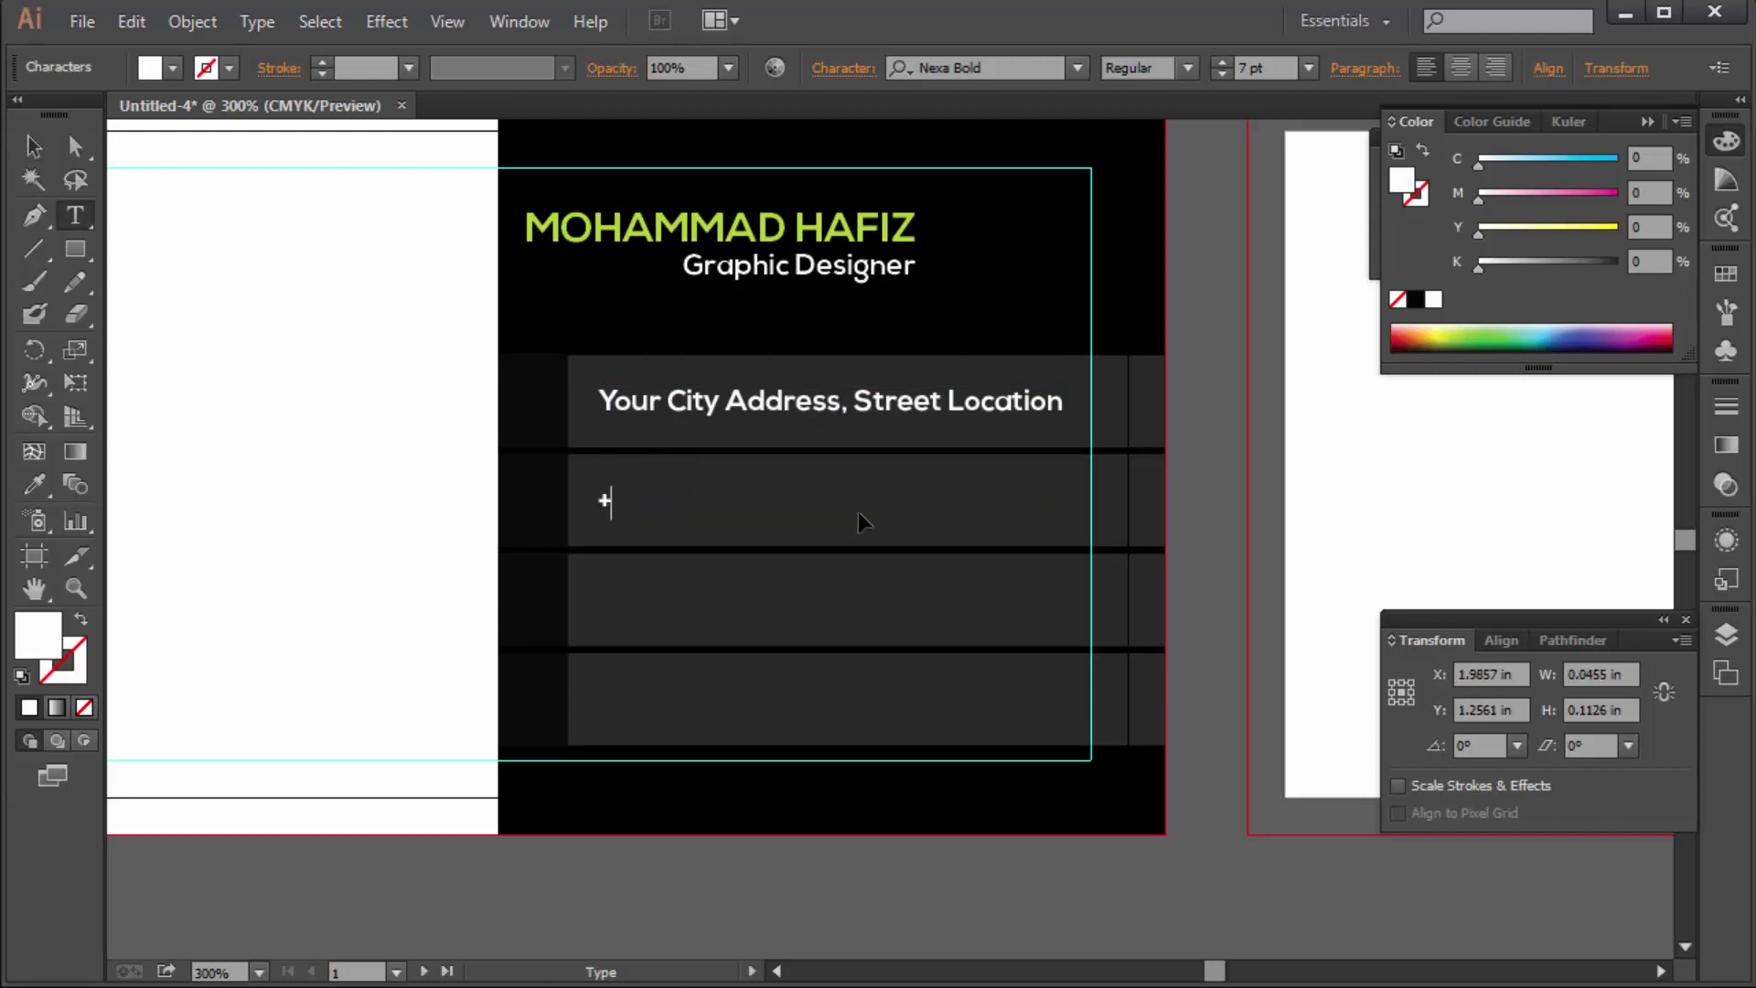
pyautogui.write('123456789')
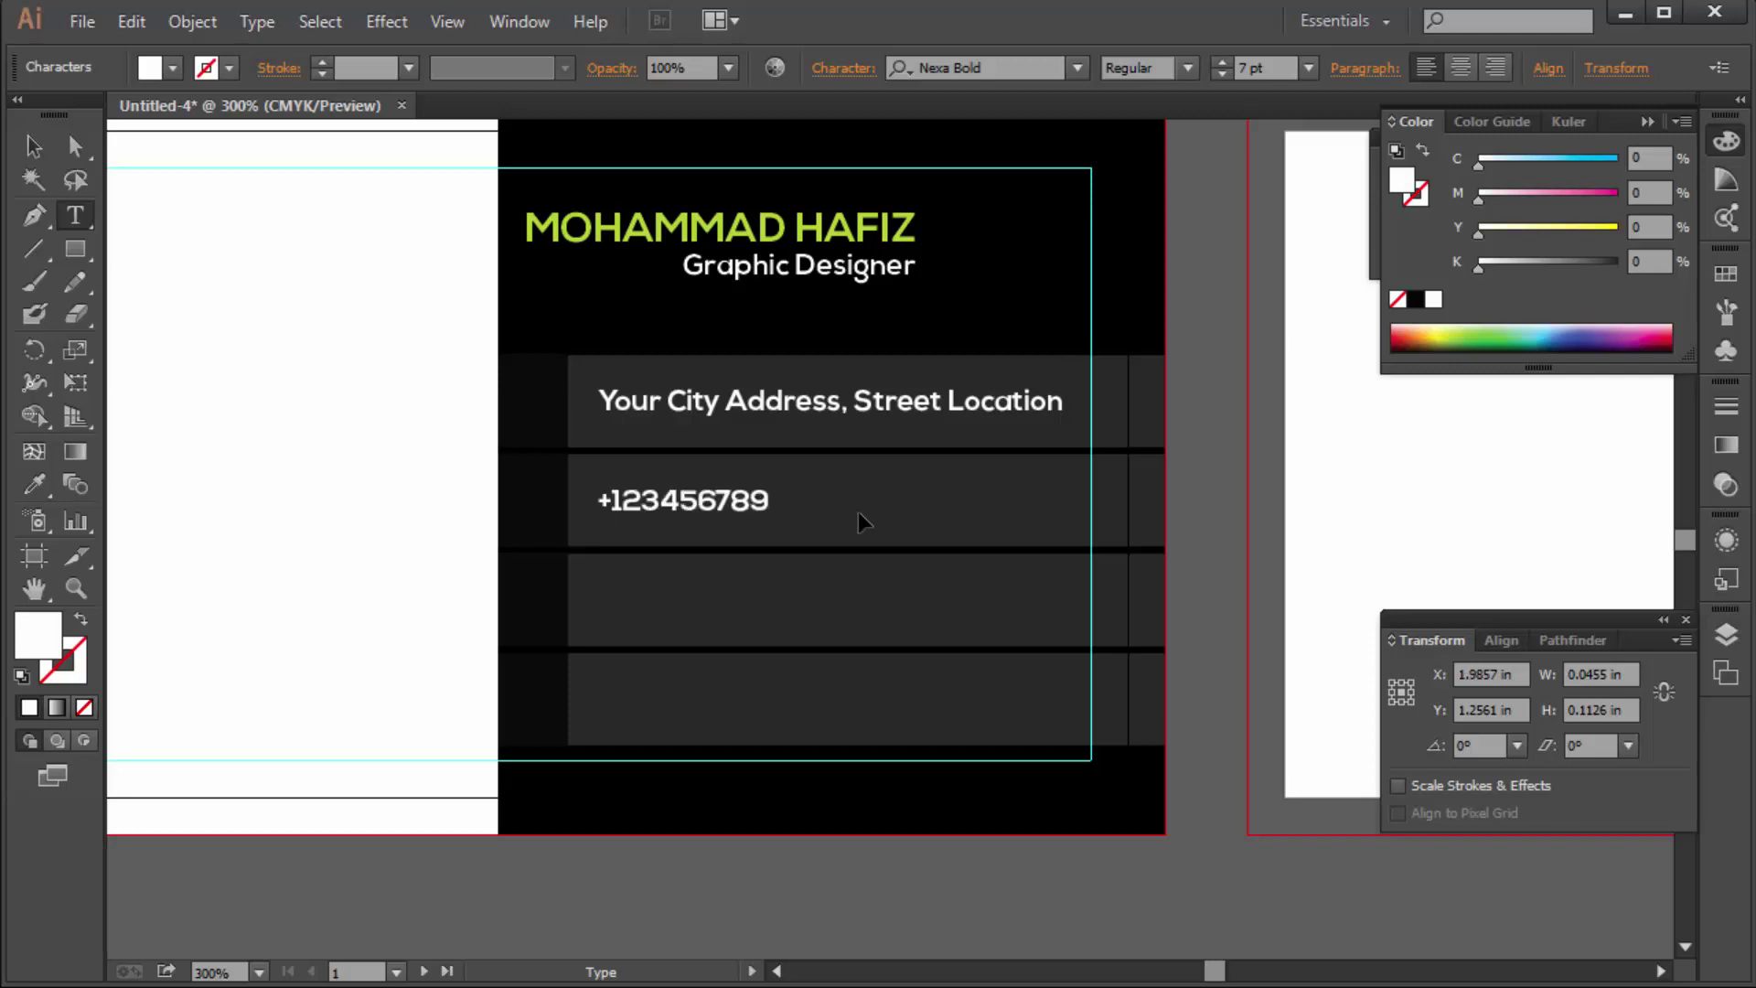
pyautogui.click(609, 502)
pyautogui.write('0')
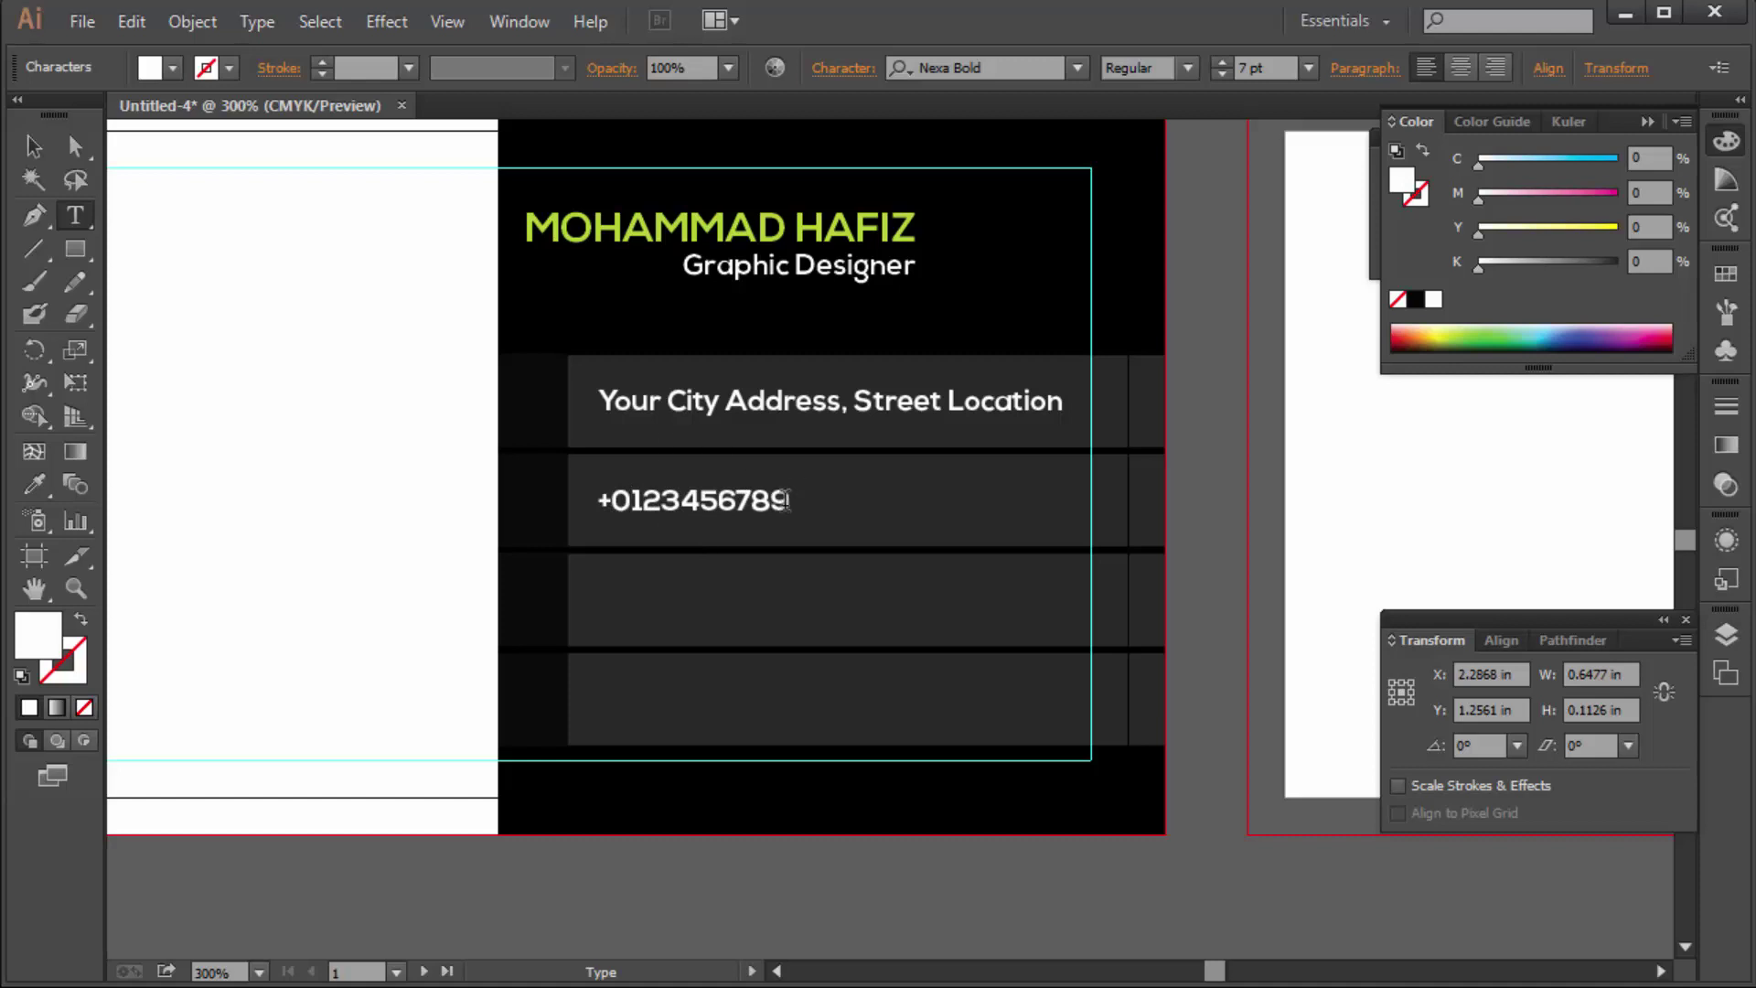
pyautogui.press('Return')
pyautogui.write('0123')
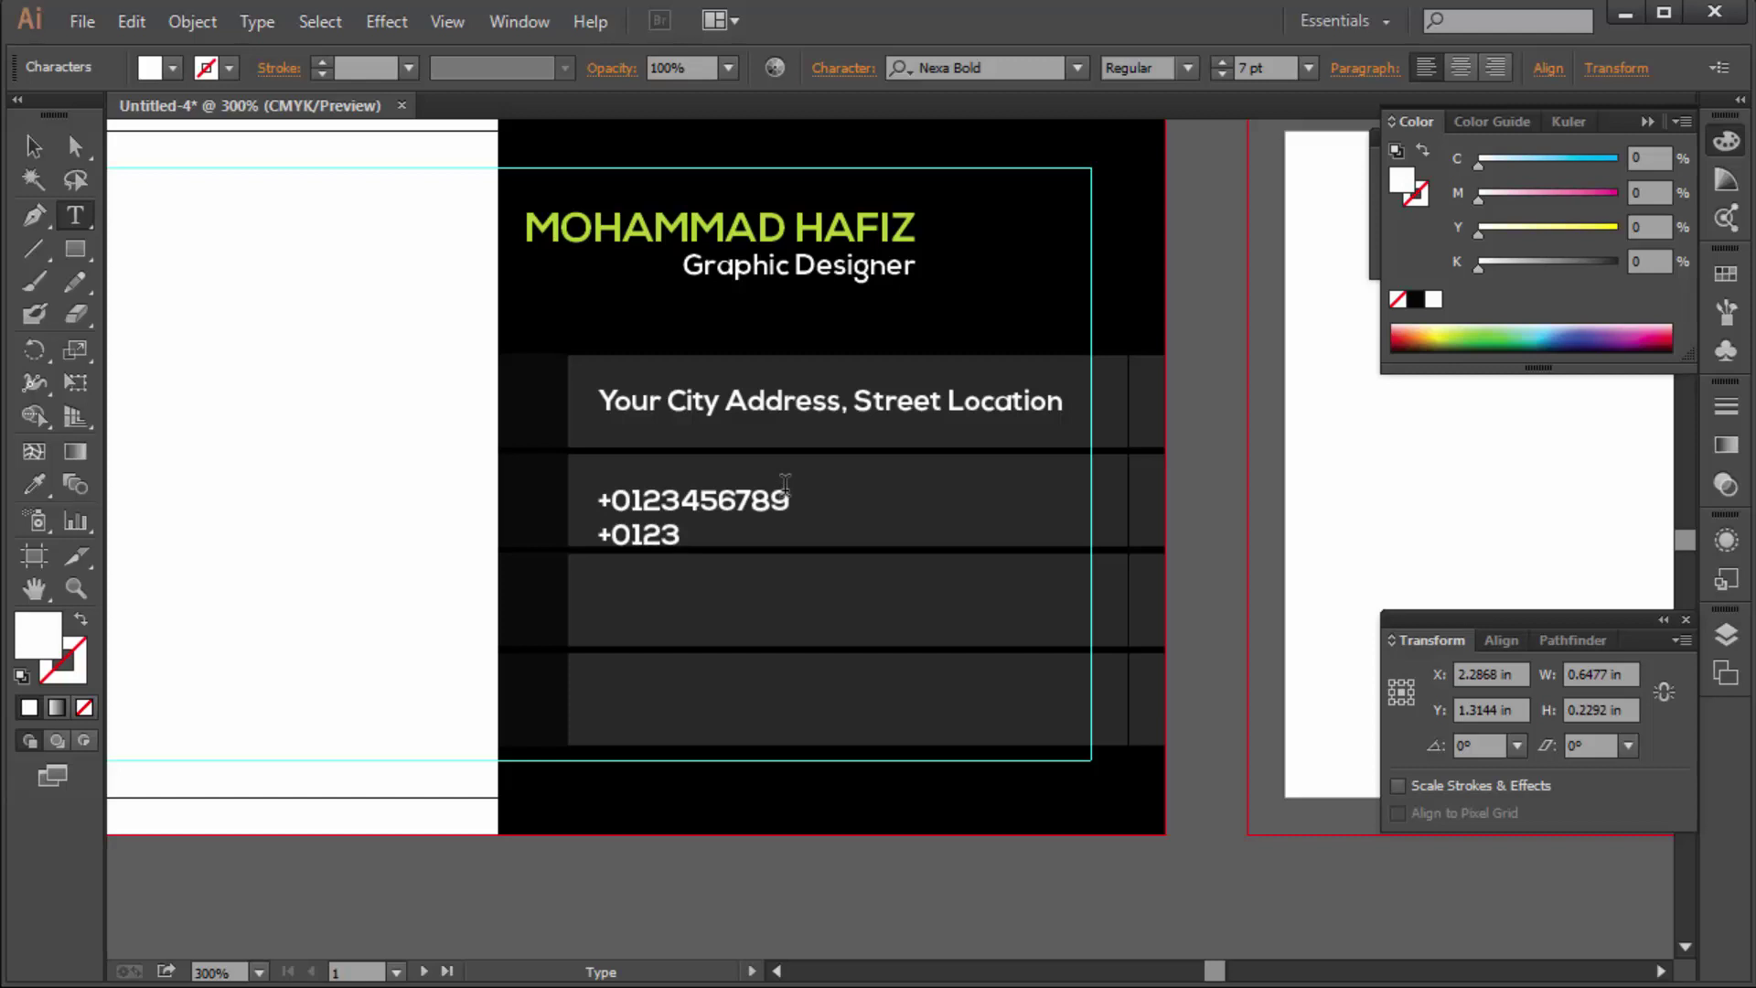
pyautogui.write('456789')
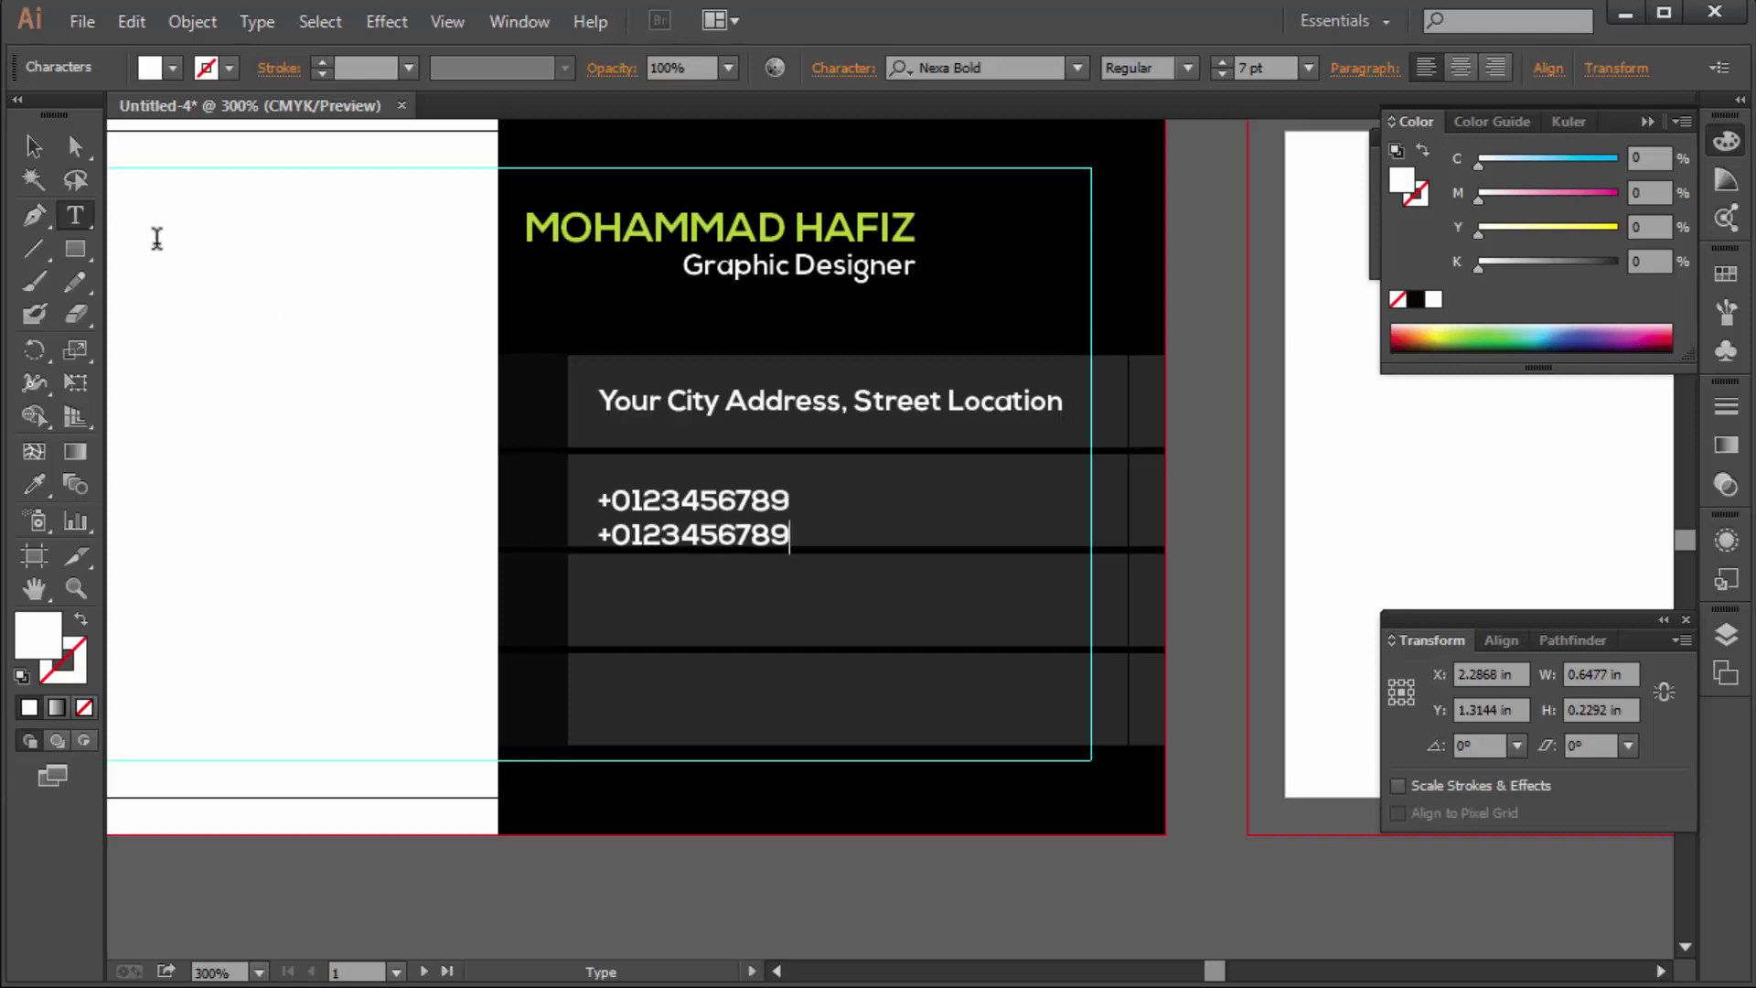
pyautogui.click(33, 145)
pyautogui.moveTo(711, 519); pyautogui.dragTo(706, 502)
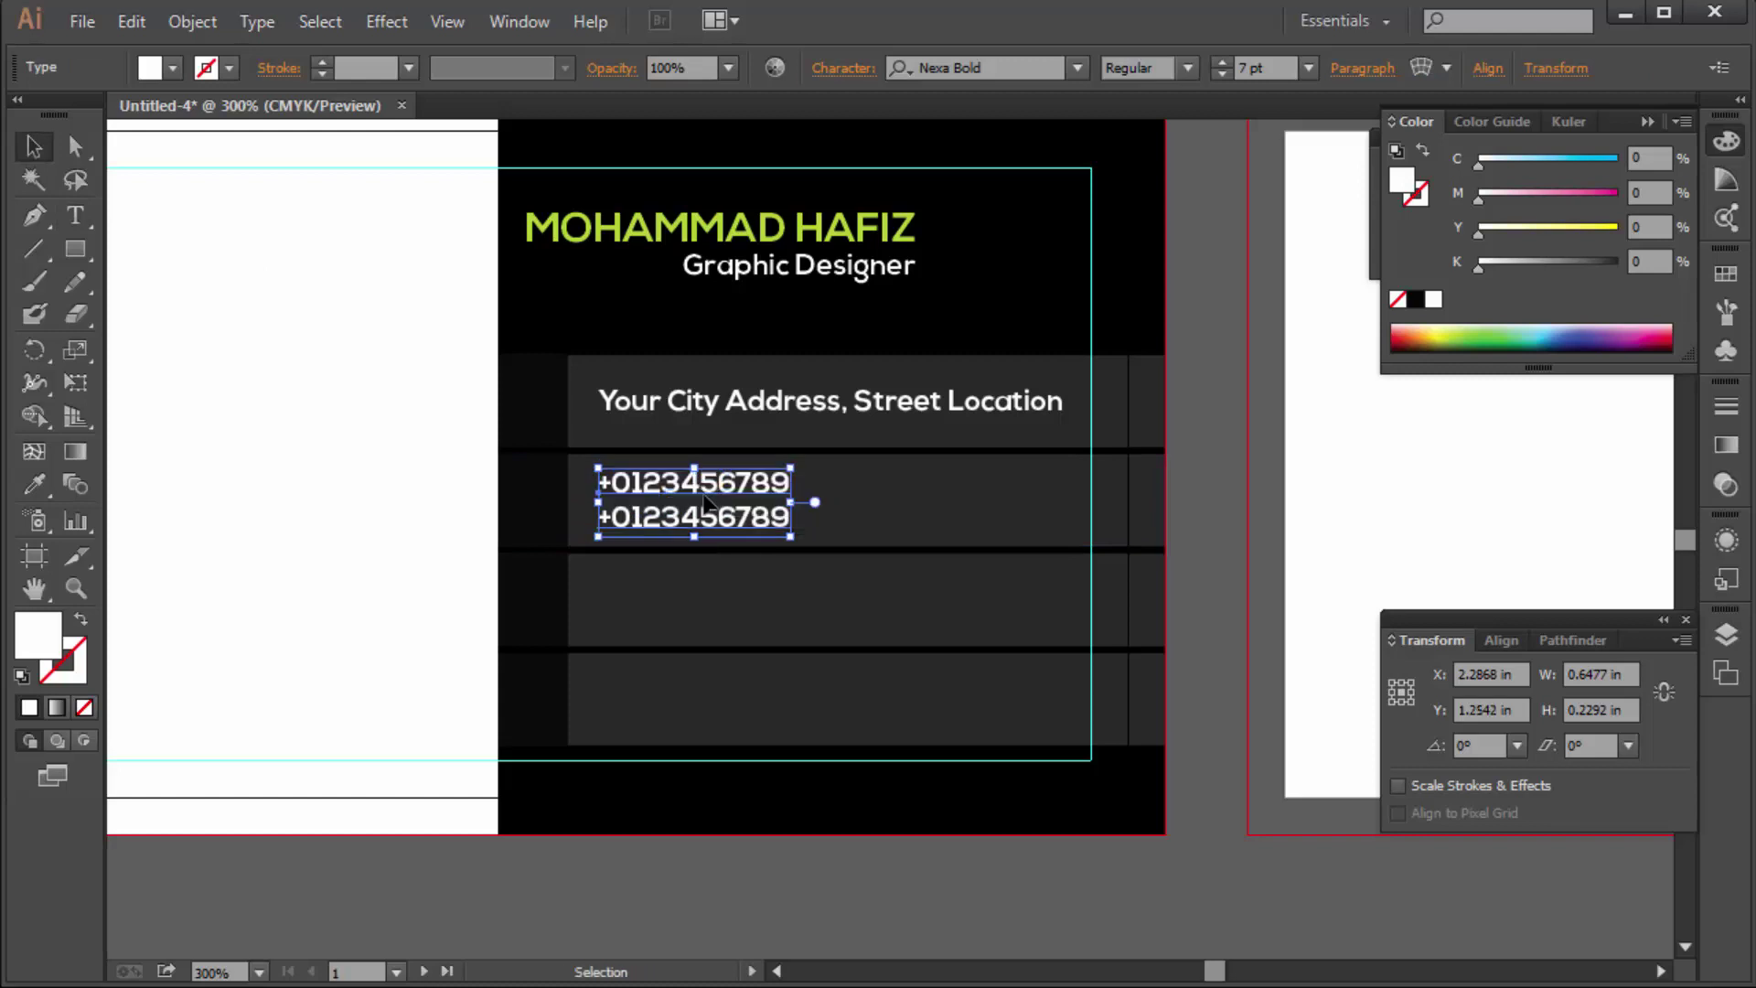
# Split the address over two lines and copy the phone block into the third band
pyautogui.press('t')
pyautogui.click(850, 400)
pyautogui.moveTo(849, 399); pyautogui.dragTo(854, 408)
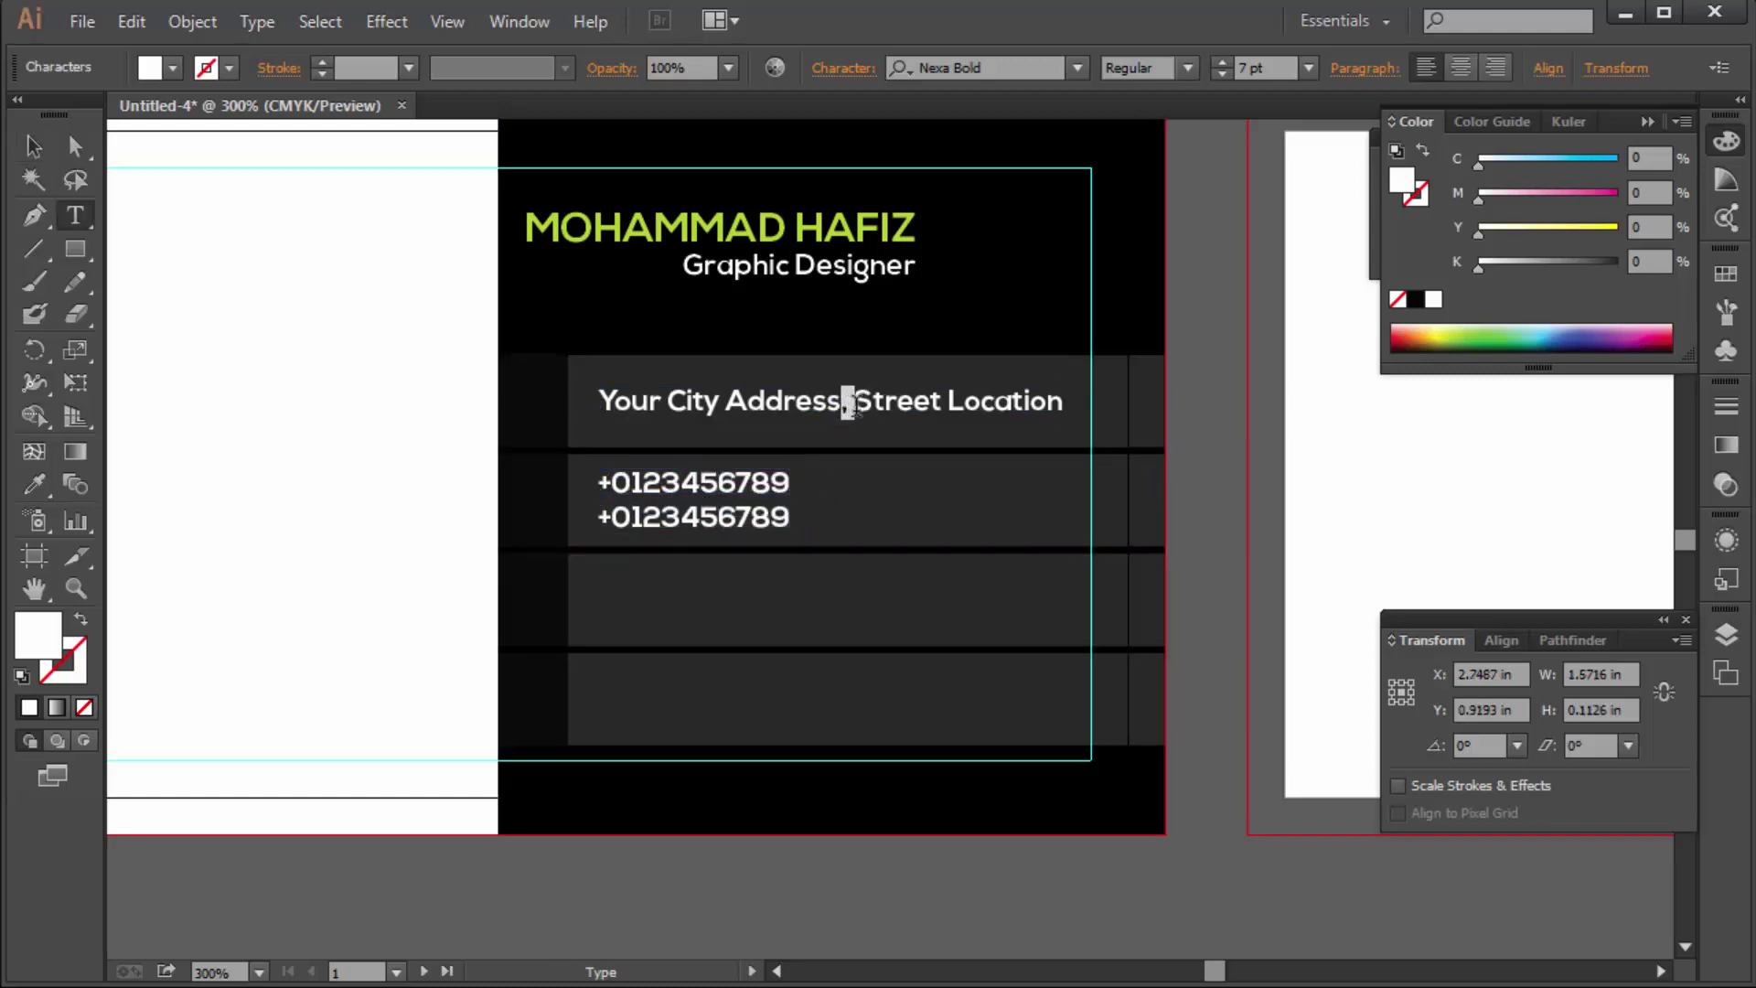
pyautogui.press('Return')
pyautogui.click(35, 145)
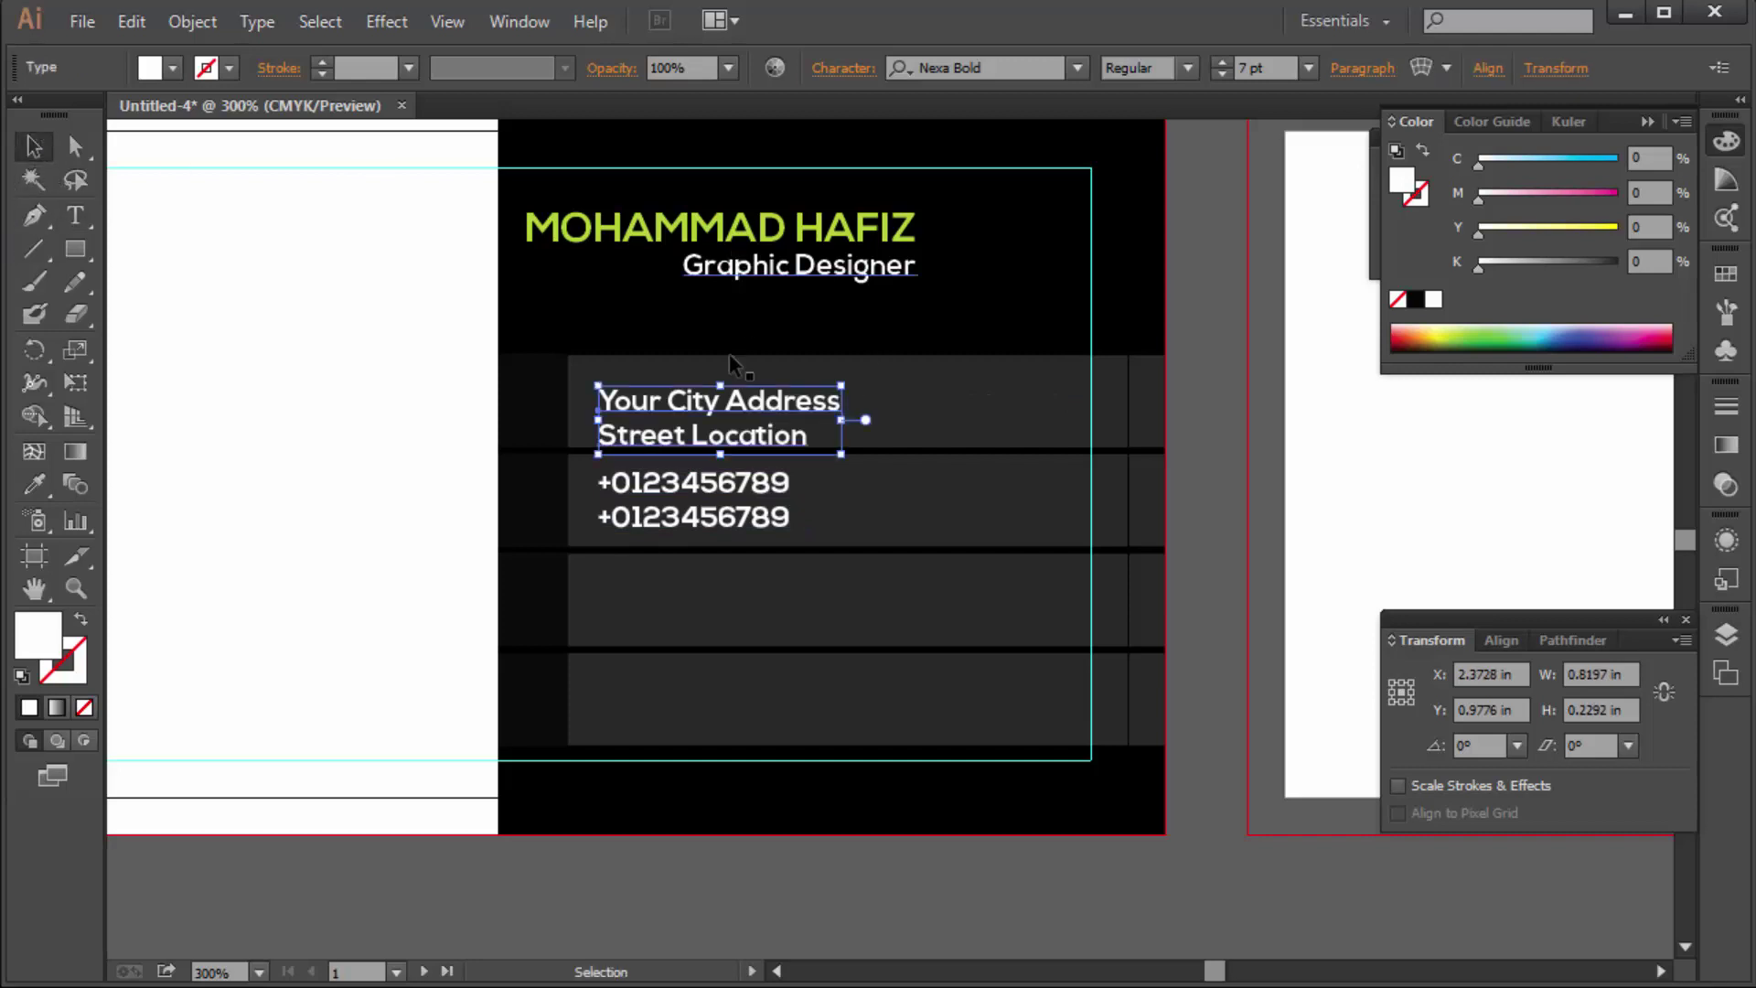
pyautogui.moveTo(714, 418); pyautogui.dragTo(702, 395)
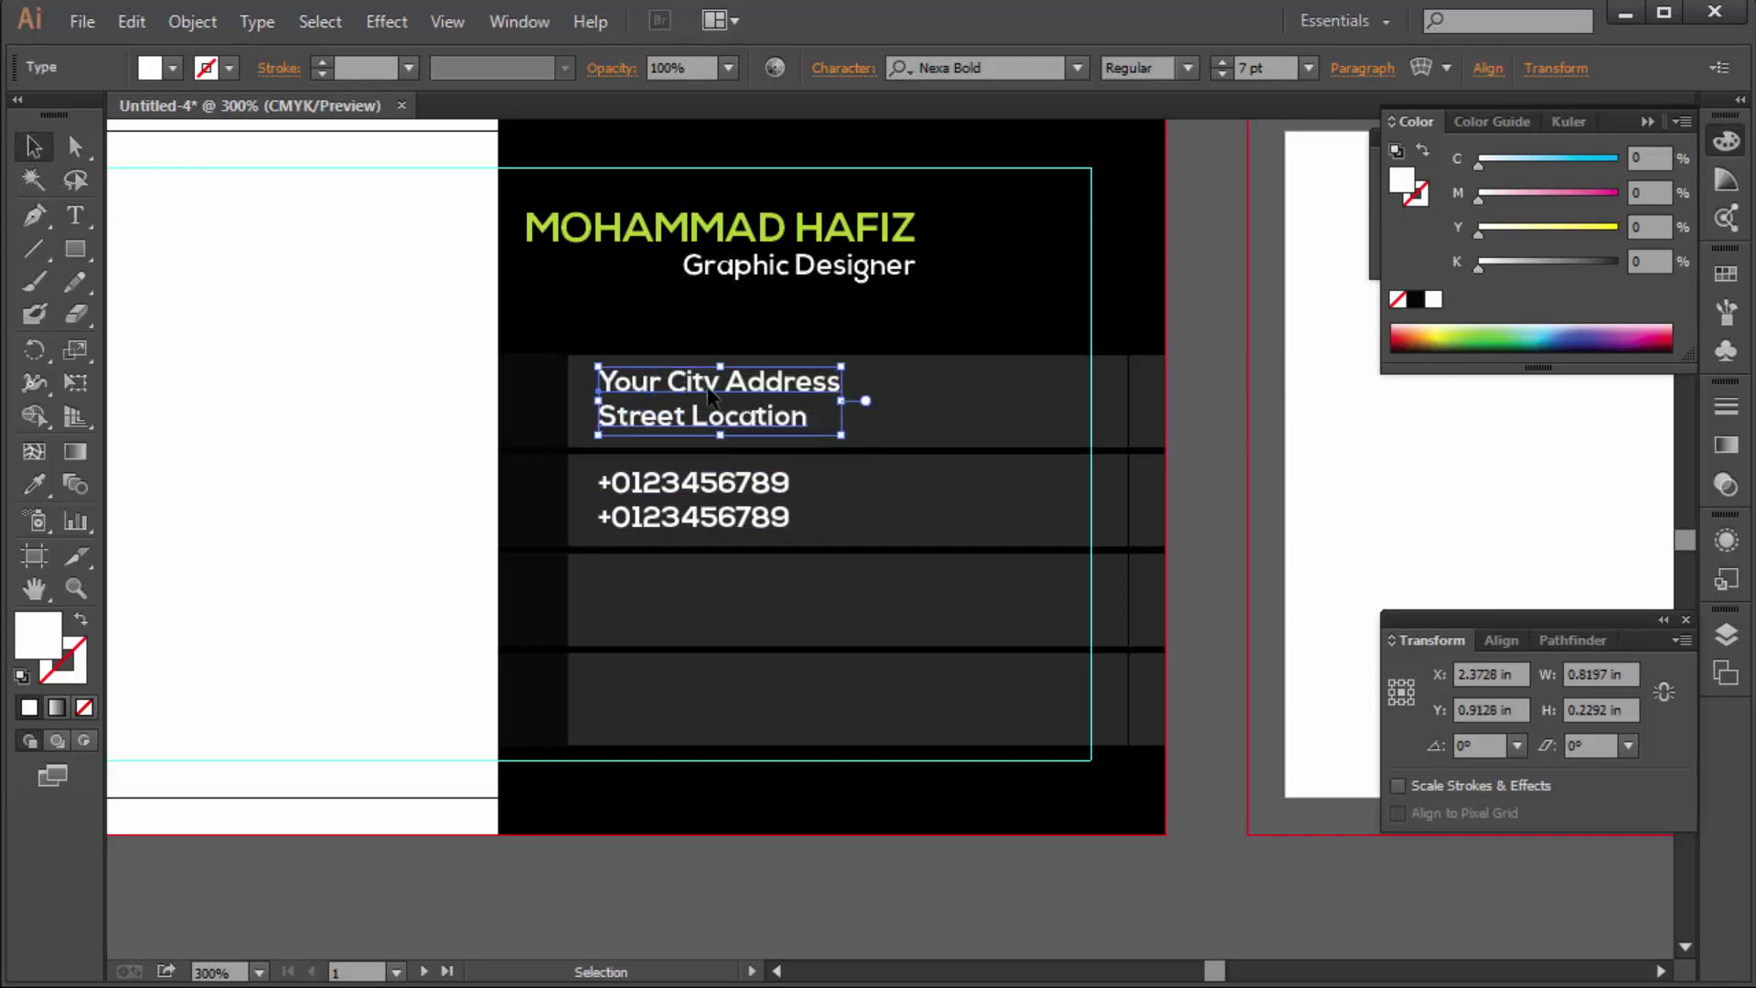
pyautogui.moveTo(738, 494)
pyautogui.mouseDown()
pyautogui.moveTo(746, 593)
pyautogui.moveTo(732, 581)
pyautogui.mouseUp()
# Replace the third band's copied text with a sample company e-mail address
pyautogui.hotkey('ctrl', 'shift', 'a')
pyautogui.press('v')
pyautogui.press('t')
pyautogui.click(686, 618)
pyautogui.hotkey('ctrl', 'a')
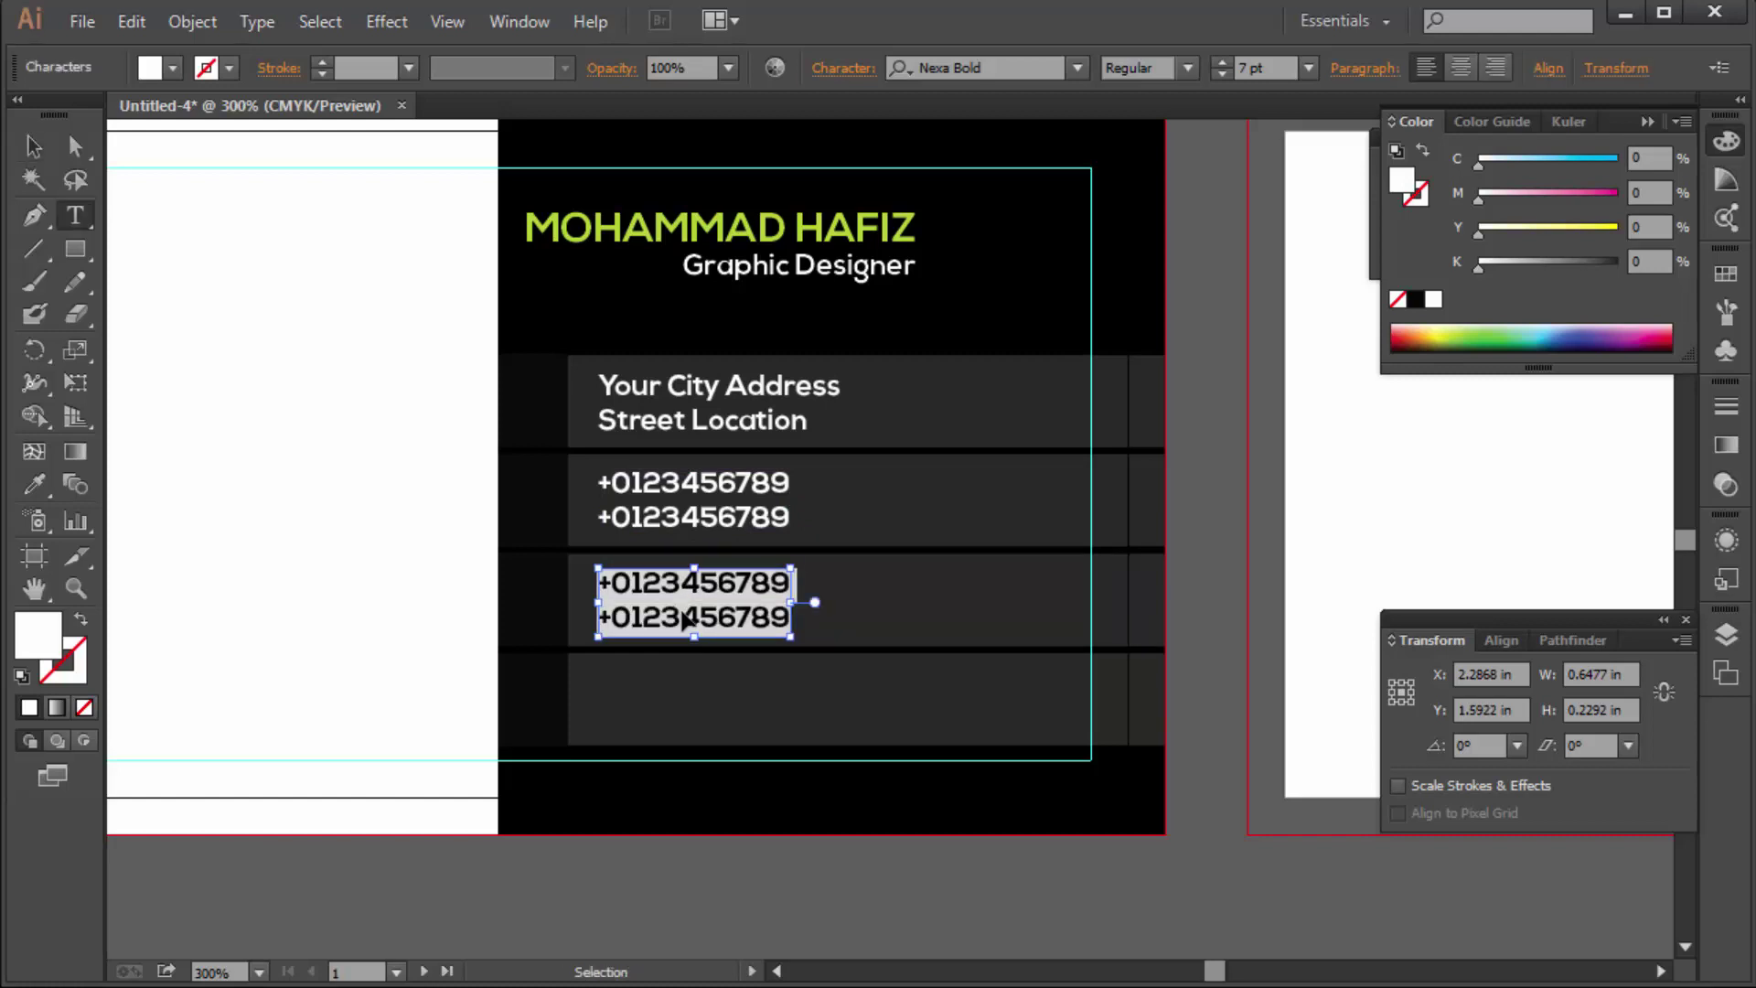
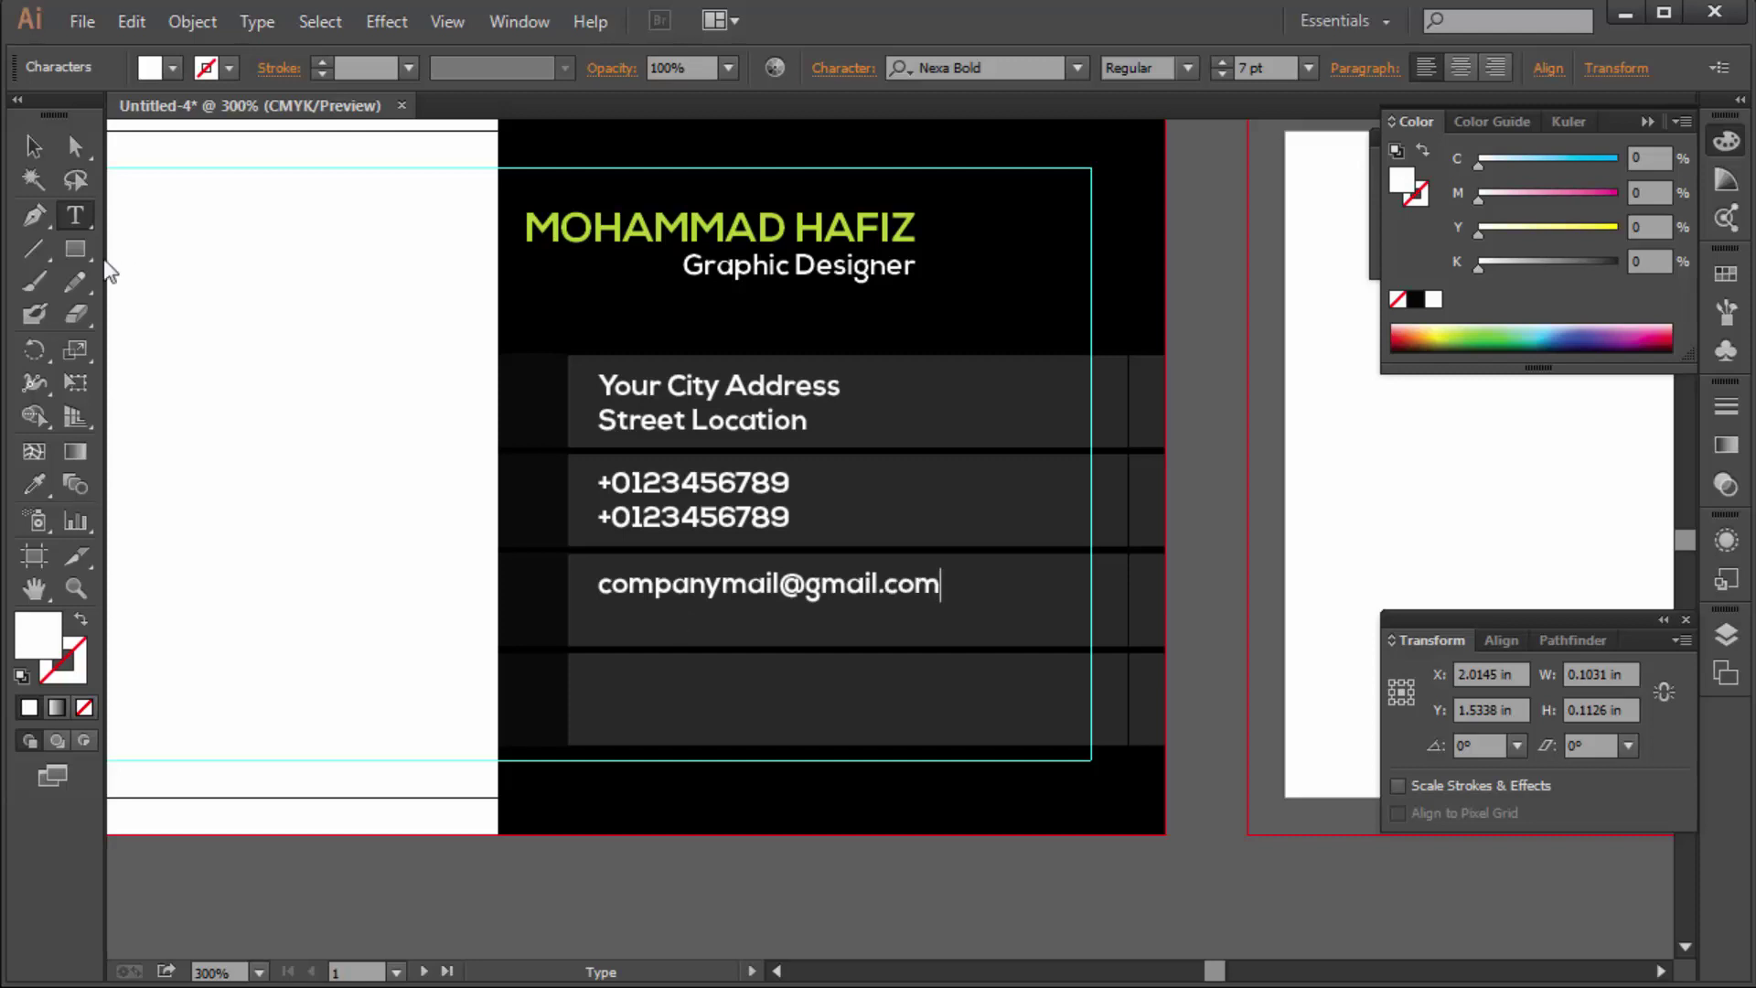
pyautogui.click(34, 146)
pyautogui.press('Down')
pyautogui.press('Down')
pyautogui.press('Down')
pyautogui.press('Down')
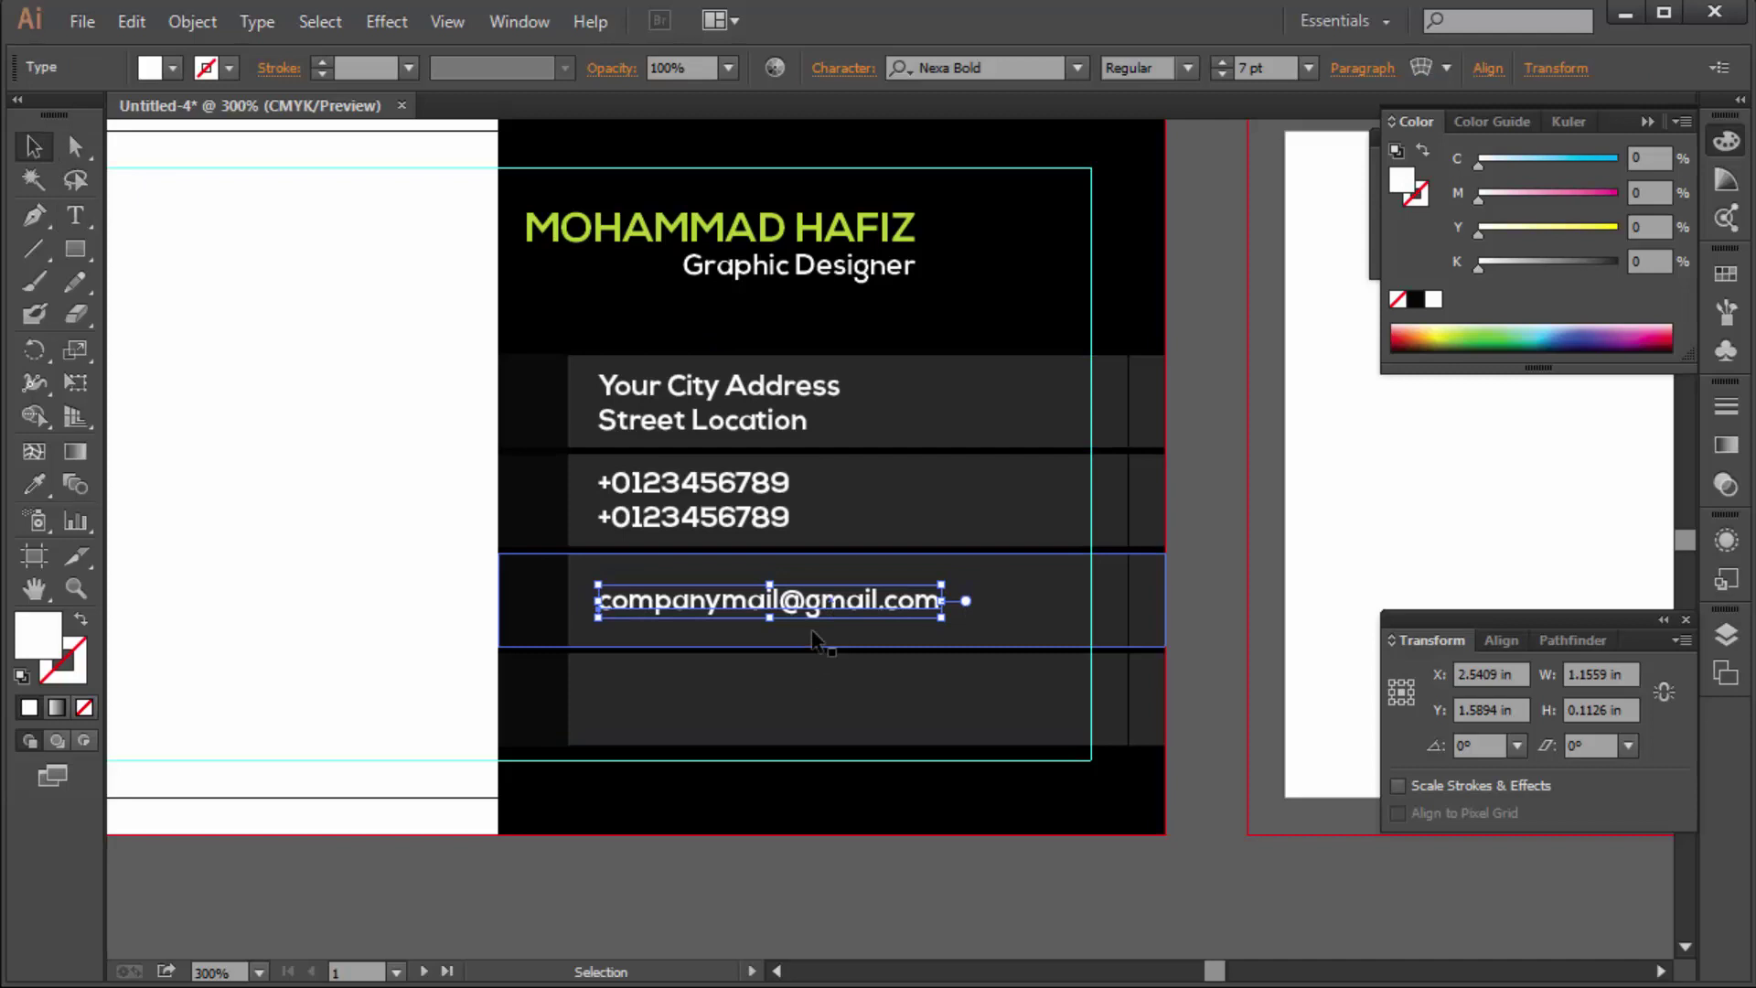
pyautogui.moveTo(827, 610); pyautogui.dragTo(826, 705)
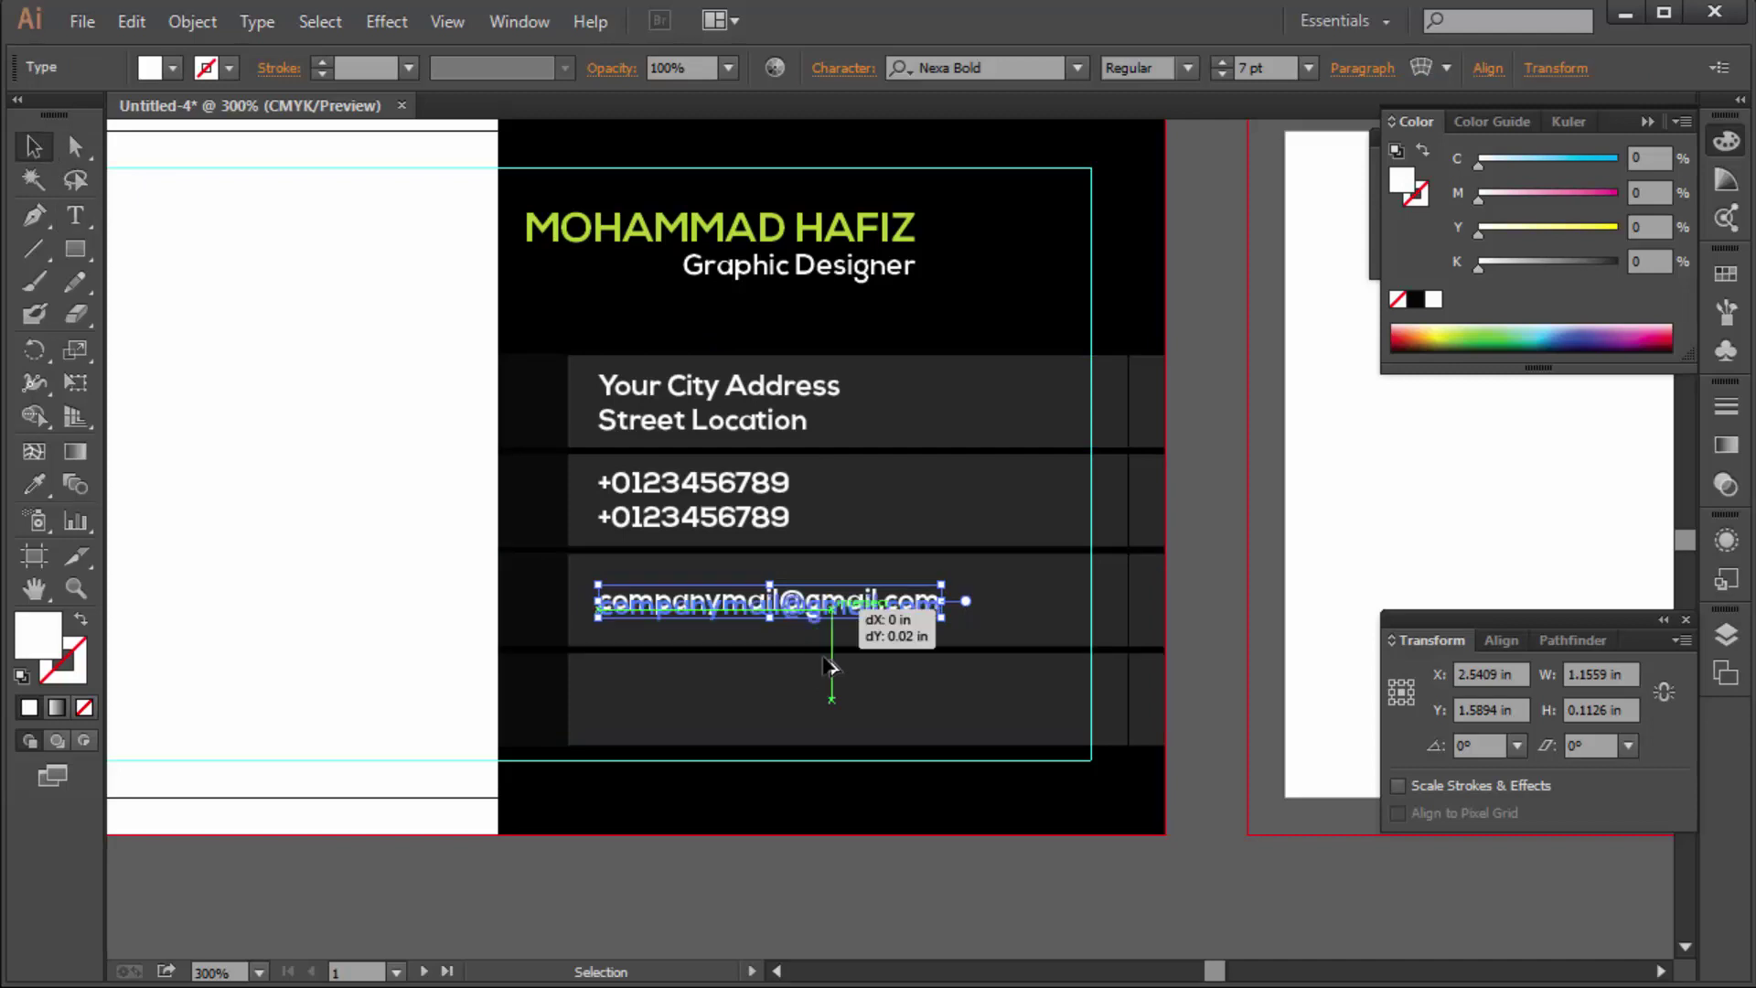
pyautogui.doubleClick(823, 704)
pyautogui.hotkey('ctrl', 'a')
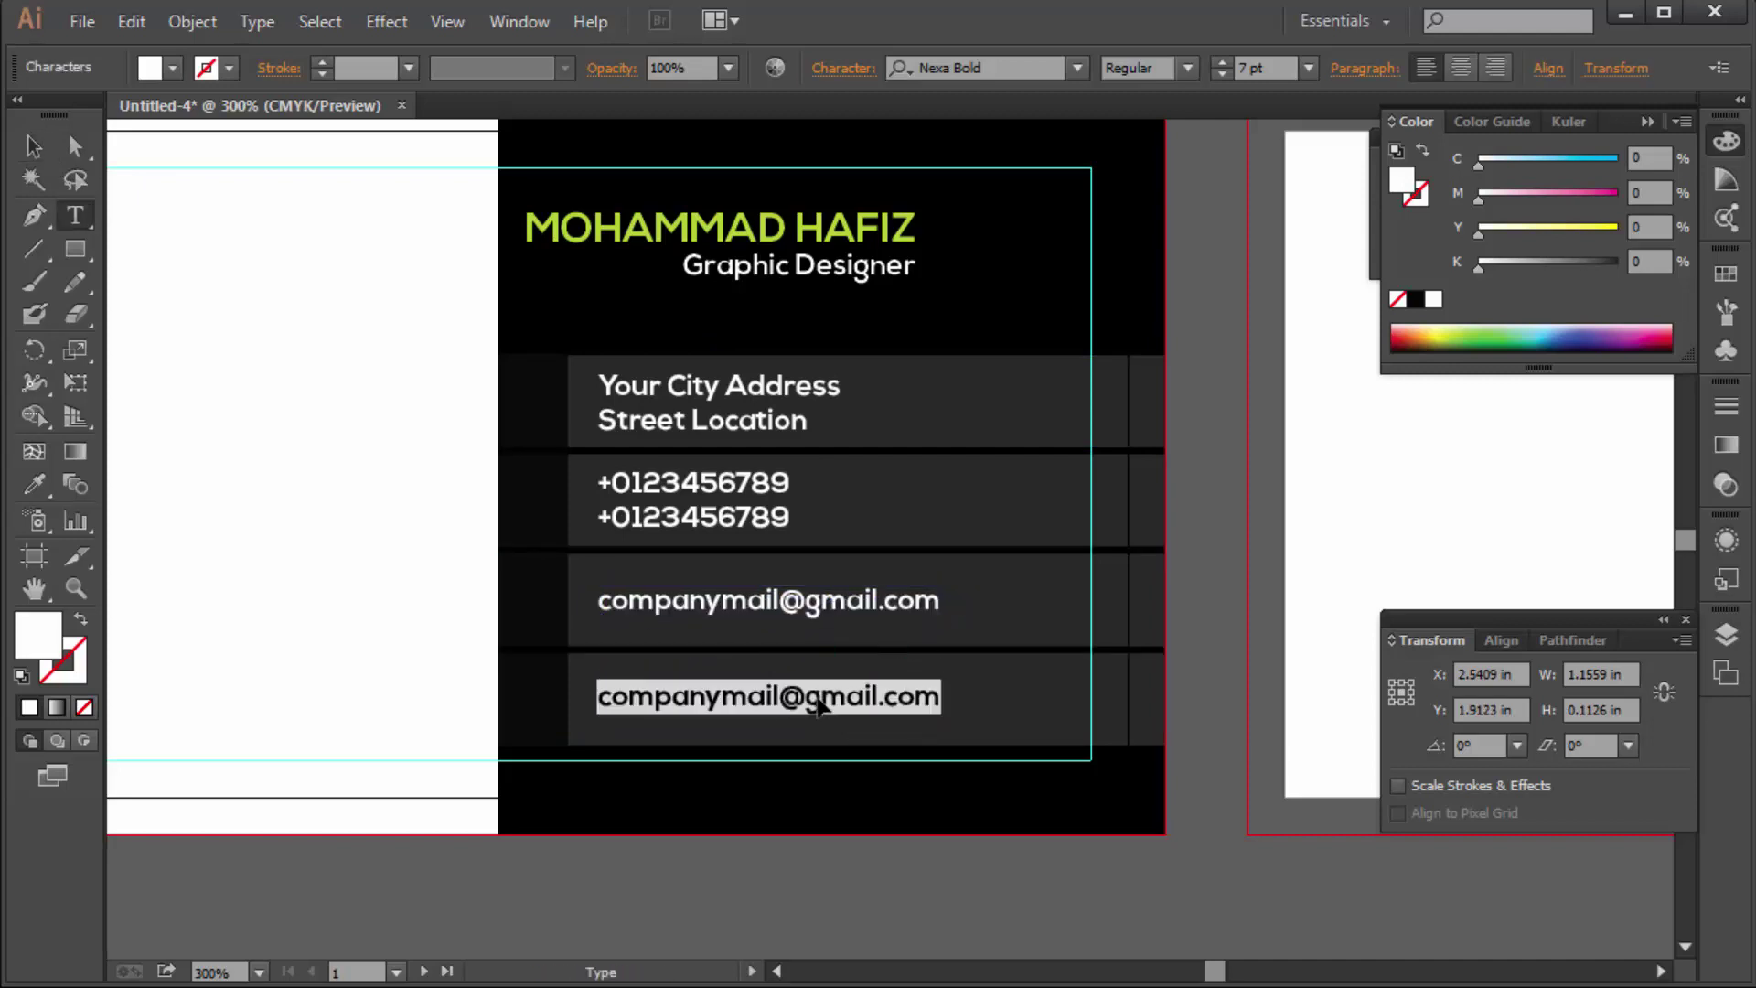
pyautogui.write('www.')
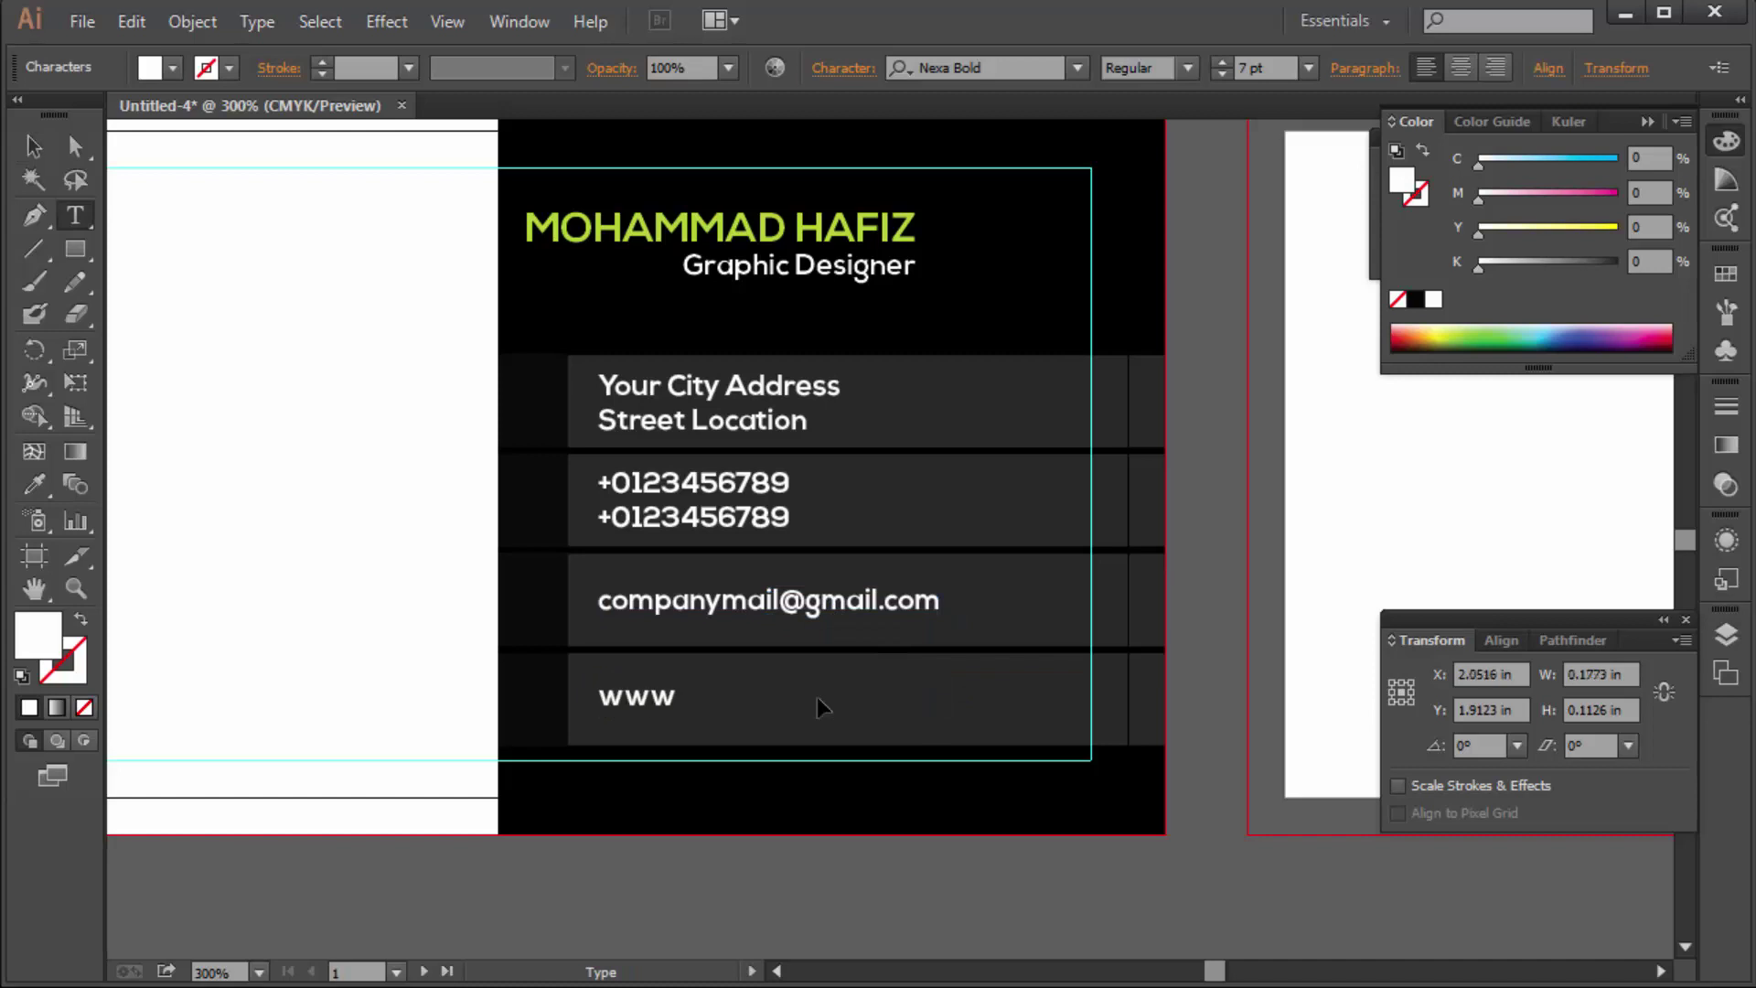
pyautogui.write('com')
pyautogui.write('panyweb.com')
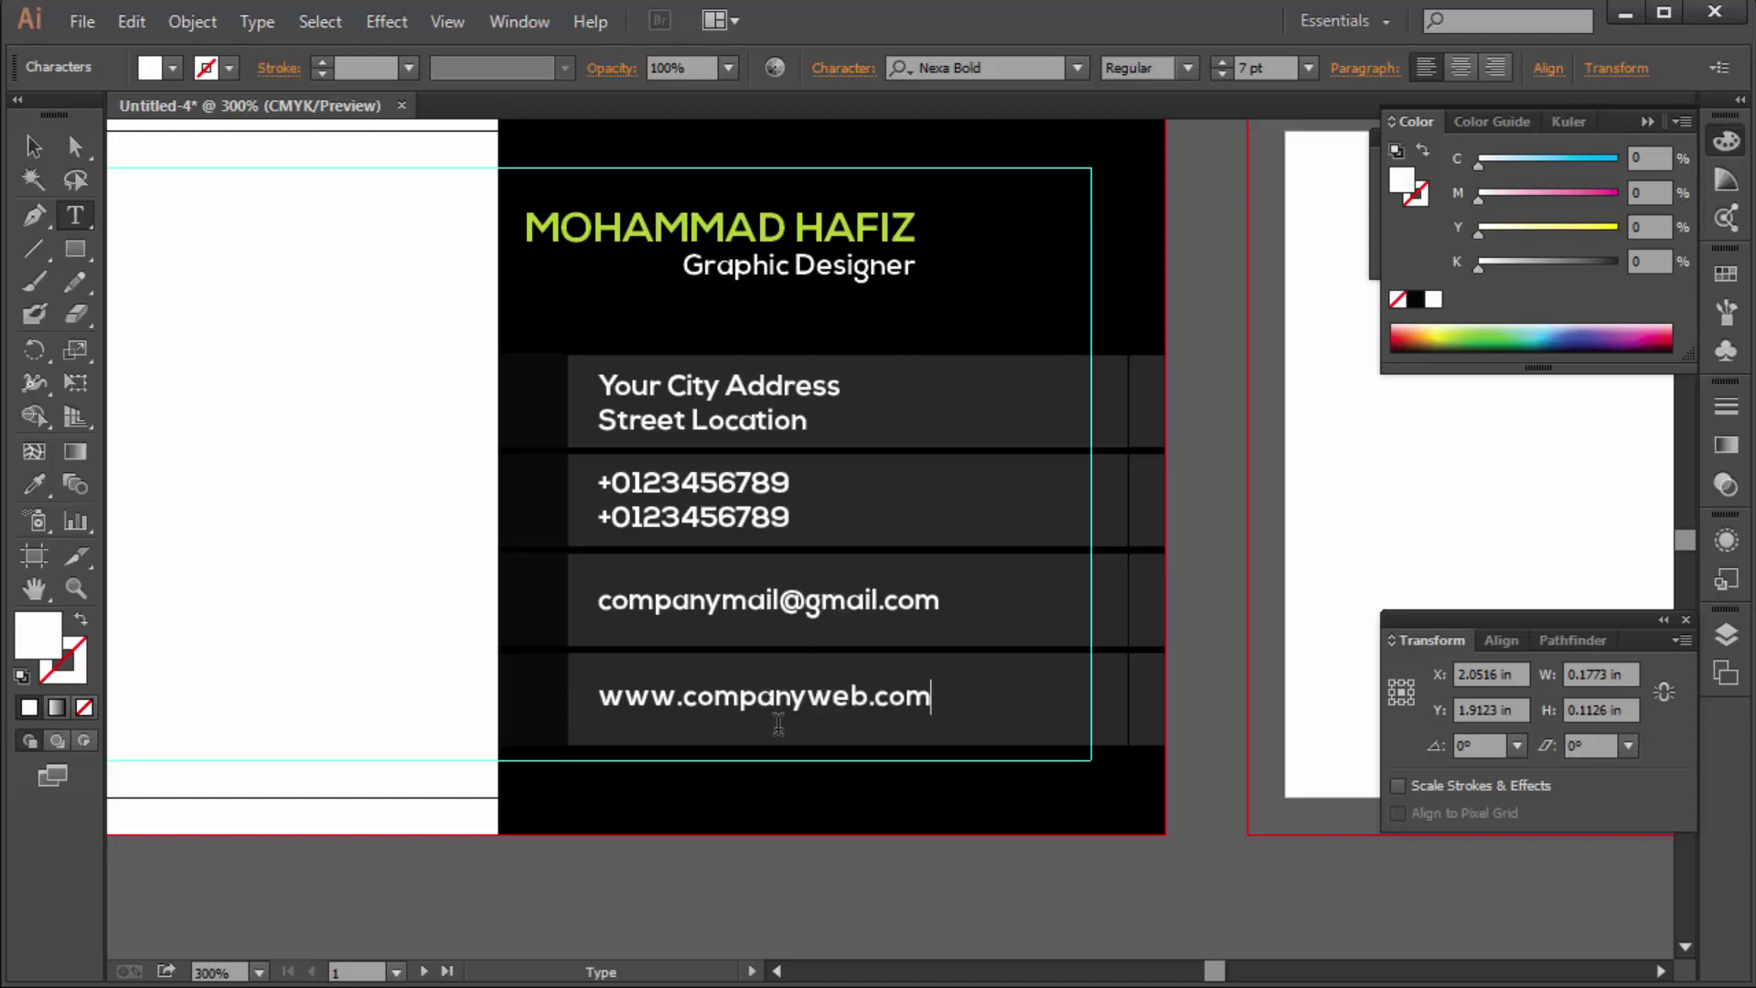
pyautogui.moveTo(758, 697); pyautogui.dragTo(778, 699)
pyautogui.click(33, 144)
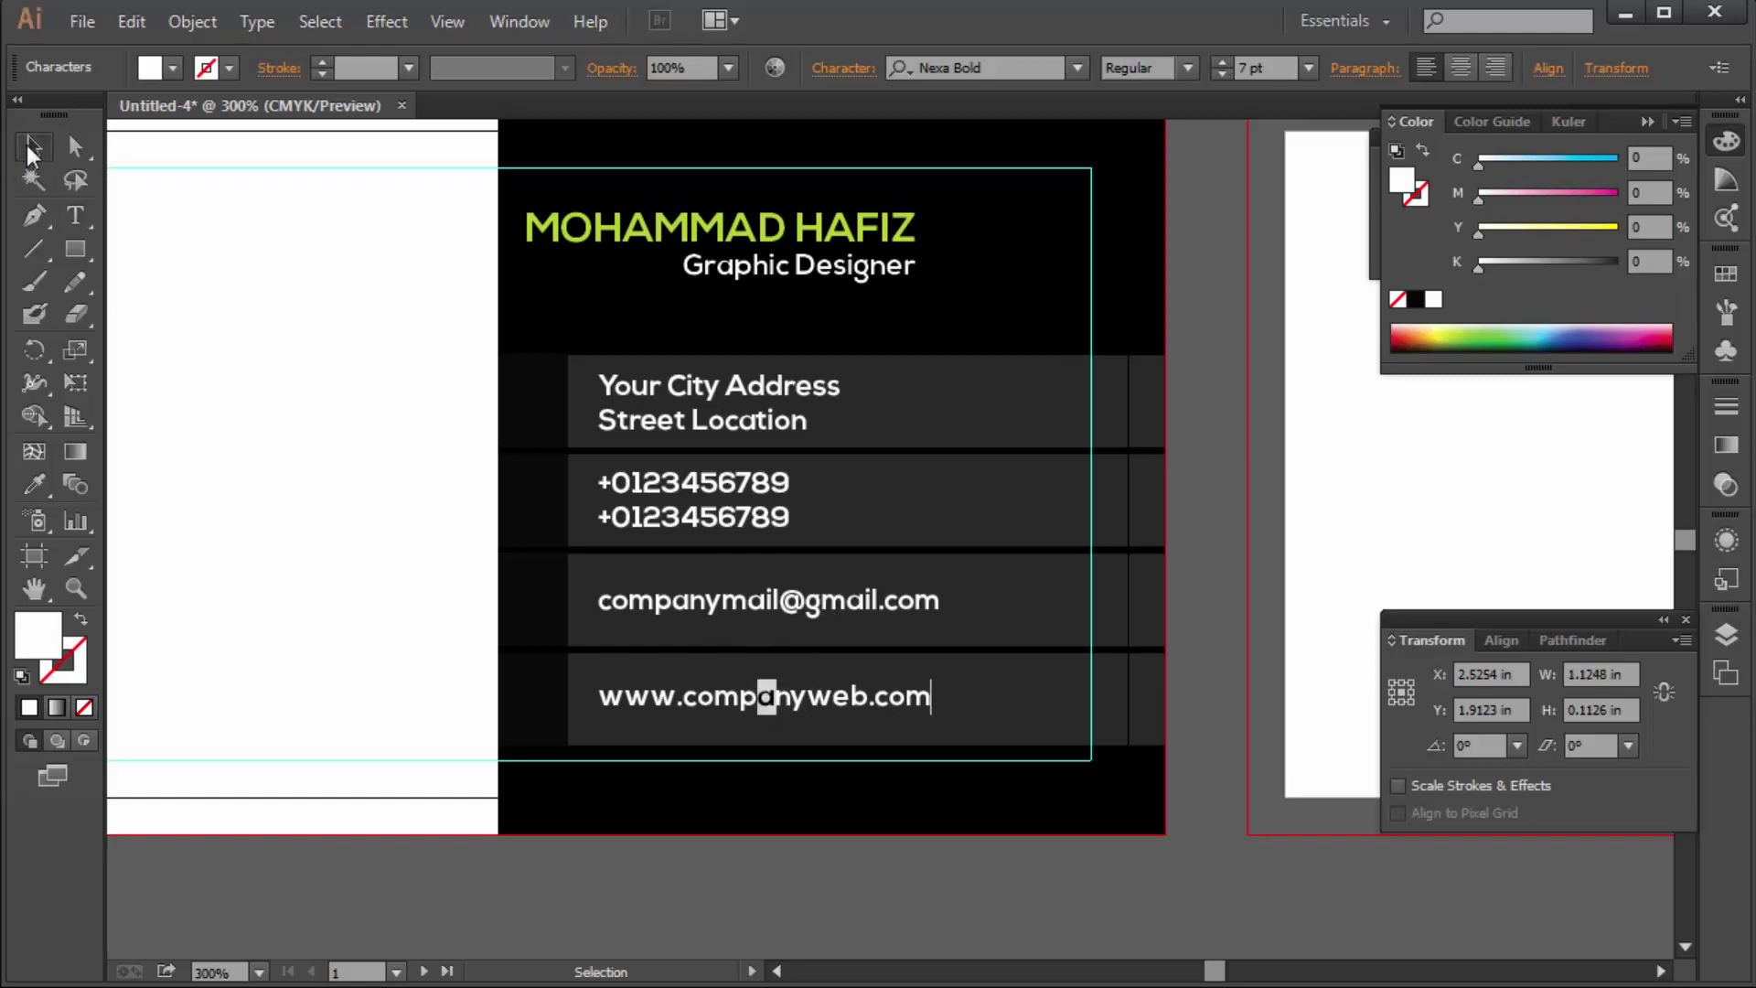
pyautogui.click(1218, 889)
pyautogui.press('z')
pyautogui.keyDown('alt'); pyautogui.click(782, 494); pyautogui.keyUp('alt')
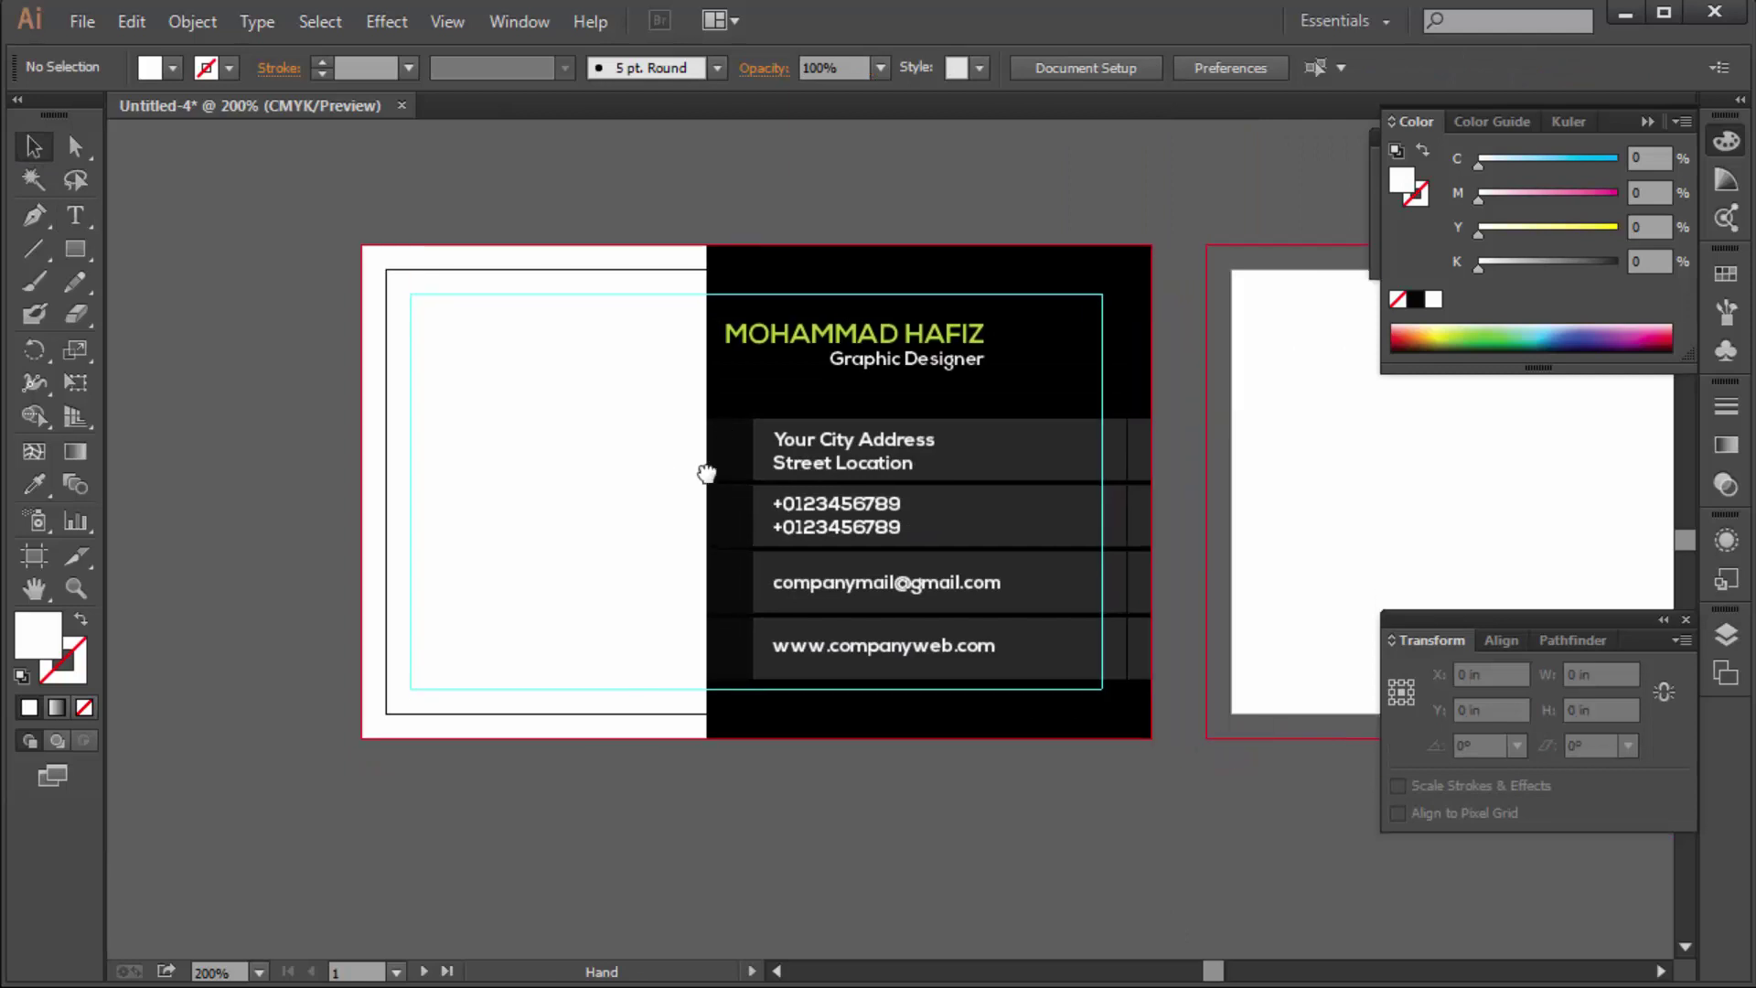
# Open Symble.ai from the Desktop folder
pyautogui.moveTo(713, 561); pyautogui.dragTo(780, 524)
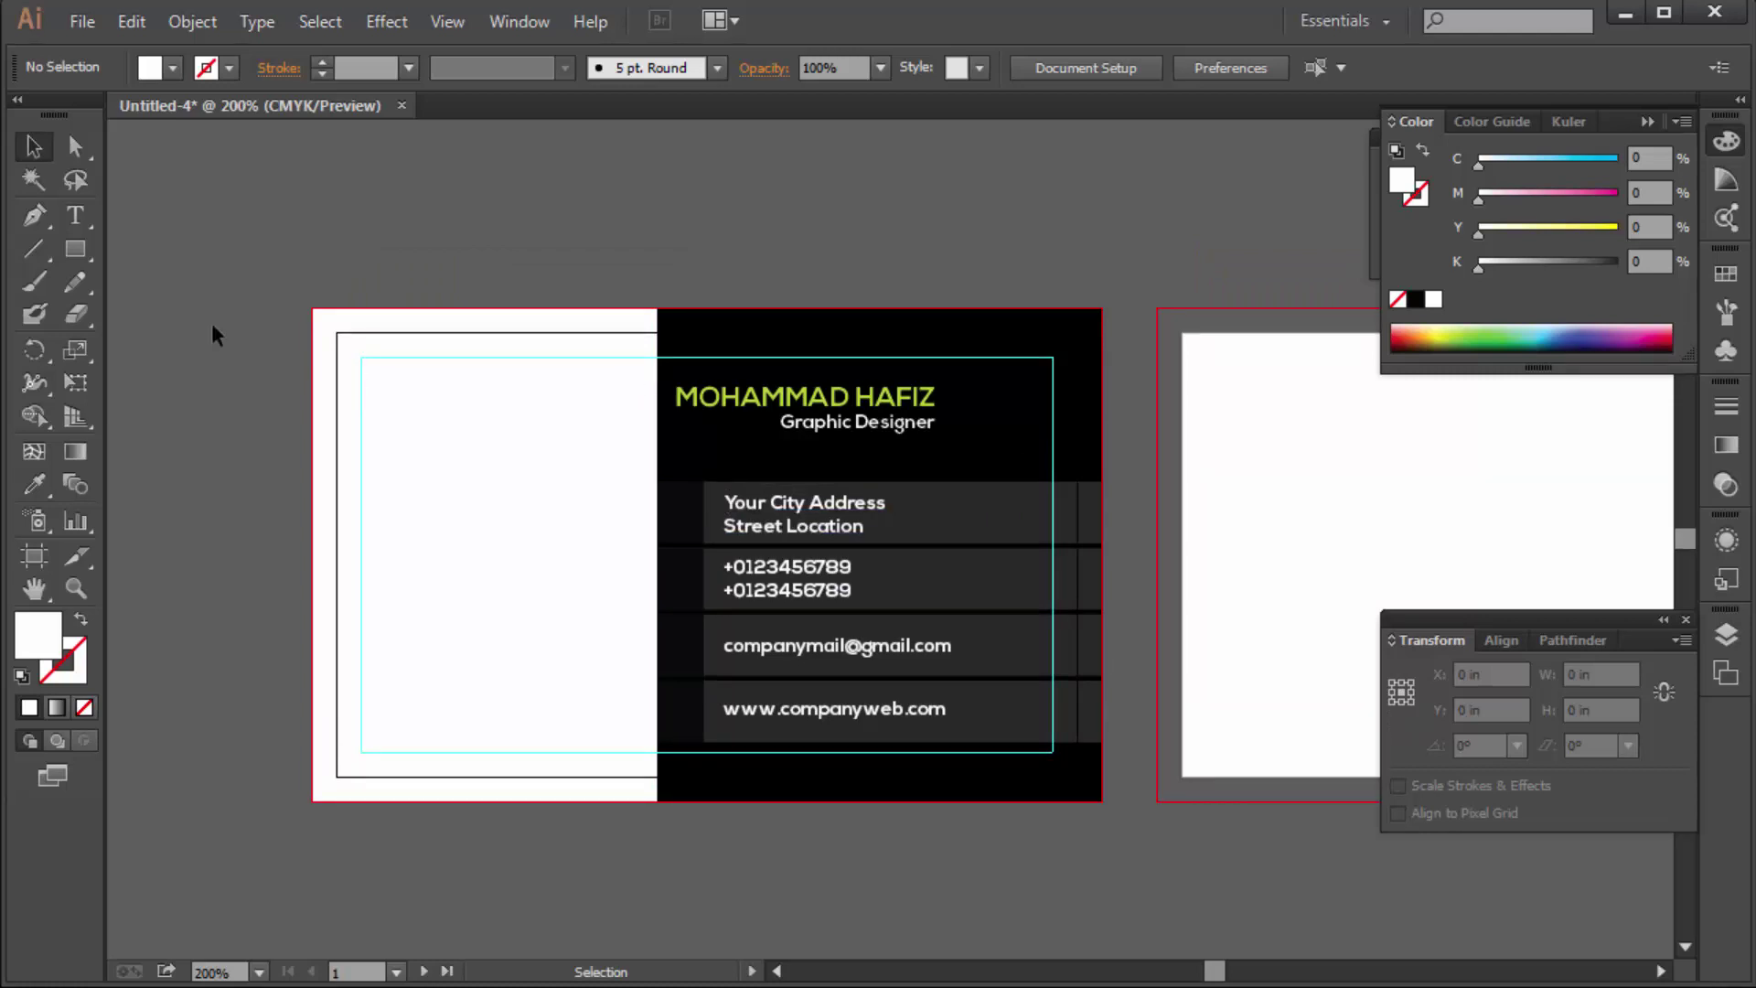
pyautogui.click(84, 30)
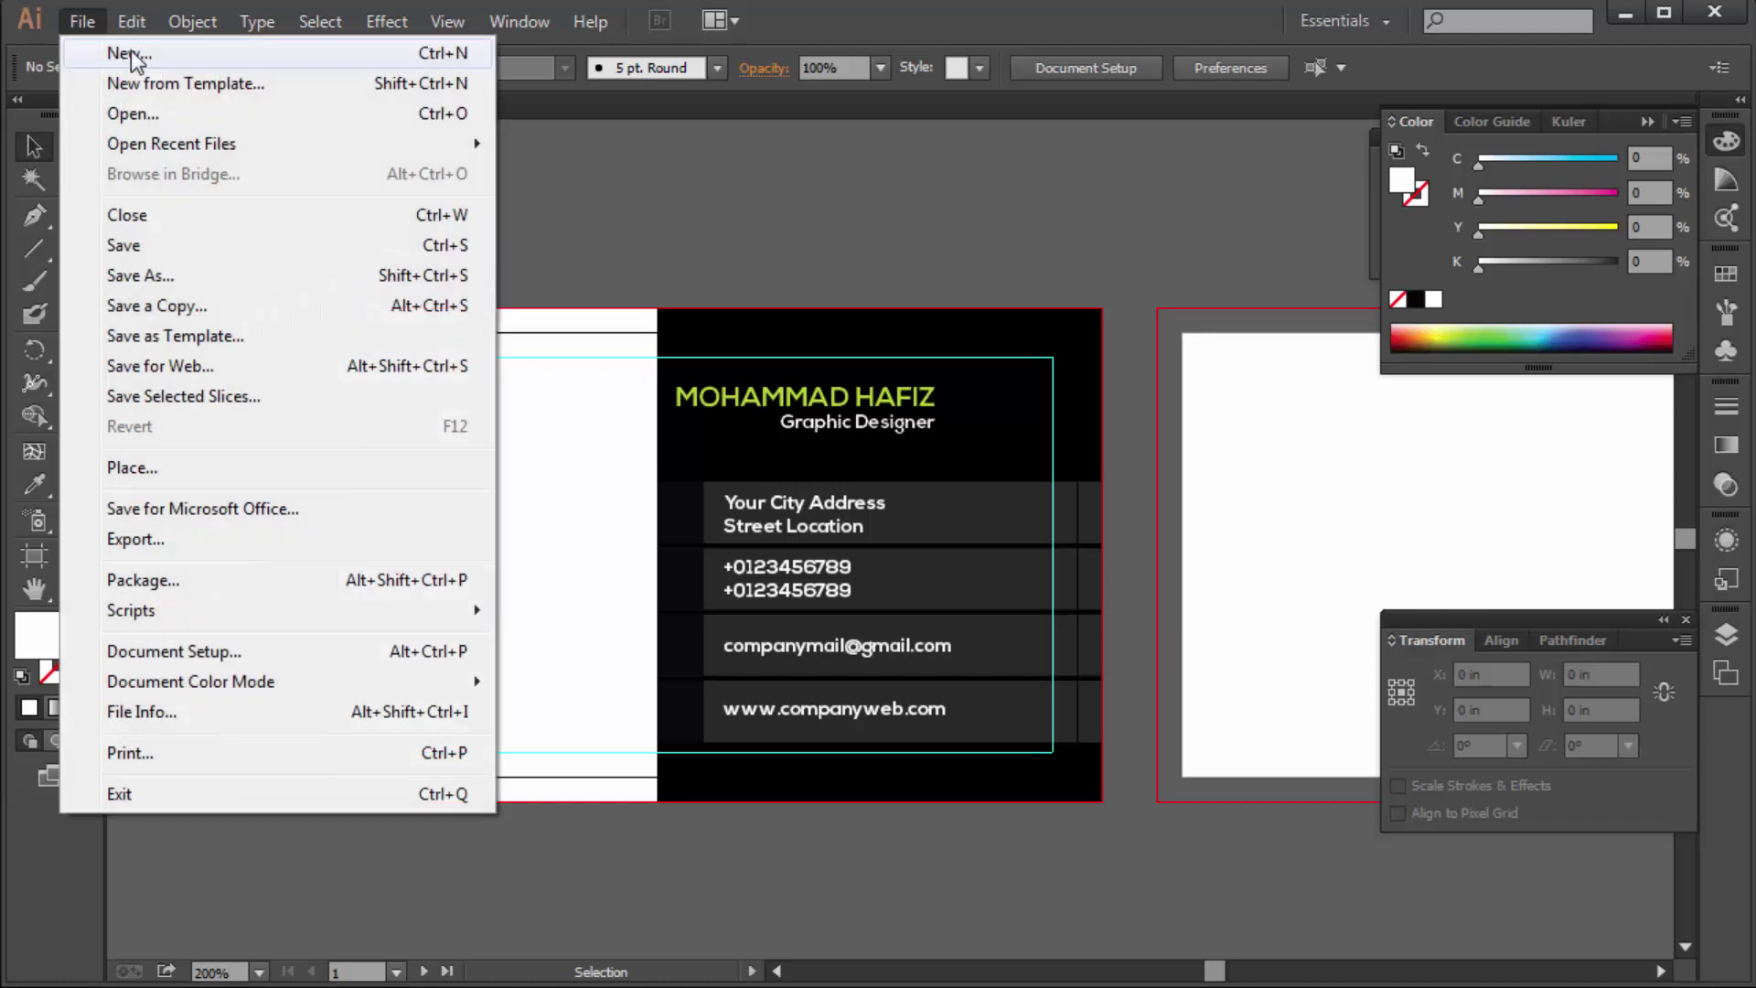
pyautogui.click(128, 116)
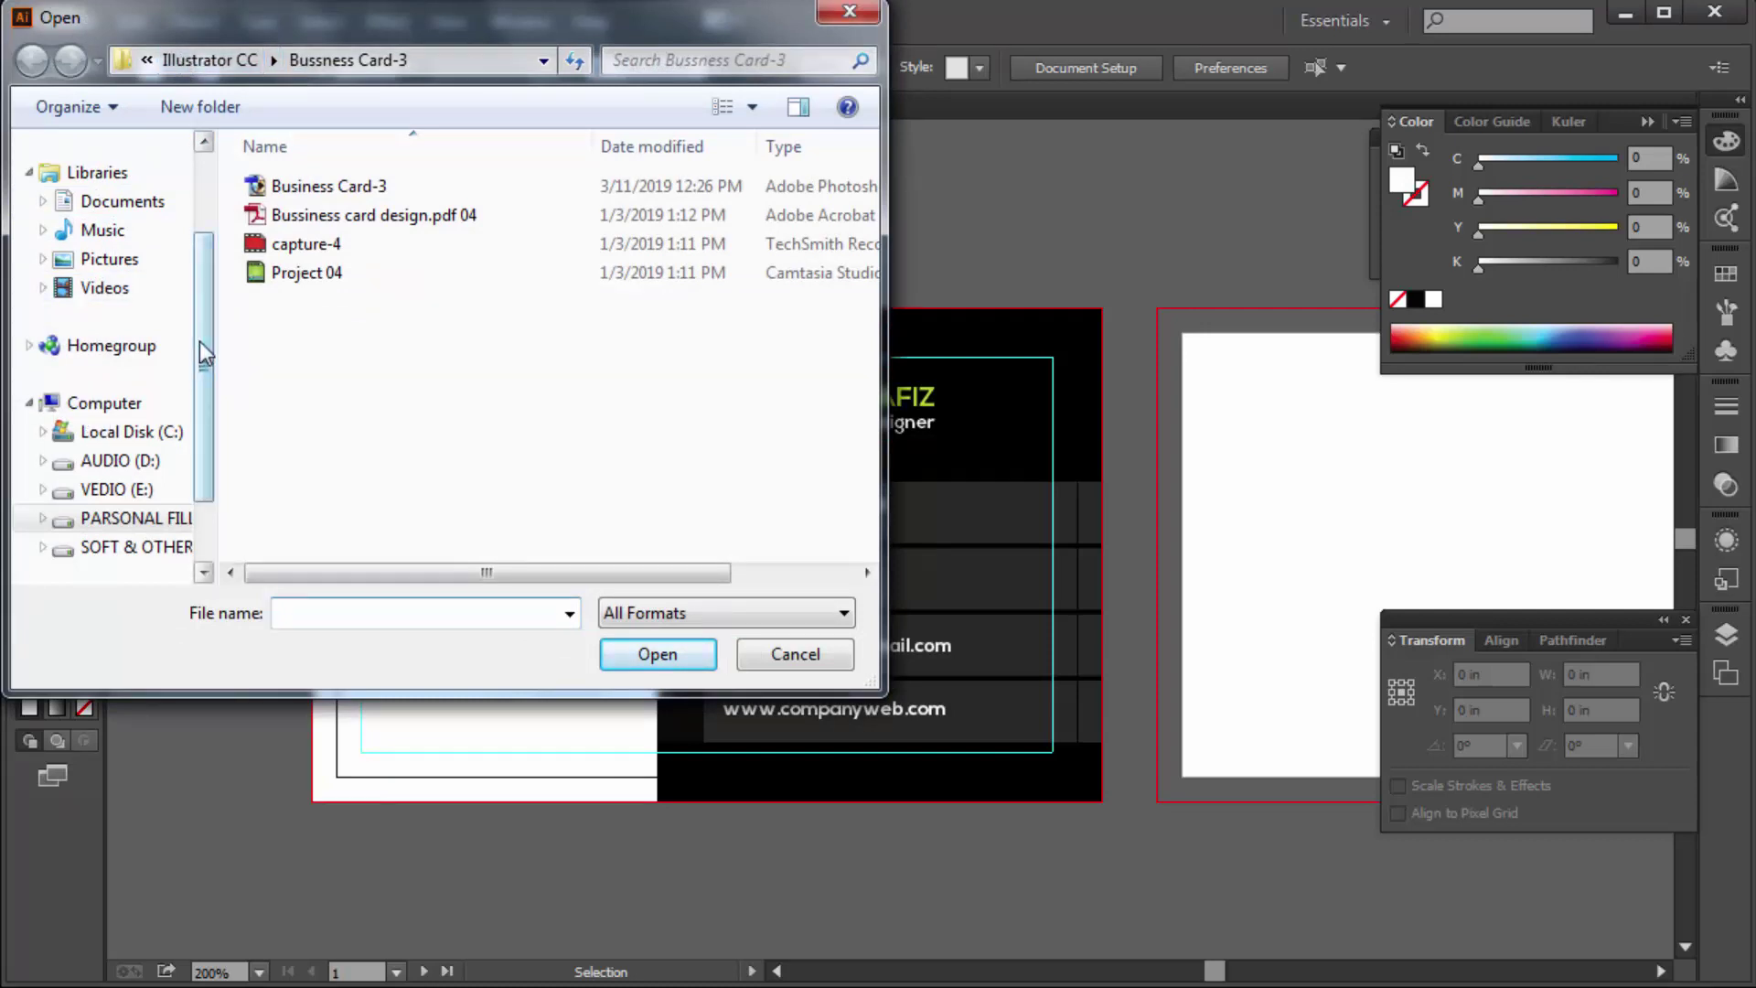
pyautogui.scroll(2, 195, 357)
pyautogui.click(128, 185)
pyautogui.moveTo(867, 183); pyautogui.dragTo(905, 471)
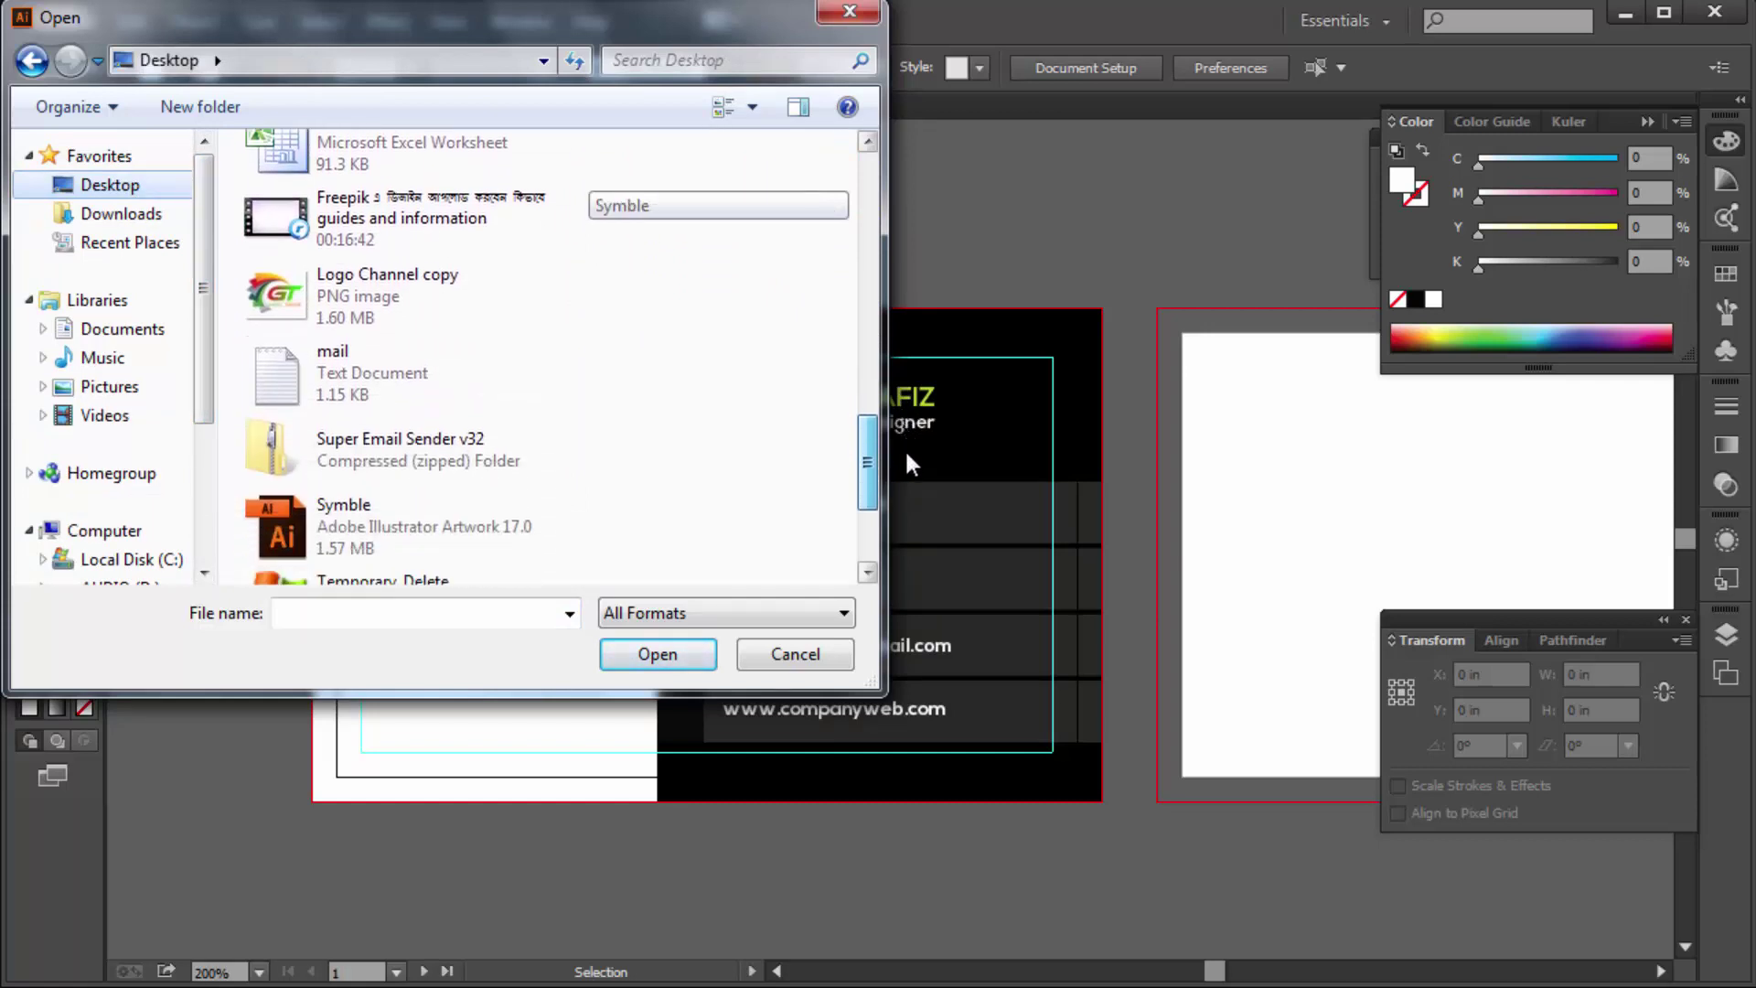
pyautogui.click(322, 517)
pyautogui.doubleClick(322, 517)
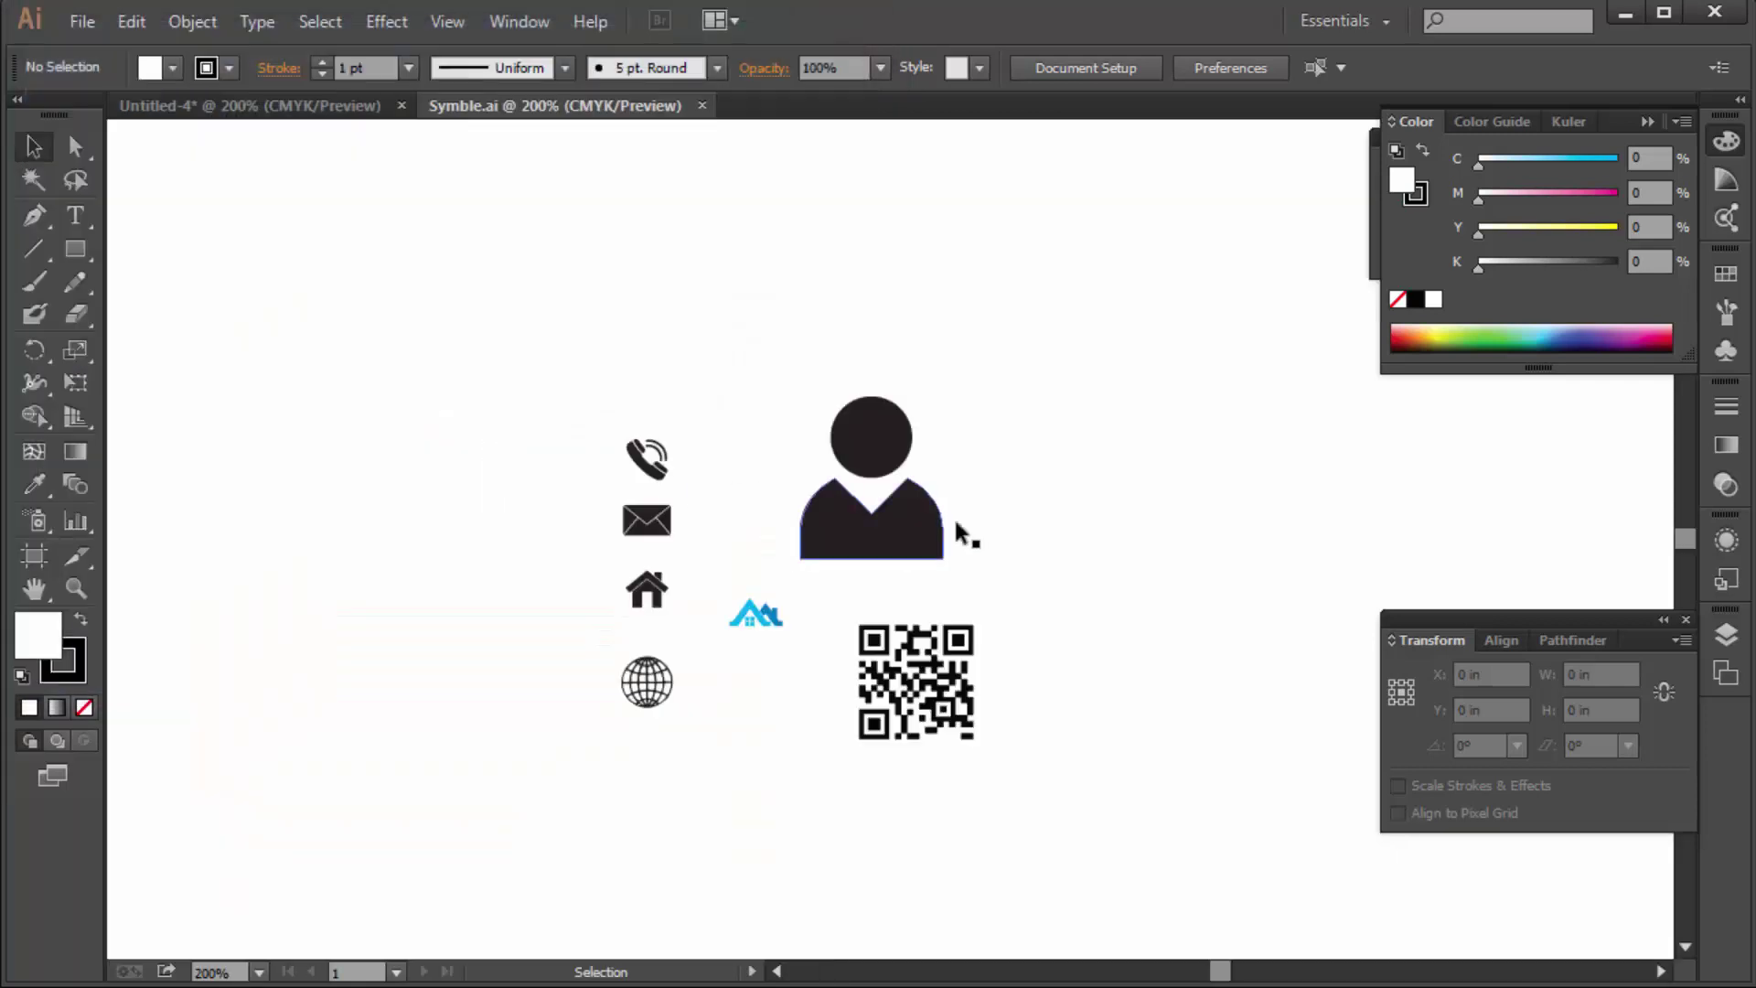
# Bring the Symble icons into the business card document and lay them out below the card
pyautogui.moveTo(409, 814); pyautogui.dragTo(410, 816)
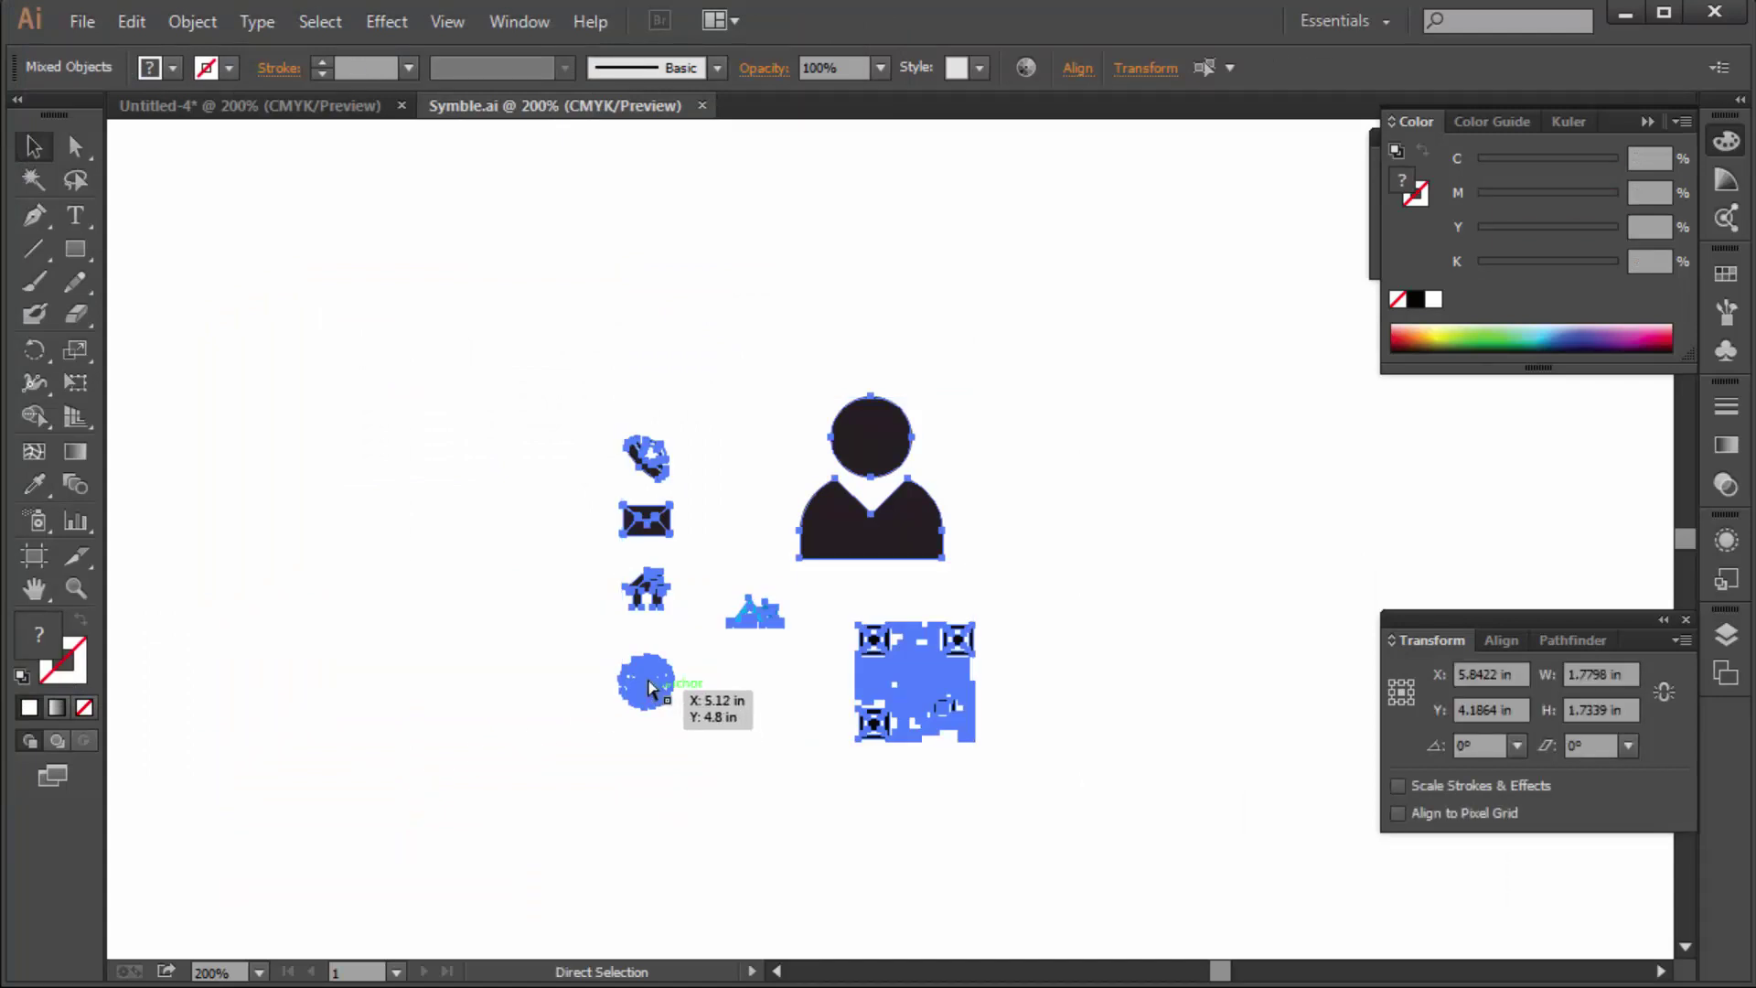
pyautogui.click(209, 110)
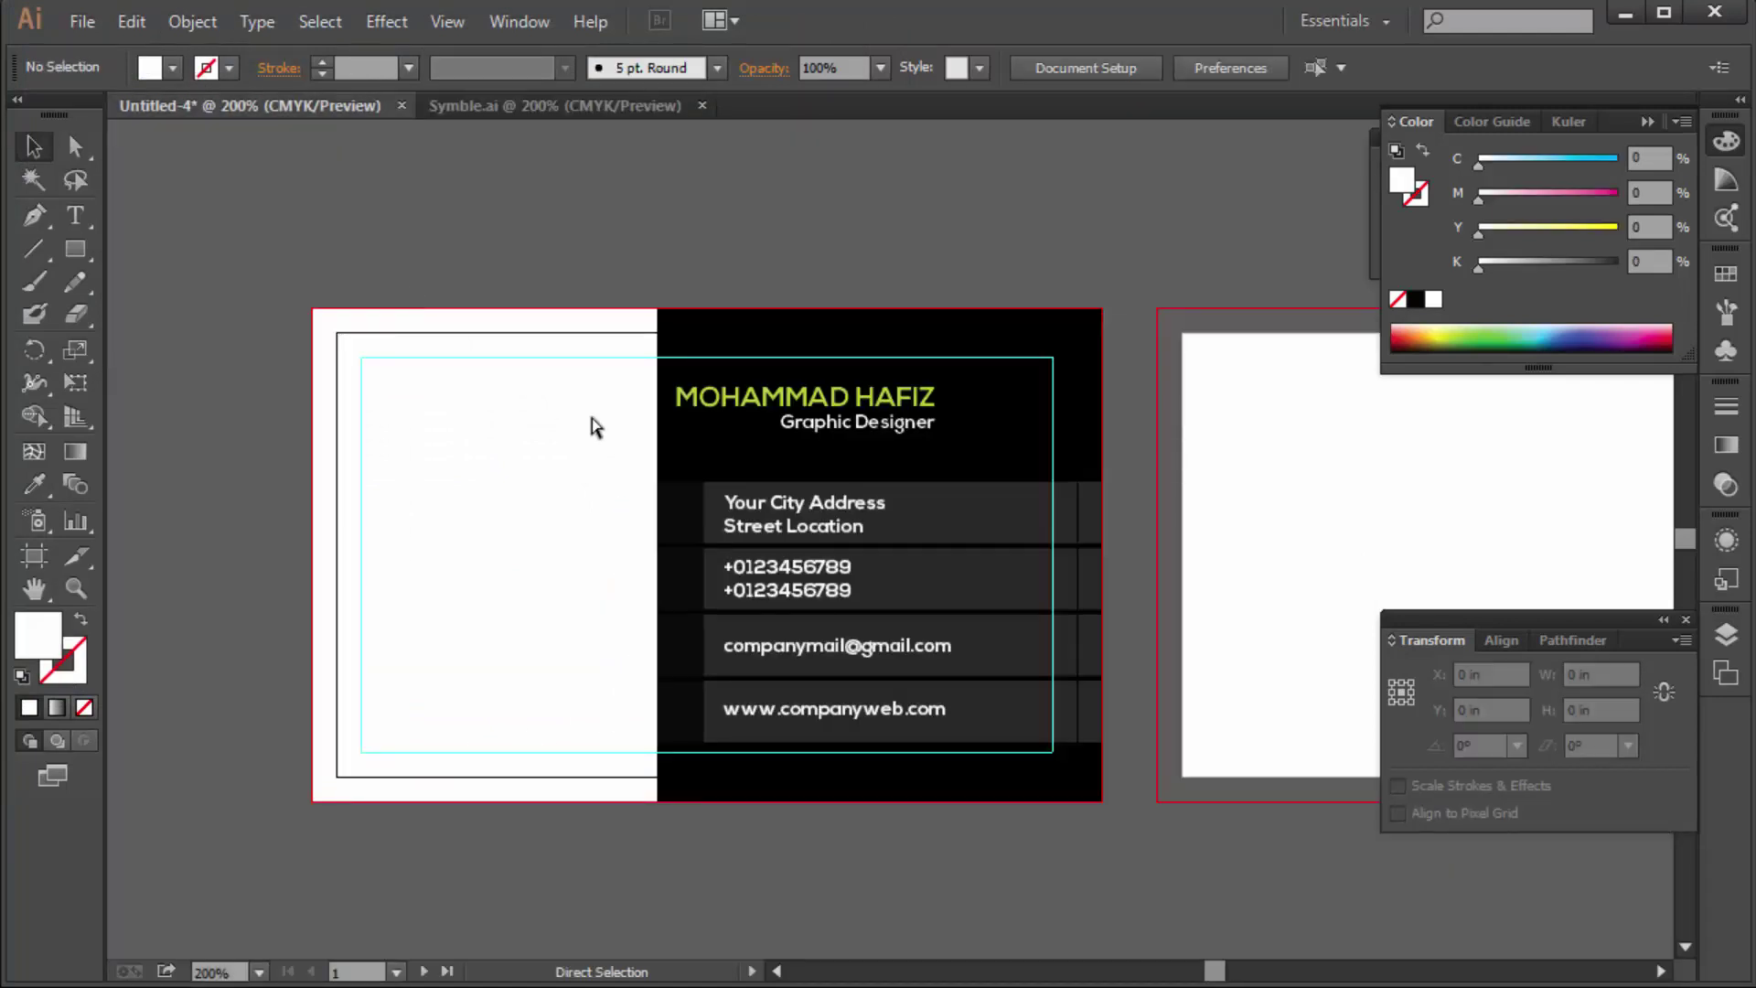
pyautogui.hotkey('ctrl', 'v')
pyautogui.moveTo(837, 499); pyautogui.dragTo(1062, 369)
pyautogui.moveTo(1177, 449)
pyautogui.mouseDown()
pyautogui.moveTo(492, 769)
pyautogui.moveTo(506, 791)
pyautogui.mouseUp()
pyautogui.click(395, 474)
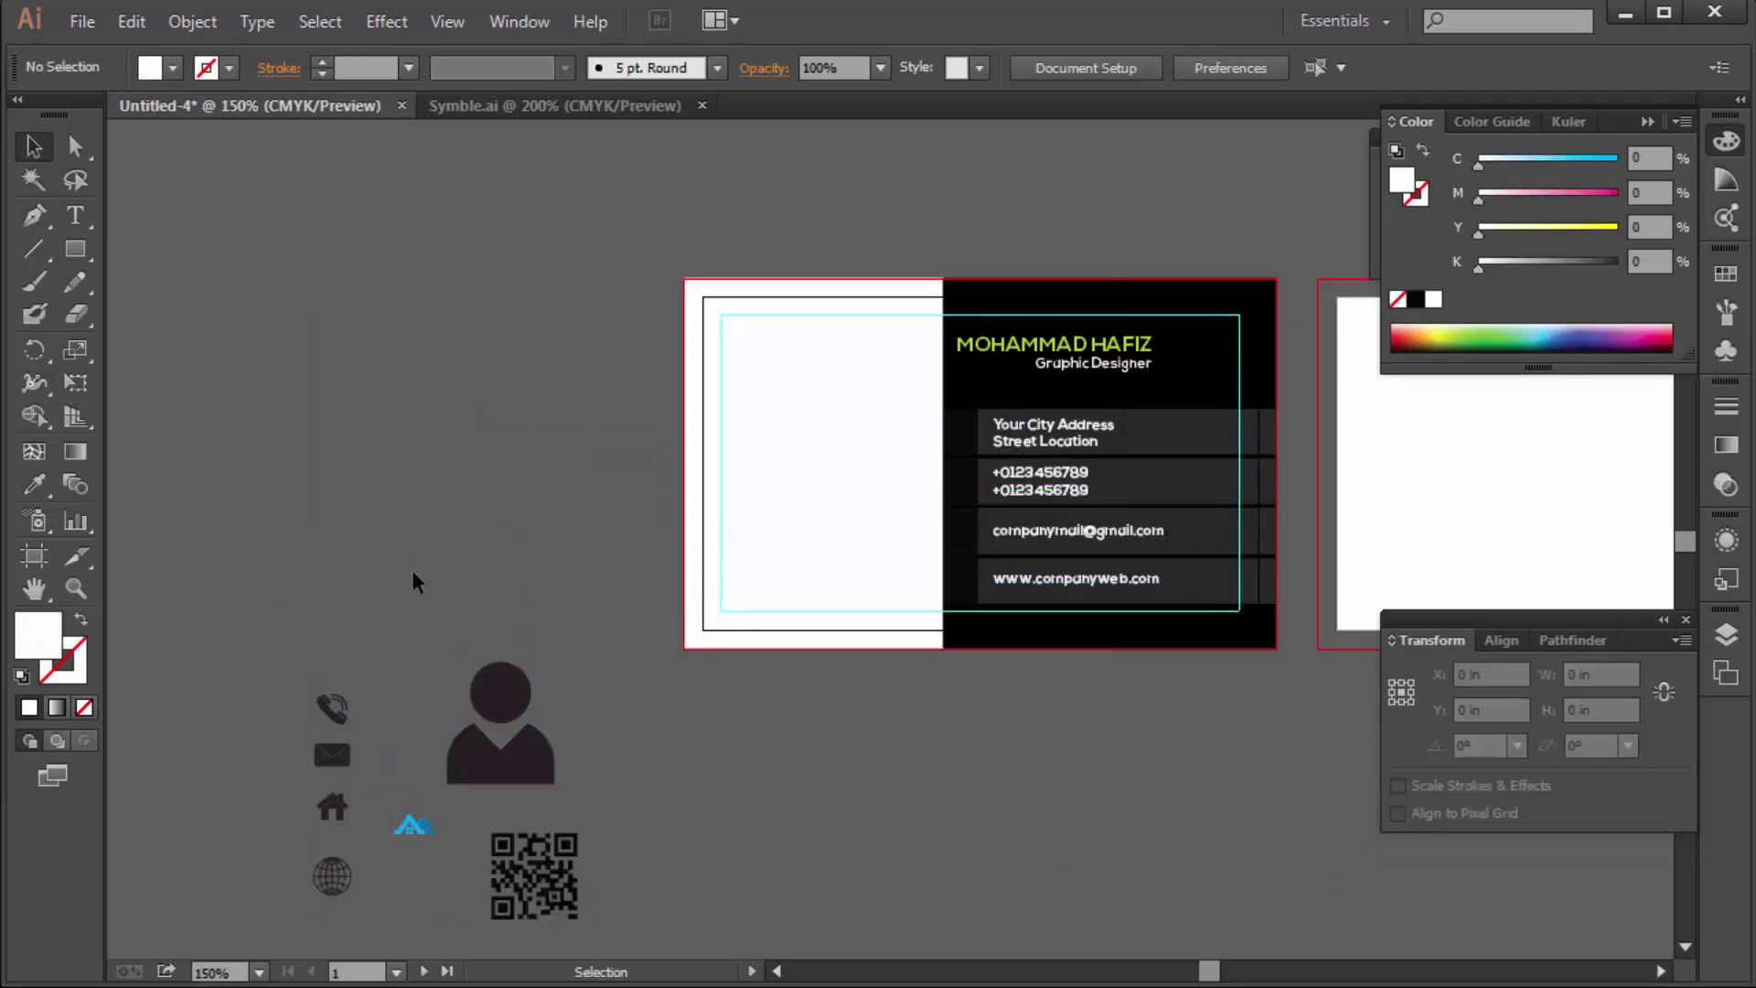
pyautogui.scroll(-3, 364, 500)
pyautogui.moveTo(335, 720); pyautogui.dragTo(1066, 709)
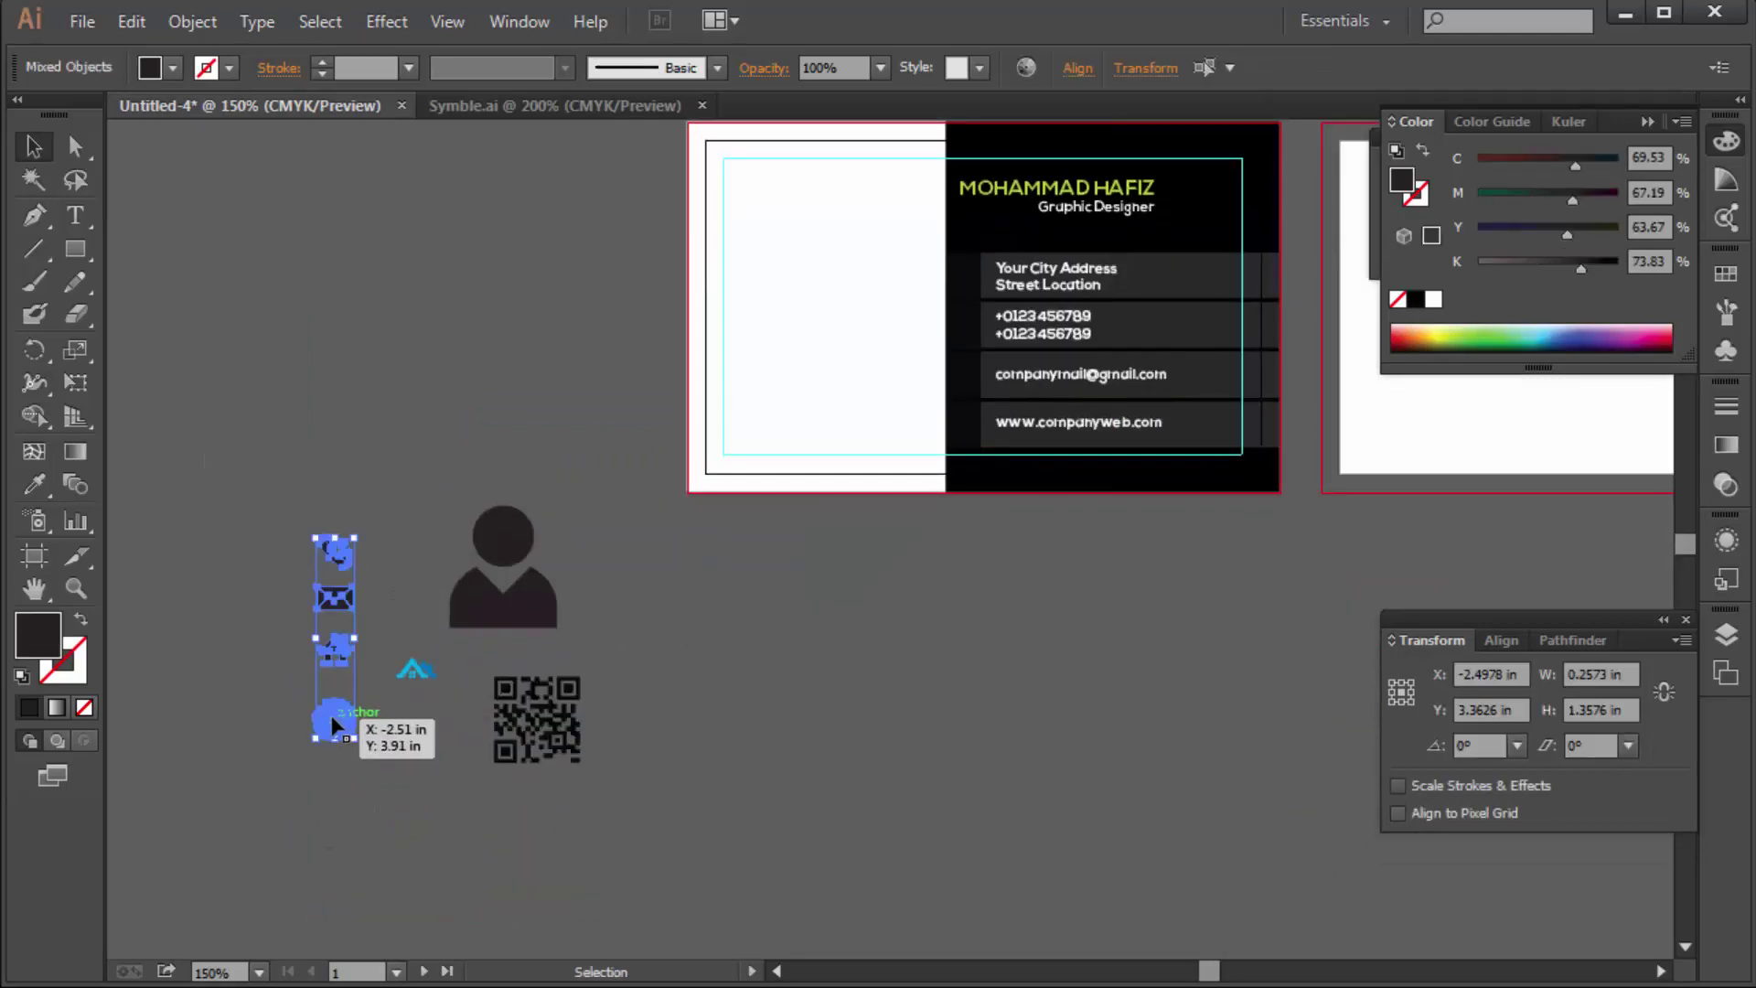
pyautogui.moveTo(907, 583); pyautogui.dragTo(737, 742)
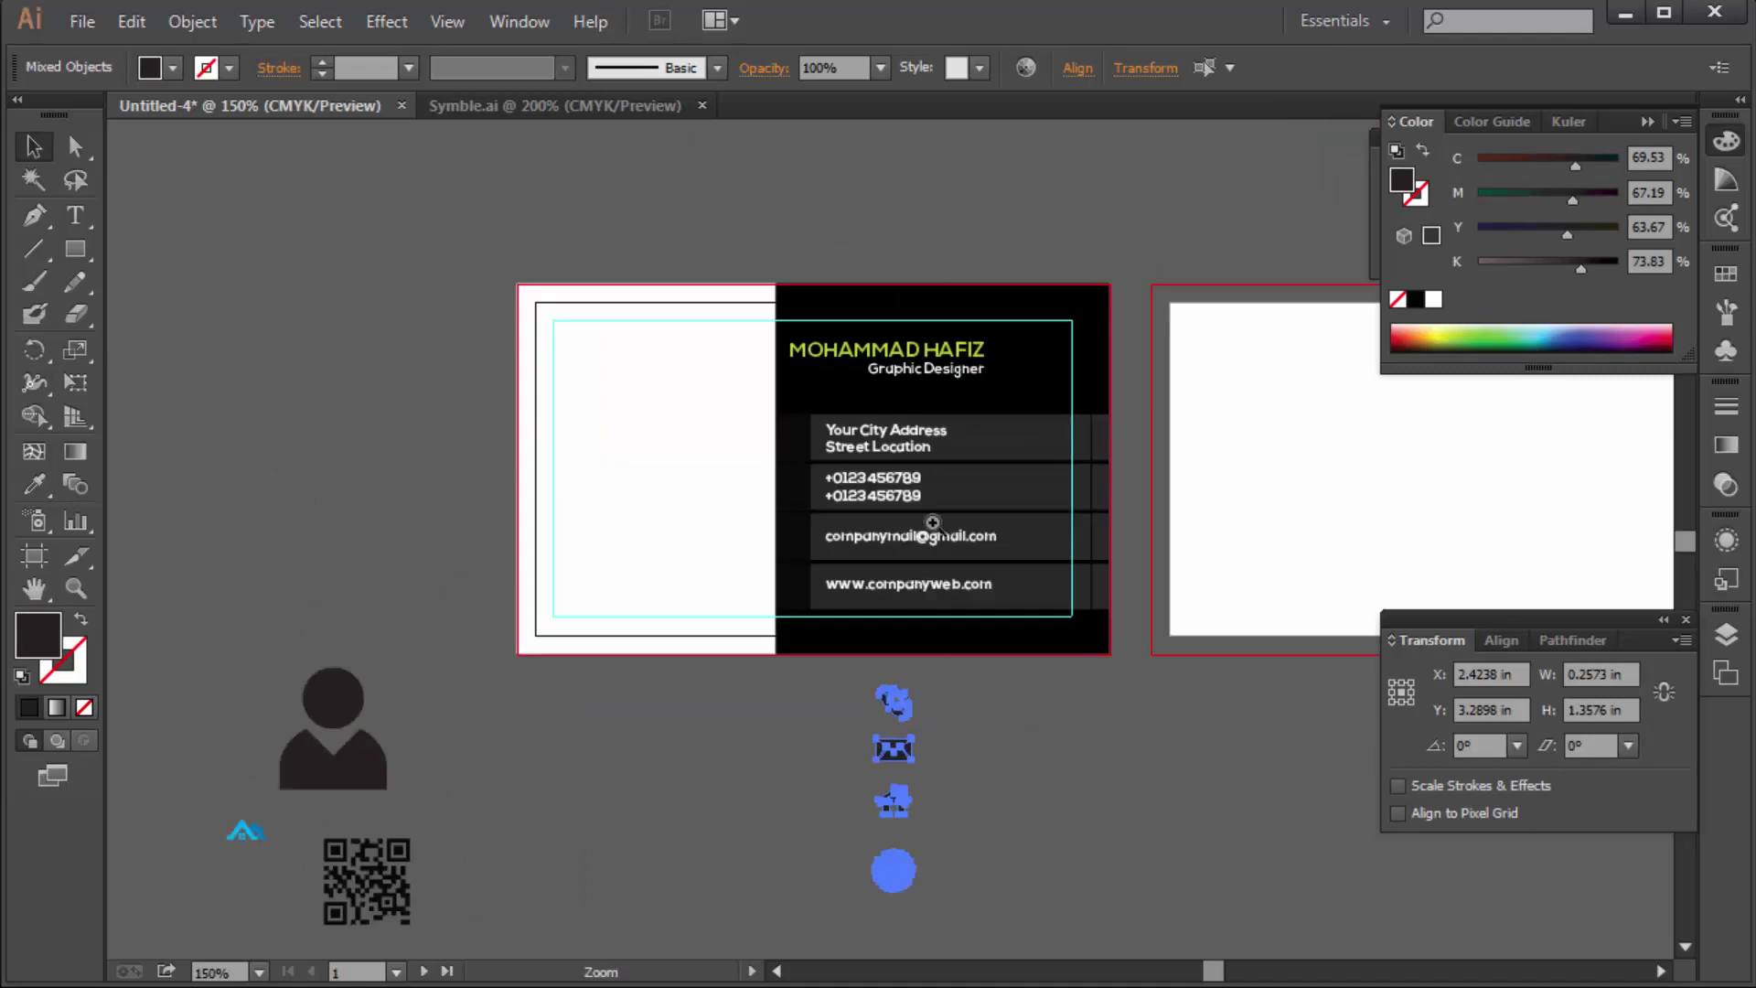
# Move the house icon up toward the card's address band
pyautogui.hotkey('ctrl', '+')
pyautogui.click(924, 823)
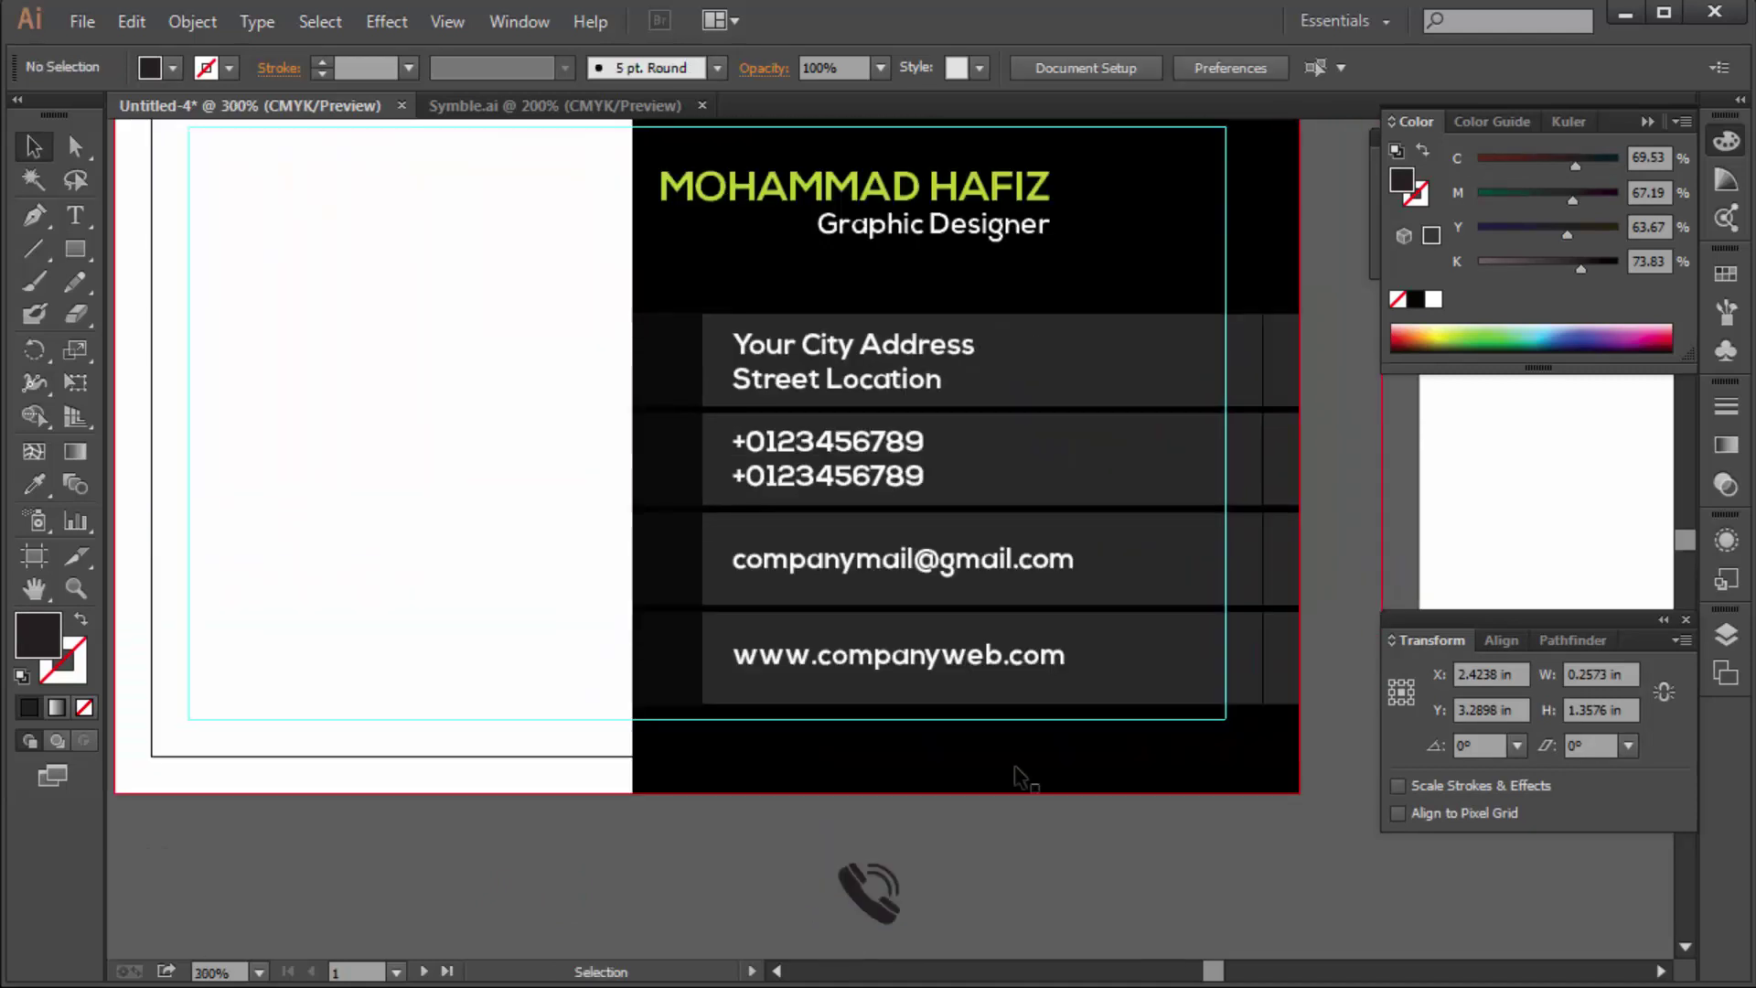
pyautogui.hotkey('ctrl', '-')
pyautogui.moveTo(971, 788); pyautogui.dragTo(921, 911)
pyautogui.moveTo(746, 851)
pyautogui.mouseDown()
pyautogui.moveTo(663, 684)
pyautogui.moveTo(620, 379)
pyautogui.mouseUp()
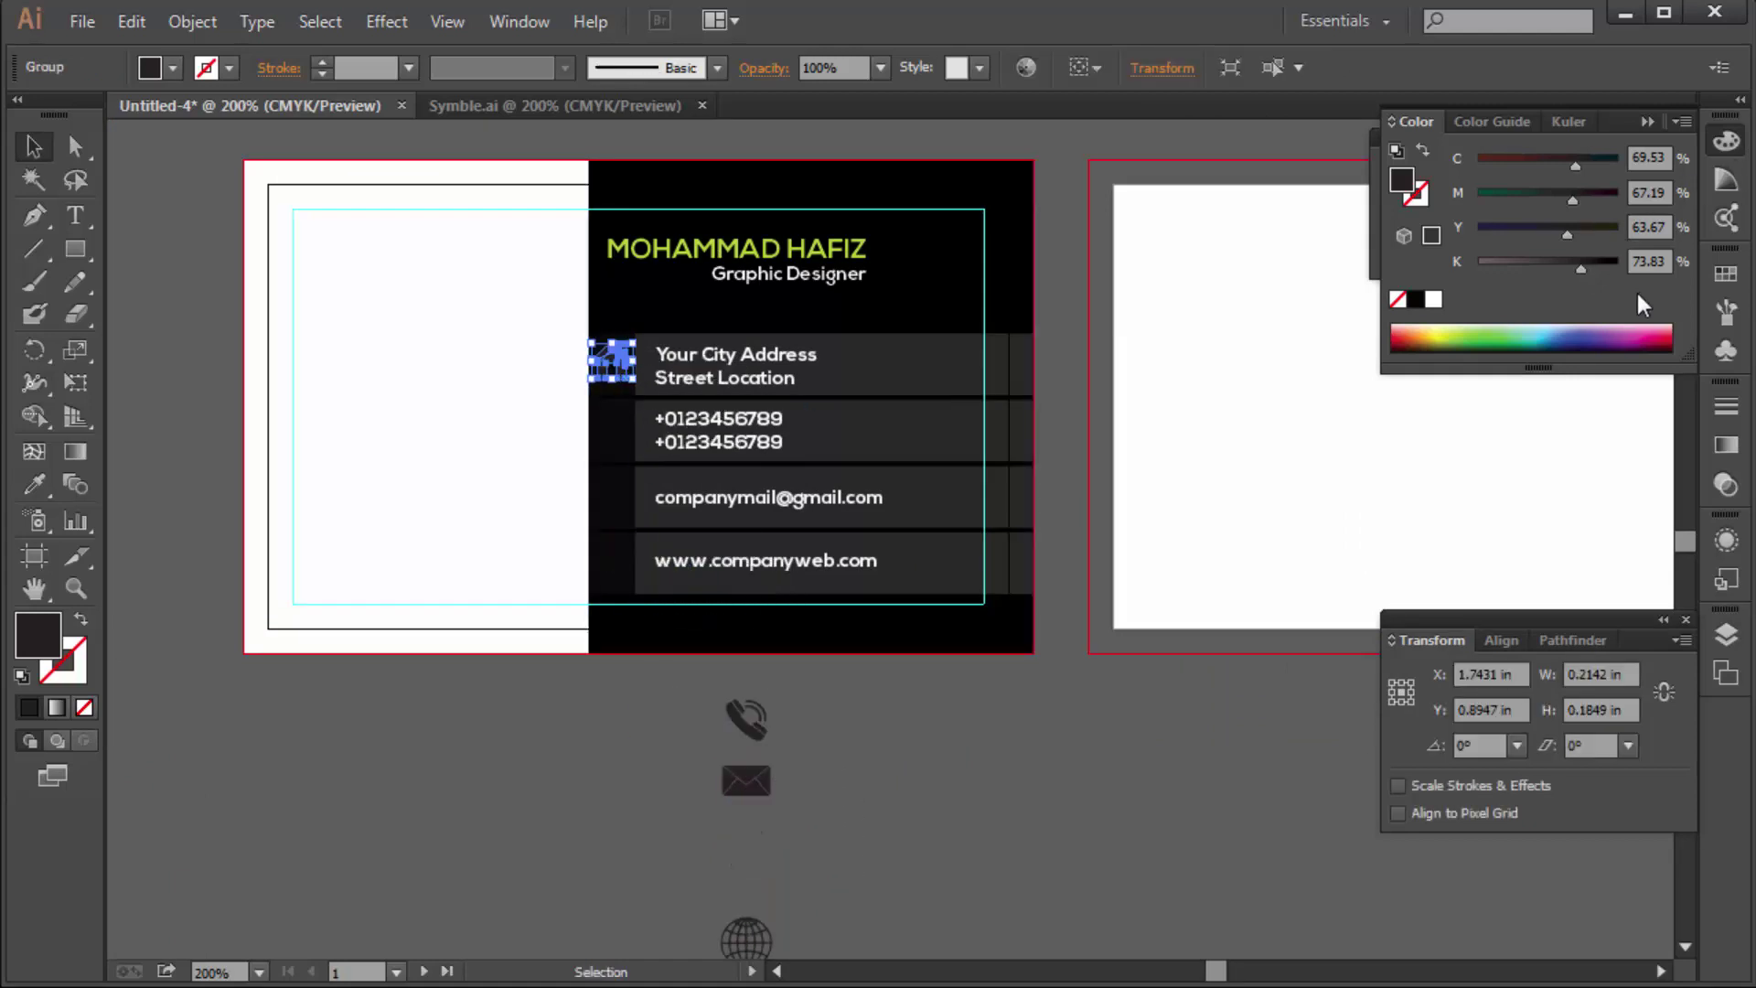
# Make the house icon white and shrink it to fit the address slot
pyautogui.click(1433, 299)
pyautogui.scroll(5, 707, 331)
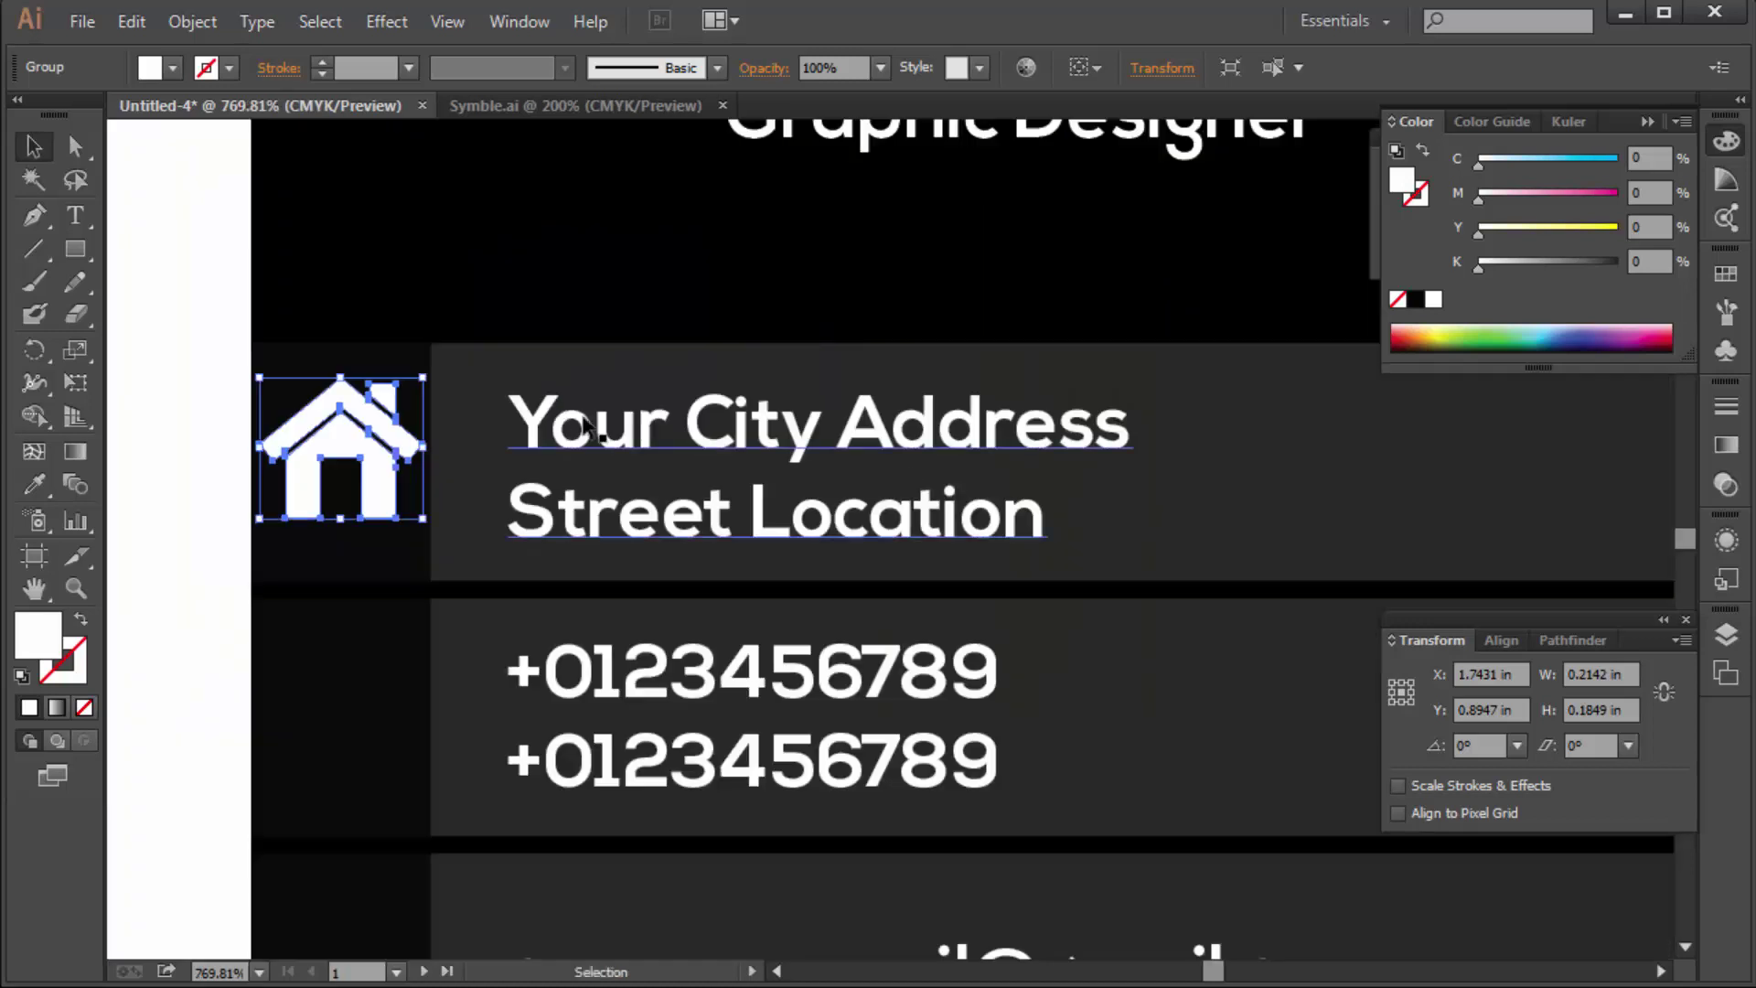
pyautogui.moveTo(418, 462); pyautogui.dragTo(341, 457)
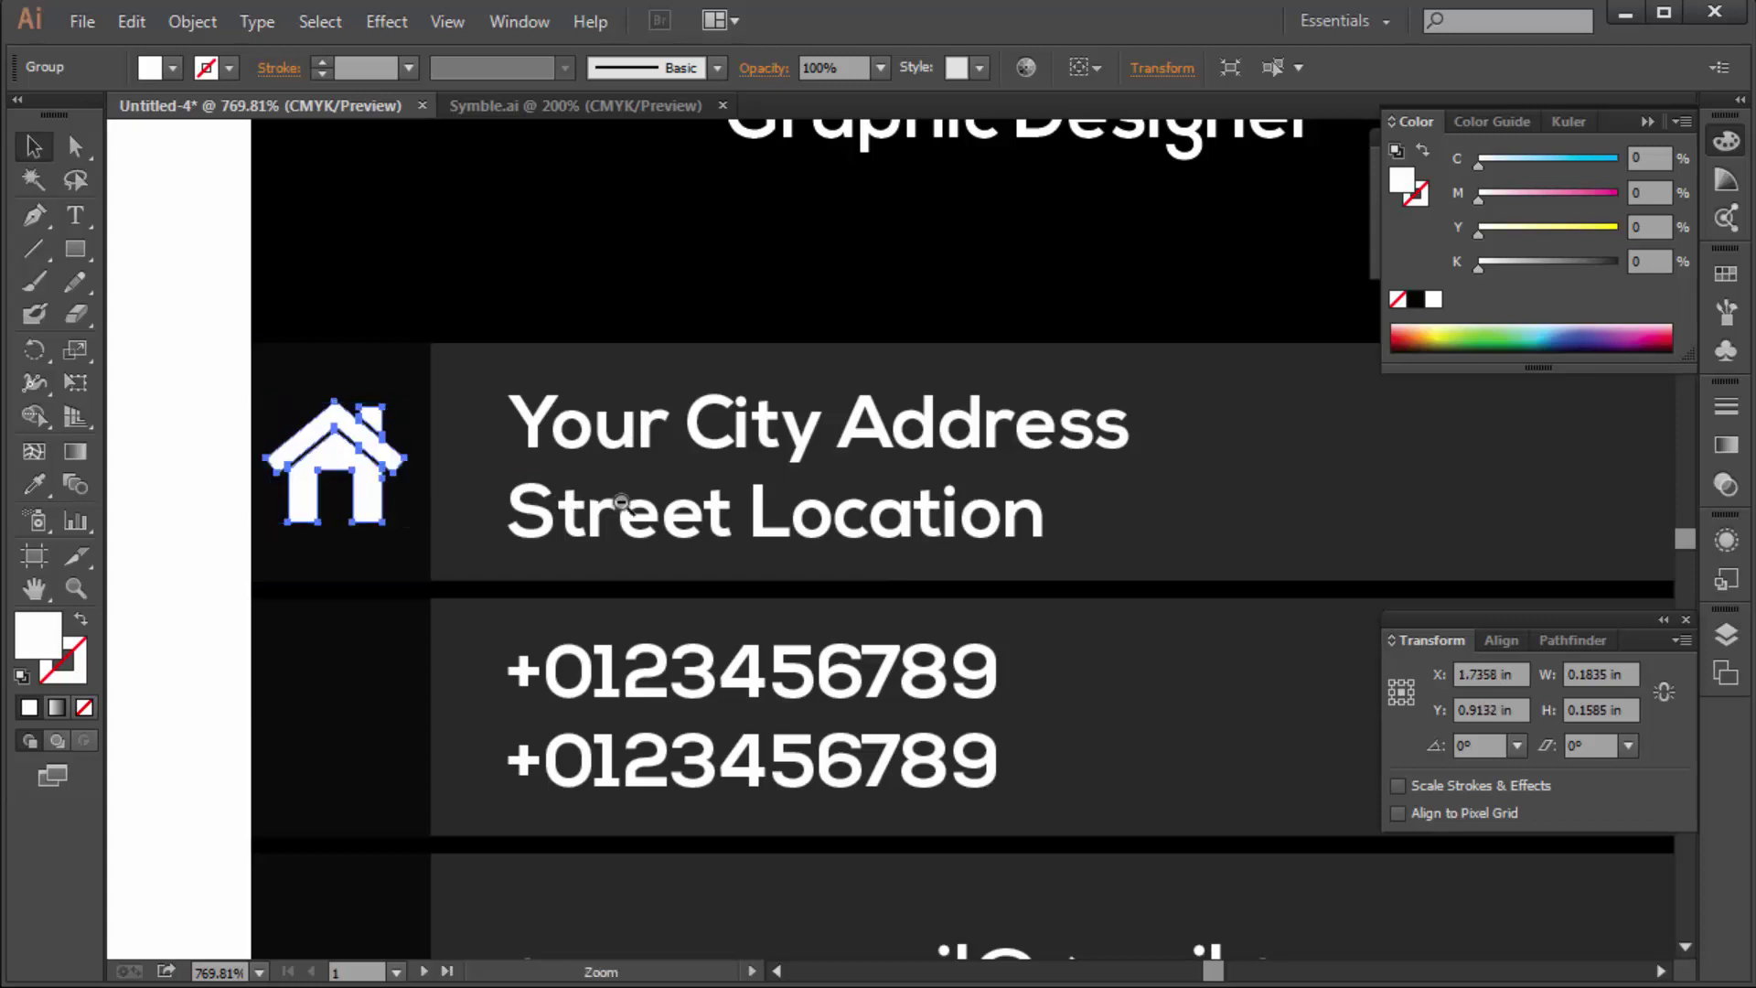
pyautogui.scroll(-4, 622, 503)
# Place a shrunken white phone icon in the phone row
pyautogui.moveTo(964, 746); pyautogui.dragTo(677, 478)
pyautogui.moveTo(784, 814); pyautogui.dragTo(582, 349)
pyautogui.moveTo(611, 413); pyautogui.dragTo(607, 405)
pyautogui.click(1434, 301)
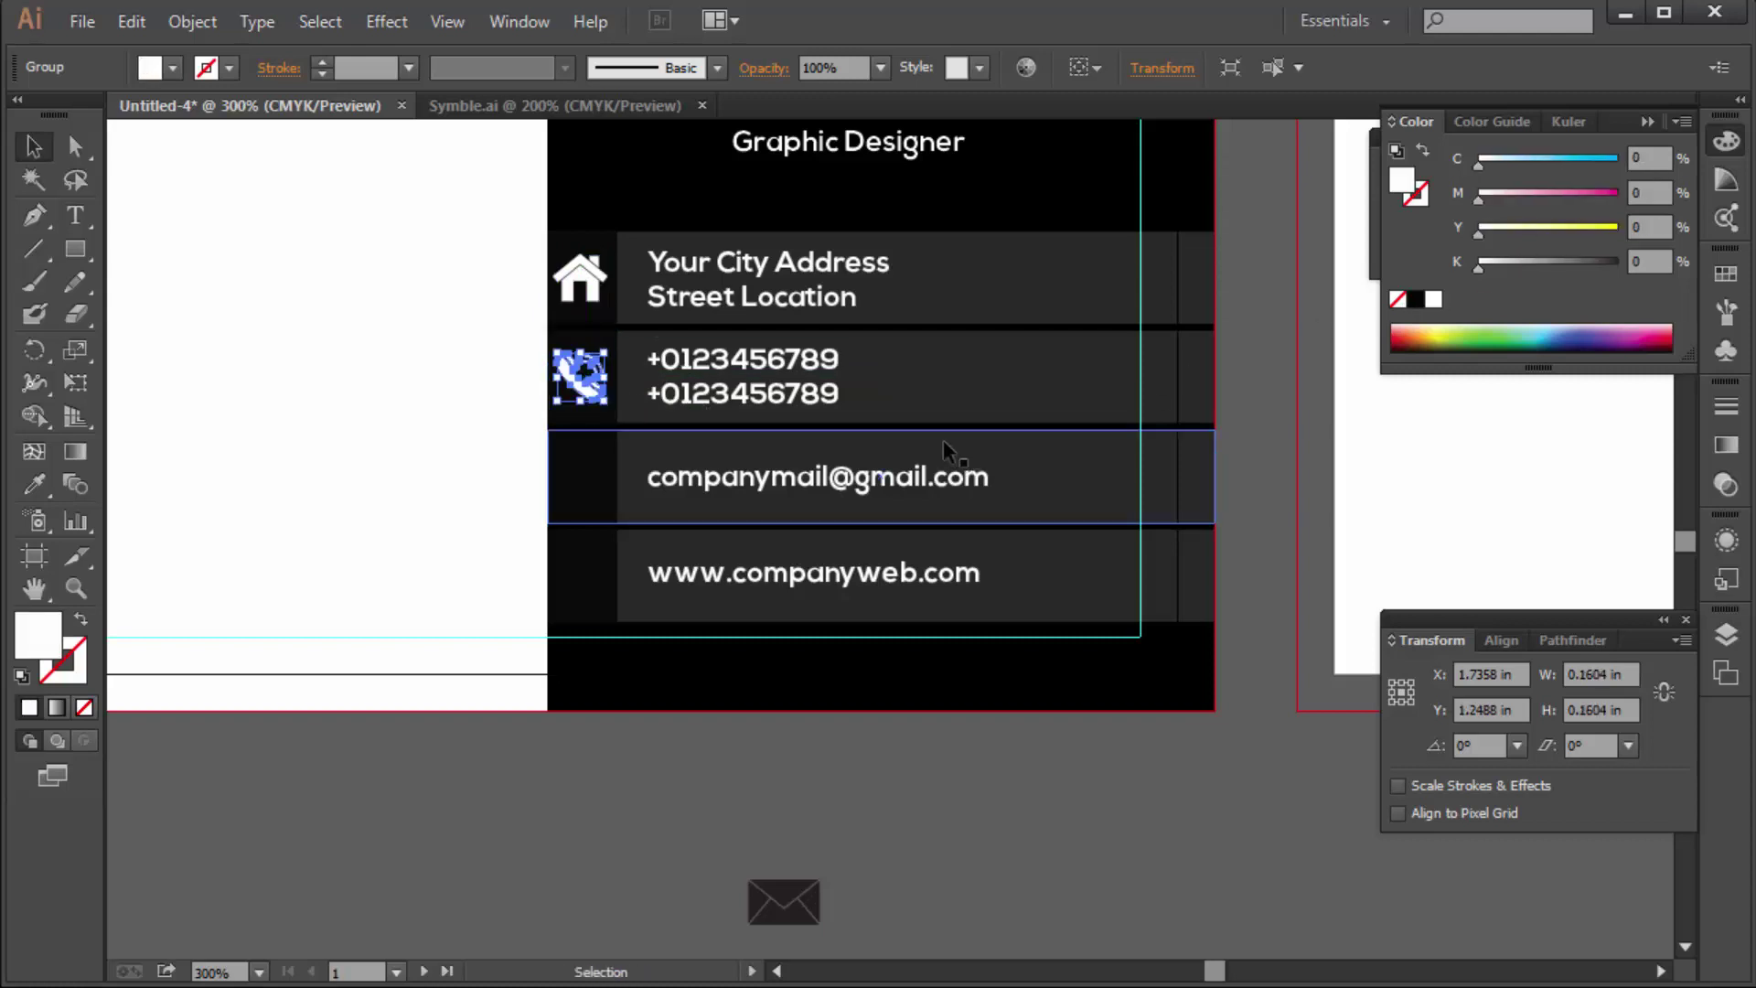
pyautogui.click(876, 743)
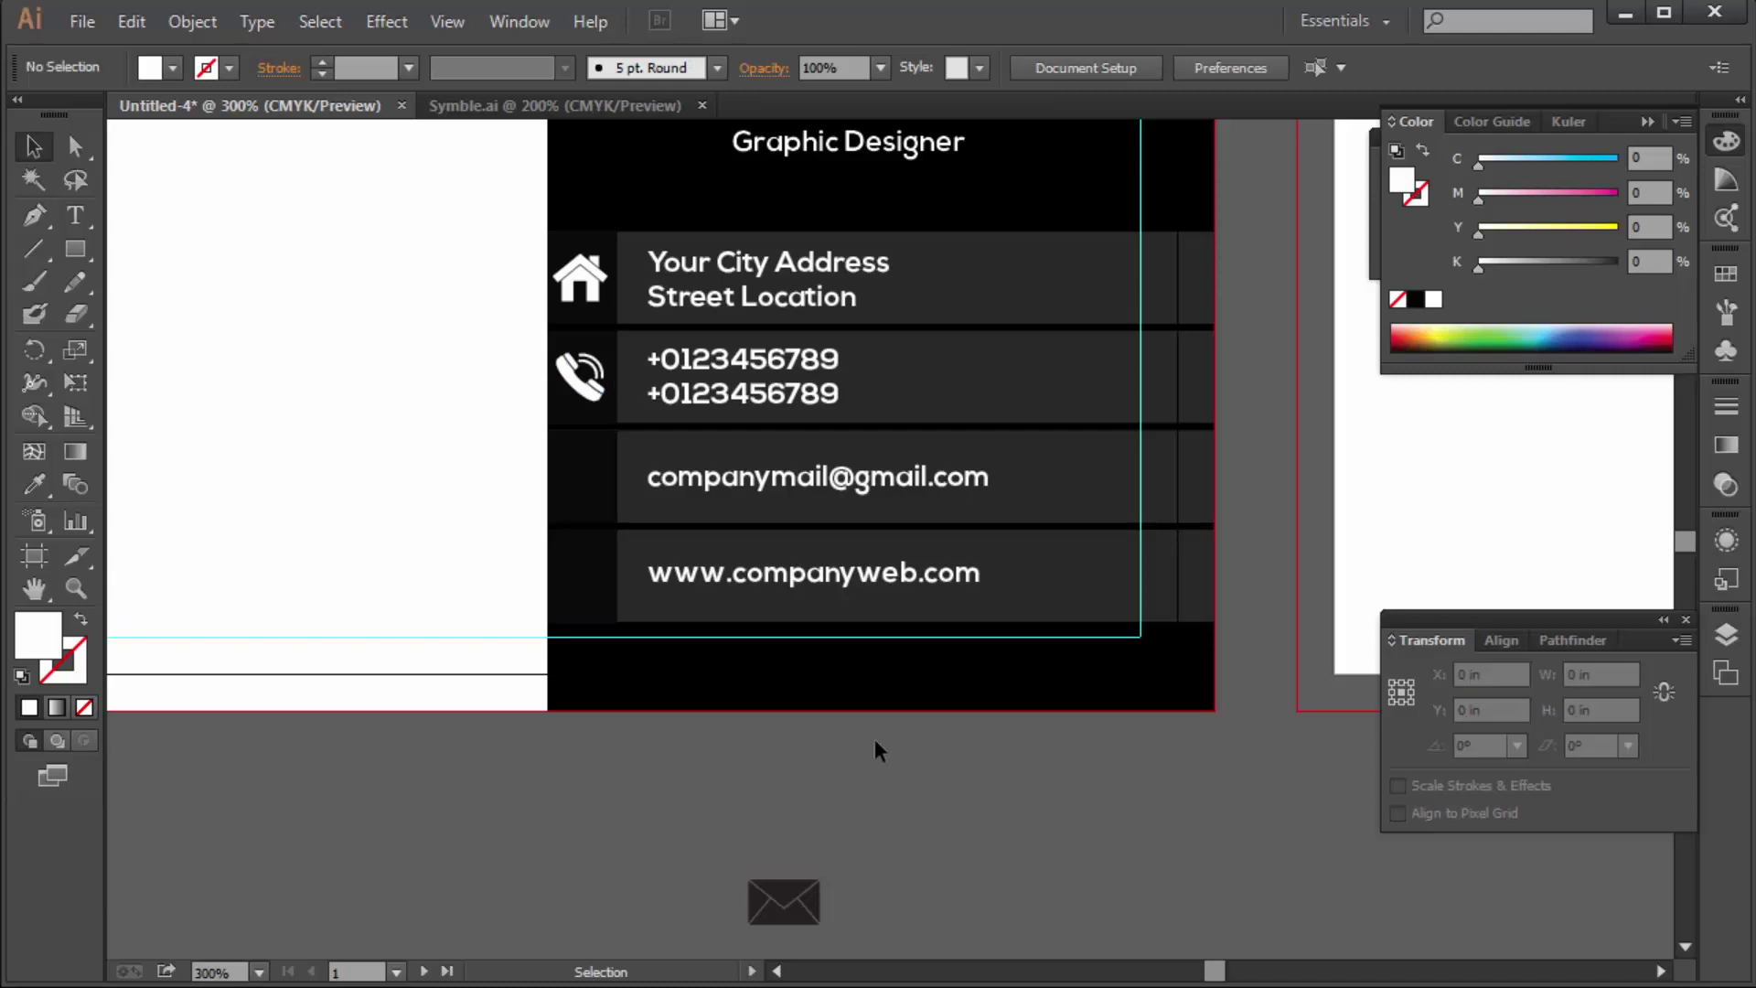
# Move the envelope icon into the e-mail row and make it white
pyautogui.click(784, 892)
pyautogui.moveTo(784, 901)
pyautogui.mouseDown()
pyautogui.moveTo(580, 476)
pyautogui.moveTo(619, 475)
pyautogui.mouseUp()
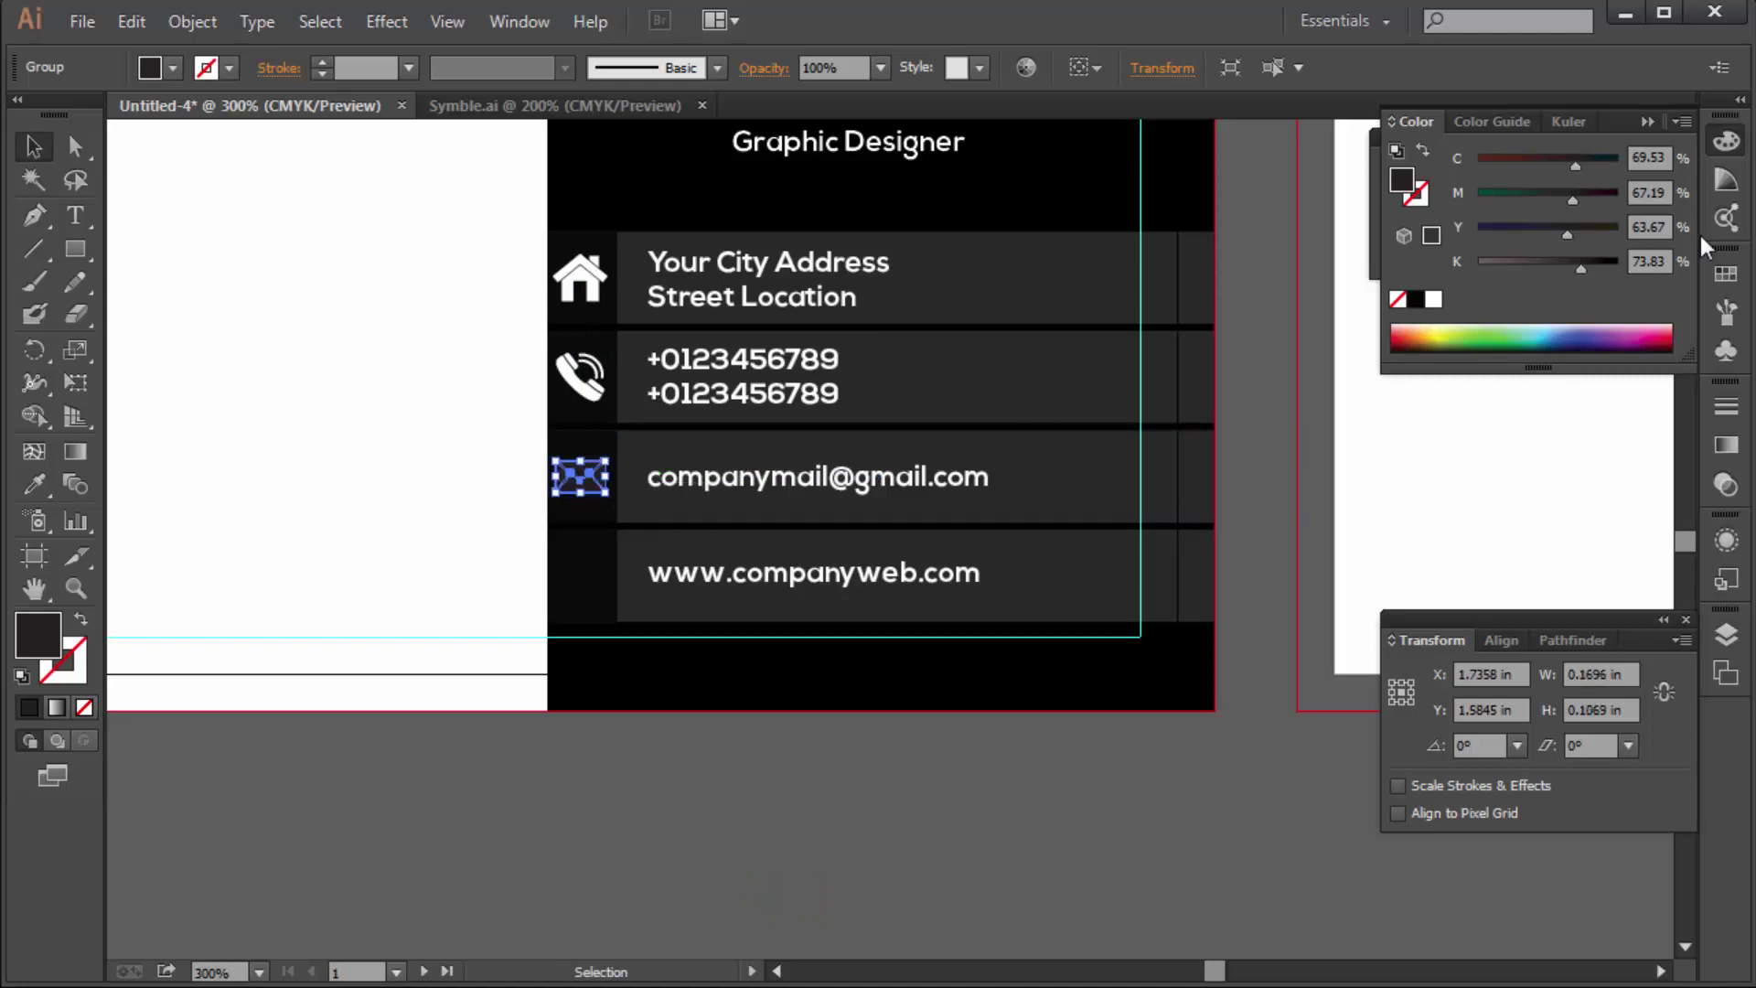
pyautogui.click(1434, 299)
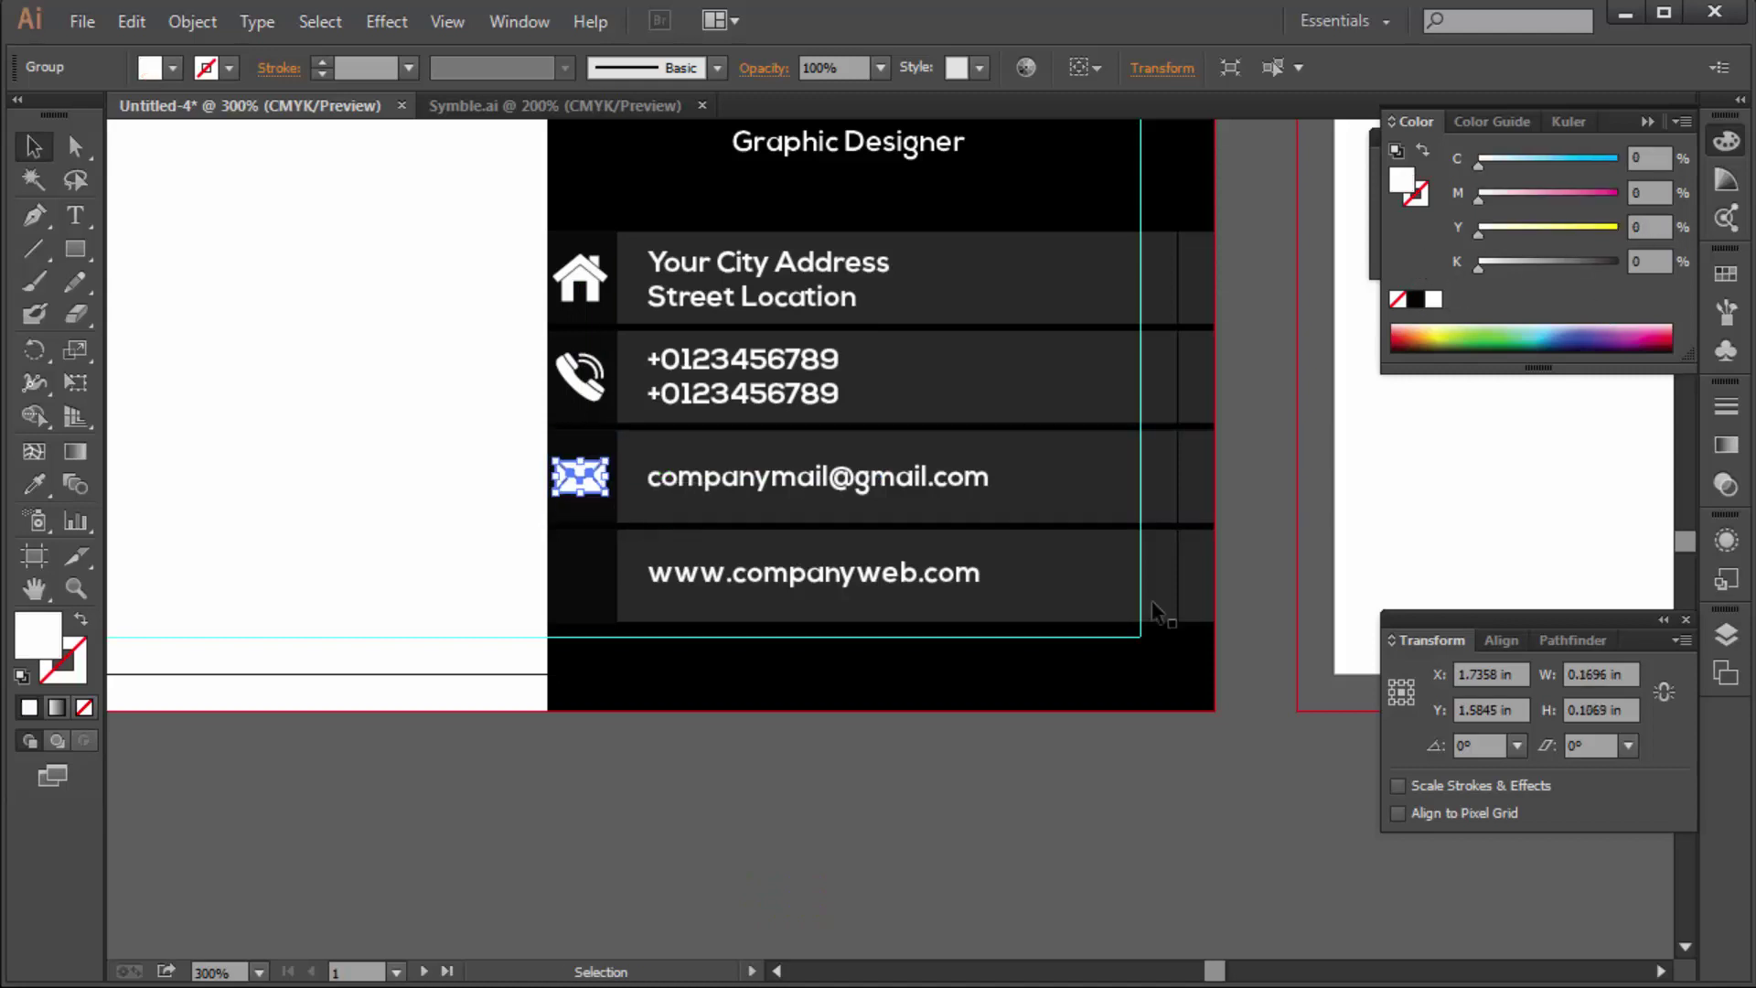
pyautogui.click(1109, 768)
# Place a white globe icon in the website row, matching its width to the other icons
pyautogui.moveTo(902, 722); pyautogui.dragTo(849, 613)
pyautogui.scroll(-3, 849, 613)
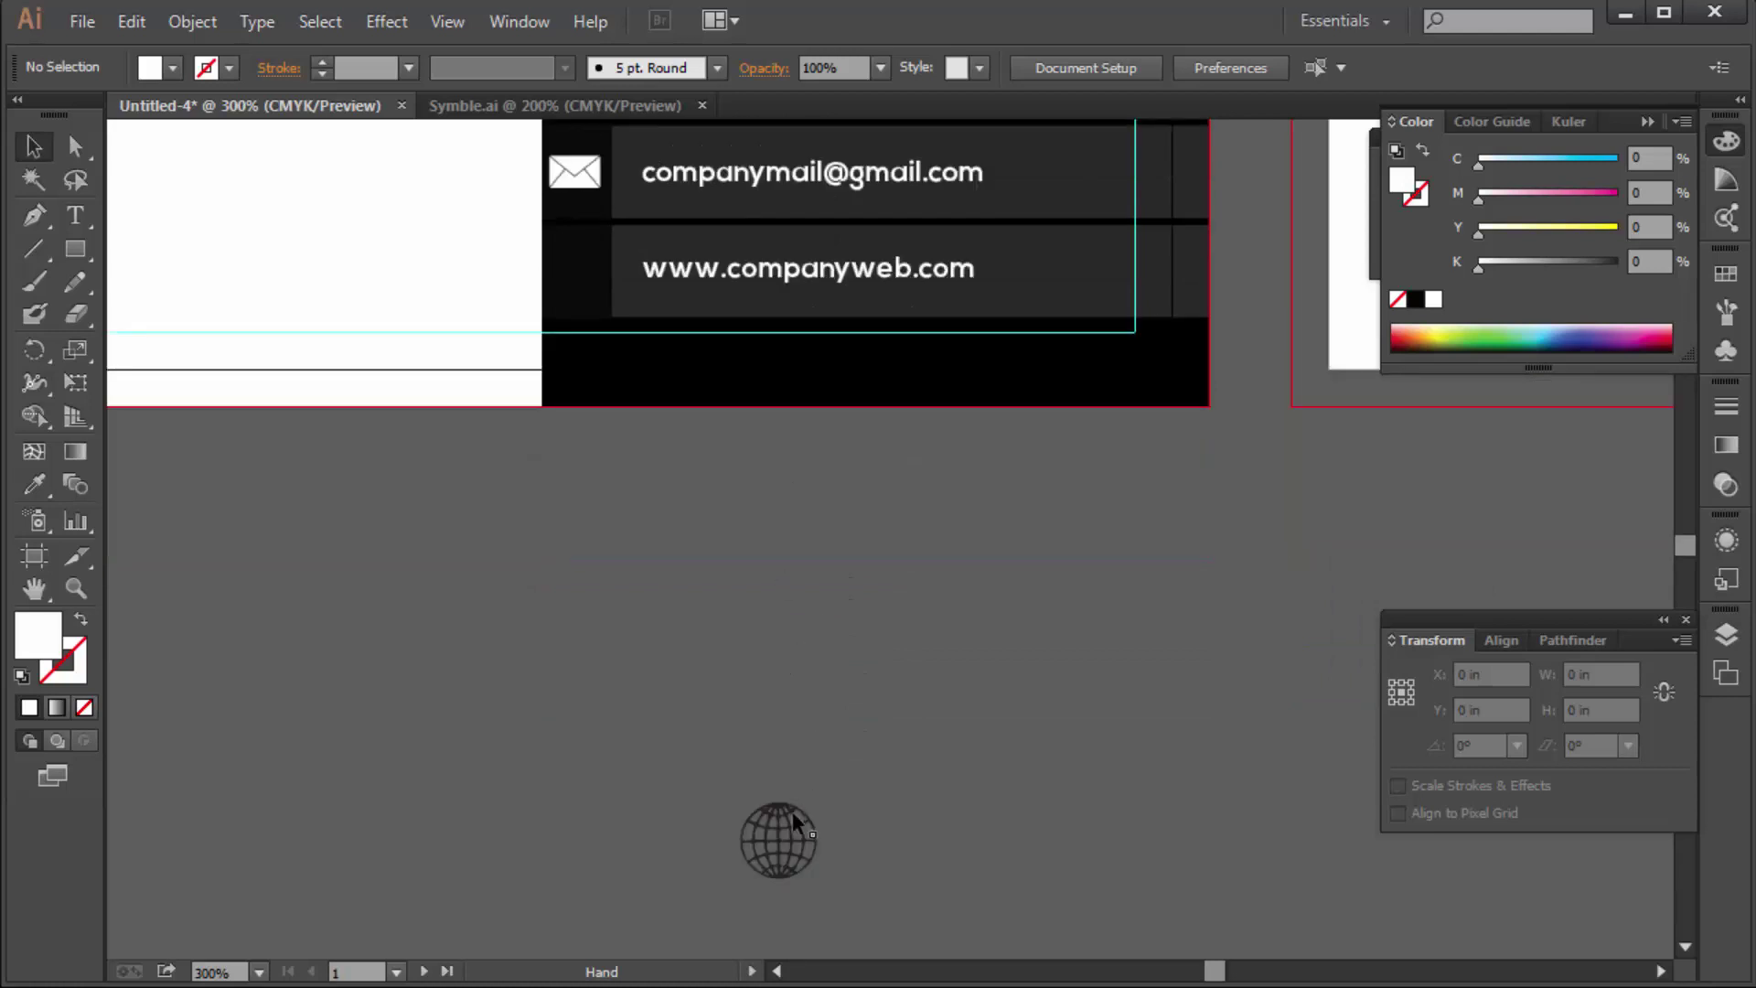
pyautogui.press('v')
pyautogui.click(777, 837)
pyautogui.moveTo(785, 878)
pyautogui.mouseDown()
pyautogui.moveTo(545, 221)
pyautogui.moveTo(576, 272)
pyautogui.mouseUp()
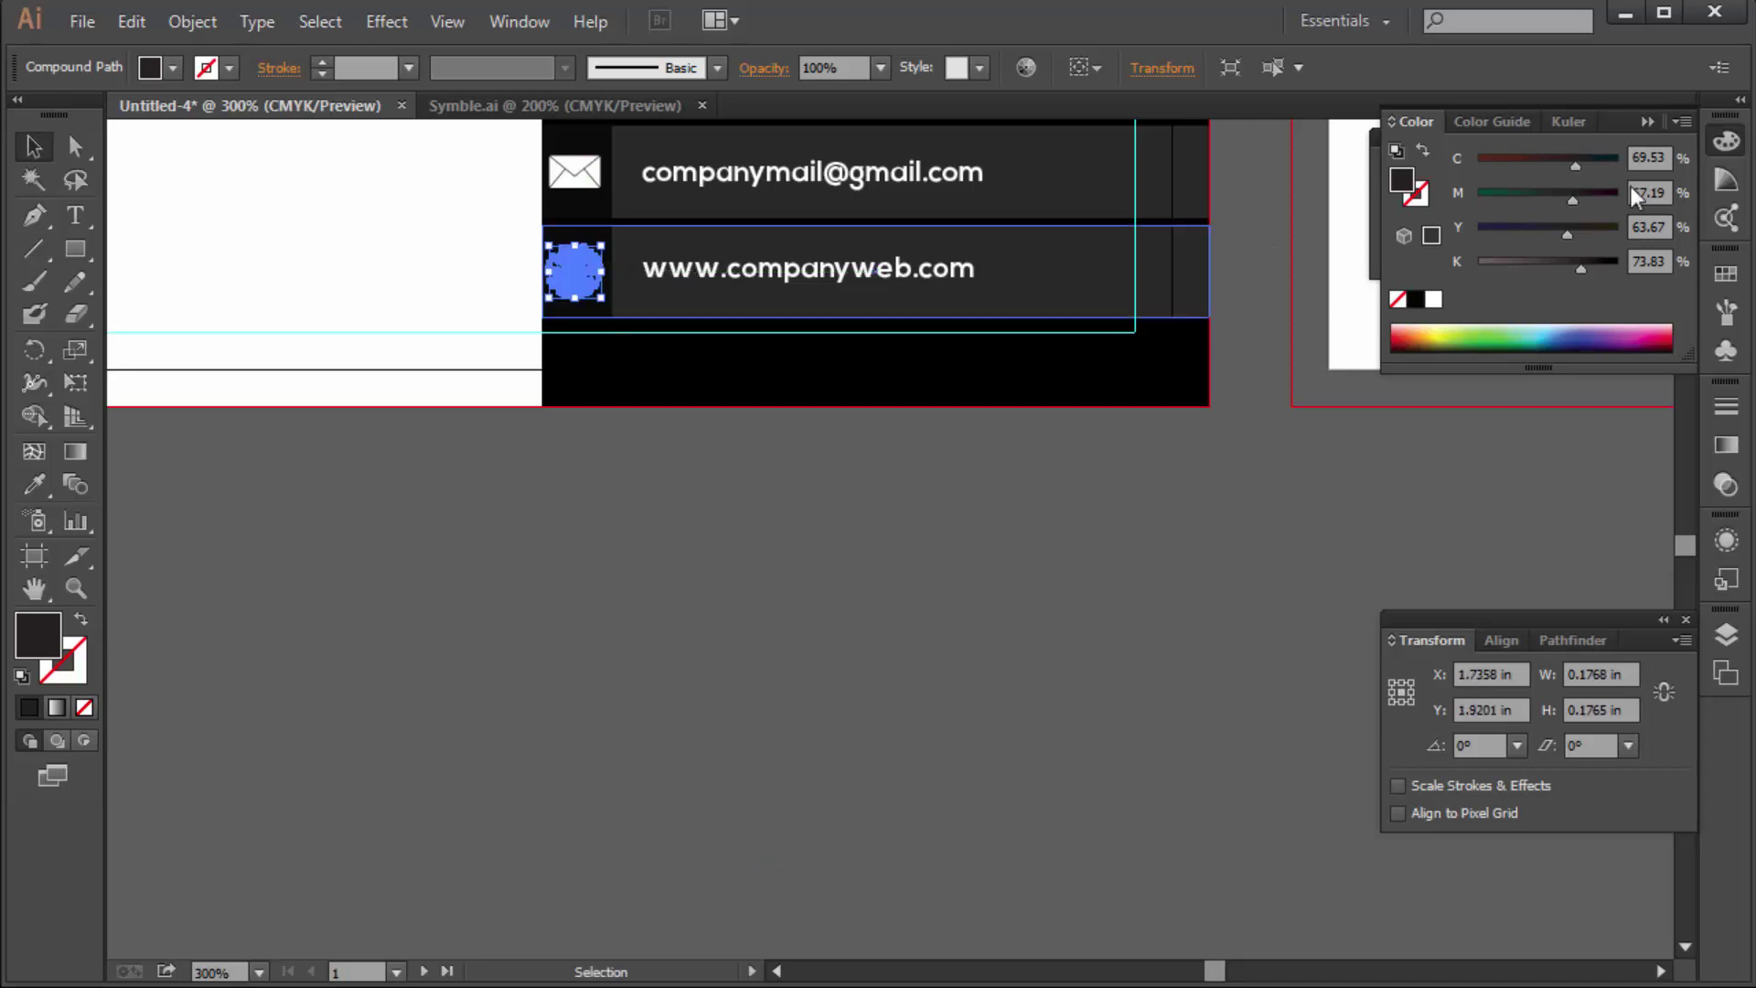
pyautogui.click(1434, 300)
pyautogui.press('z')
pyautogui.click(737, 365)
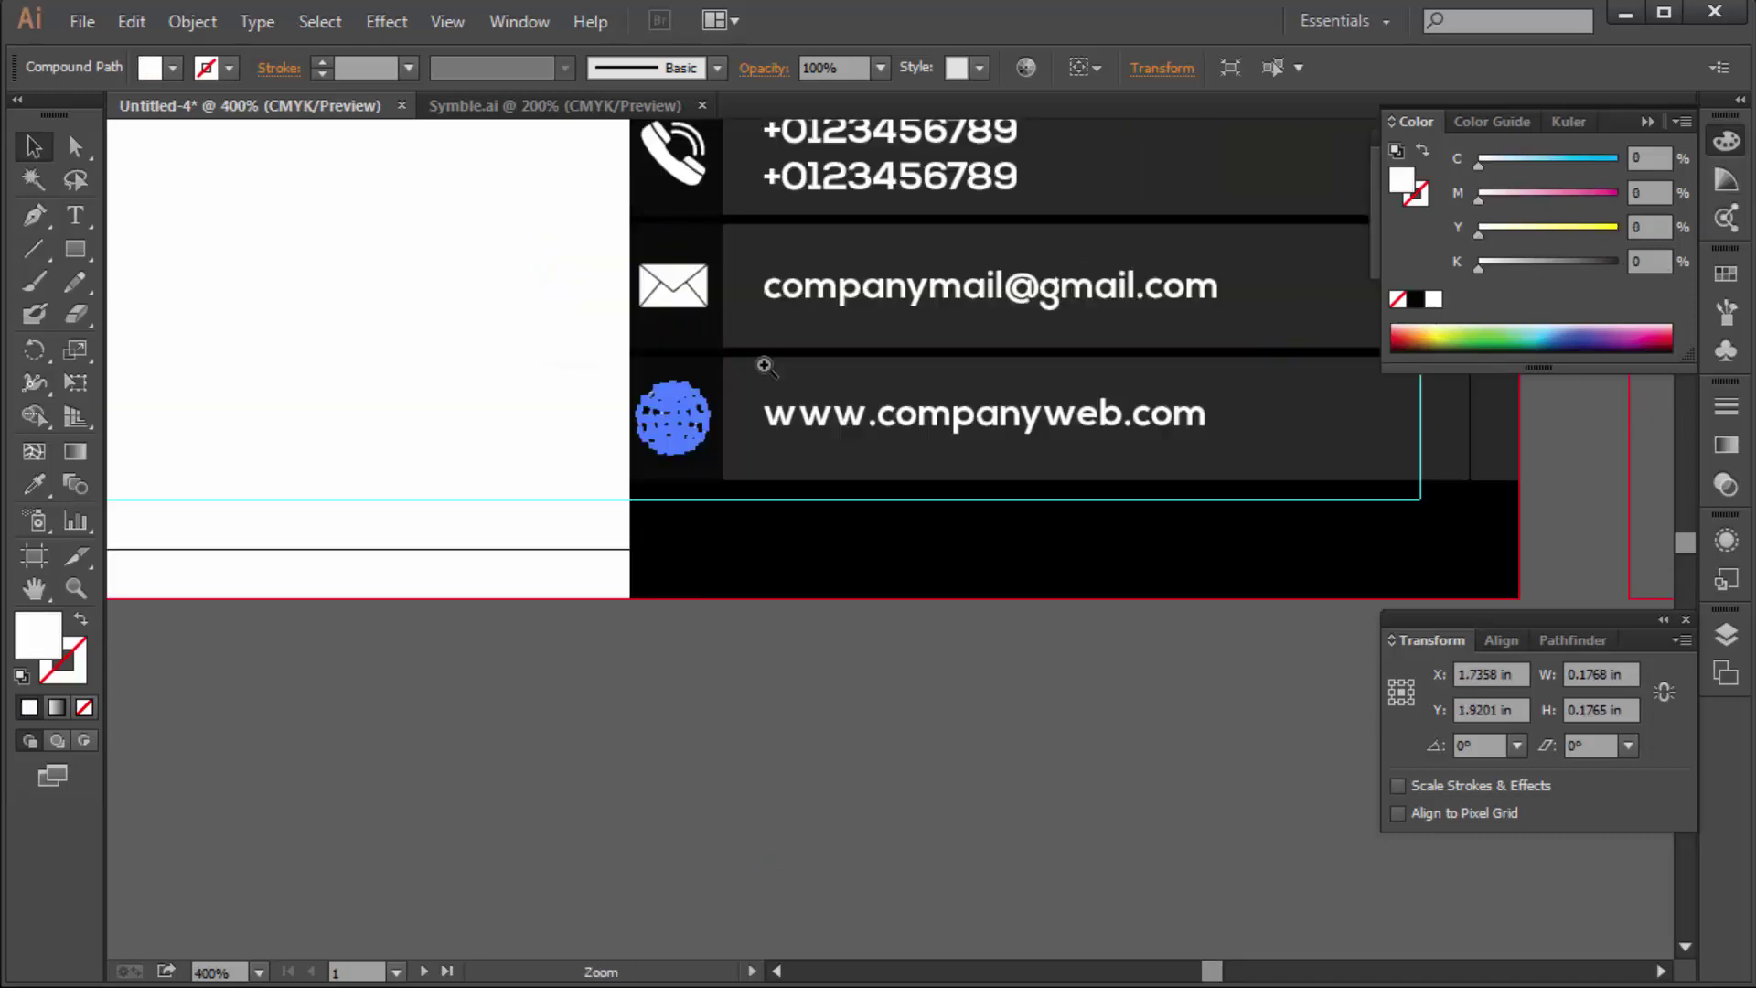
pyautogui.press('v')
pyautogui.moveTo(792, 638); pyautogui.dragTo(778, 645)
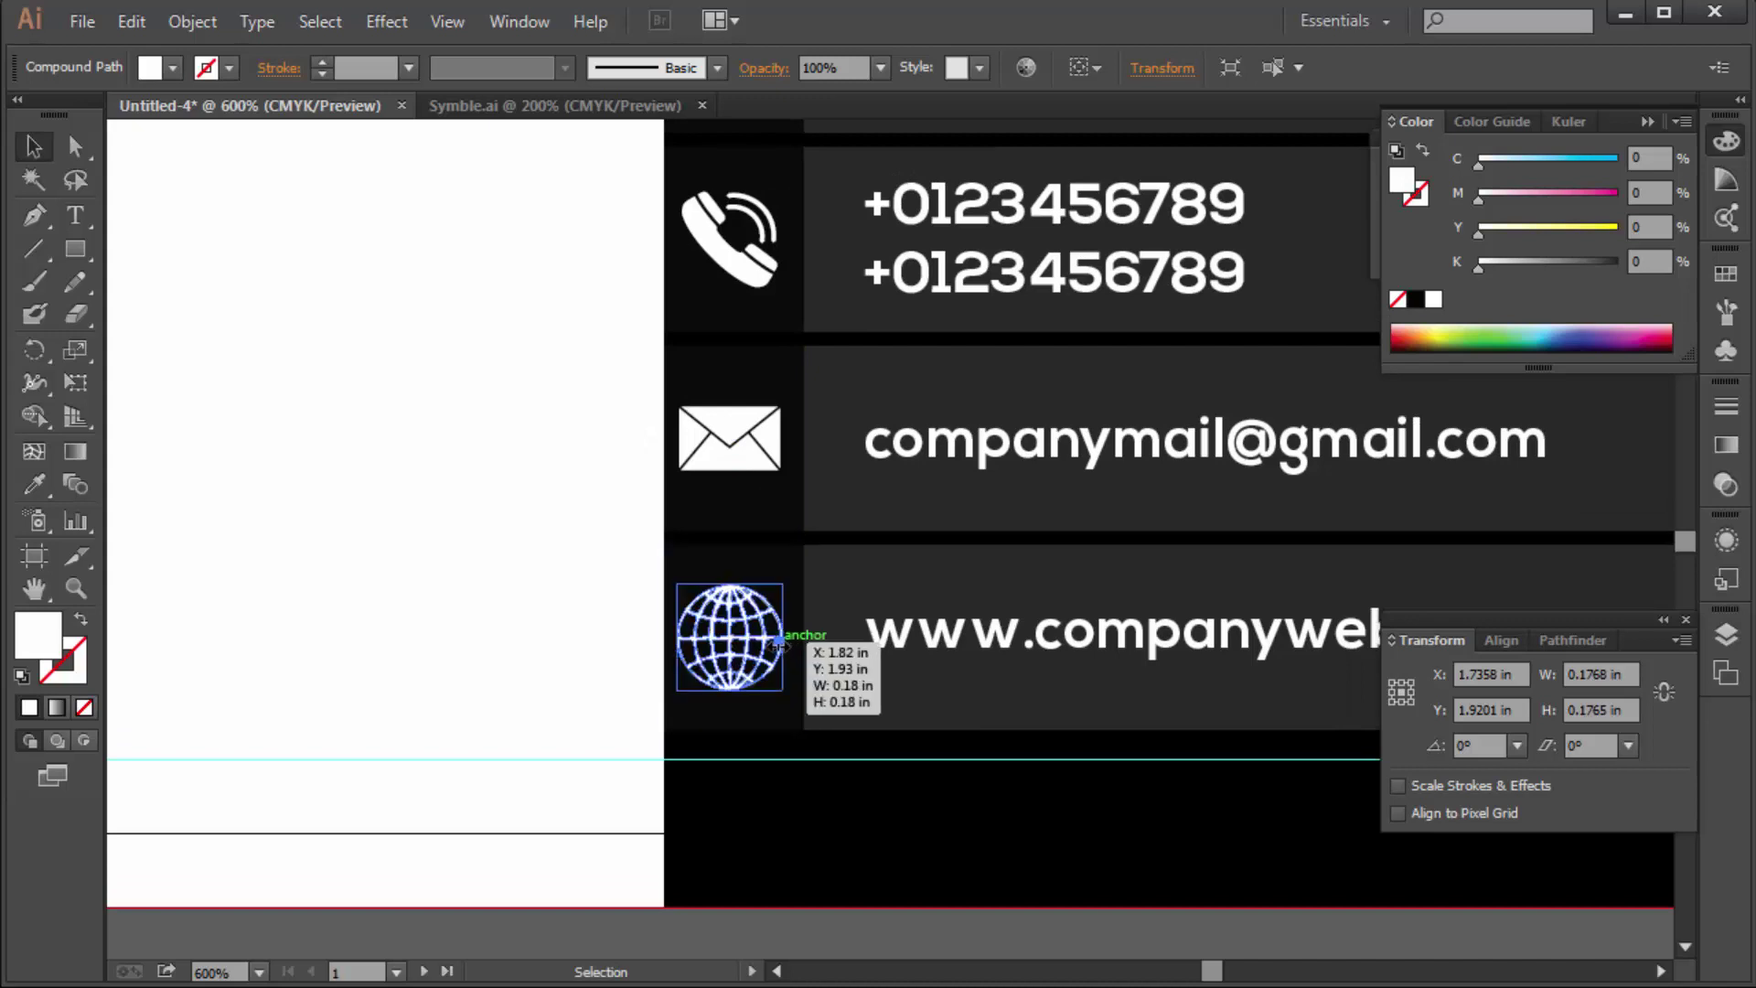
pyautogui.hotkey('ctrl', '-')
pyautogui.hotkey('ctrl', '-')
pyautogui.moveTo(986, 345)
pyautogui.mouseDown()
pyautogui.moveTo(717, 570)
pyautogui.moveTo(716, 248)
pyautogui.mouseUp()
# Fill the squares behind the house and envelope icons bright green
pyautogui.click(507, 353)
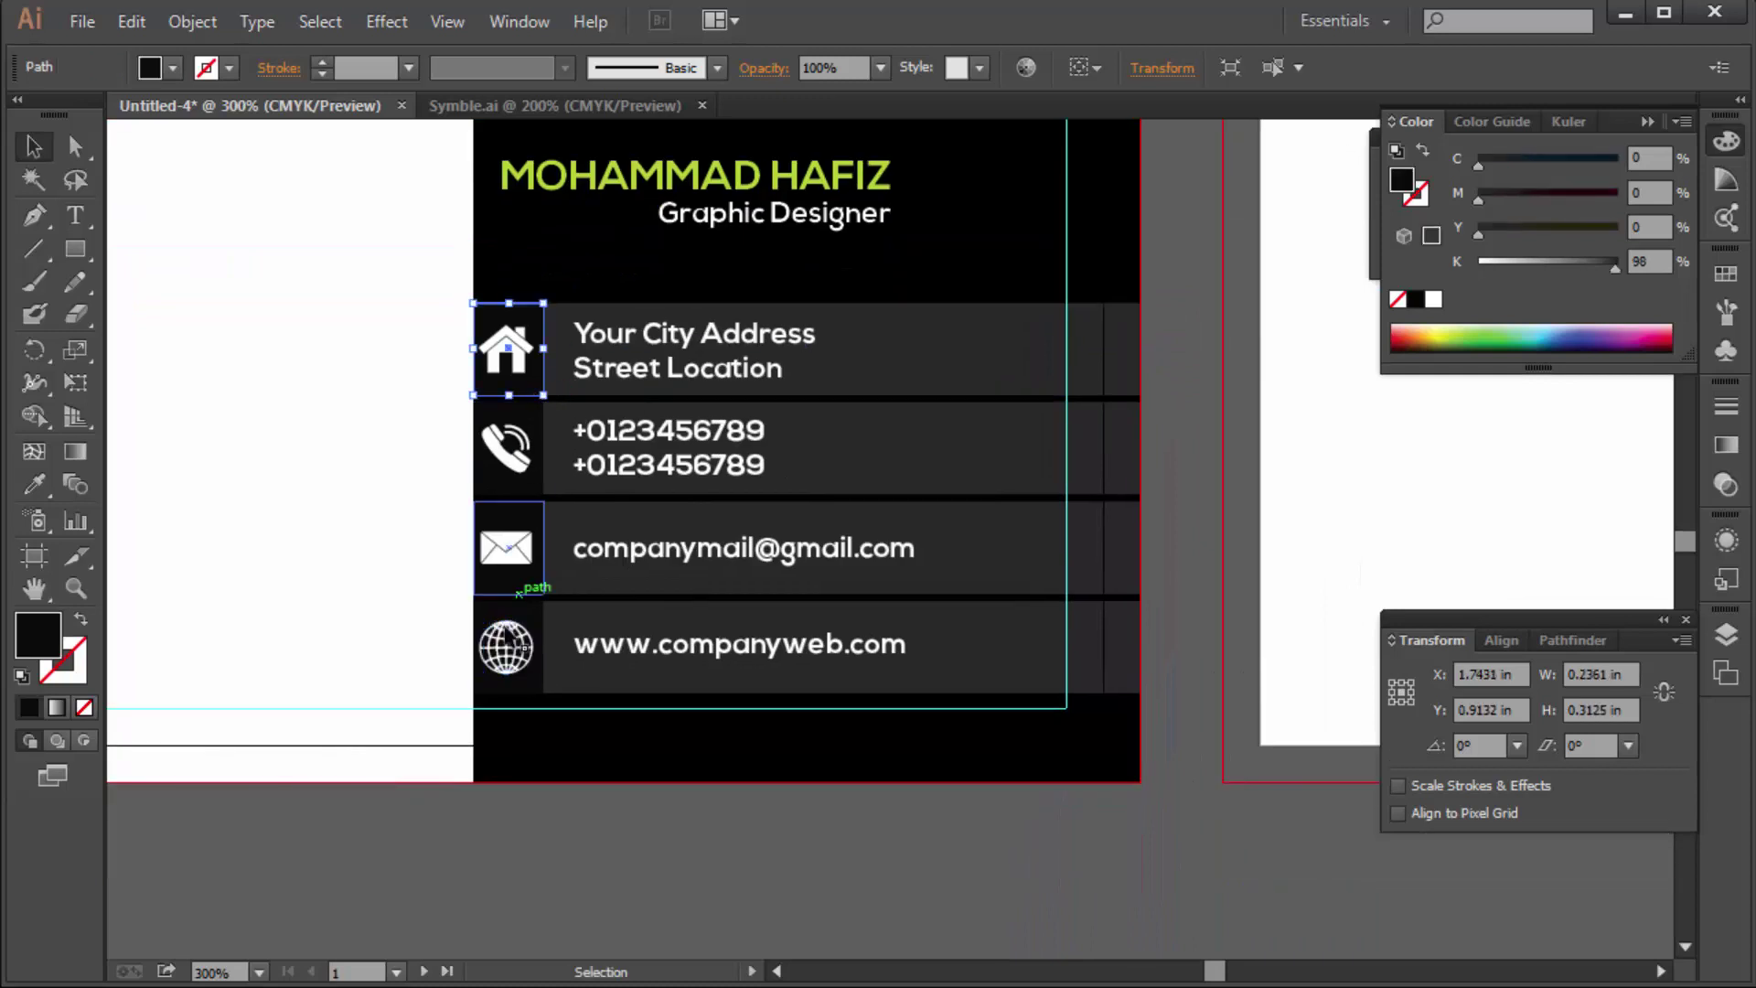
pyautogui.keyDown('shift'); pyautogui.click(542, 515); pyautogui.keyUp('shift')
pyautogui.moveTo(1544, 270); pyautogui.dragTo(1479, 265)
pyautogui.moveTo(1478, 161); pyautogui.dragTo(1533, 161)
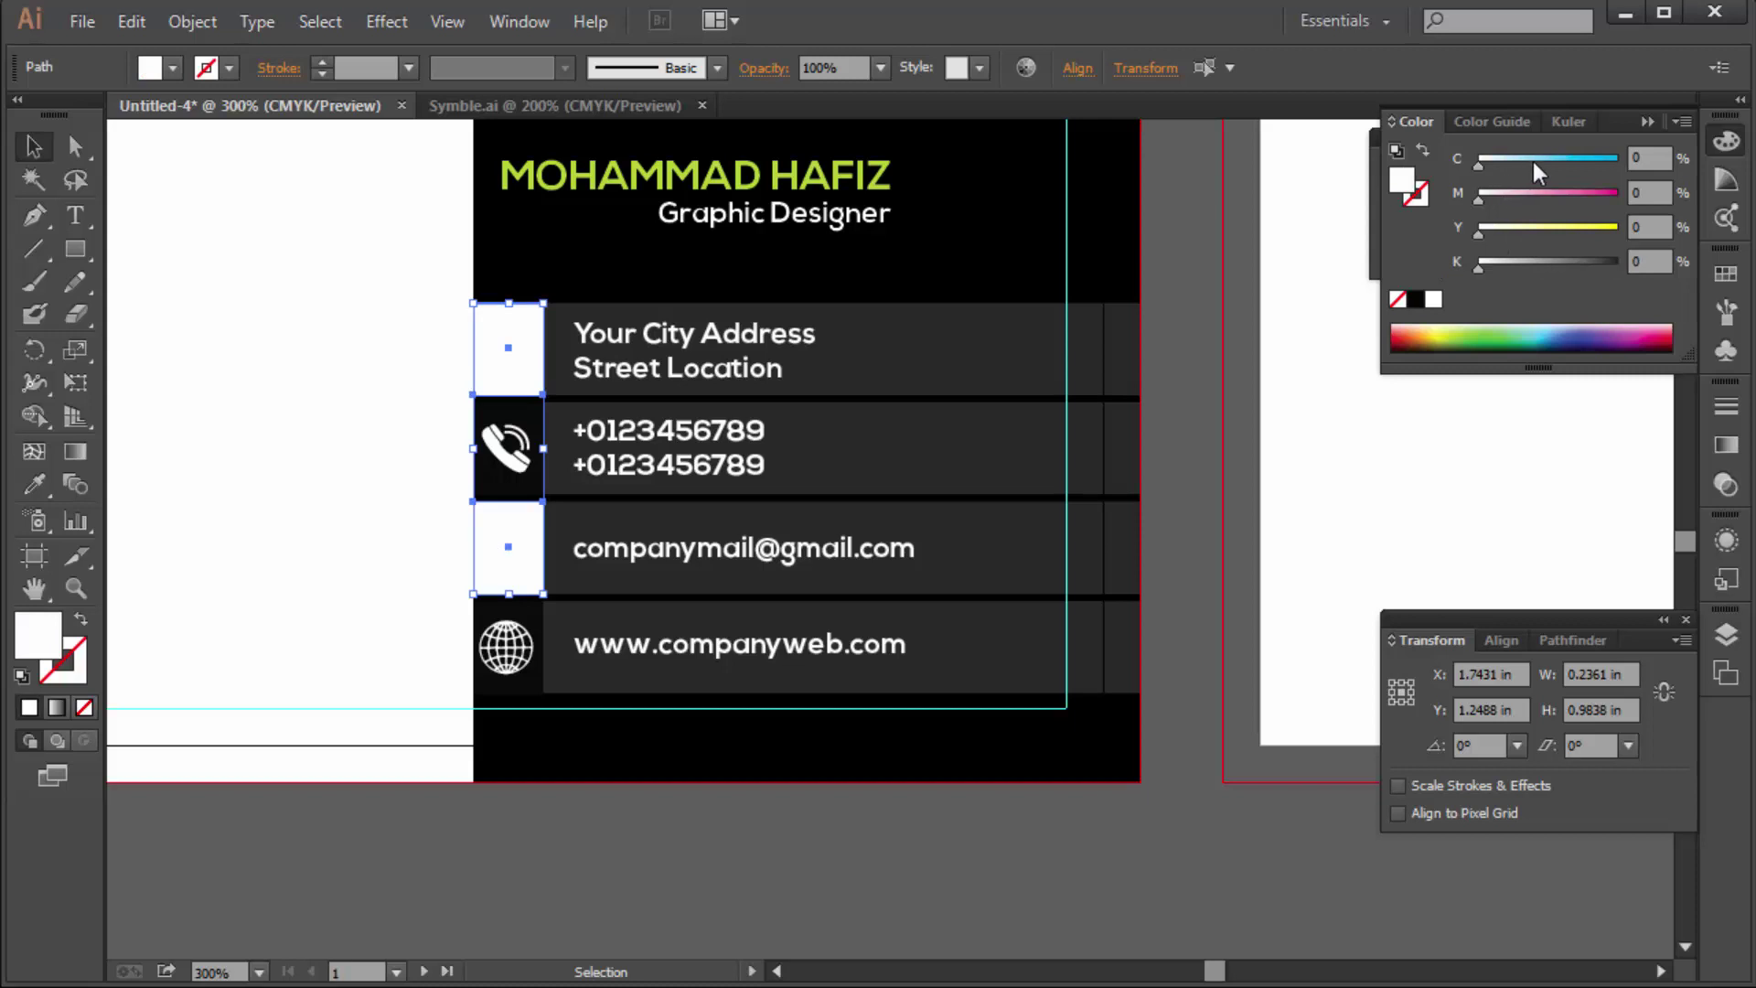
pyautogui.moveTo(1527, 227); pyautogui.dragTo(1634, 243)
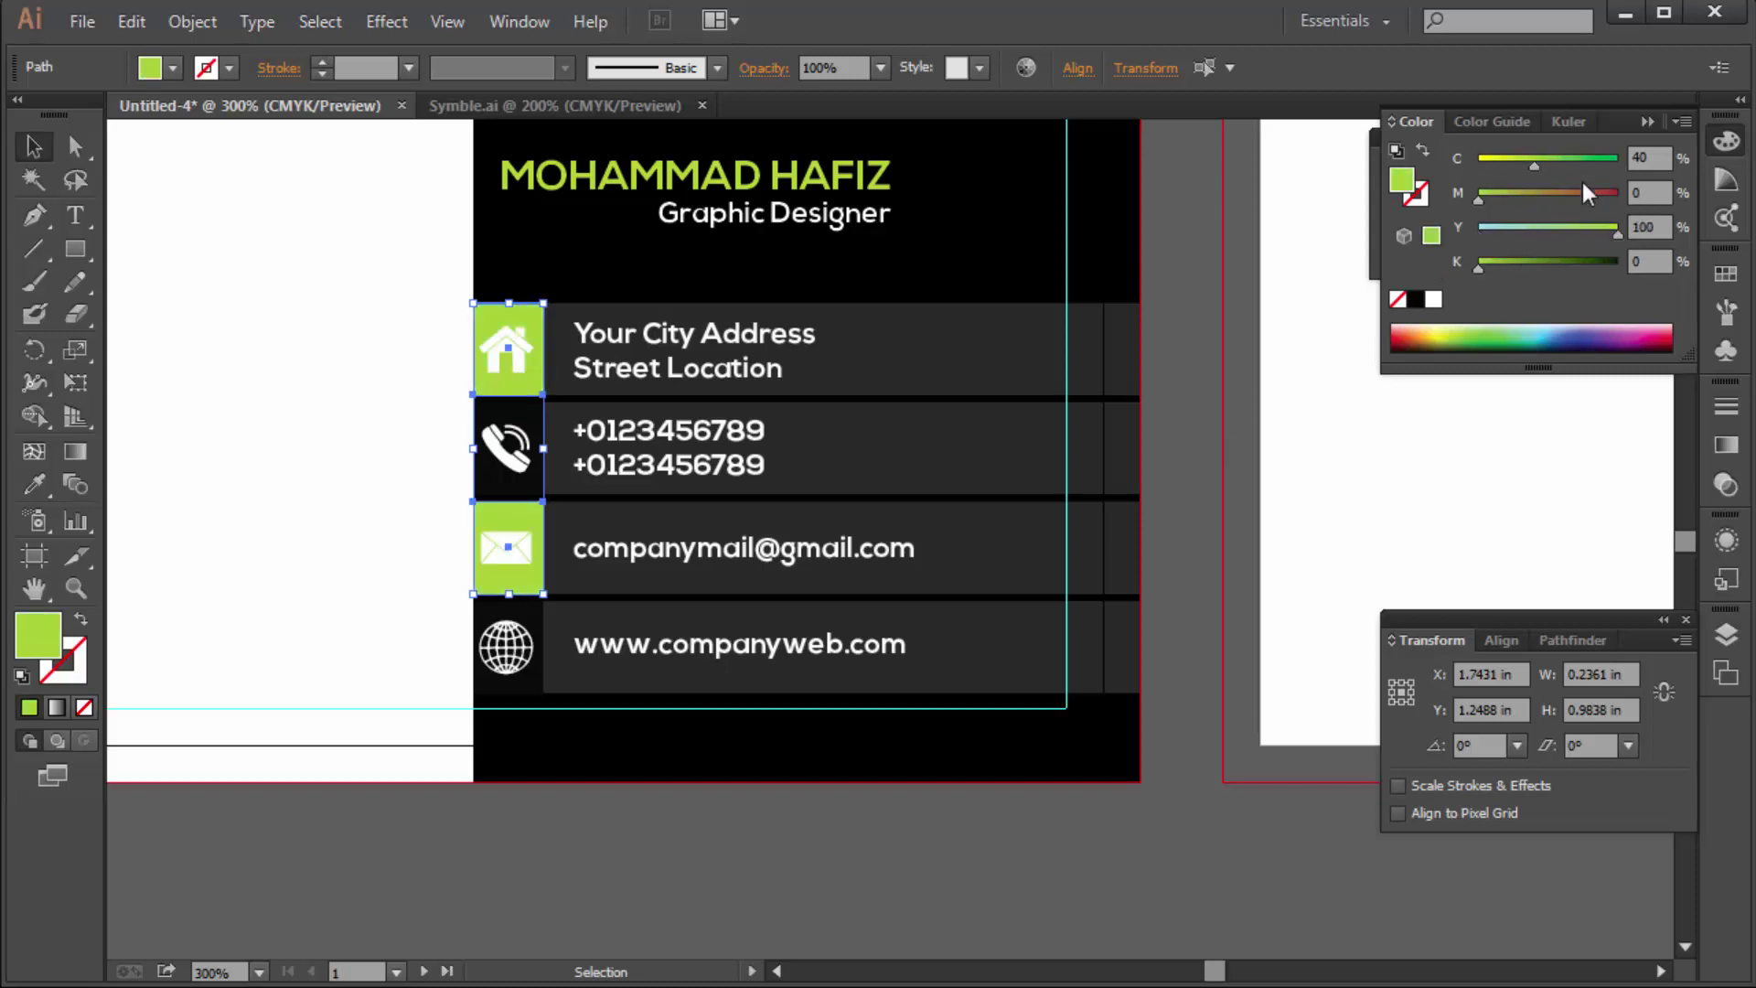
pyautogui.moveTo(1566, 157); pyautogui.dragTo(1572, 161)
pyautogui.press('Tab')
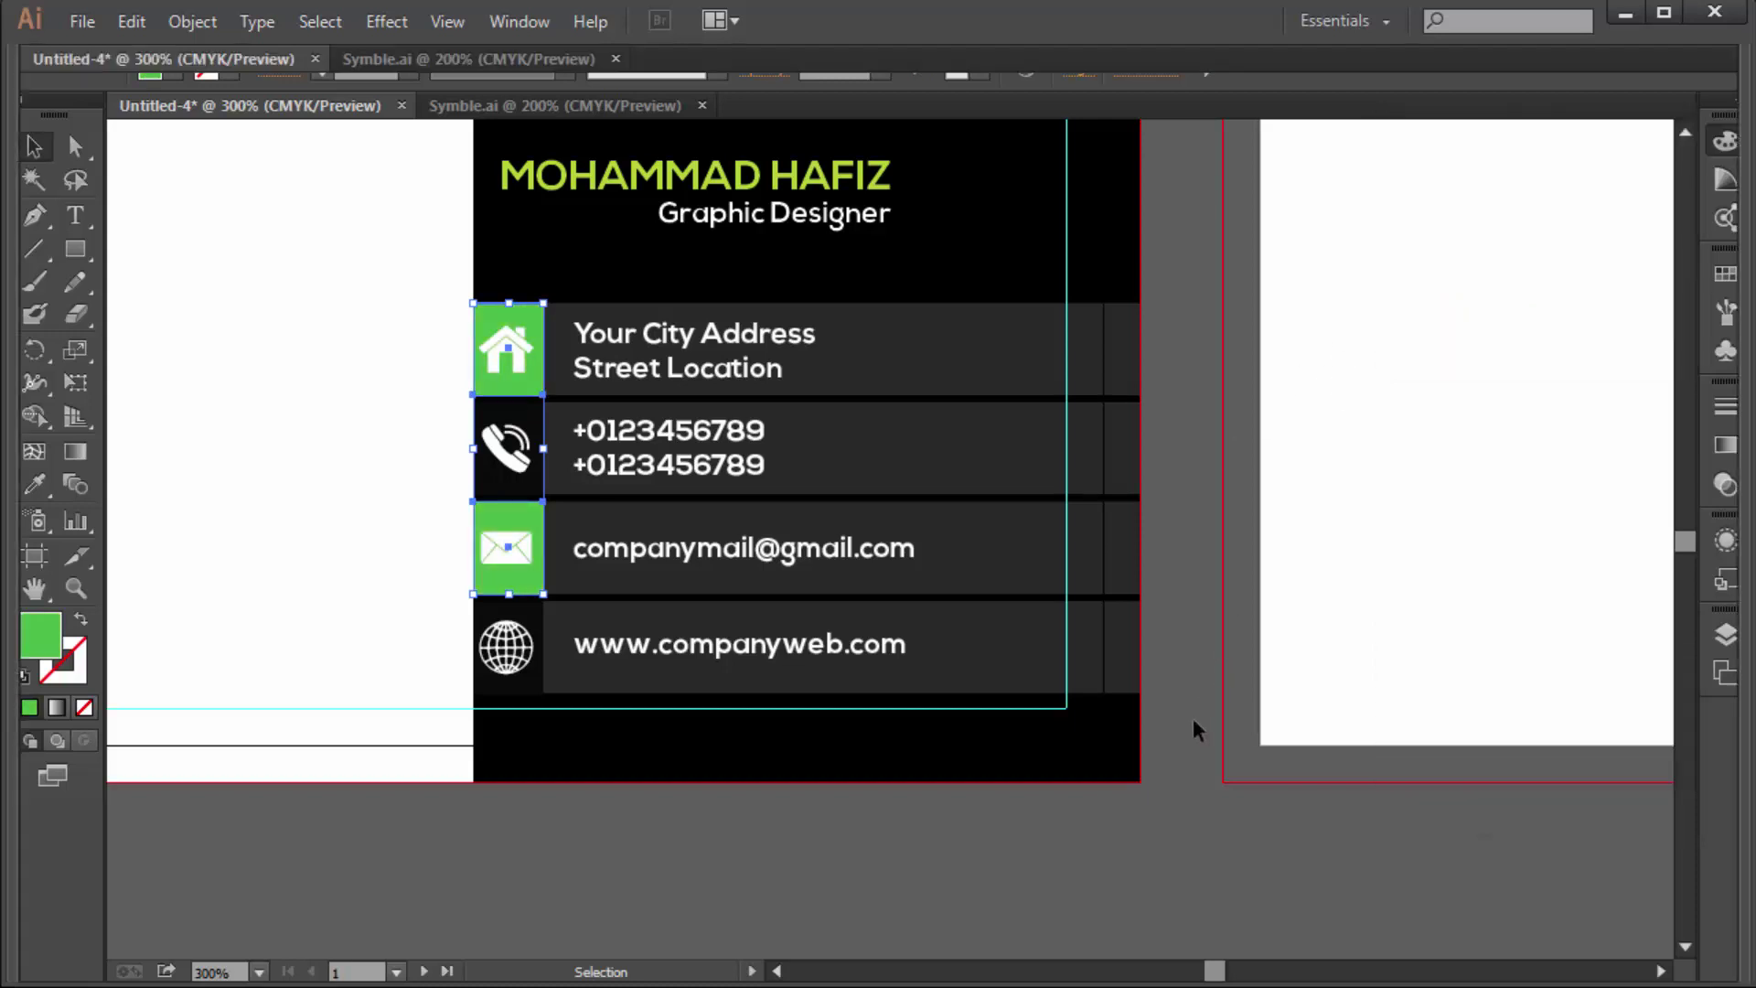
pyautogui.click(1154, 783)
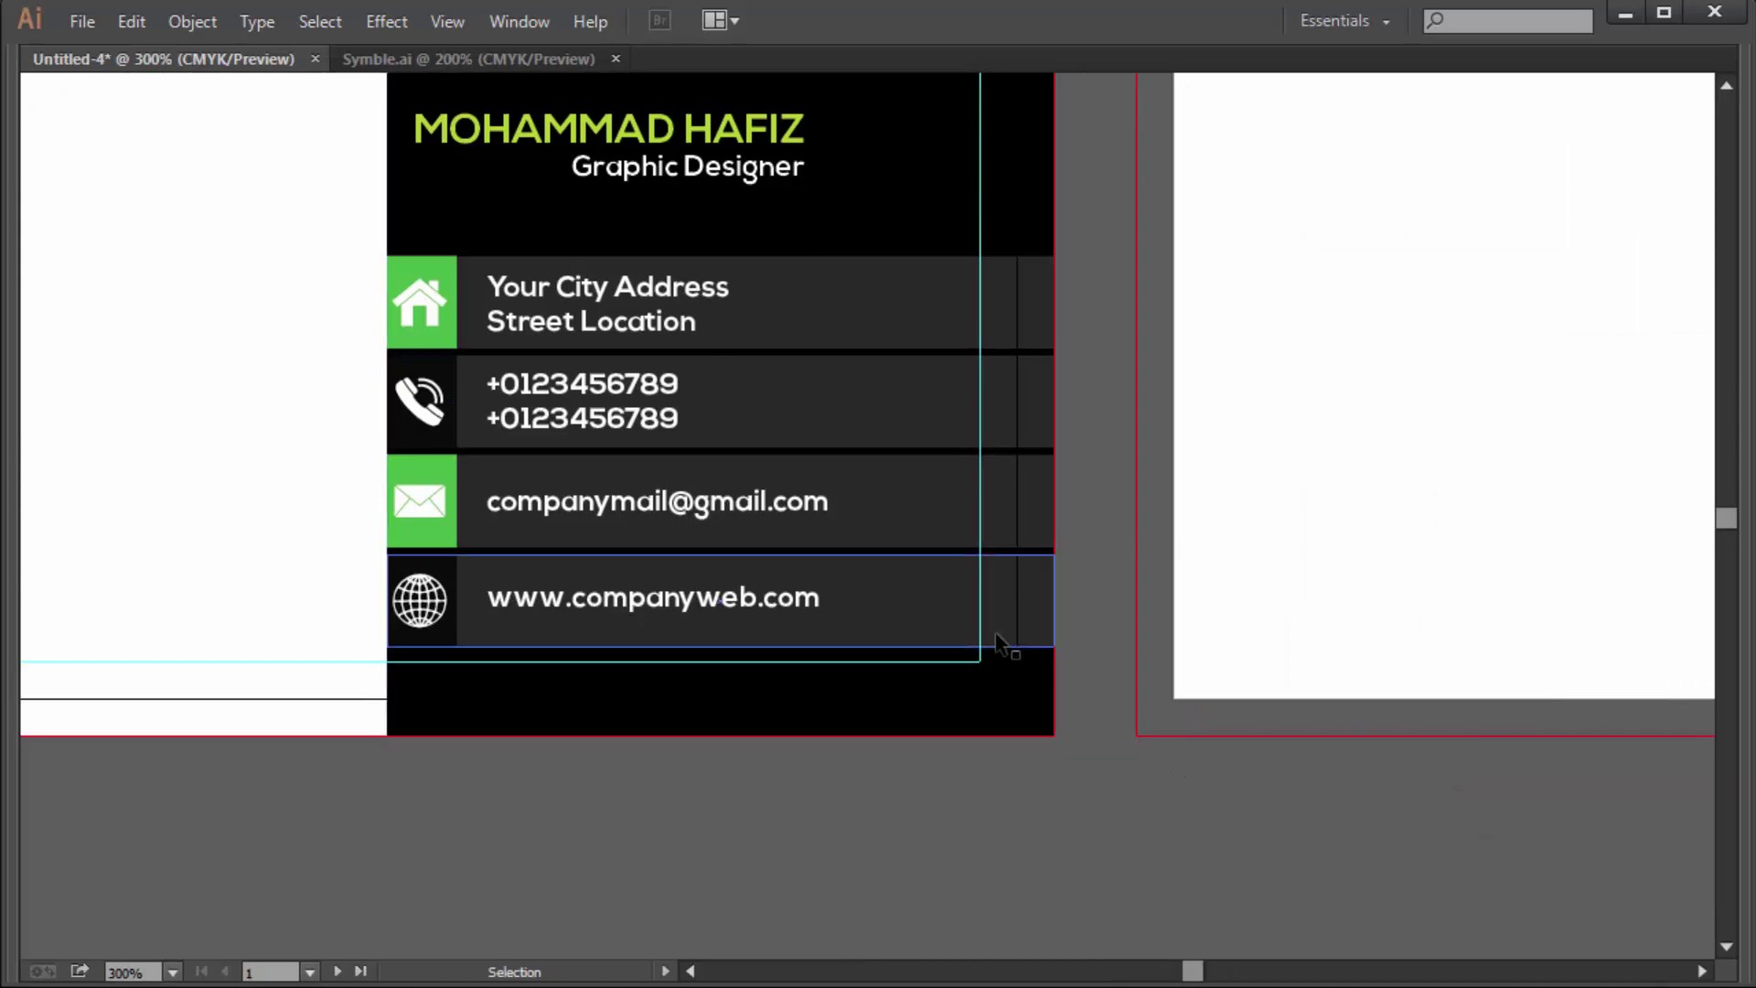
# Shrink the person icon, place it beside the name, fill it white, and shorten it
pyautogui.hotkey('ctrl', '-')
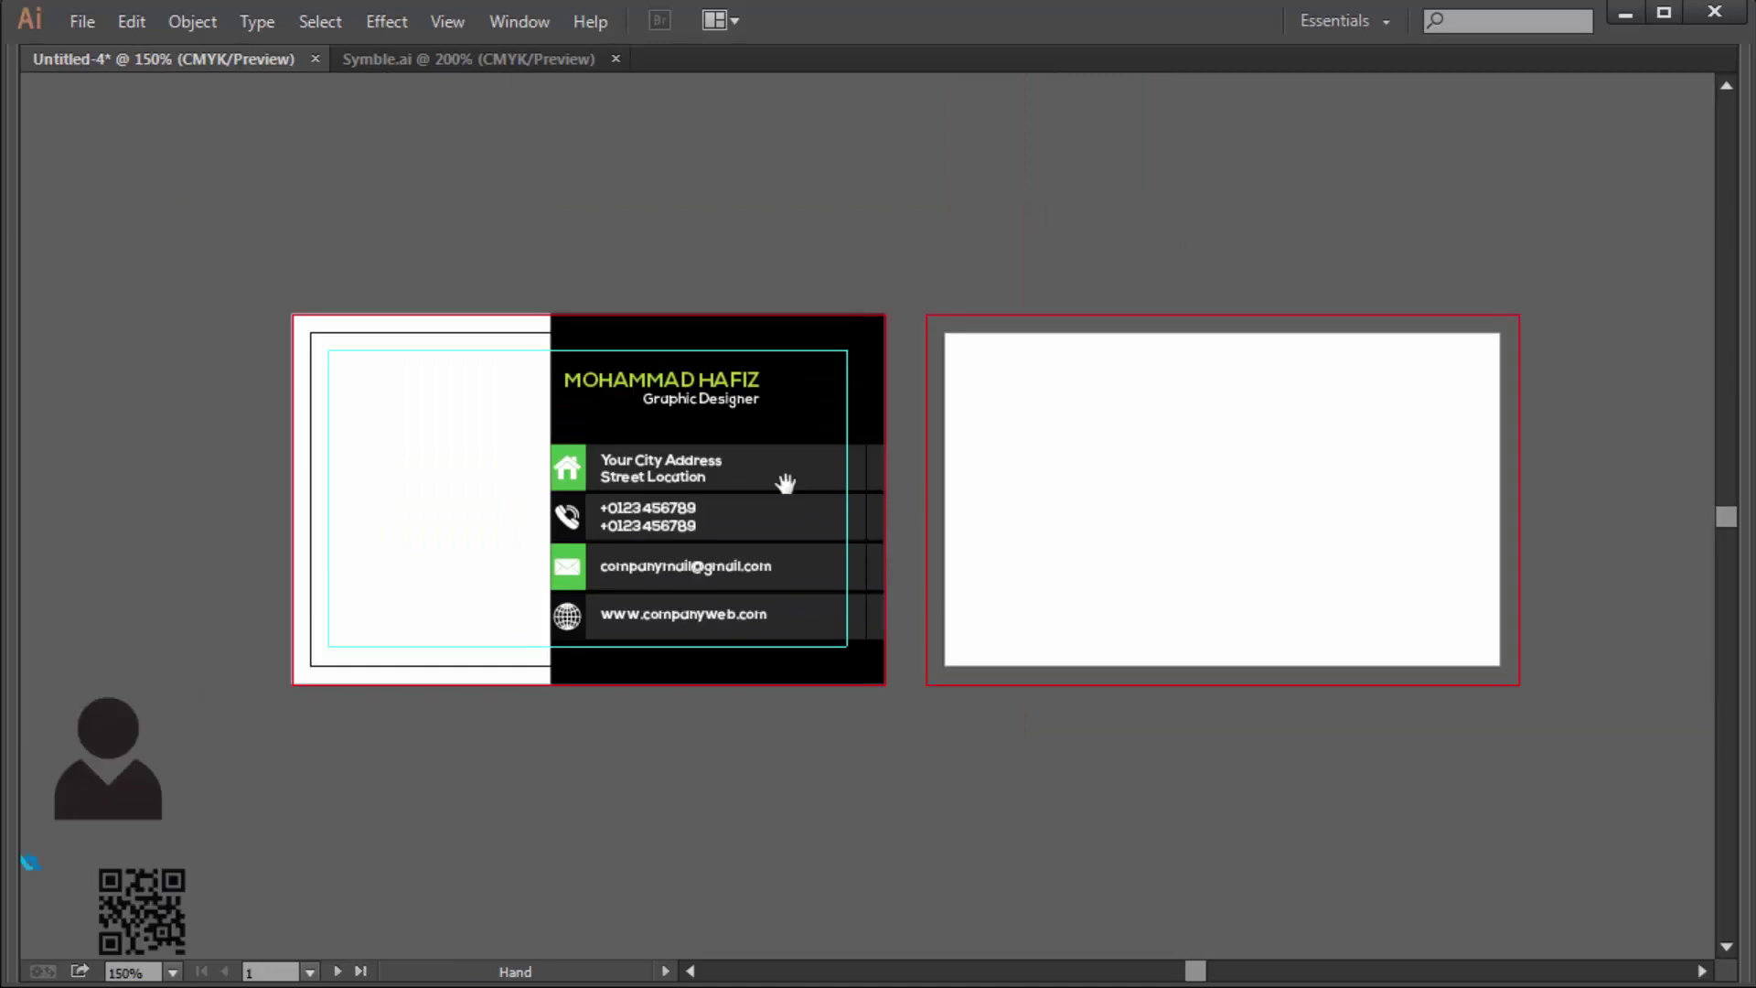
pyautogui.hotkey('ctrl', '-')
pyautogui.moveTo(208, 677)
pyautogui.mouseDown()
pyautogui.moveTo(209, 712)
pyautogui.moveTo(901, 375)
pyautogui.moveTo(896, 338)
pyautogui.mouseUp()
pyautogui.press('Tab')
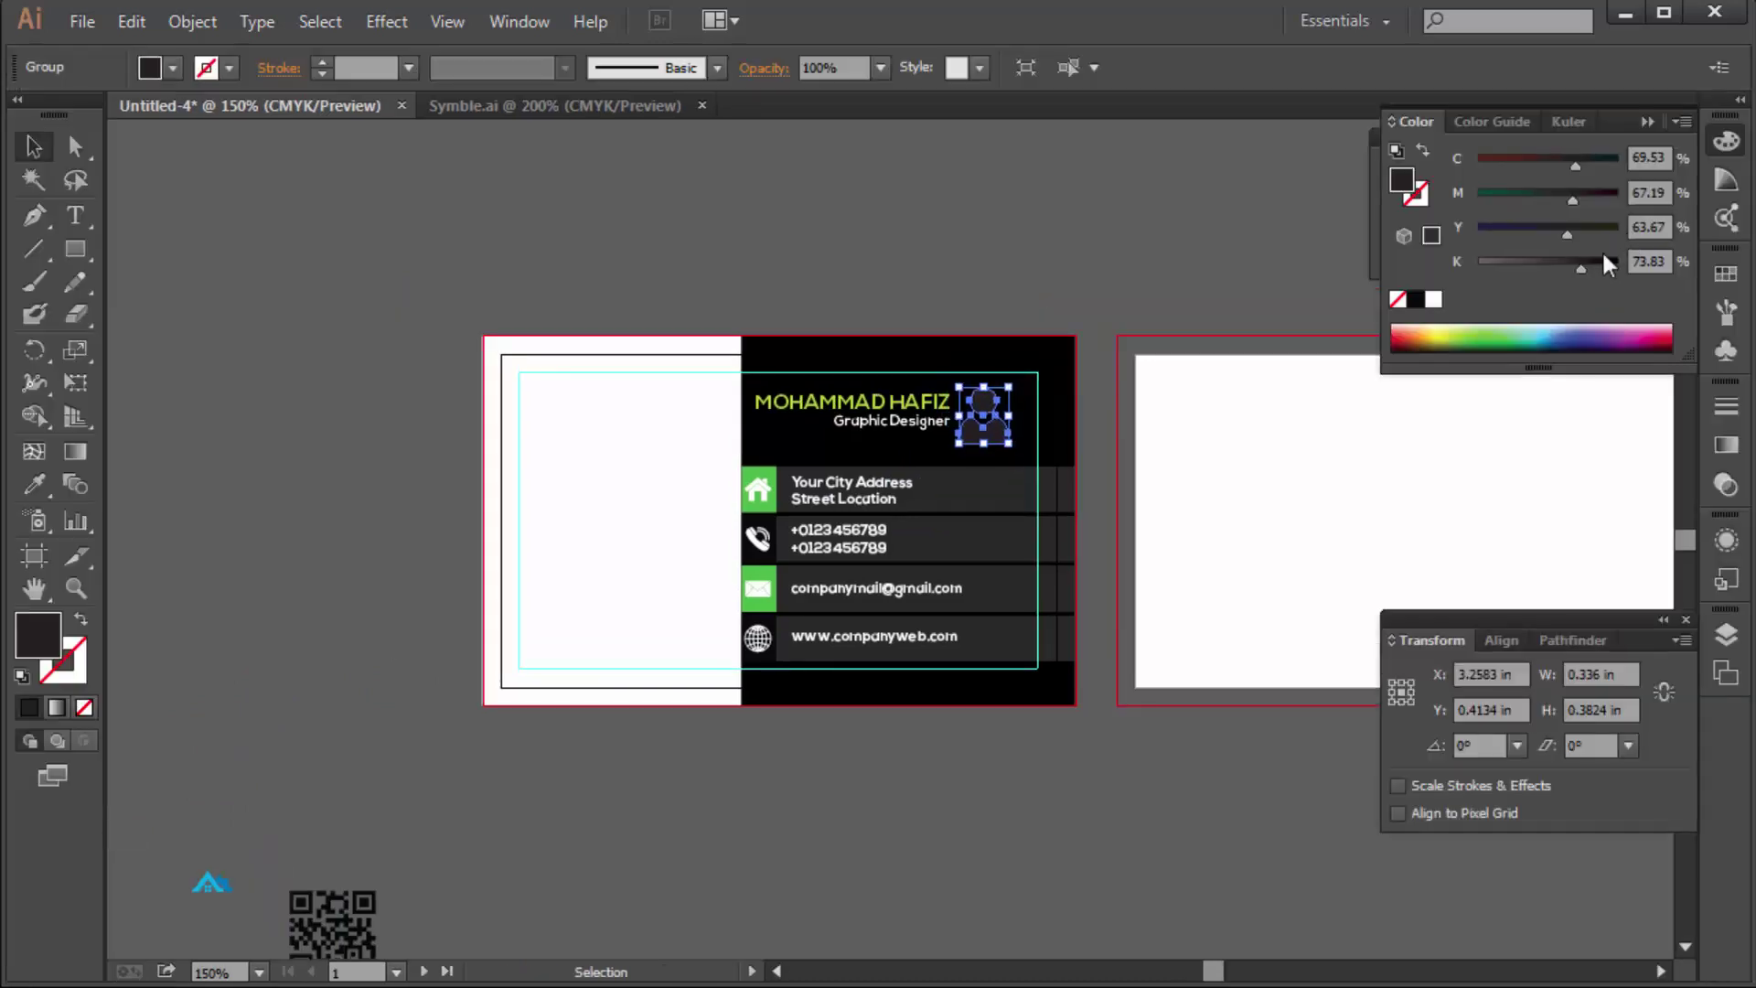
pyautogui.click(1433, 300)
pyautogui.click(1094, 211)
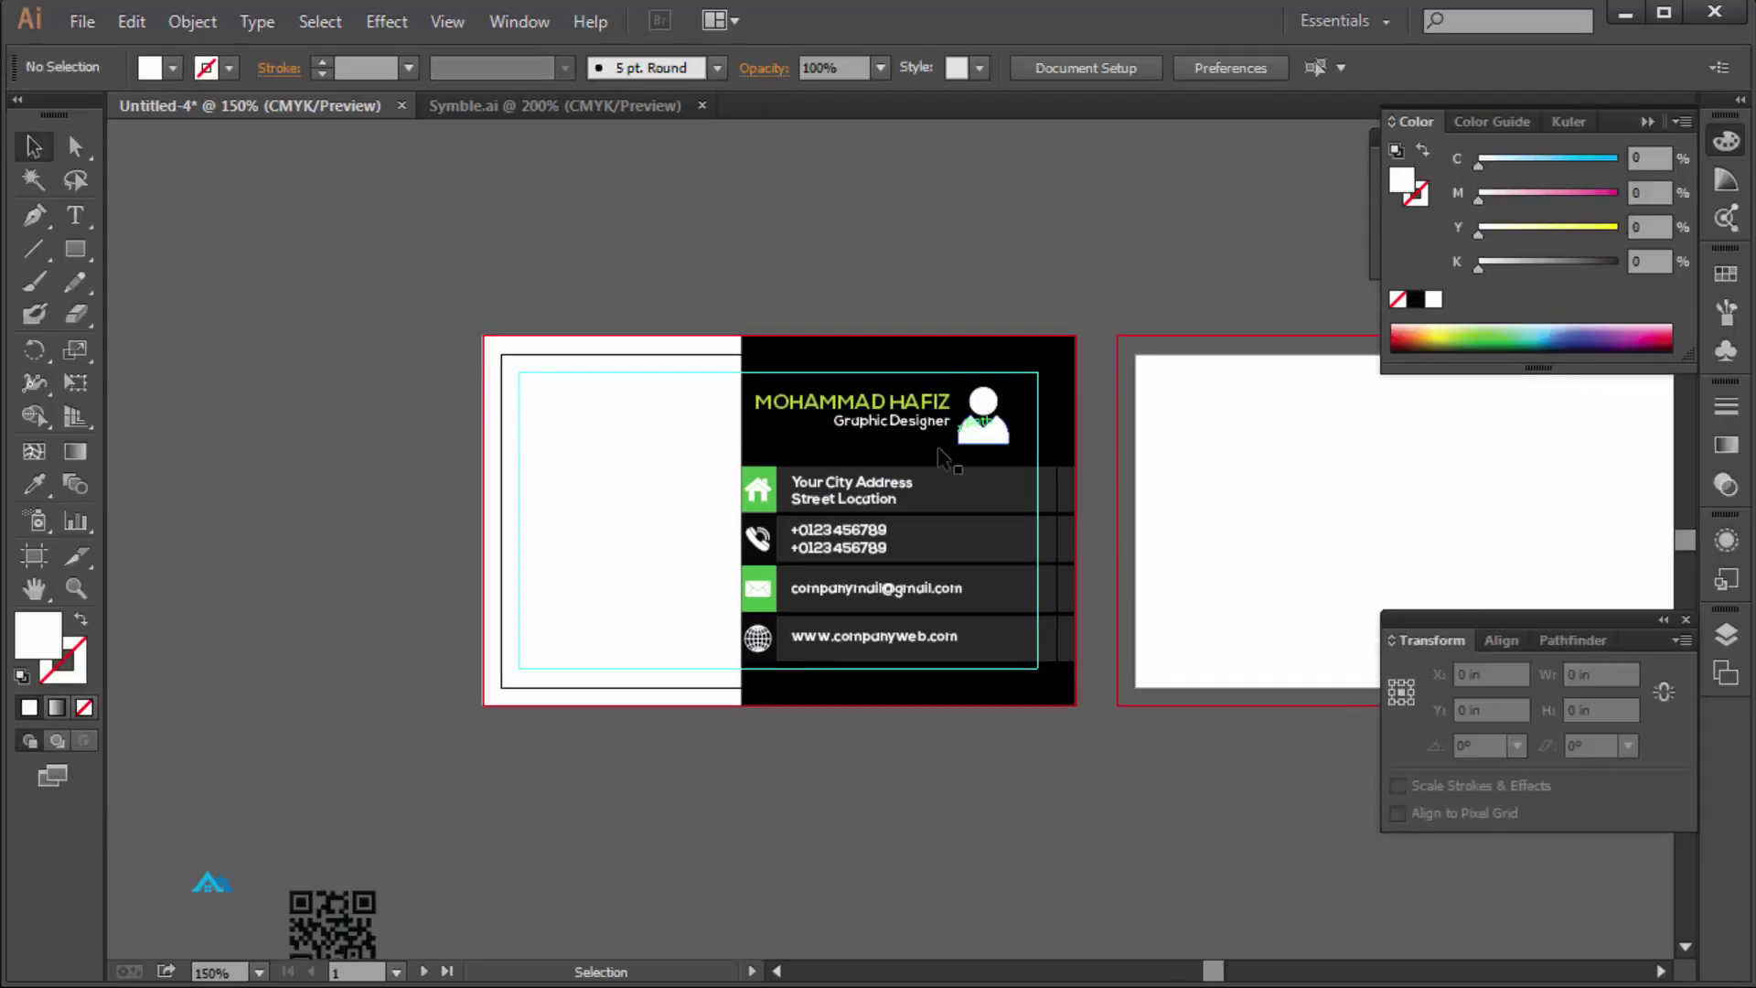
pyautogui.click(968, 444)
pyautogui.moveTo(983, 444); pyautogui.dragTo(986, 437)
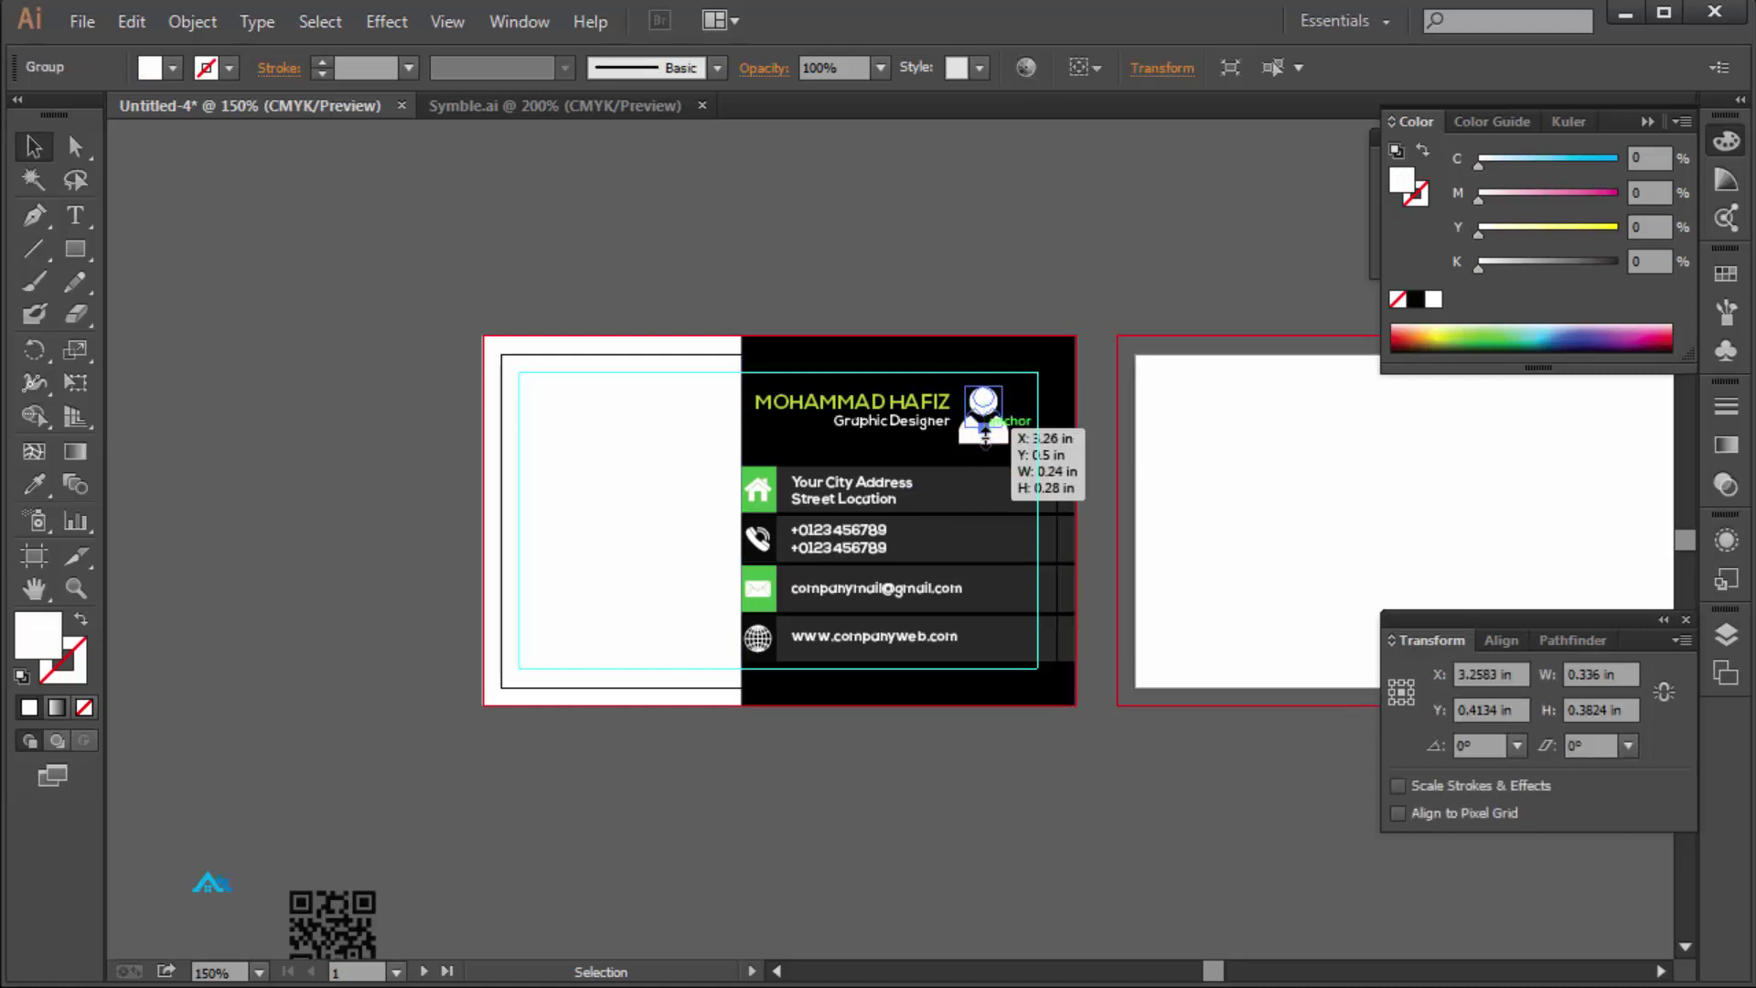
pyautogui.click(891, 281)
pyautogui.press('space')
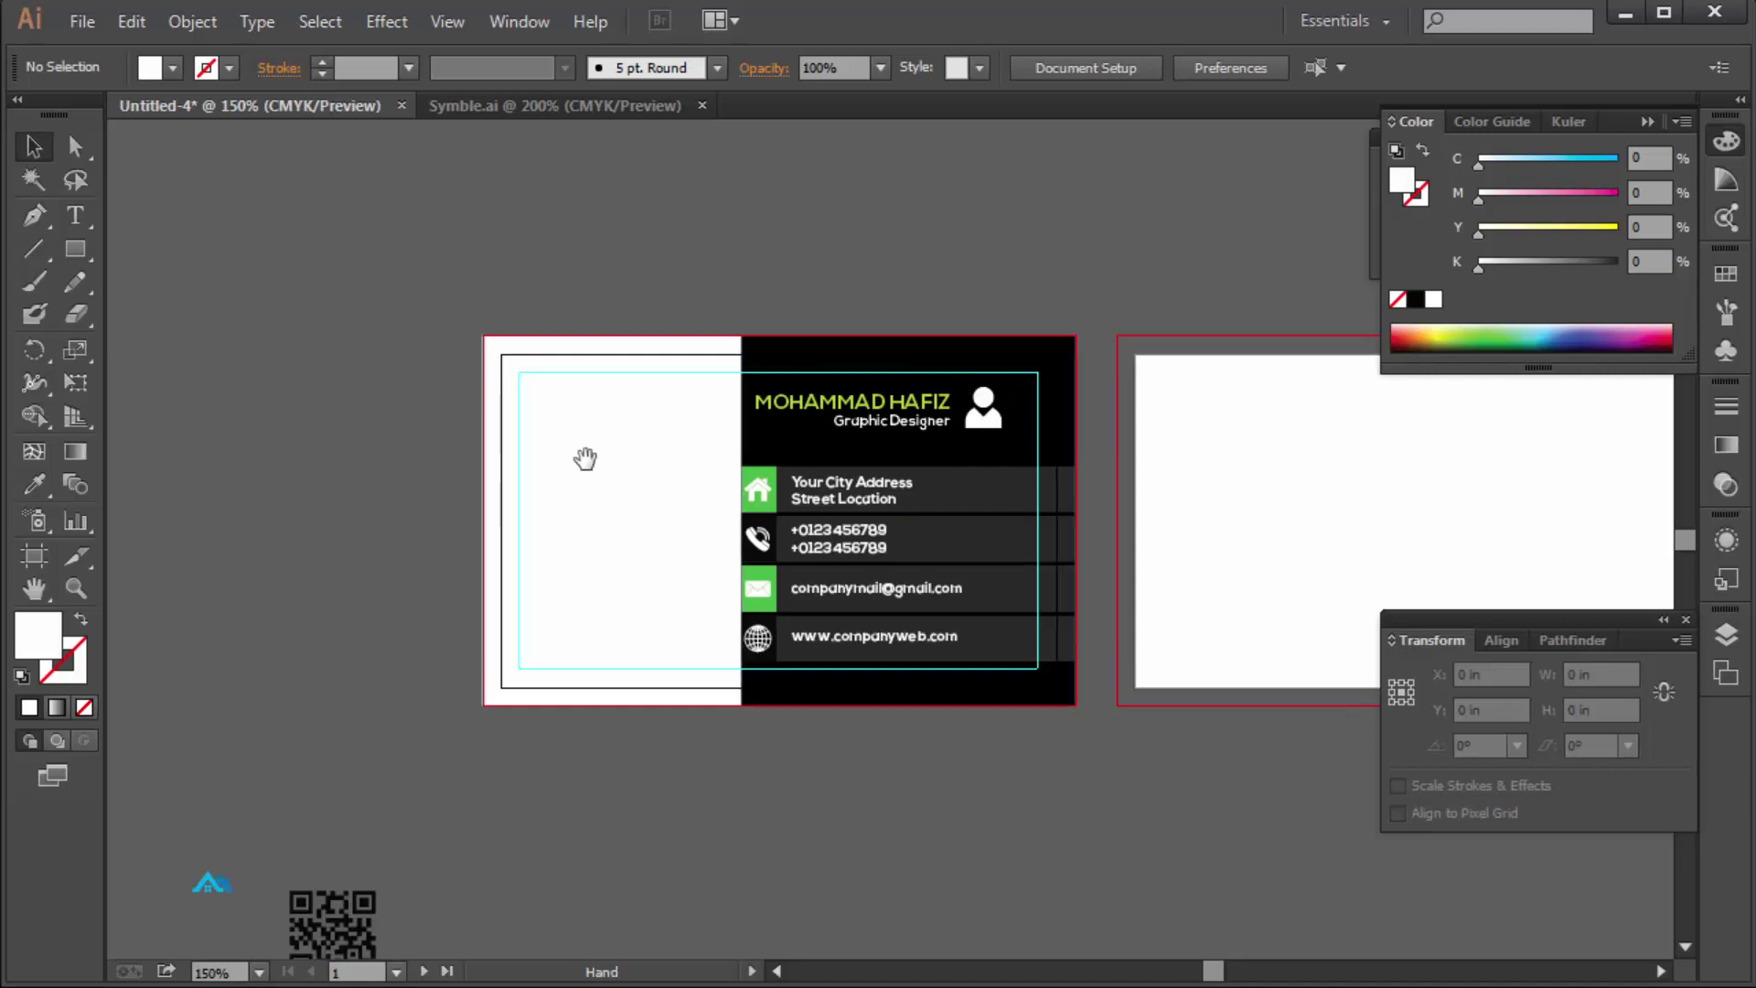
# Move the blue roof logo onto the white half and add 'COMPANY NAME' text beneath it
pyautogui.moveTo(212, 886)
pyautogui.mouseDown()
pyautogui.moveTo(623, 453)
pyautogui.moveTo(611, 474)
pyautogui.mouseUp()
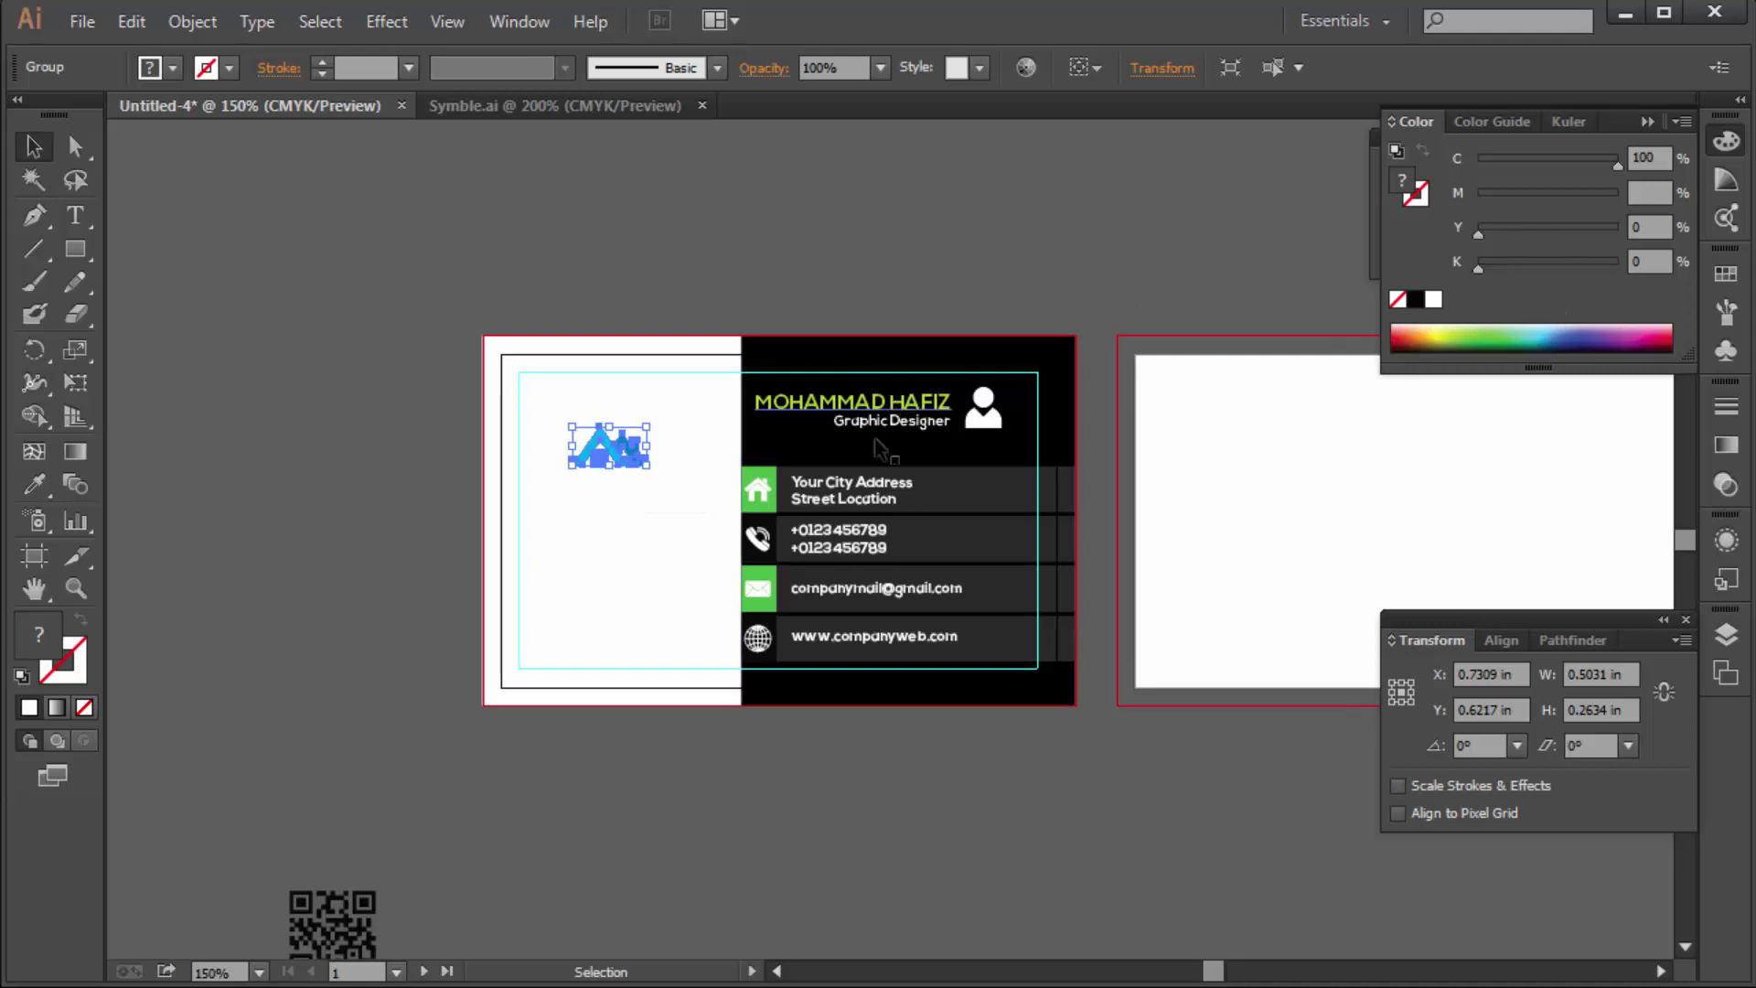
pyautogui.moveTo(852, 402); pyautogui.dragTo(682, 313)
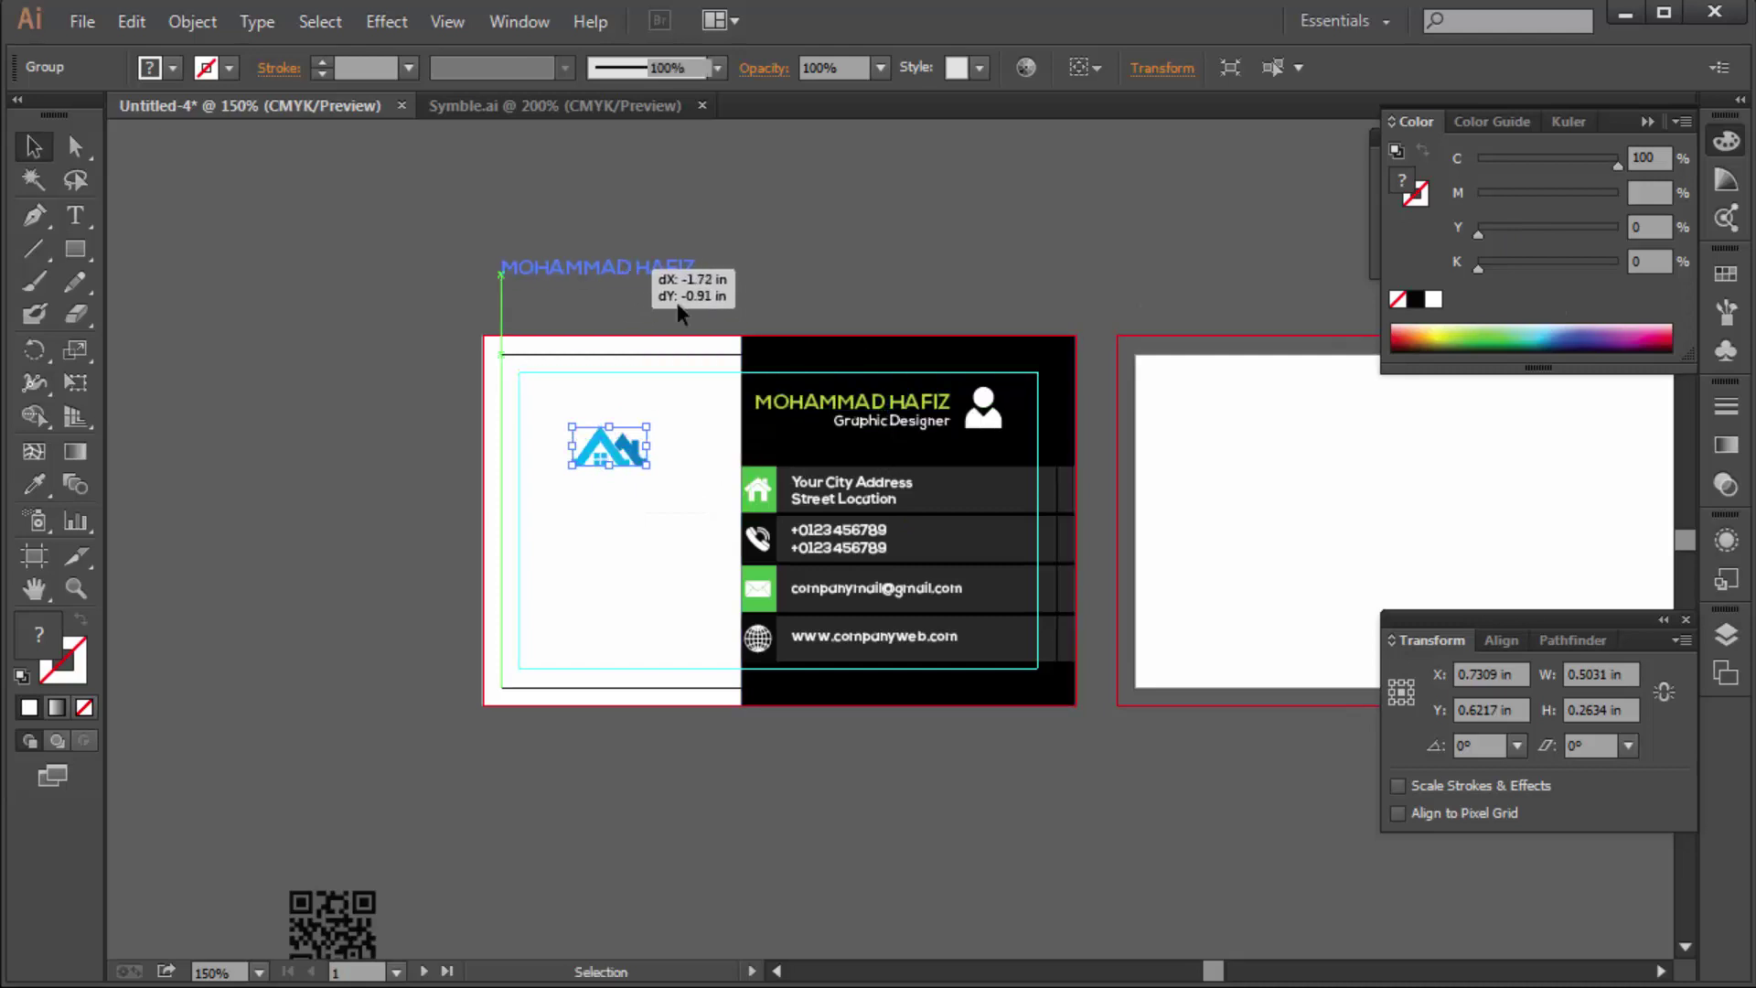
pyautogui.tripleClick(635, 265)
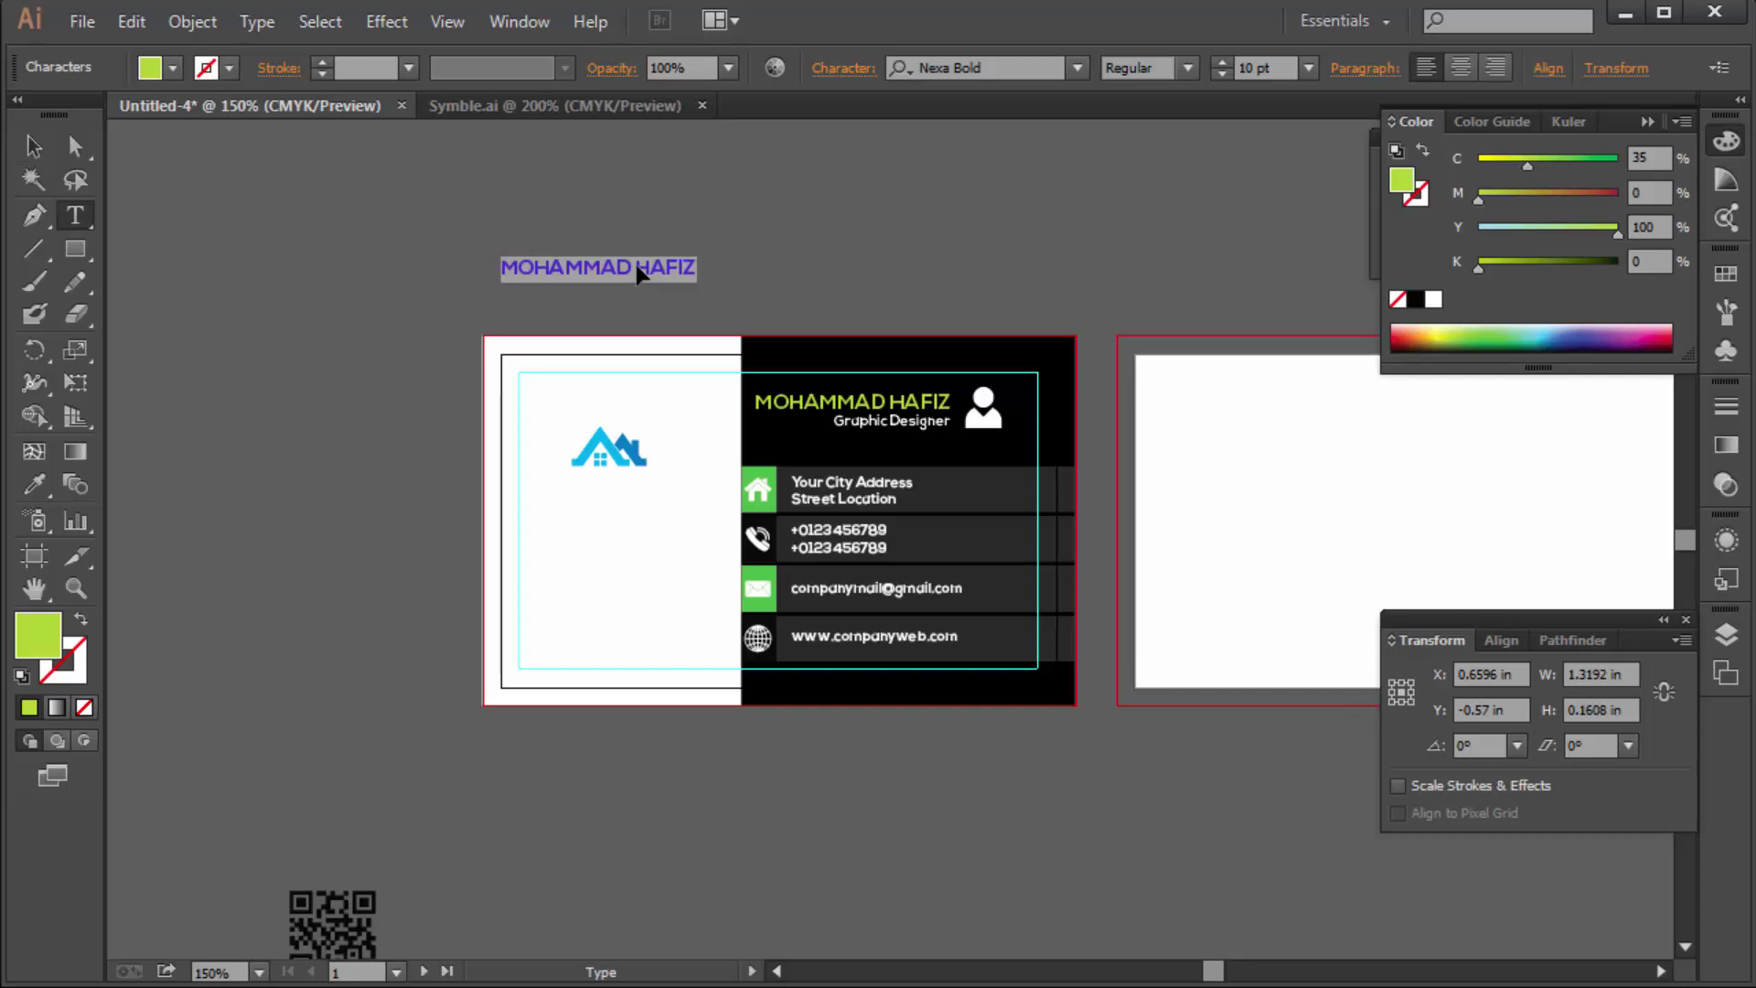
pyautogui.write('COMPANY NAME')
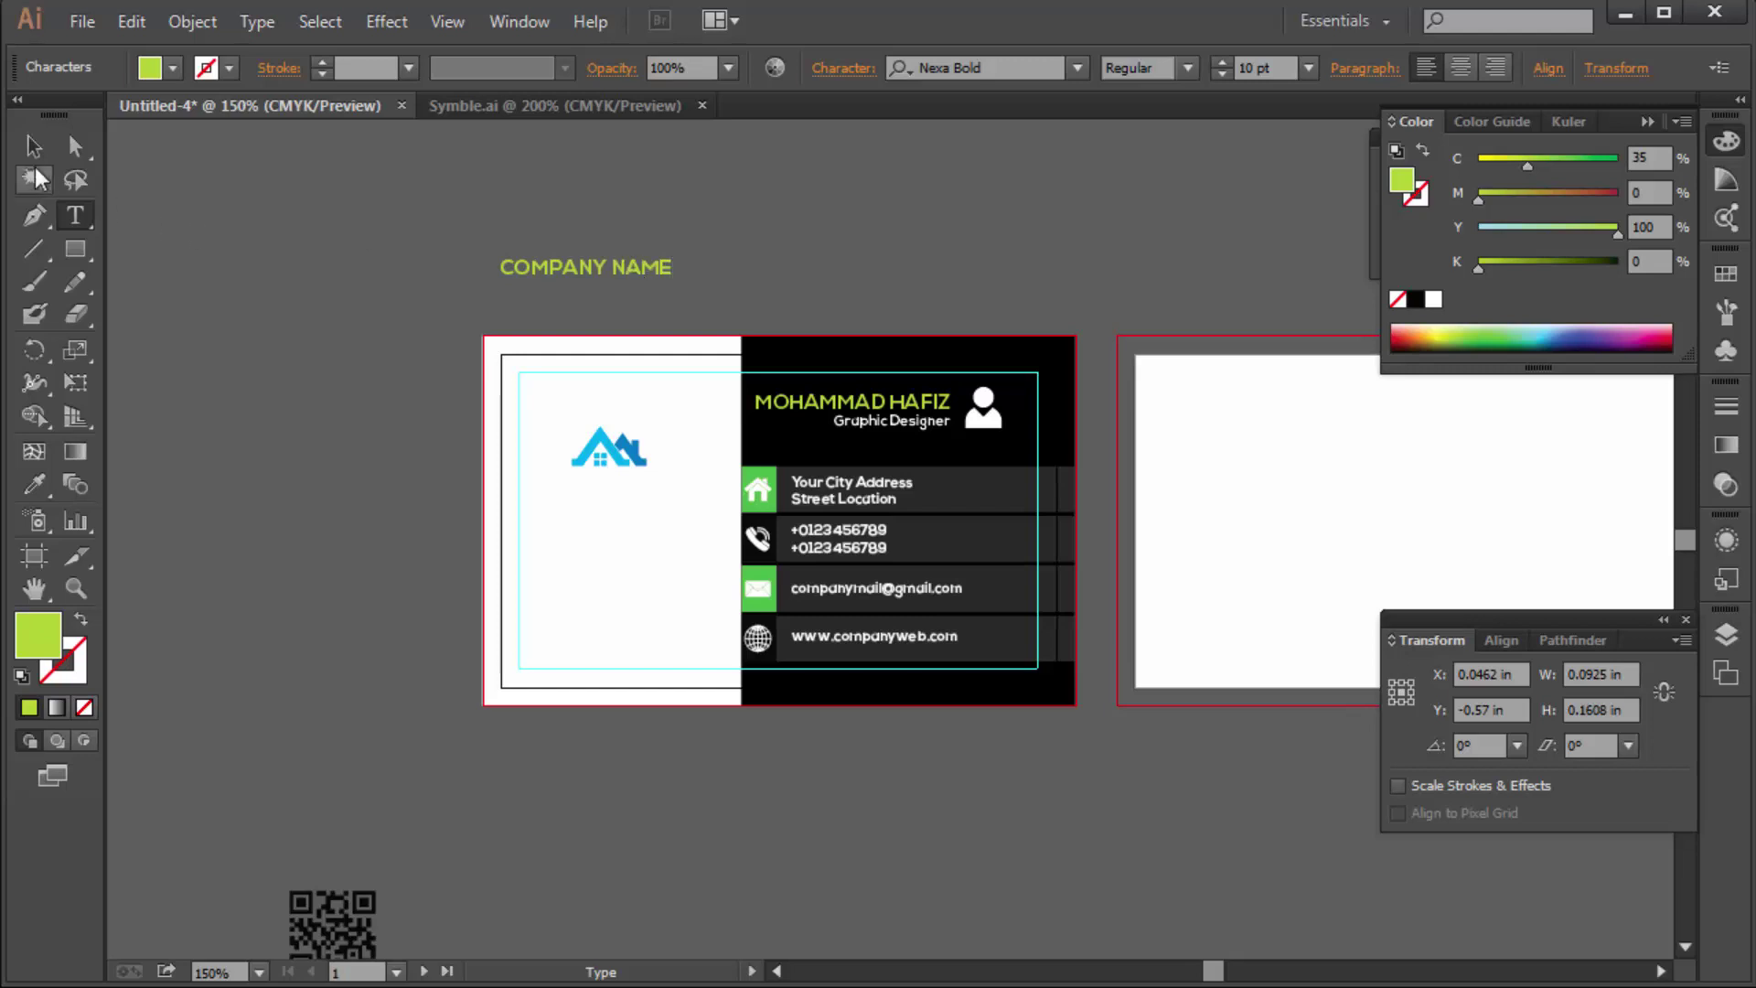
pyautogui.press('Escape')
pyautogui.moveTo(656, 272); pyautogui.dragTo(681, 497)
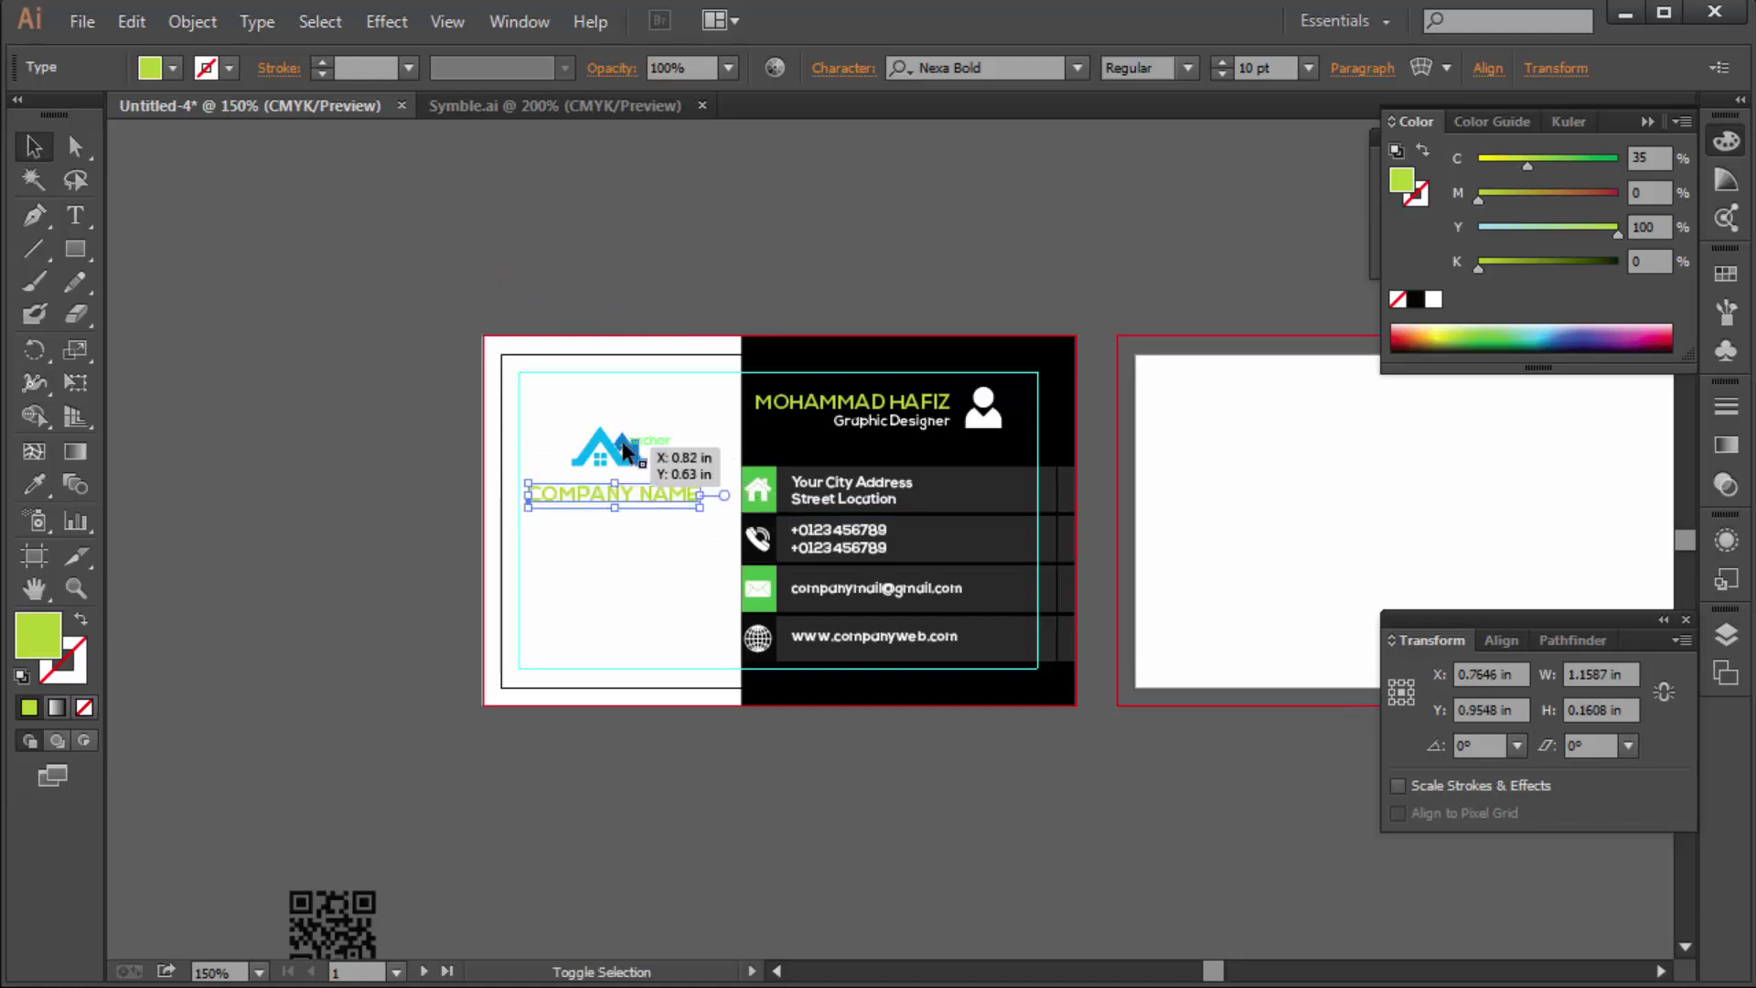
# Enlarge COMPANY NAME slightly, place it under the logo, and colour it orange
pyautogui.keyDown('ctrl'); pyautogui.click(828, 471); pyautogui.keyUp('ctrl')
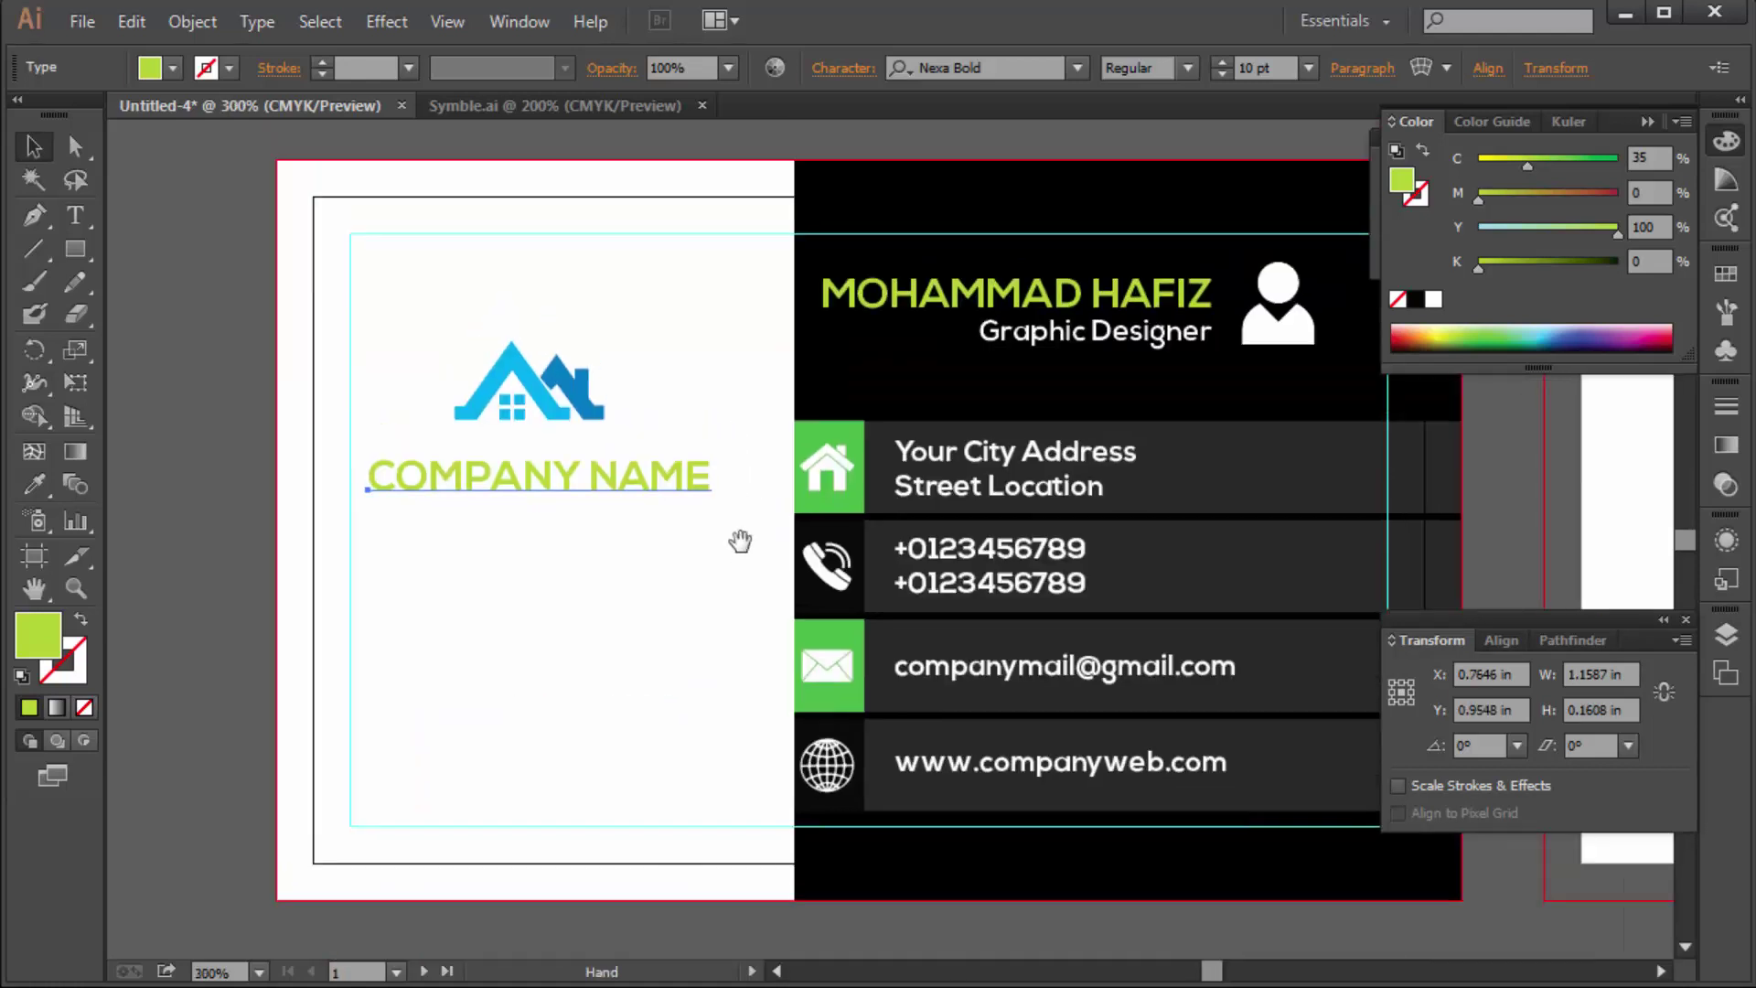
pyautogui.click(640, 498)
pyautogui.moveTo(584, 419); pyautogui.dragTo(599, 444)
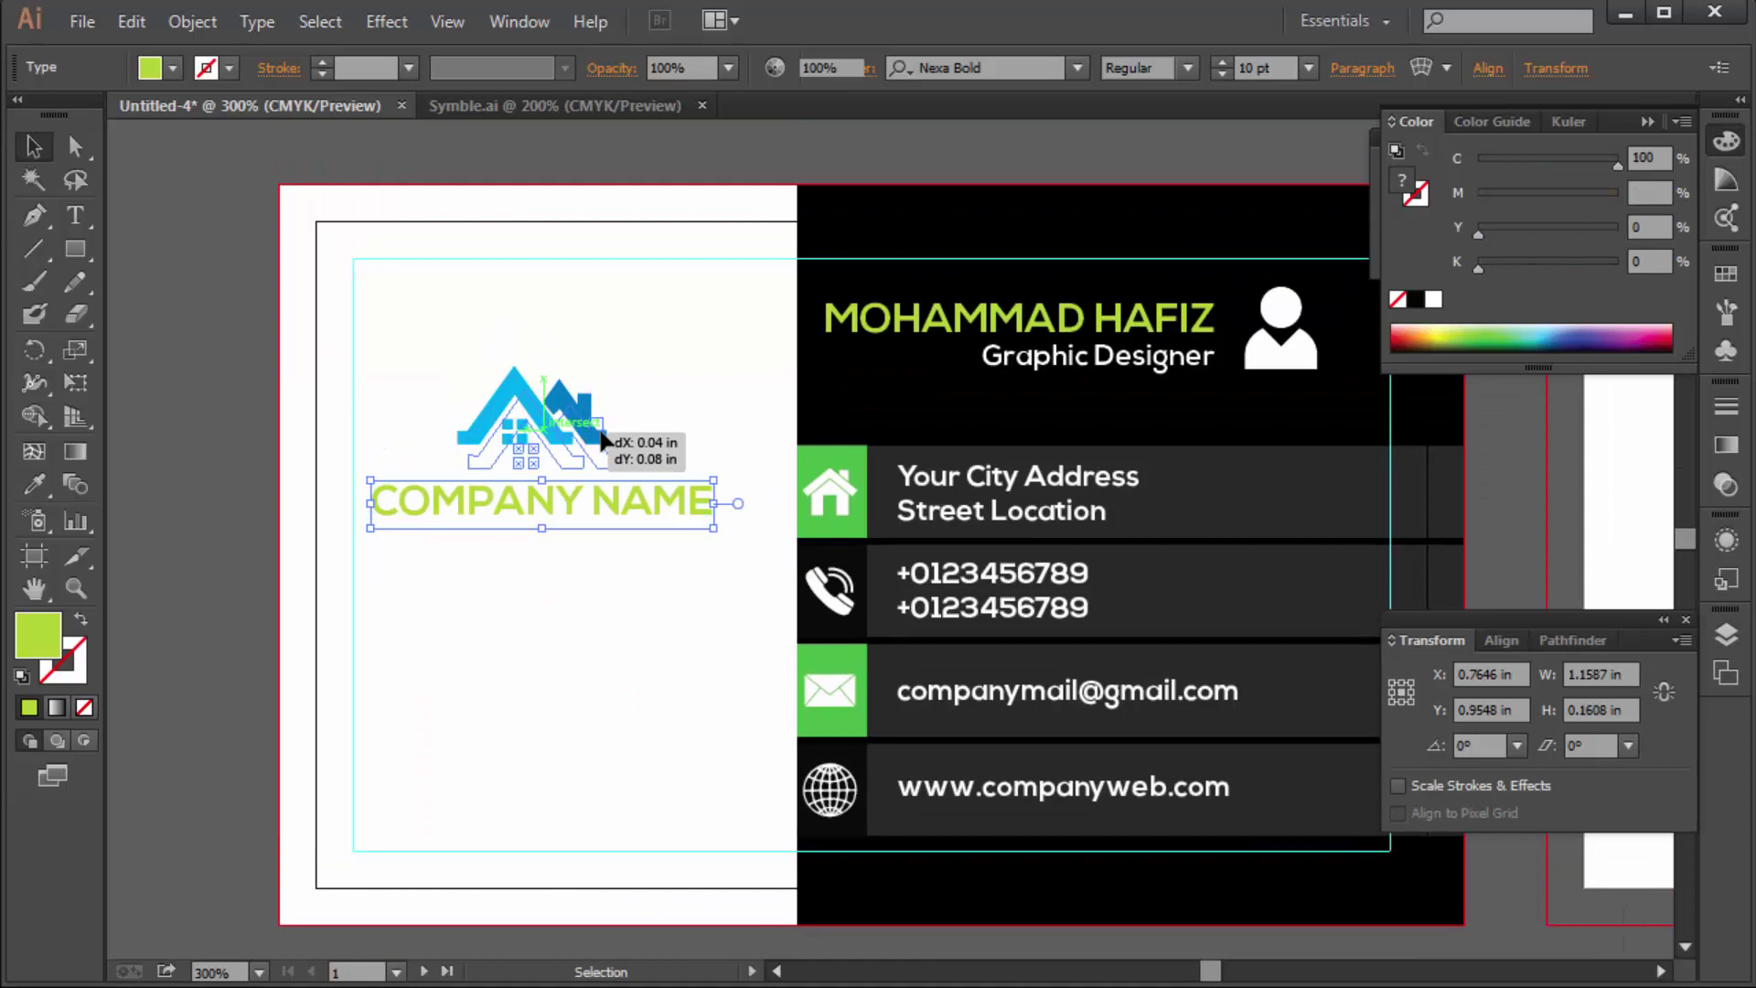
pyautogui.click(596, 503)
pyautogui.moveTo(714, 533); pyautogui.dragTo(768, 536)
pyautogui.moveTo(645, 494); pyautogui.dragTo(643, 494)
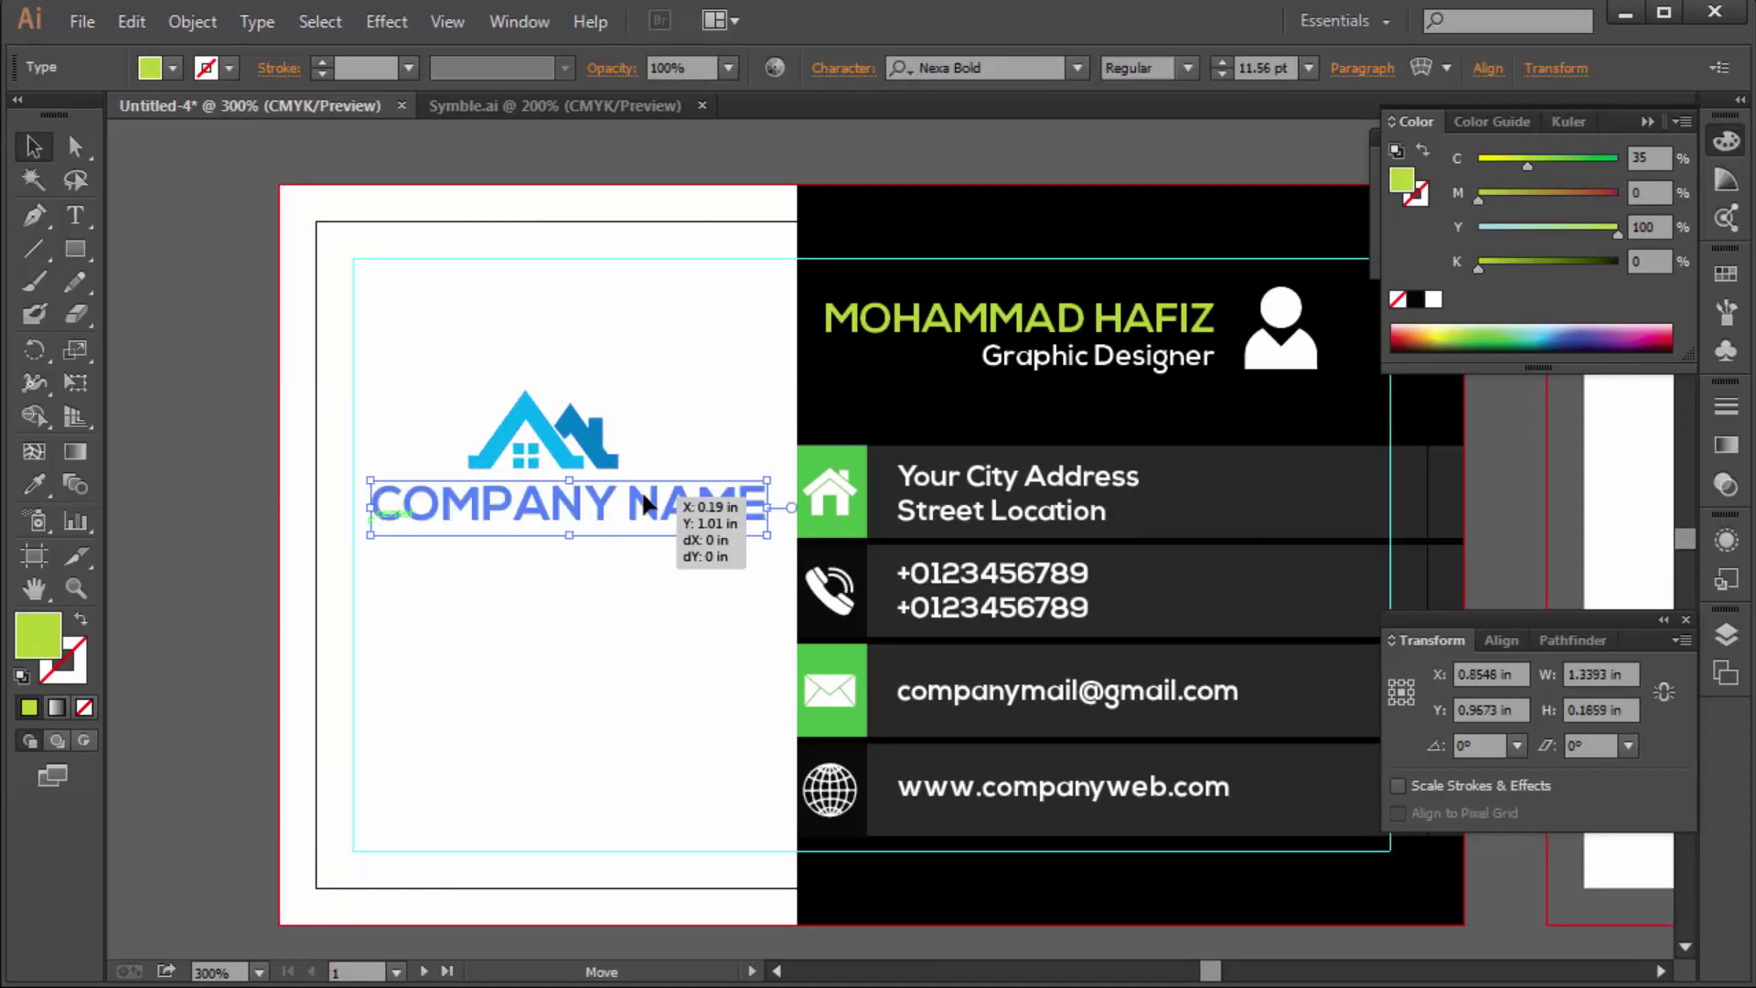
pyautogui.keyDown('shift'); pyautogui.click(590, 439); pyautogui.keyUp('shift')
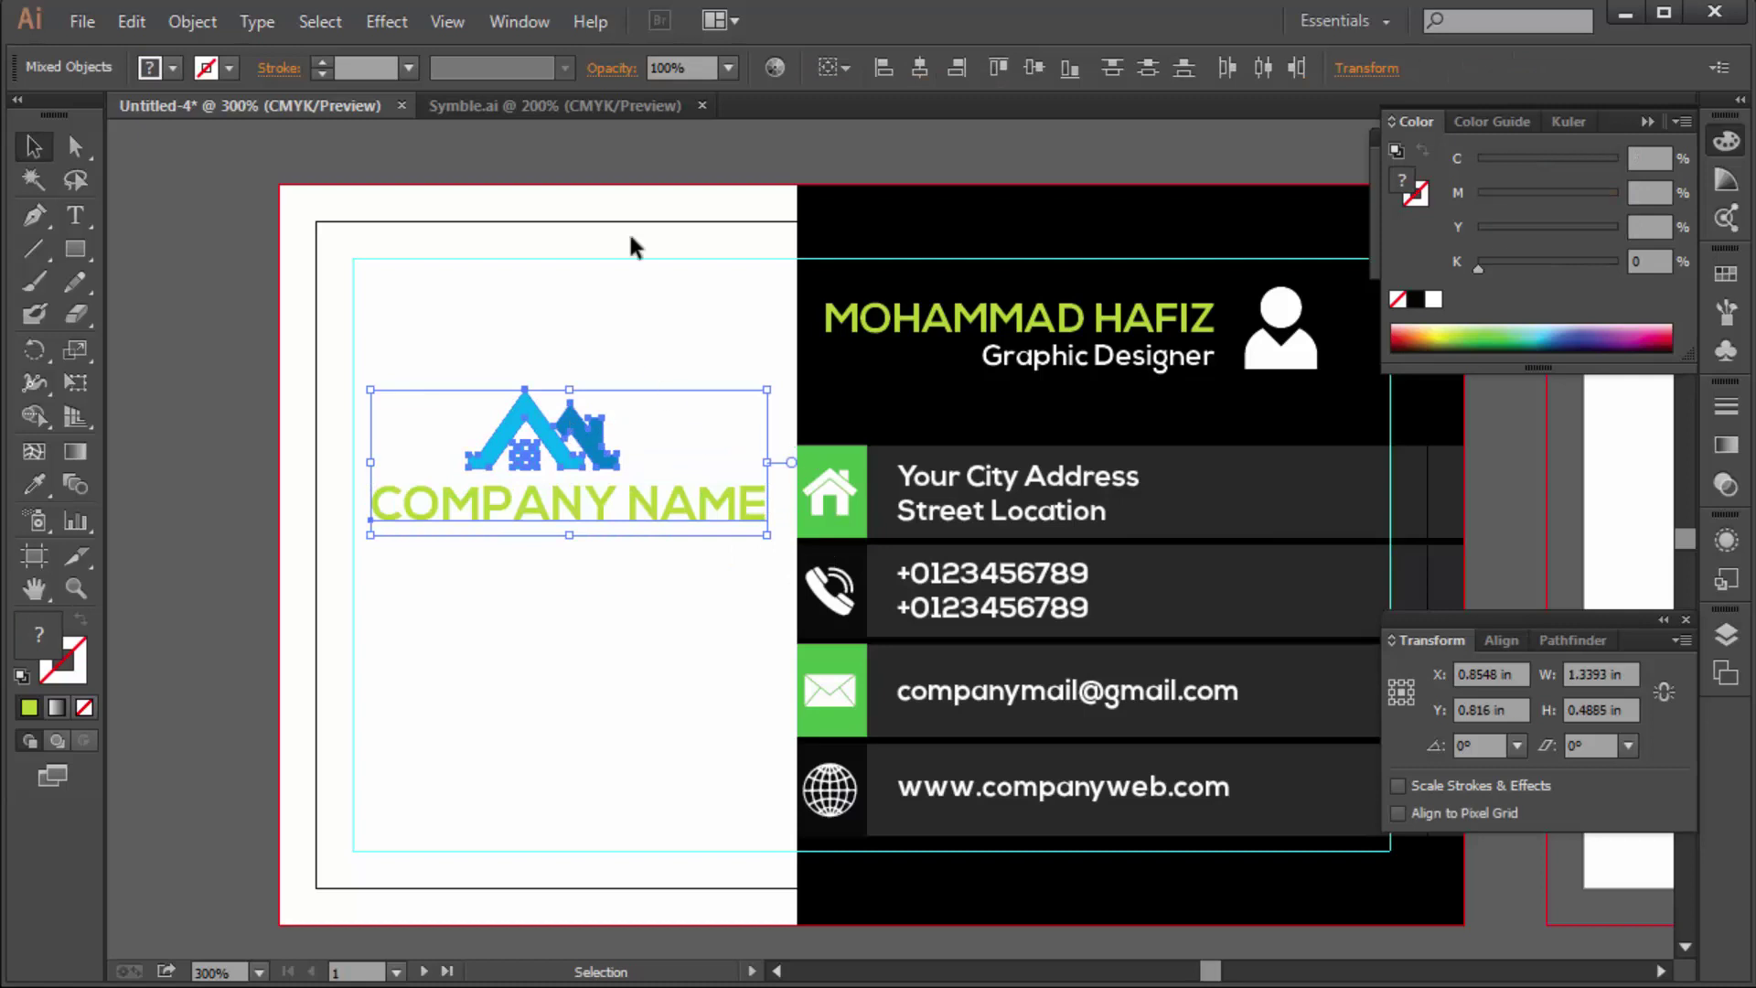
pyautogui.click(640, 158)
pyautogui.click(698, 502)
pyautogui.moveTo(1533, 202); pyautogui.dragTo(1000, 287)
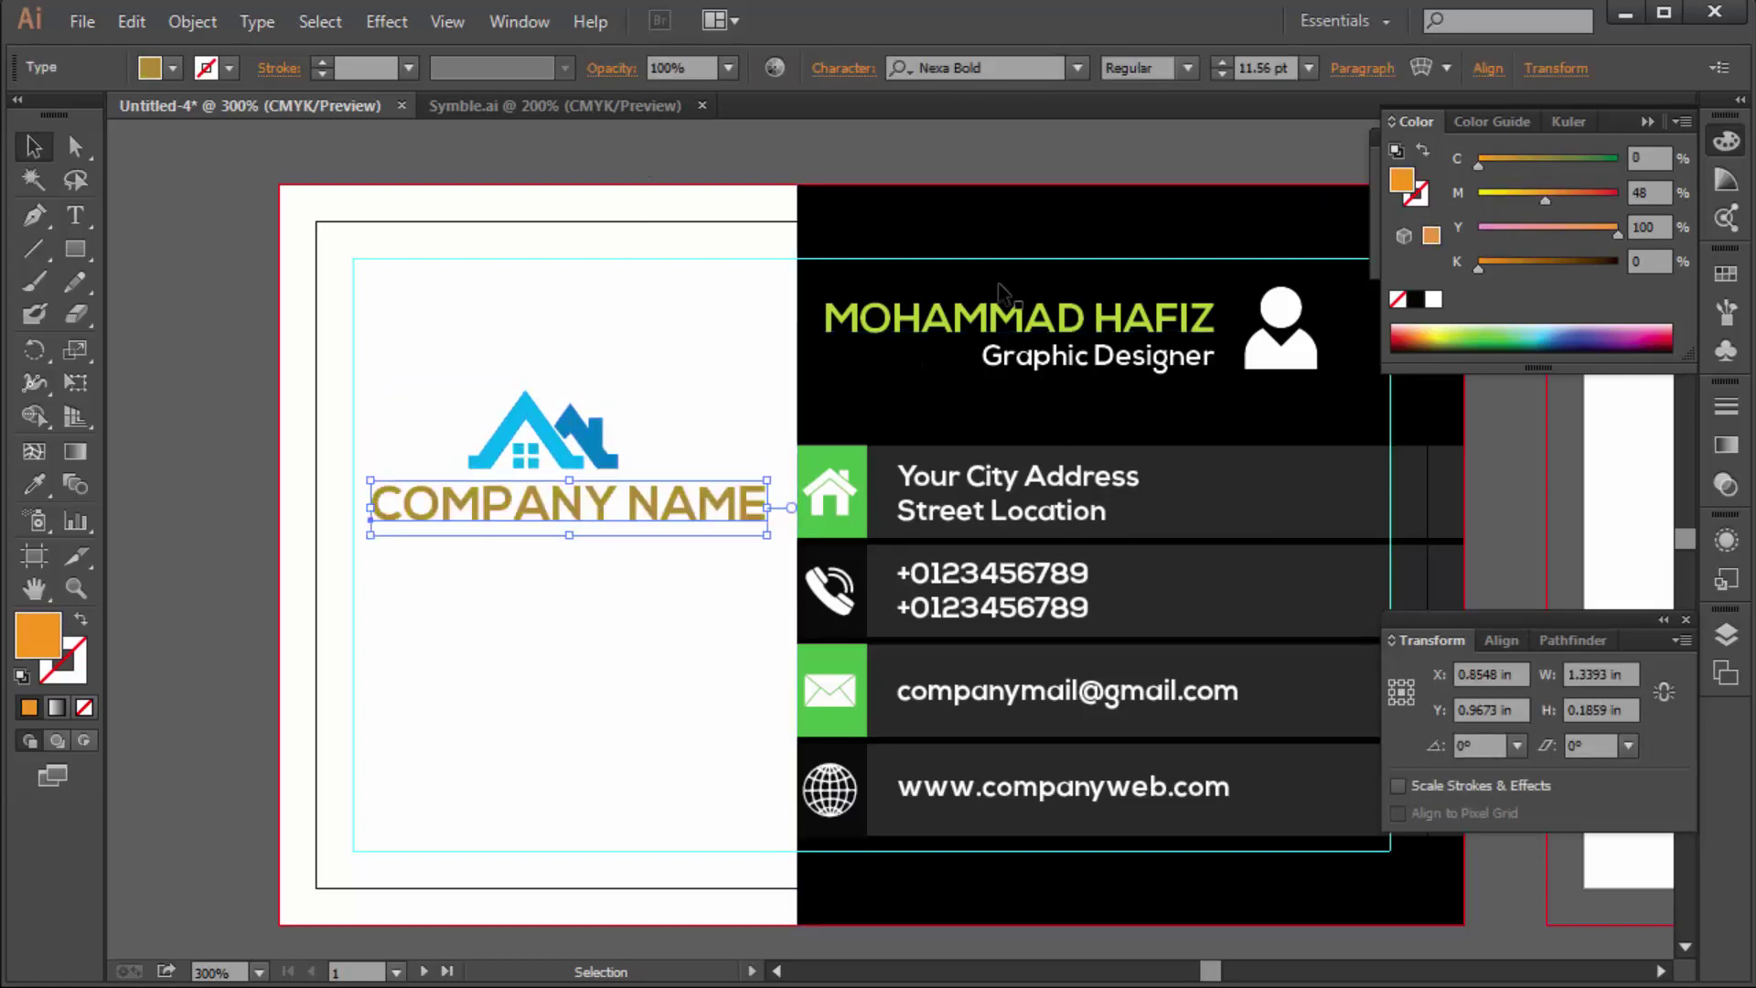
# Recolour just the word NAME blue (Y 0, C 100), leaving COMPANY orange
pyautogui.doubleClick(638, 505)
pyautogui.tripleClick(708, 502)
pyautogui.click(549, 505)
pyautogui.moveTo(626, 505); pyautogui.dragTo(768, 505)
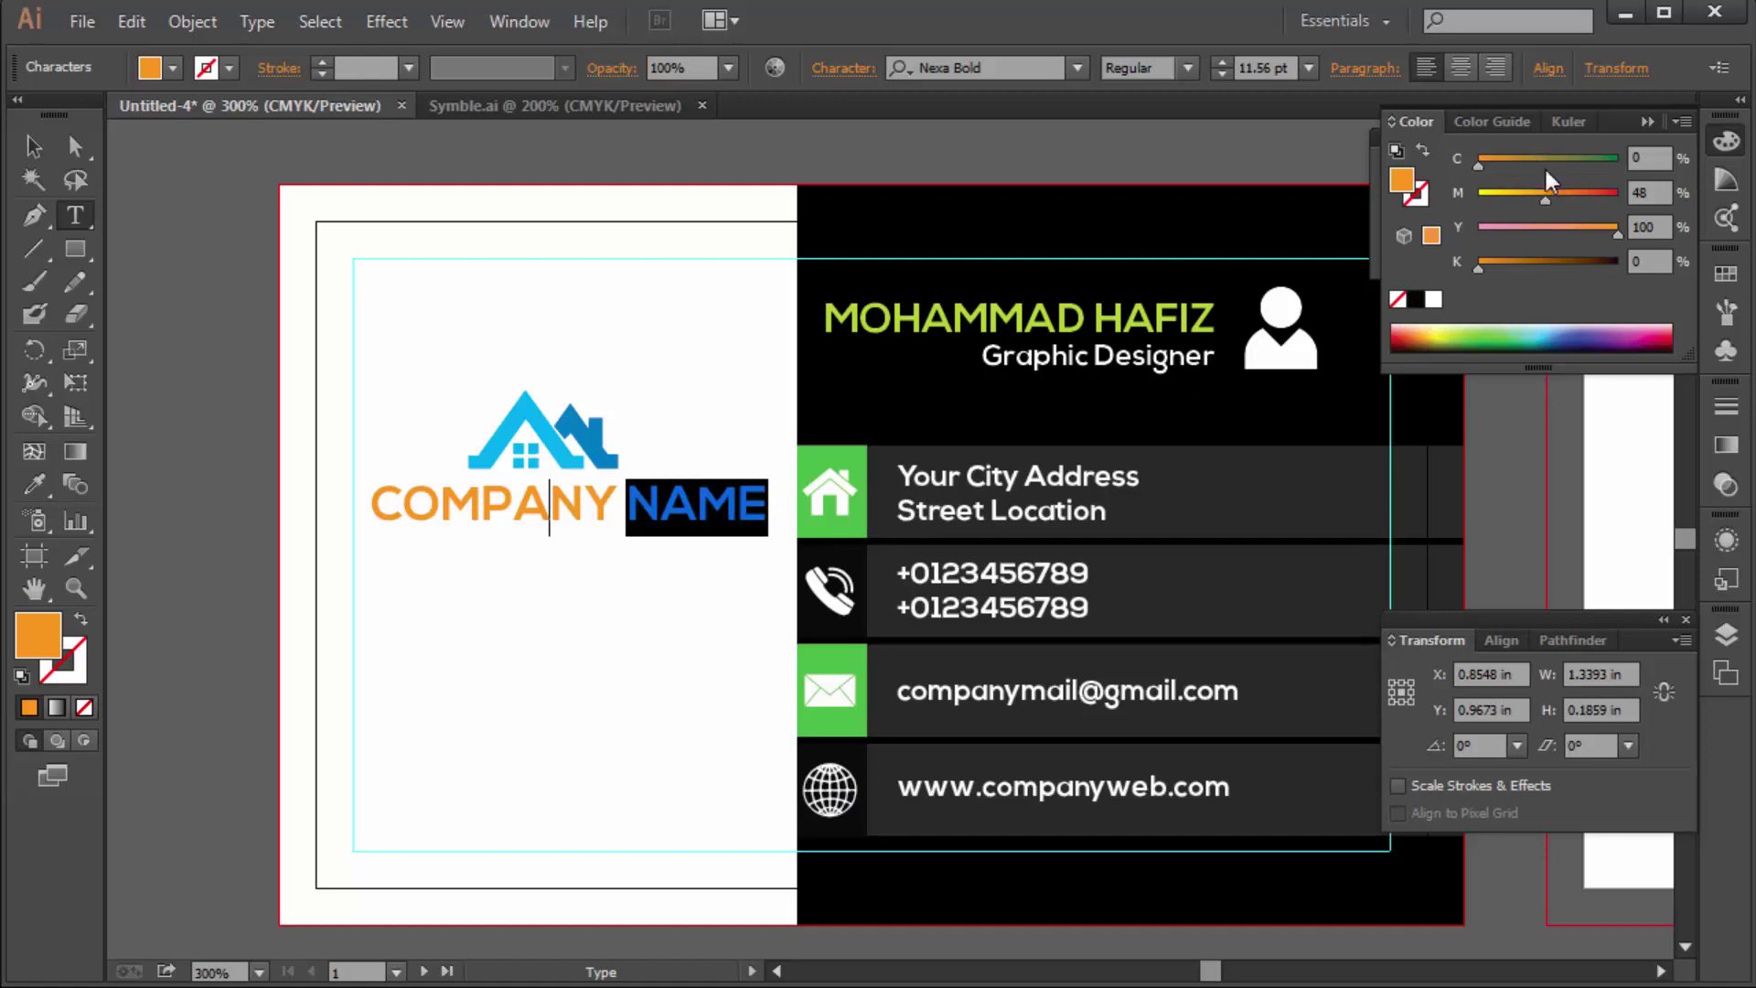
pyautogui.moveTo(1601, 228); pyautogui.dragTo(1479, 229)
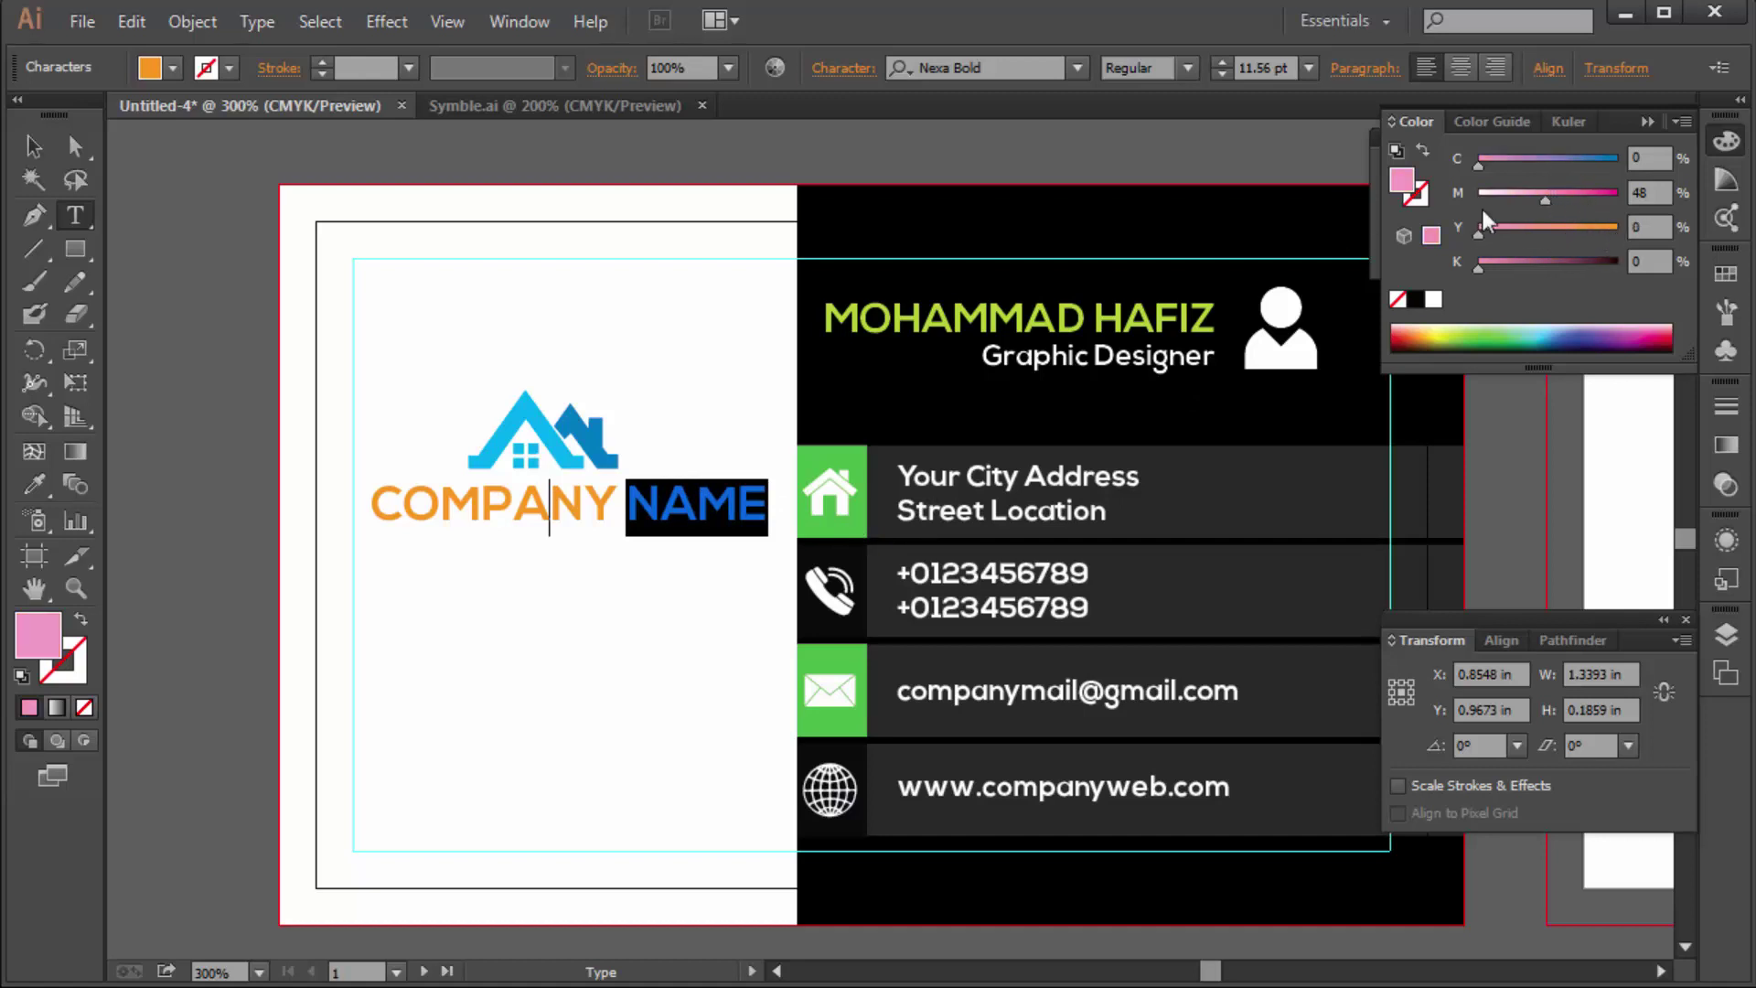
pyautogui.moveTo(1478, 165); pyautogui.dragTo(1619, 164)
pyautogui.click(741, 478)
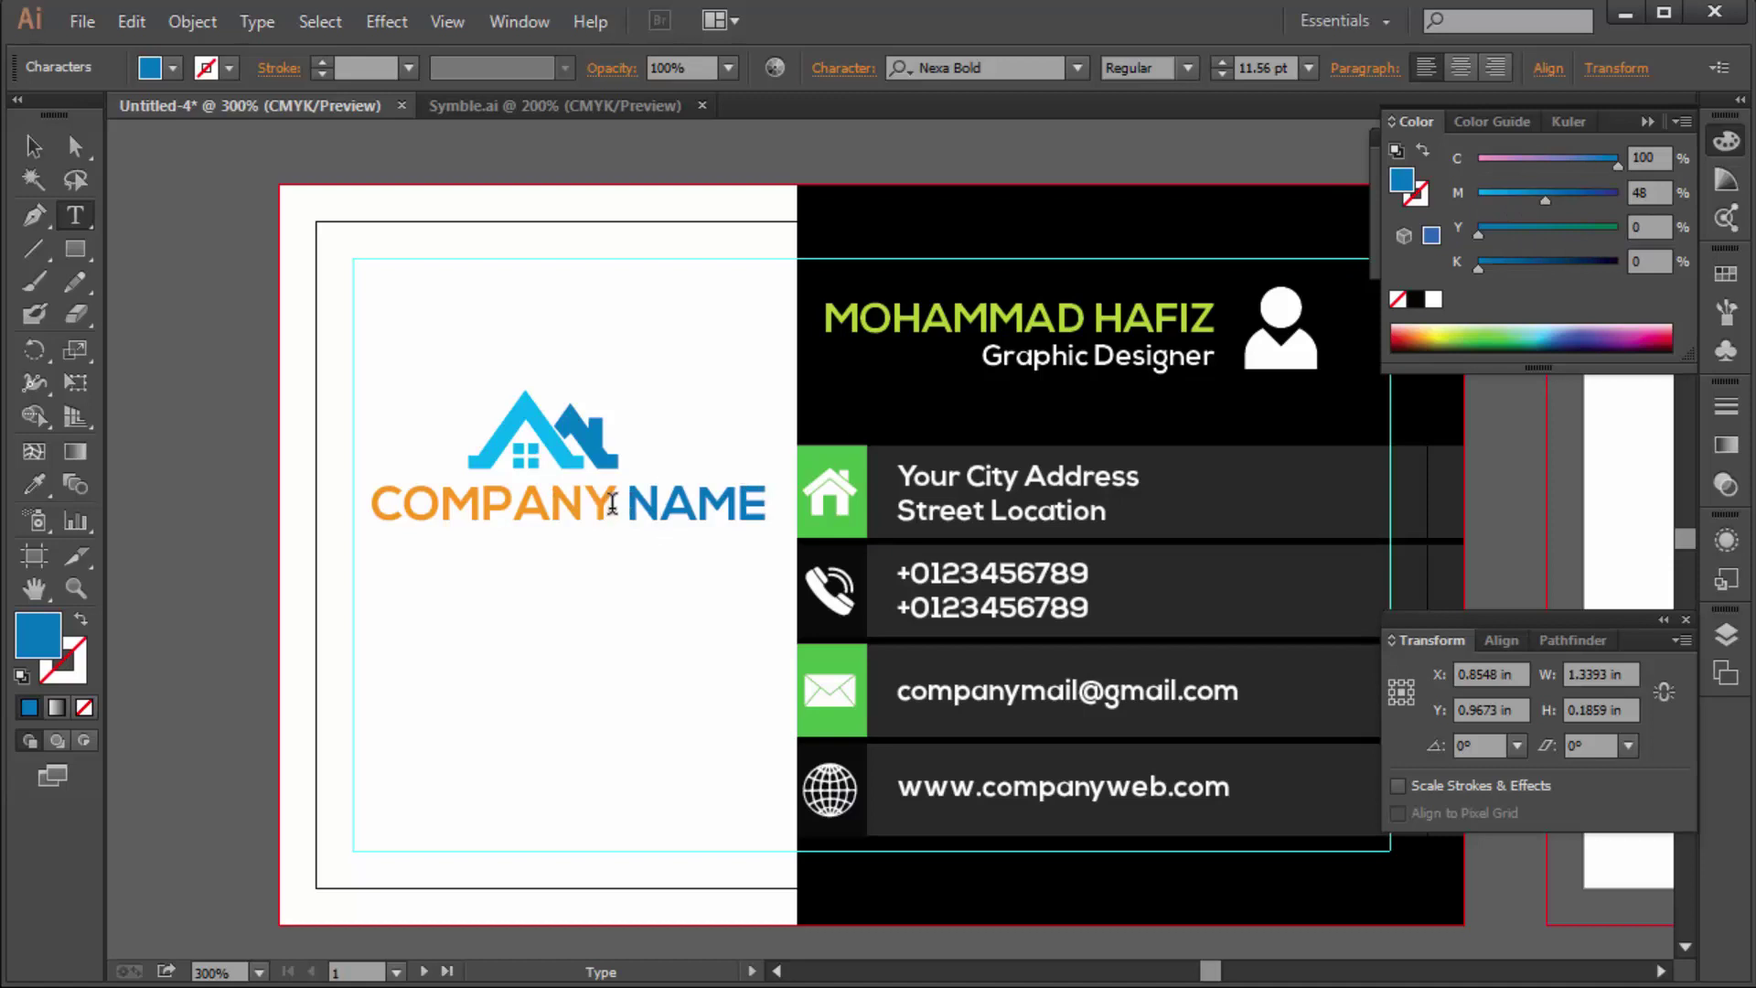
pyautogui.click(36, 148)
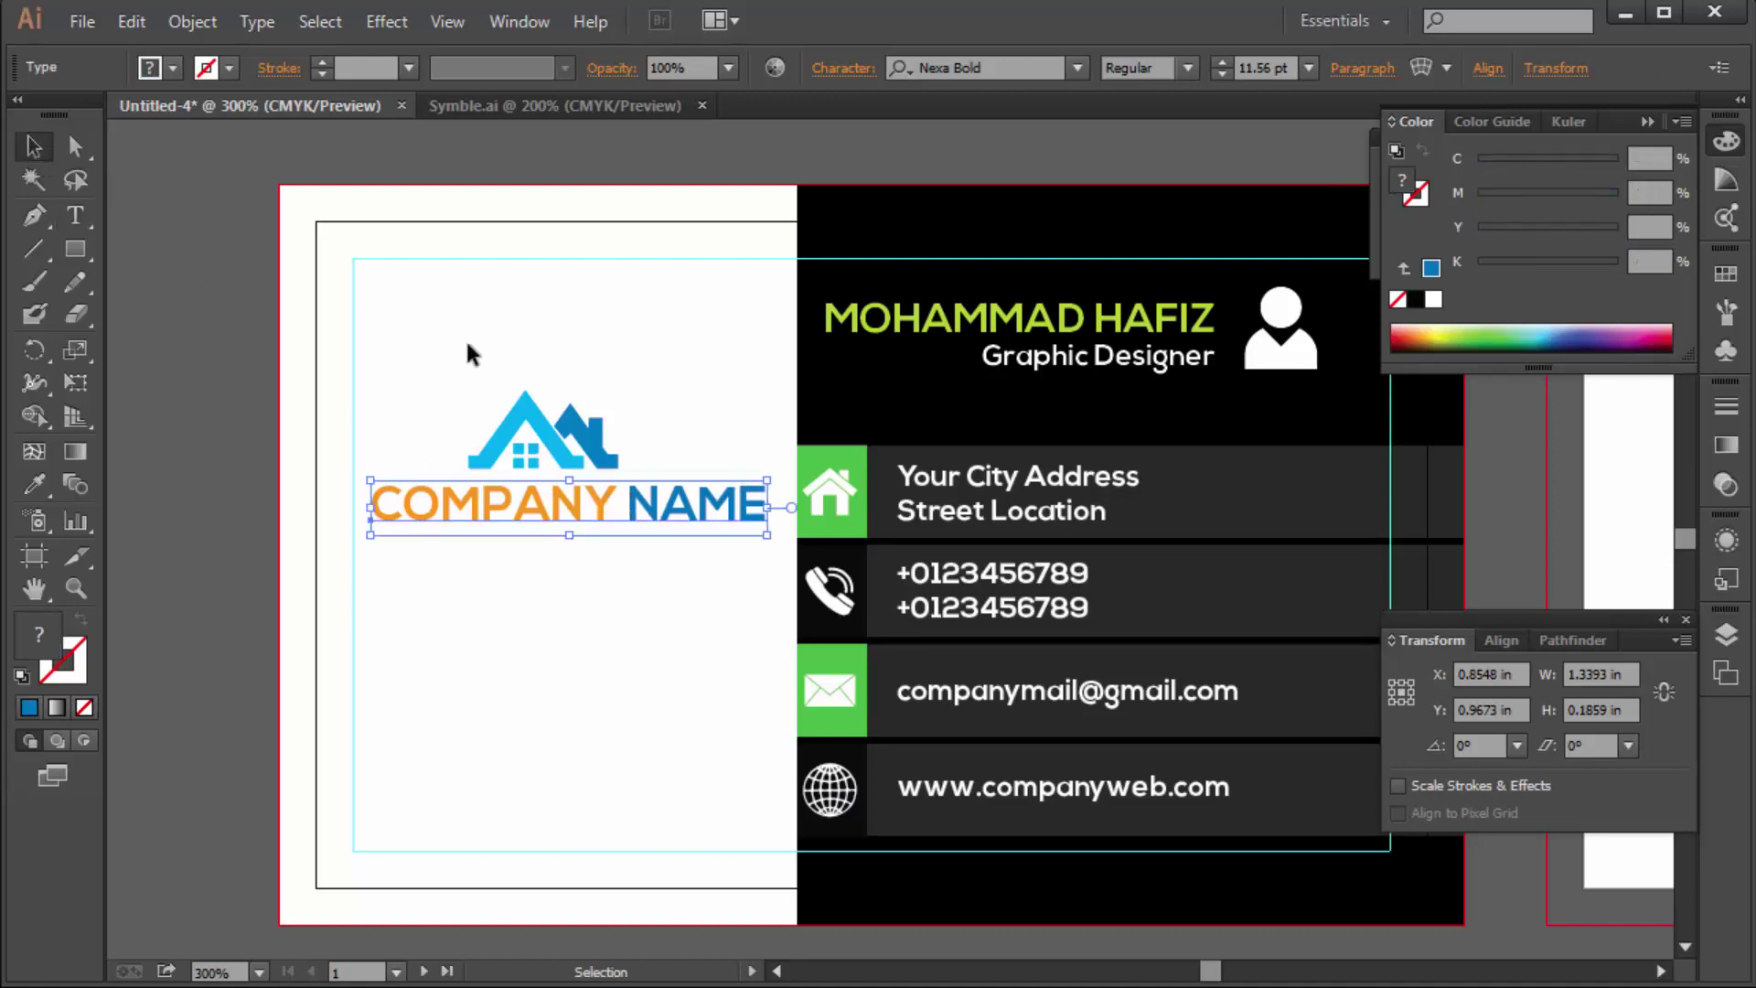
# Duplicate COMPANY NAME below it as a black 8 pt 'Your Slogan Here' line
pyautogui.moveTo(688, 510)
pyautogui.mouseDown()
pyautogui.moveTo(685, 563)
pyautogui.moveTo(670, 562)
pyautogui.mouseUp()
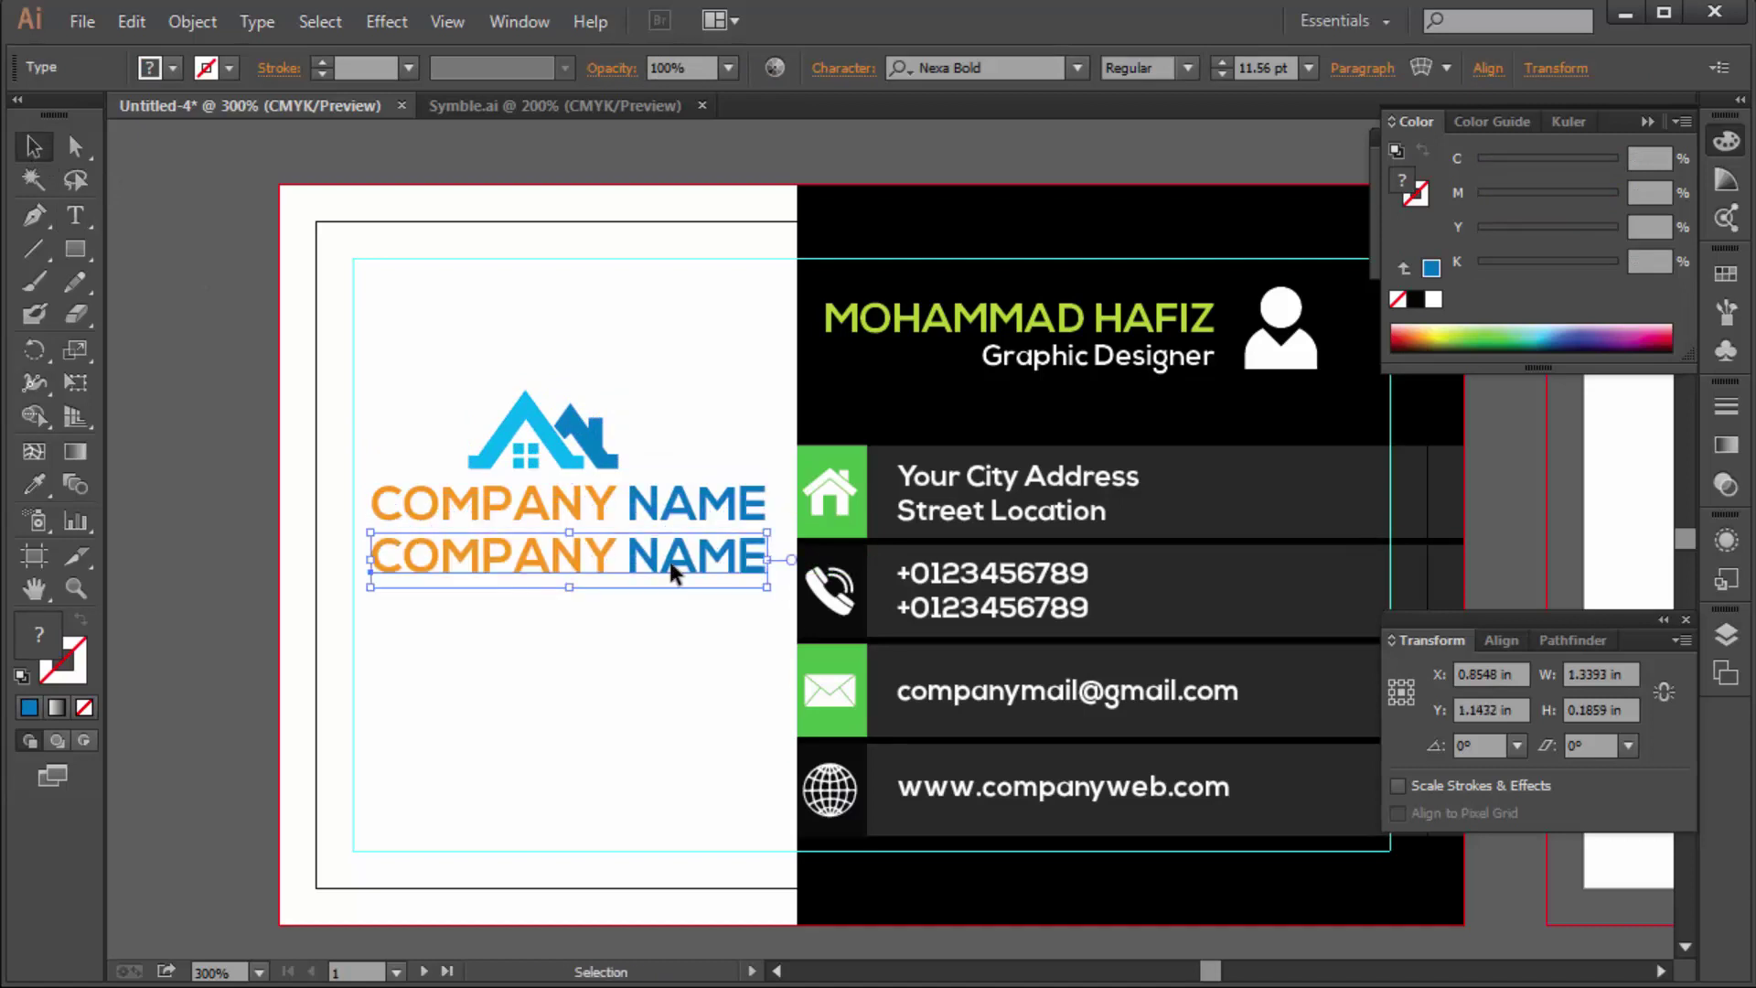
pyautogui.tripleClick(673, 567)
pyautogui.write('Y')
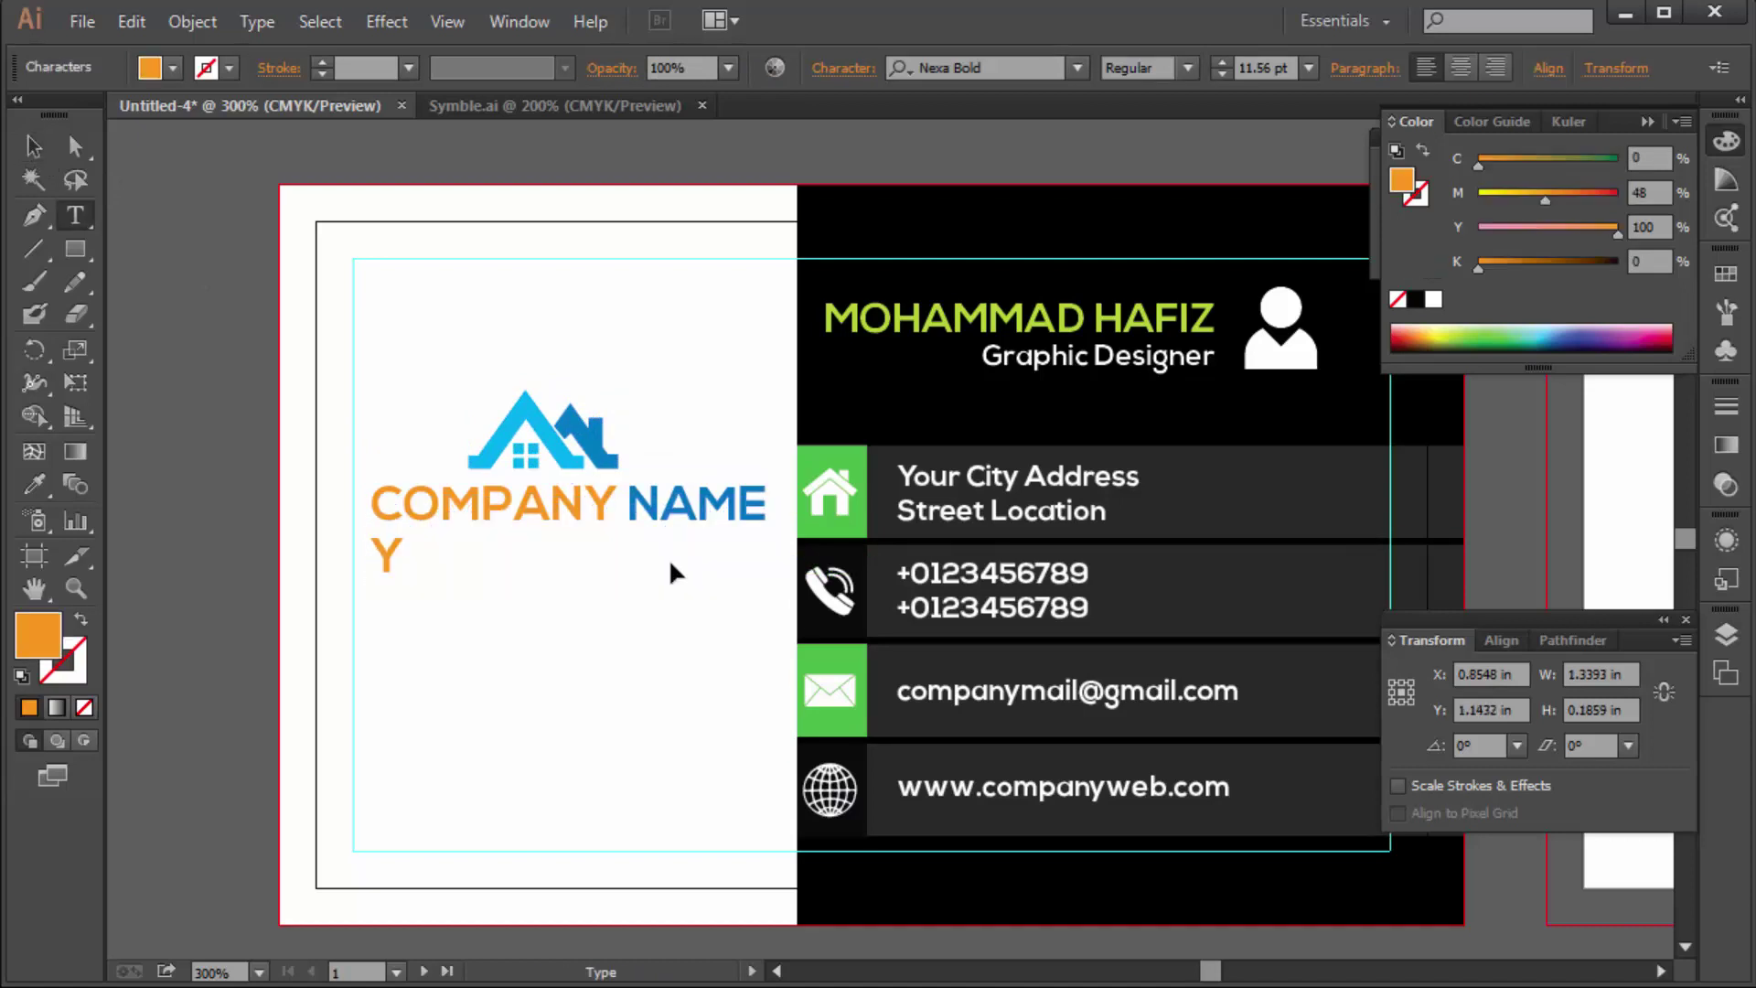
pyautogui.write('our')
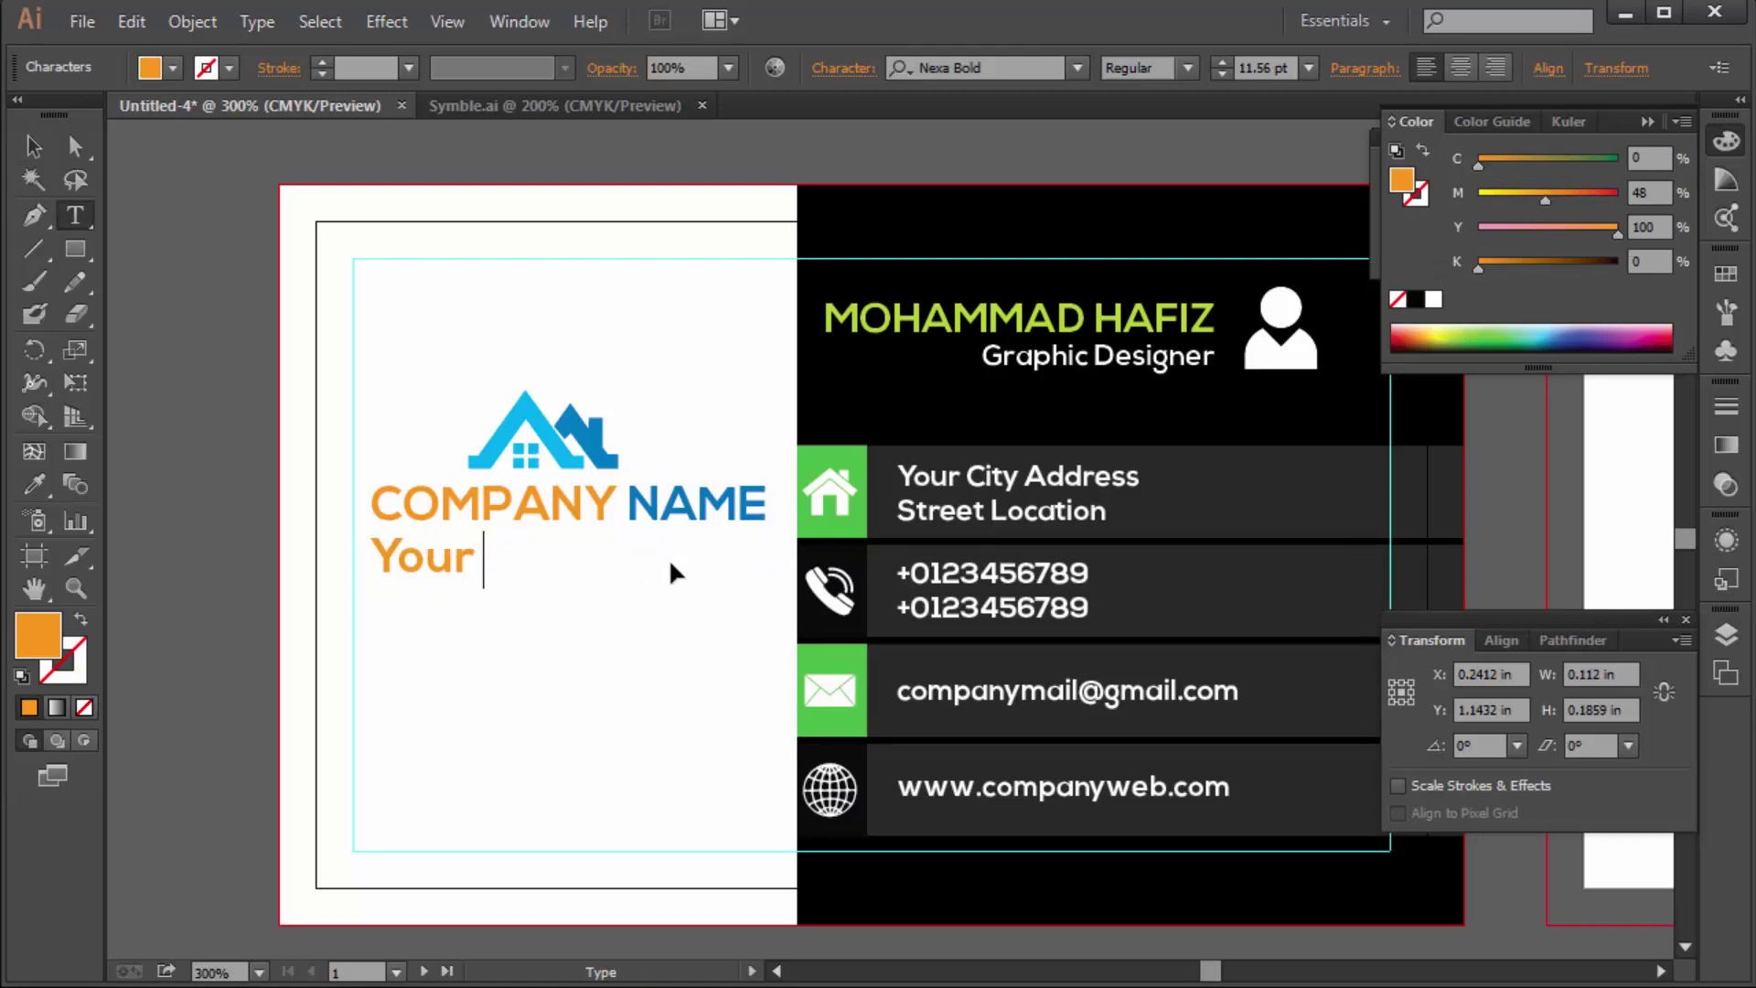
pyautogui.write(' Slo')
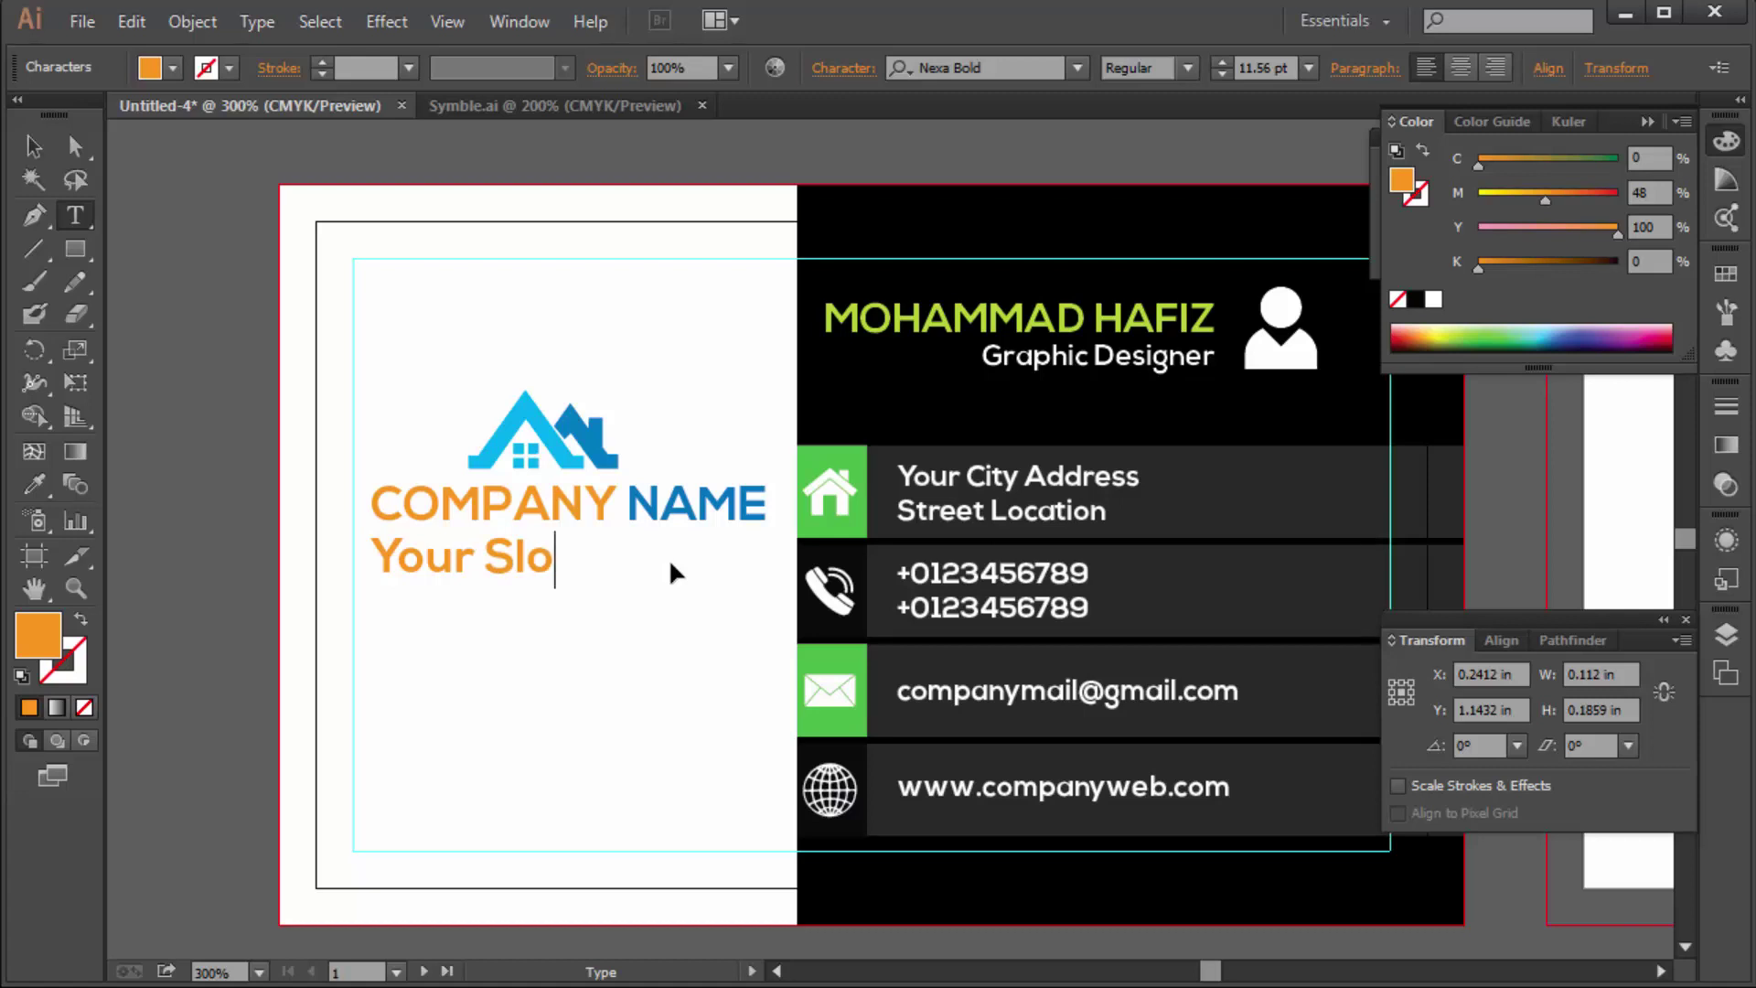
pyautogui.write('gan H')
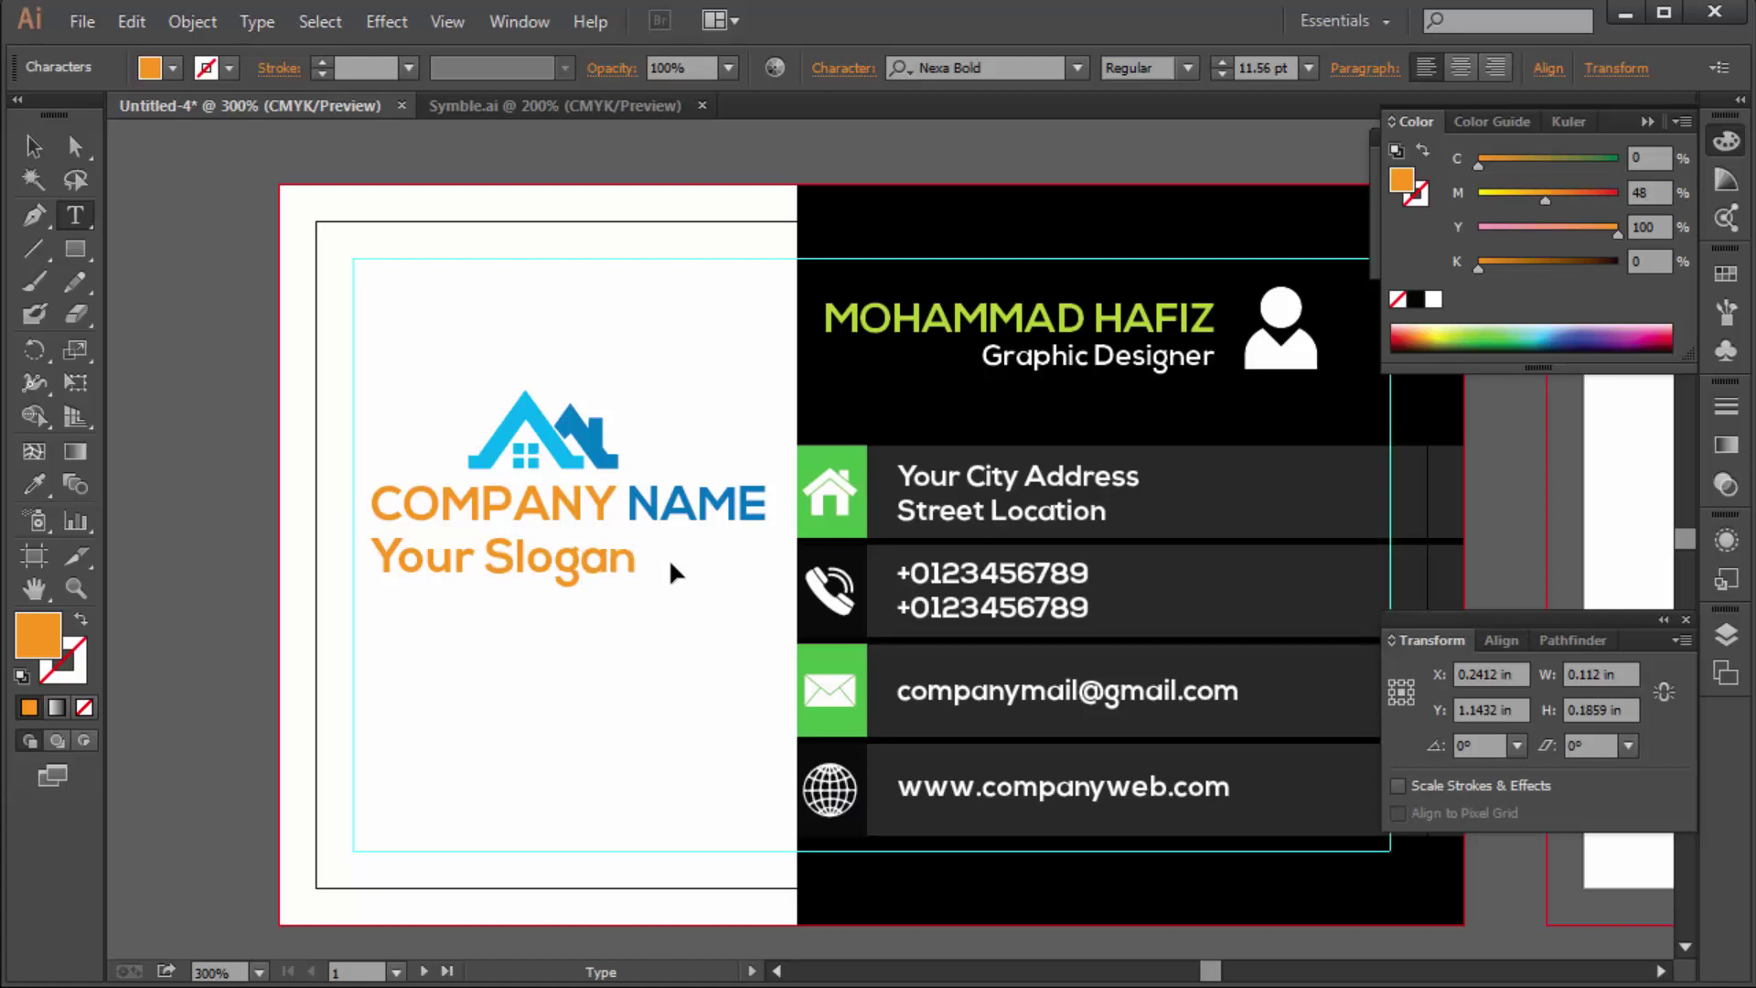
pyautogui.write('ere')
pyautogui.click(32, 154)
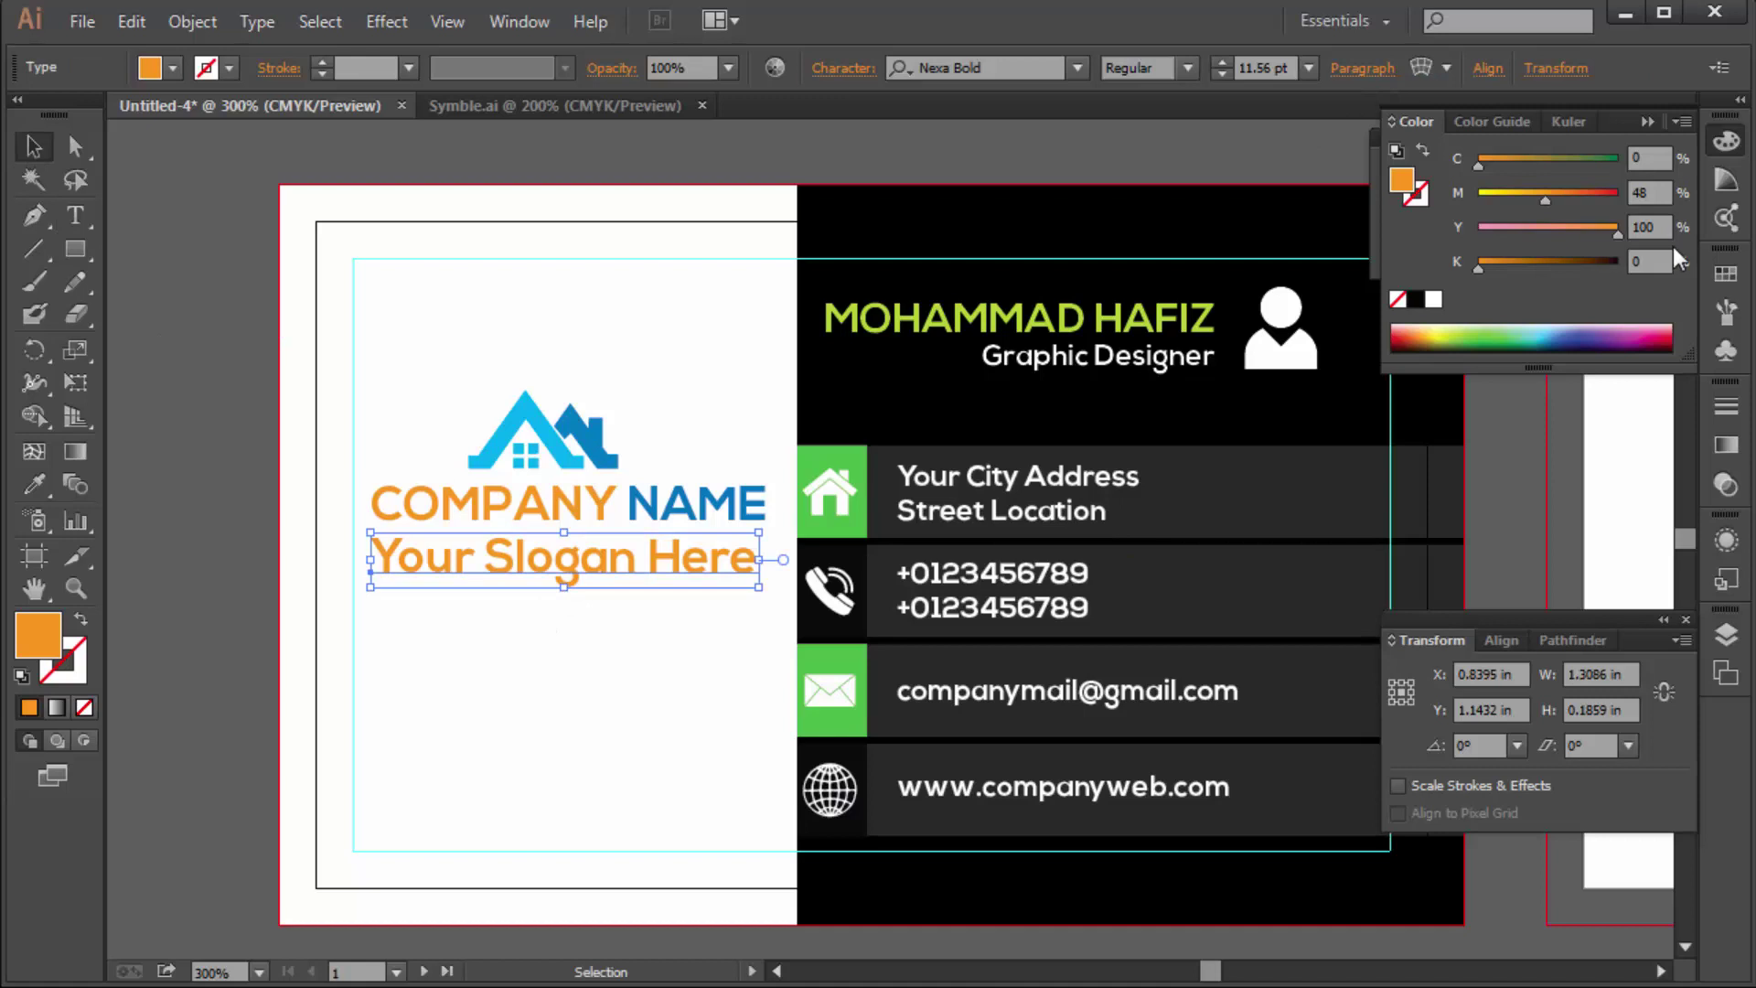
pyautogui.click(1418, 303)
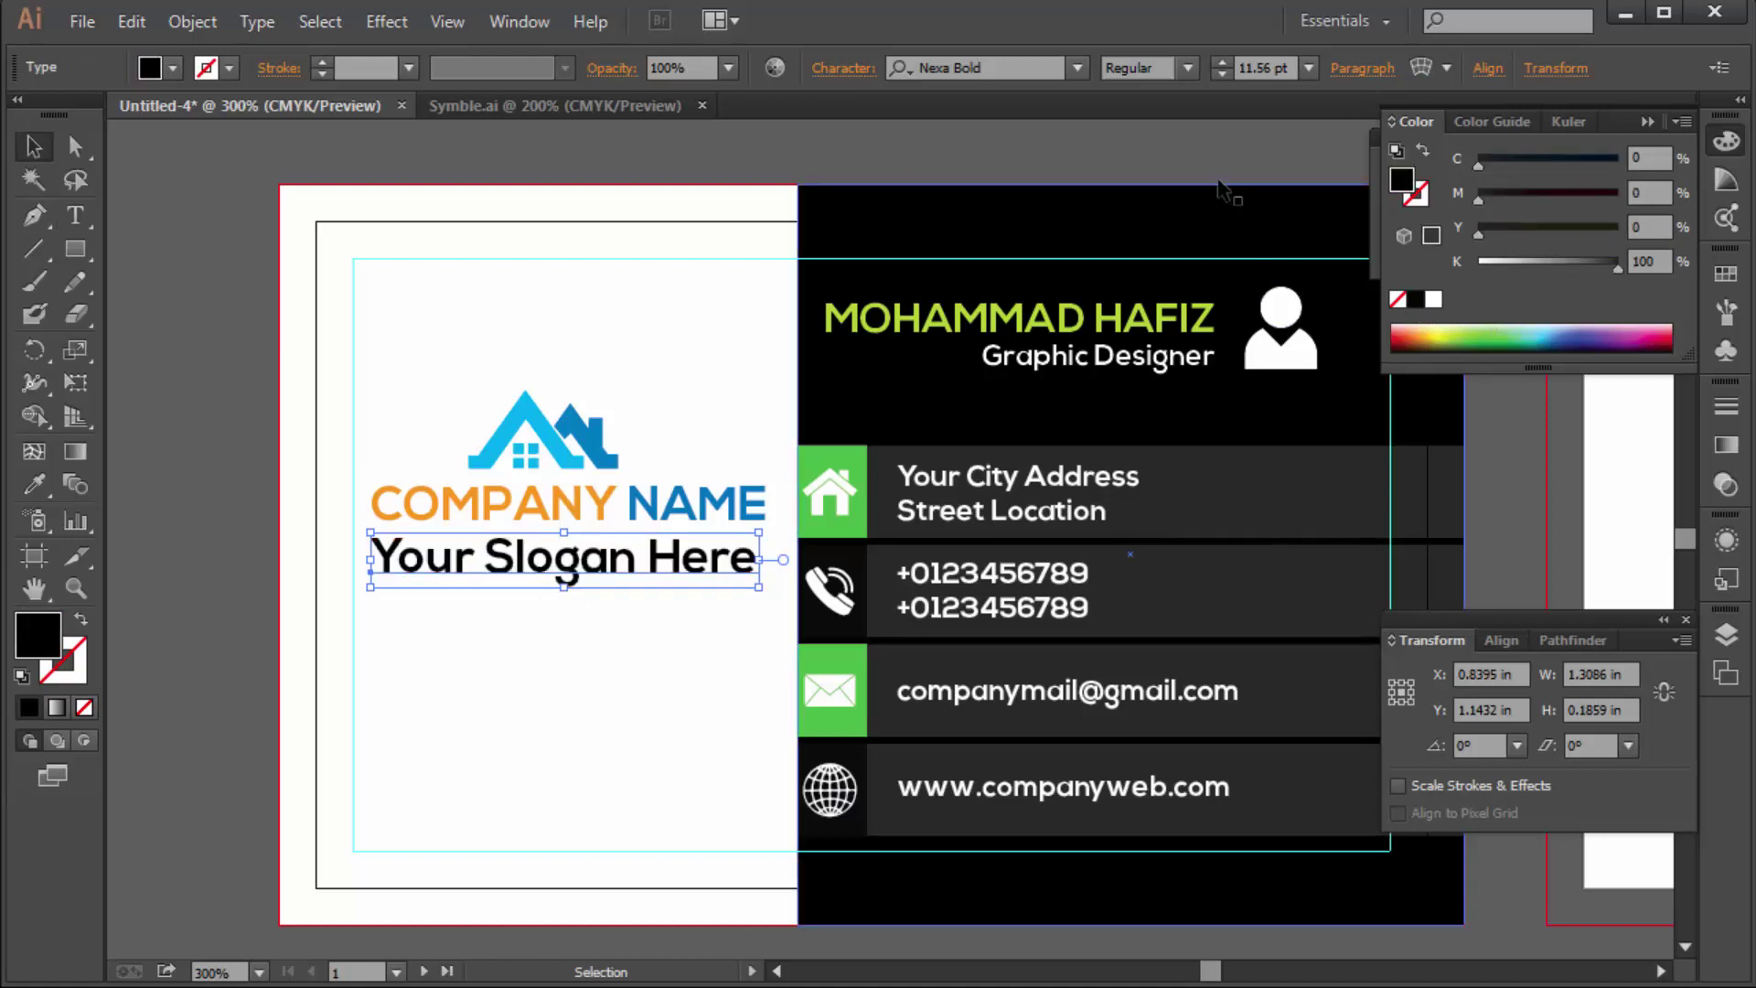
pyautogui.click(1306, 69)
pyautogui.click(1343, 195)
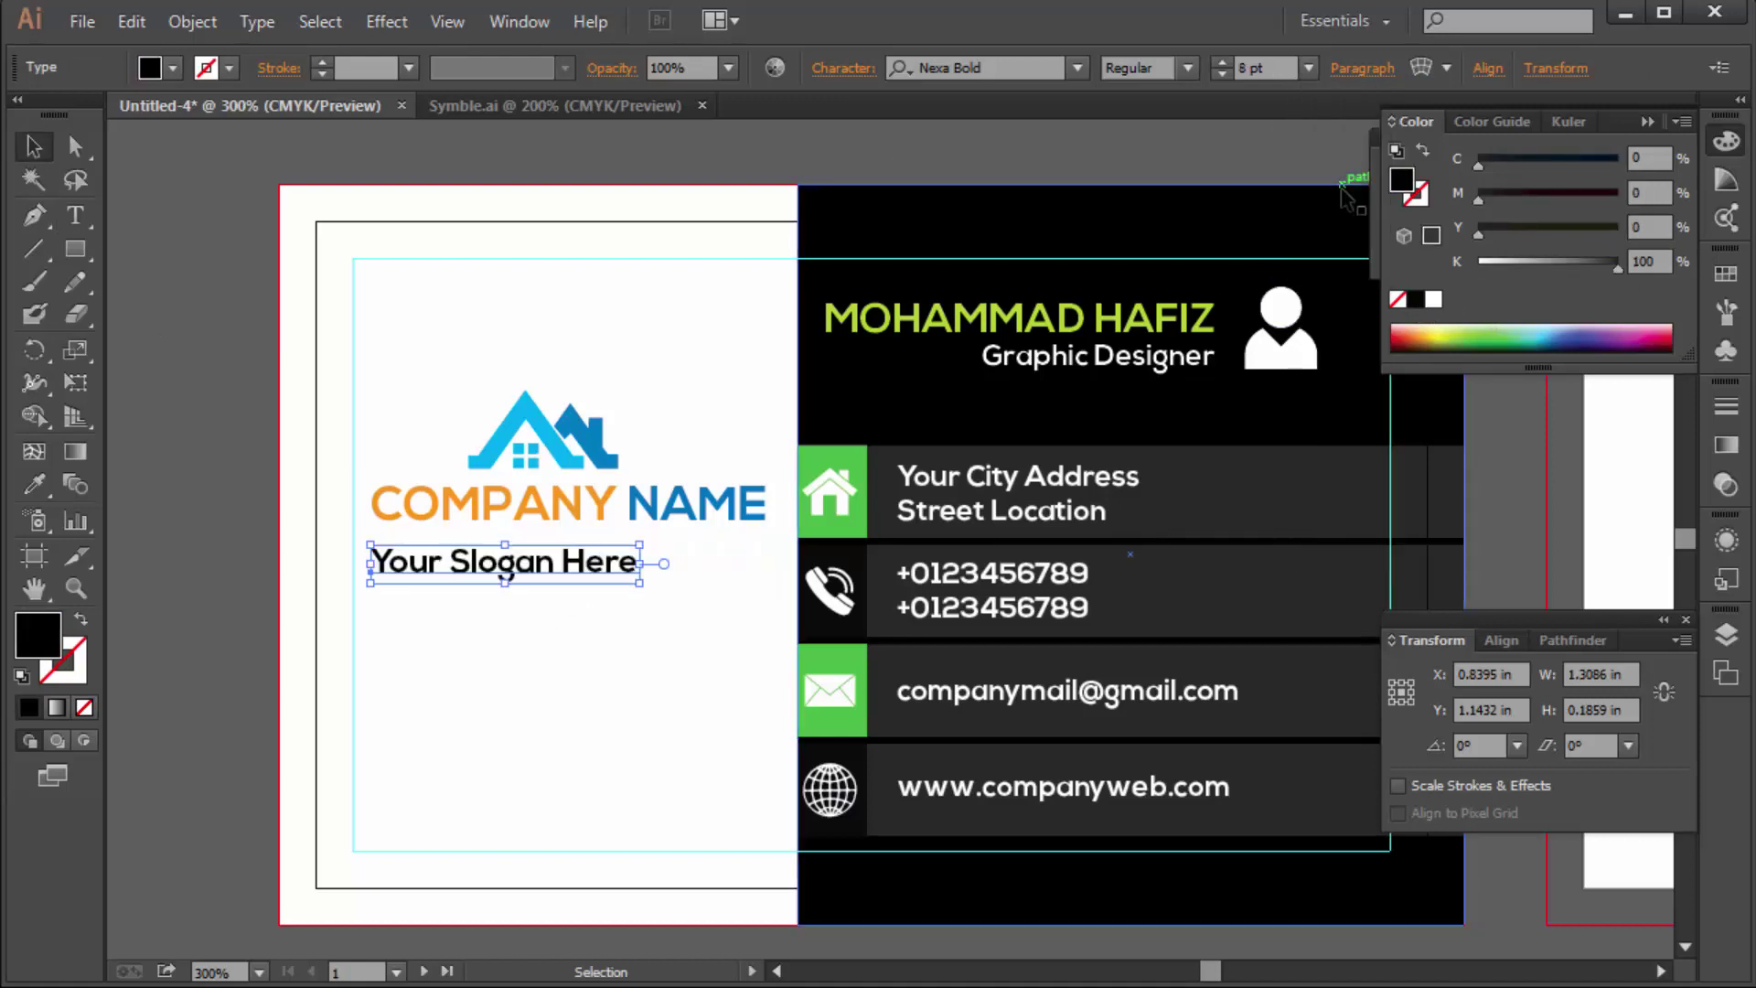
# Horizontally centre the house logo, COMPANY NAME and slogan, moving the block higher
pyautogui.moveTo(576, 569); pyautogui.dragTo(614, 563)
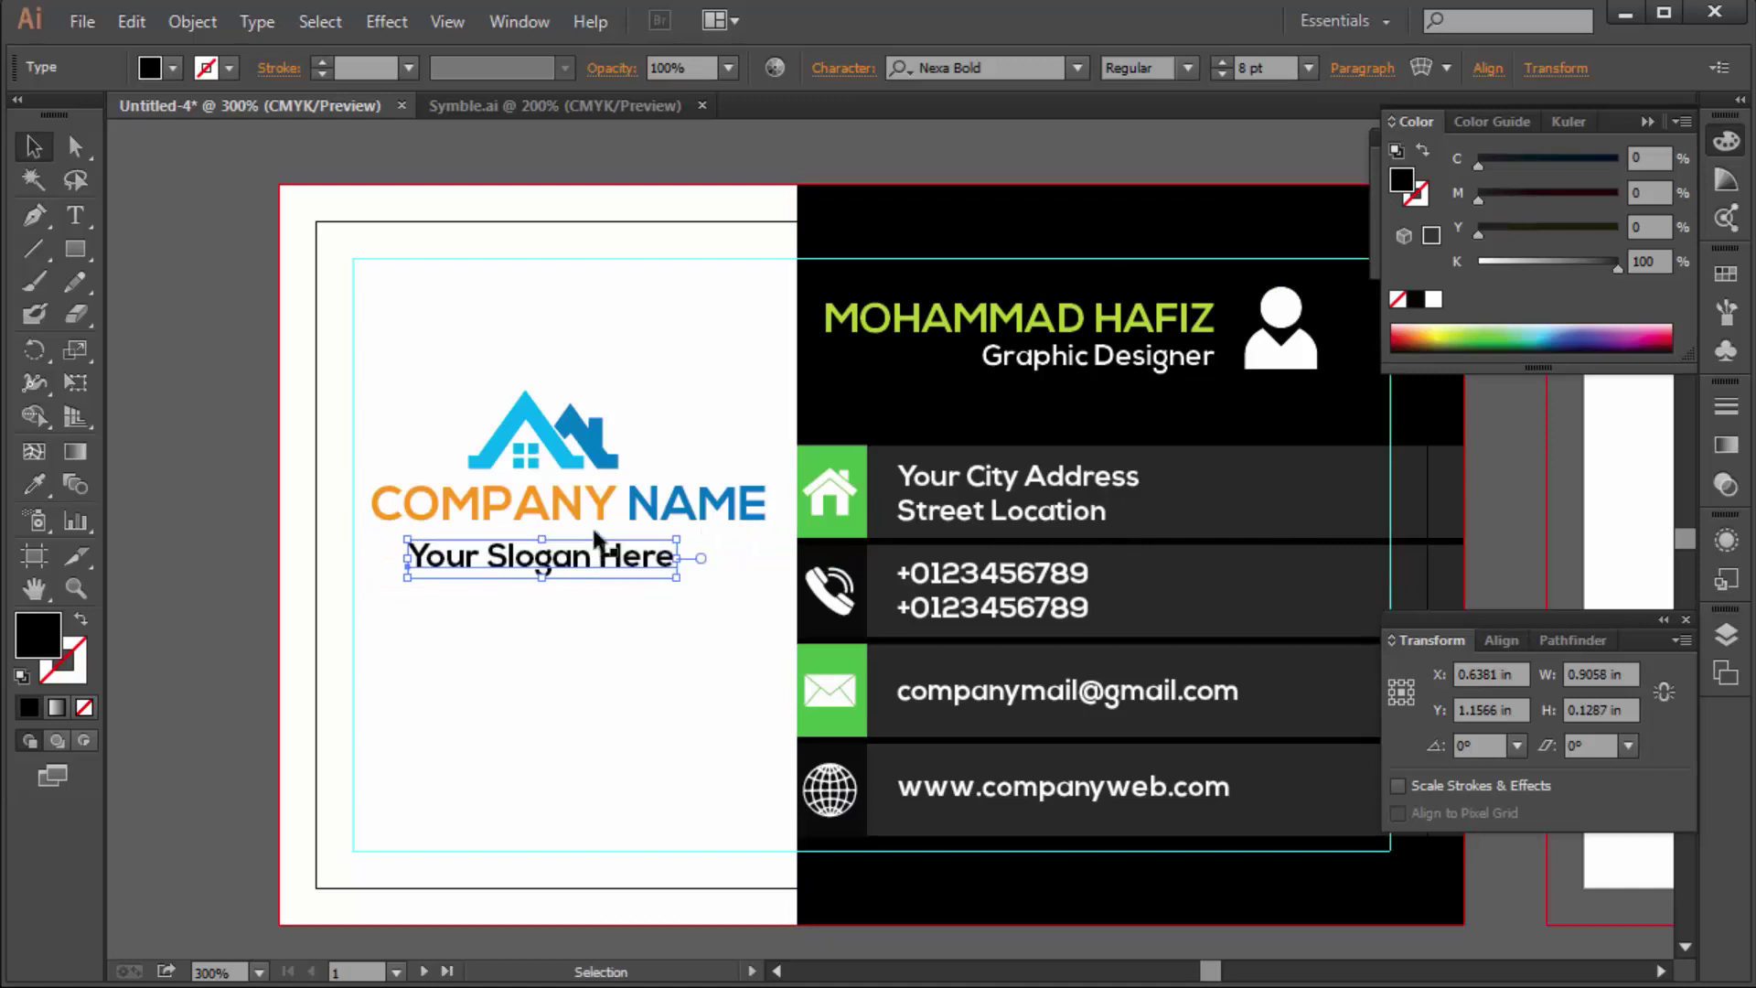
pyautogui.keyDown('shift'); pyautogui.click(576, 501); pyautogui.keyUp('shift')
pyautogui.keyDown('shift'); pyautogui.click(577, 418); pyautogui.keyUp('shift')
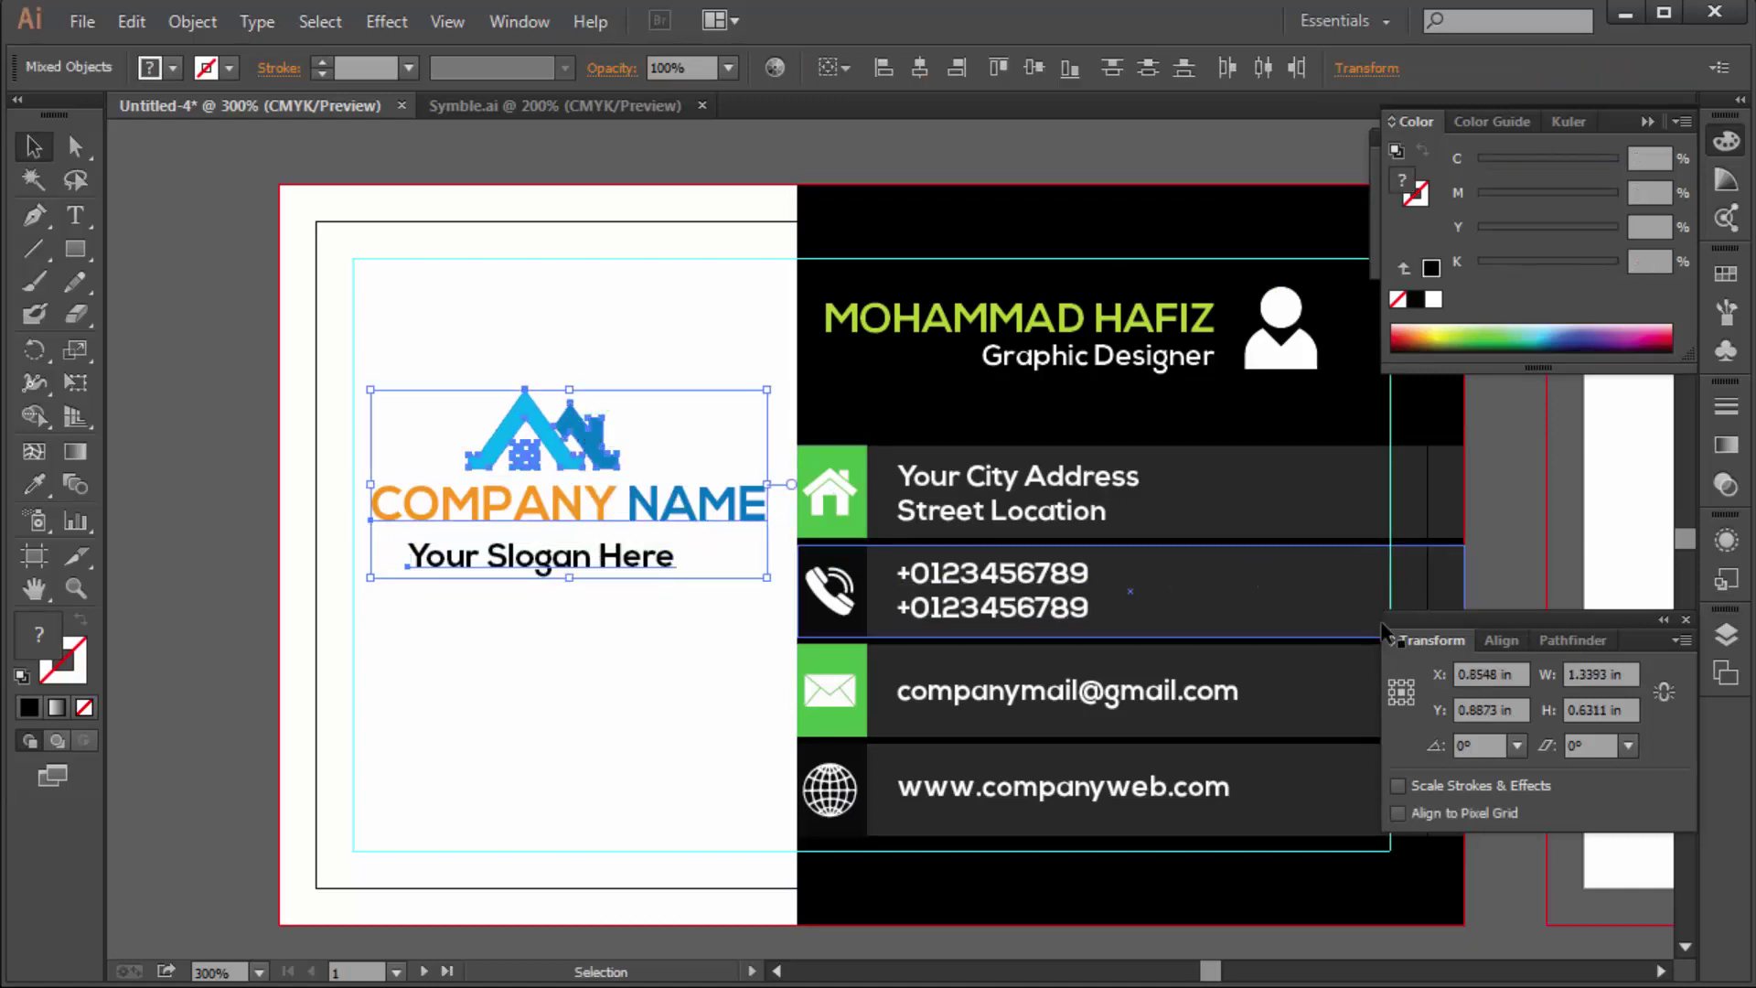
pyautogui.click(1505, 639)
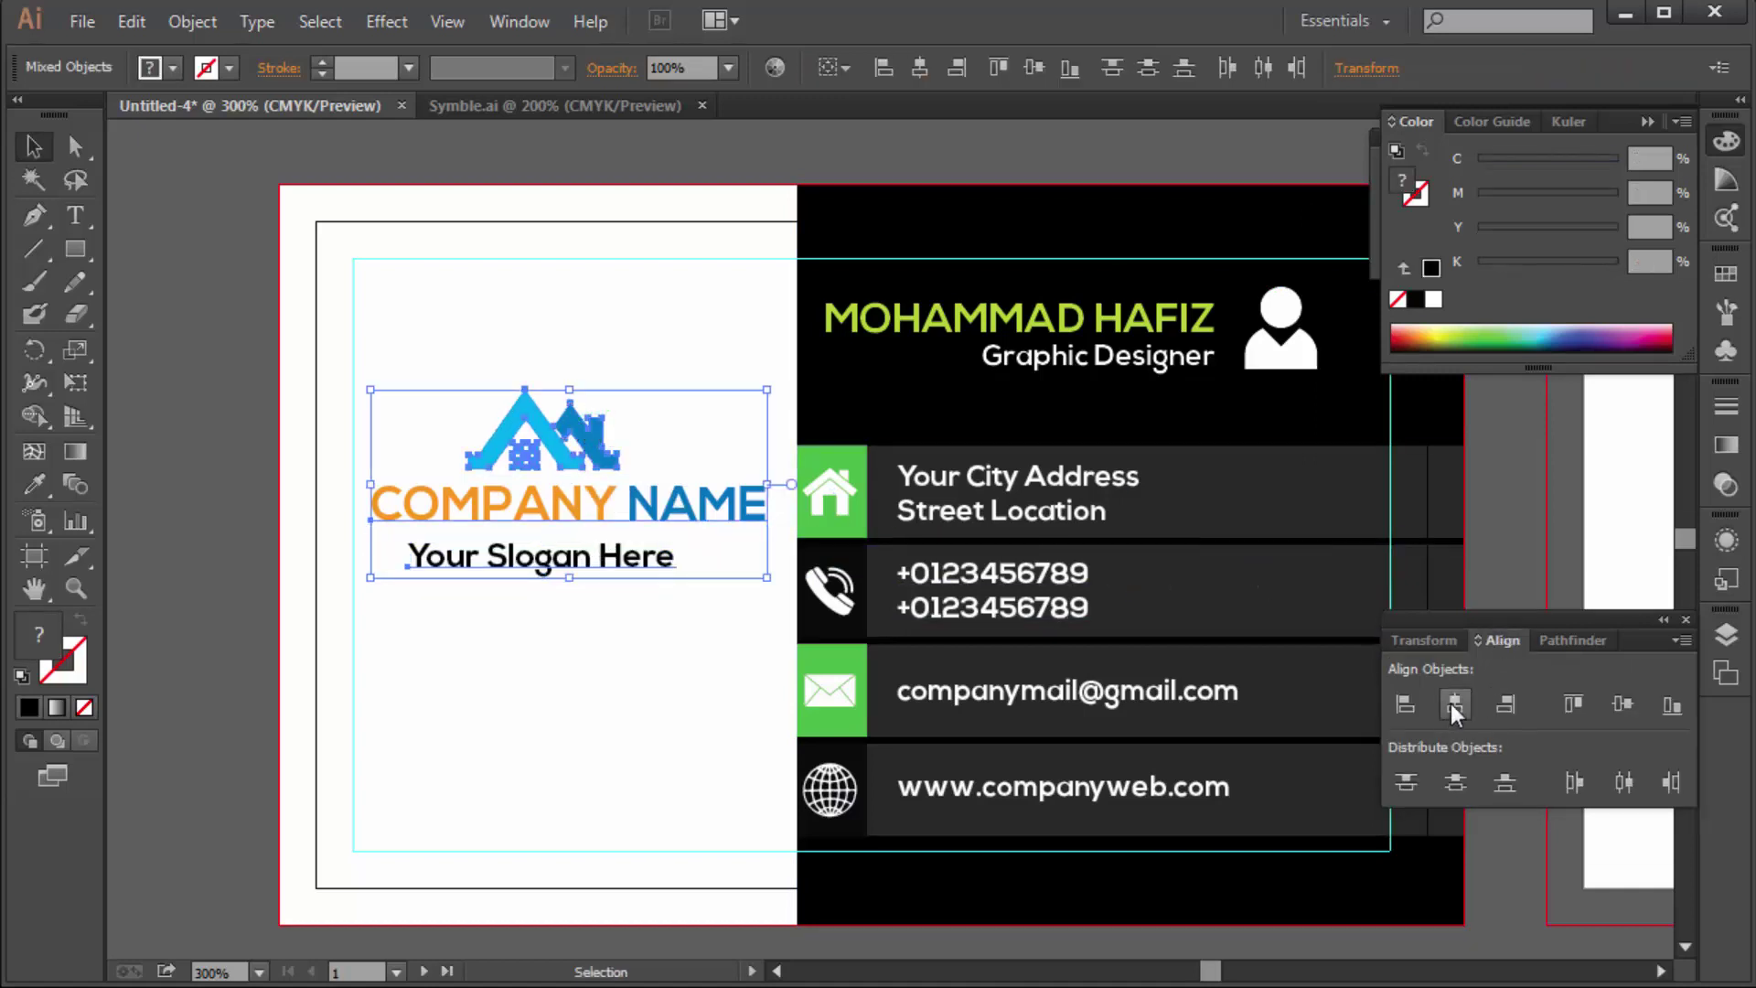
pyautogui.click(1455, 707)
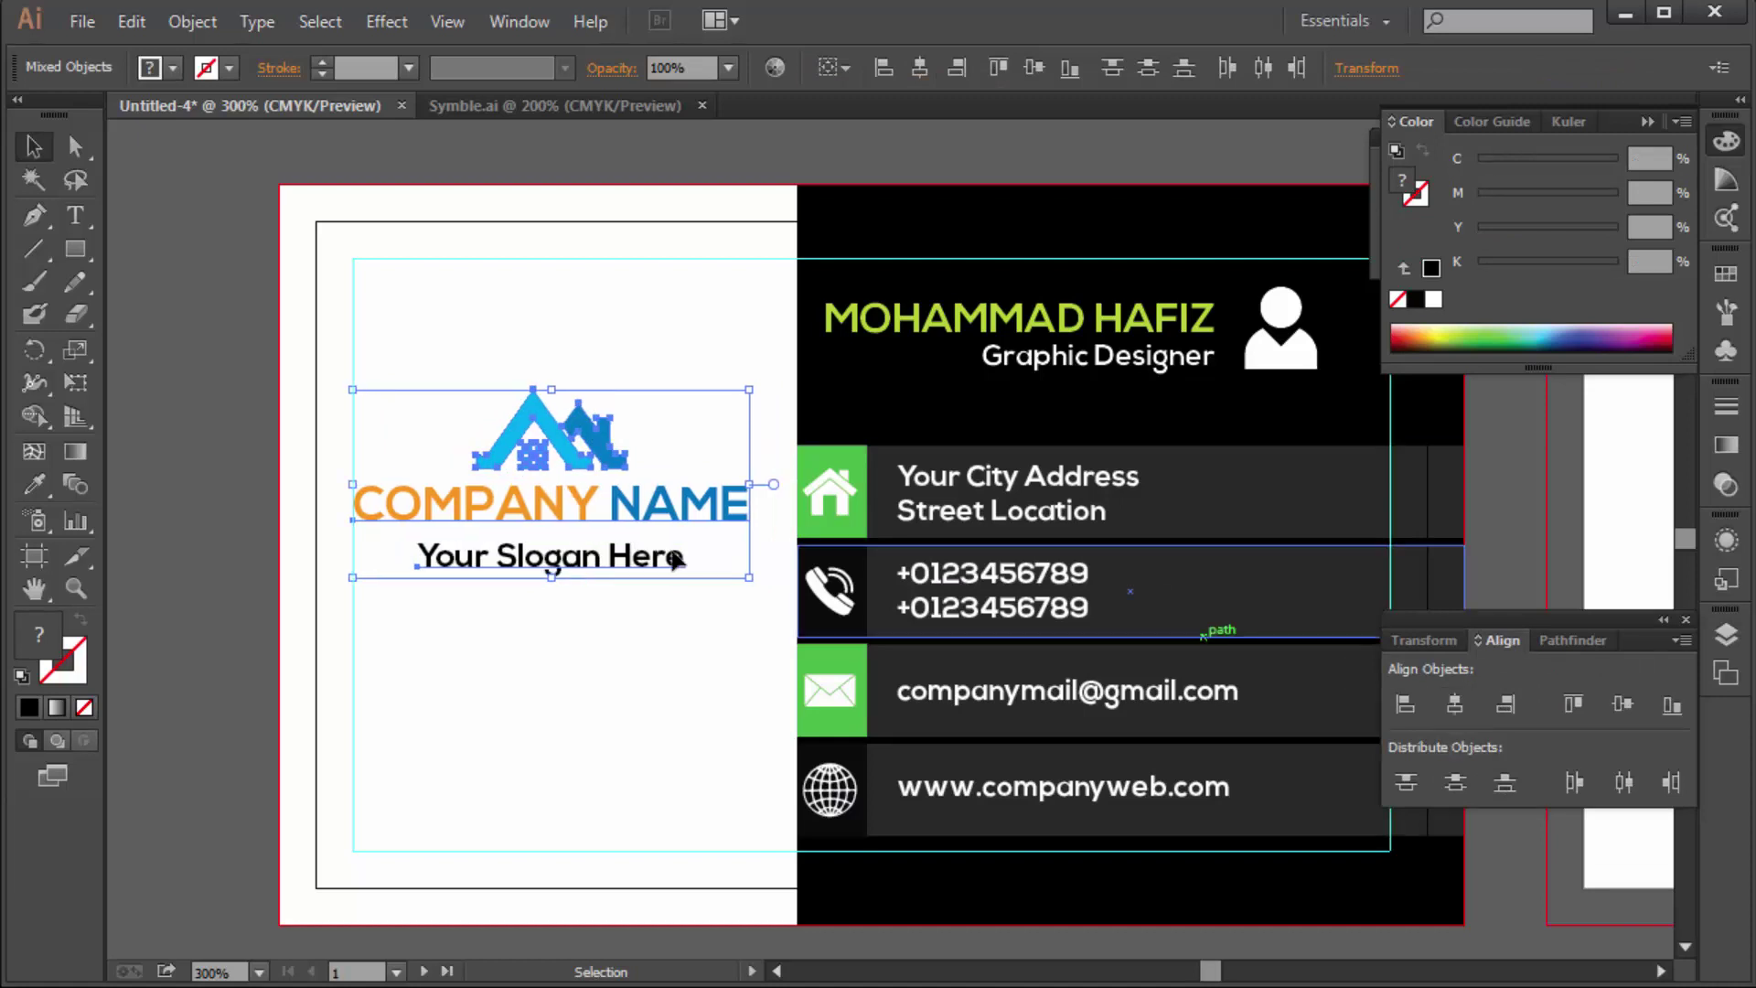
pyautogui.moveTo(579, 423); pyautogui.dragTo(594, 380)
pyautogui.click(637, 555)
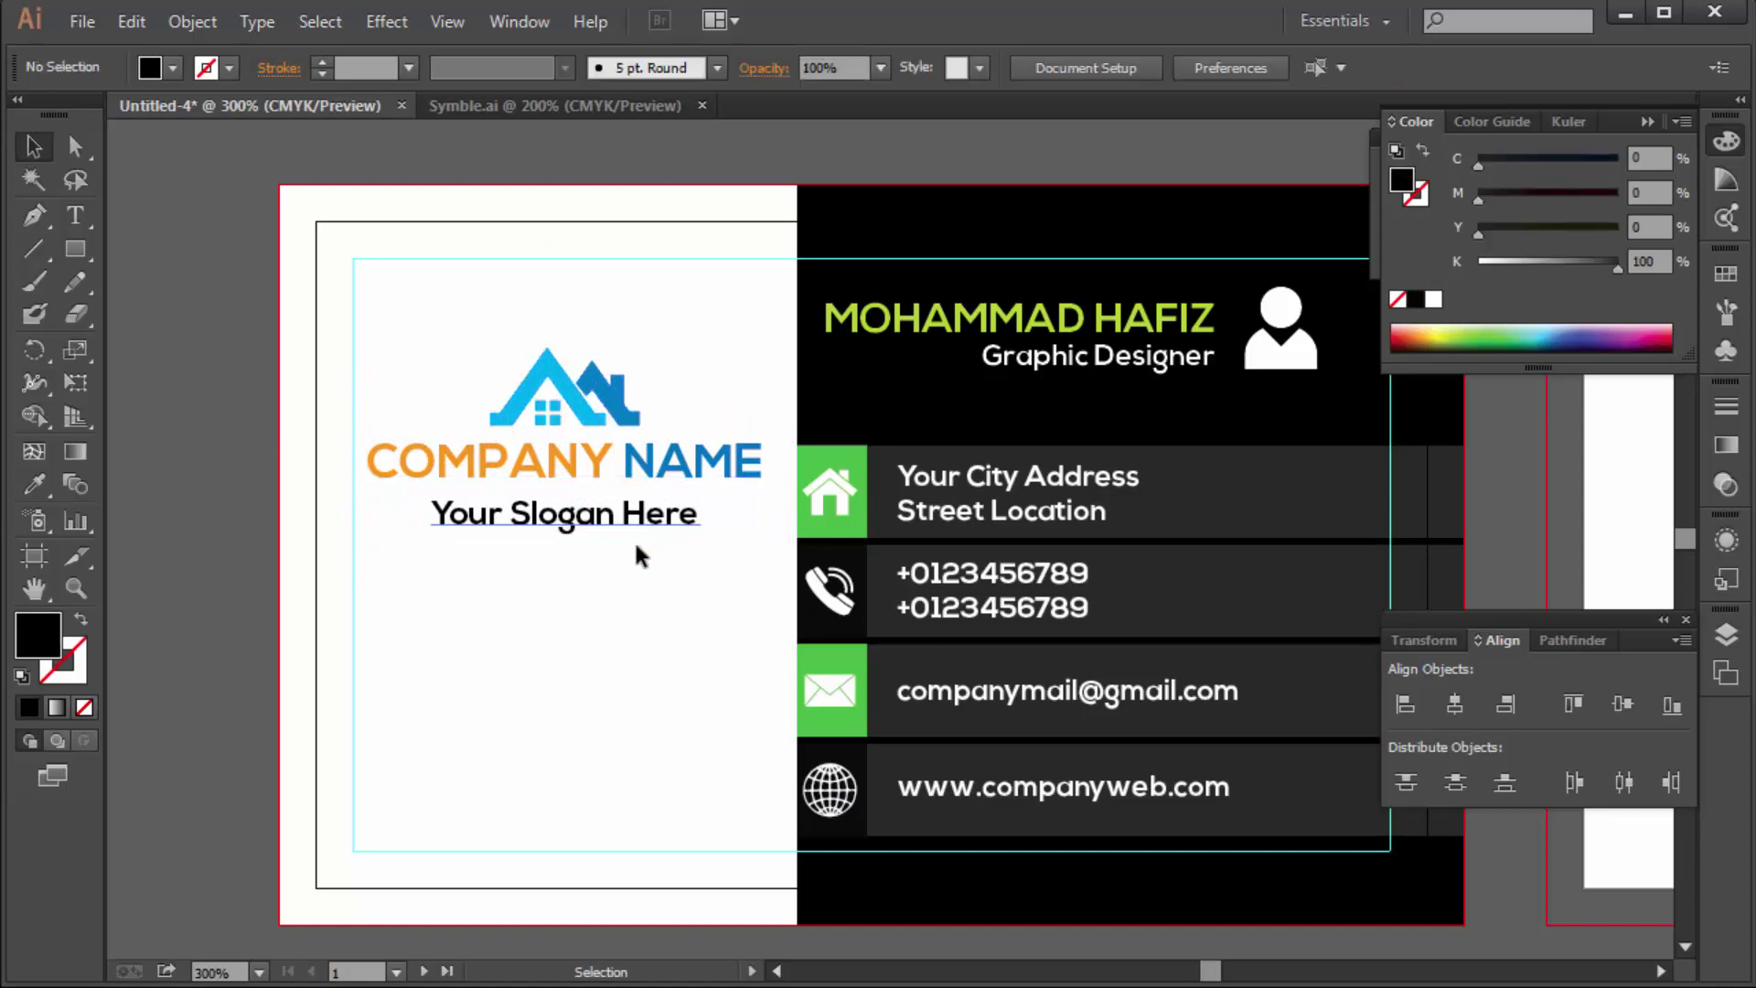
pyautogui.moveTo(631, 513); pyautogui.dragTo(632, 503)
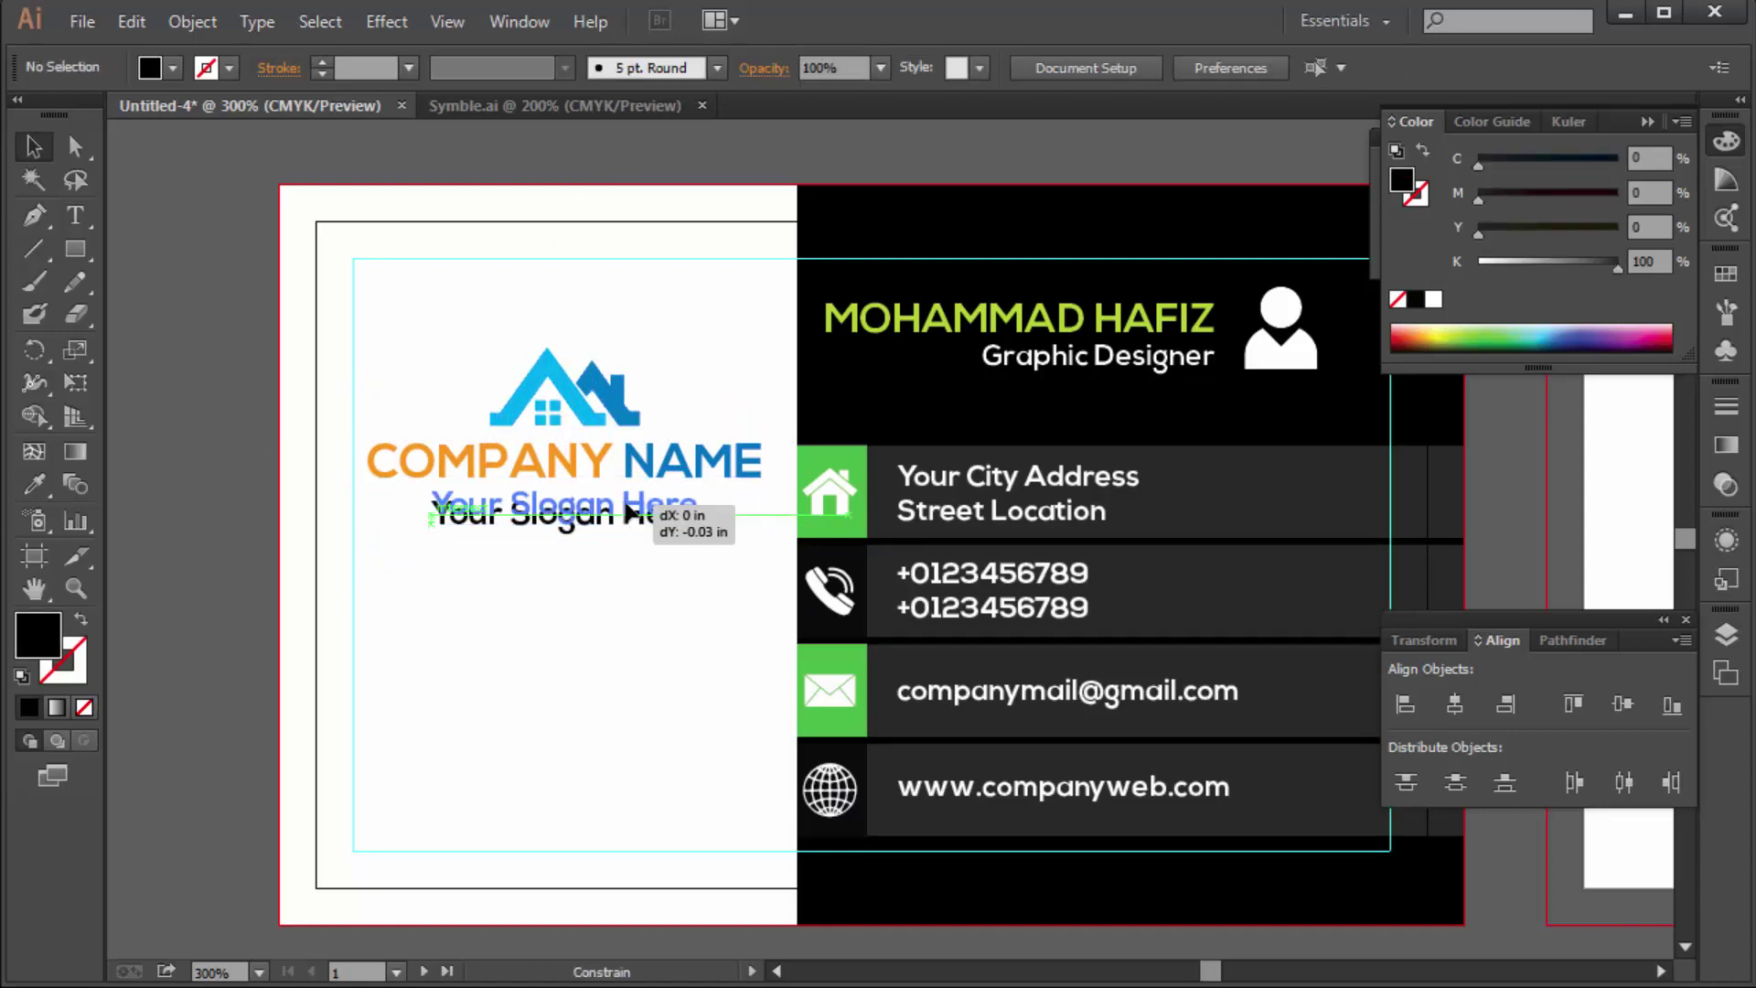
pyautogui.keyDown('shift'); pyautogui.click(632, 433); pyautogui.keyUp('shift')
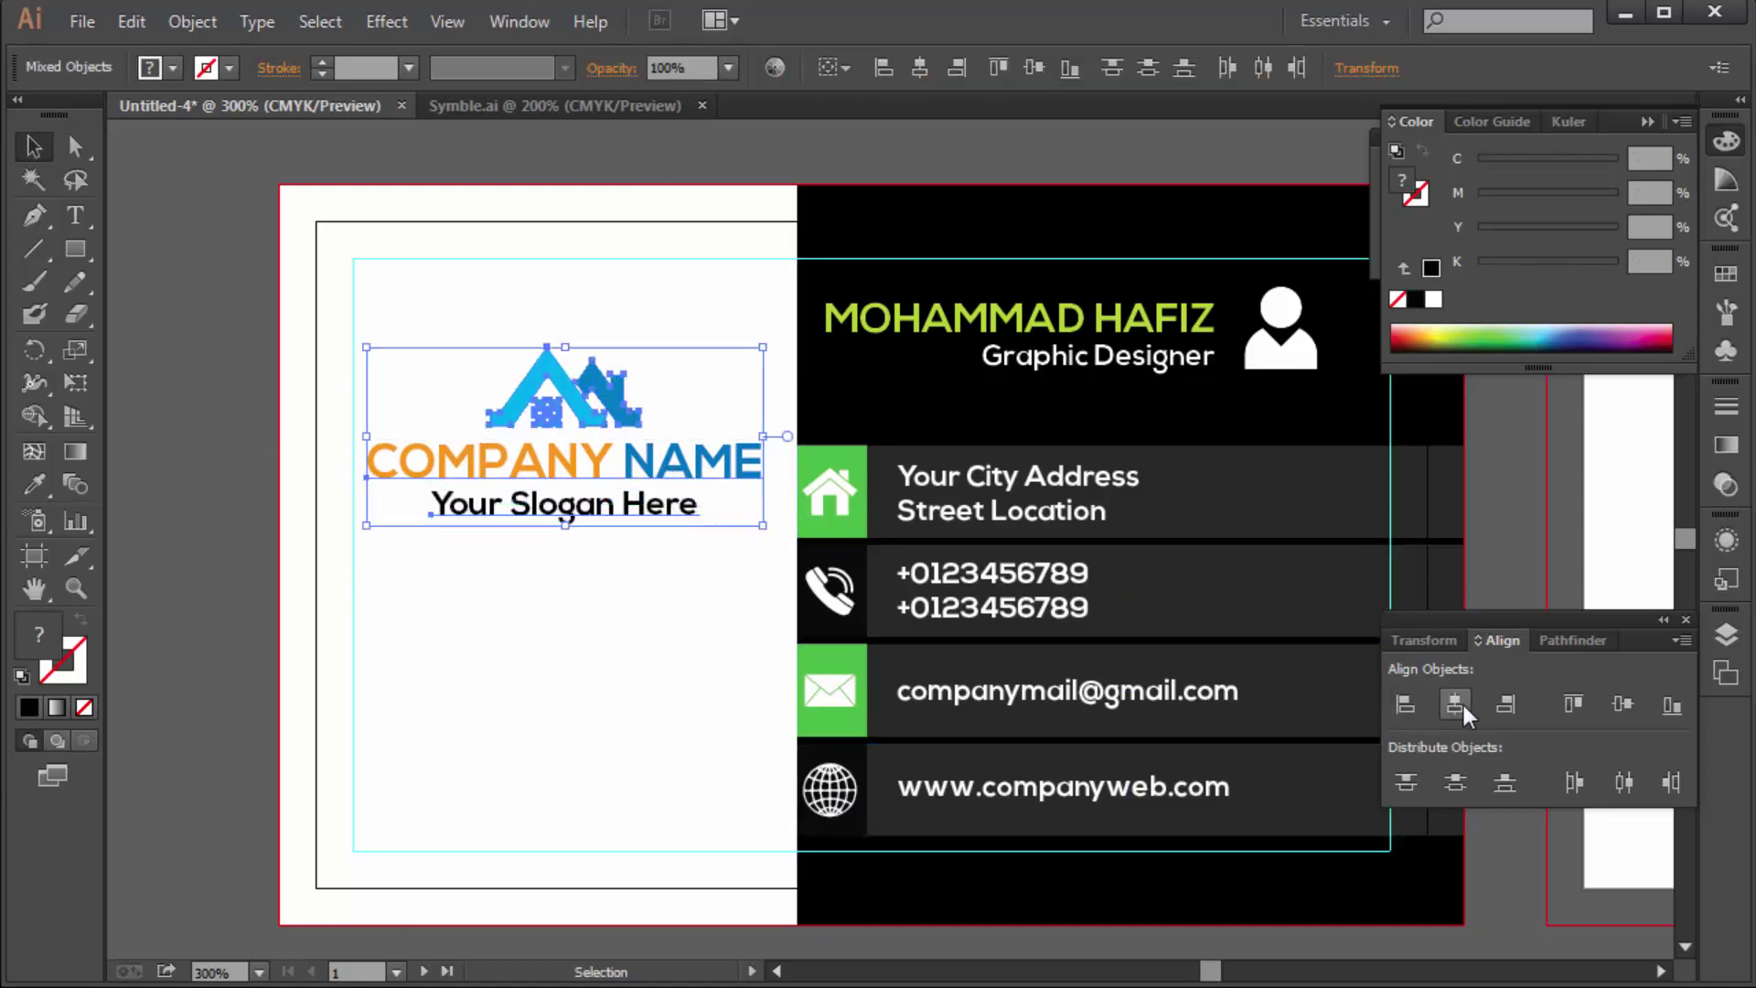
pyautogui.click(211, 378)
# Move the QR code onto the white front below the slogan and enlarge it
pyautogui.hotkey('ctrl', '-')
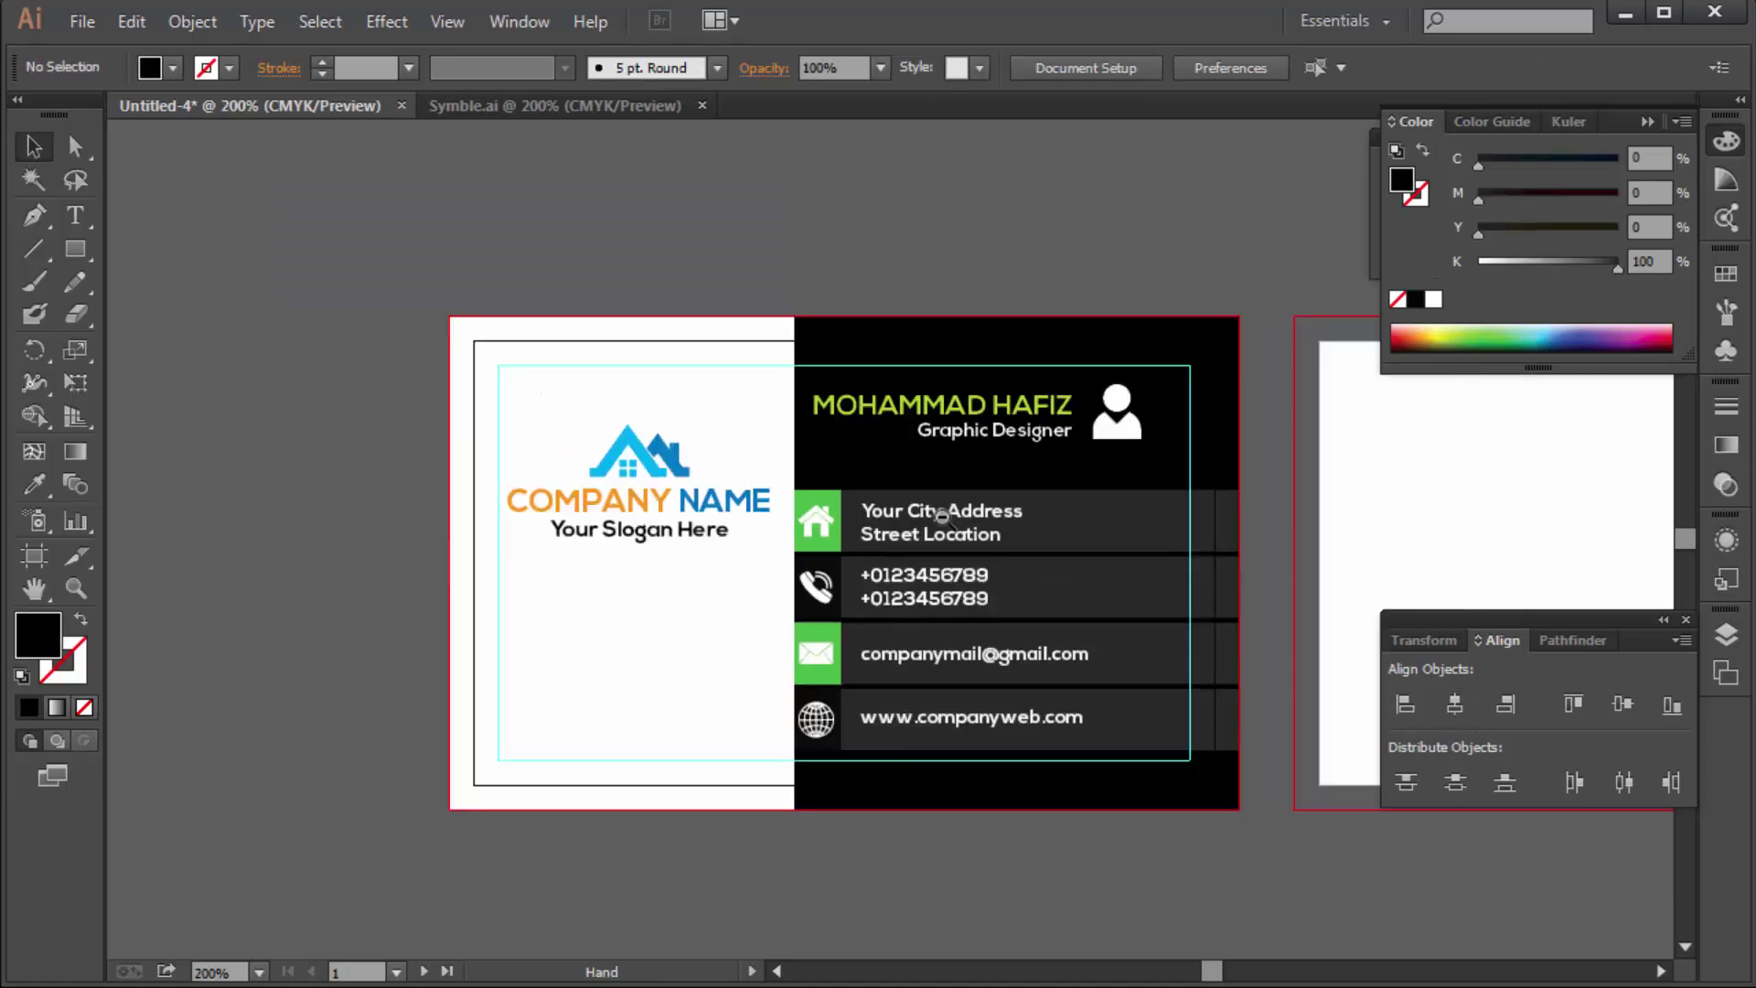
pyautogui.press('Tab')
pyautogui.hscroll(-3, 831, 485)
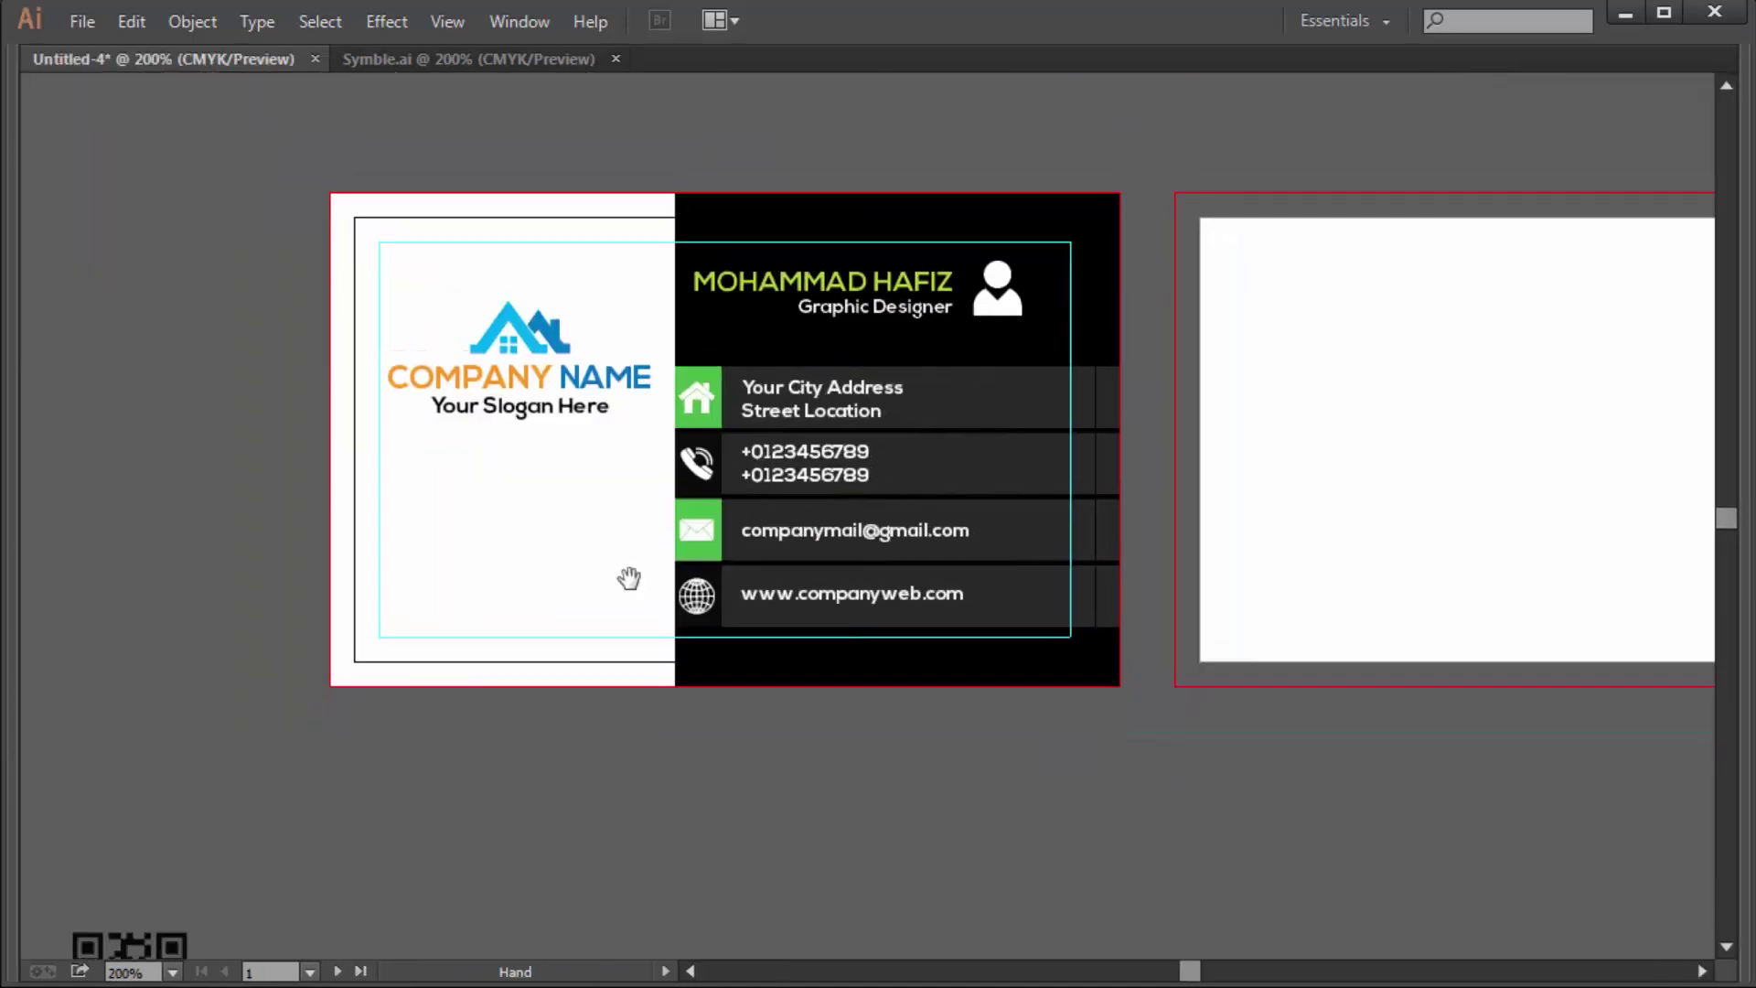
pyautogui.hscroll(-3, 628, 576)
pyautogui.scroll(-2, 627, 577)
pyautogui.moveTo(264, 924)
pyautogui.mouseDown()
pyautogui.moveTo(308, 672)
pyautogui.moveTo(284, 723)
pyautogui.moveTo(611, 586)
pyautogui.moveTo(610, 533)
pyautogui.mouseUp()
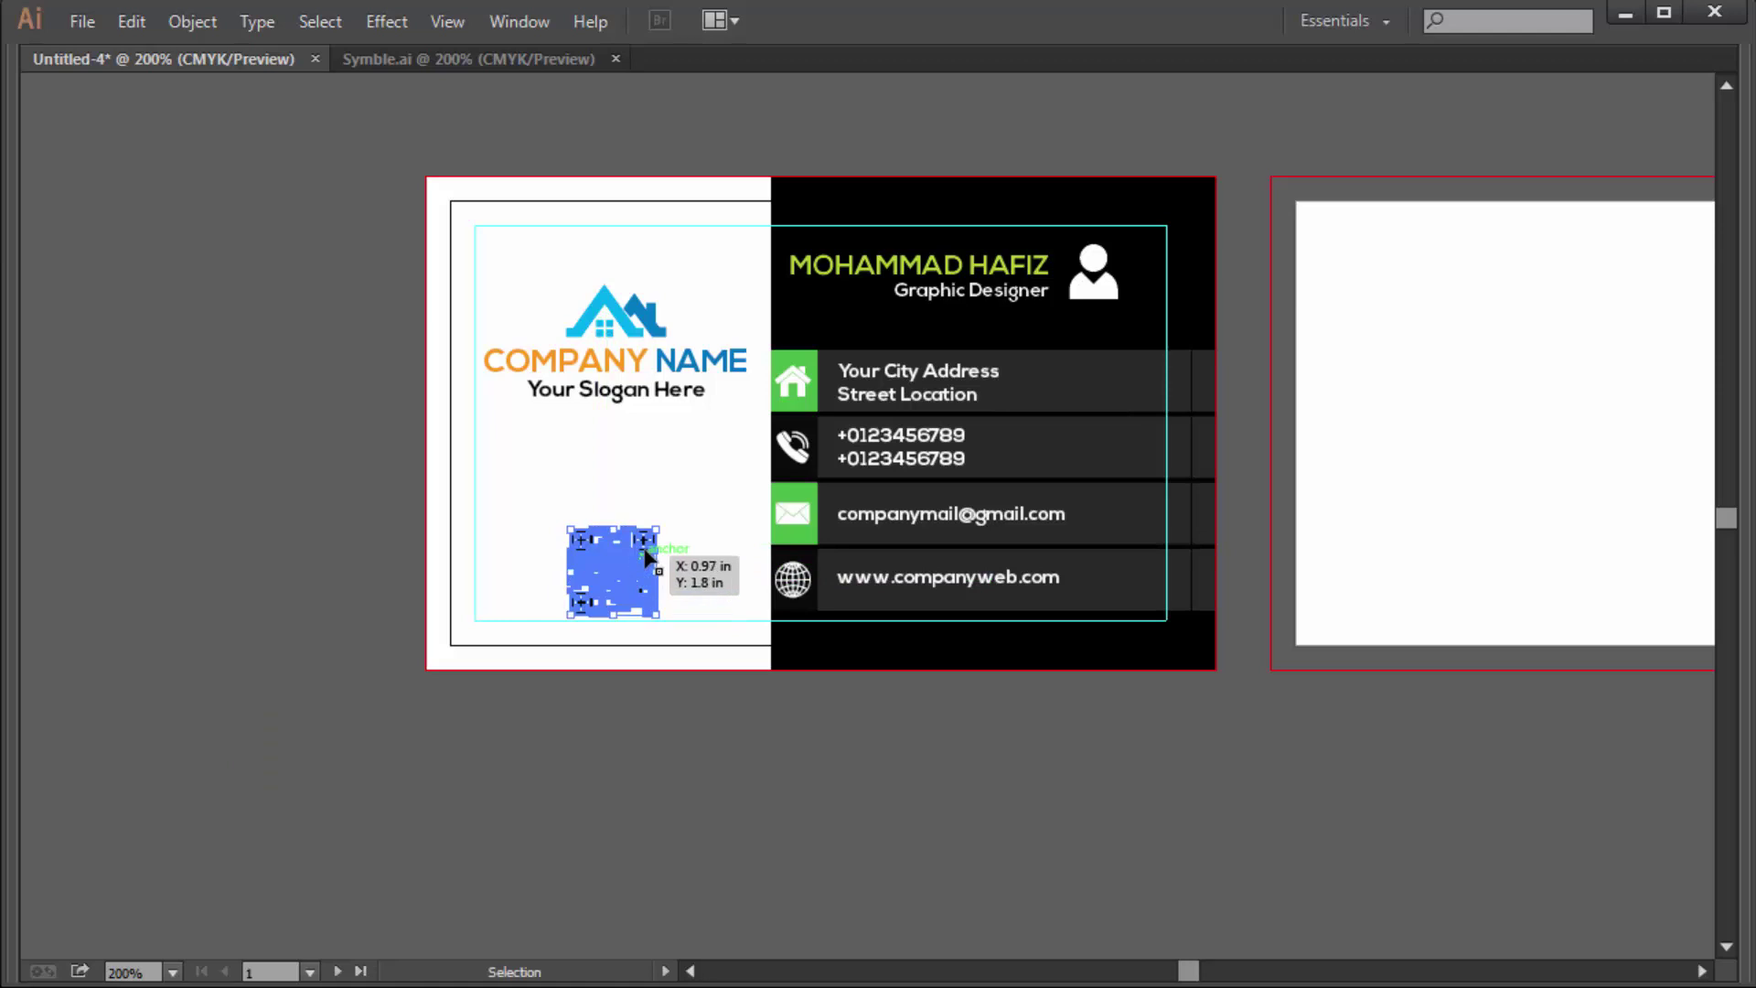
pyautogui.moveTo(610, 532); pyautogui.dragTo(650, 552)
# Nudge the QR code into its final position near the card's bottom
pyautogui.click(714, 722)
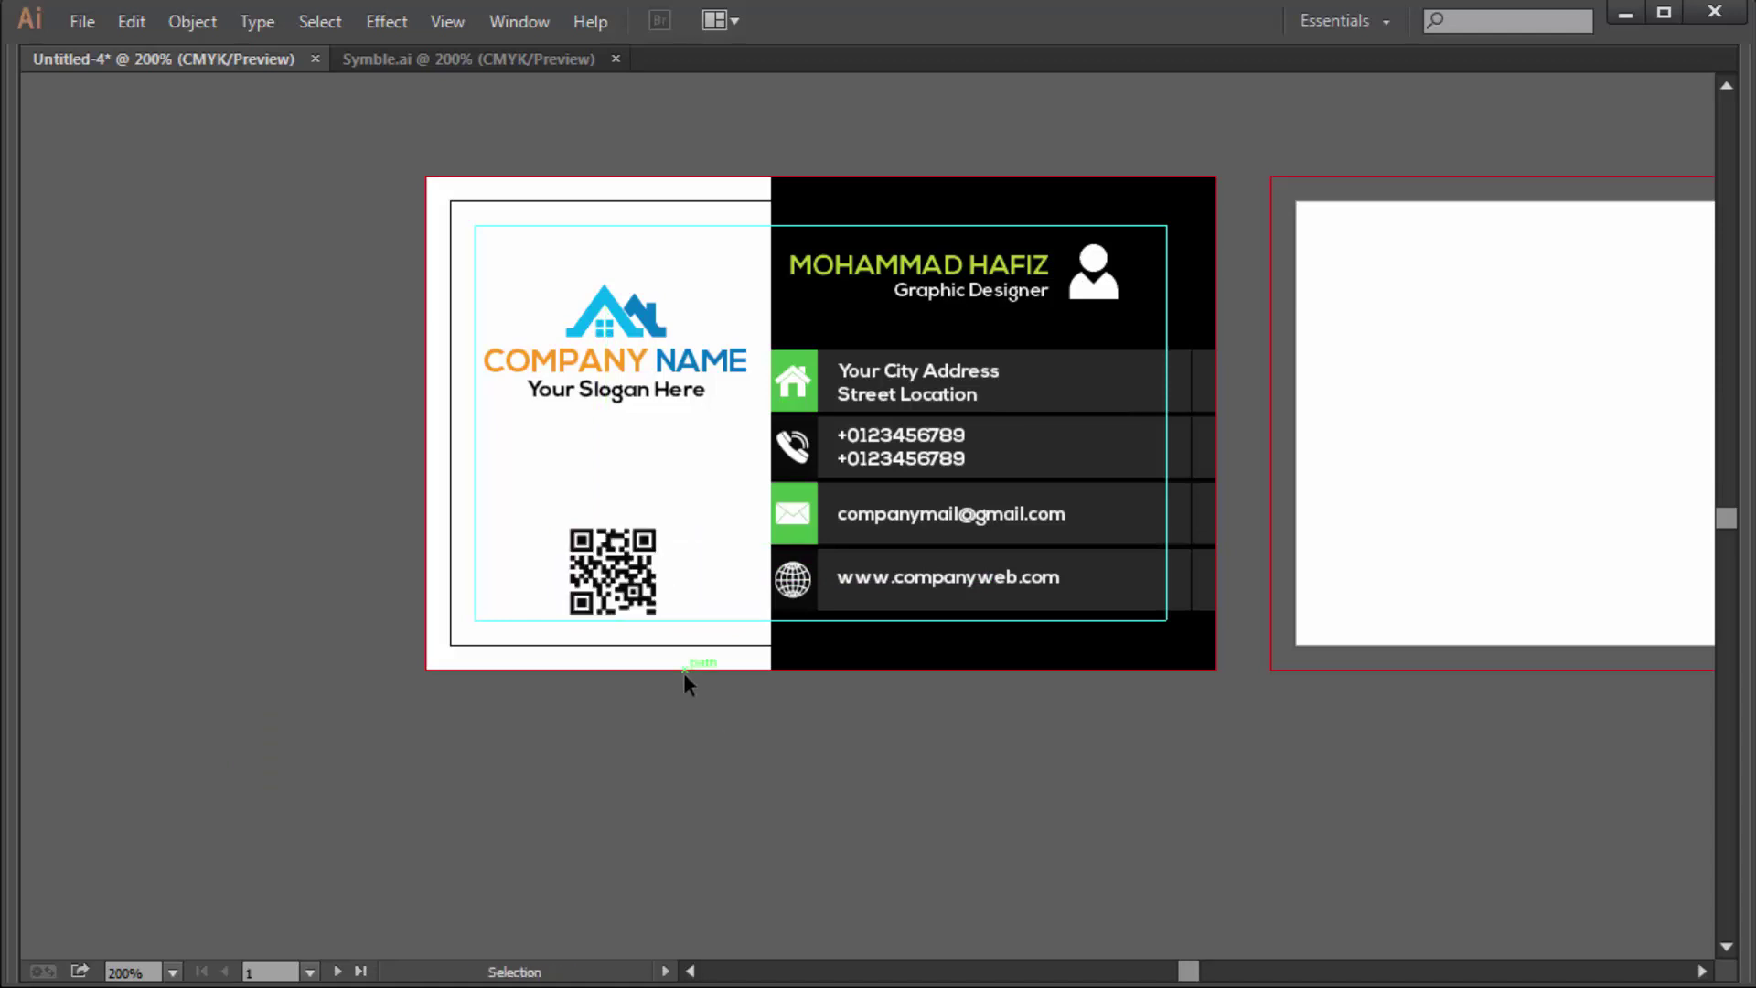
pyautogui.click(638, 544)
pyautogui.click(710, 714)
pyautogui.click(648, 545)
pyautogui.press('Up')
pyautogui.press('Up')
pyautogui.press('Up')
pyautogui.press('Up')
pyautogui.press('Up')
pyautogui.moveTo(631, 544); pyautogui.dragTo(631, 553)
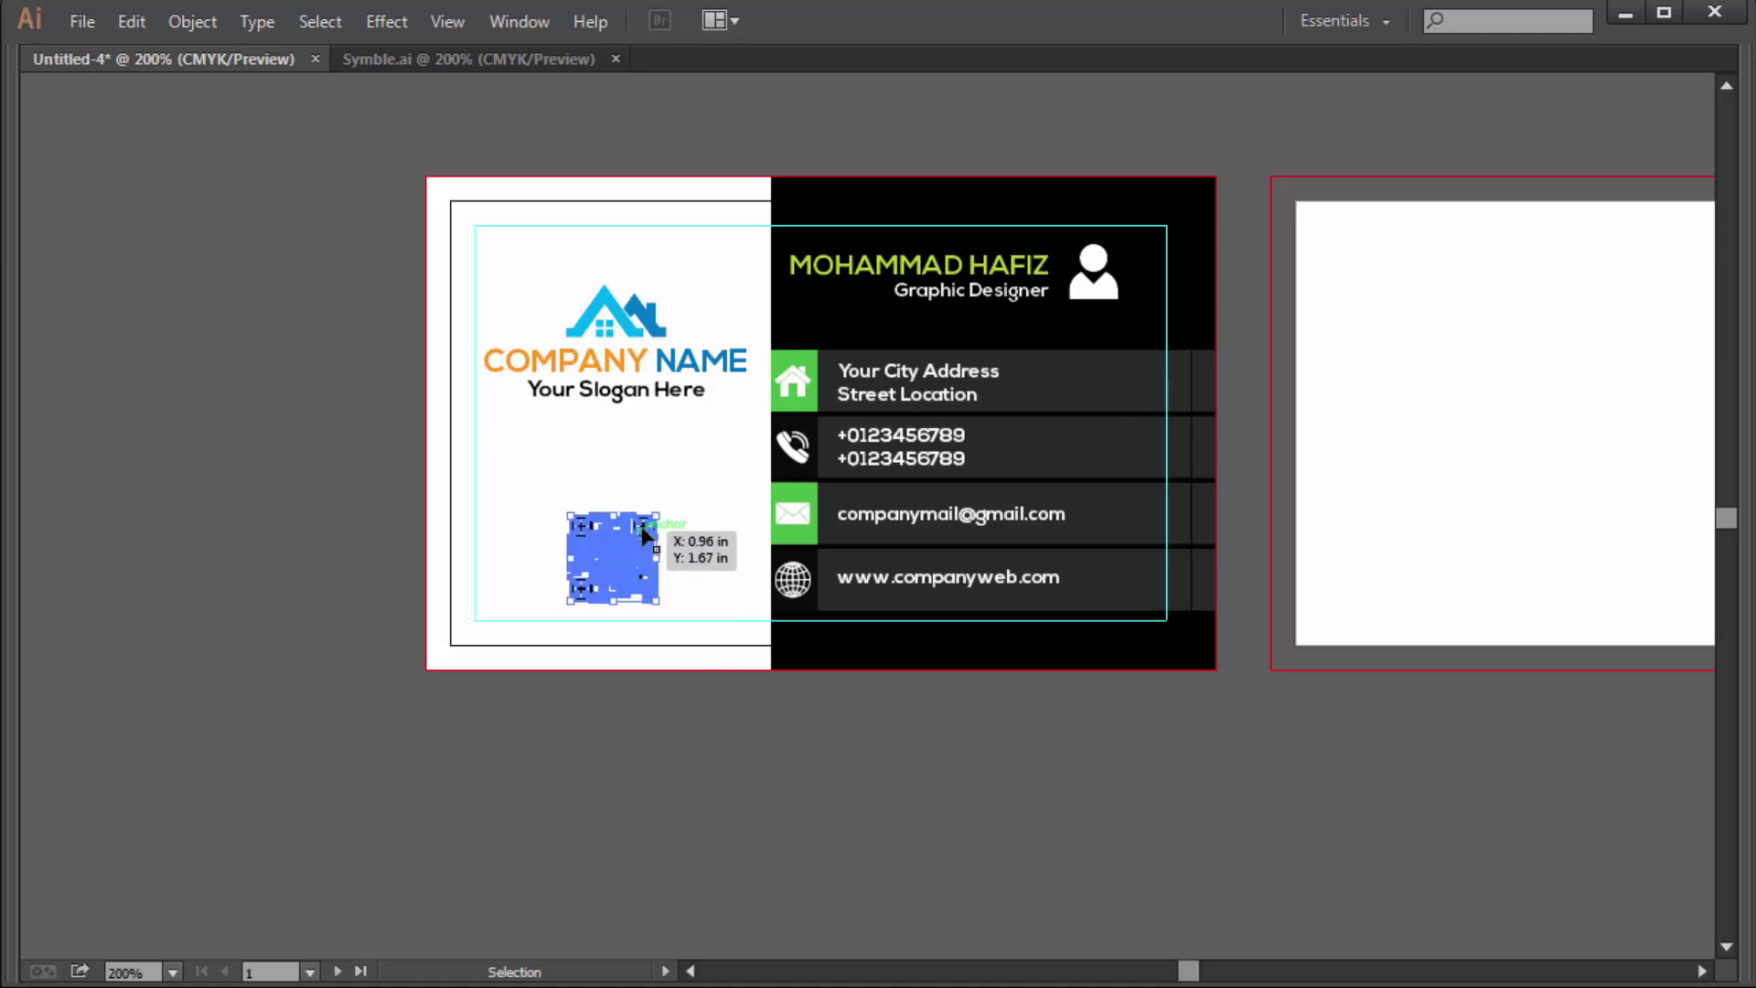
pyautogui.click(805, 769)
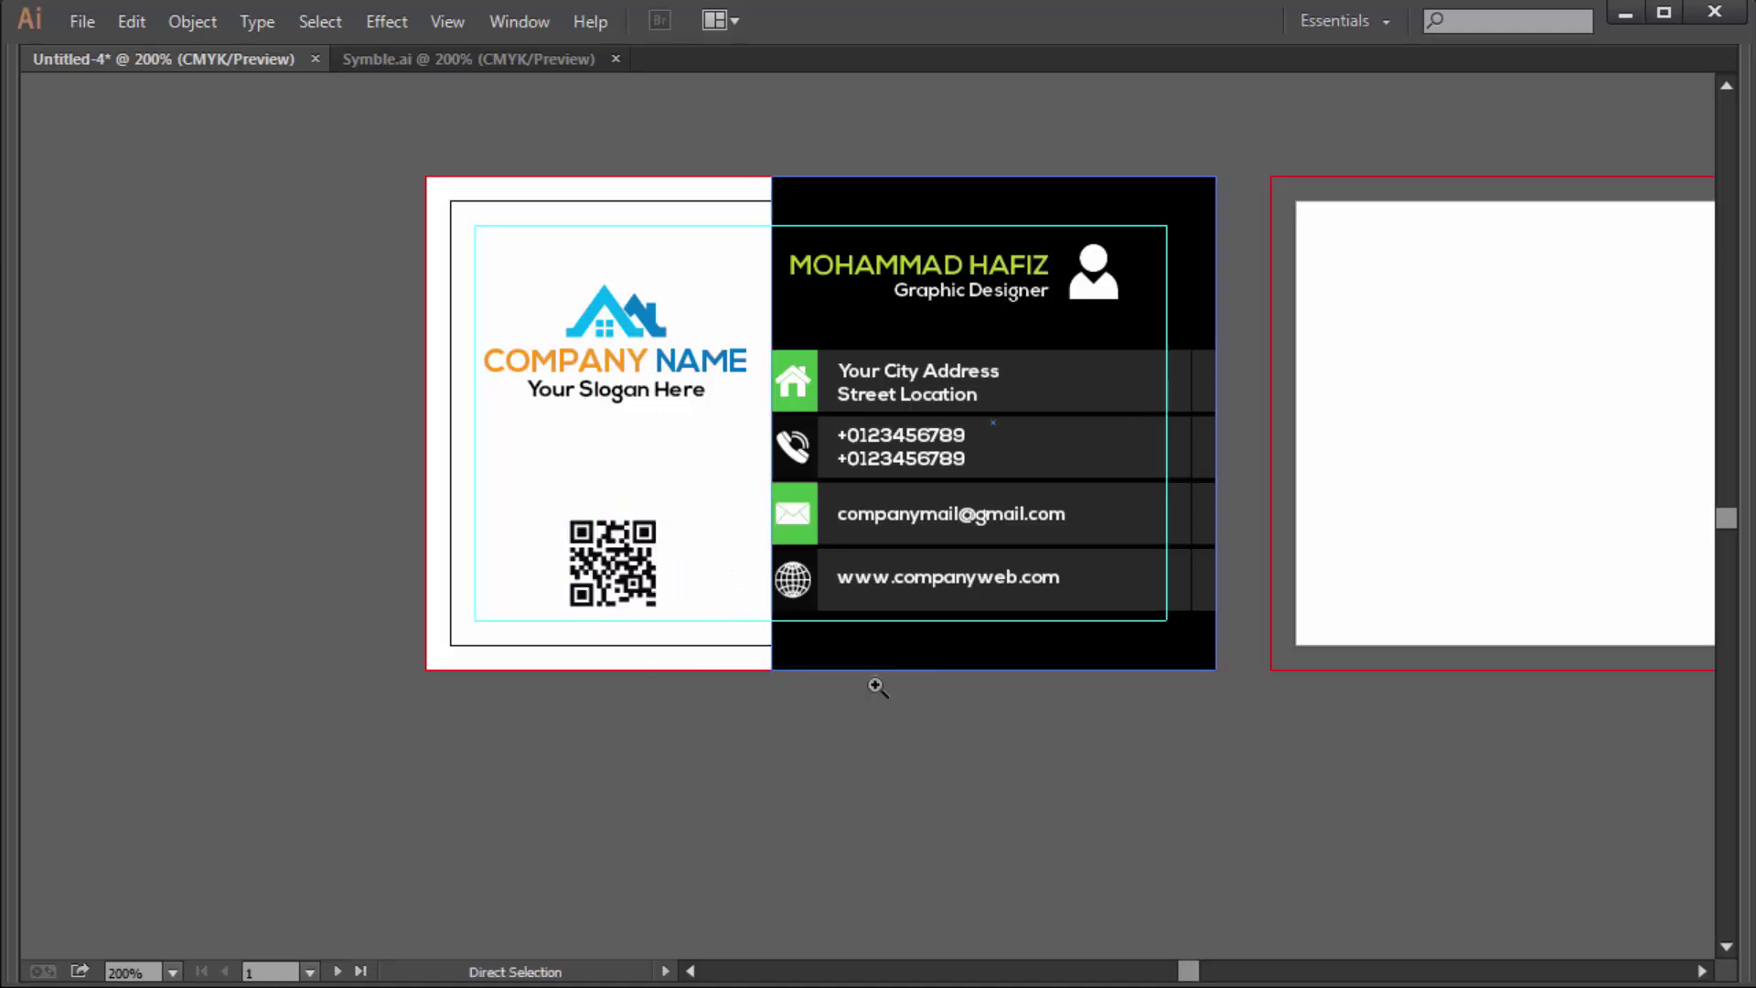
pyautogui.moveTo(1030, 528); pyautogui.dragTo(880, 560)
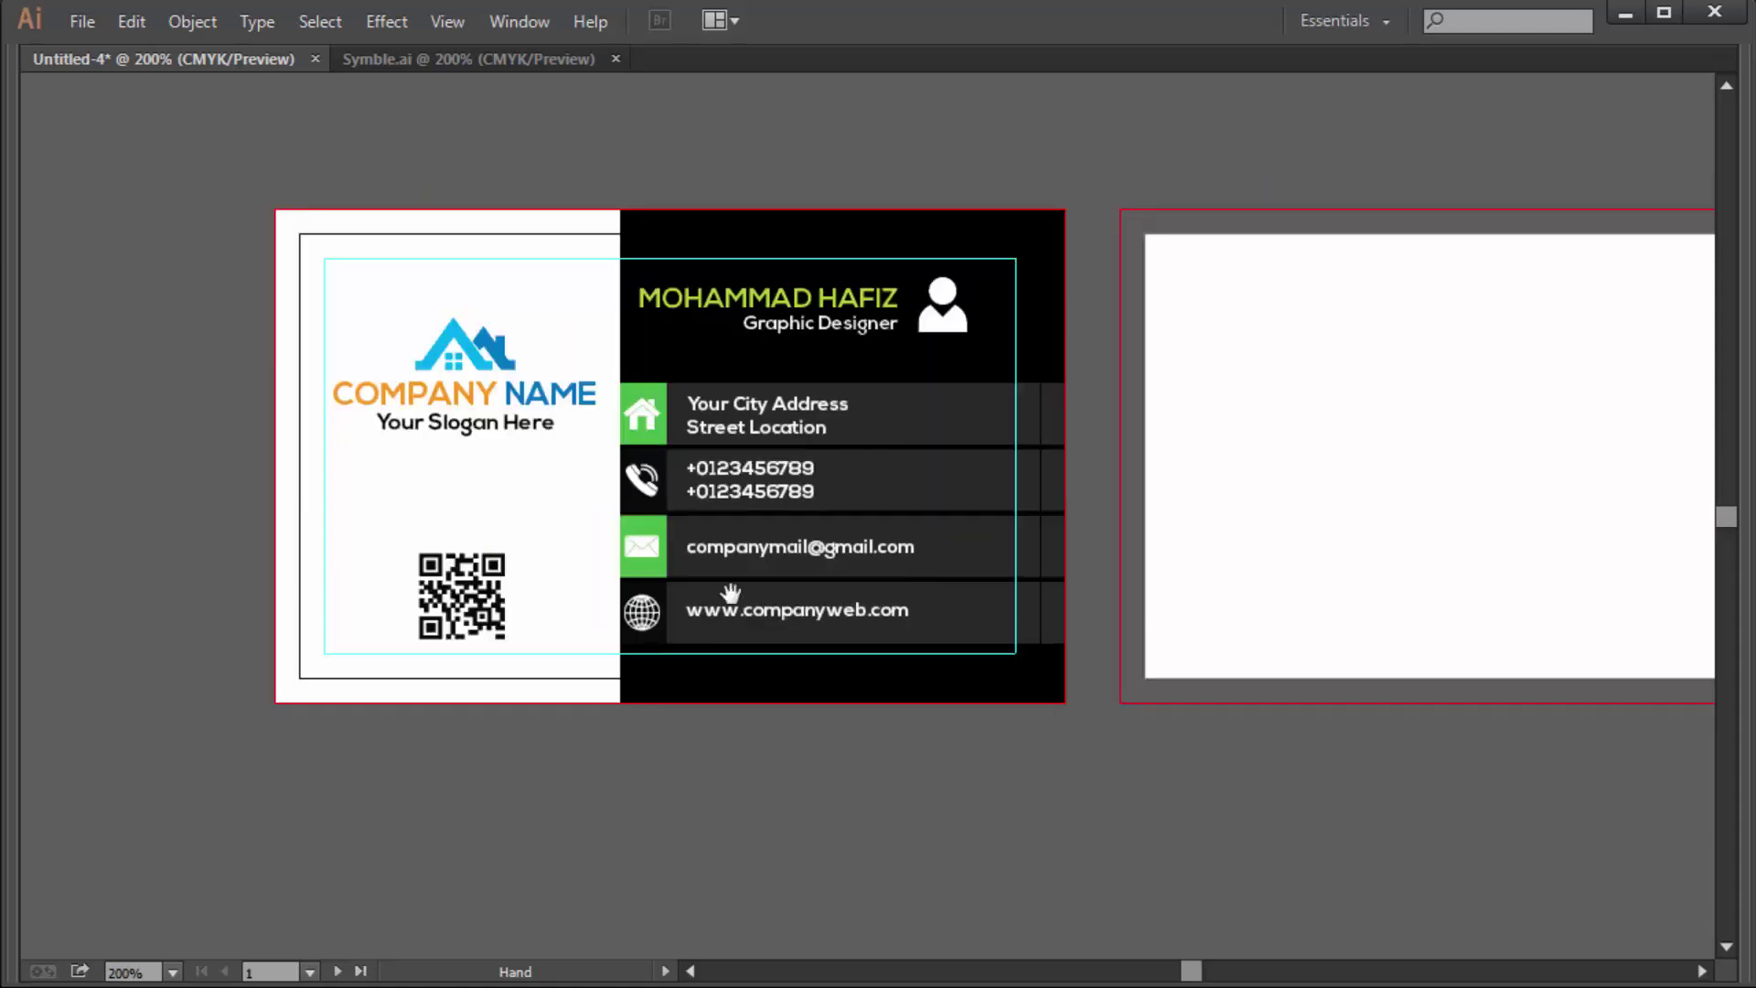
# Recolour the black side's name heading orange (C0 M51 Y100 K0), then drag a copy of the black panel left
pyautogui.click(856, 329)
pyautogui.press('Tab')
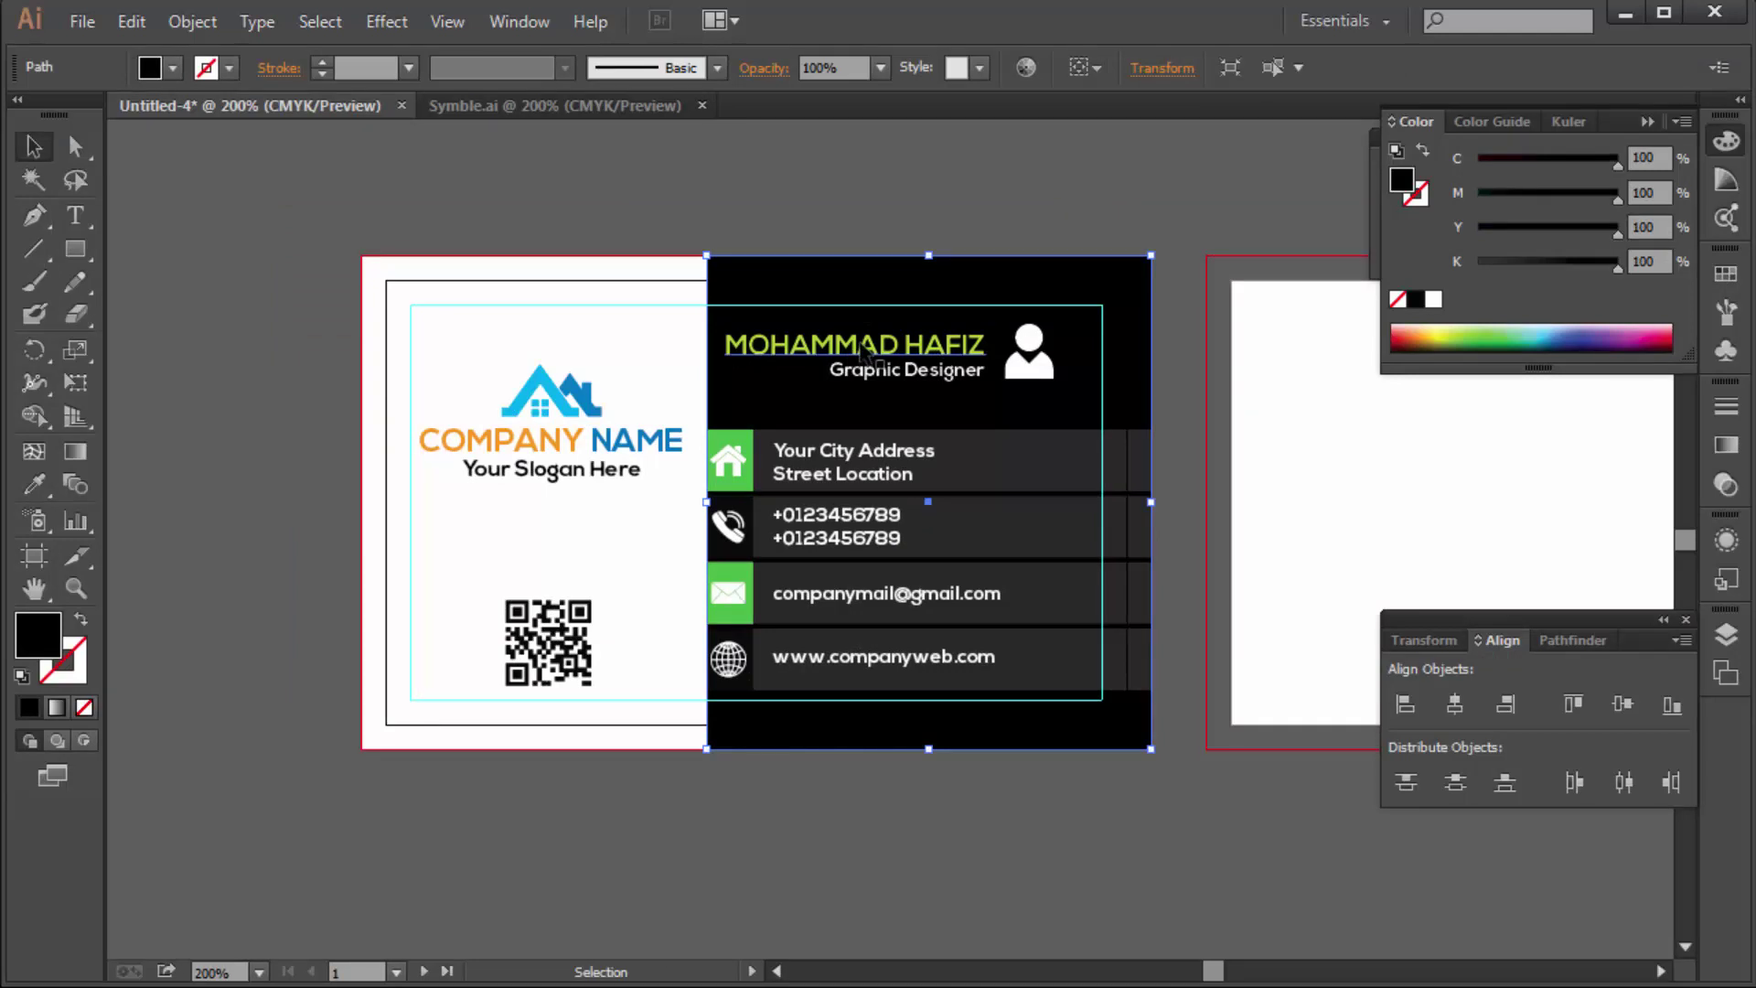
pyautogui.rightClick(860, 348)
pyautogui.press('Escape')
pyautogui.click(825, 183)
pyautogui.click(803, 346)
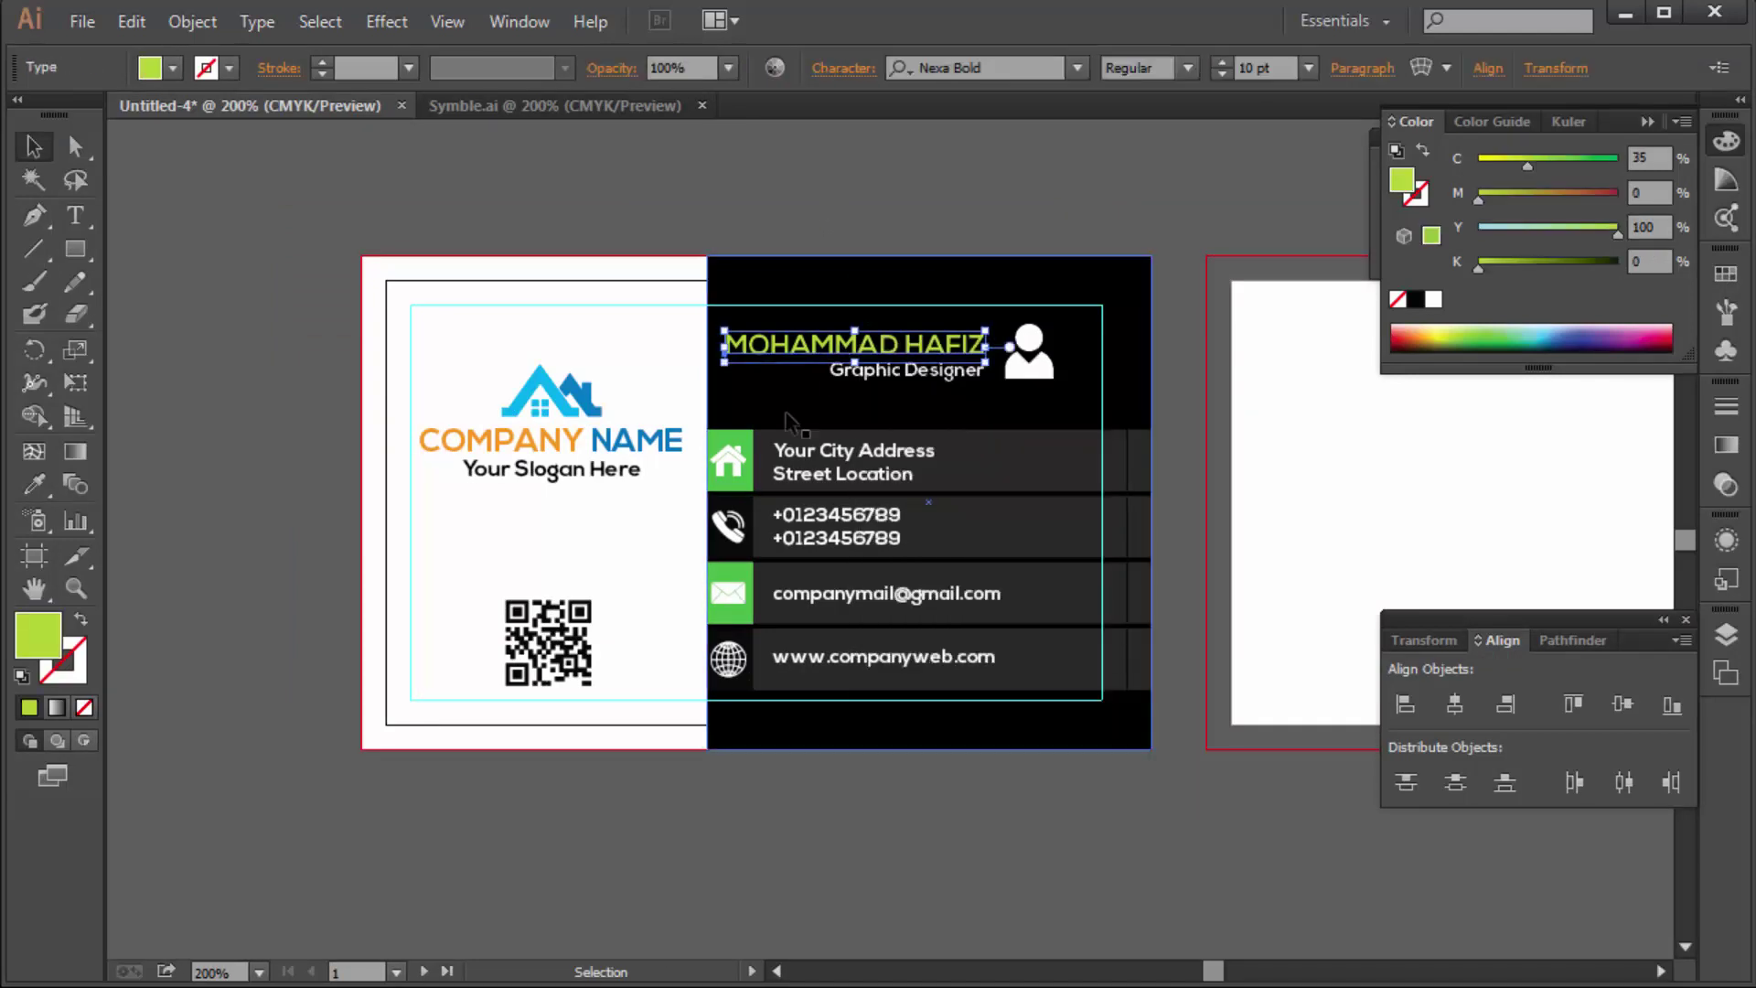
pyautogui.moveTo(1528, 167)
pyautogui.mouseDown()
pyautogui.moveTo(1453, 168)
pyautogui.moveTo(1550, 198)
pyautogui.moveTo(1532, 197)
pyautogui.mouseUp()
pyautogui.press('Tab')
pyautogui.click(1165, 198)
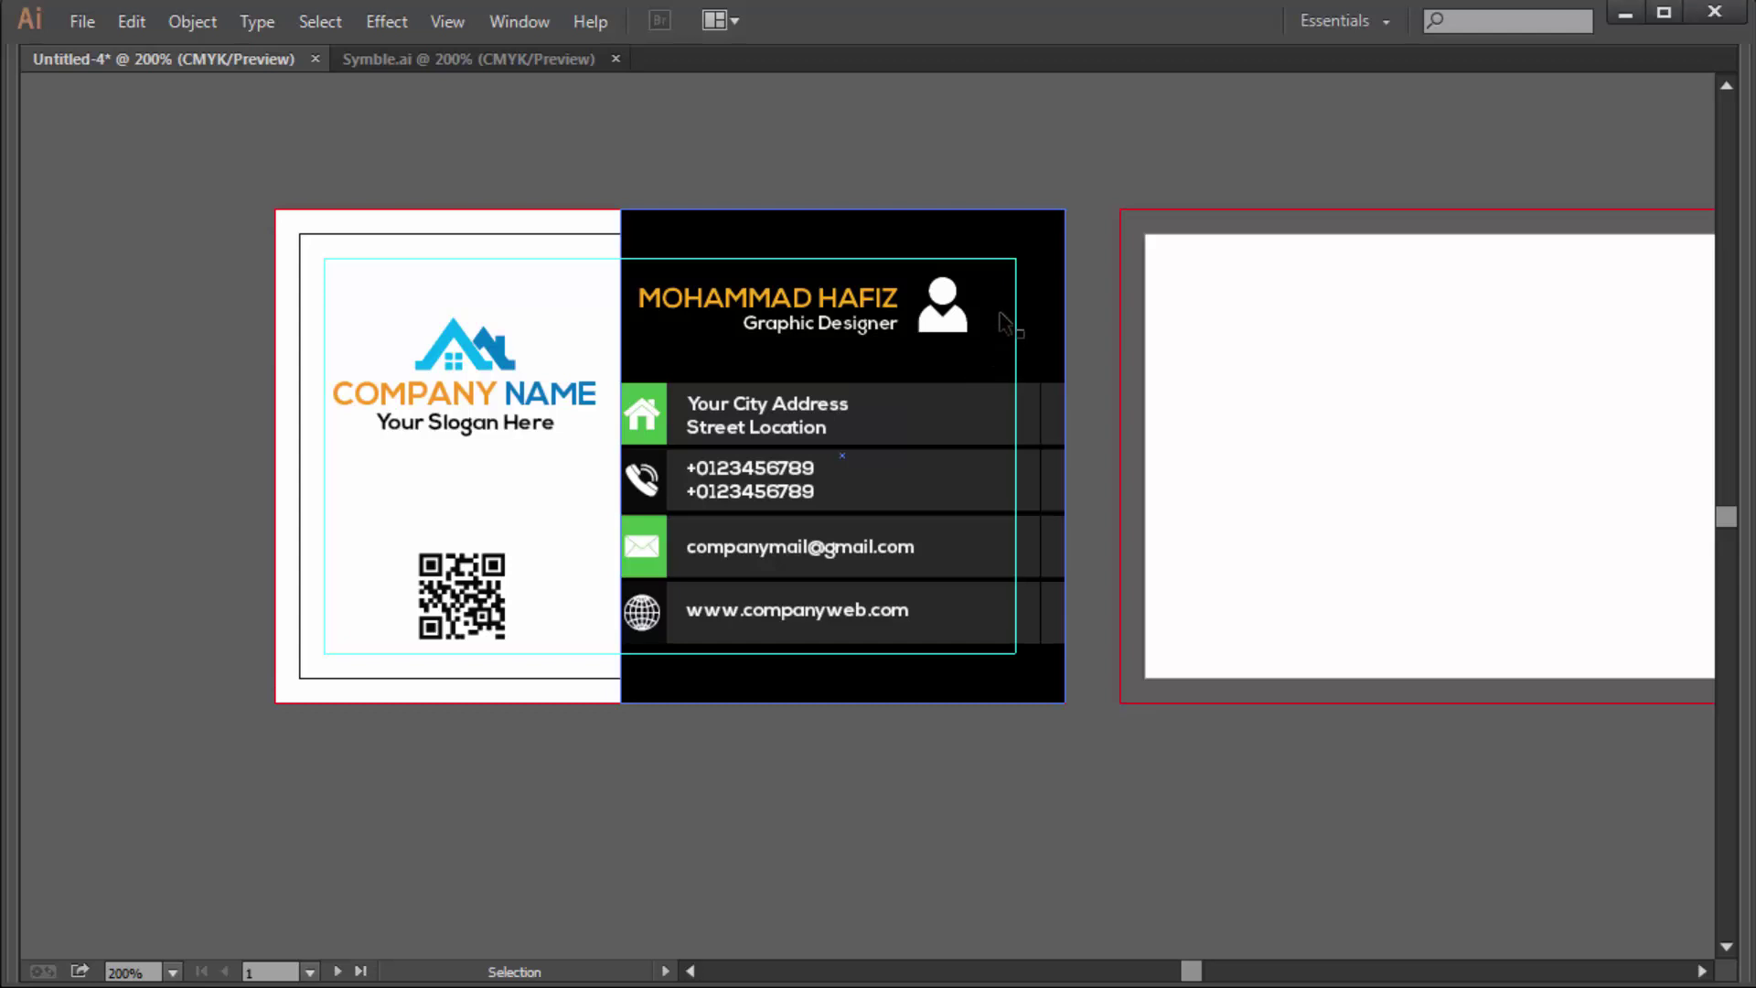
pyautogui.moveTo(1003, 319); pyautogui.dragTo(666, 334)
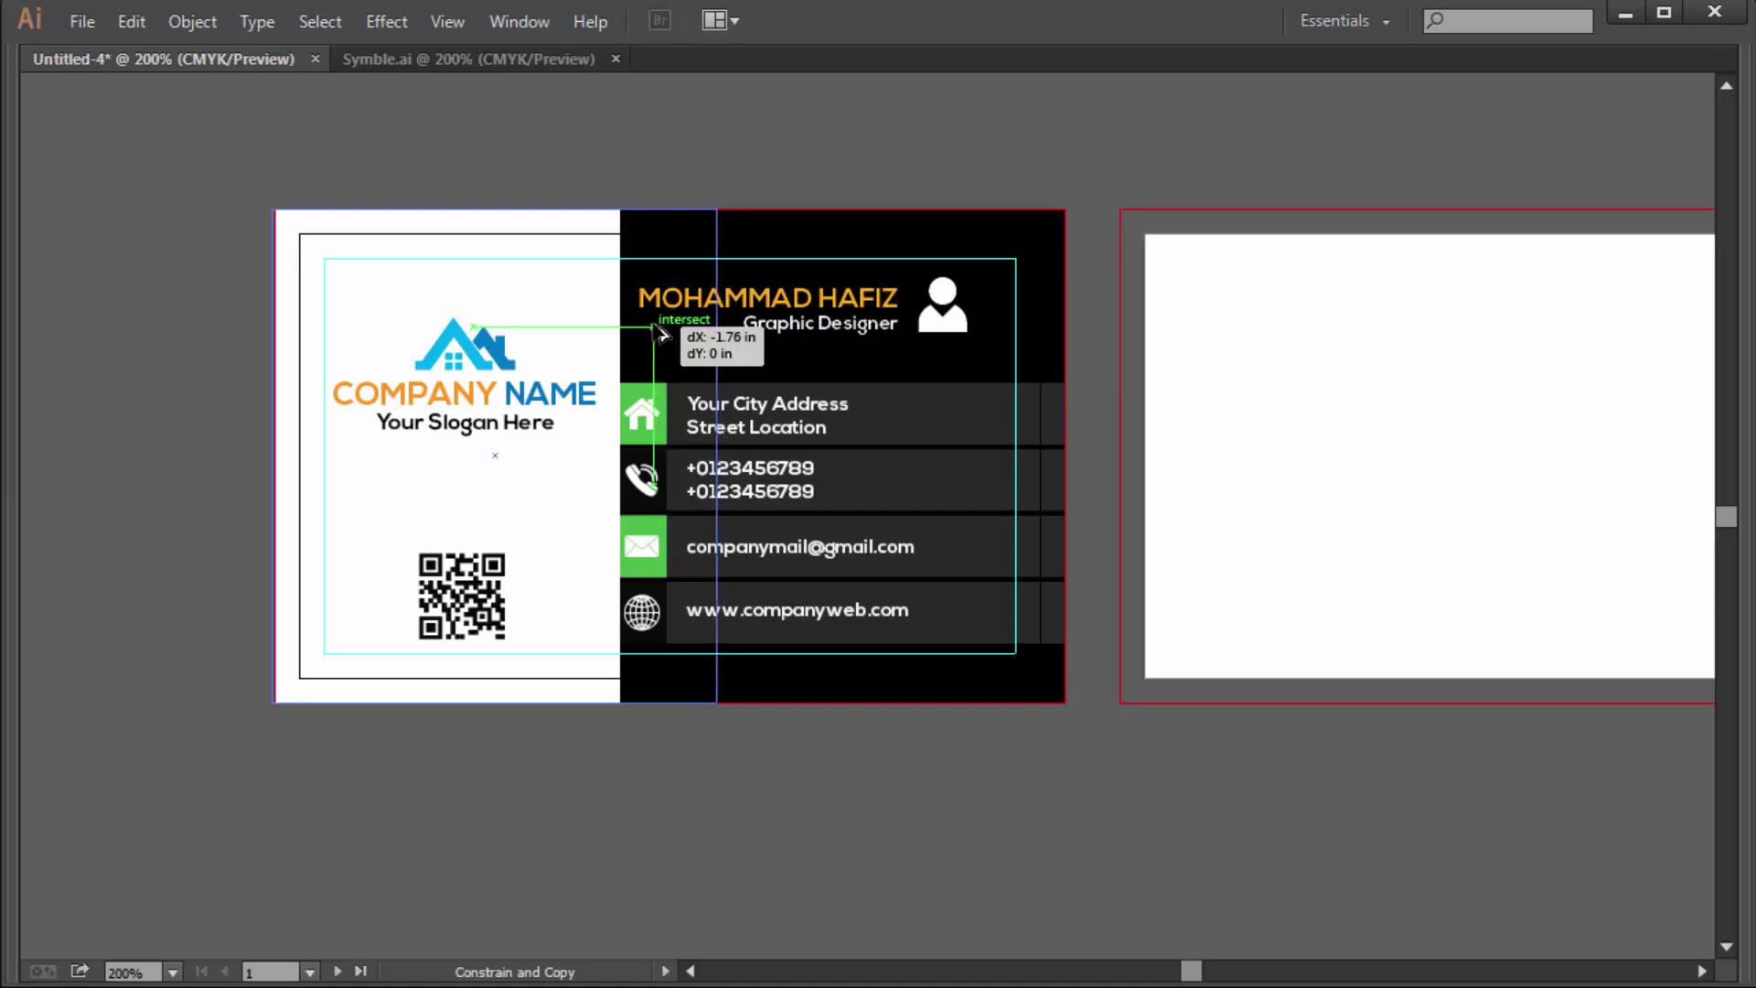
# Turn a copy of the black panel into a shortened 0.26 in lime-green strip (C61 Y100) on the front's left edge
pyautogui.moveTo(660, 328); pyautogui.dragTo(657, 328)
pyautogui.moveTo(720, 454); pyautogui.dragTo(344, 448)
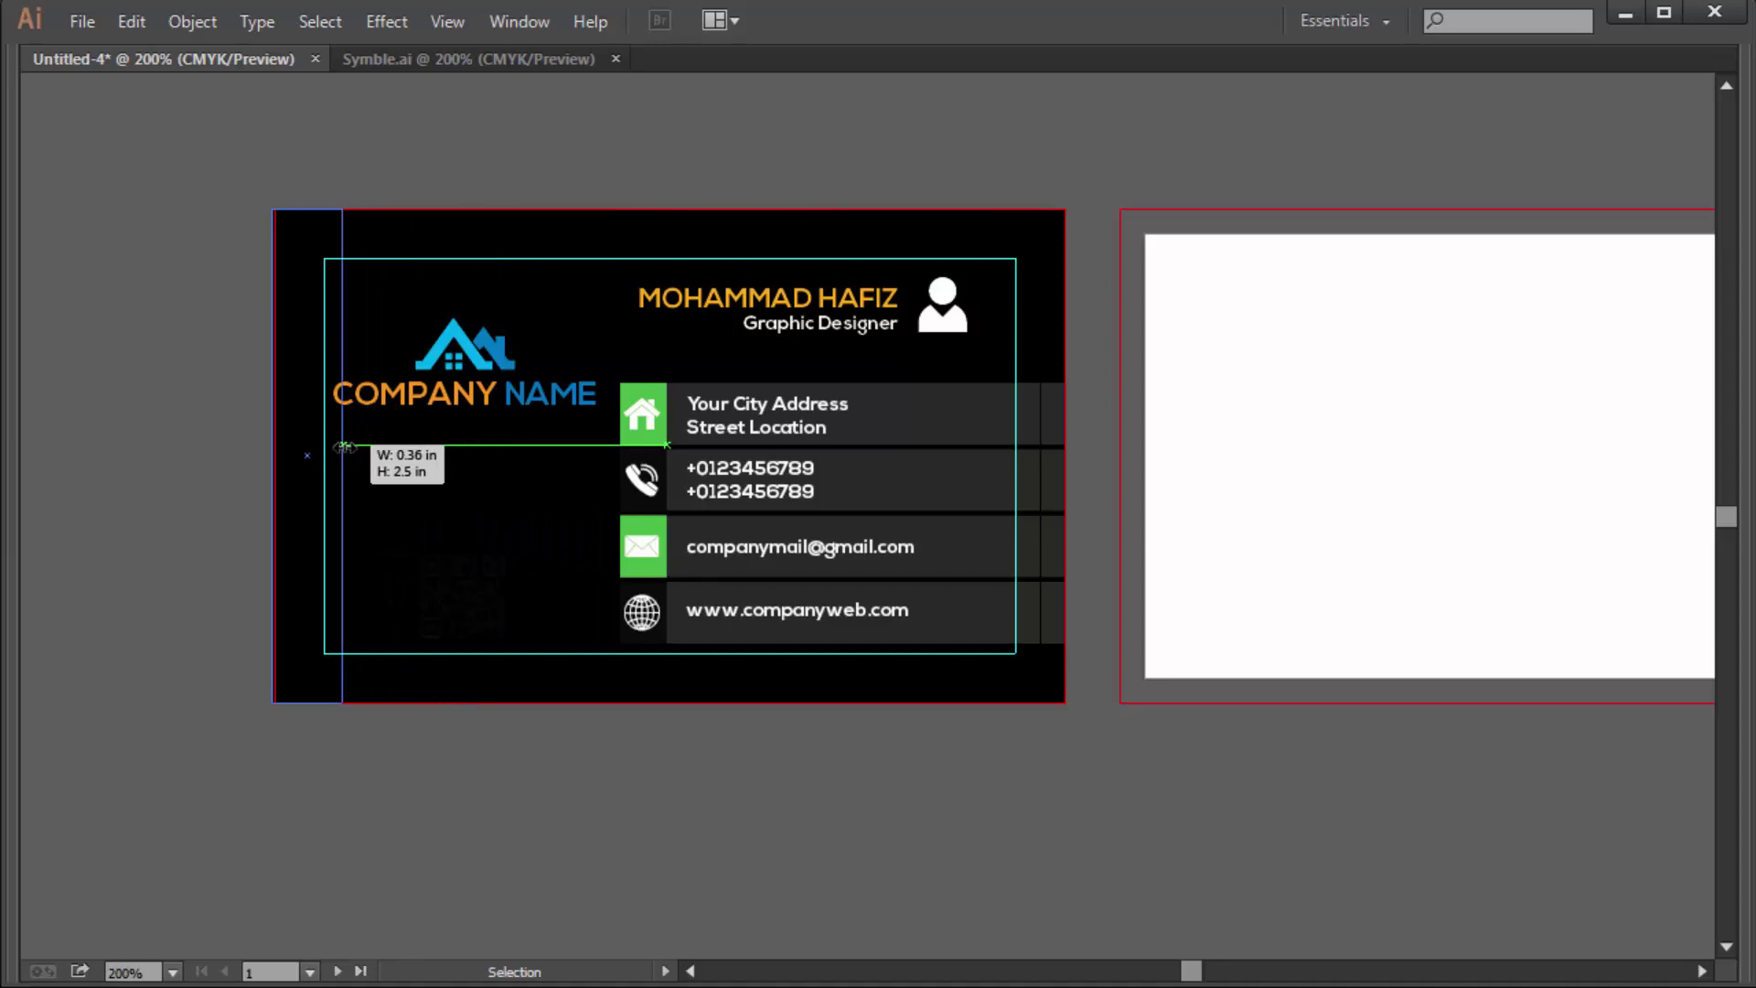
pyautogui.moveTo(344, 448); pyautogui.dragTo(324, 445)
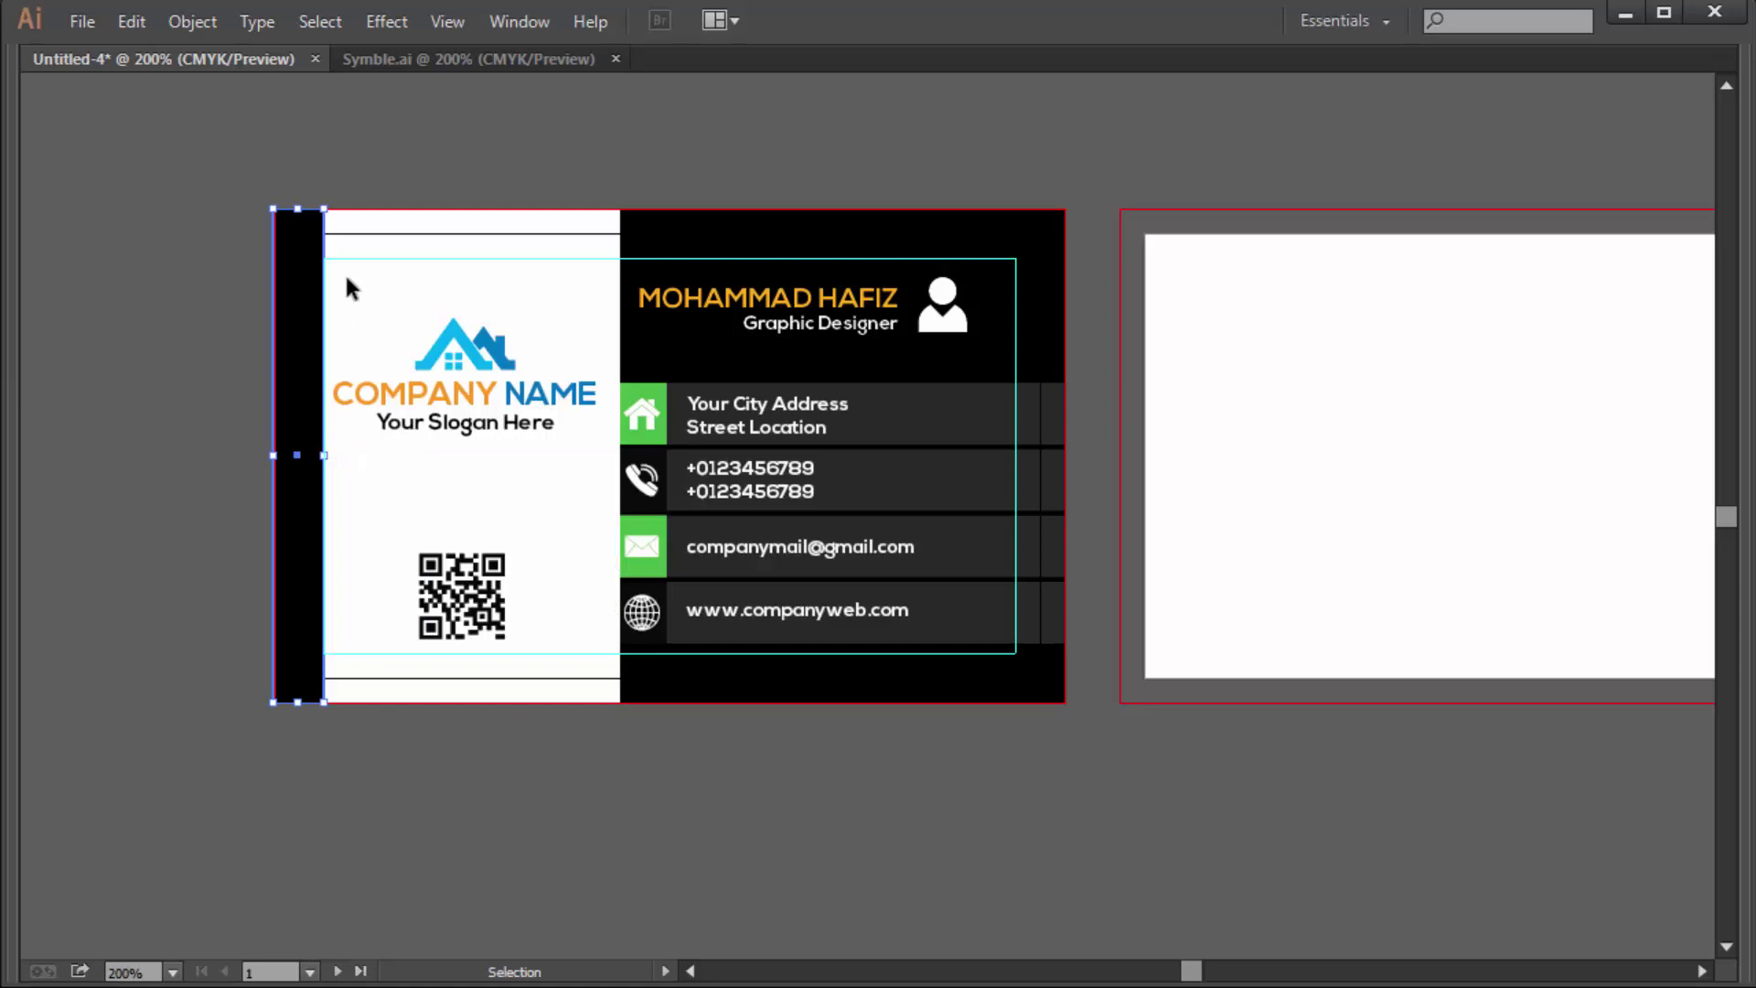
pyautogui.moveTo(302, 209); pyautogui.dragTo(302, 307)
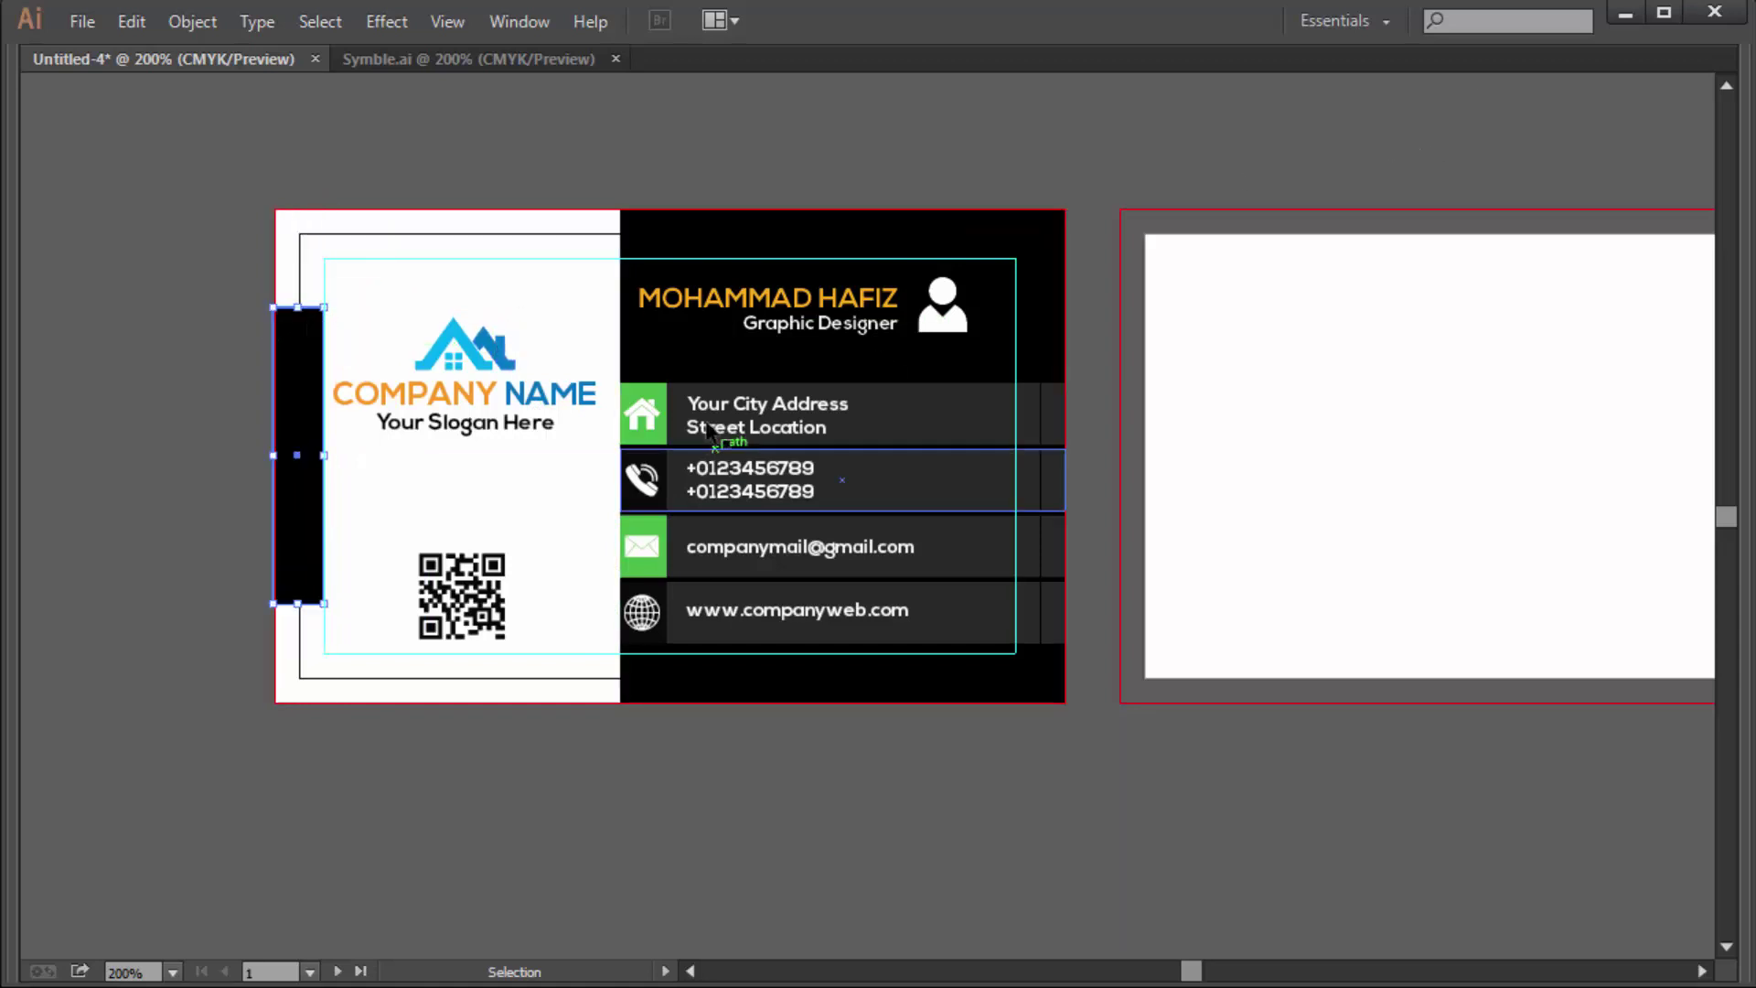
pyautogui.press('Tab')
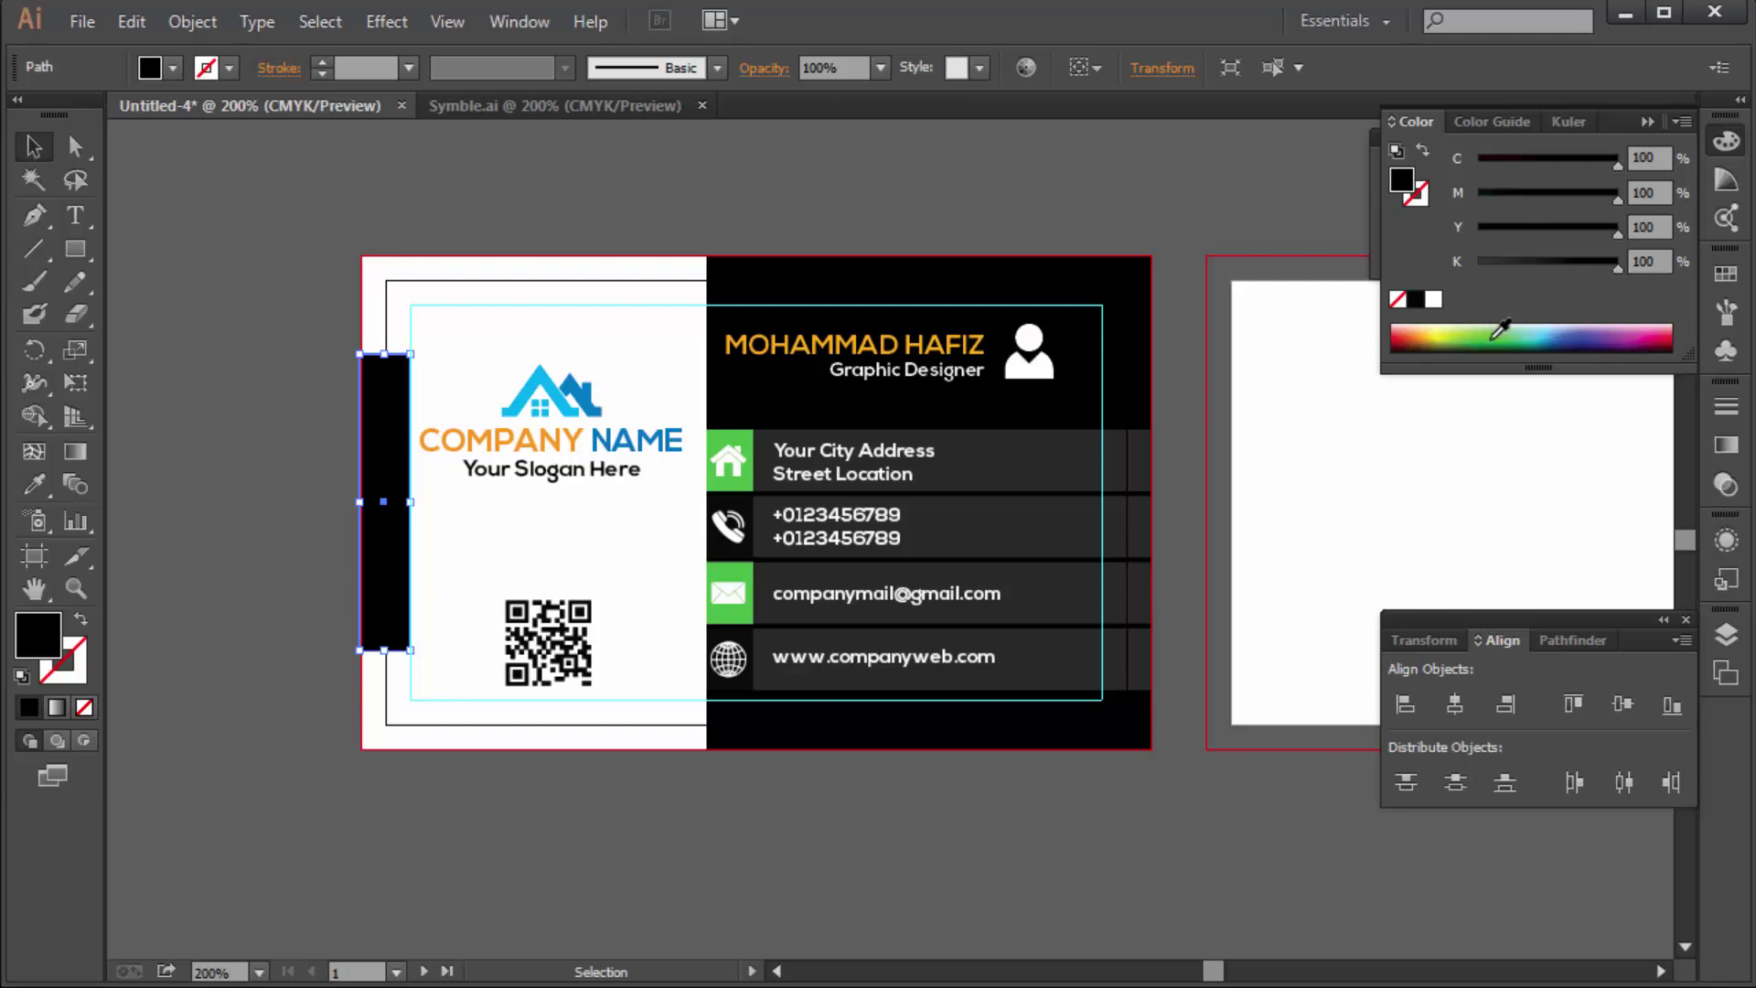
pyautogui.click(1495, 337)
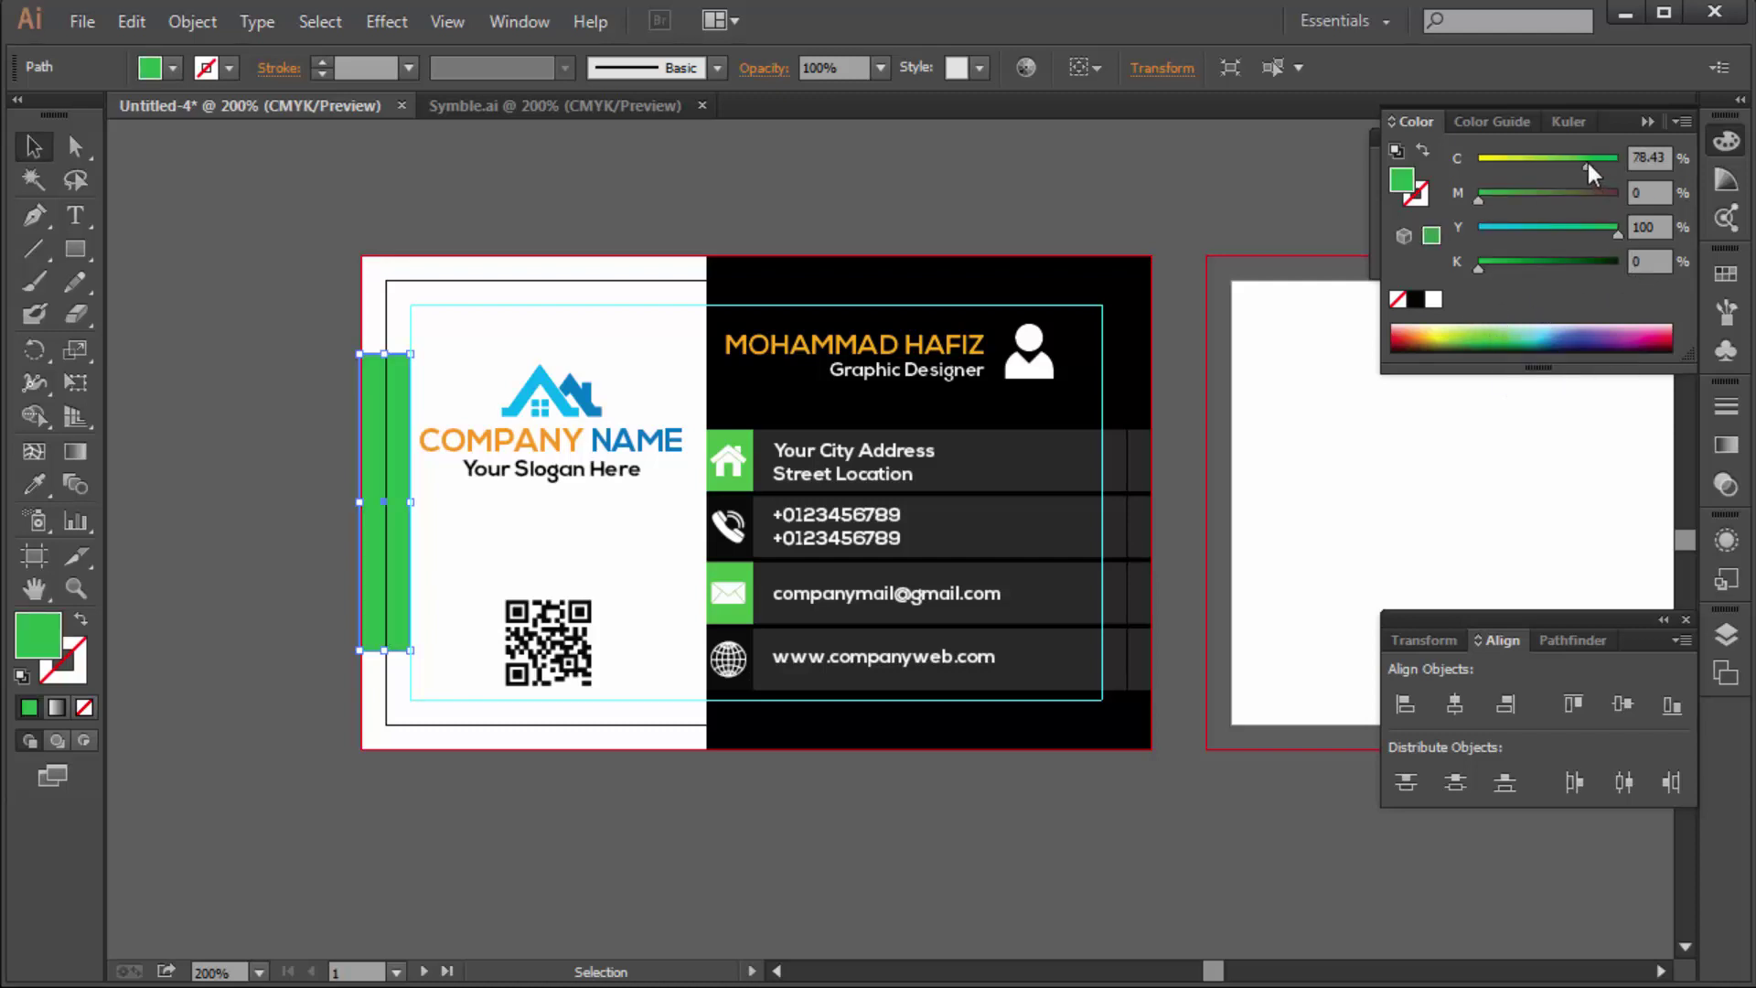
pyautogui.moveTo(1588, 163); pyautogui.dragTo(1563, 168)
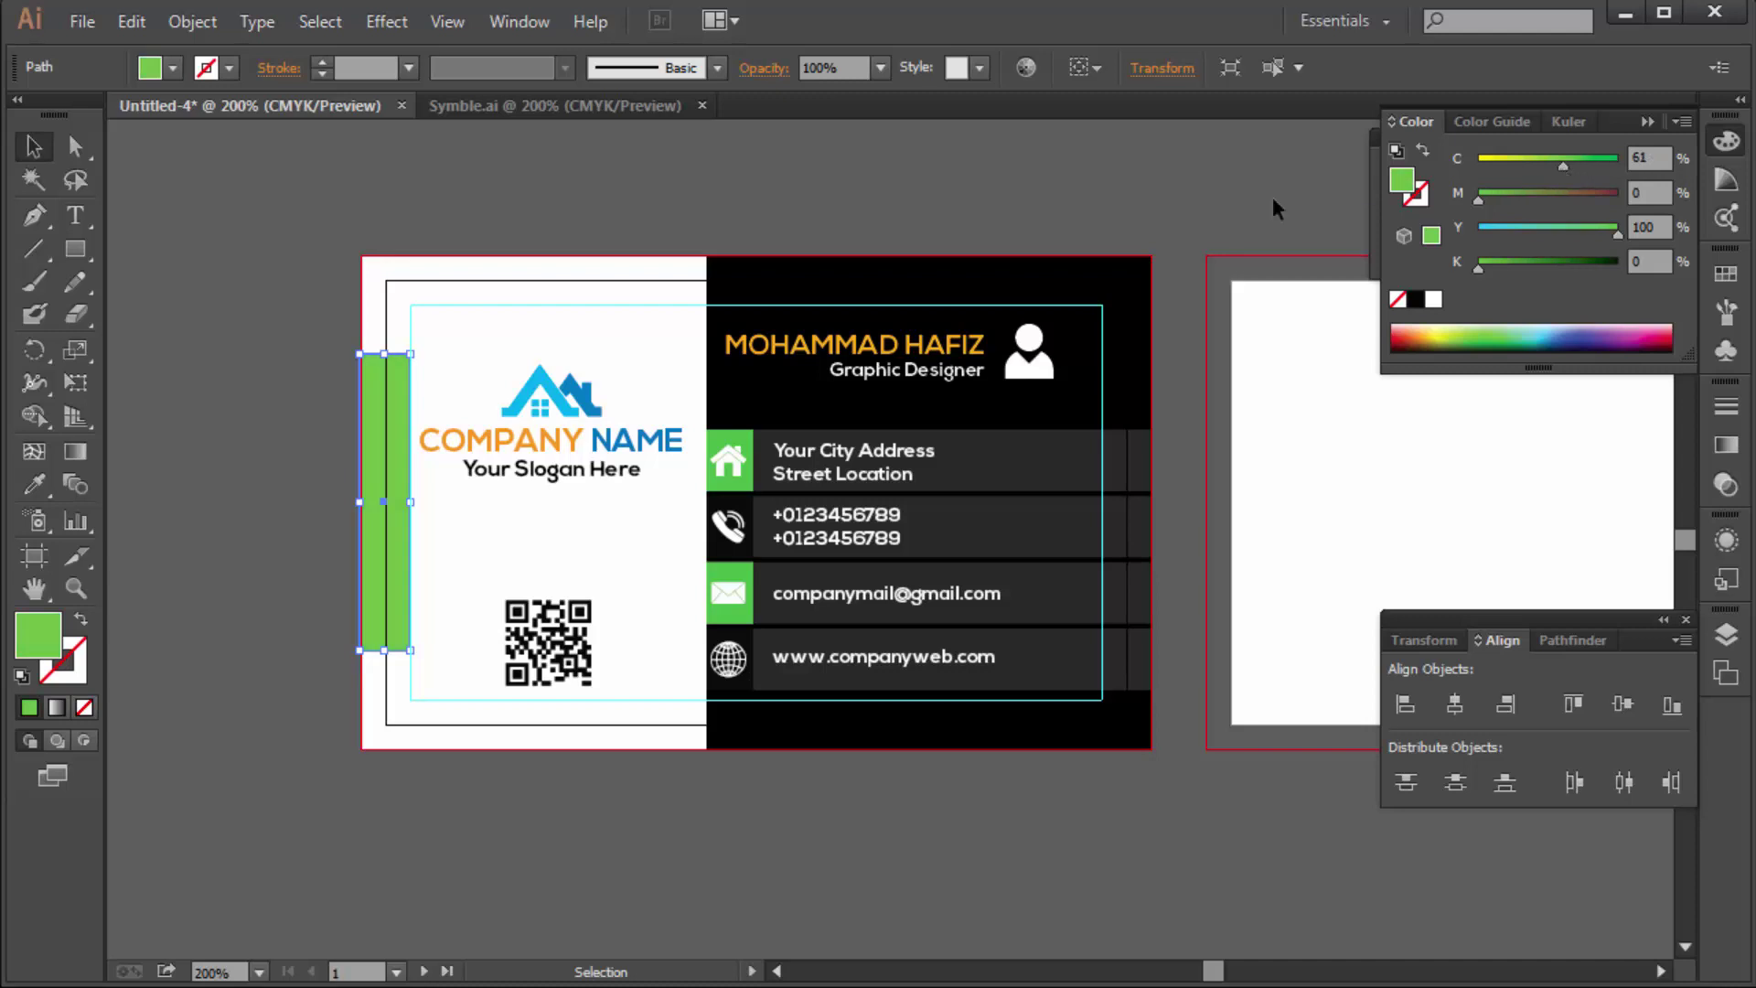
pyautogui.click(1186, 172)
pyautogui.press('Tab')
# Compress the COMPANY NAME text horizontally around its centre so it fits above the slogan
pyautogui.moveTo(1051, 403); pyautogui.dragTo(912, 406)
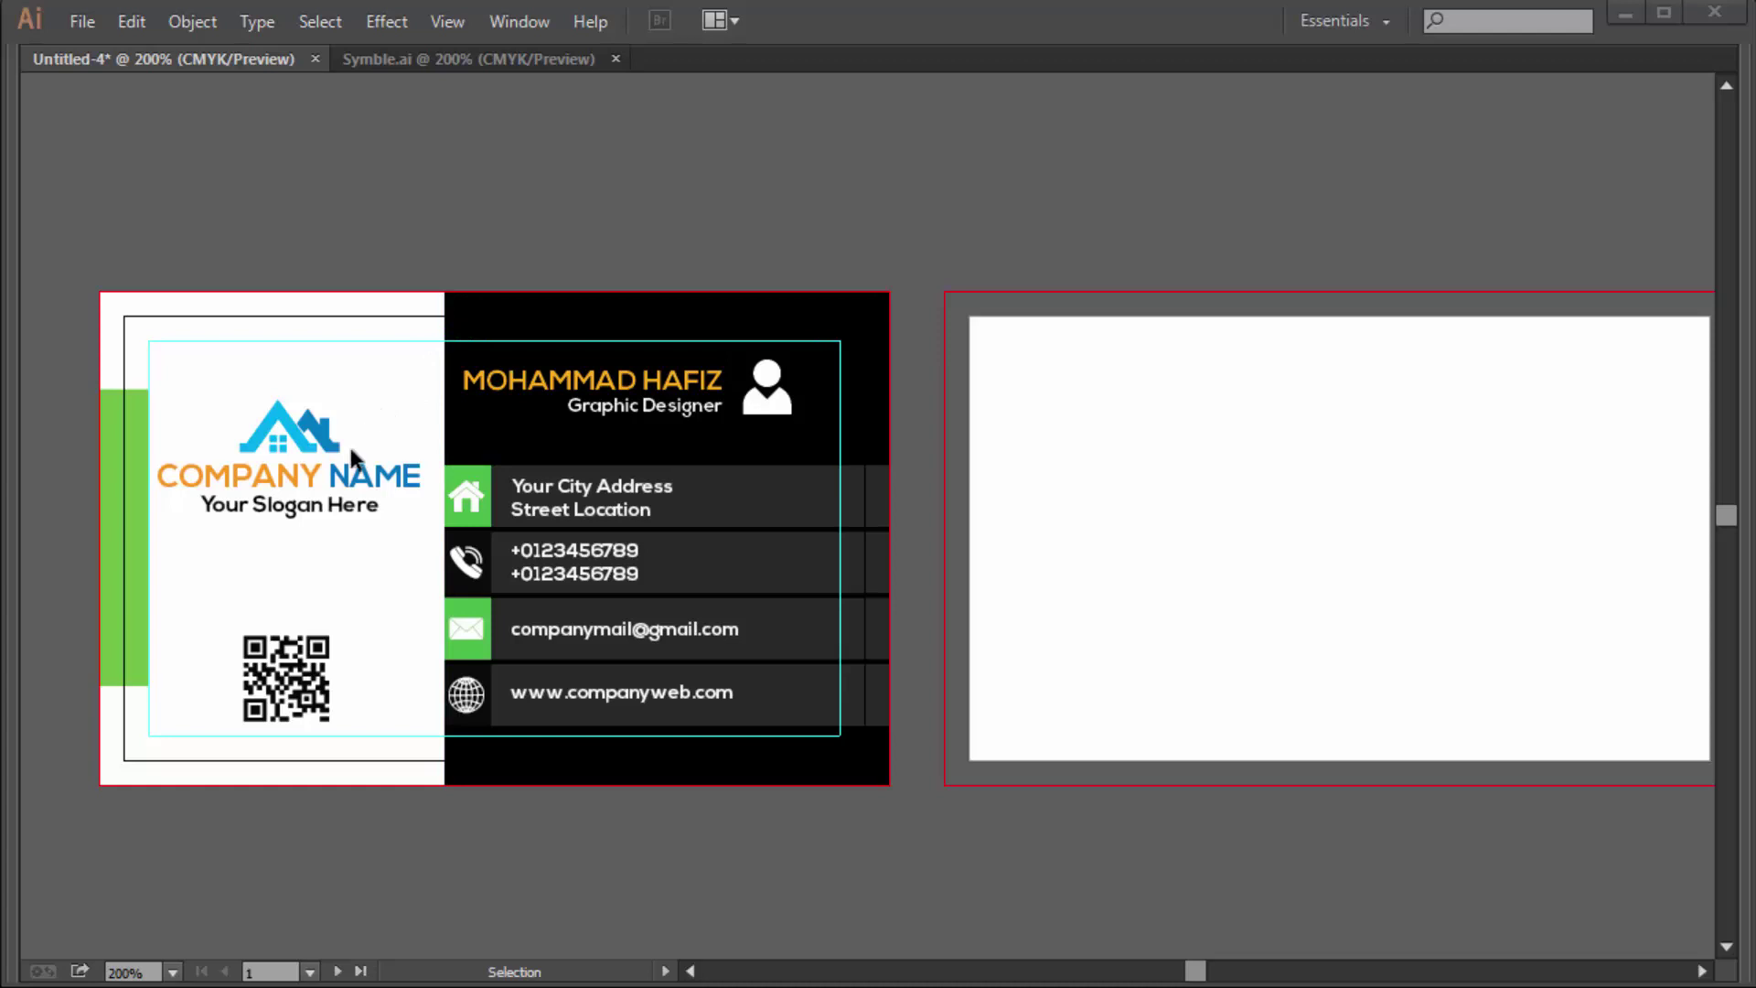
pyautogui.keyDown('shift'); pyautogui.click(343, 507); pyautogui.keyUp('shift')
pyautogui.click(308, 424)
pyautogui.keyDown('shift'); pyautogui.click(364, 506); pyautogui.keyUp('shift')
pyautogui.keyDown('shift'); pyautogui.click(327, 474); pyautogui.keyUp('shift')
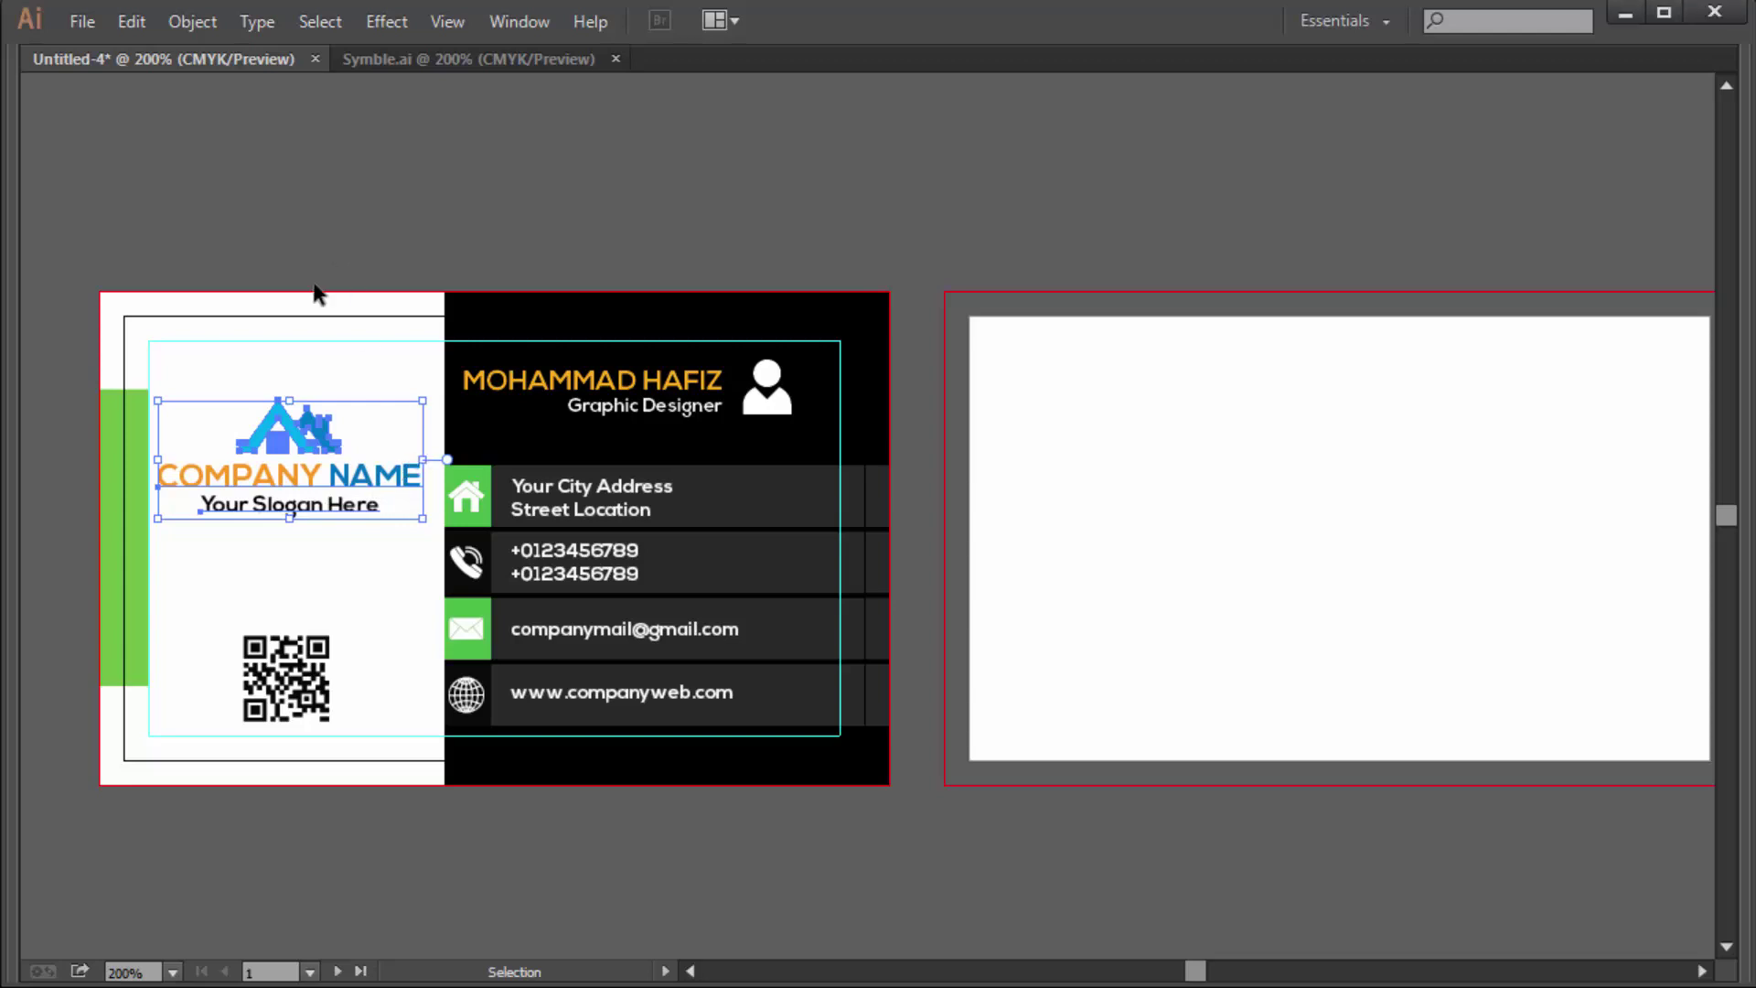
pyautogui.click(366, 485)
pyautogui.press('Tab')
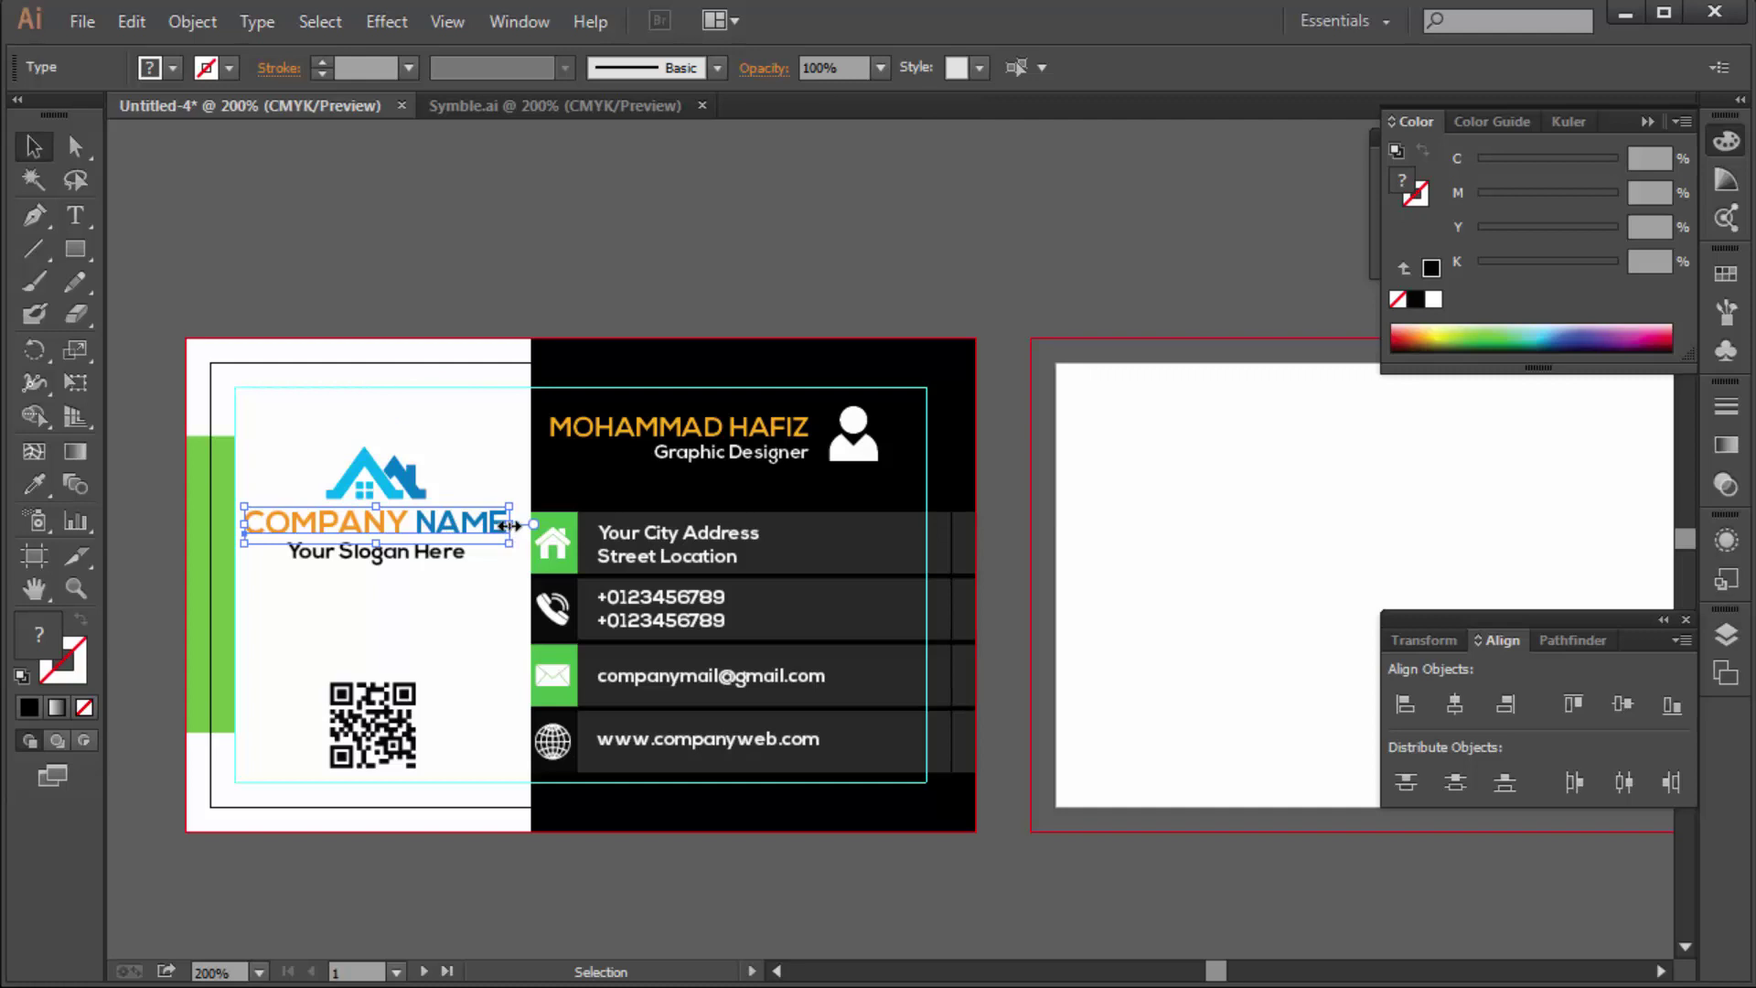
pyautogui.moveTo(508, 526); pyautogui.dragTo(495, 526)
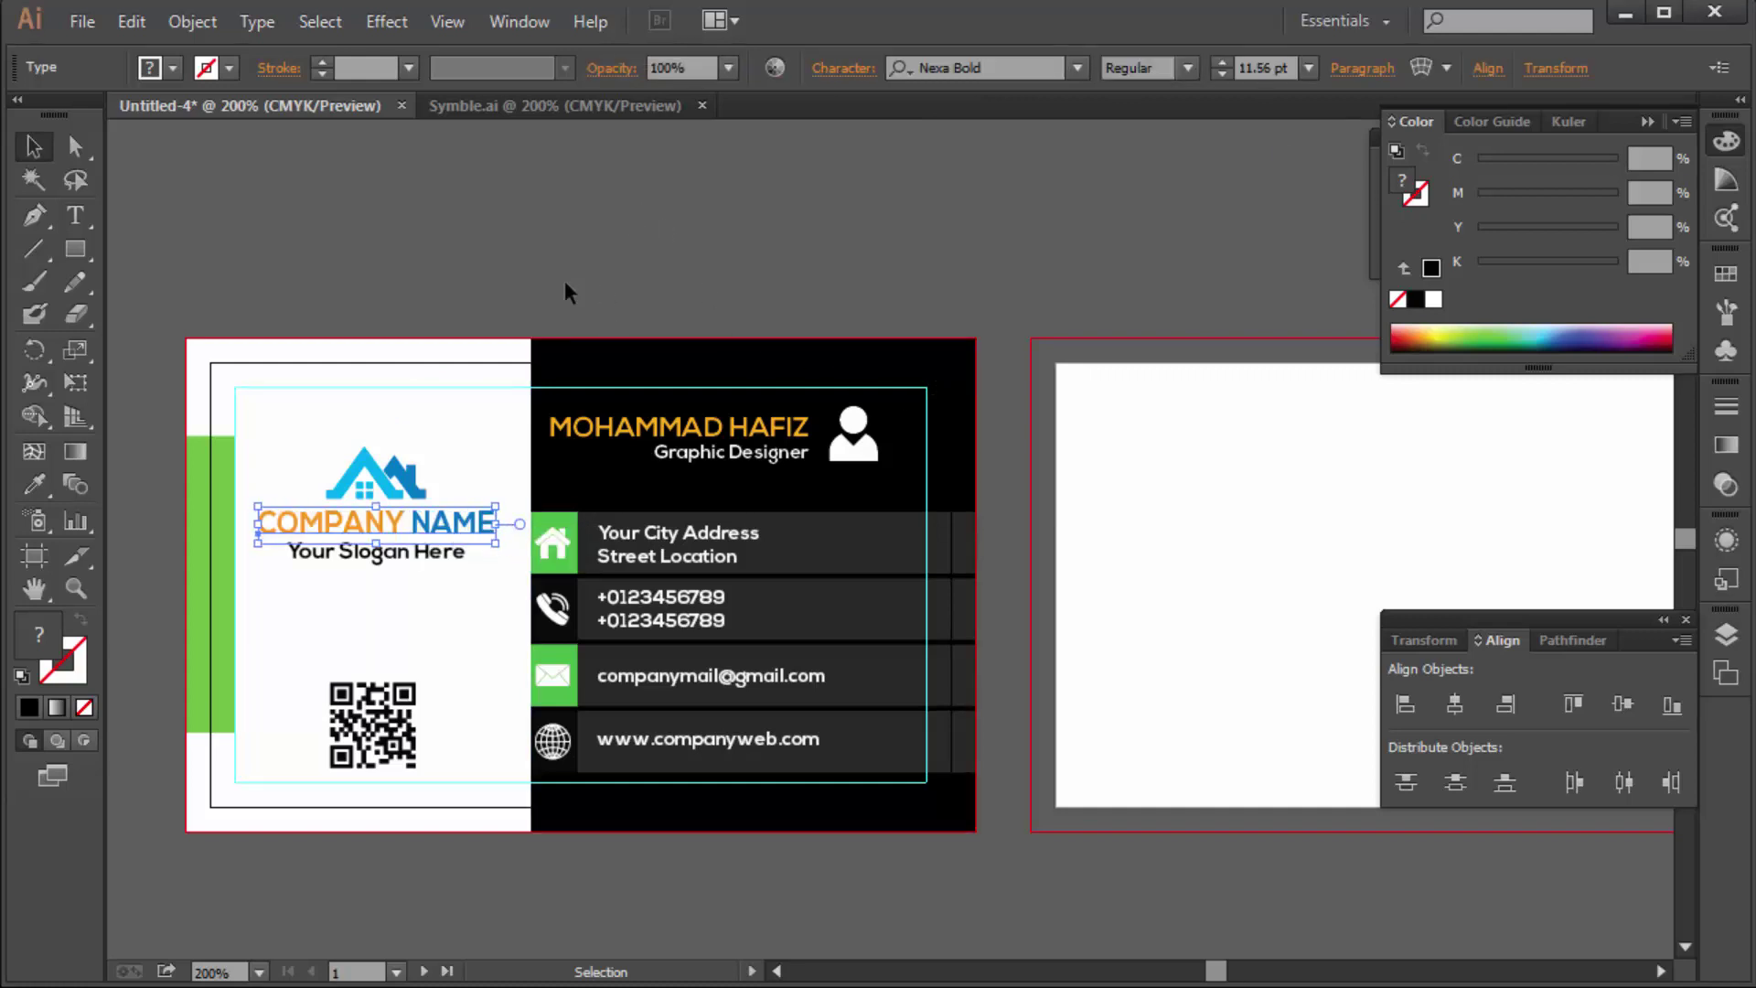
pyautogui.click(484, 203)
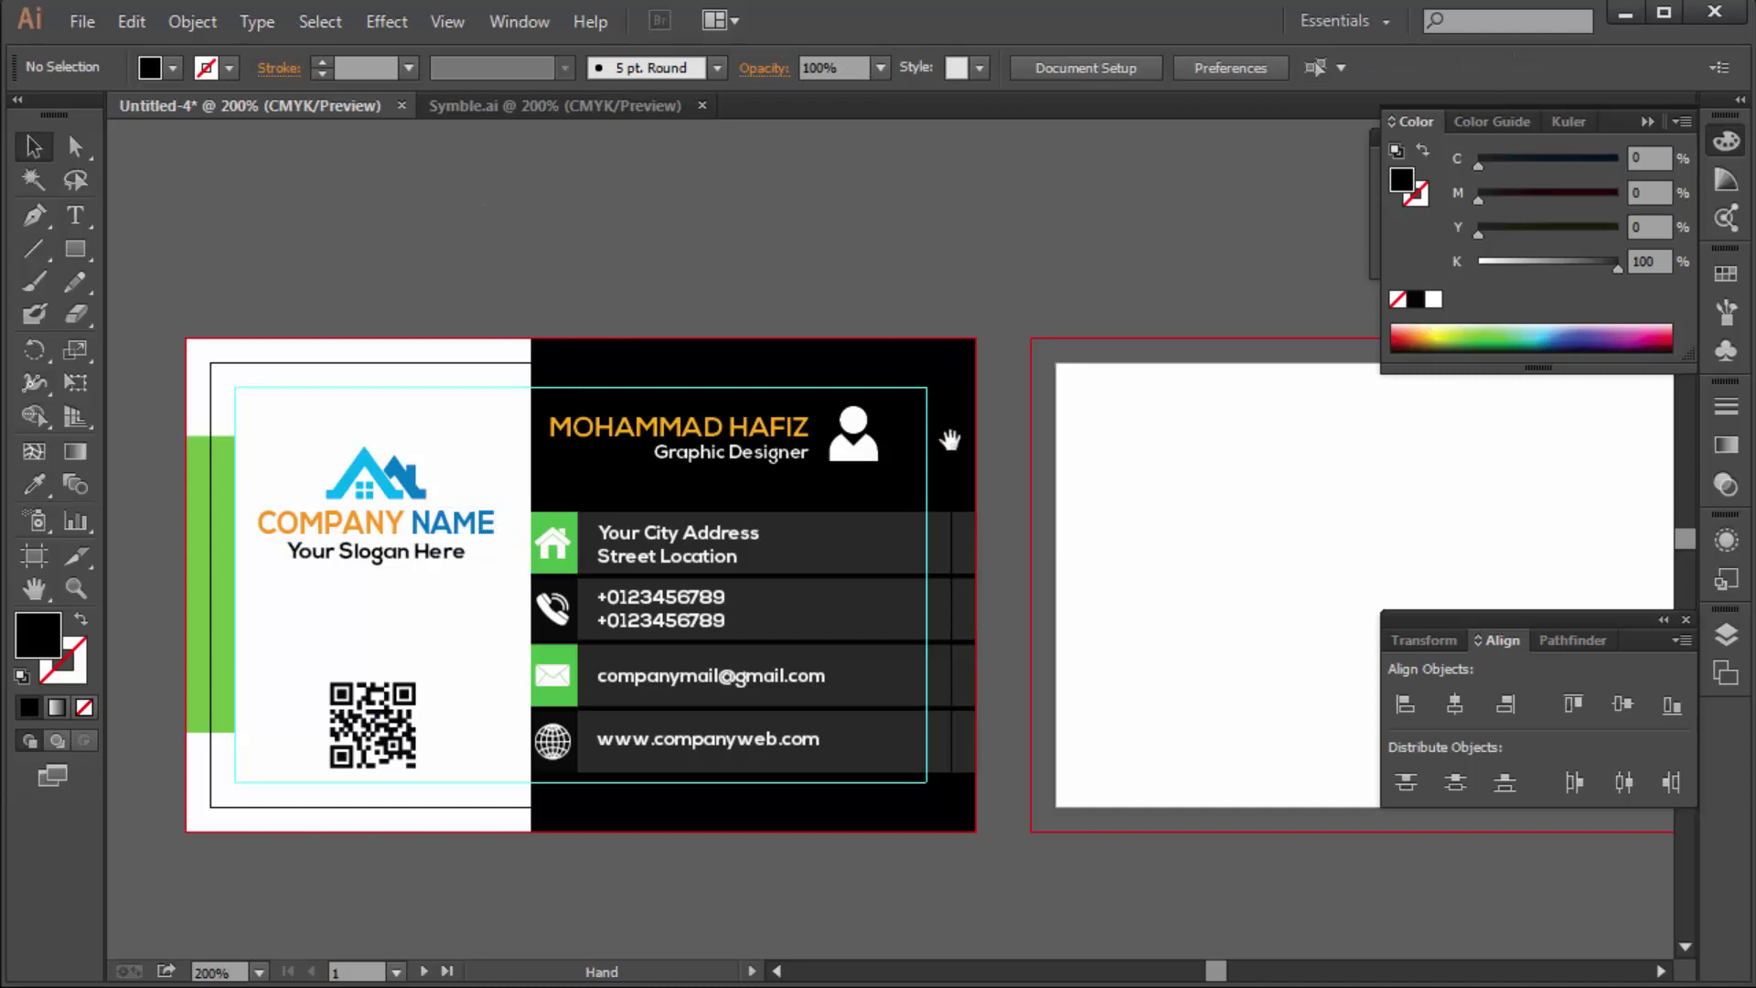
pyautogui.press('Tab')
# Zoom out and pan to show both artboards
pyautogui.moveTo(871, 393)
pyautogui.mouseDown()
pyautogui.moveTo(922, 444)
pyautogui.moveTo(930, 431)
pyautogui.mouseUp()
pyautogui.hotkey('ctrl', '-')
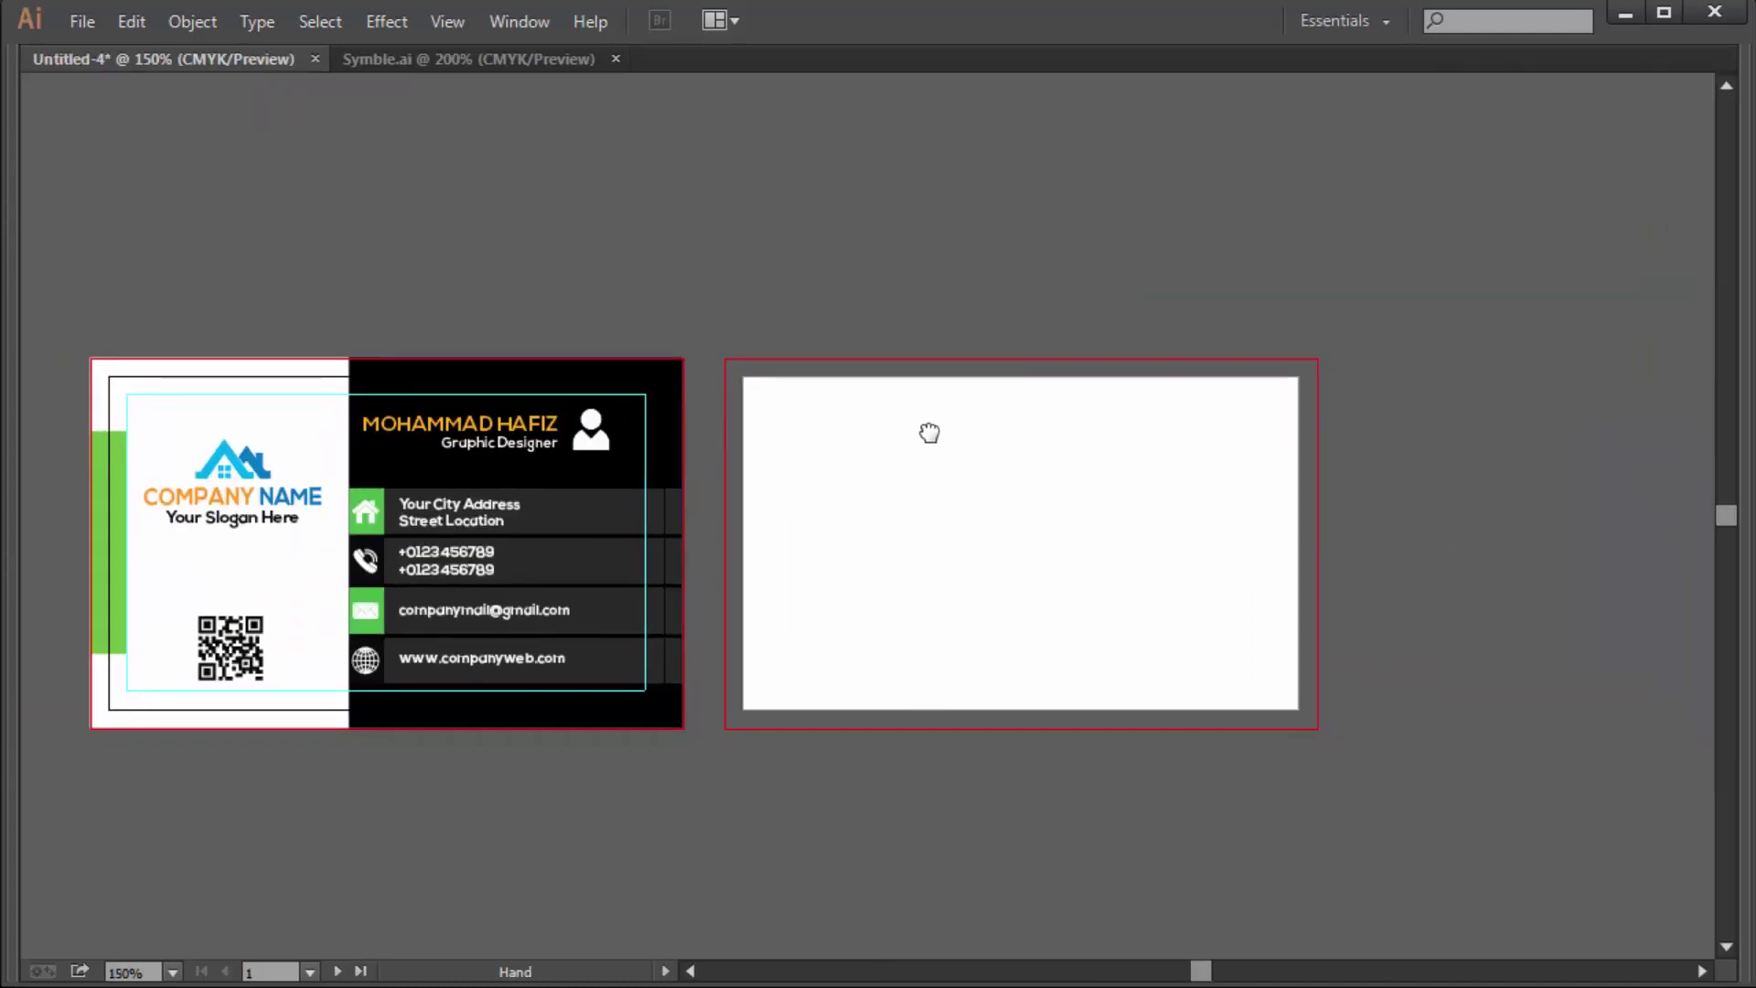
pyautogui.press('Tab')
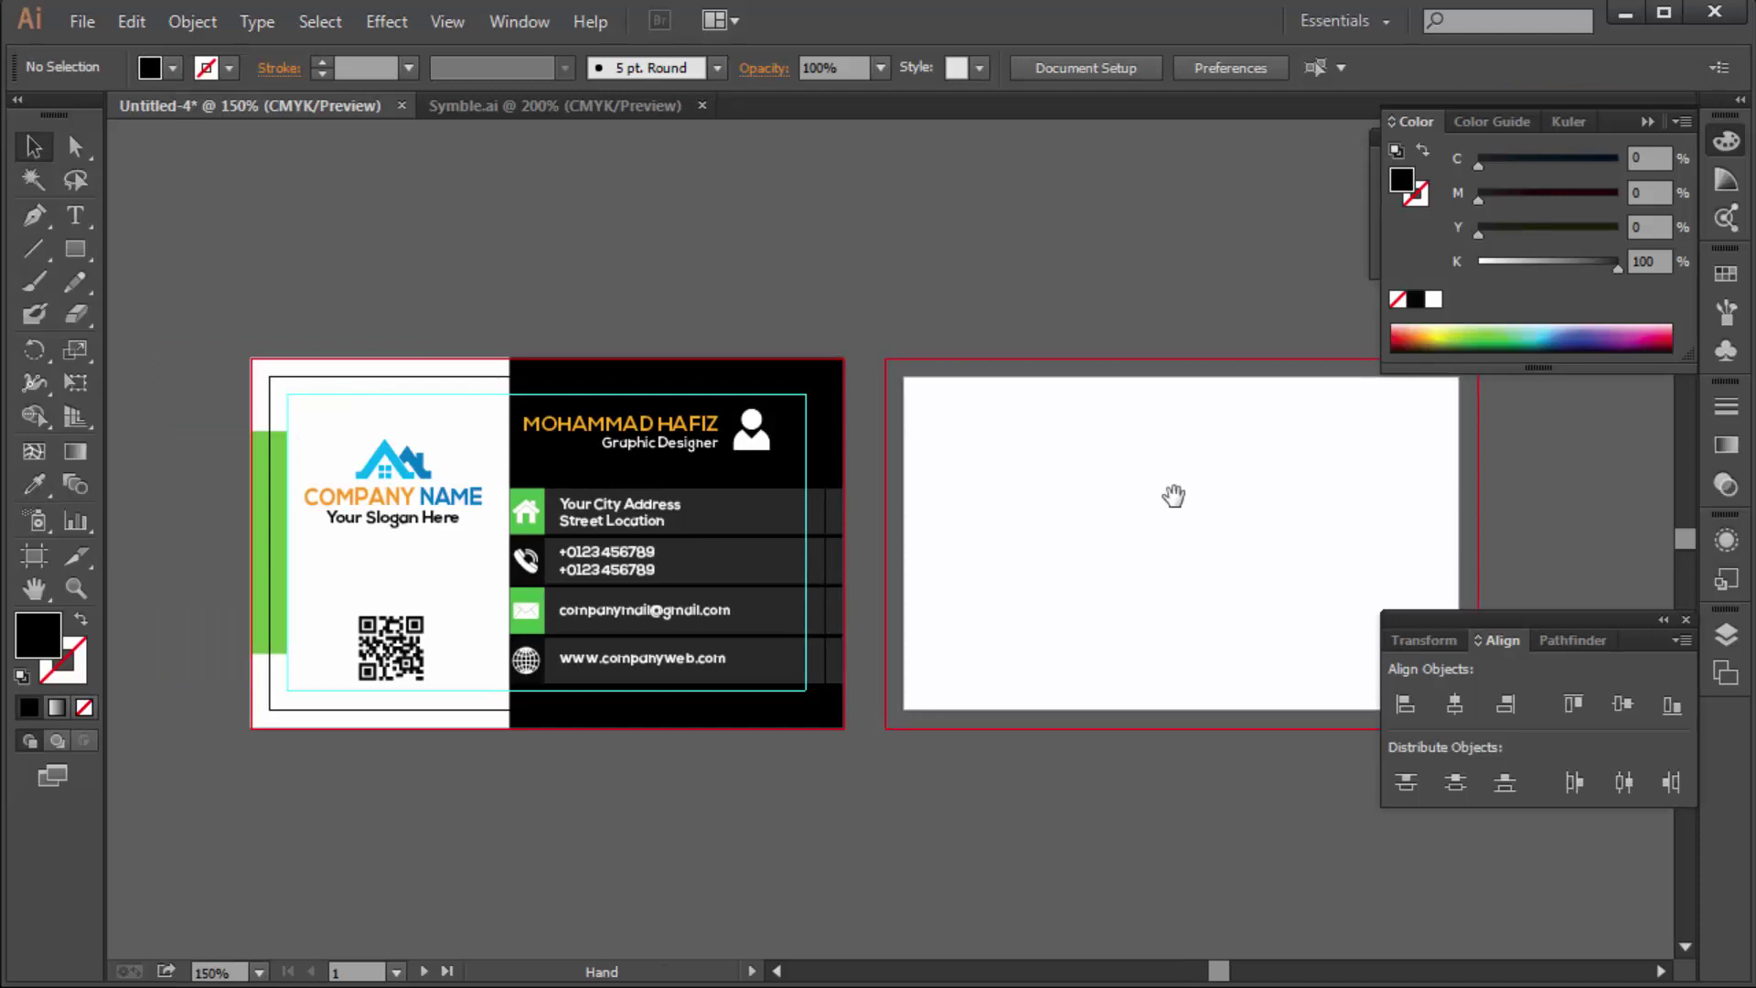
pyautogui.moveTo(1173, 499); pyautogui.dragTo(1068, 496)
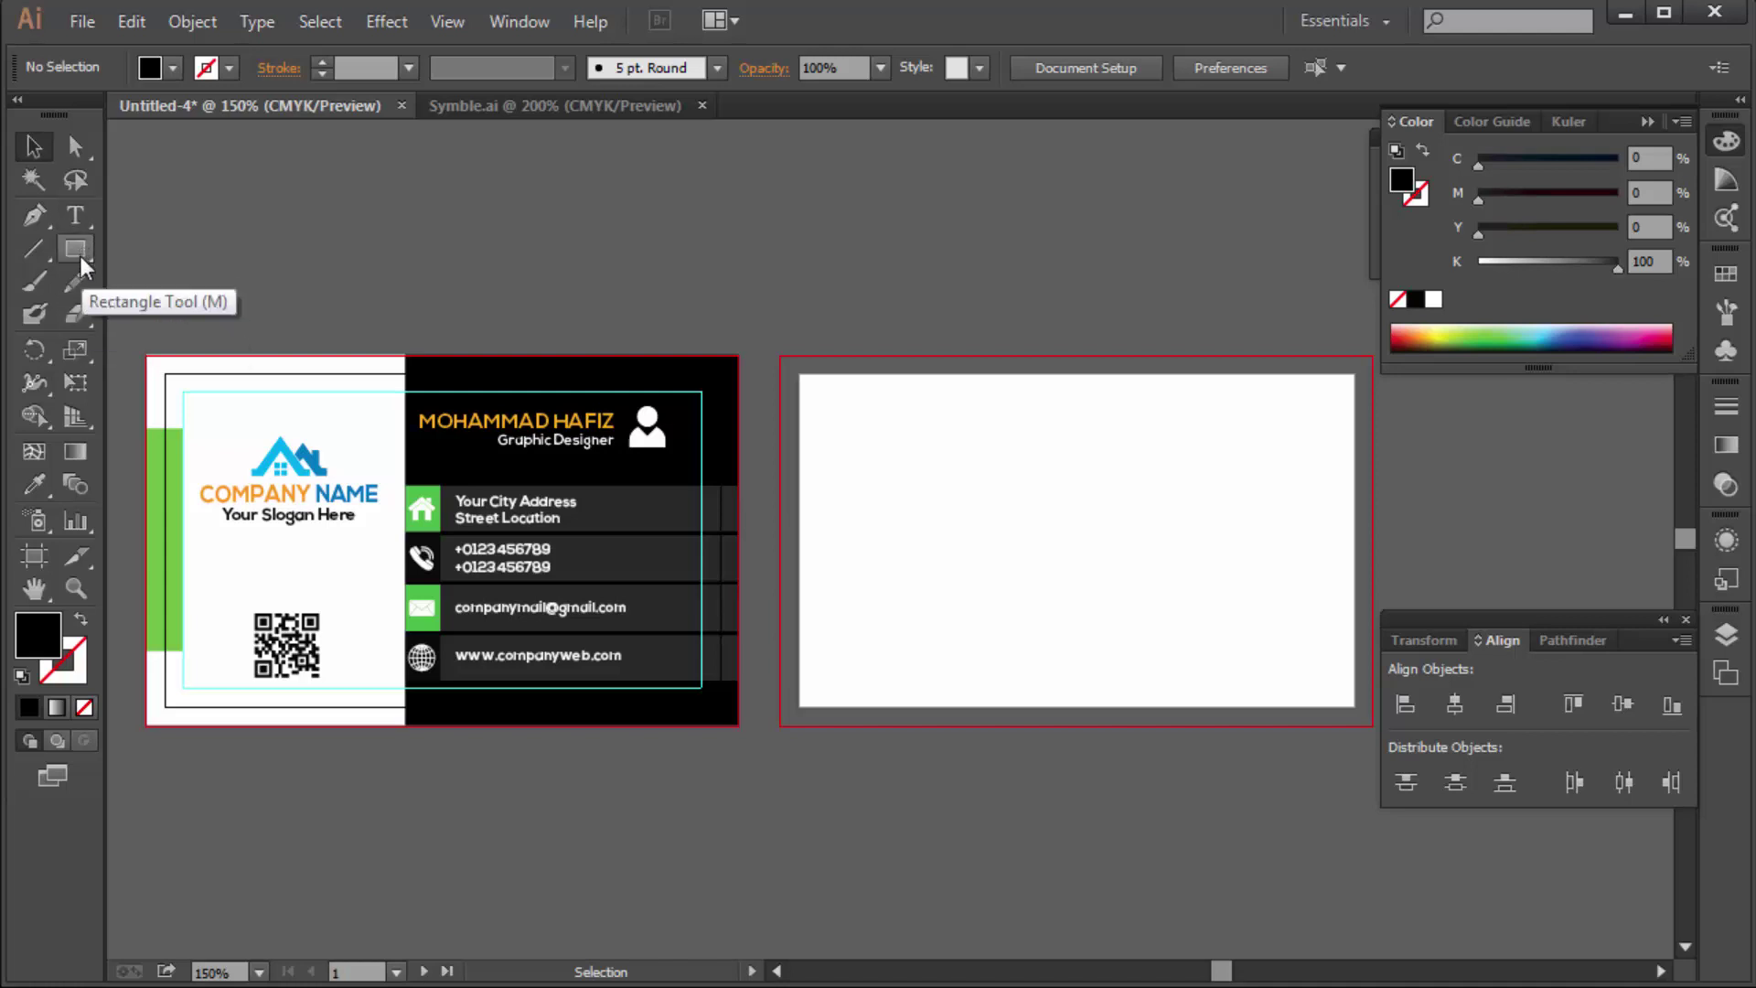
# Draw a rectangle over the whole second artboard with no fill and a black stroke
pyautogui.click(79, 259)
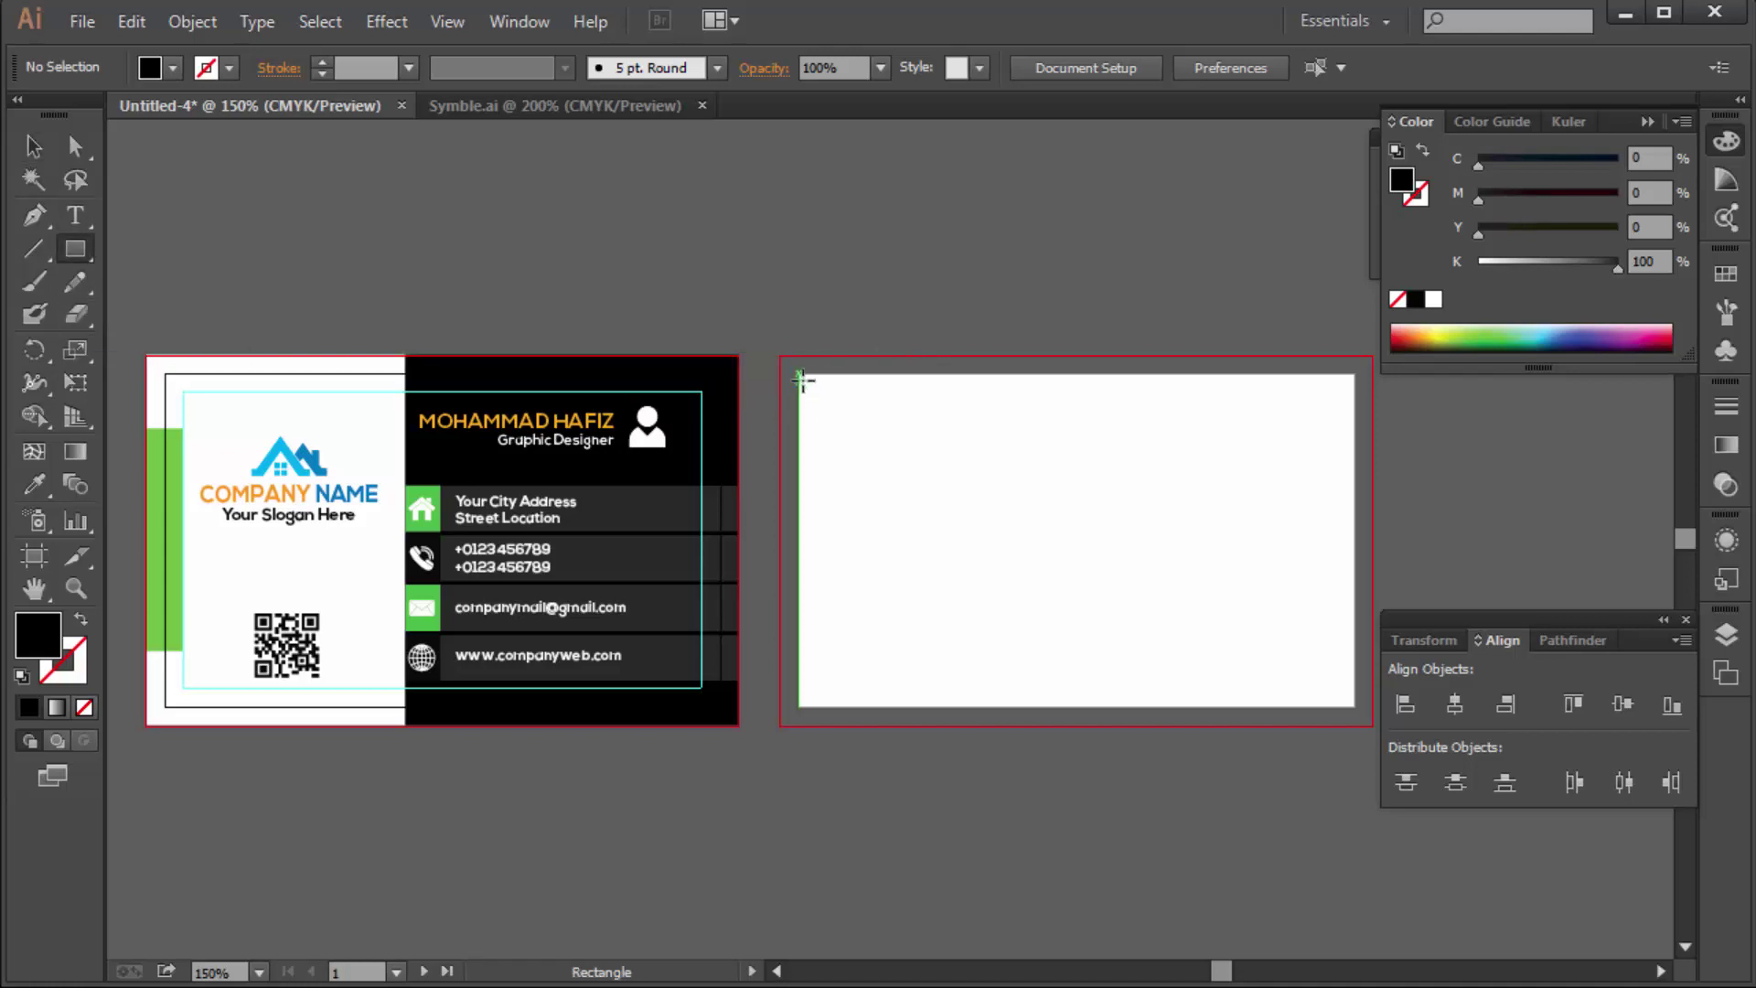
pyautogui.moveTo(802, 381); pyautogui.dragTo(1090, 650)
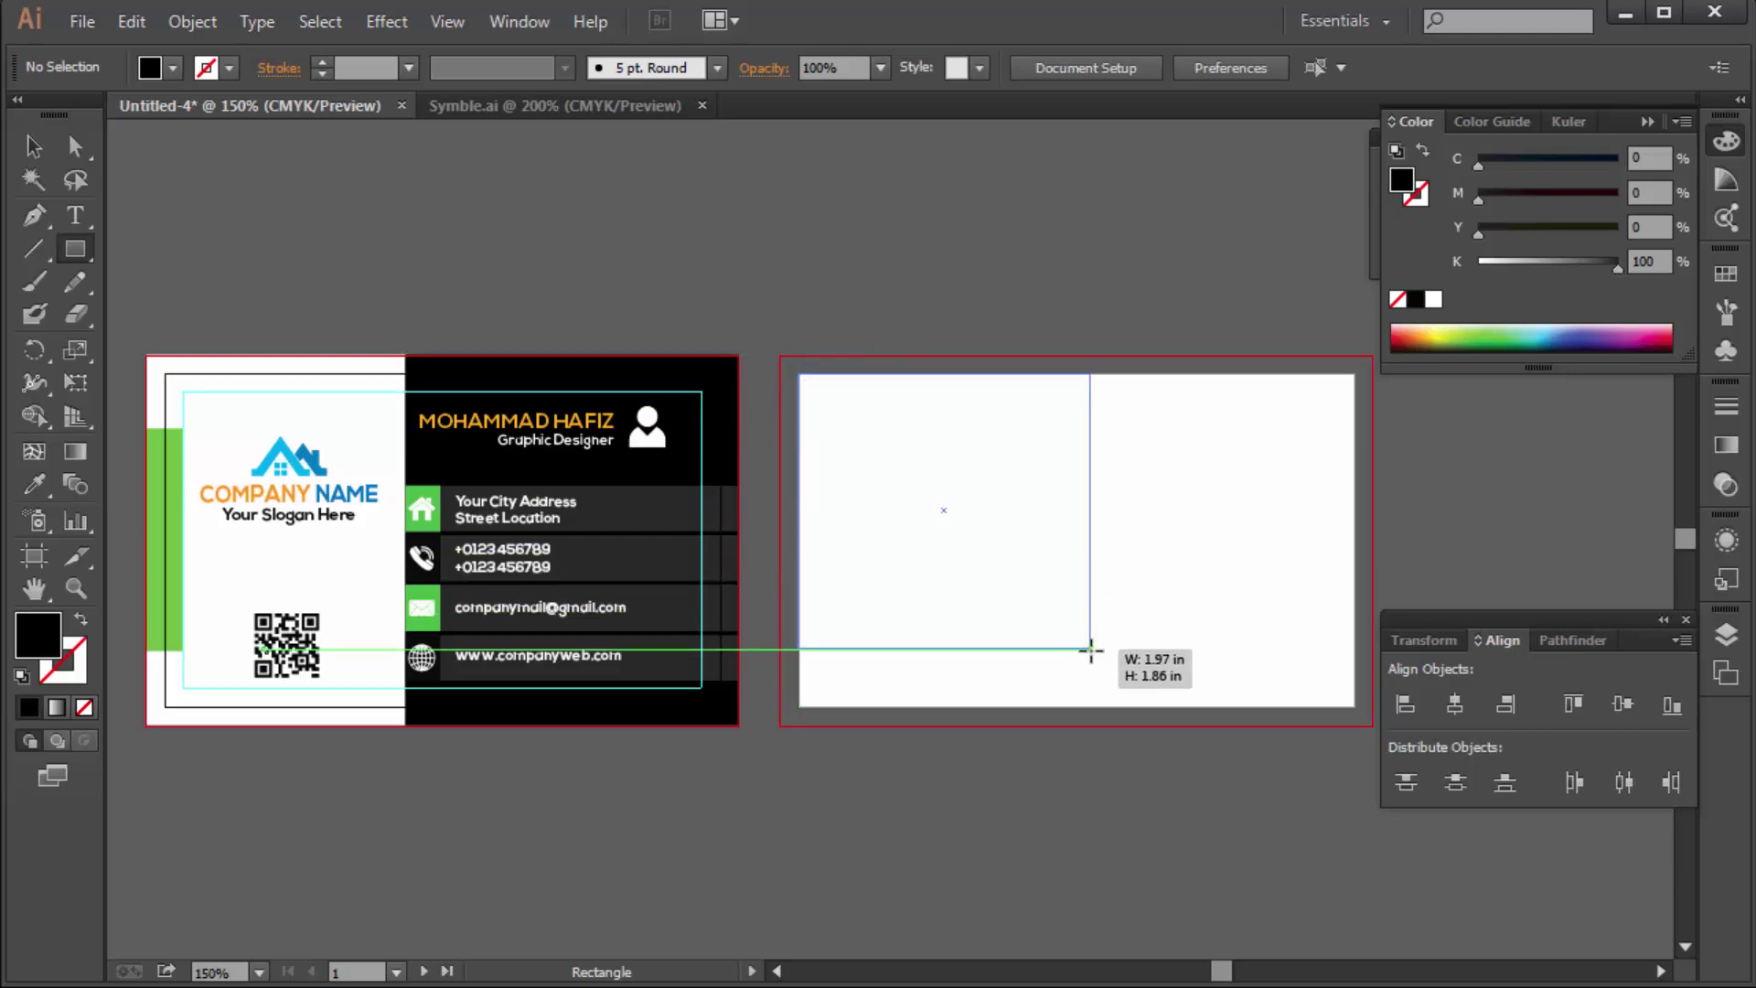
pyautogui.moveTo(1091, 651); pyautogui.dragTo(1357, 709)
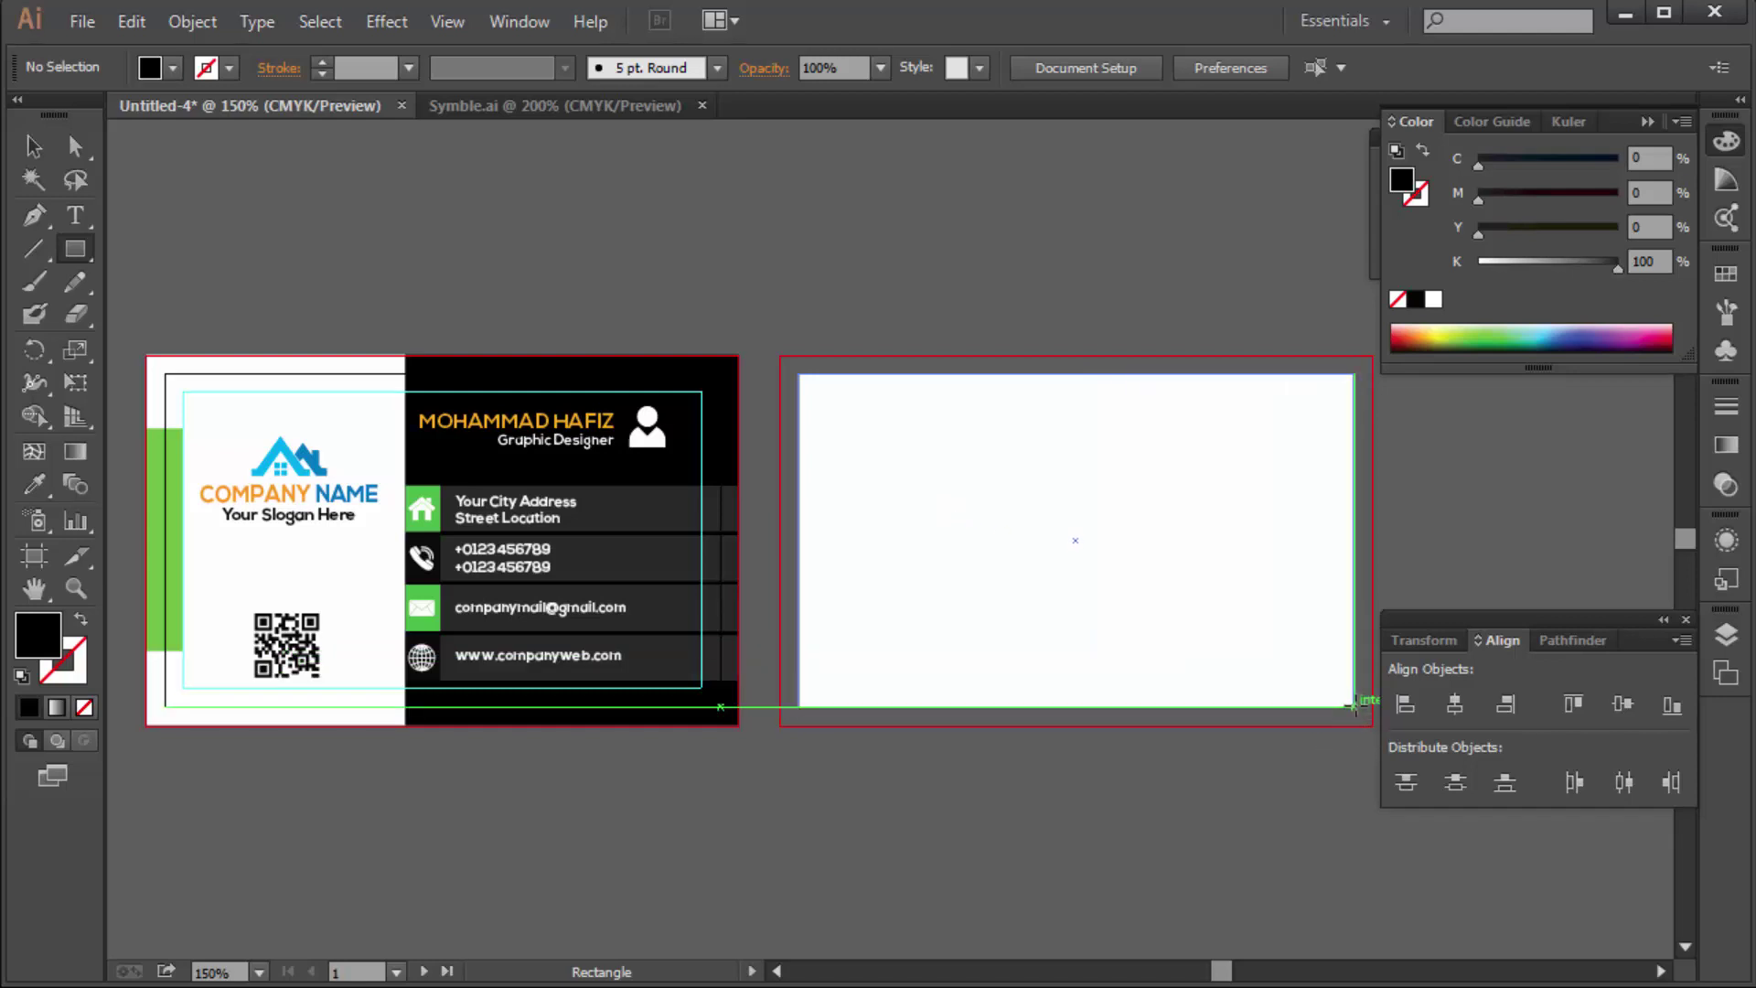
pyautogui.moveTo(1354, 706); pyautogui.dragTo(1355, 706)
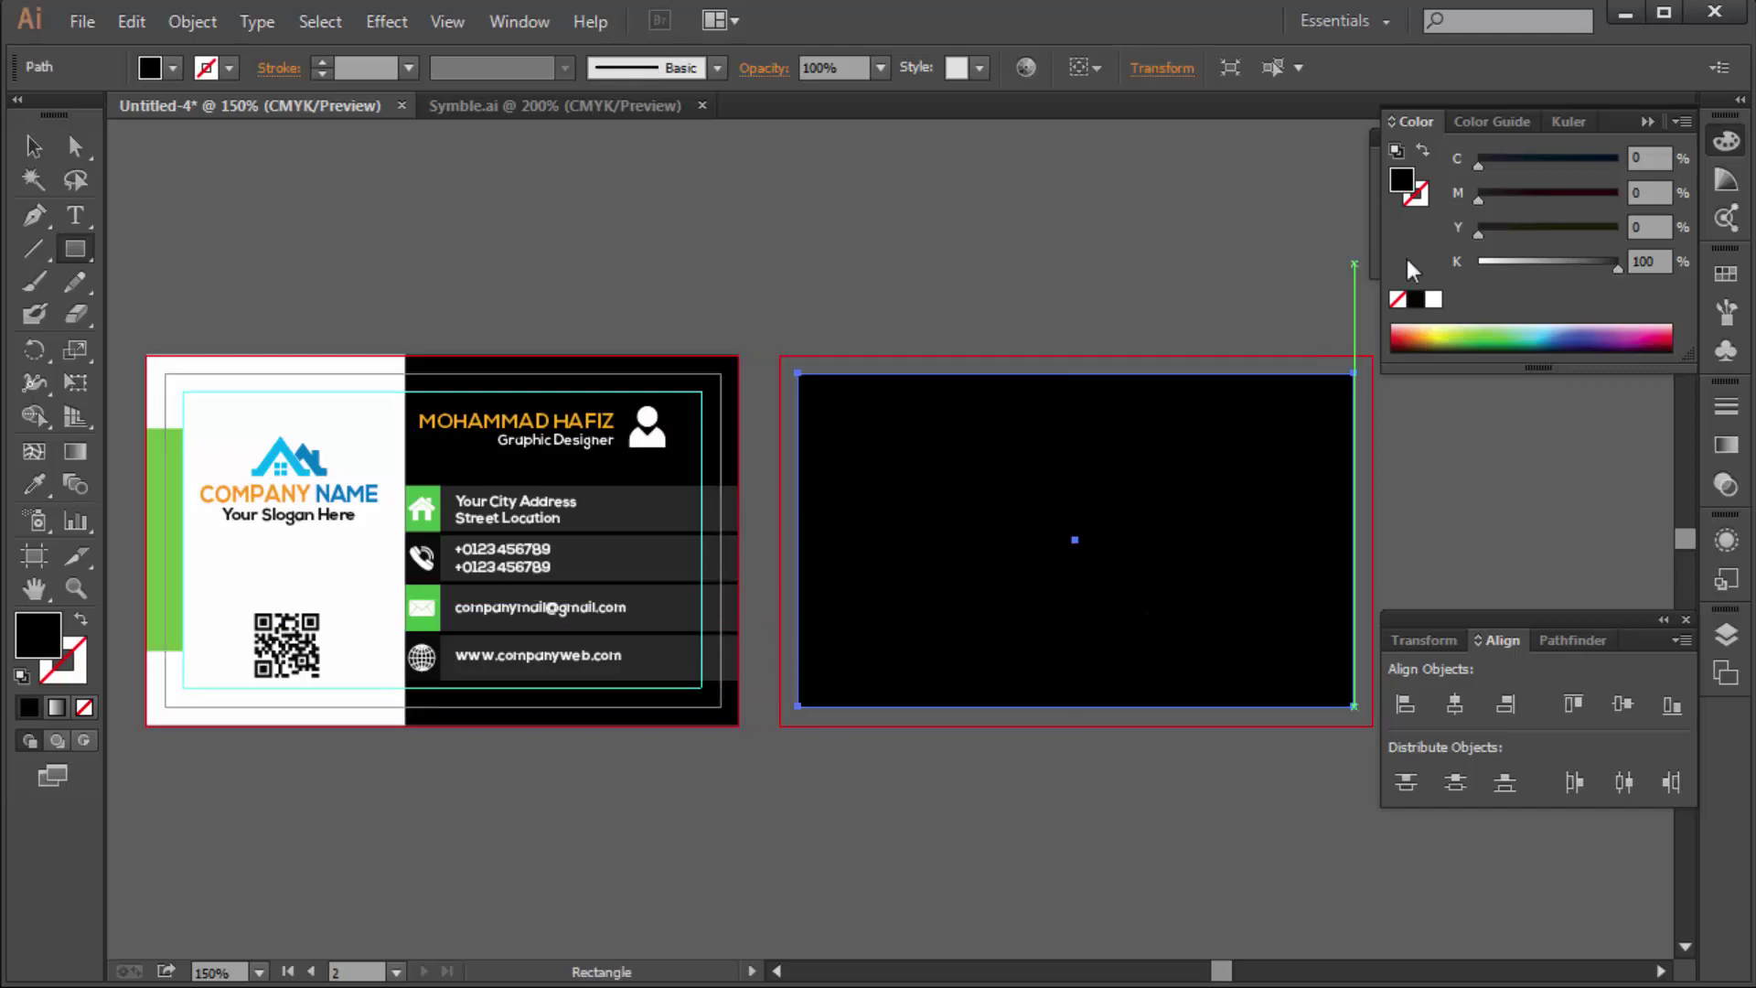
pyautogui.click(1397, 300)
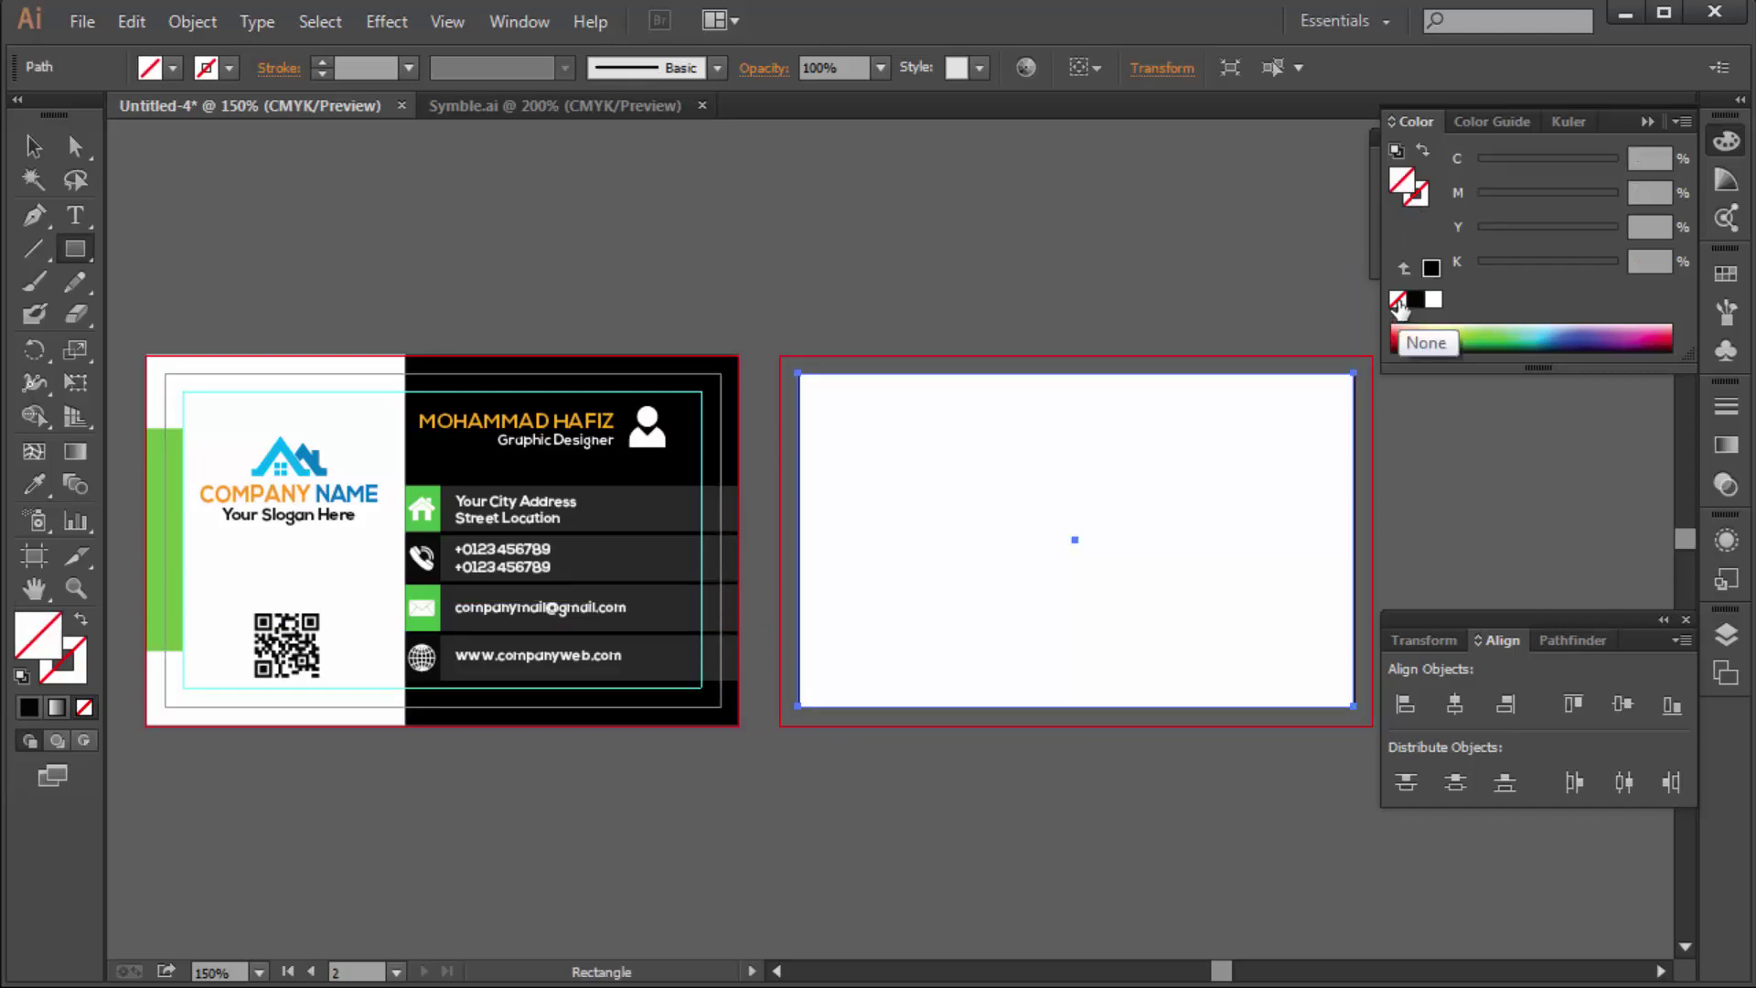
pyautogui.click(1423, 198)
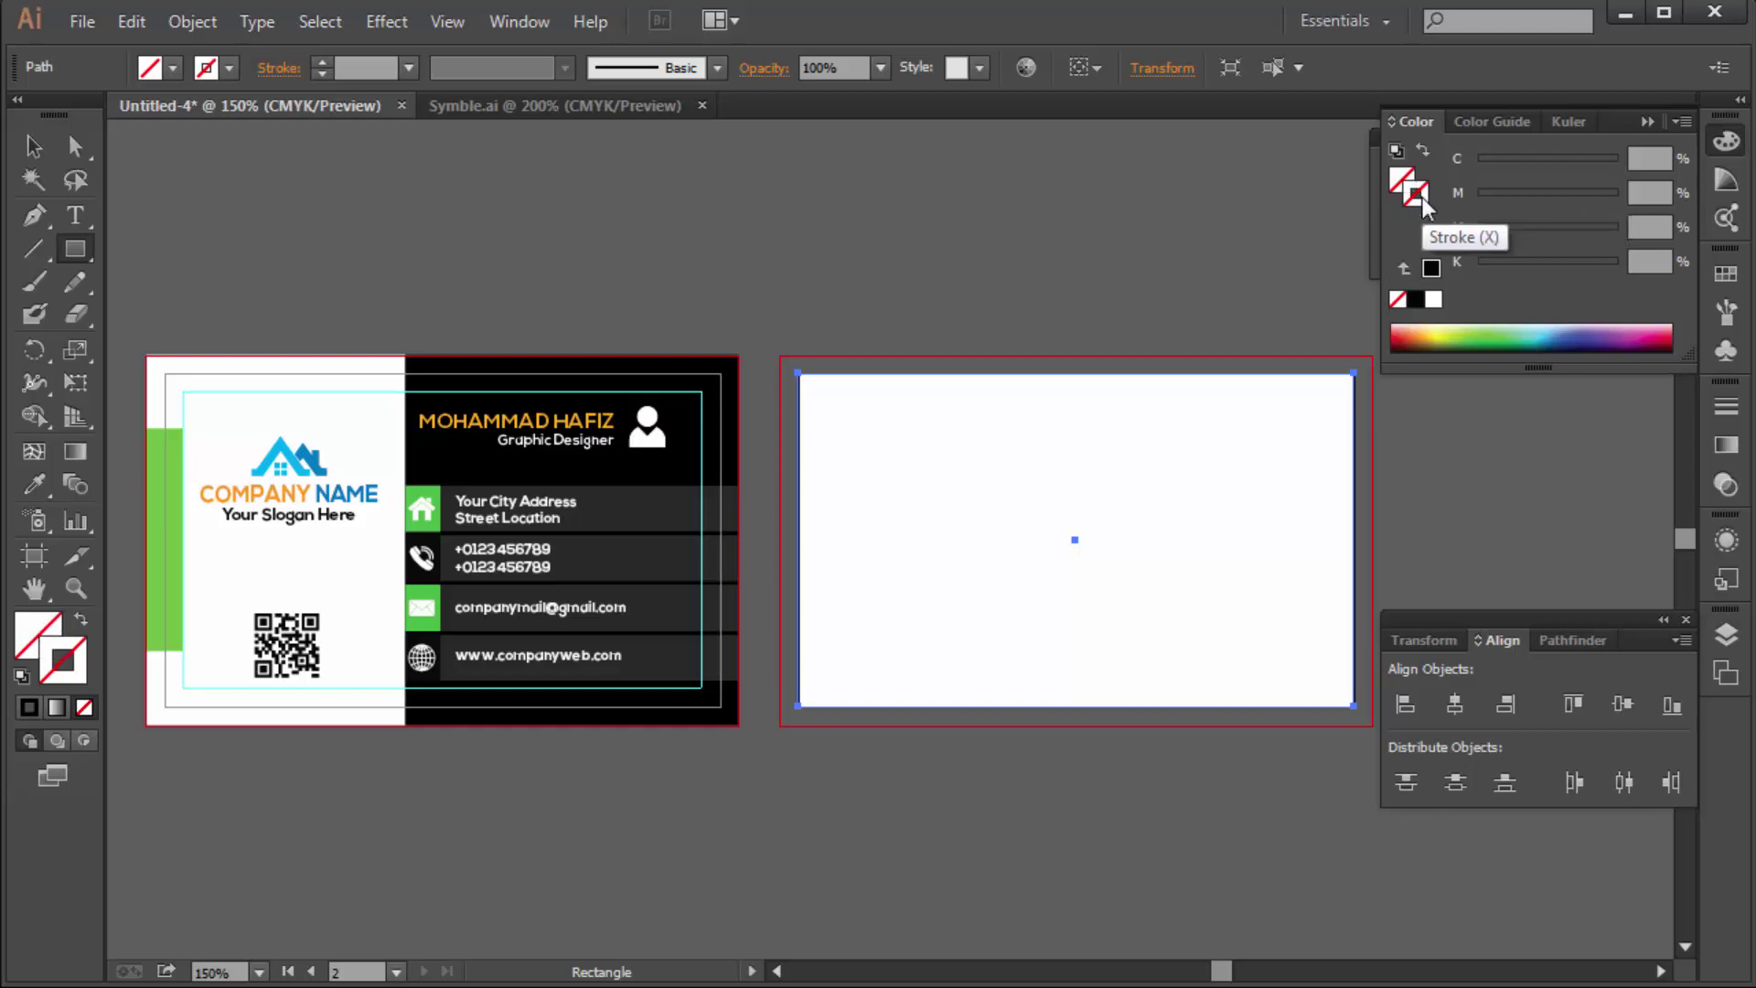
pyautogui.click(1432, 269)
# Select the outlined rectangle and zoom back out to 150% showing both artboards
pyautogui.press('v')
pyautogui.click(1052, 528)
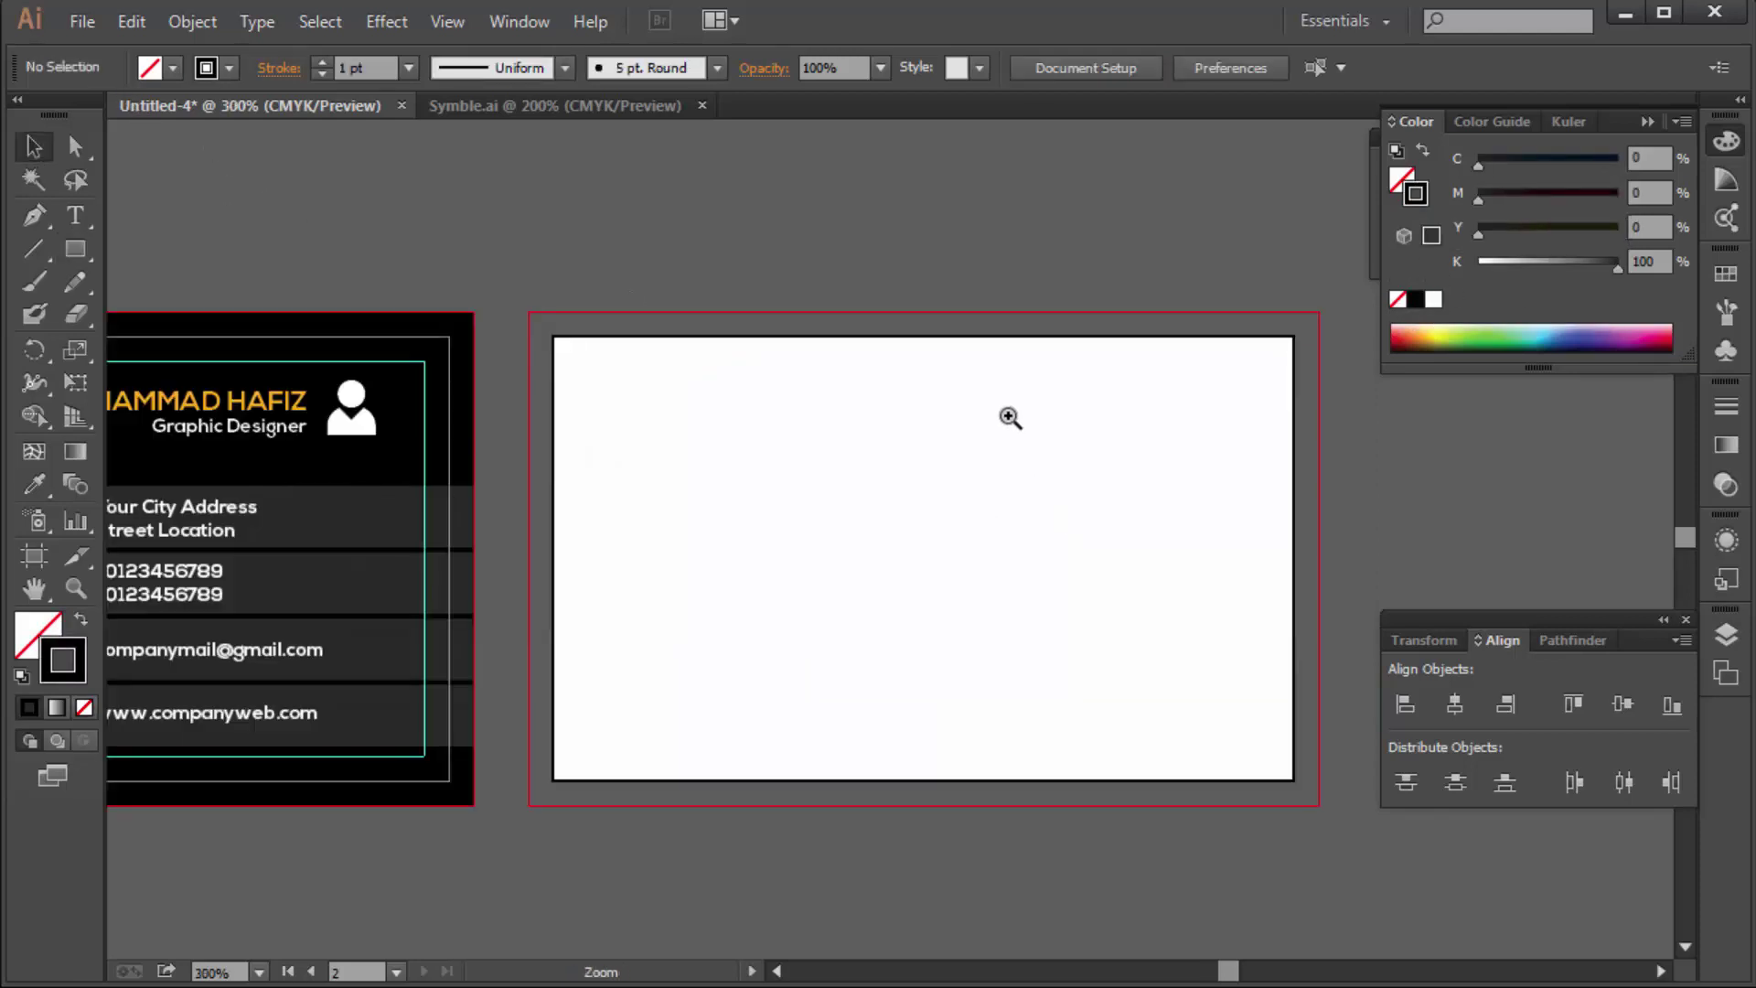
pyautogui.press('Tab')
pyautogui.click(1008, 412)
pyautogui.scroll(-3, 1154, 470)
pyautogui.moveTo(1212, 603); pyautogui.dragTo(1231, 613)
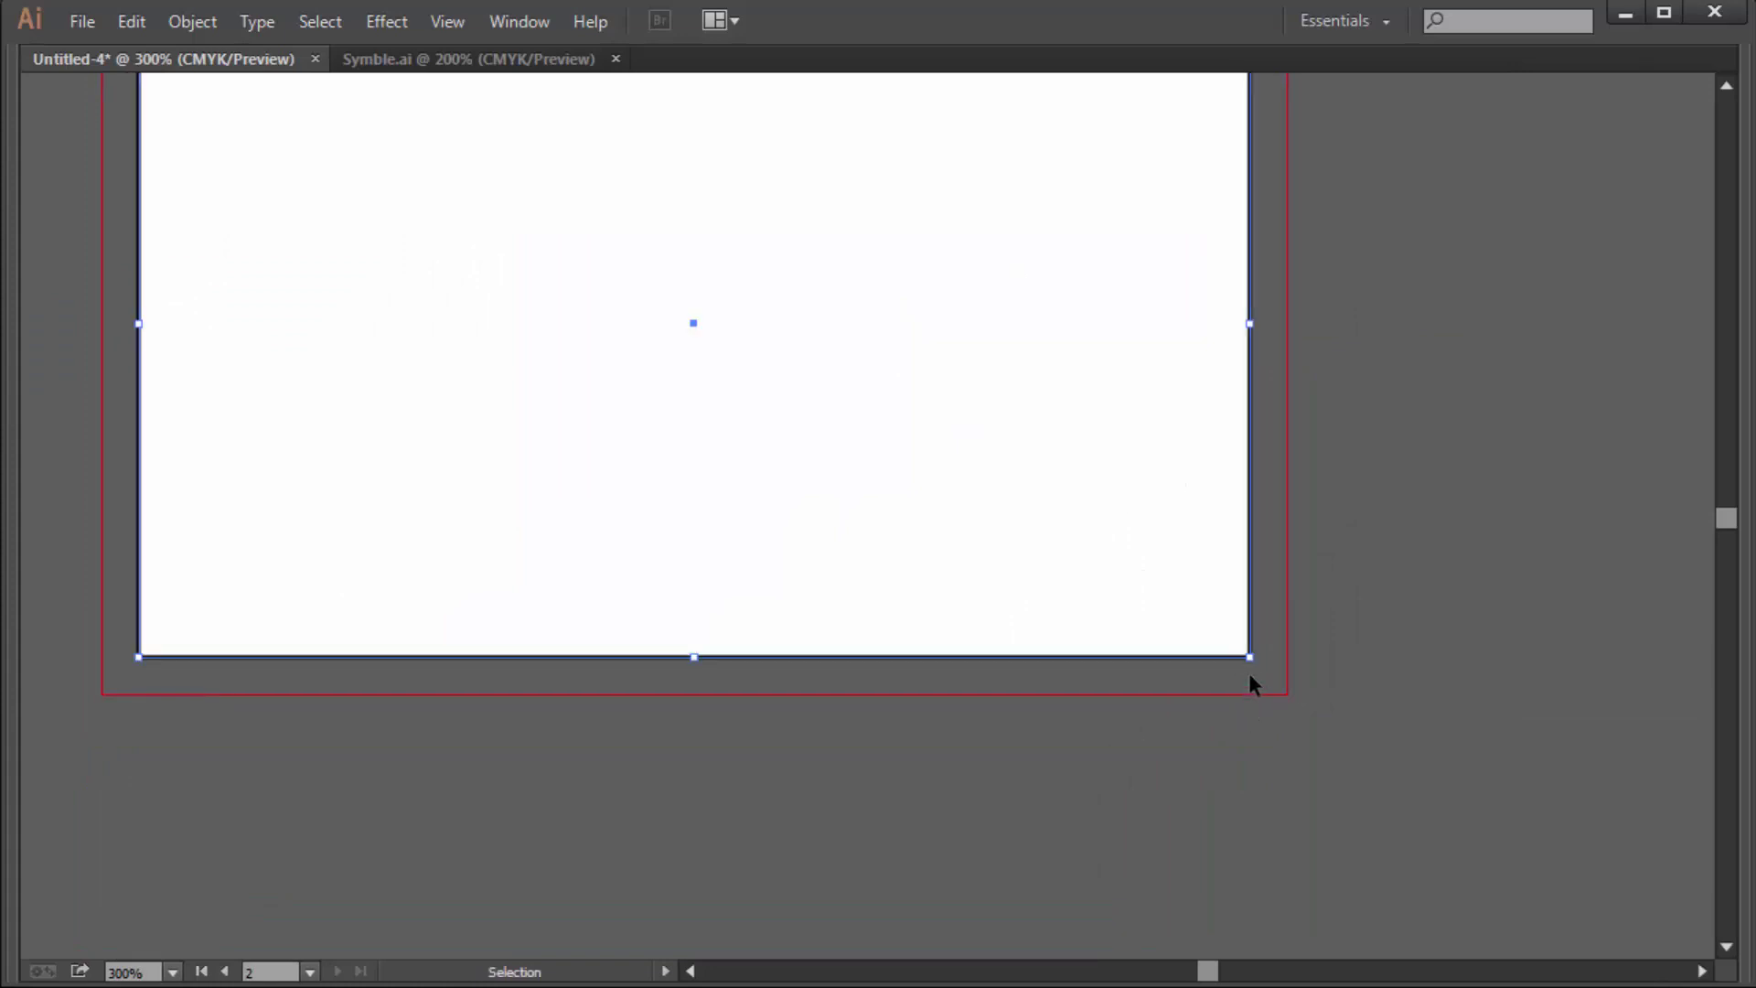
pyautogui.hotkey('ctrl', '-')
pyautogui.hotkey('ctrl', '-')
pyautogui.moveTo(1039, 482); pyautogui.dragTo(1350, 548)
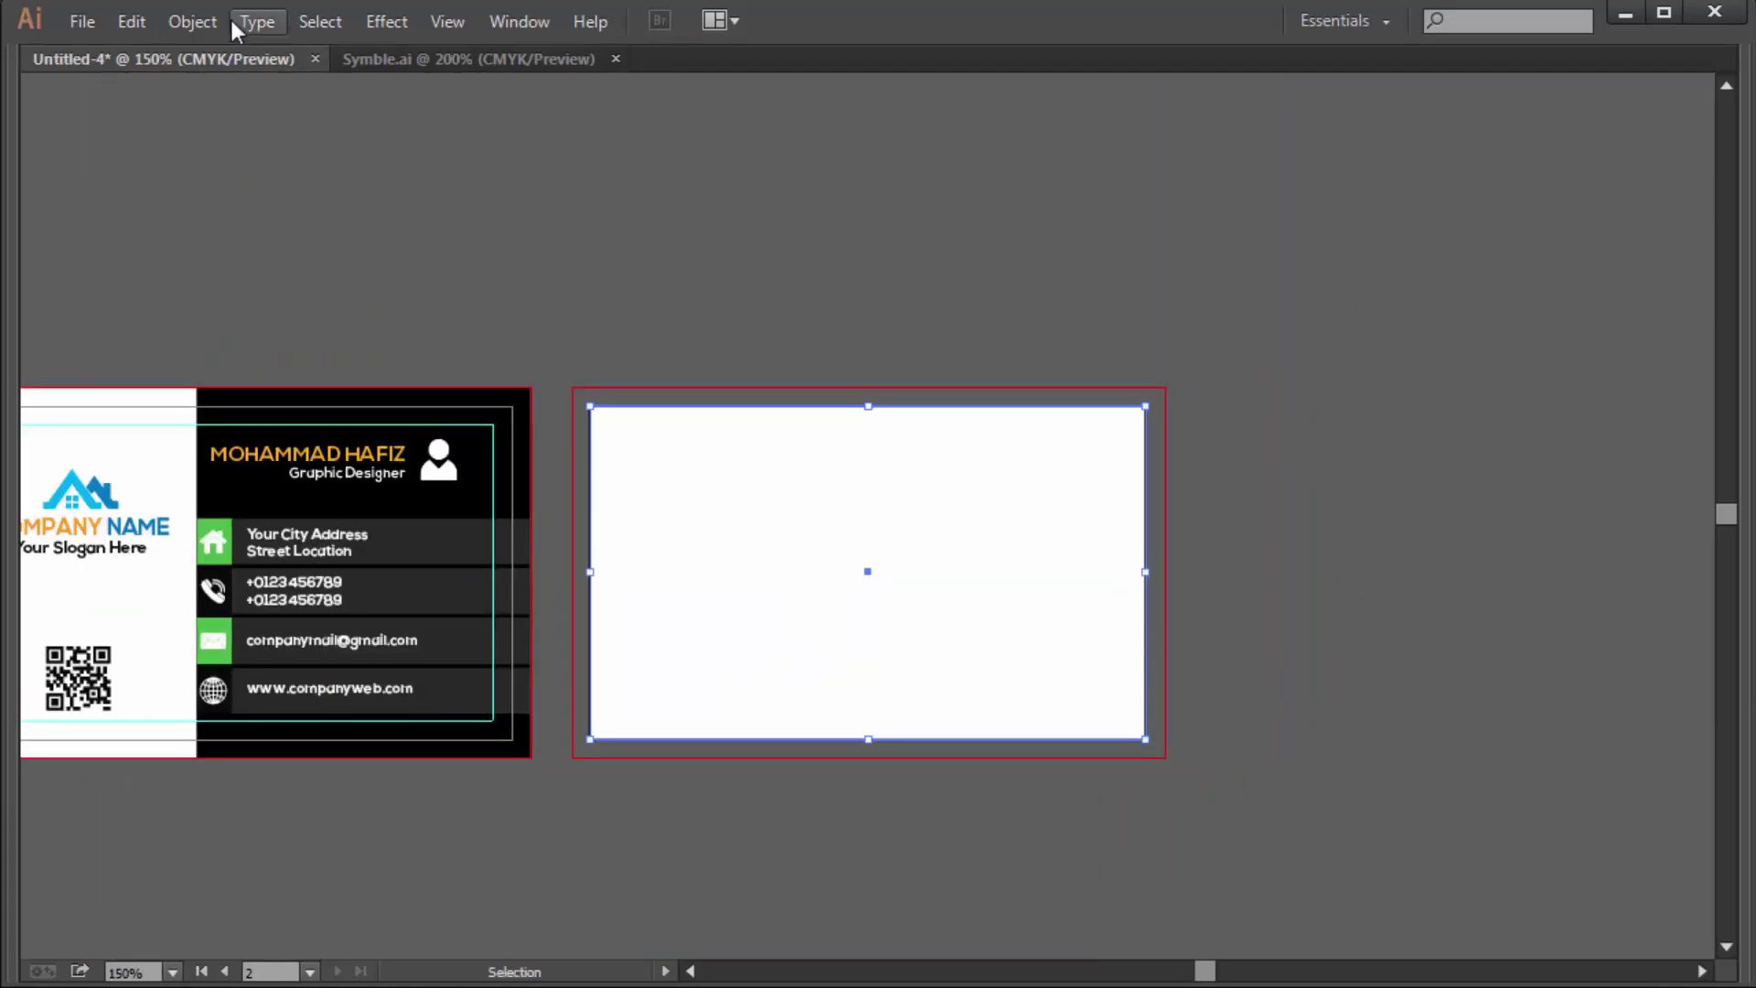
# Create an inset offset-path copy of the back rectangle and extend its corners to the bleed
pyautogui.click(183, 26)
pyautogui.moveTo(223, 579)
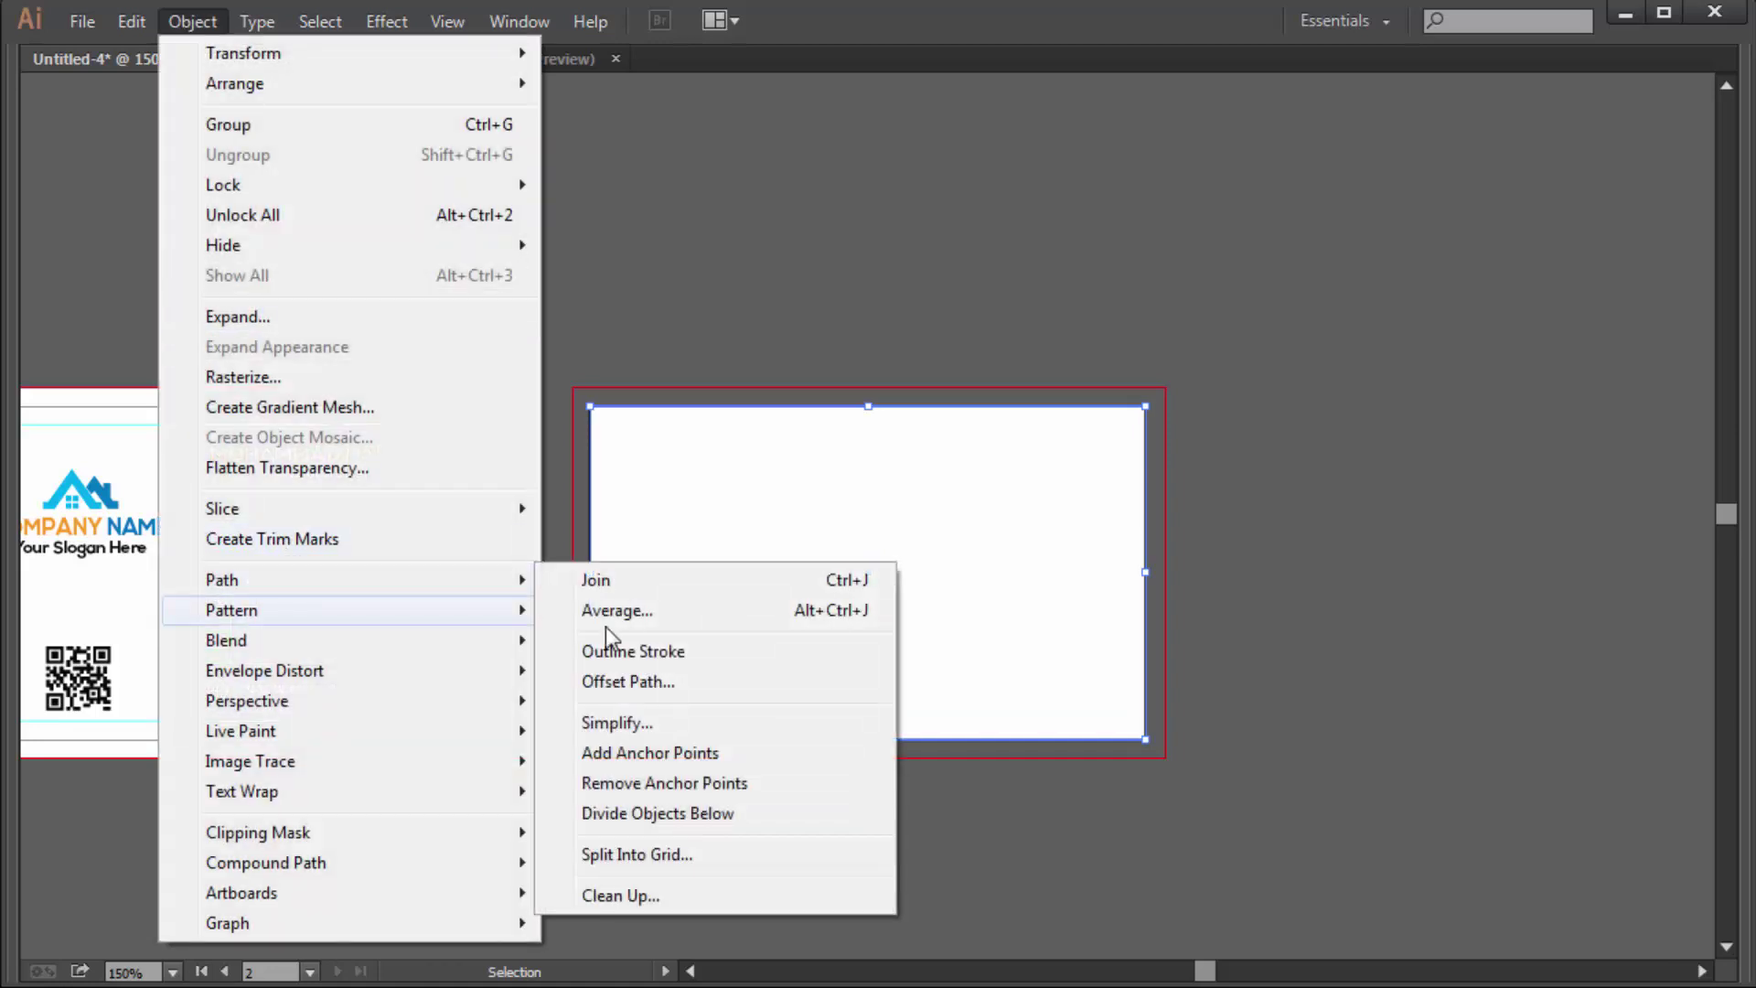
pyautogui.click(640, 684)
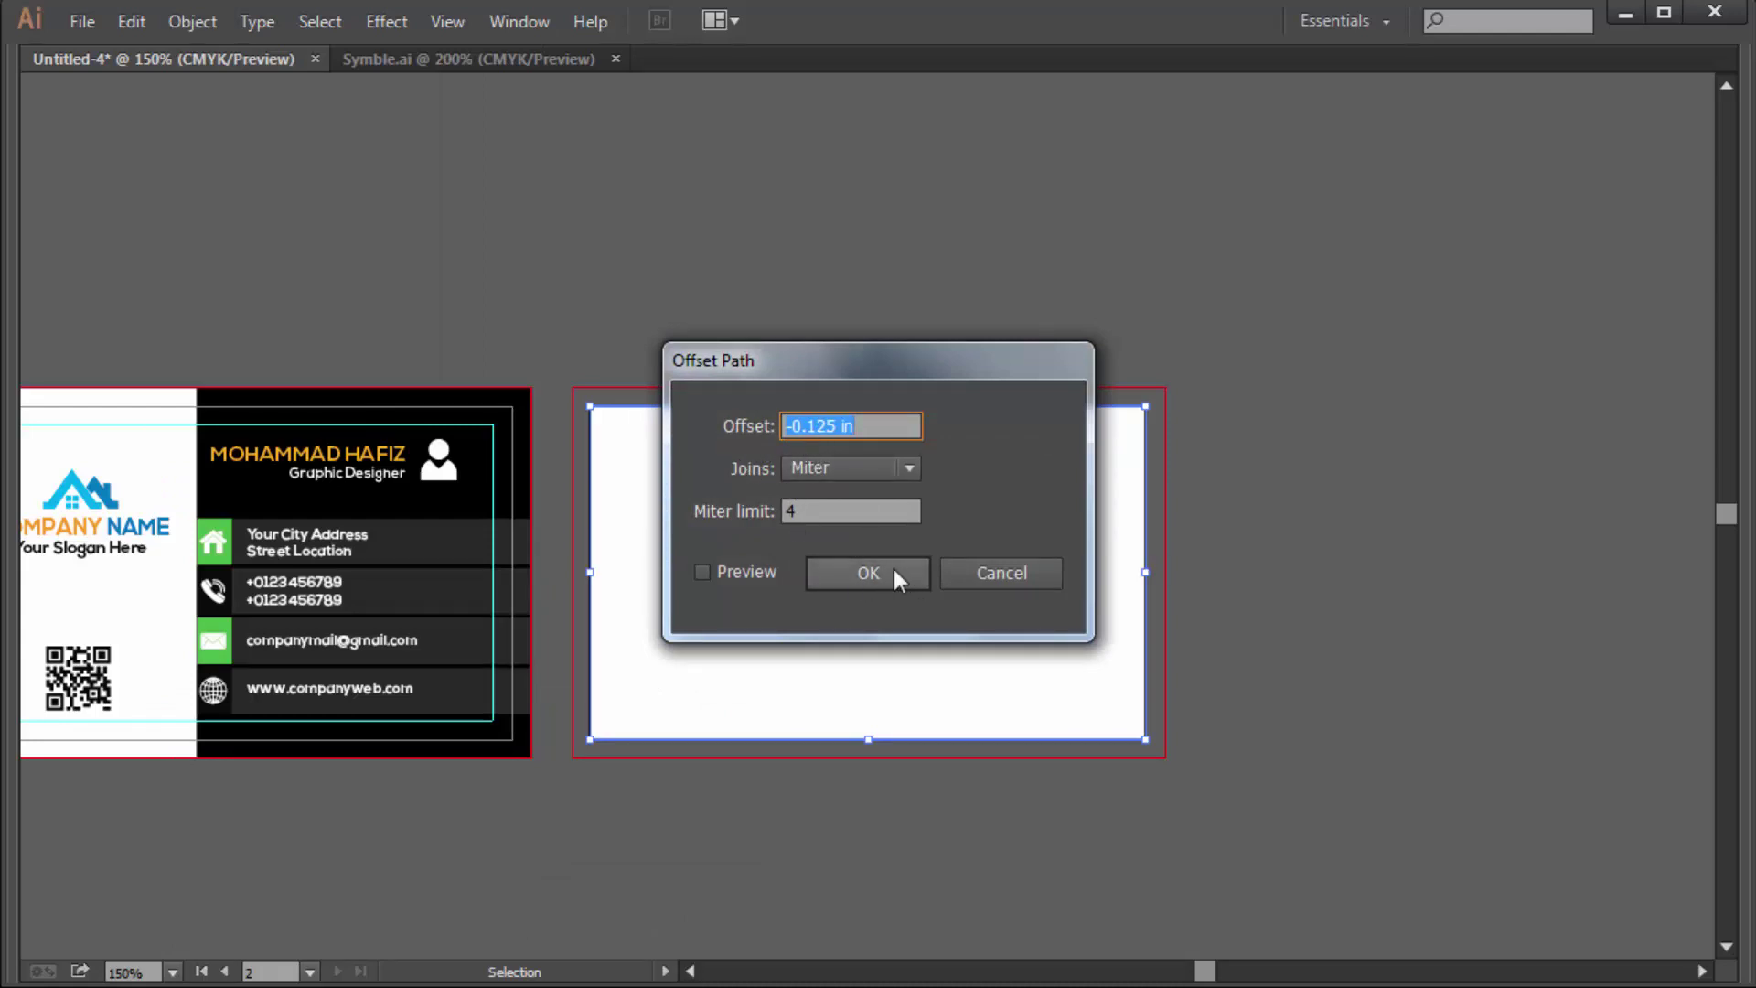
pyautogui.click(868, 573)
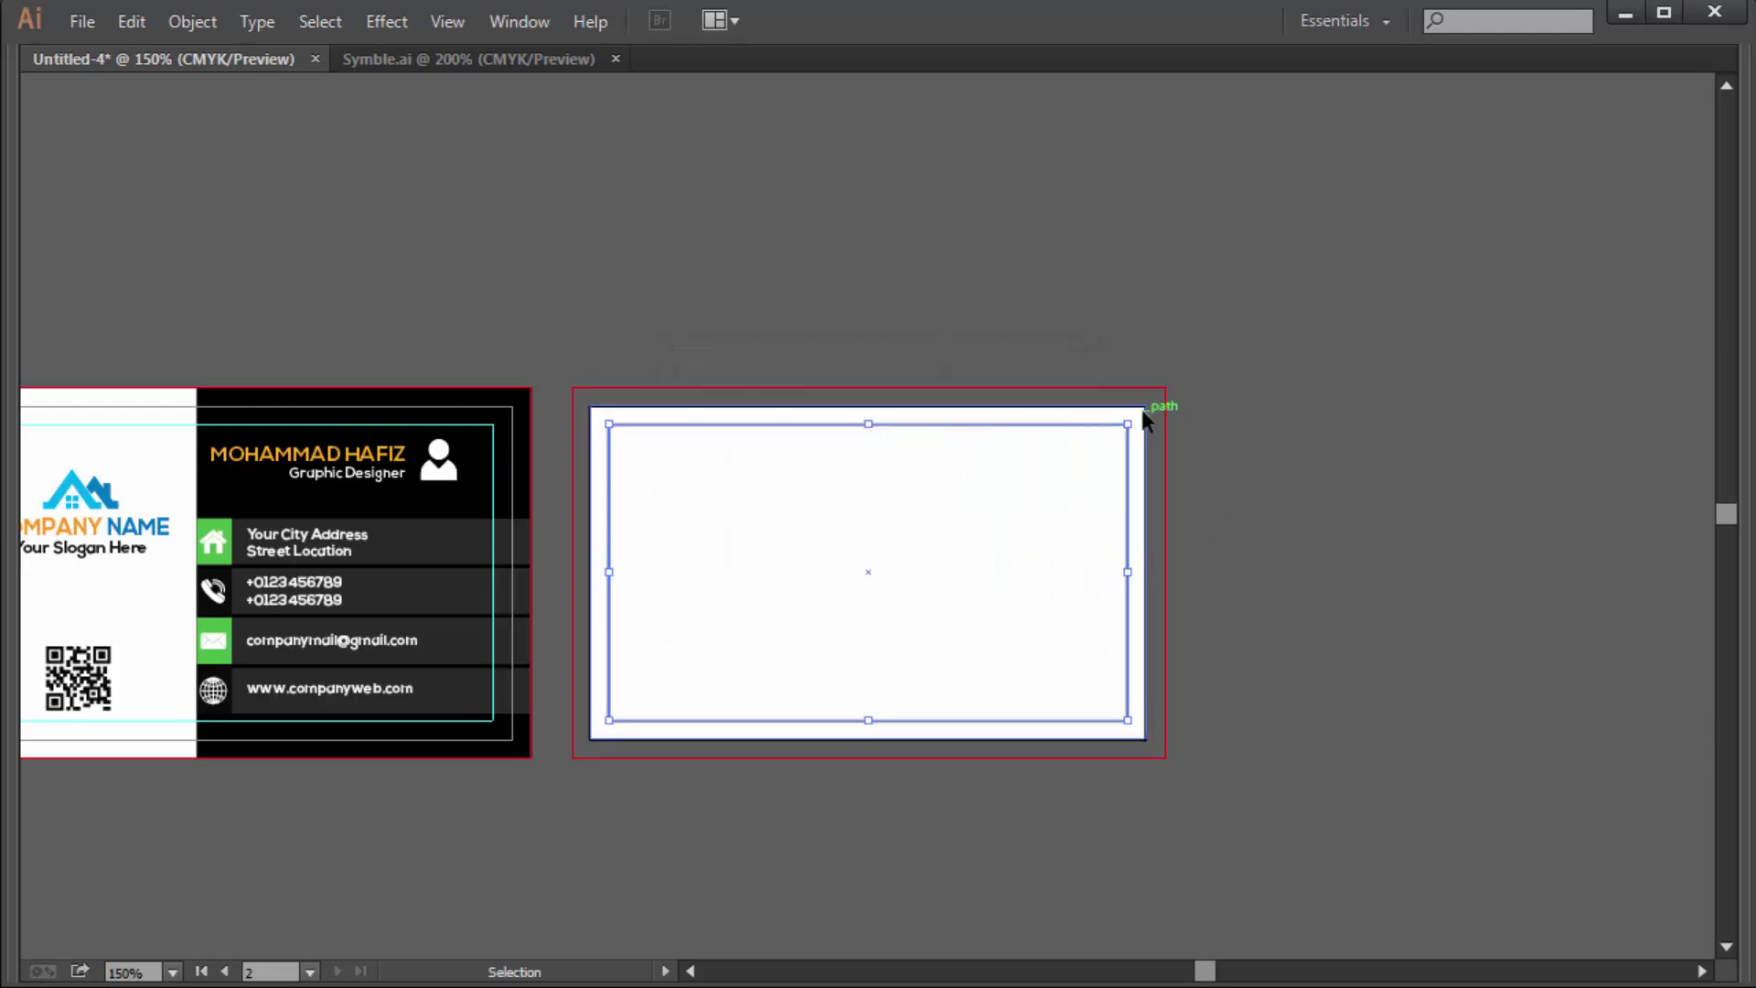
pyautogui.keyDown('ctrl'); pyautogui.click(896, 467); pyautogui.keyUp('ctrl')
pyautogui.keyDown('ctrl'); pyautogui.click(1000, 451); pyautogui.keyUp('ctrl')
pyautogui.moveTo(361, 461); pyautogui.dragTo(324, 426)
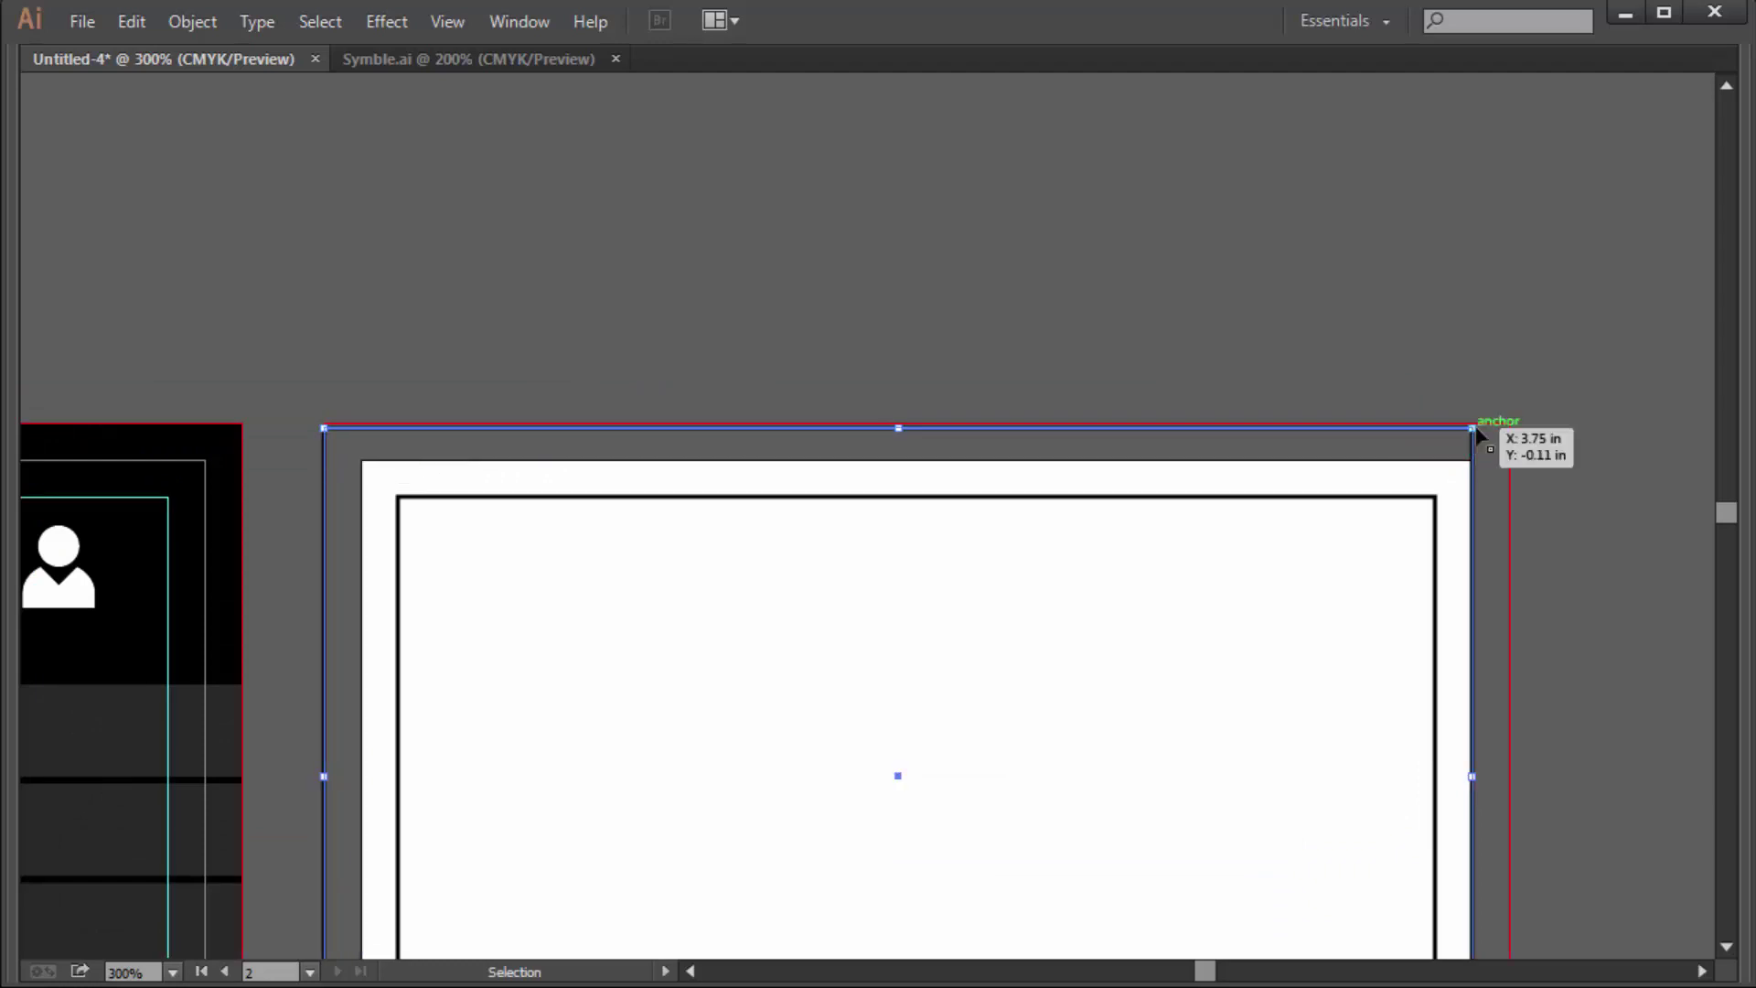
pyautogui.moveTo(1473, 428); pyautogui.dragTo(1509, 422)
pyautogui.press('space')
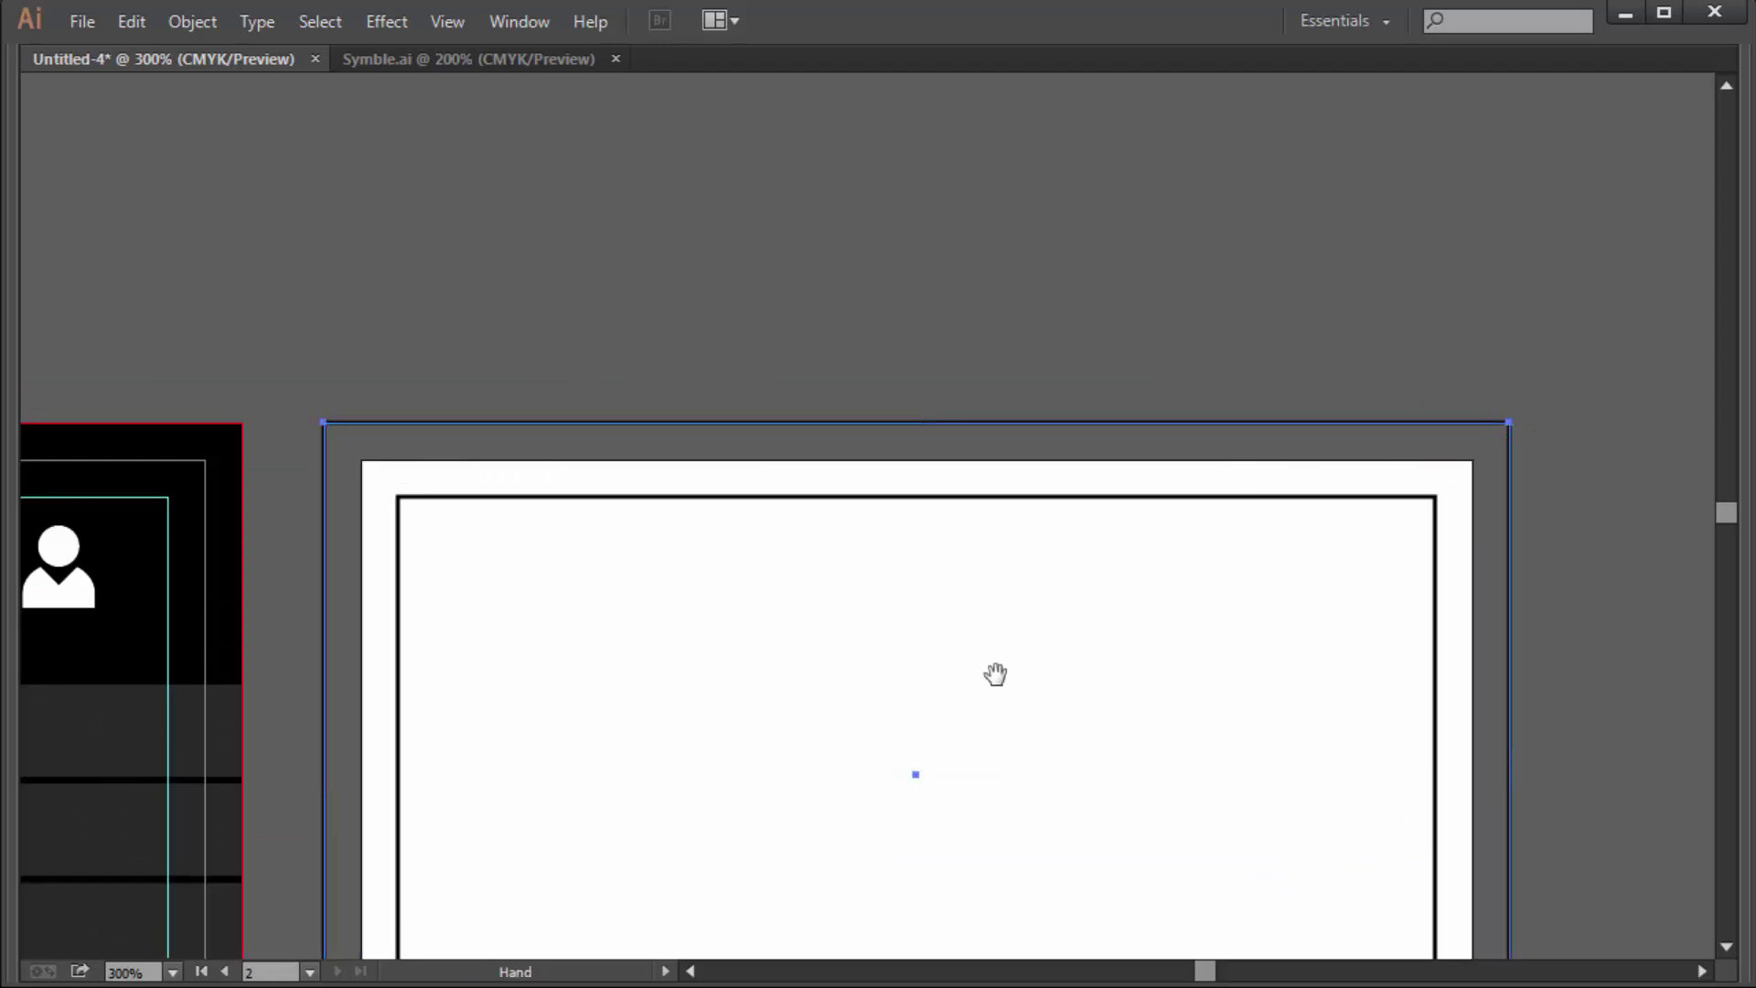
pyautogui.moveTo(995, 674); pyautogui.dragTo(1043, 264)
pyautogui.moveTo(1558, 720); pyautogui.dragTo(1558, 754)
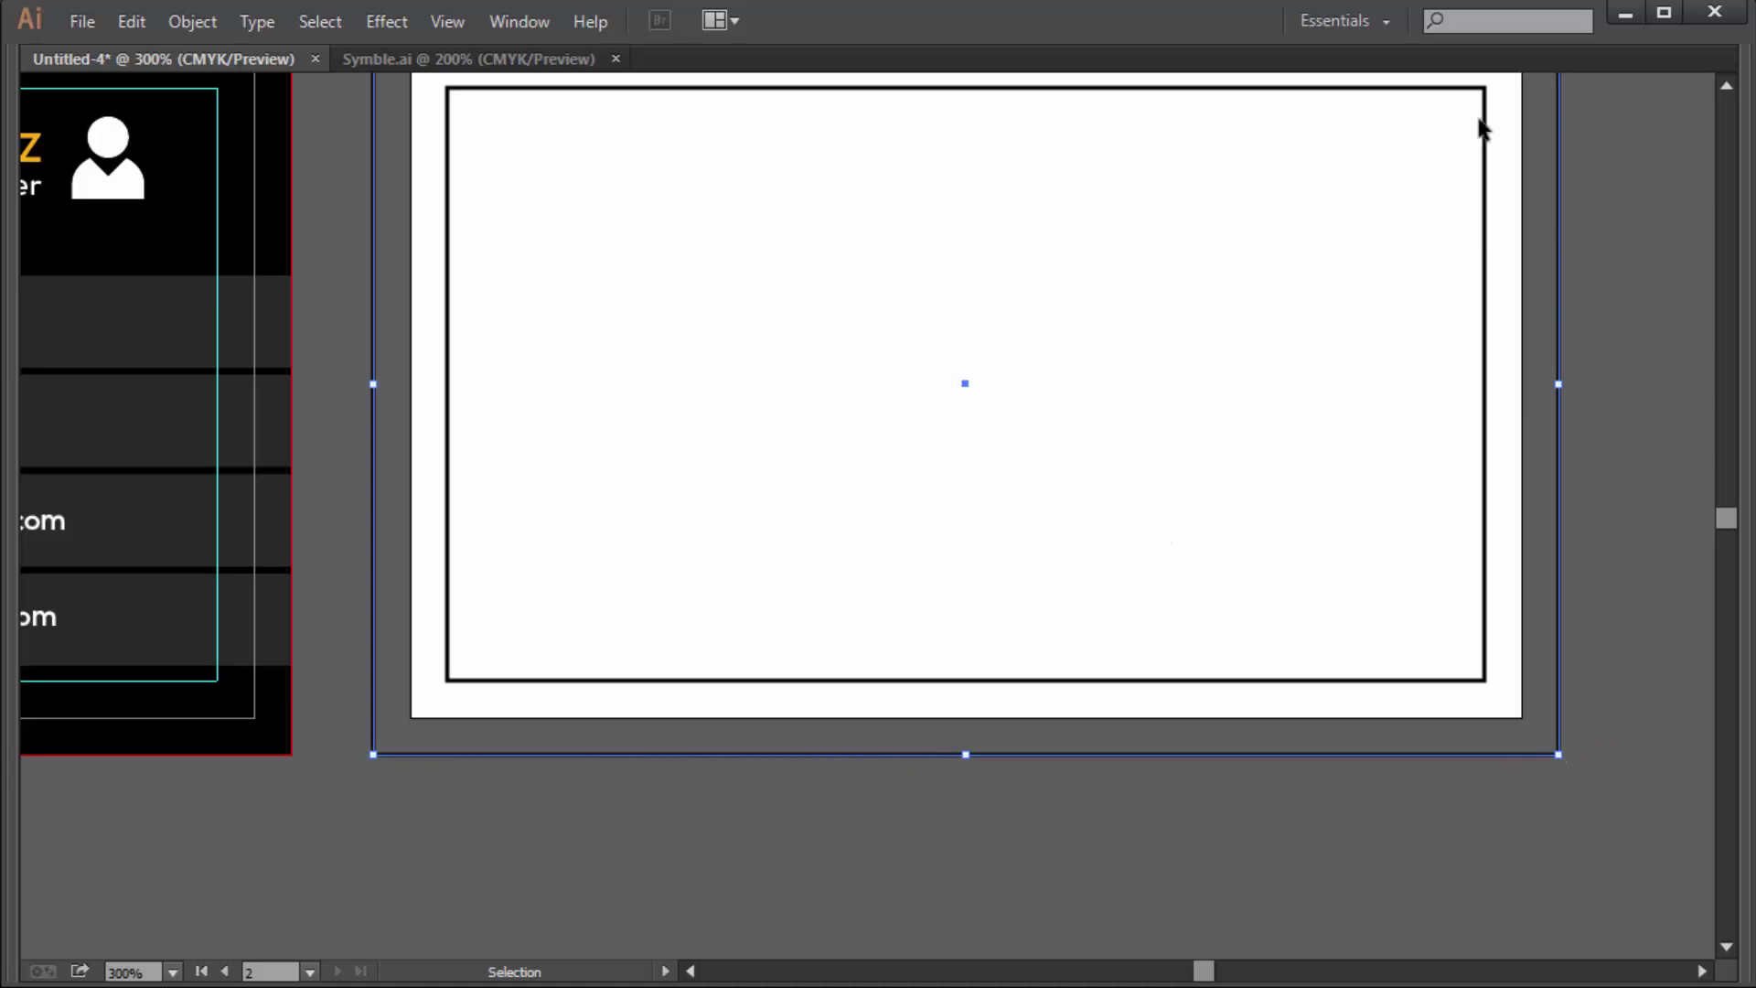
# Convert the inner safe-area rectangle on the back card into guides with Make Guides
pyautogui.click(1482, 89)
pyautogui.press('Tab')
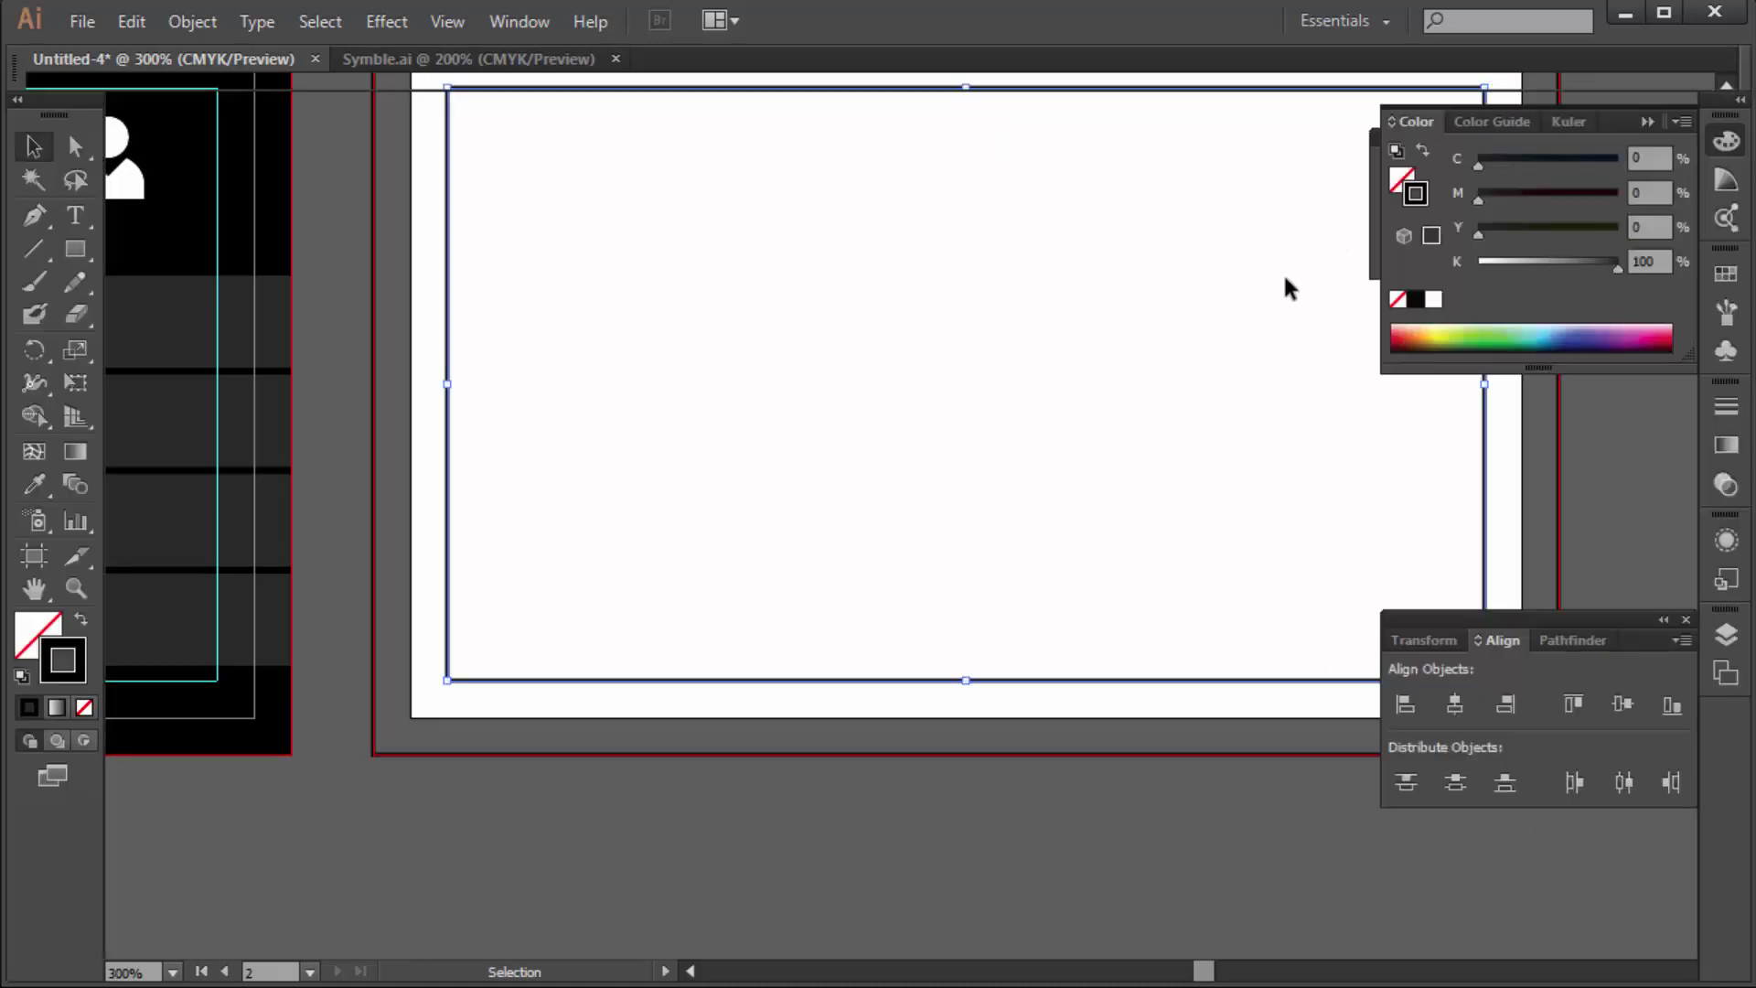
pyautogui.hotkey('ctrl', '-')
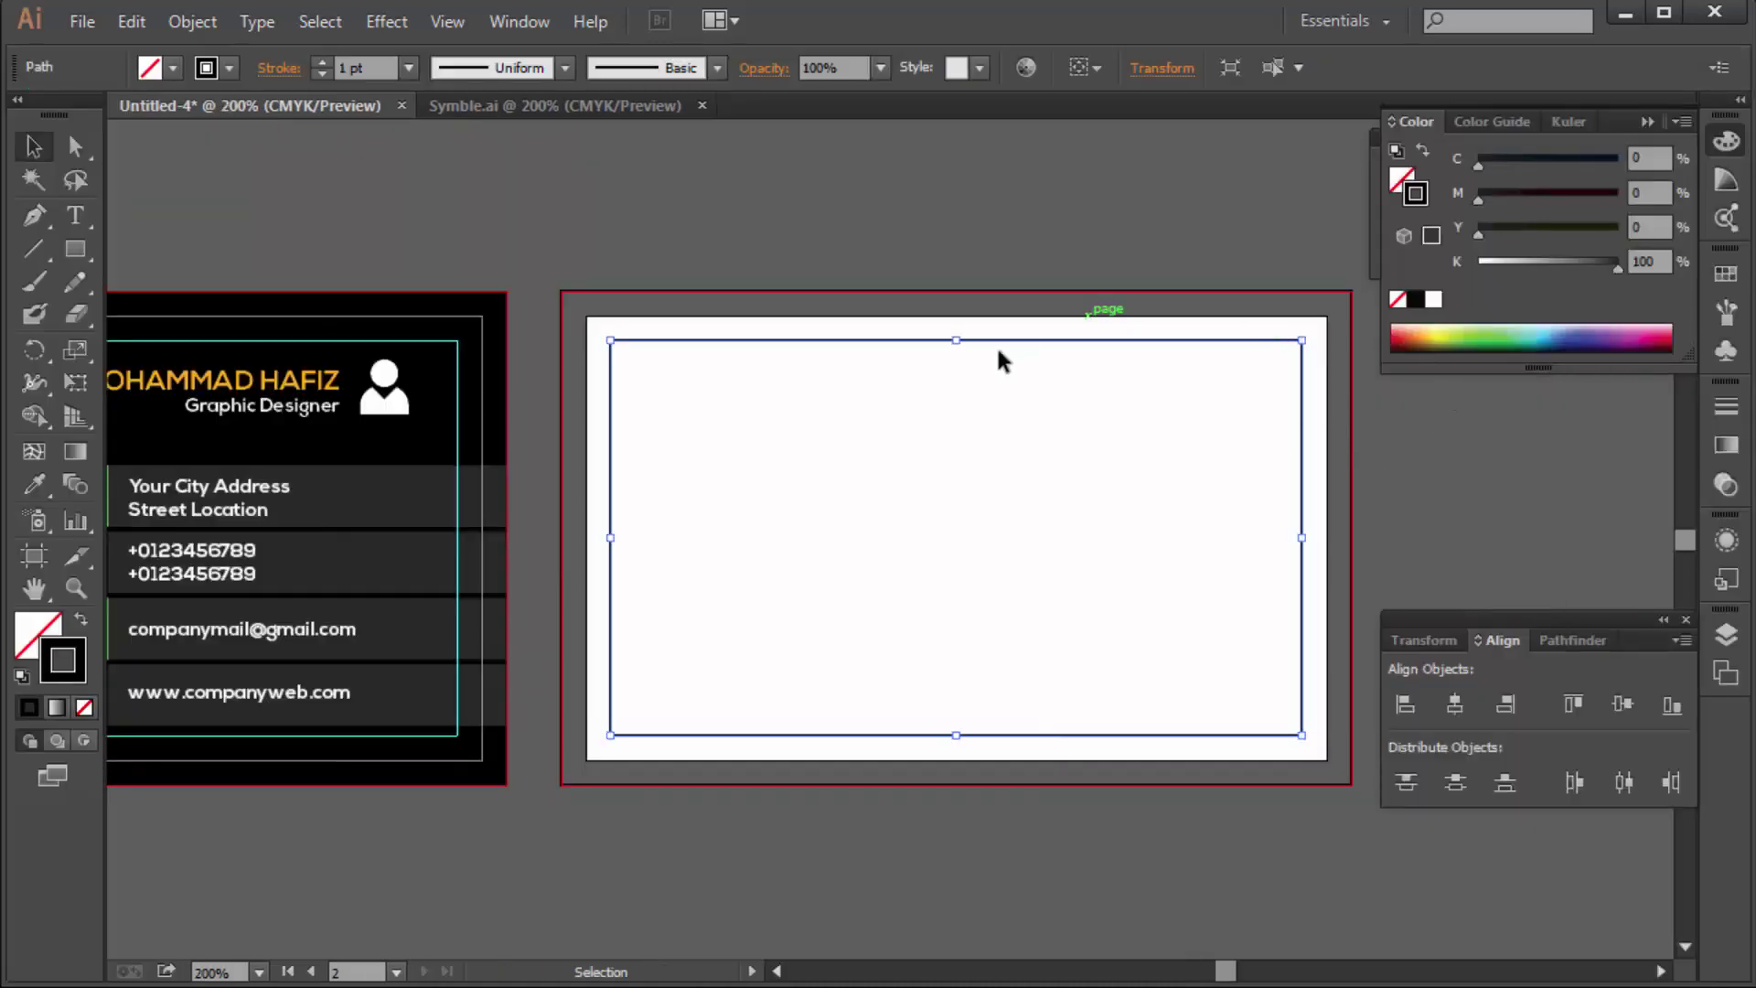
pyautogui.rightClick(995, 341)
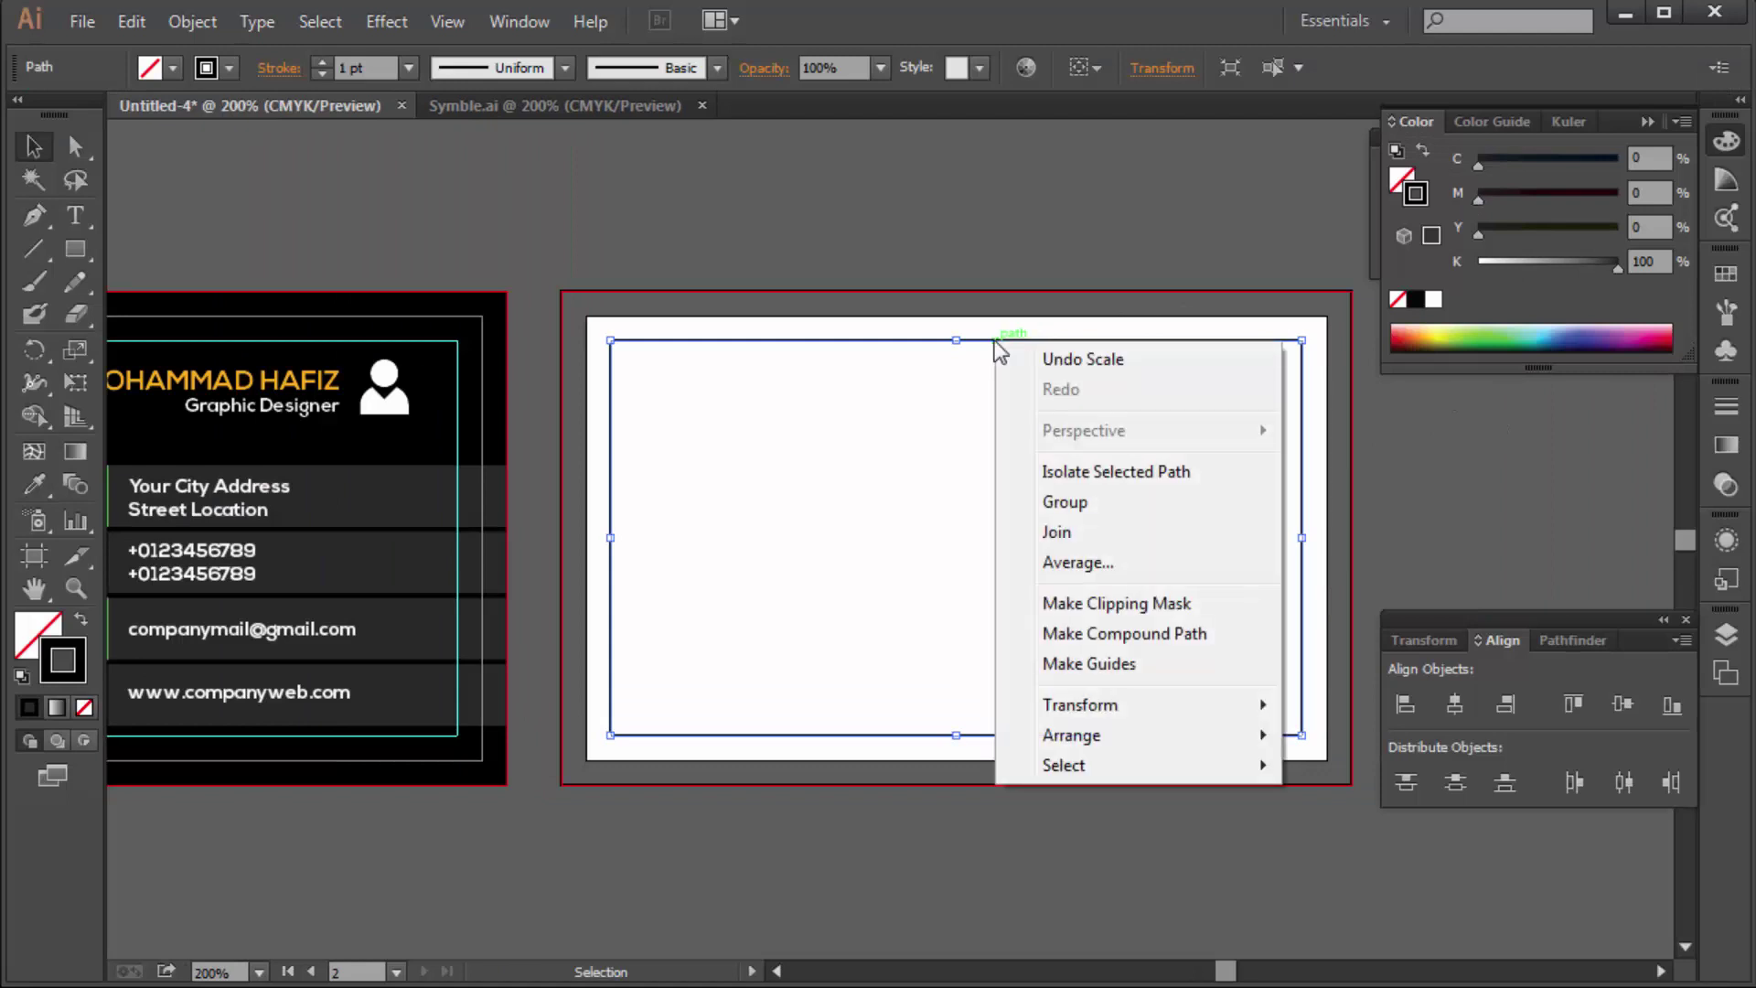
pyautogui.click(1118, 662)
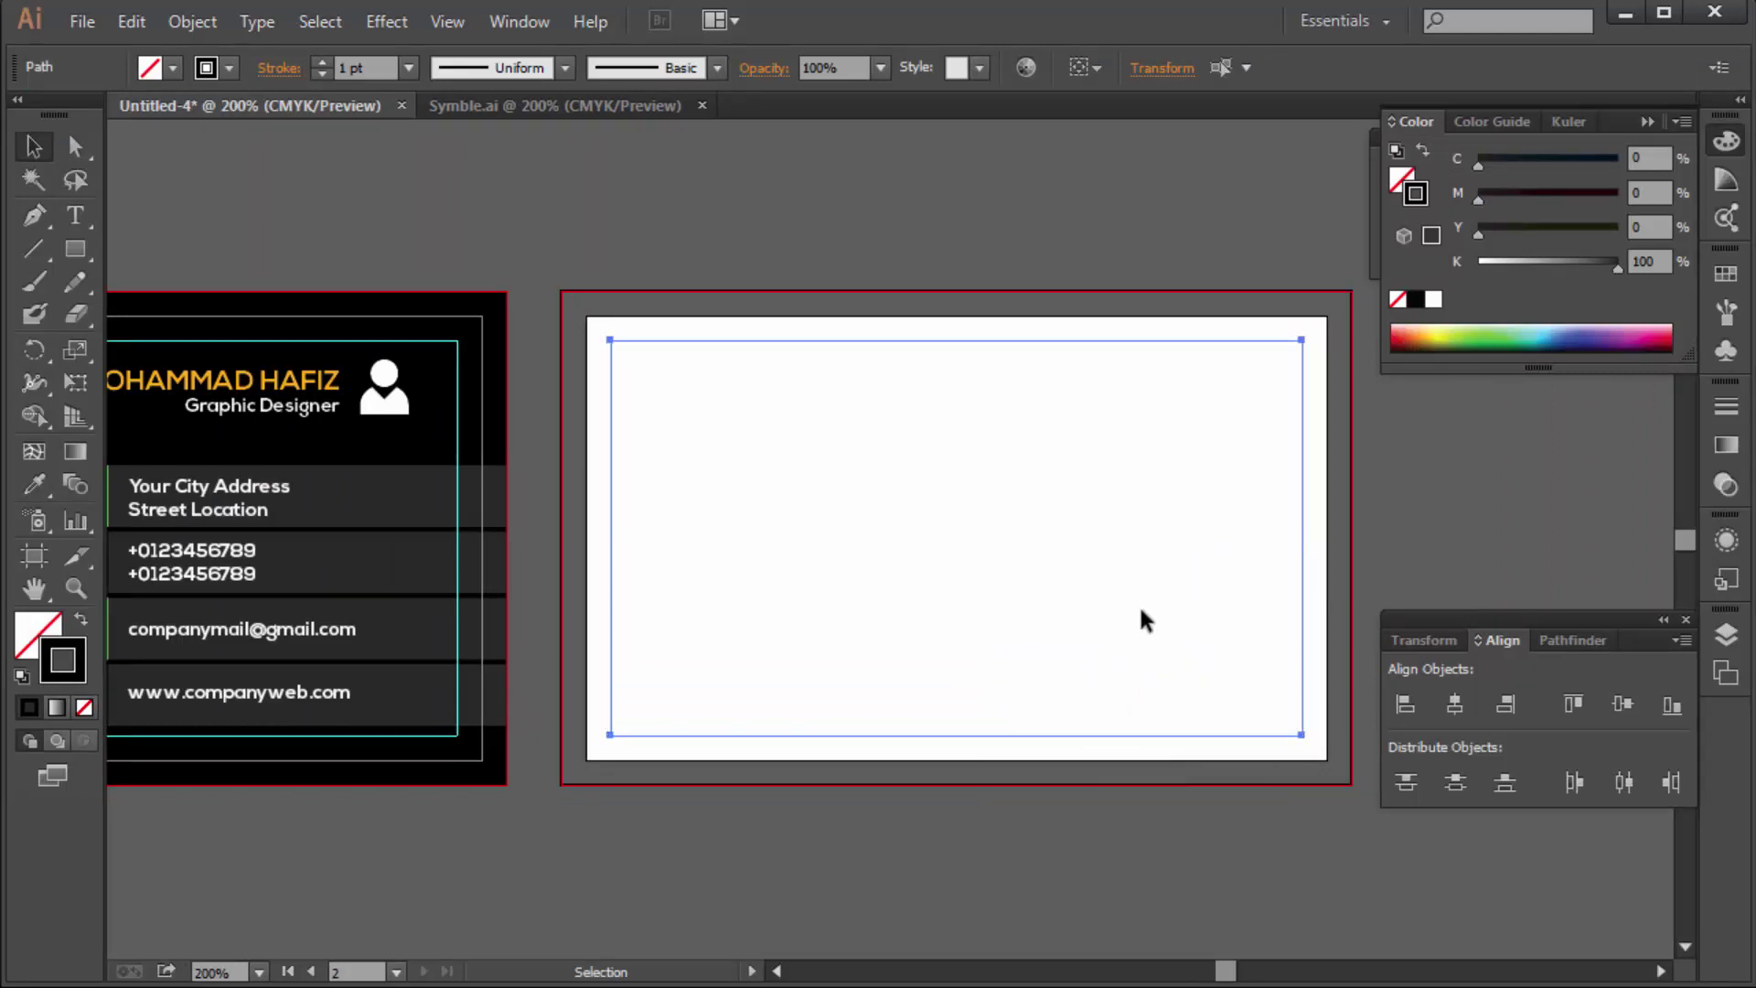
pyautogui.rightClick(897, 200)
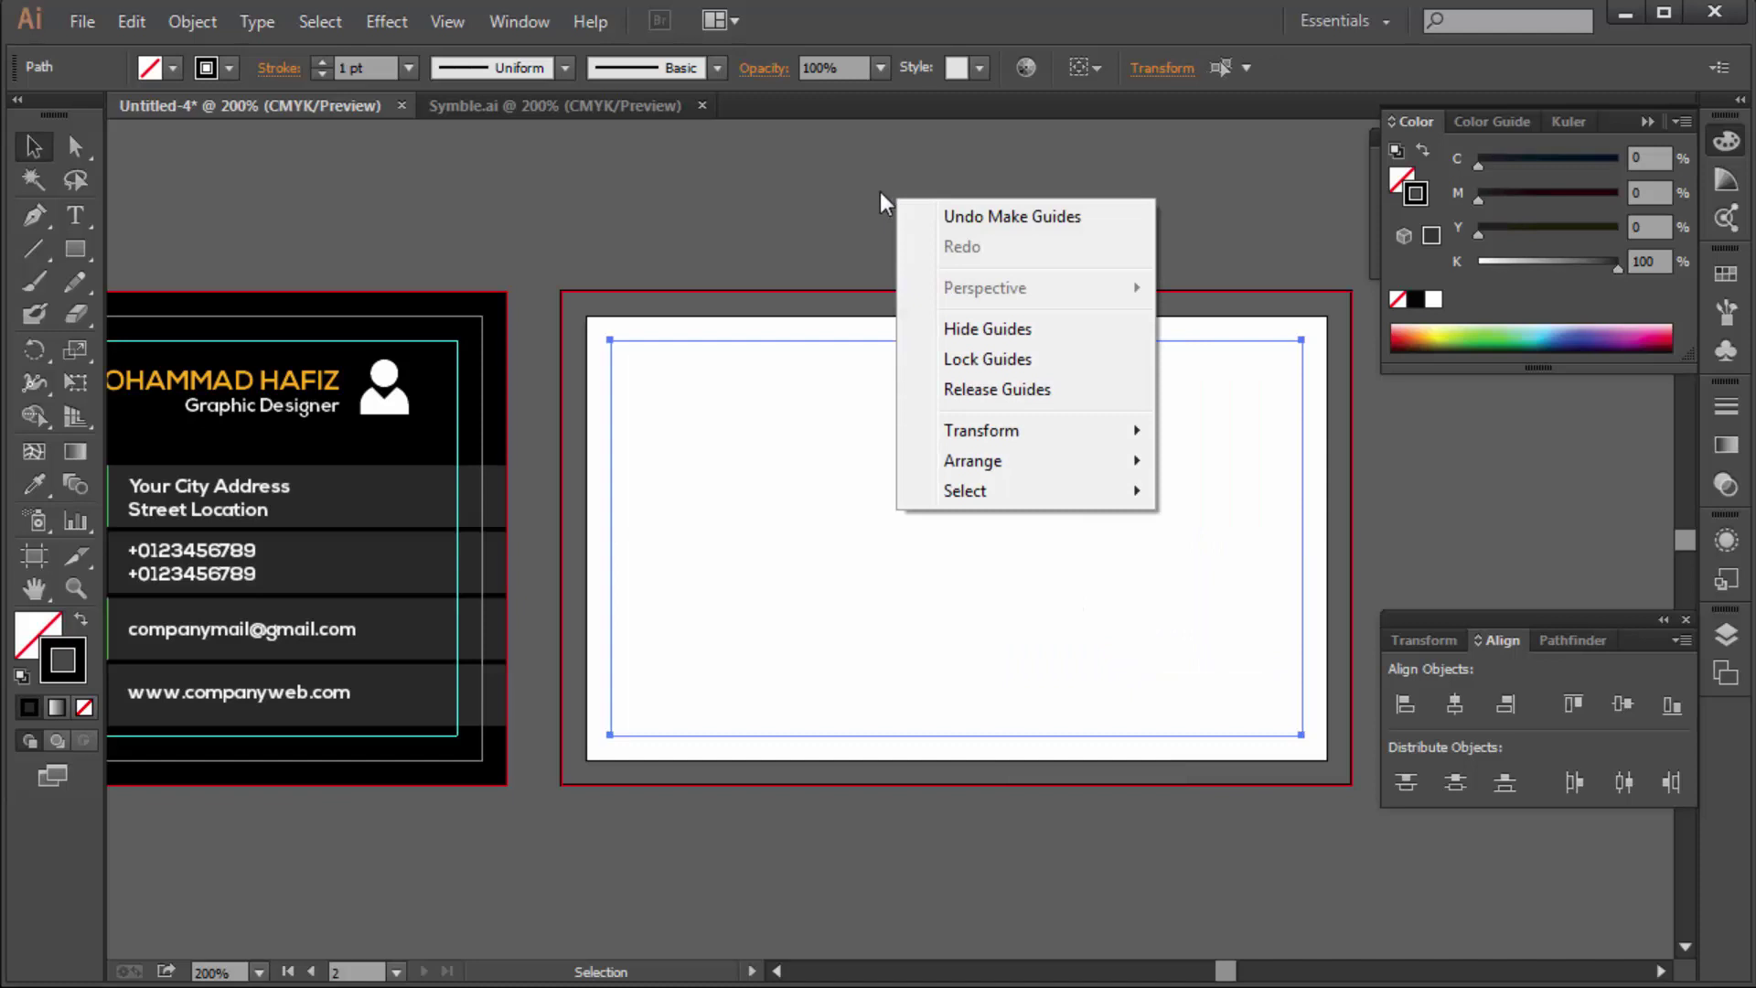
pyautogui.click(880, 190)
pyautogui.press('ctrl')
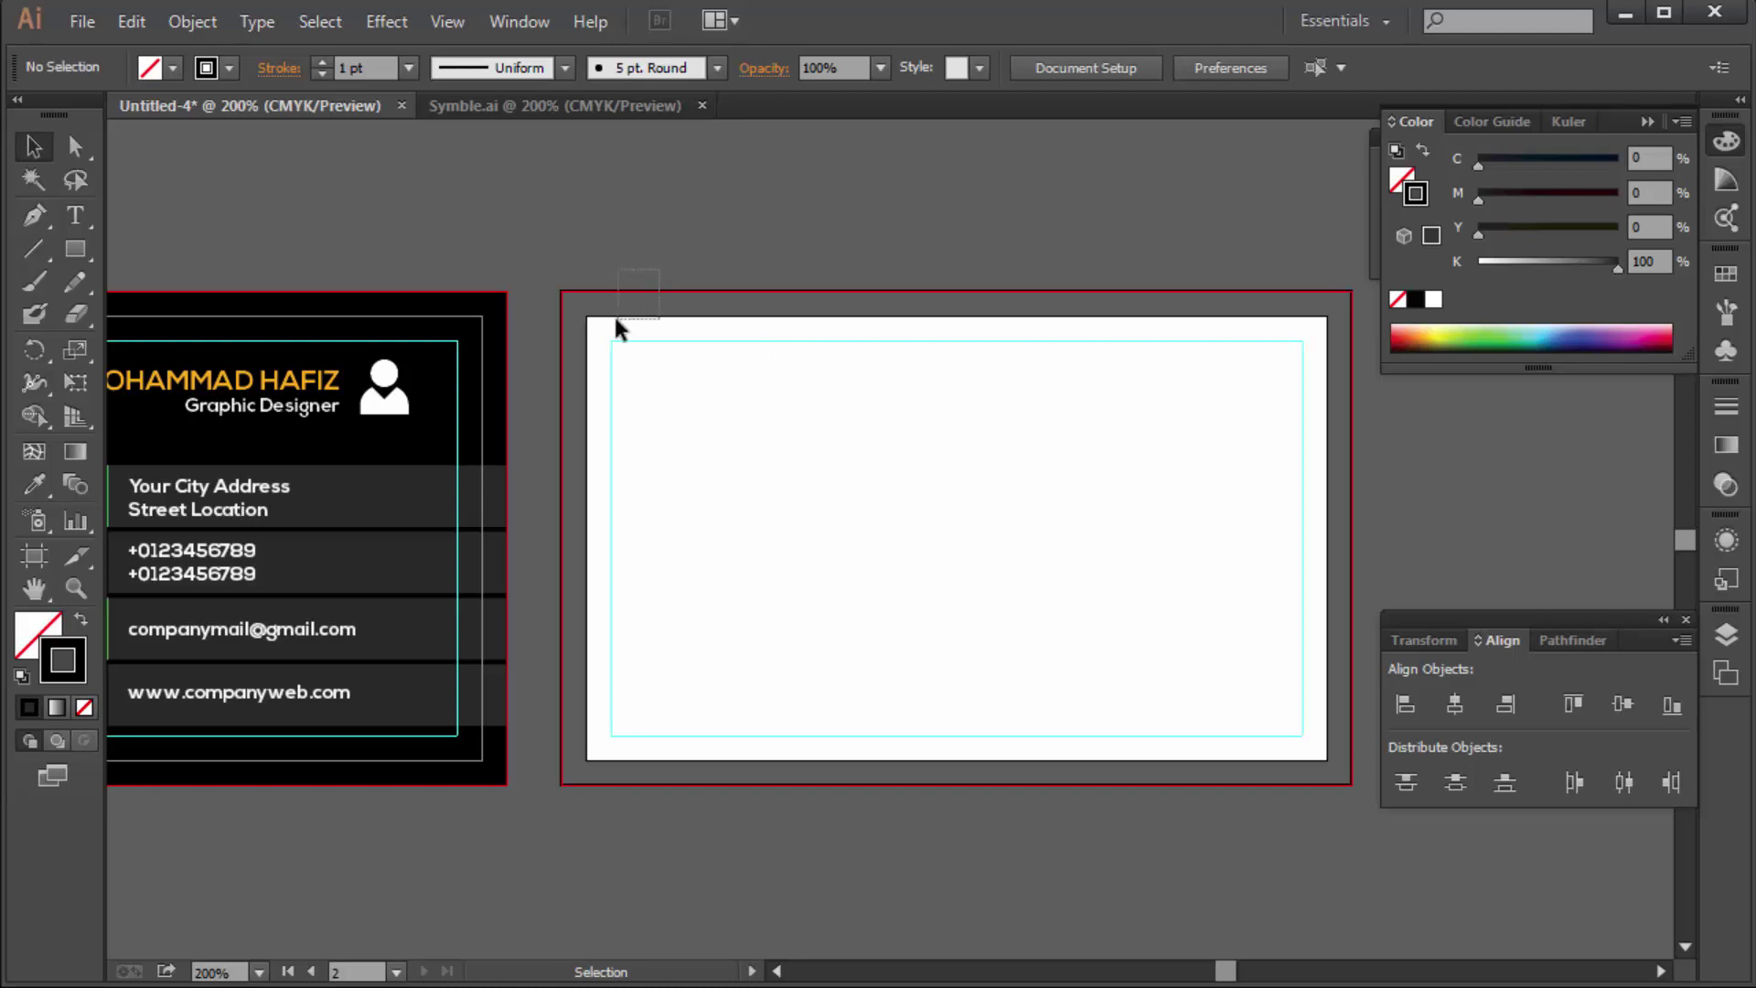
# Give the bleed-sized back rectangle a black swatch fill and no stroke
pyautogui.moveTo(617, 320); pyautogui.dragTo(637, 339)
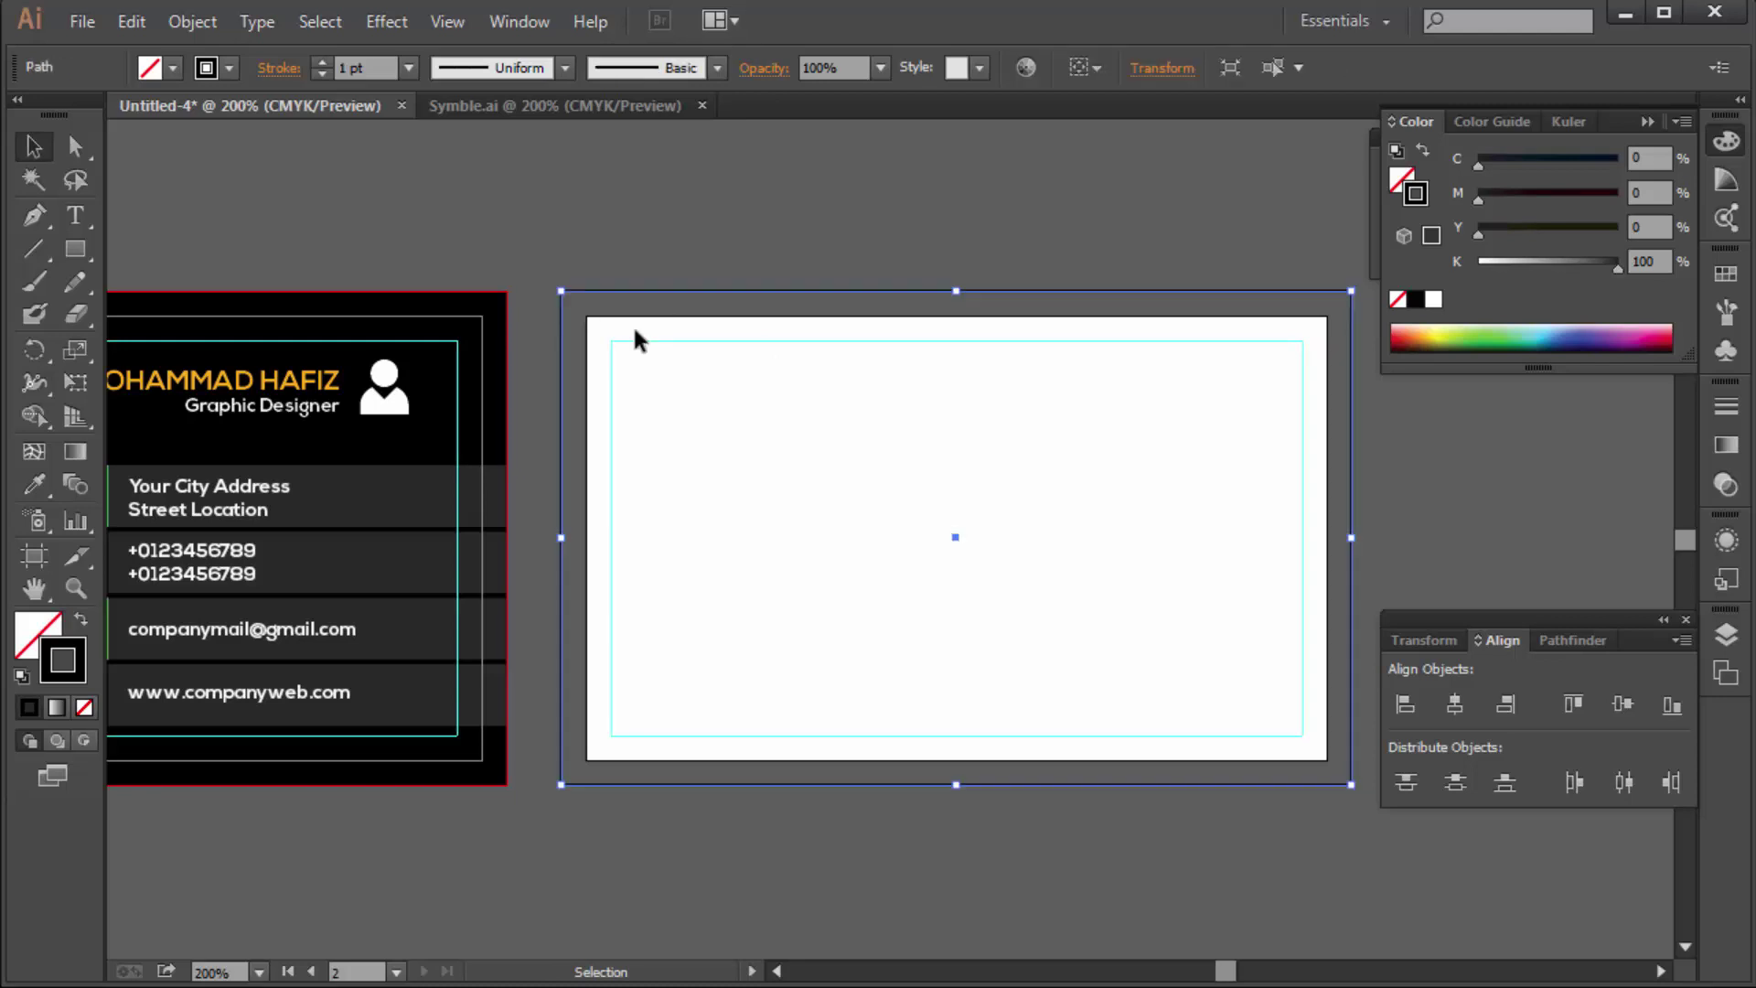
pyautogui.click(1402, 305)
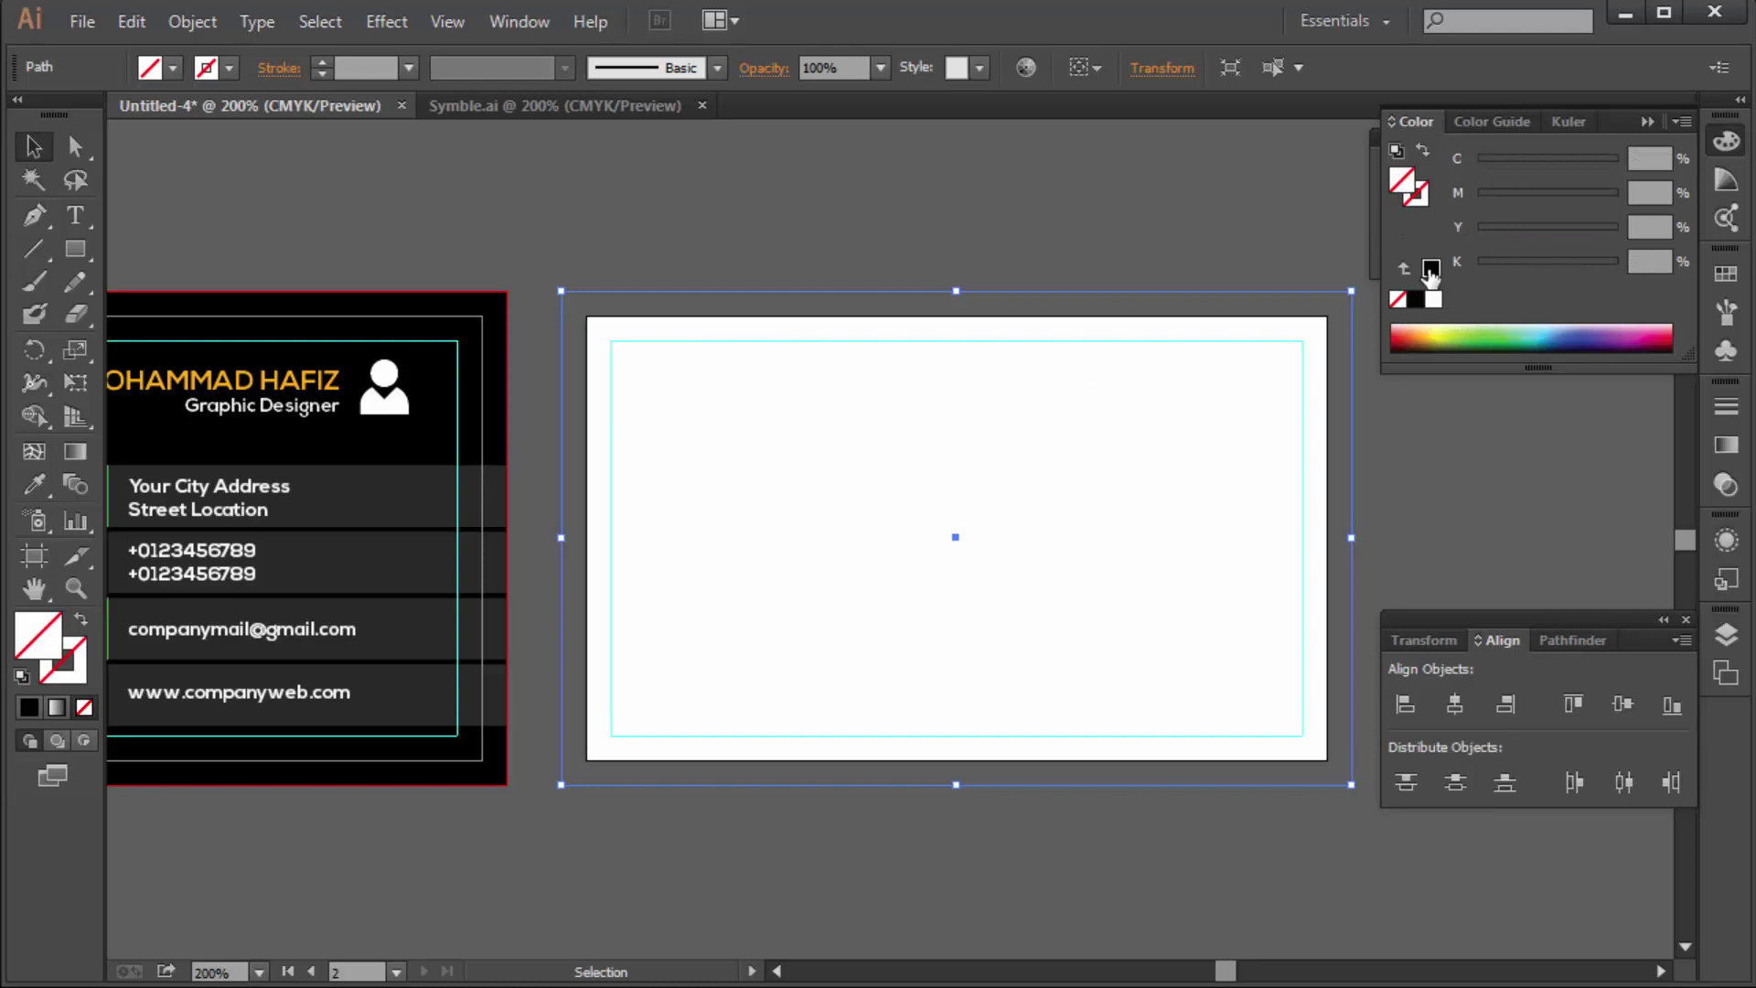
pyautogui.click(1431, 269)
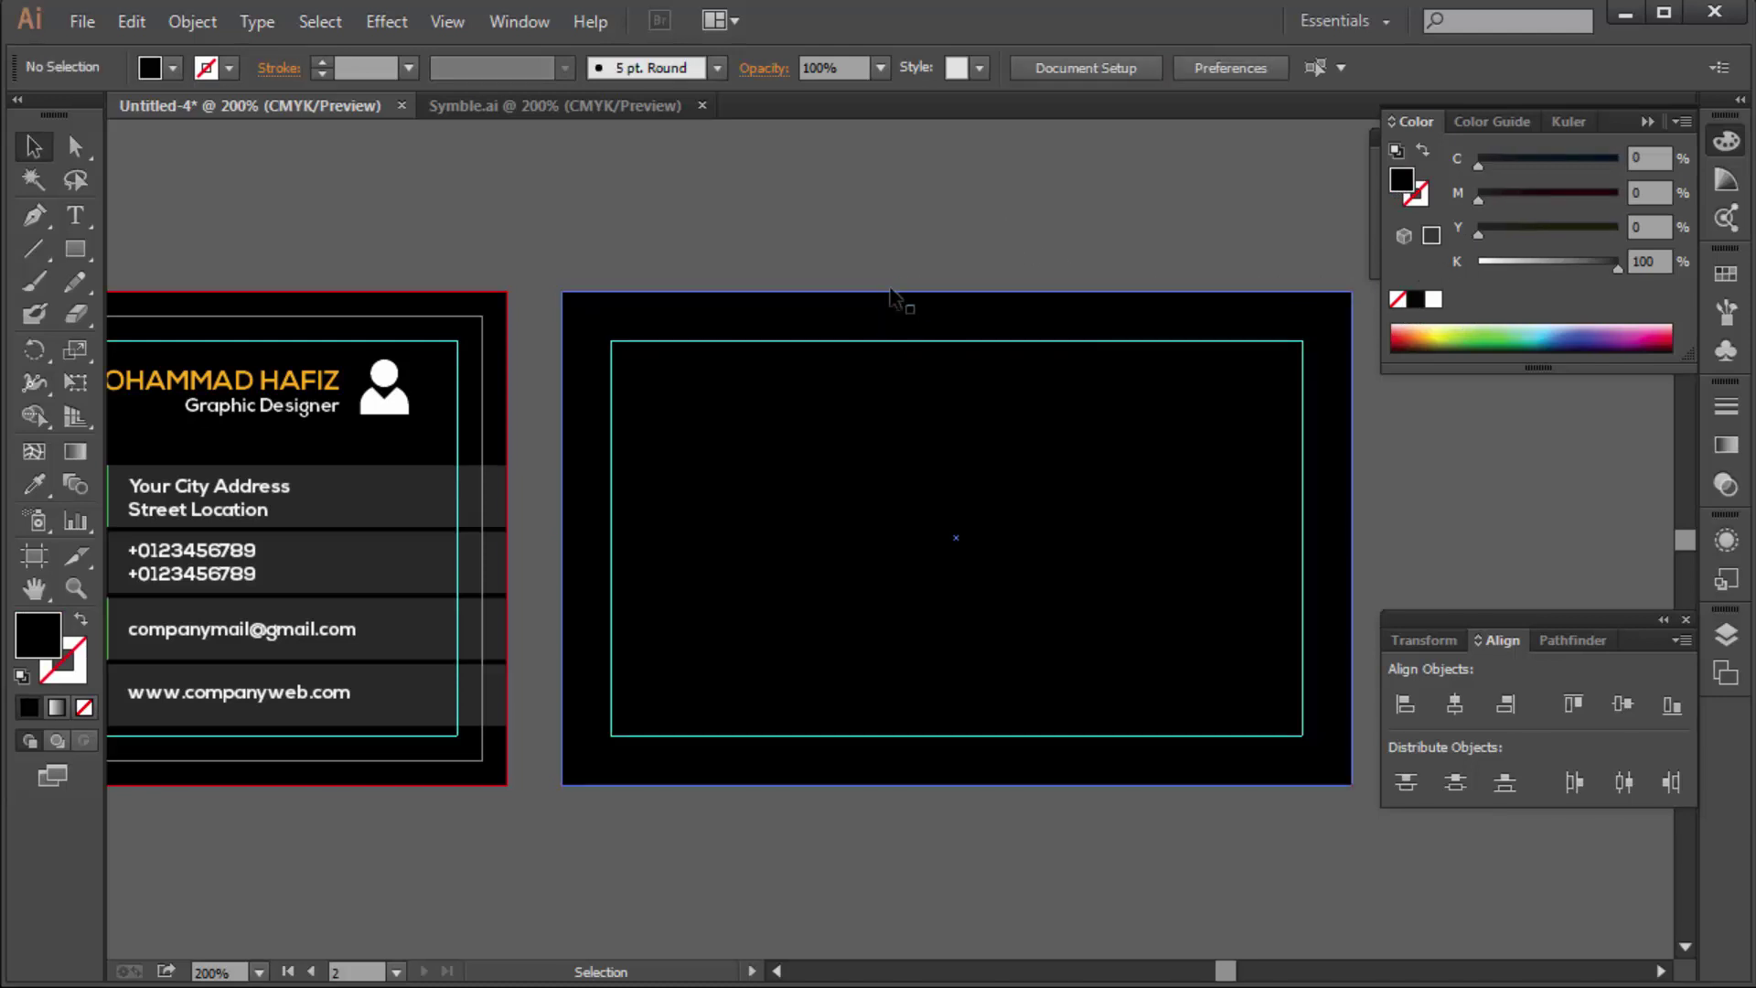
pyautogui.press('Tab')
pyautogui.press('space')
pyautogui.hscroll(-5, 1121, 366)
pyautogui.scroll(-1, 1034, 384)
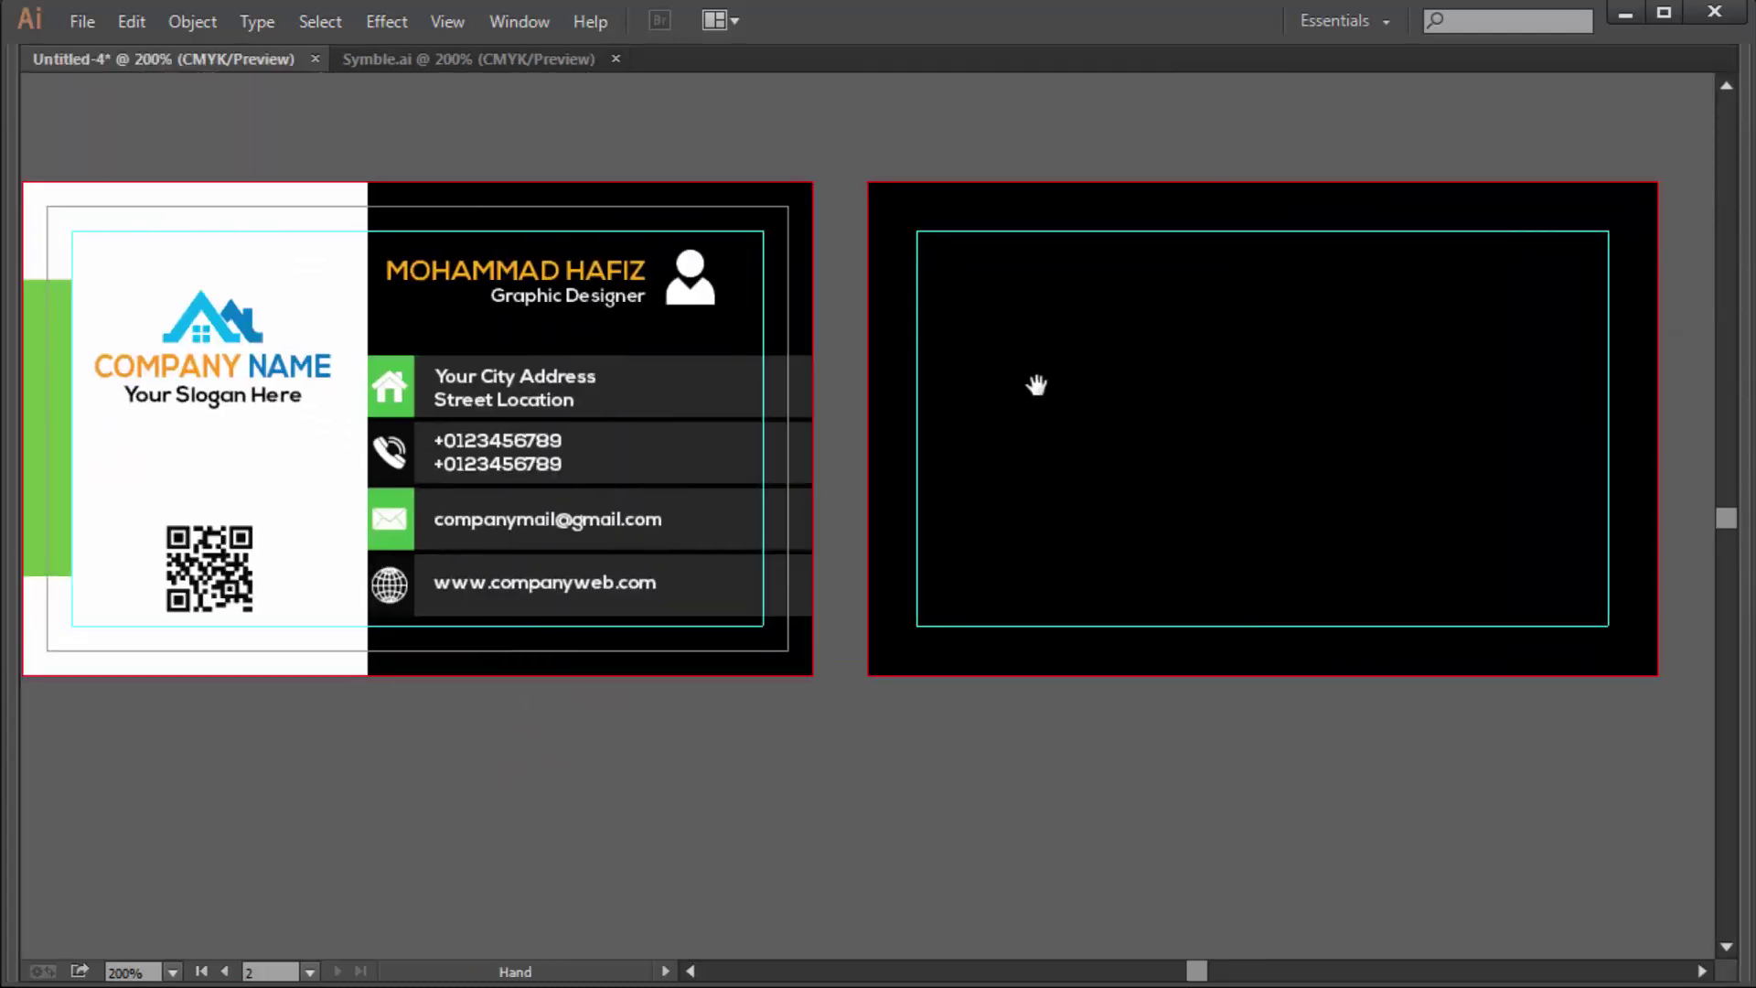
pyautogui.hscroll(1, 874, 357)
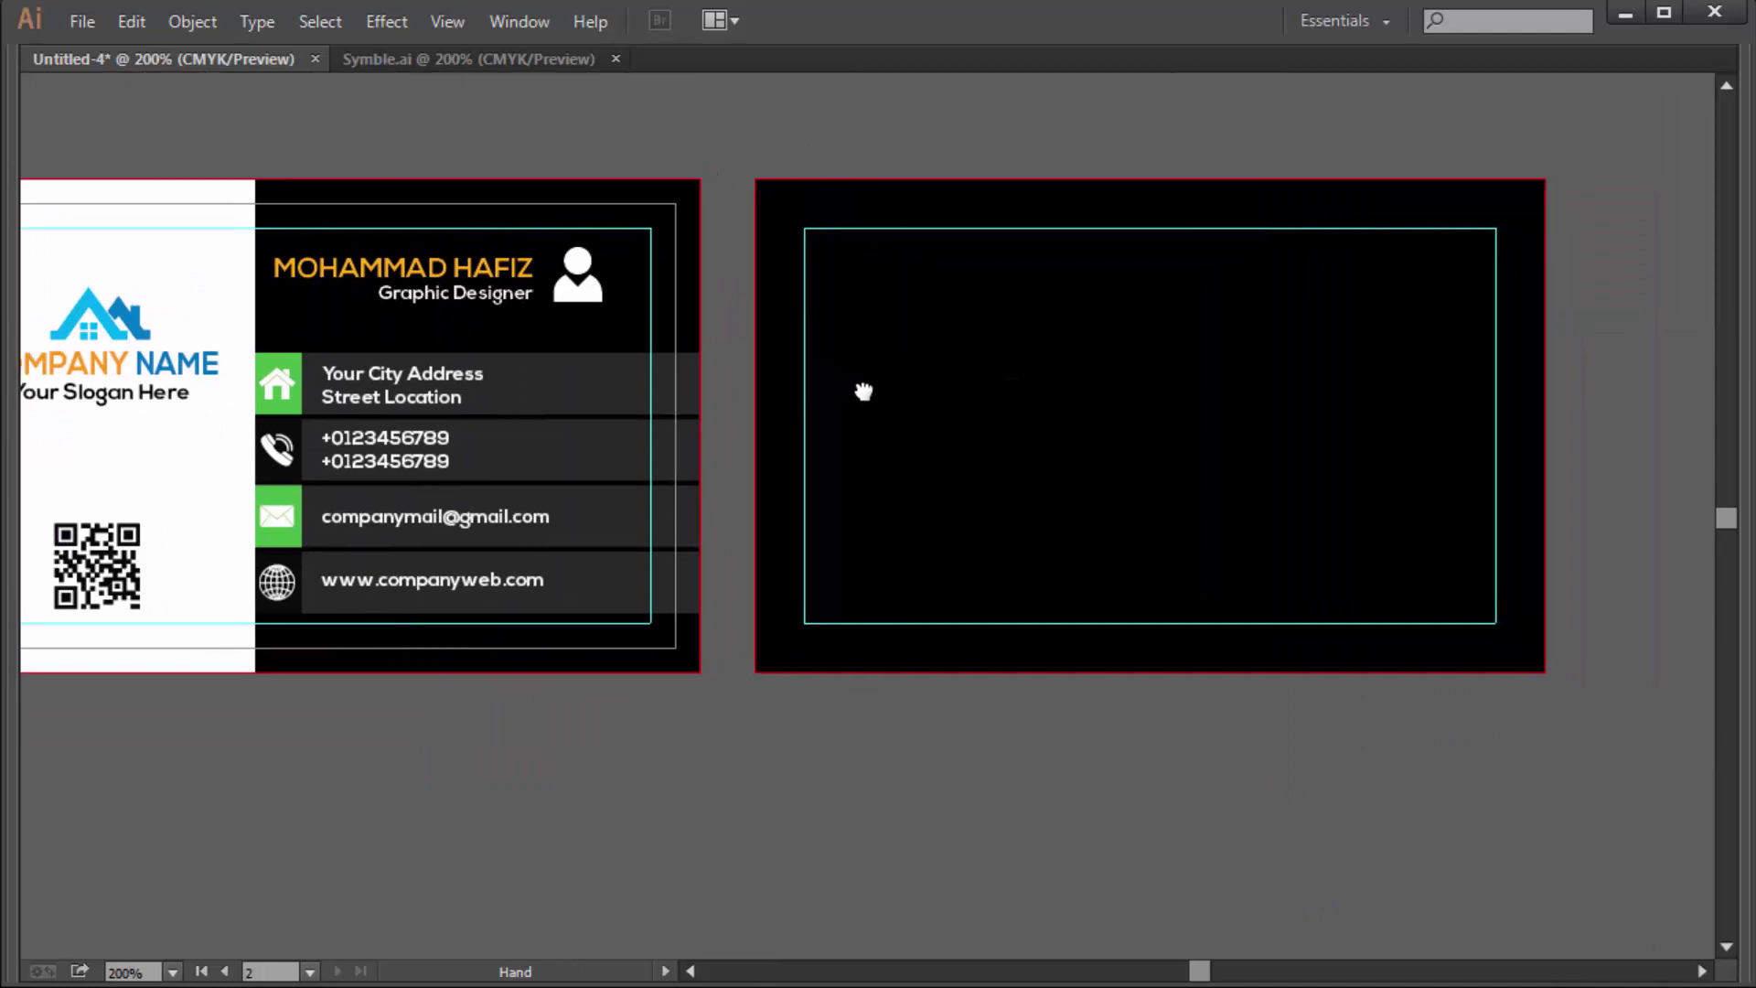
pyautogui.hscroll(-3, 576, 388)
pyautogui.scroll(1, 576, 389)
# Copy the house logo, COMPANY NAME and slogan onto the back card and bring them to front
pyautogui.click(262, 382)
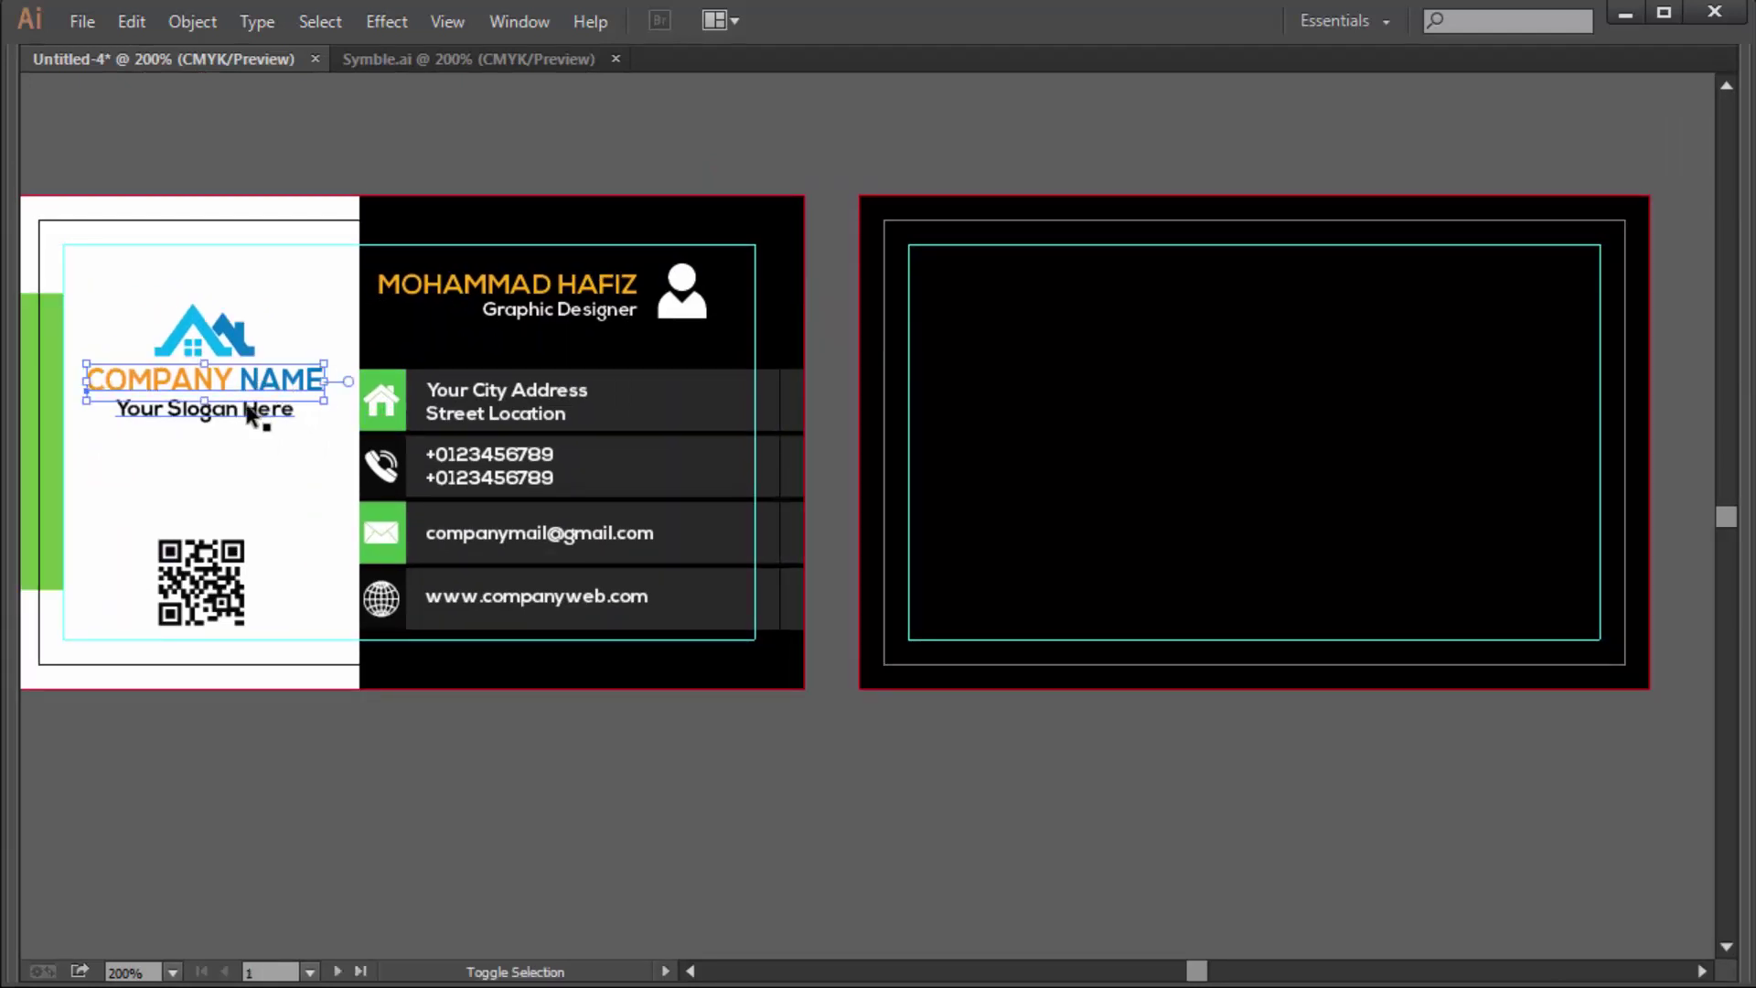
pyautogui.keyDown('shift'); pyautogui.click(211, 334); pyautogui.keyUp('shift')
pyautogui.moveTo(211, 334)
pyautogui.mouseDown()
pyautogui.moveTo(1237, 756)
pyautogui.moveTo(1196, 765)
pyautogui.moveTo(1306, 389)
pyautogui.moveTo(1267, 358)
pyautogui.moveTo(1200, 392)
pyautogui.mouseUp()
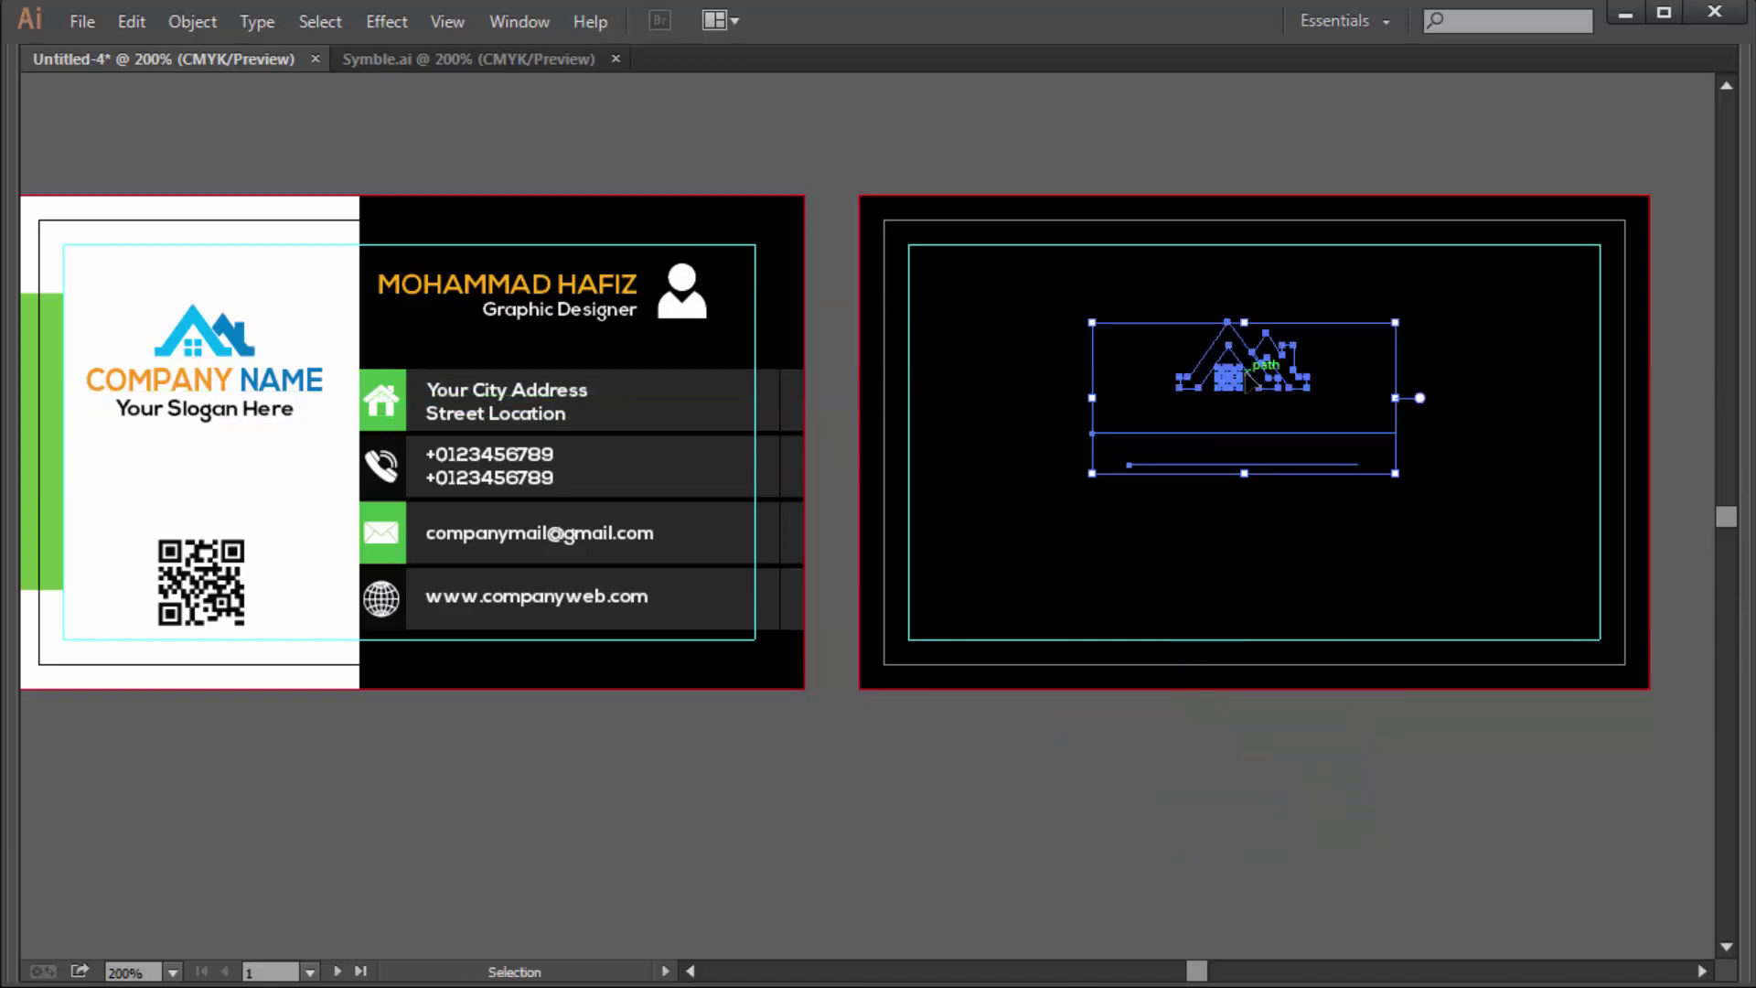
pyautogui.rightClick(1241, 364)
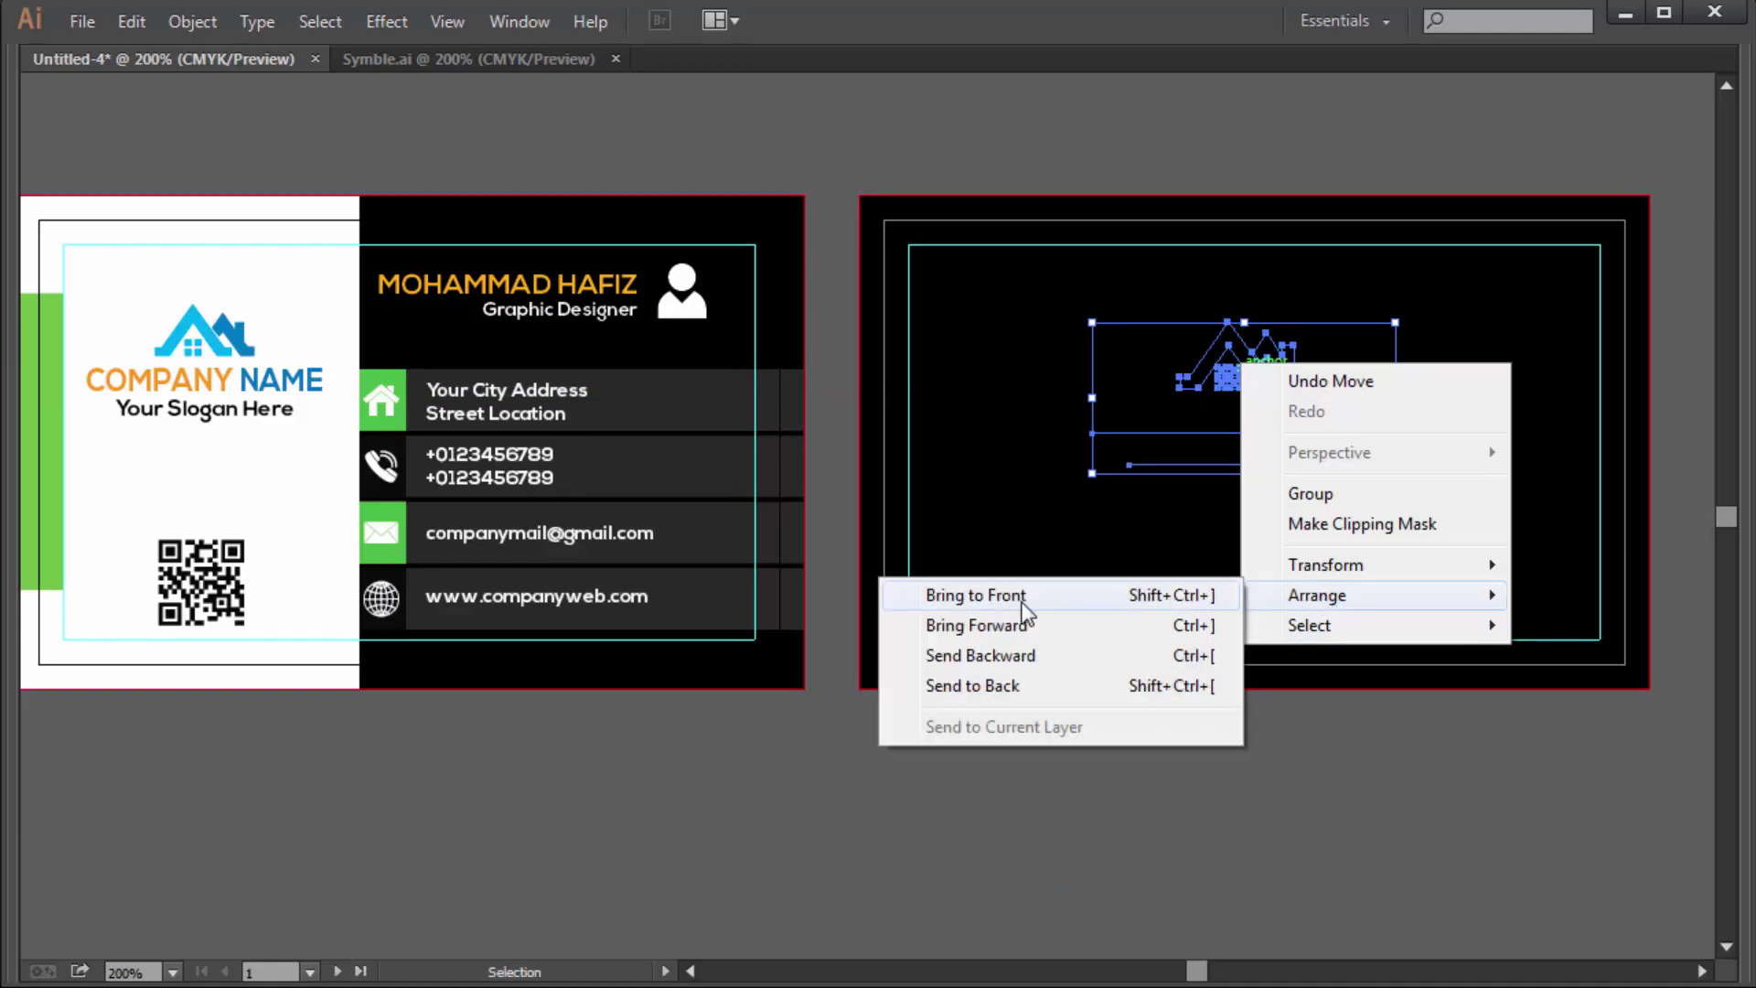
pyautogui.click(1008, 596)
pyautogui.click(1308, 594)
# Color the slogan text white and the COMPANY NAME text orange
pyautogui.click(1281, 467)
pyautogui.press('Tab')
pyautogui.click(1552, 267)
pyautogui.press('Tab')
pyautogui.click(1276, 194)
pyautogui.click(1288, 429)
pyautogui.press('Tab')
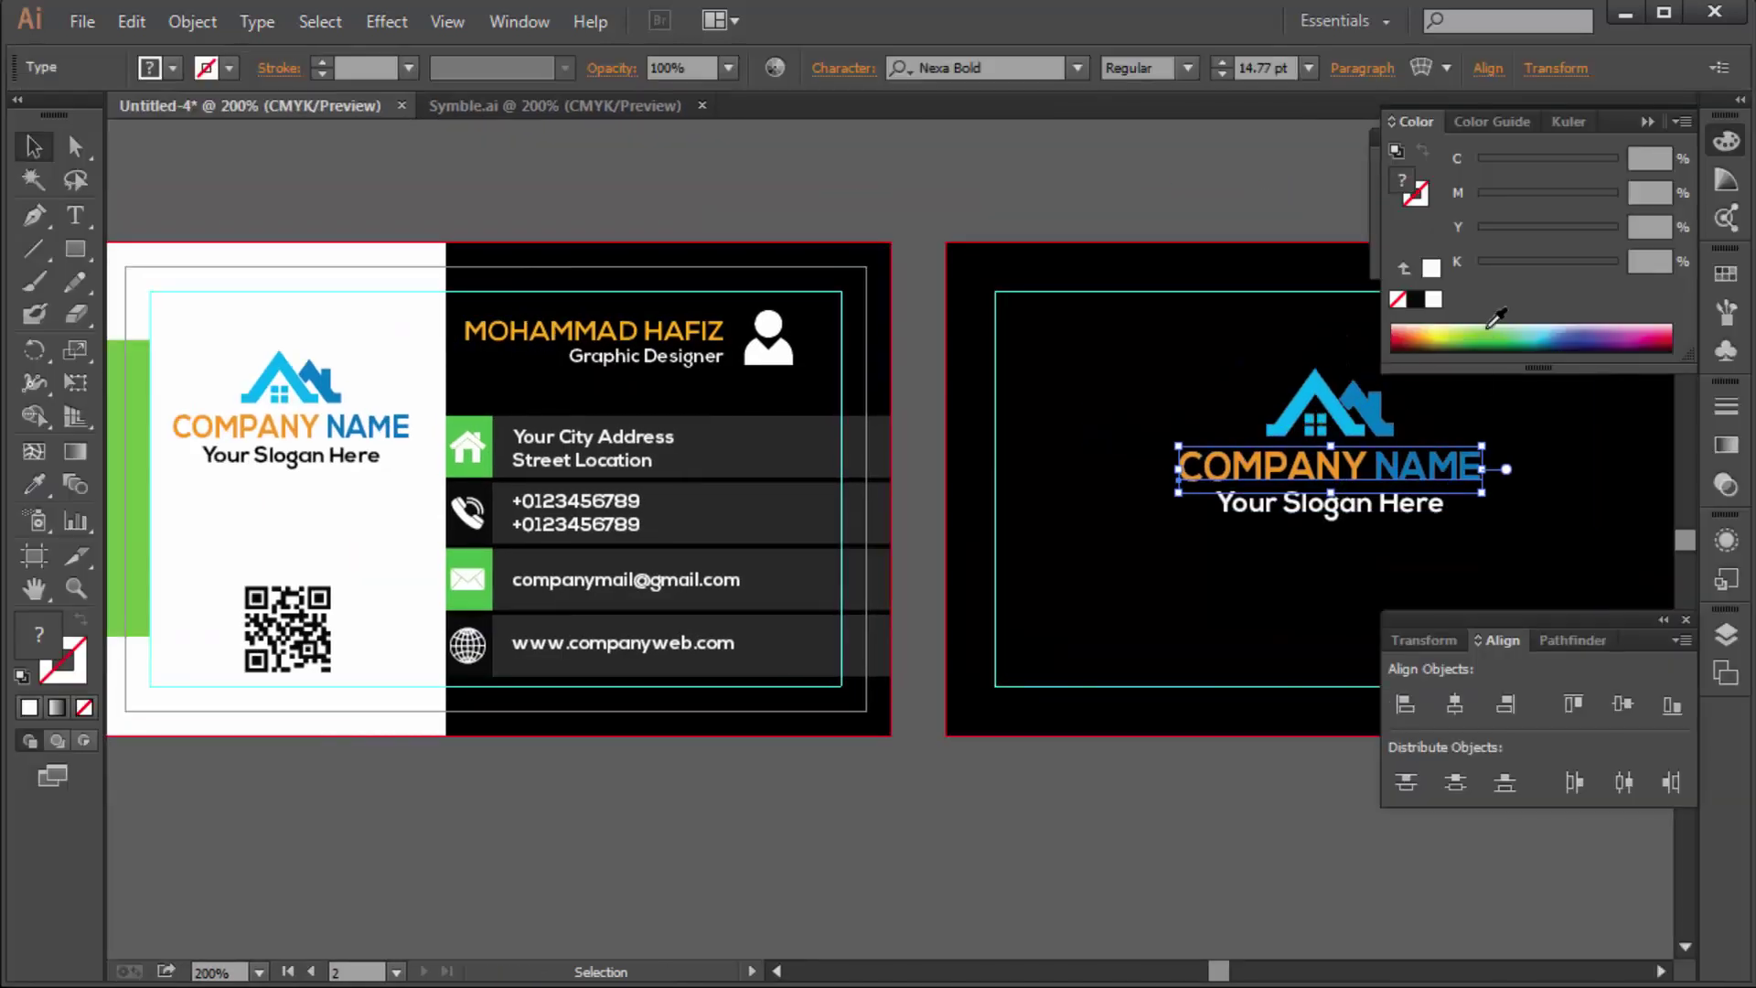
pyautogui.click(1482, 329)
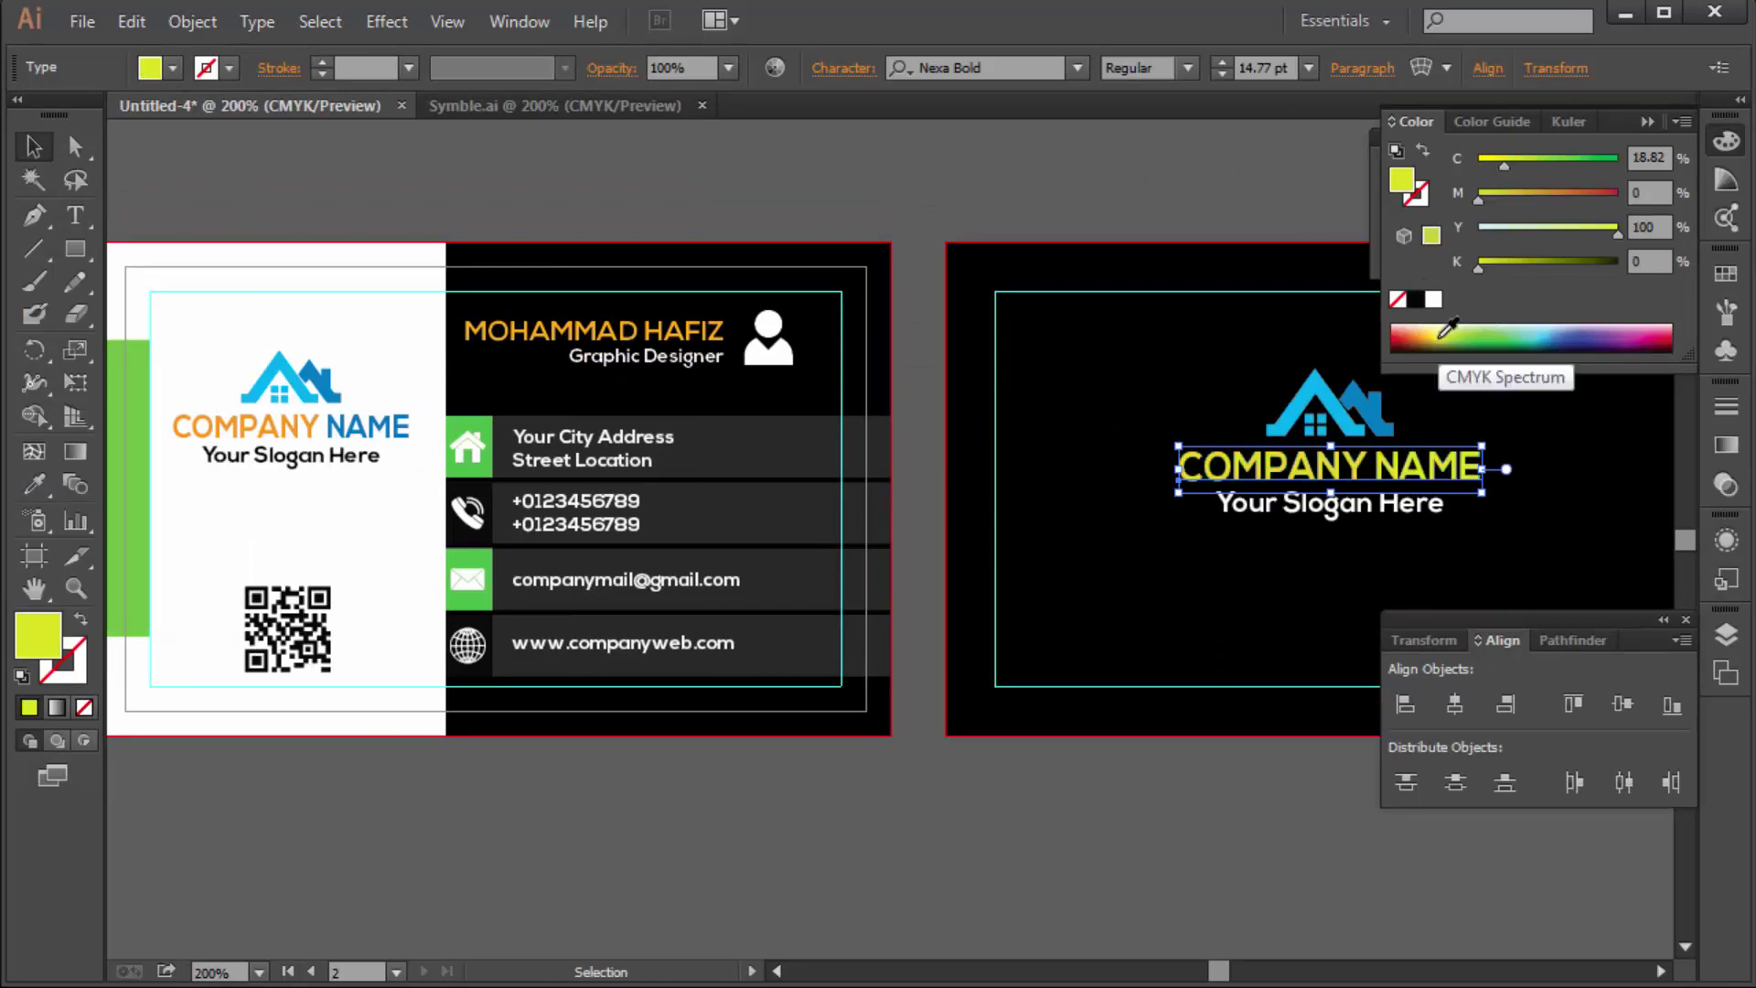
pyautogui.moveTo(1504, 166)
pyautogui.mouseDown()
pyautogui.moveTo(1429, 168)
pyautogui.moveTo(1527, 194)
pyautogui.mouseUp()
pyautogui.press('Tab')
pyautogui.click(1275, 177)
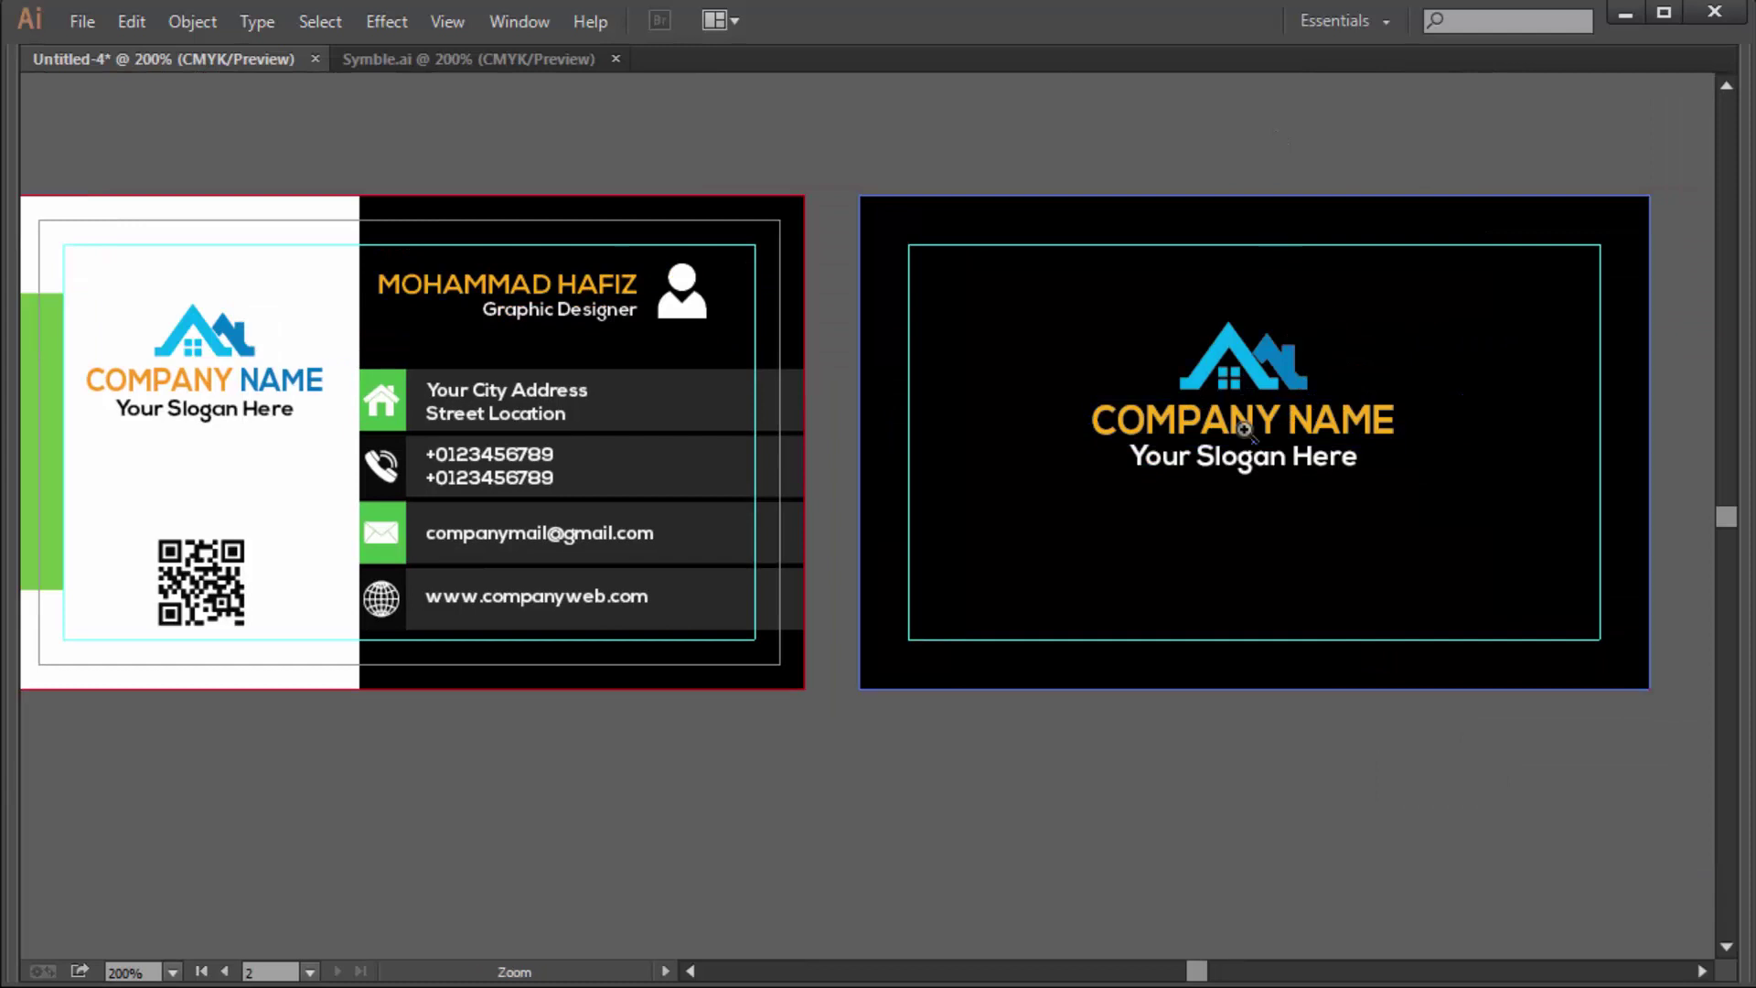
# Move the logo, name and slogan group up slightly on the back card
pyautogui.hotkey('ctrl', '=')
pyautogui.click(1118, 494)
pyautogui.keyDown('shift'); pyautogui.click(1134, 413); pyautogui.keyUp('shift')
pyautogui.keyDown('shift'); pyautogui.click(1109, 311); pyautogui.keyUp('shift')
pyautogui.moveTo(1090, 306)
pyautogui.mouseDown()
pyautogui.moveTo(1092, 289)
pyautogui.moveTo(1110, 312)
pyautogui.mouseUp()
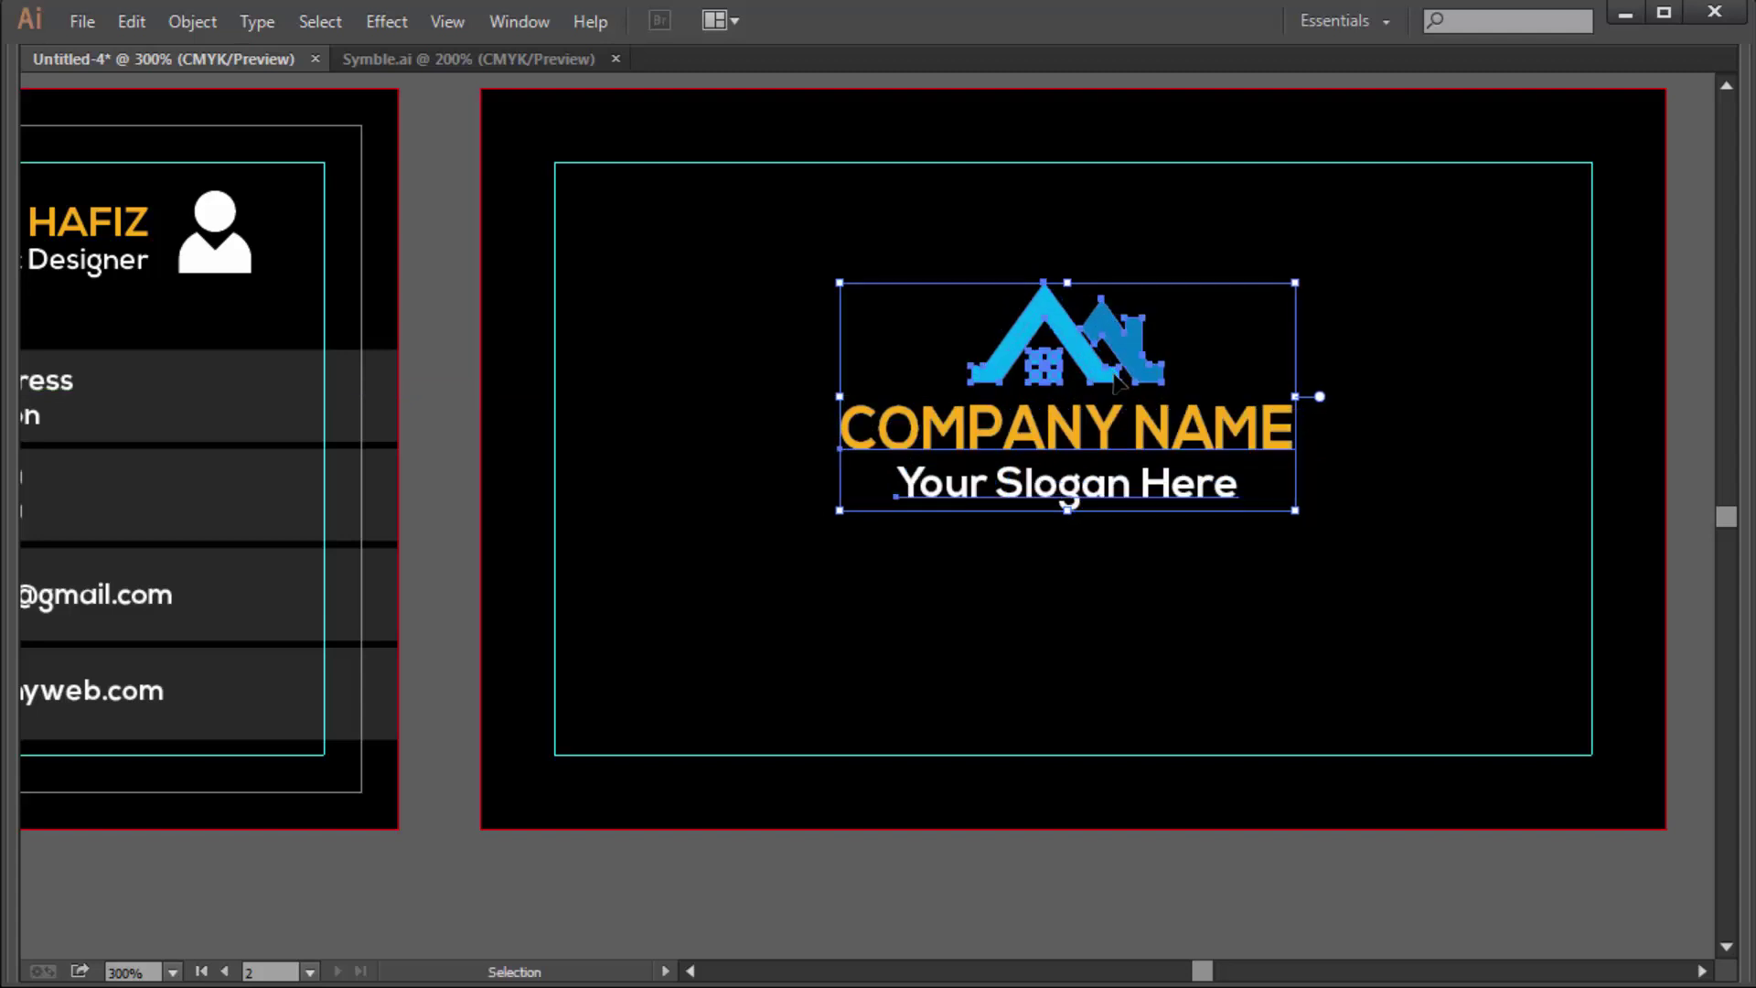
pyautogui.click(1312, 426)
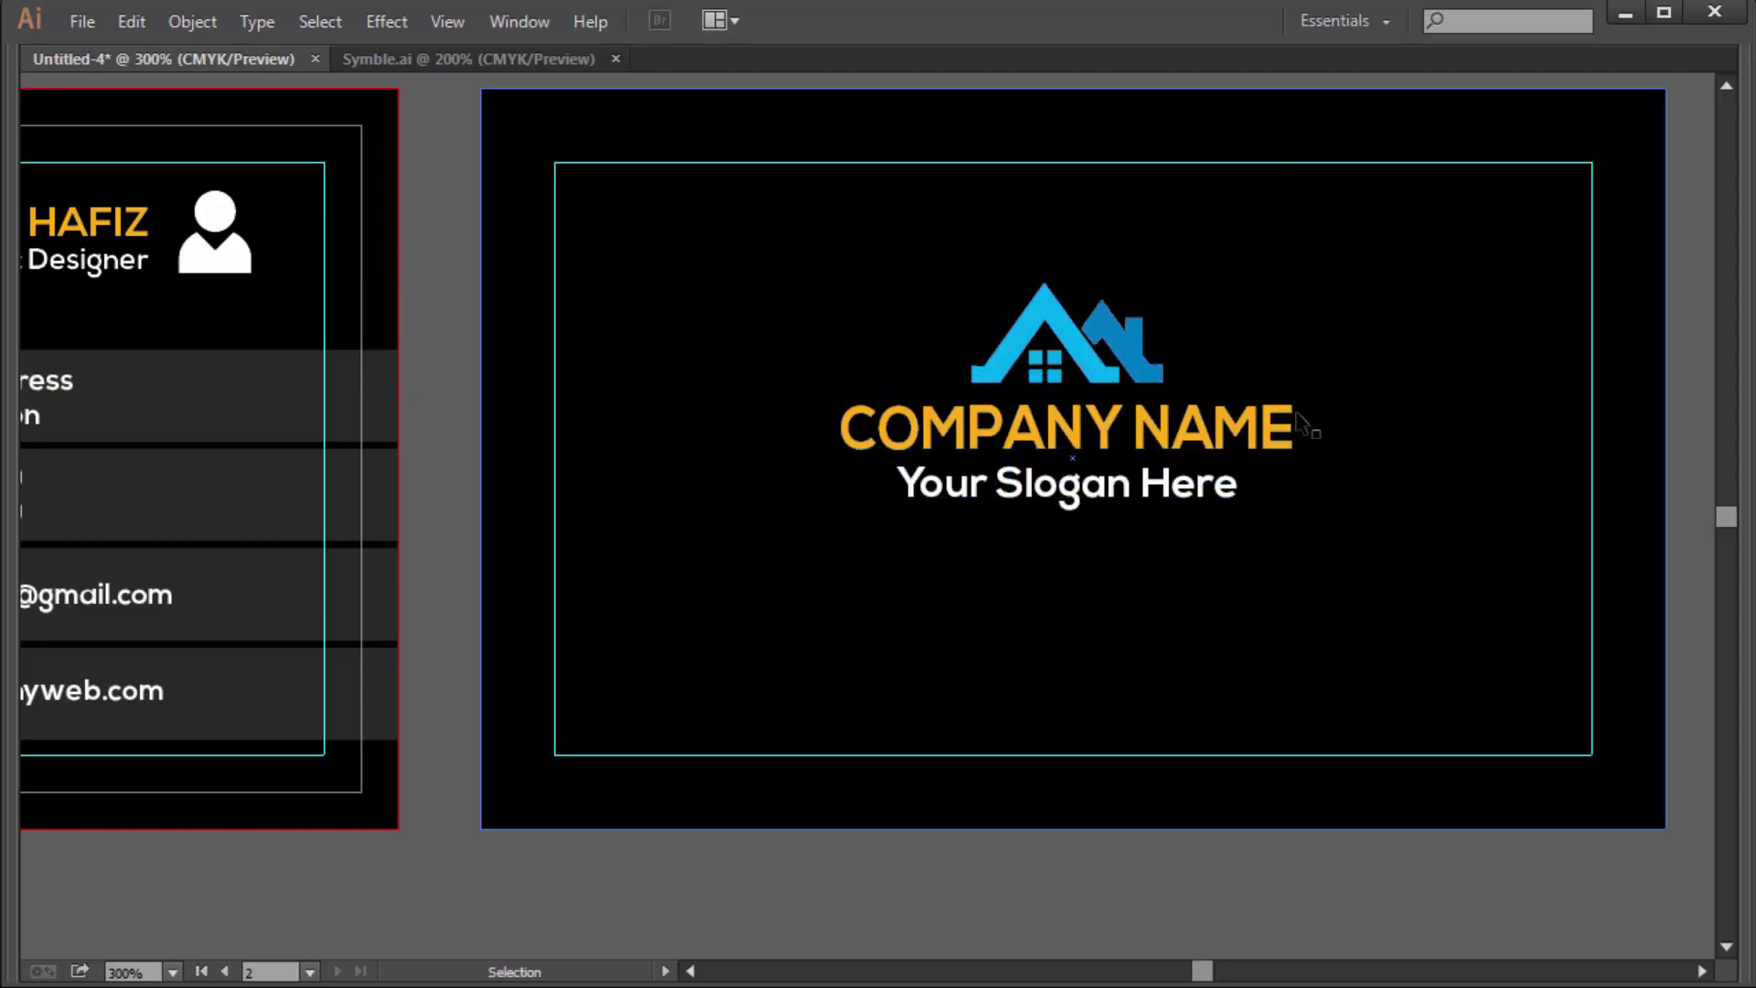
# Widen COMPANY NAME, adjust the slogan's width, and nudge the name up slightly
pyautogui.click(1290, 432)
pyautogui.moveTo(1295, 431); pyautogui.dragTo(1337, 441)
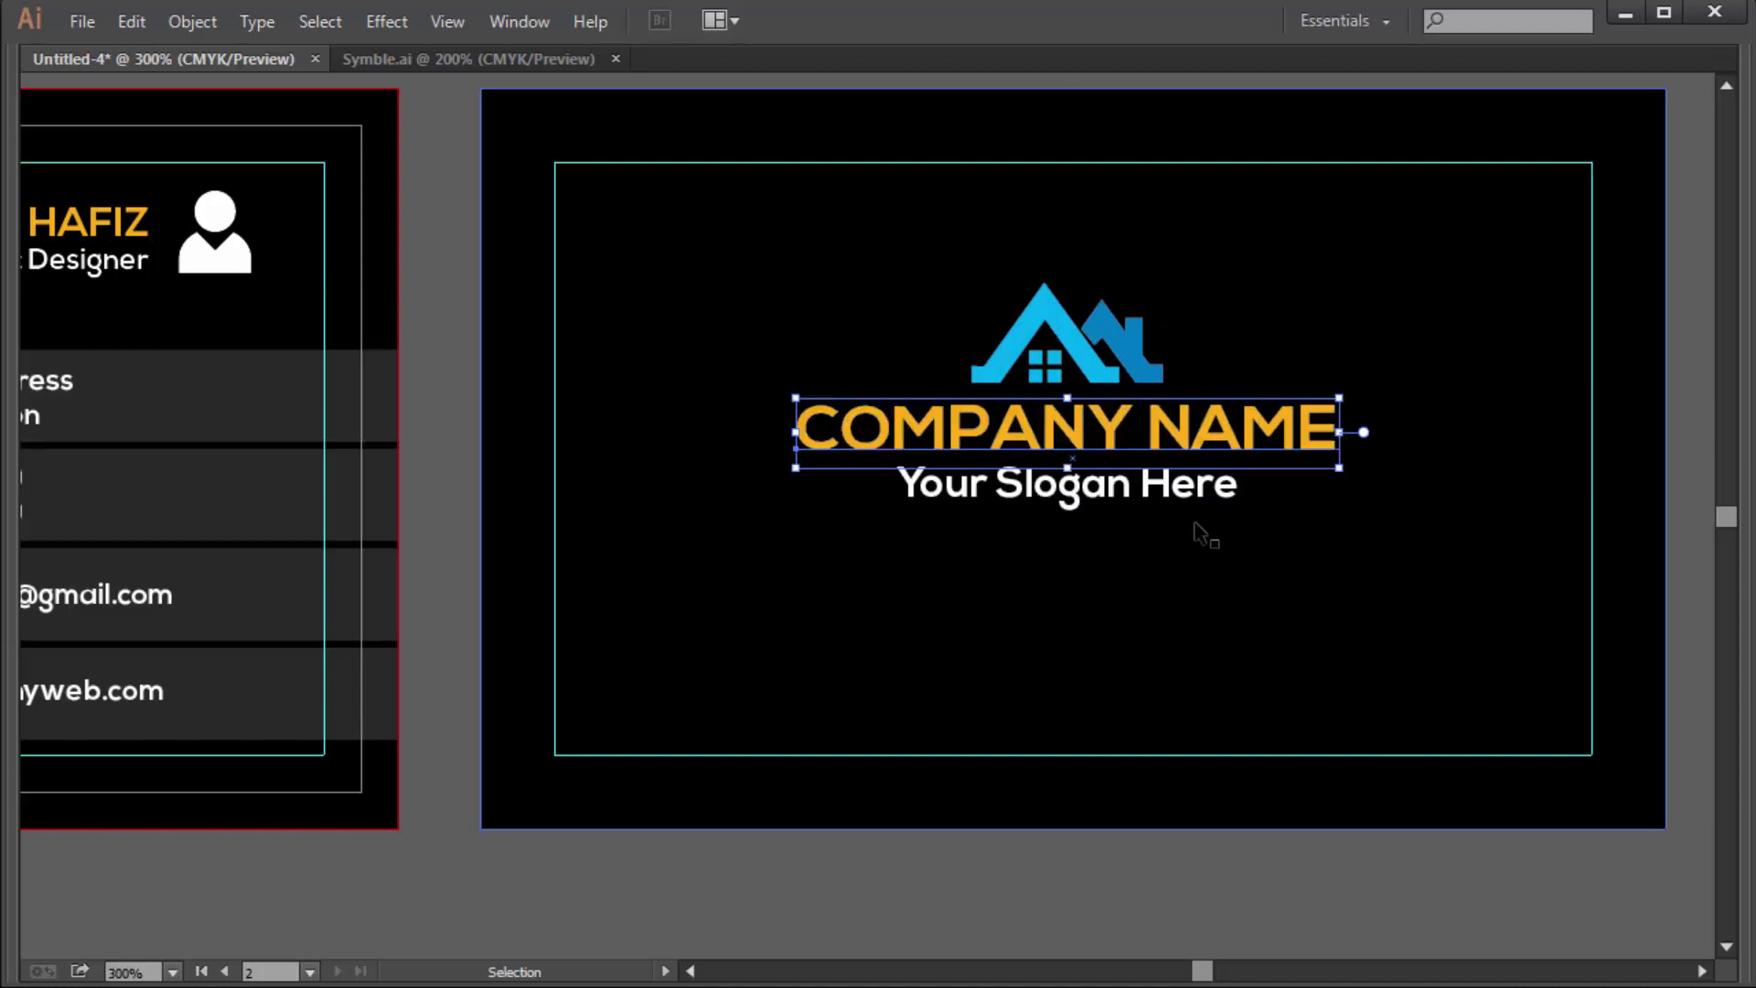
pyautogui.click(1224, 492)
pyautogui.moveTo(1243, 488); pyautogui.dragTo(1245, 487)
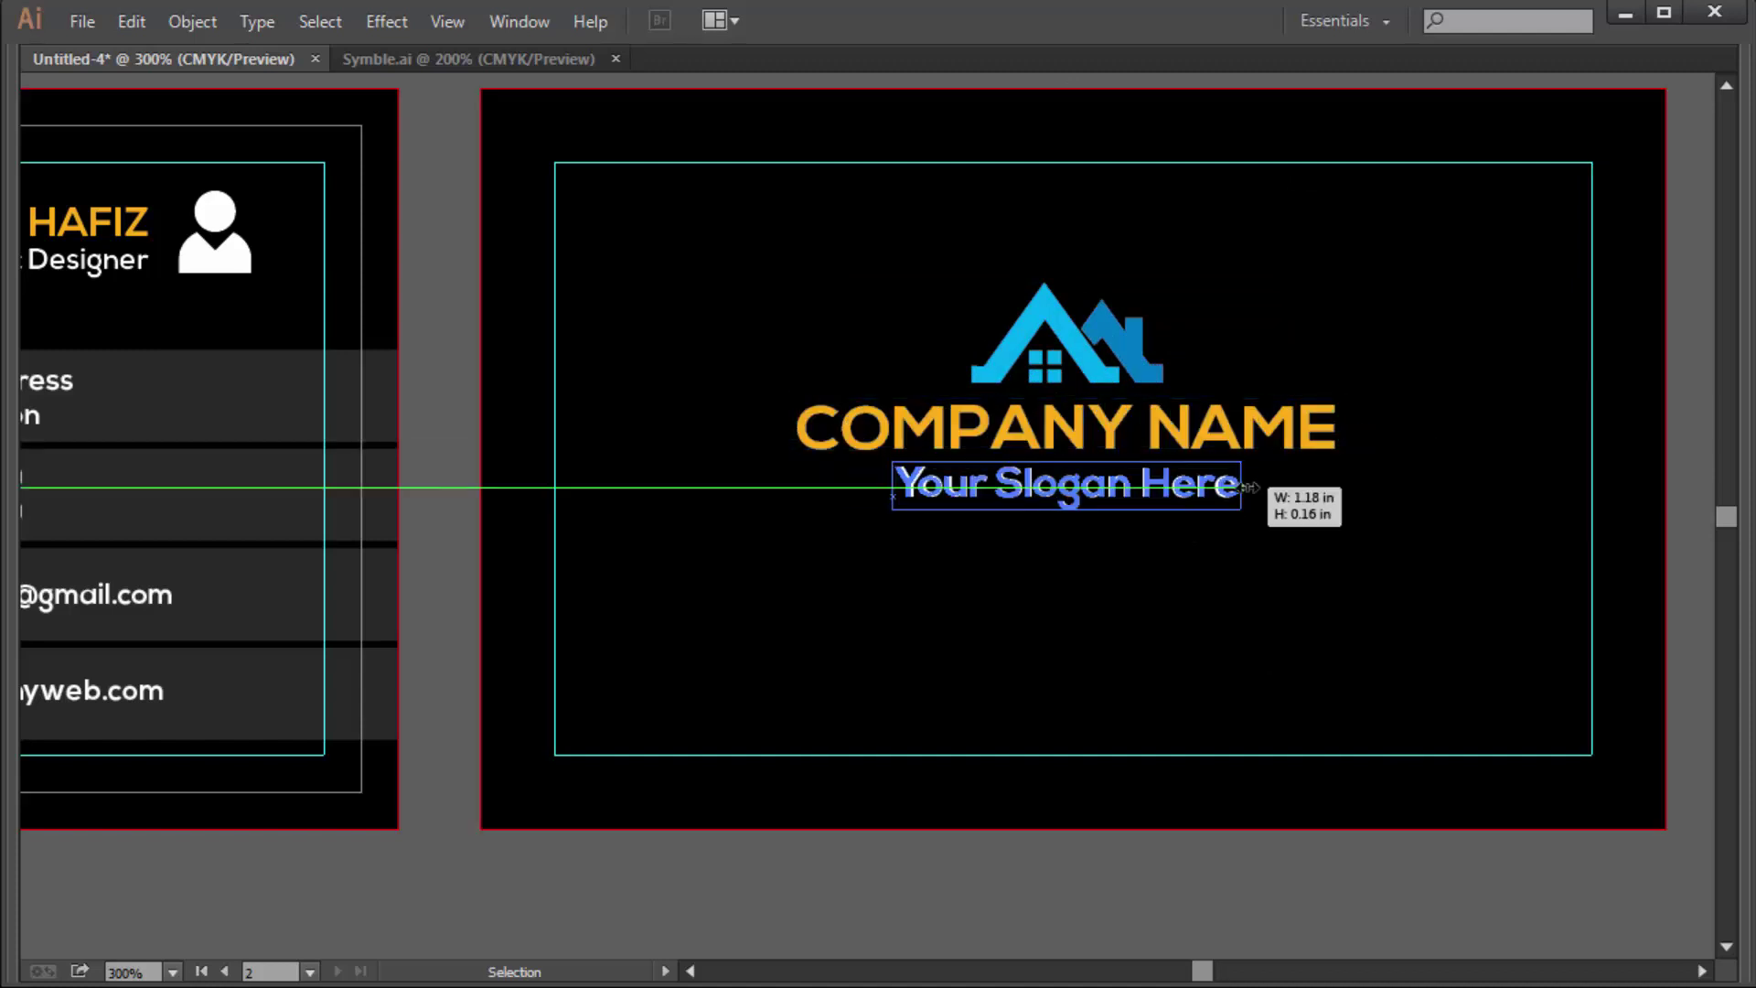
pyautogui.click(1088, 345)
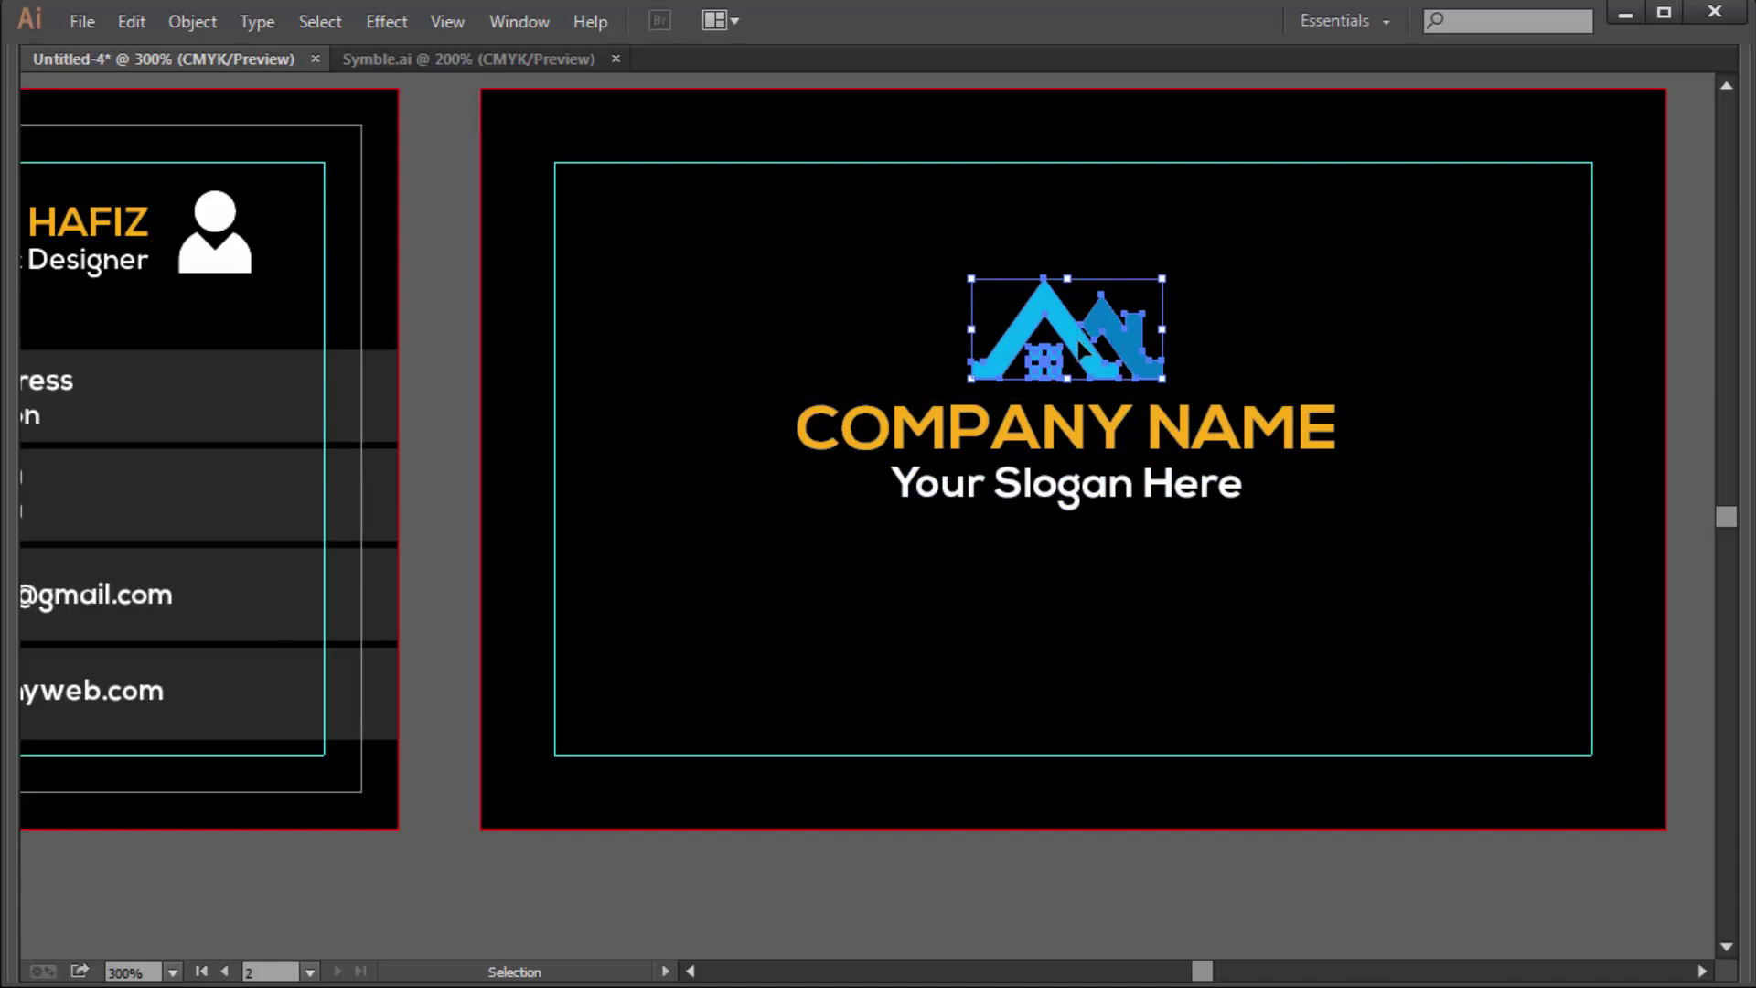
pyautogui.click(1121, 428)
pyautogui.press('Up')
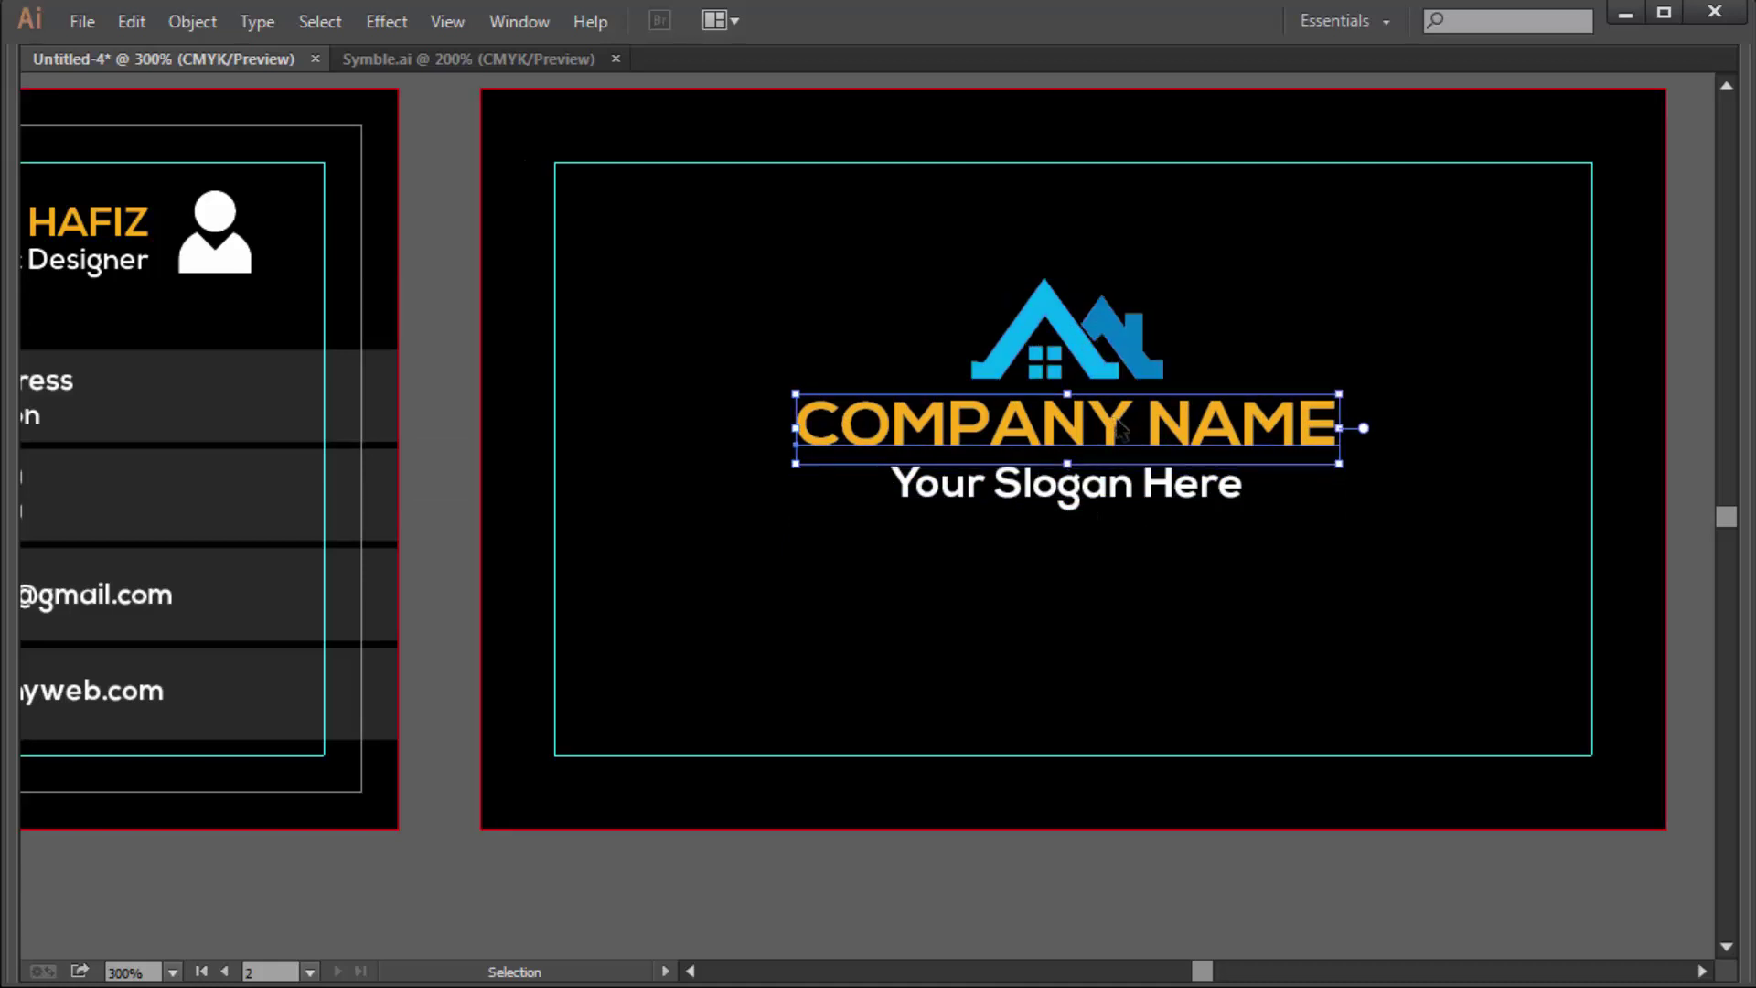
pyautogui.click(1235, 805)
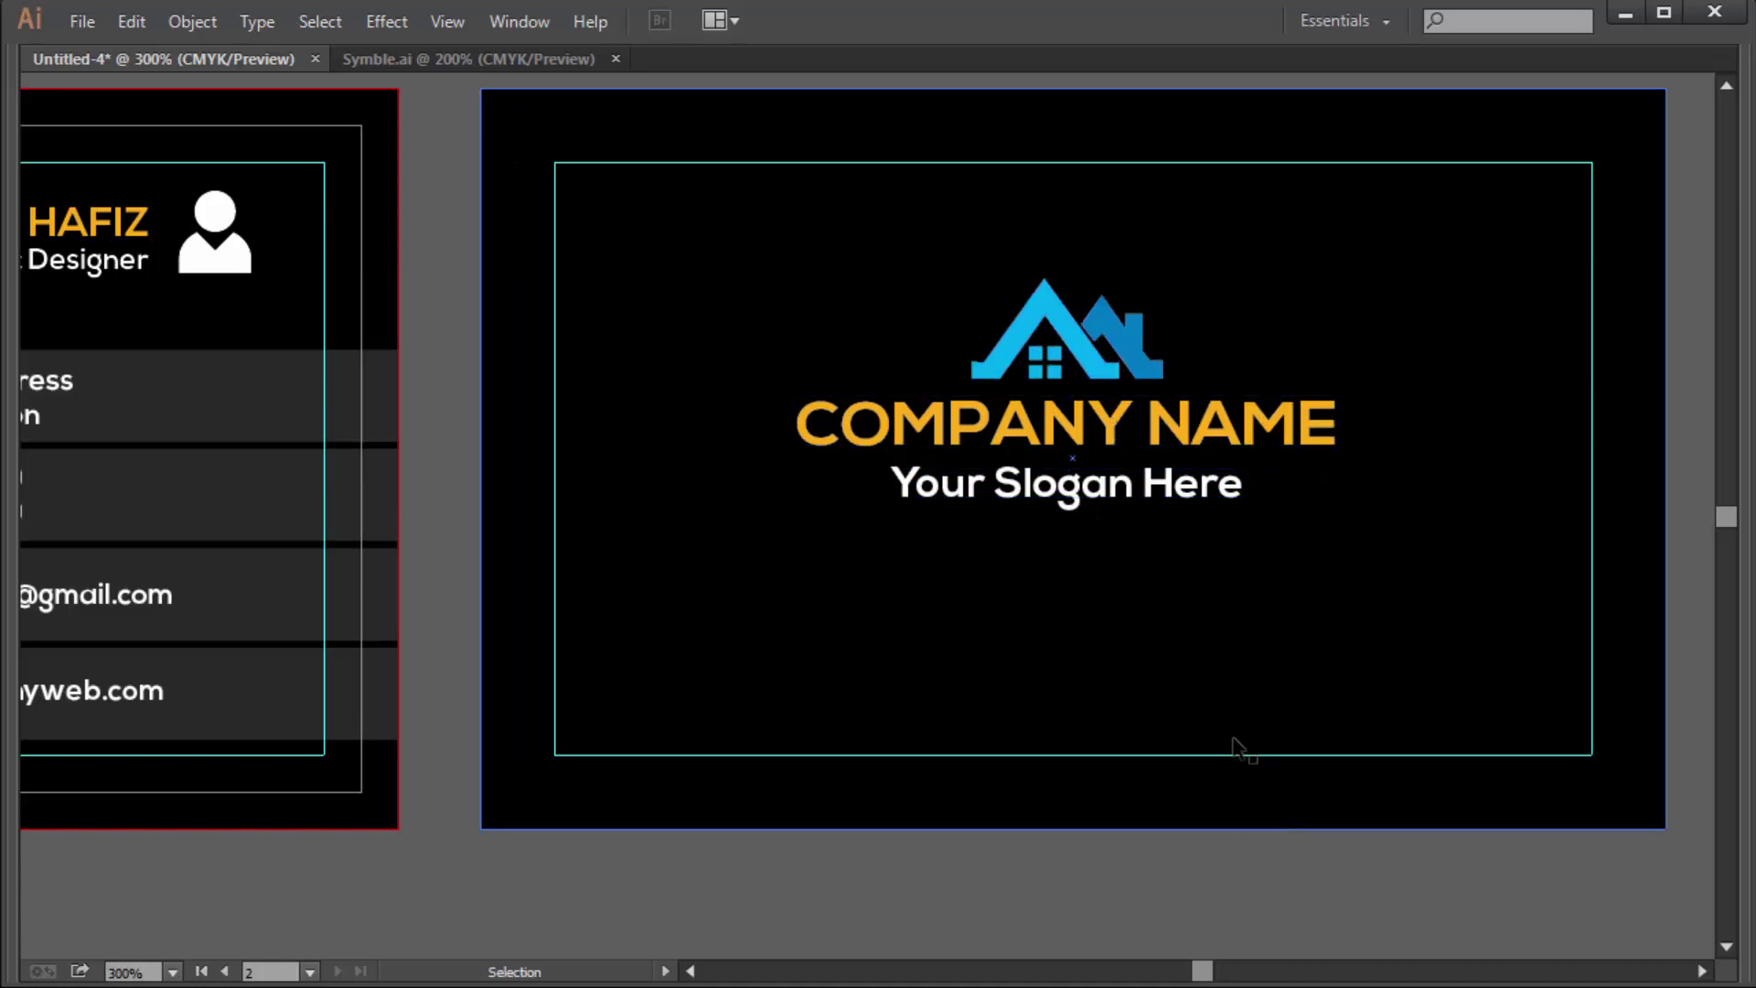
pyautogui.keyDown('alt'); pyautogui.click(1044, 476); pyautogui.keyUp('alt')
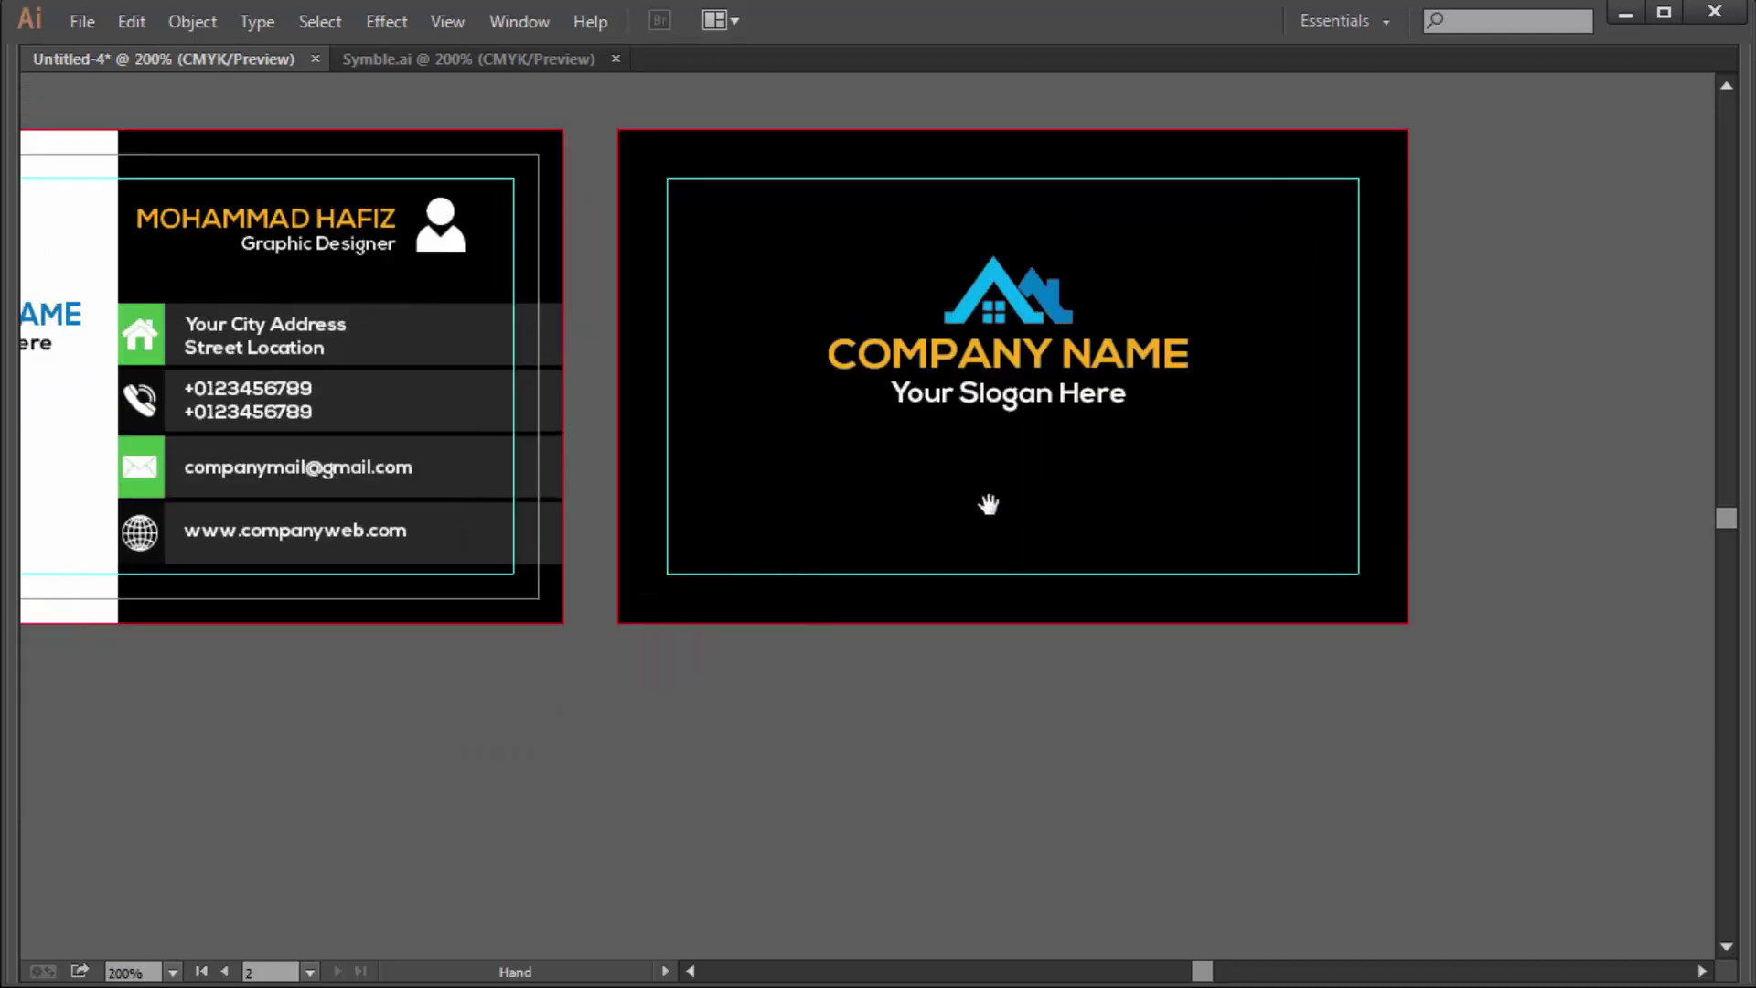
# Resize the rectangle into a strip along the back card's bottom edge
pyautogui.moveTo(991, 502); pyautogui.dragTo(982, 544)
pyautogui.click(1068, 563)
pyautogui.press('a')
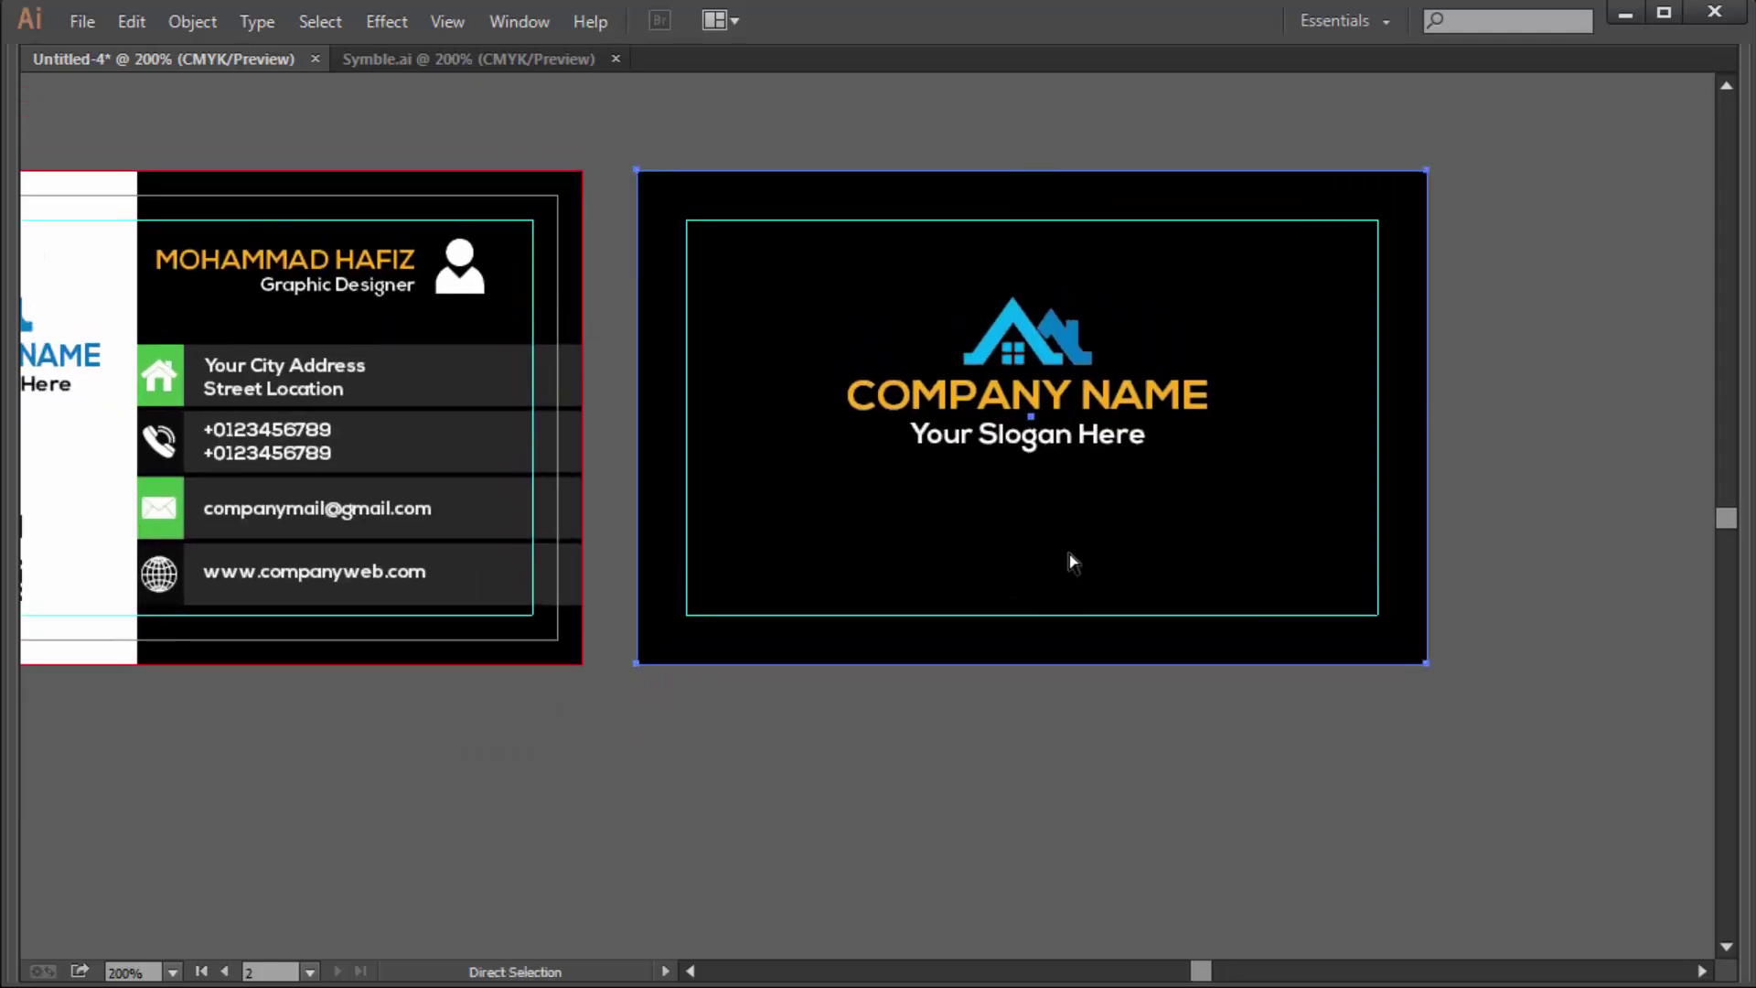
pyautogui.press('v')
pyautogui.moveTo(1037, 192); pyautogui.dragTo(998, 617)
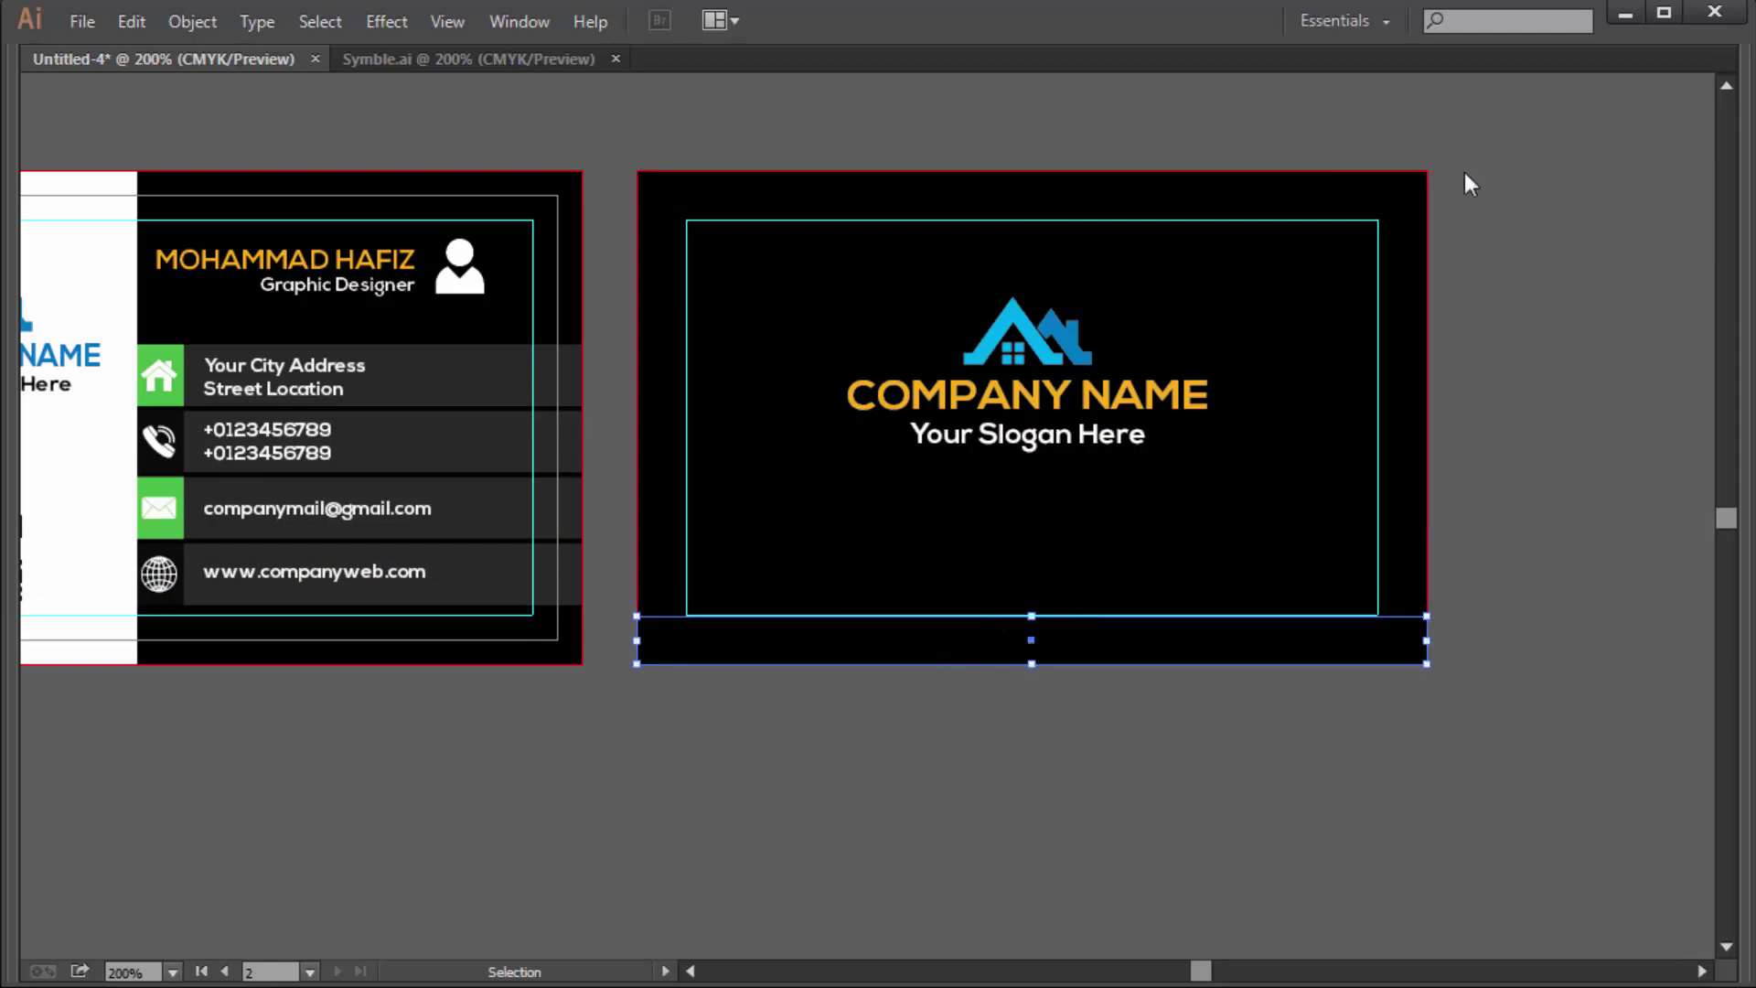
# Recolor the bottom strip, trying white, green and olive before settling on orange
pyautogui.press('Tab')
pyautogui.moveTo(1594, 265)
pyautogui.mouseDown()
pyautogui.moveTo(1475, 266)
pyautogui.moveTo(1698, 201)
pyautogui.mouseUp()
pyautogui.click(1544, 157)
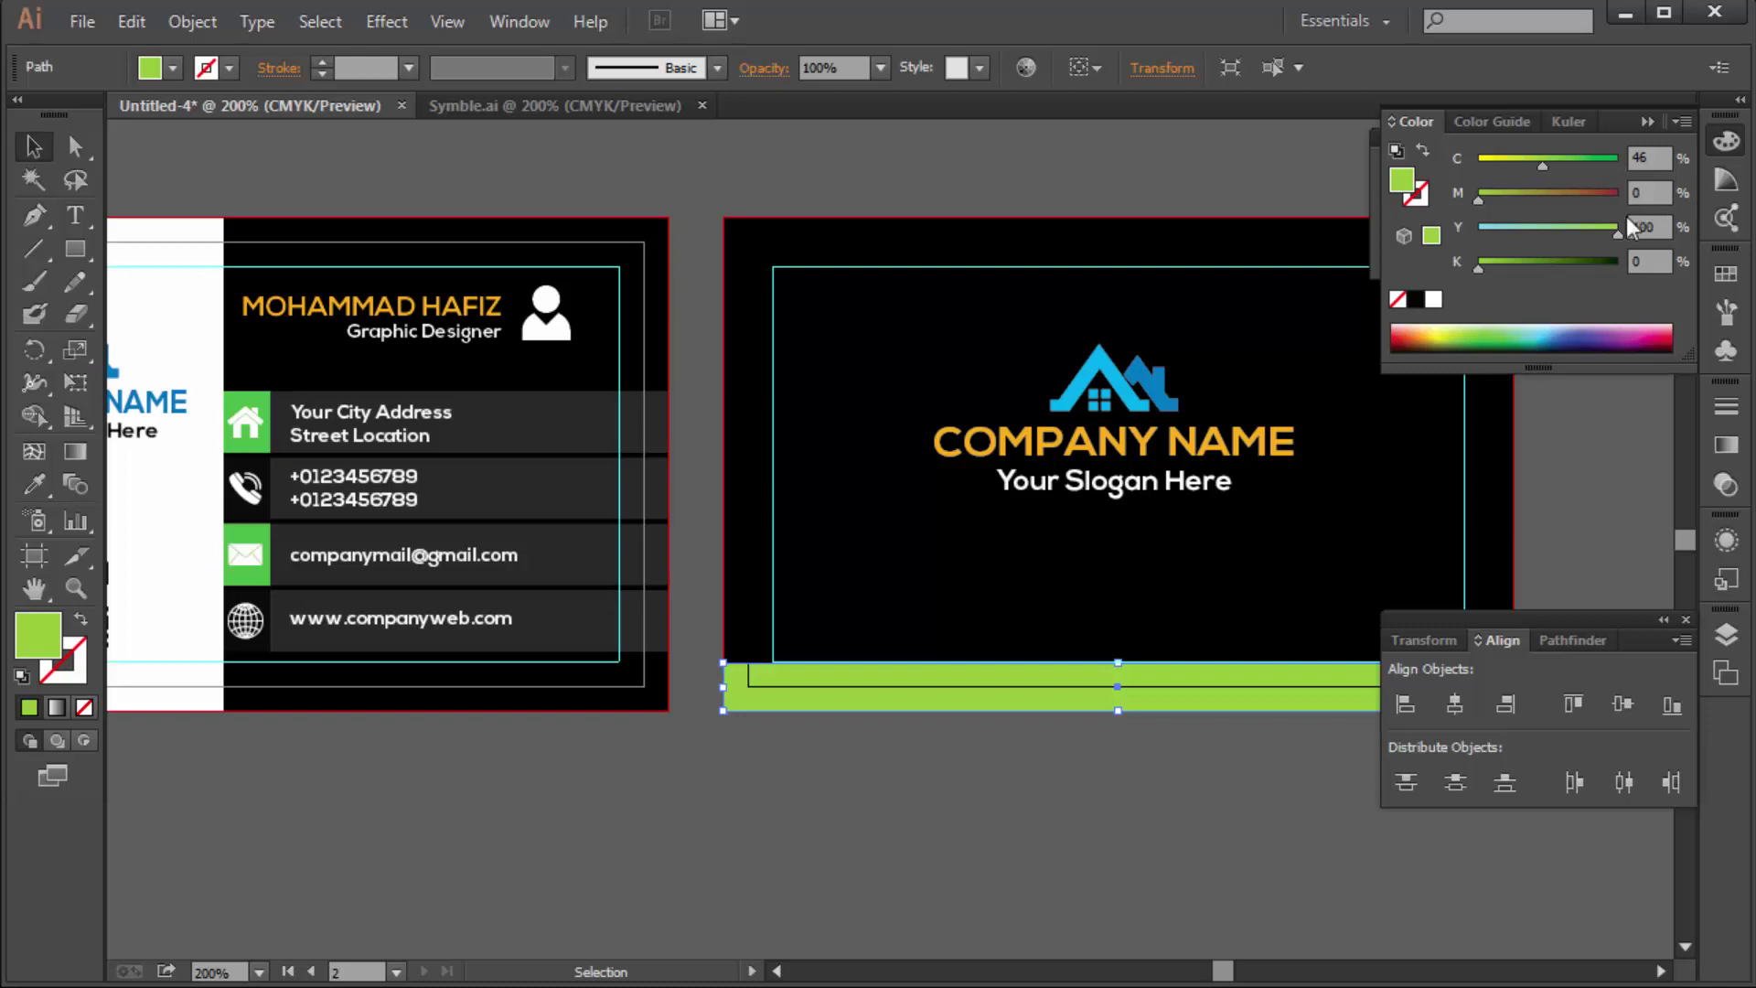
pyautogui.click(1549, 160)
pyautogui.click(1554, 195)
pyautogui.moveTo(1557, 194); pyautogui.dragTo(1451, 161)
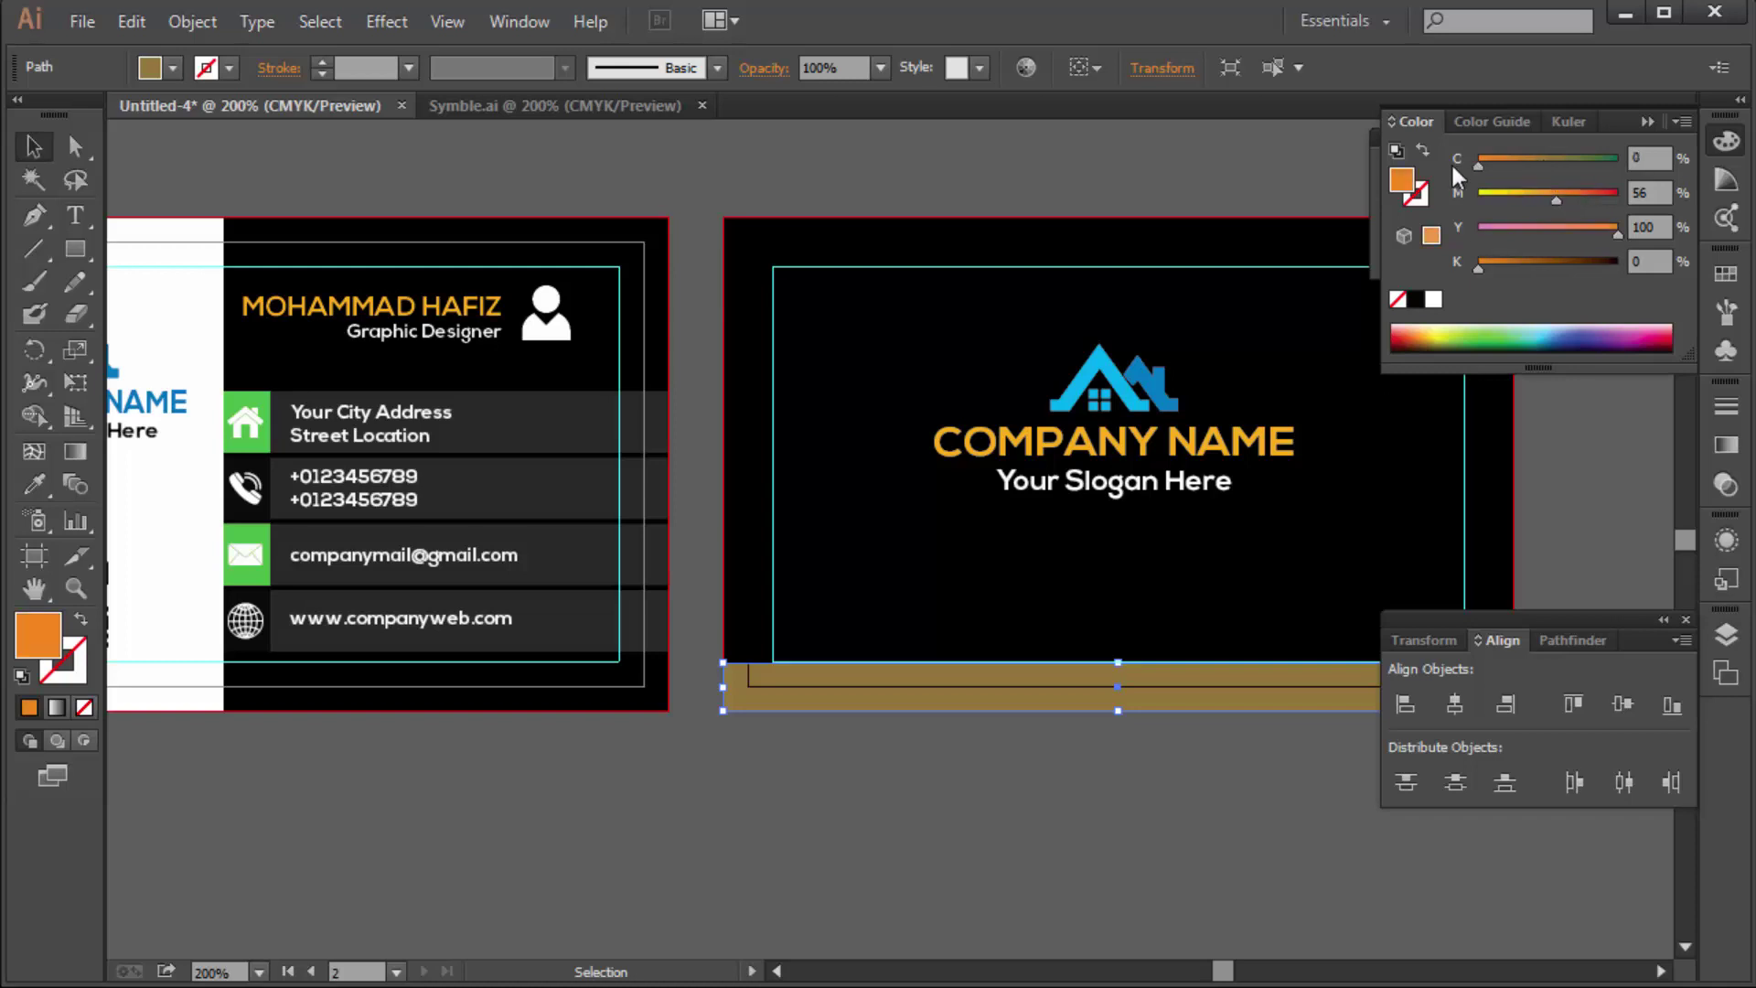
pyautogui.moveTo(953, 521); pyautogui.dragTo(733, 504)
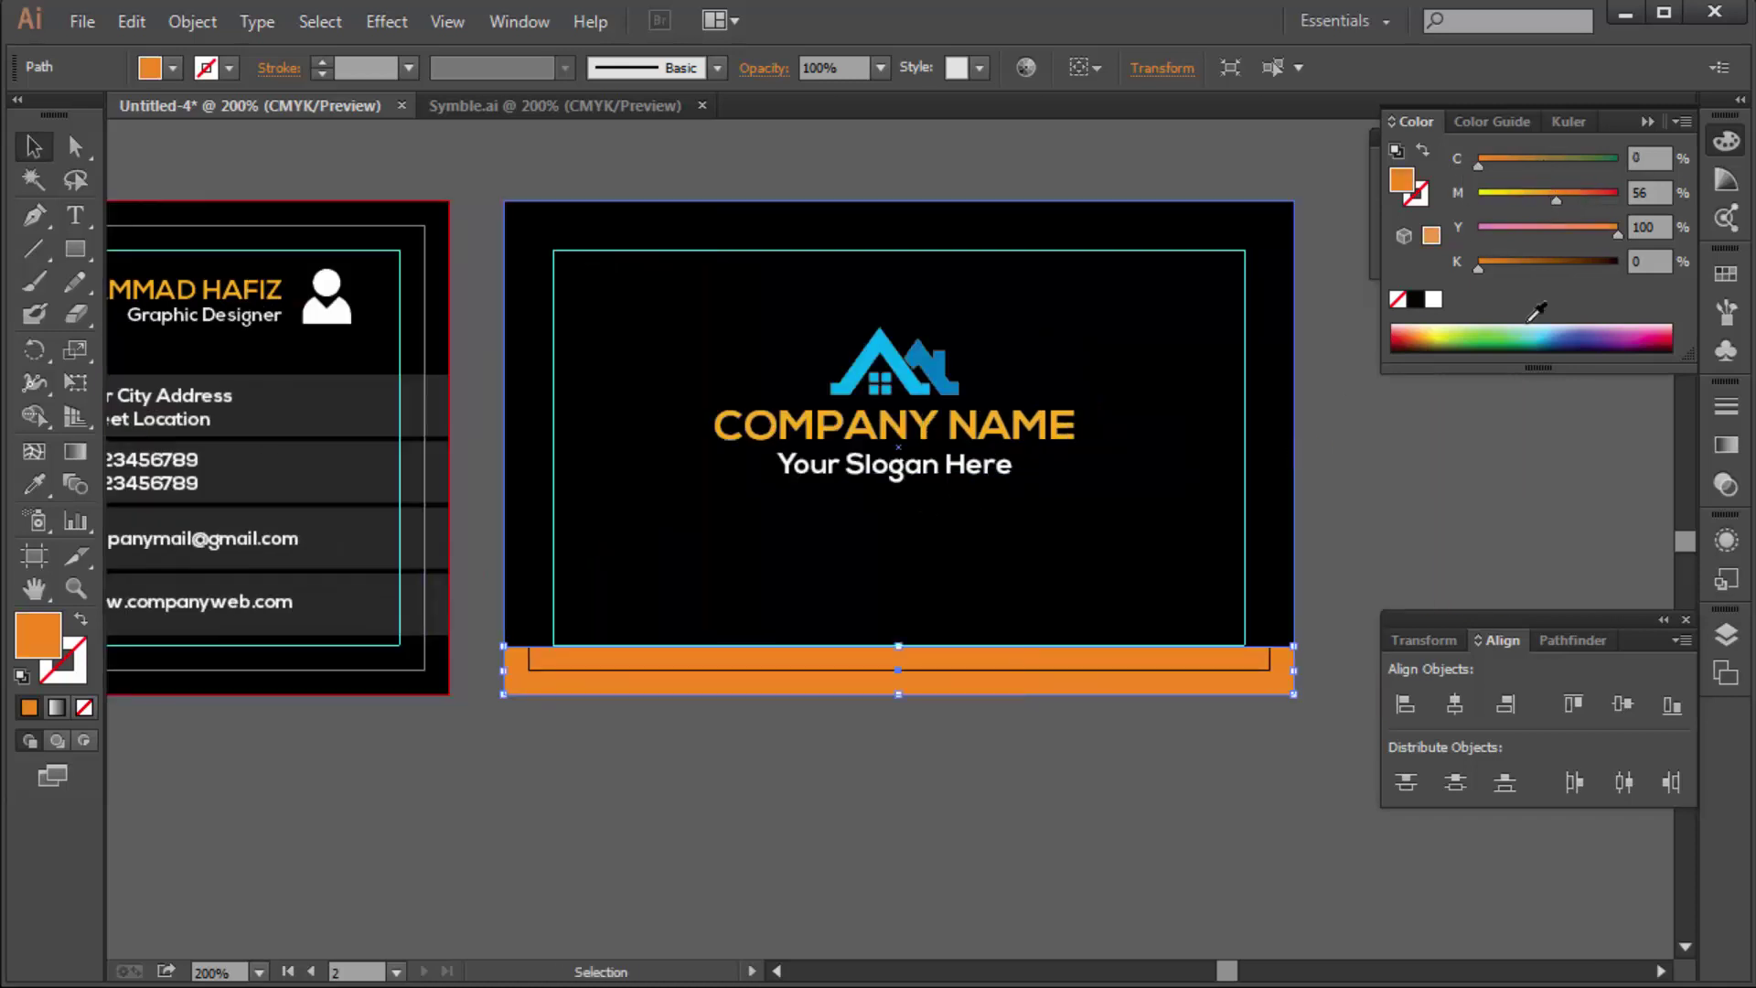
pyautogui.moveTo(1556, 195); pyautogui.dragTo(1566, 196)
pyautogui.click(951, 679)
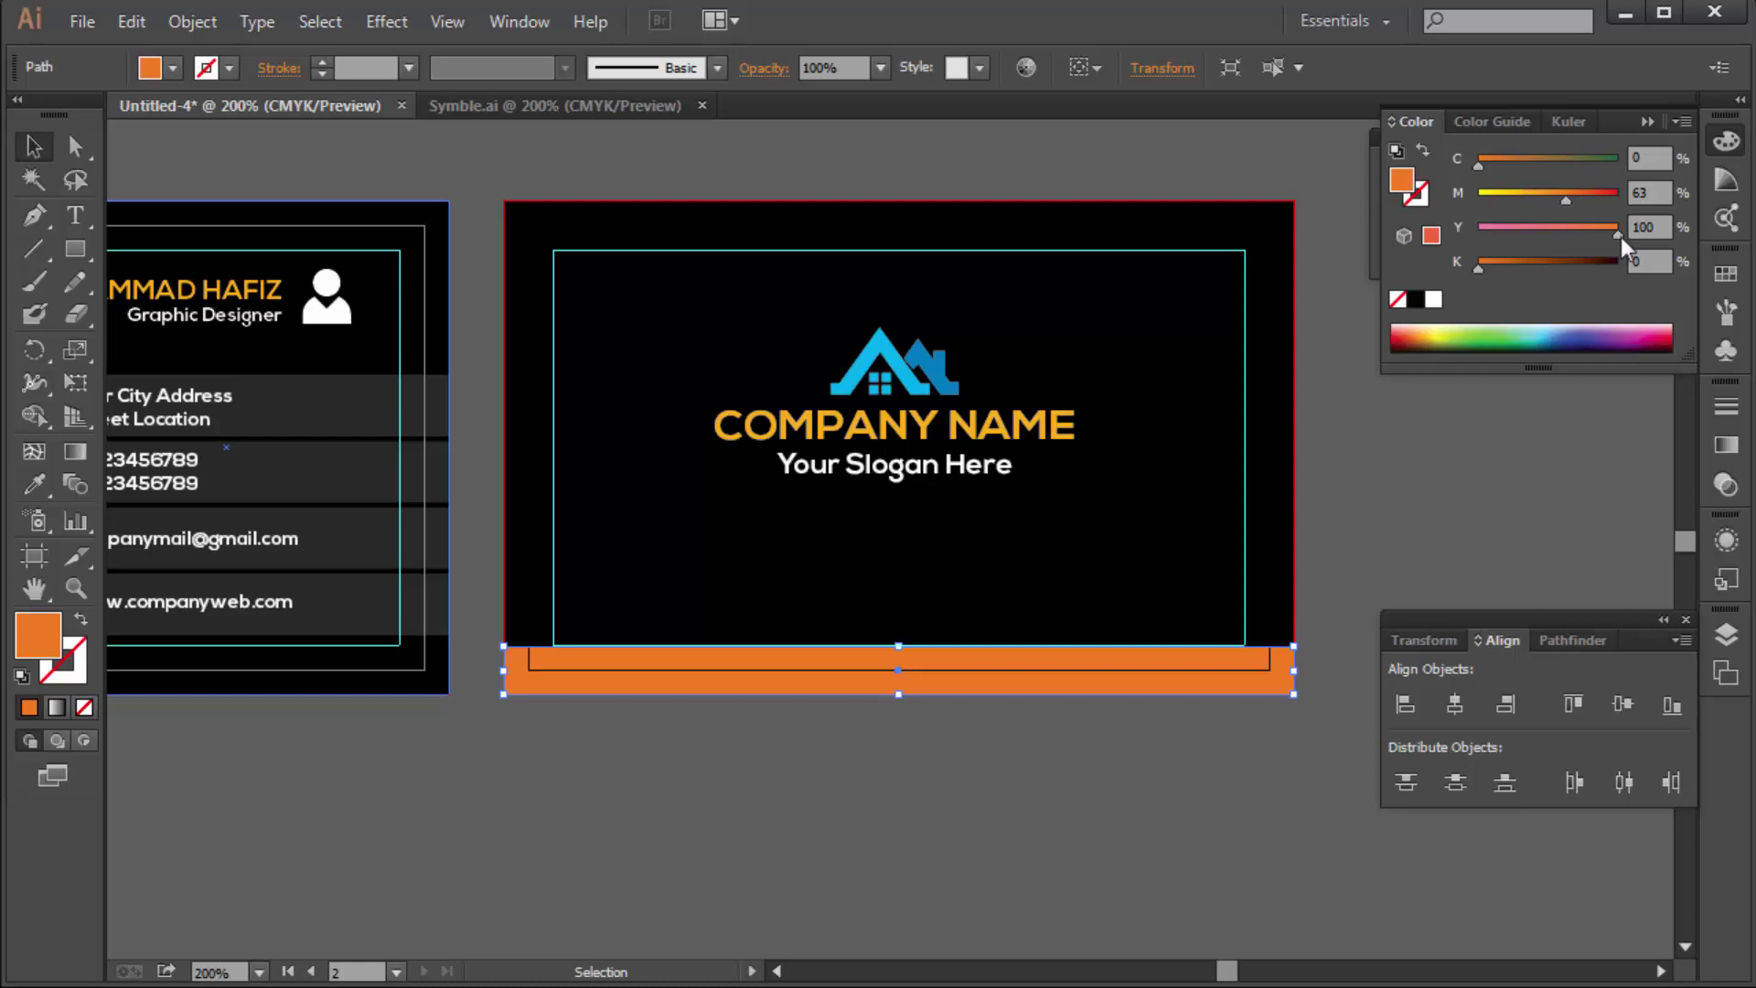
# Change the band to lime green (M 0%, C 51%) and raise its top edge slightly
pyautogui.moveTo(1542, 194); pyautogui.dragTo(1429, 189)
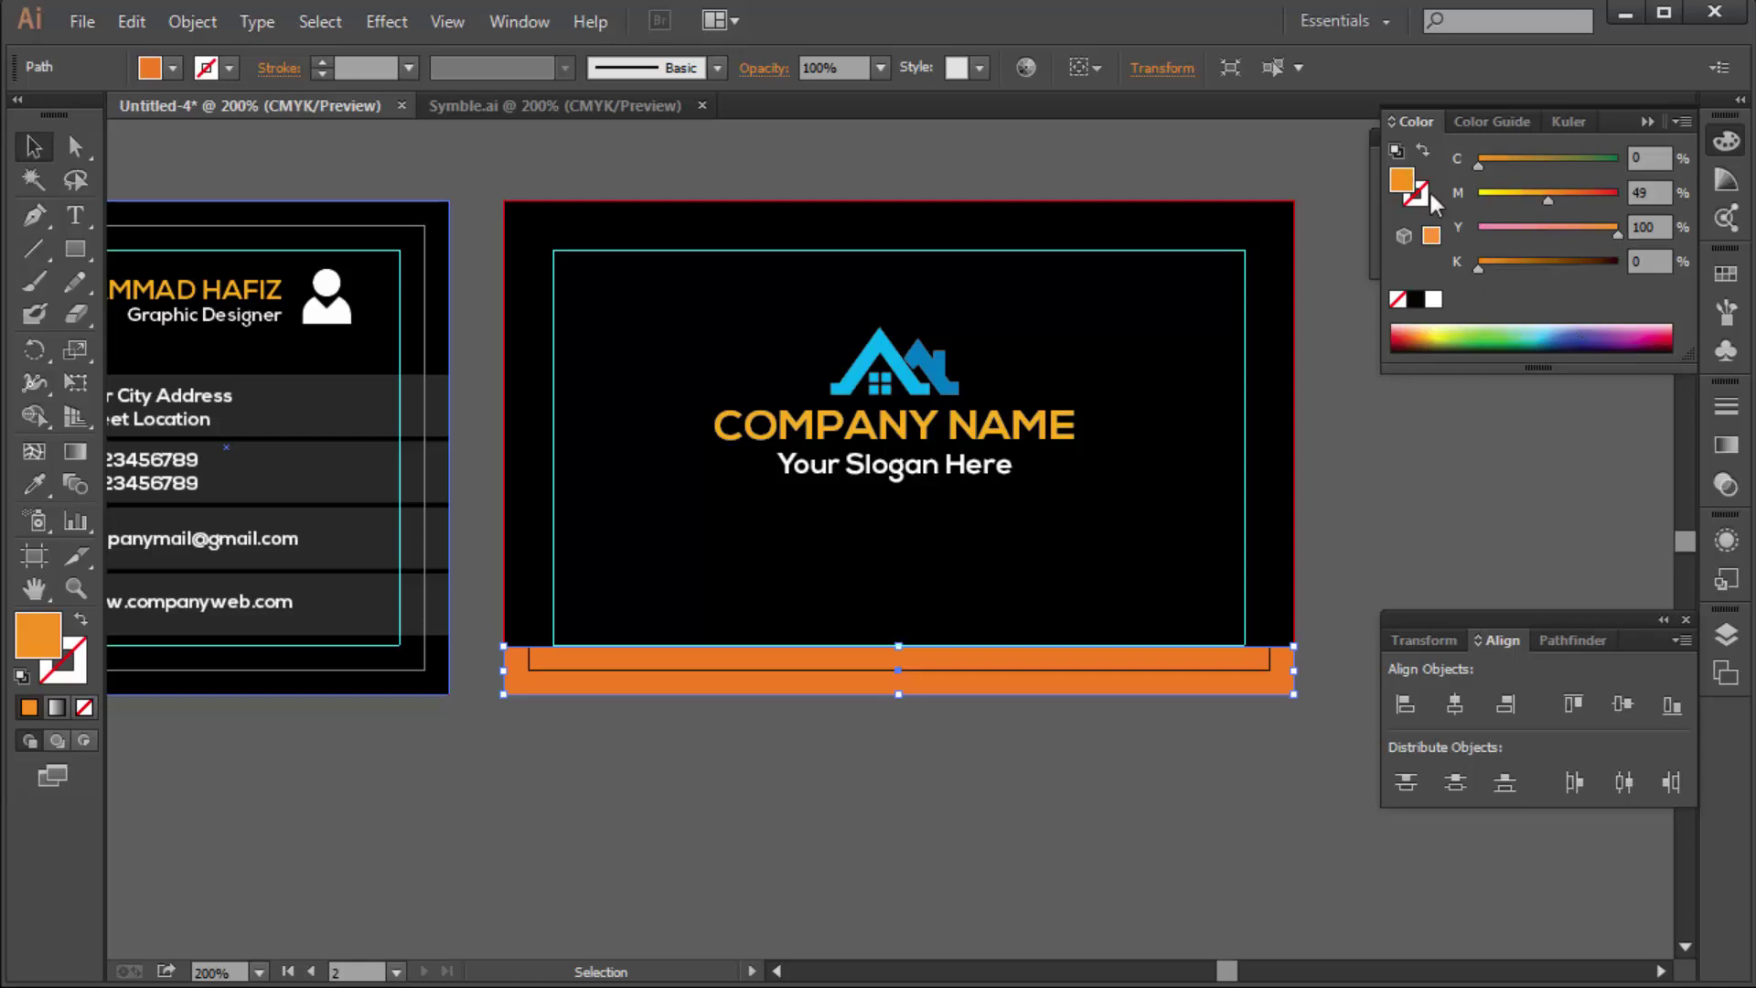
pyautogui.click(1535, 161)
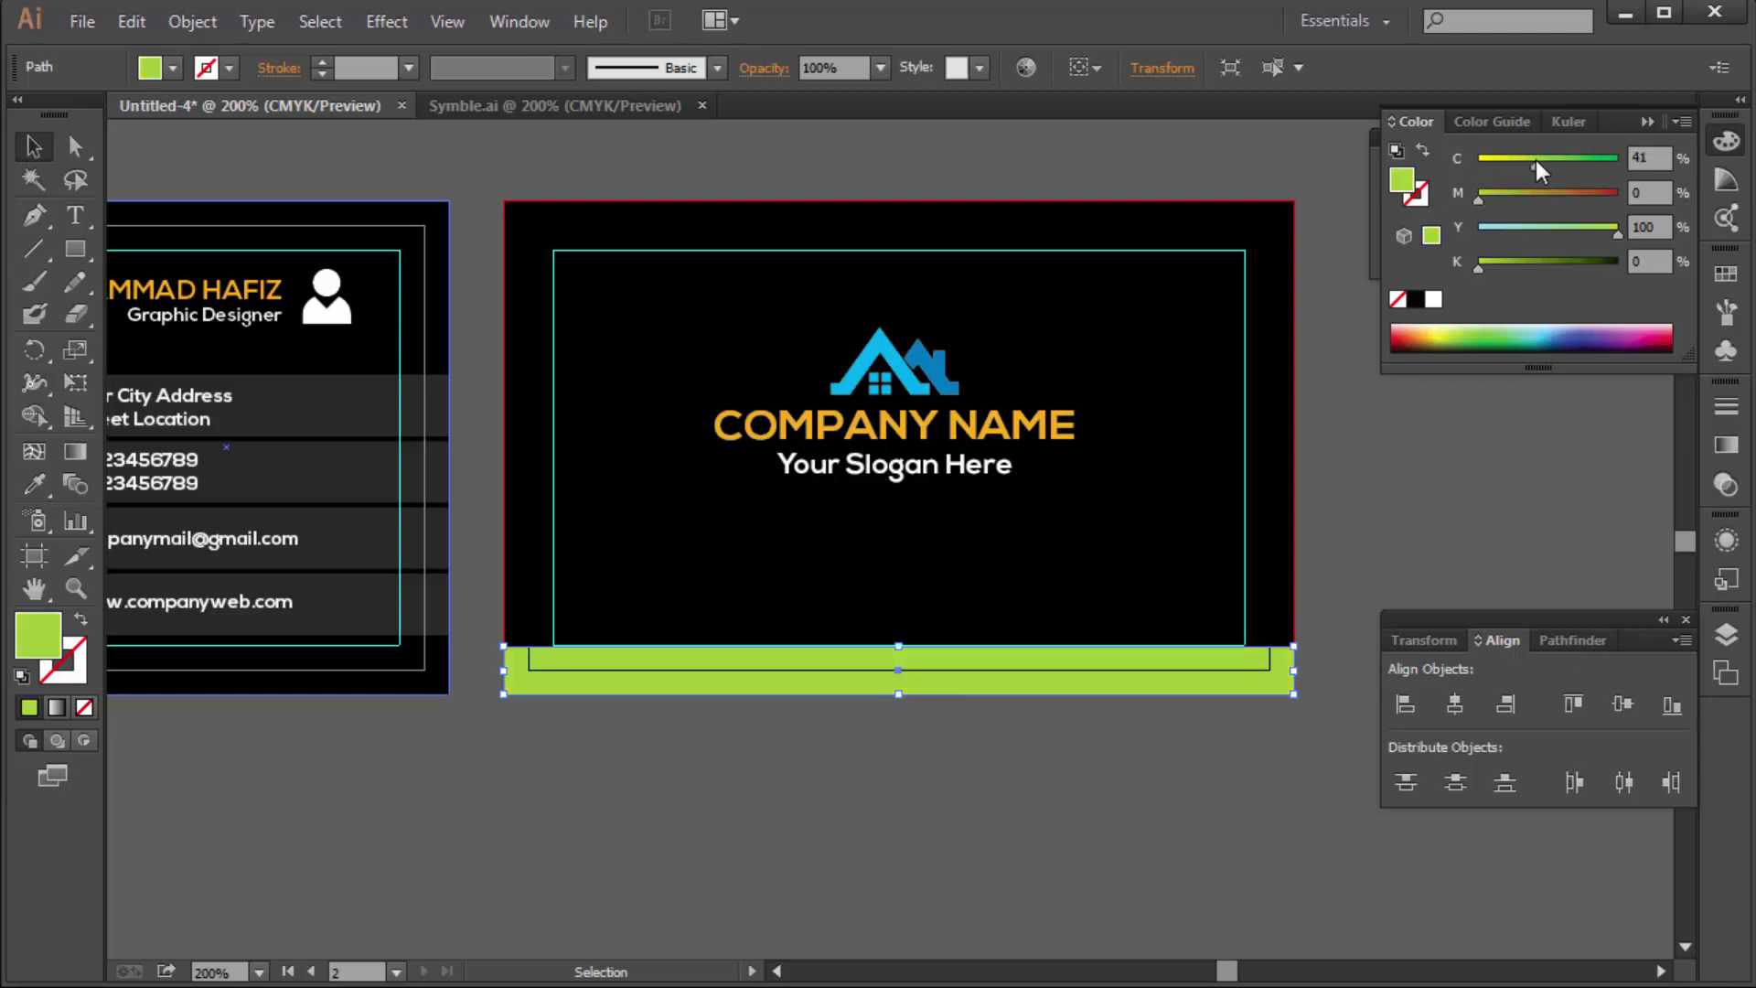
pyautogui.moveTo(1535, 161); pyautogui.dragTo(1549, 161)
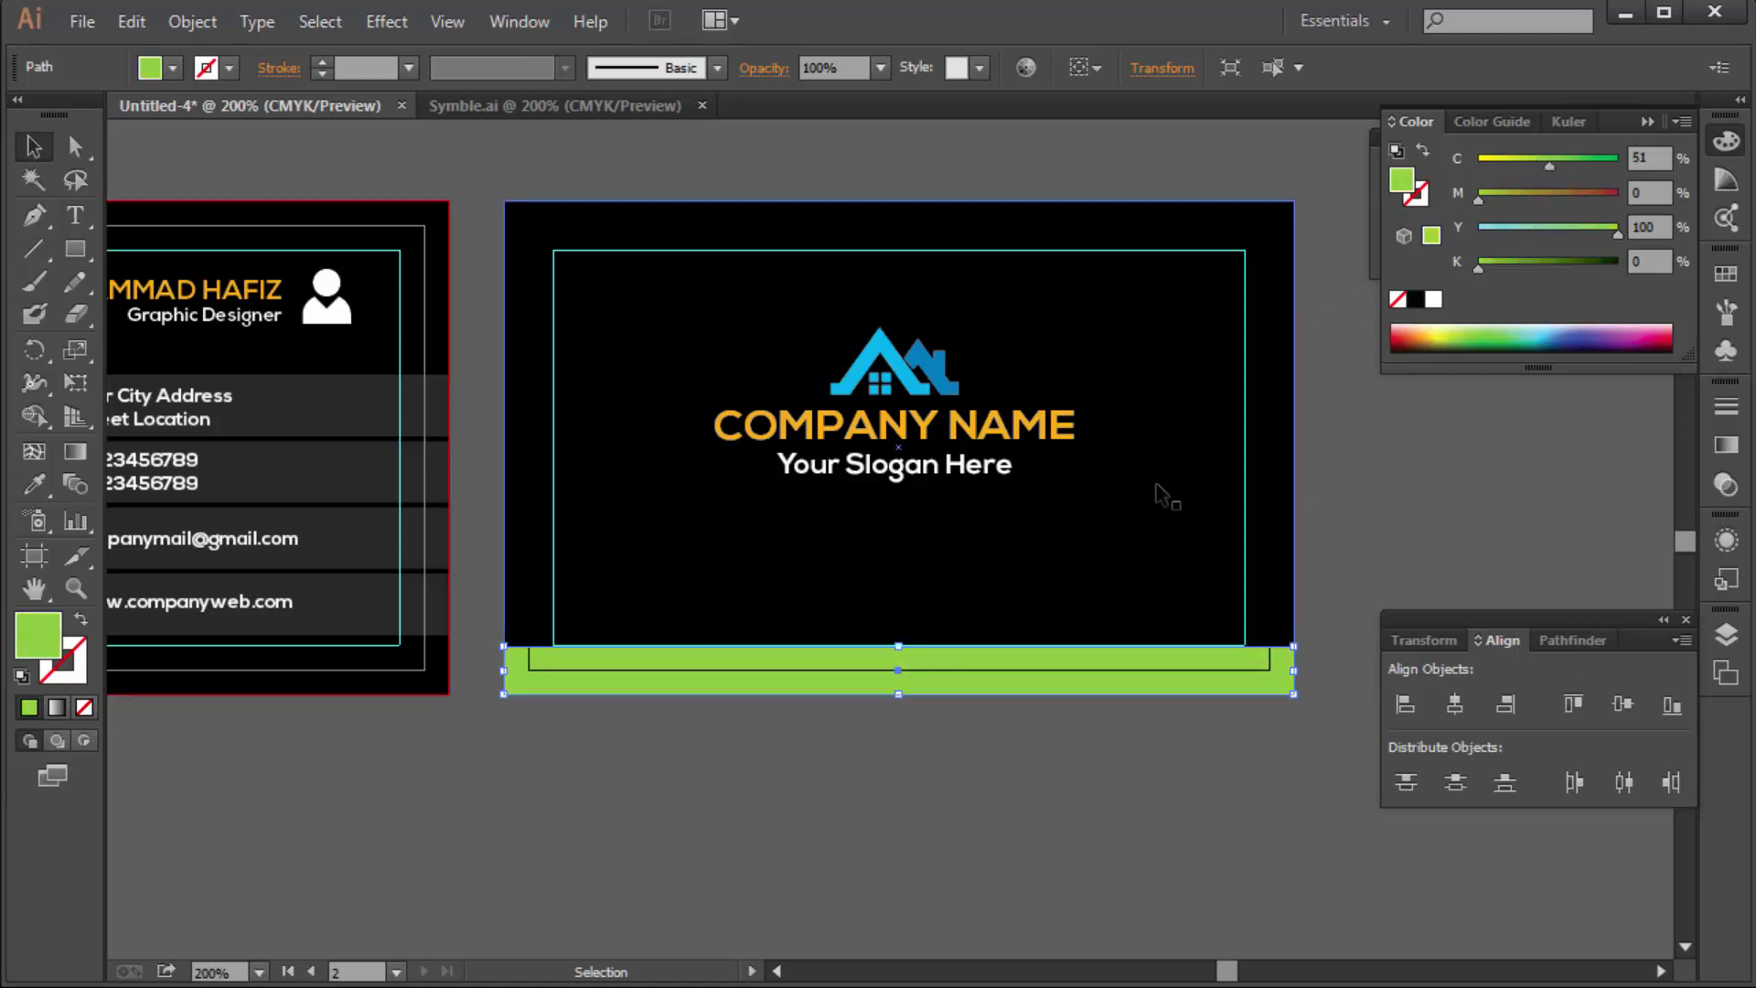
pyautogui.moveTo(899, 646); pyautogui.dragTo(899, 635)
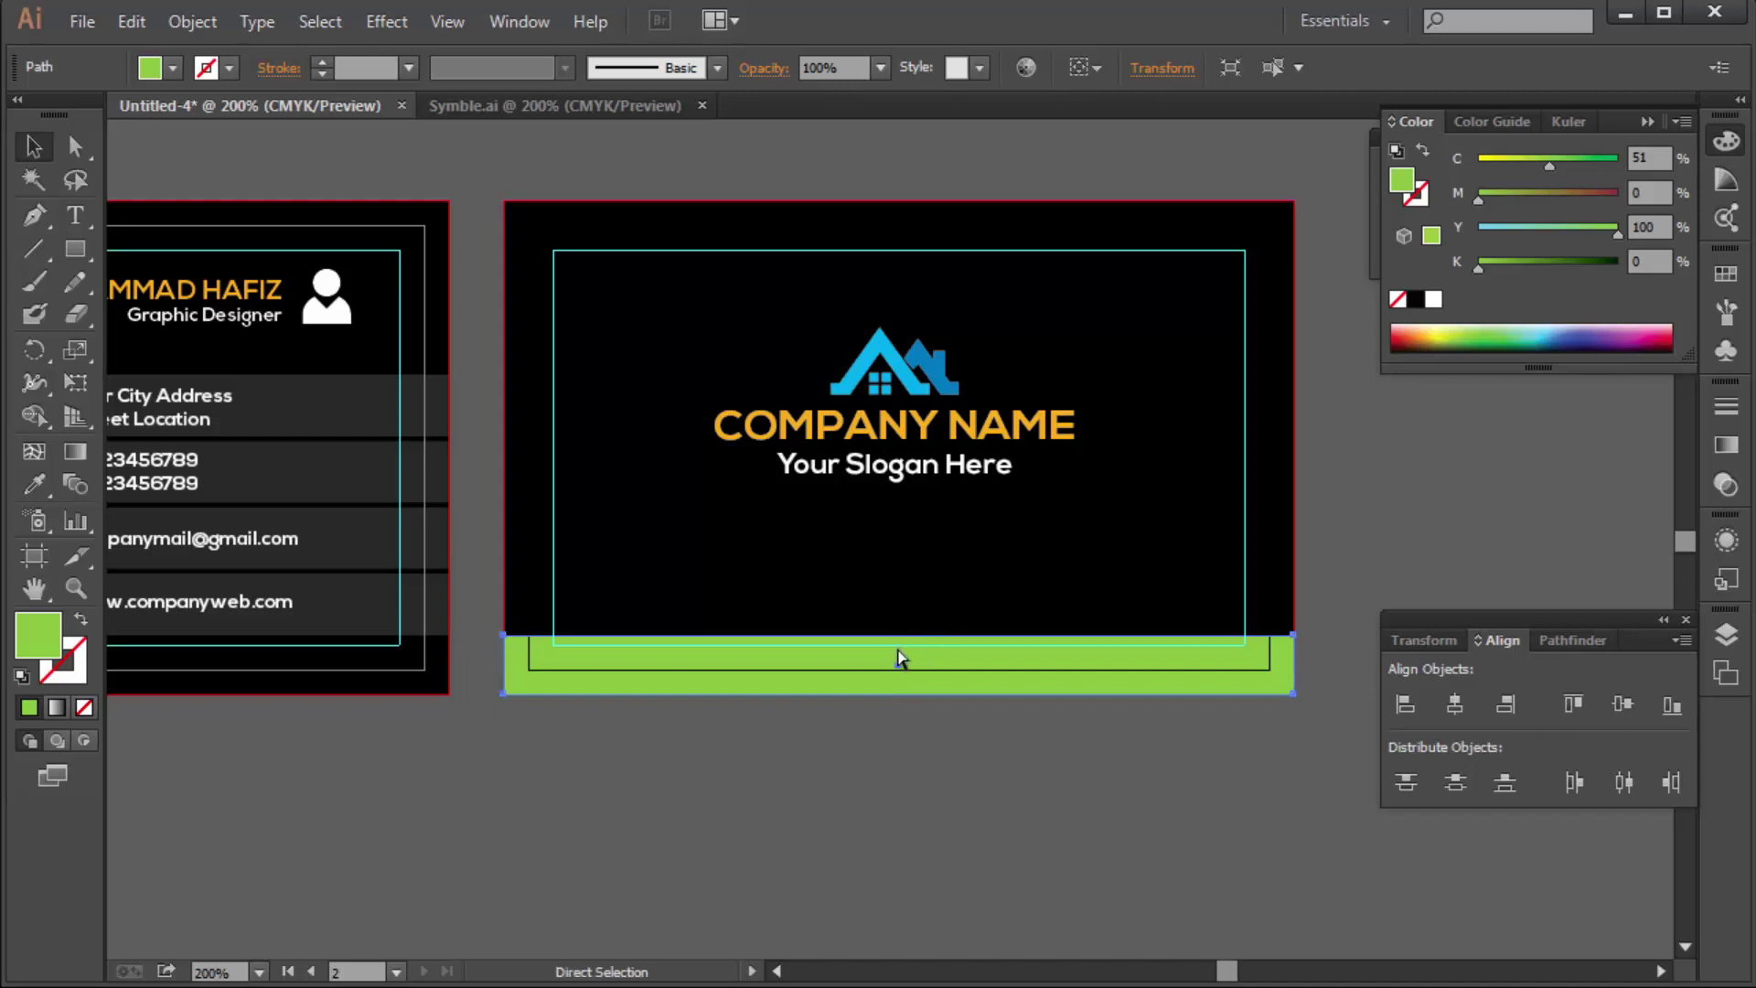
pyautogui.moveTo(899, 634); pyautogui.dragTo(899, 635)
pyautogui.press('a')
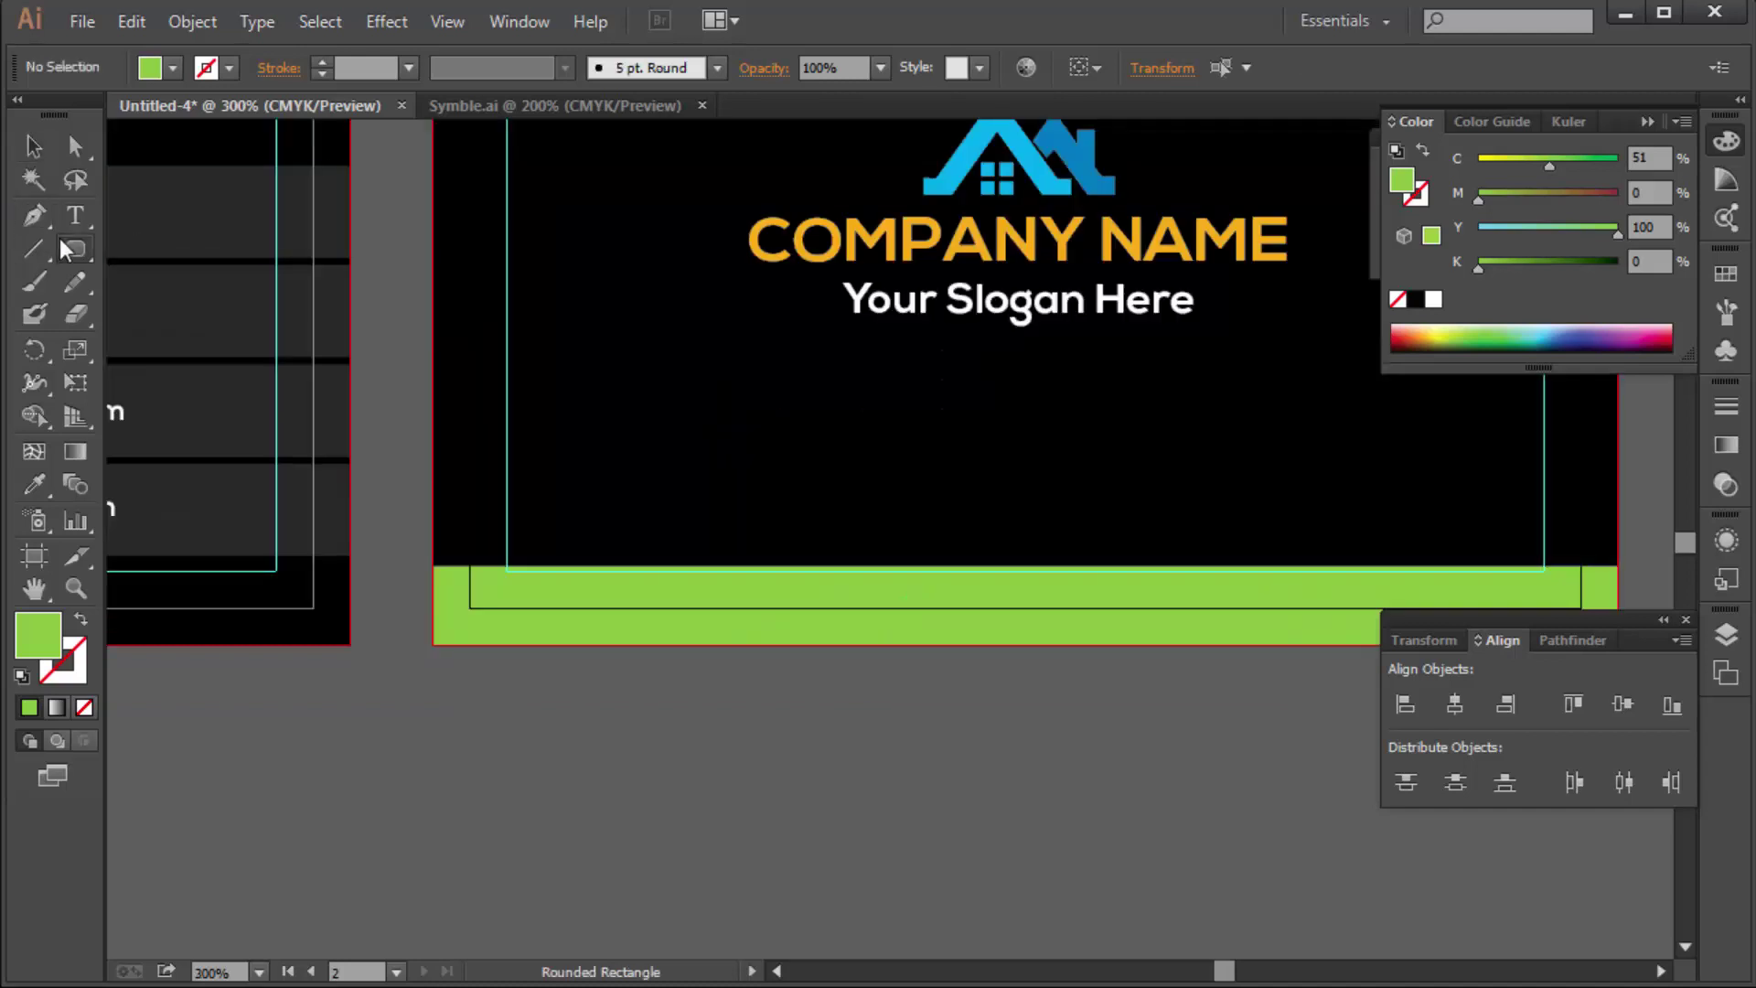
# Draw a black-filled rectangle over the middle of the green bottom band
pyautogui.moveTo(75, 248); pyautogui.dragTo(139, 267)
pyautogui.click(139, 260)
pyautogui.press('Tab')
pyautogui.moveTo(743, 464); pyautogui.dragTo(1156, 552)
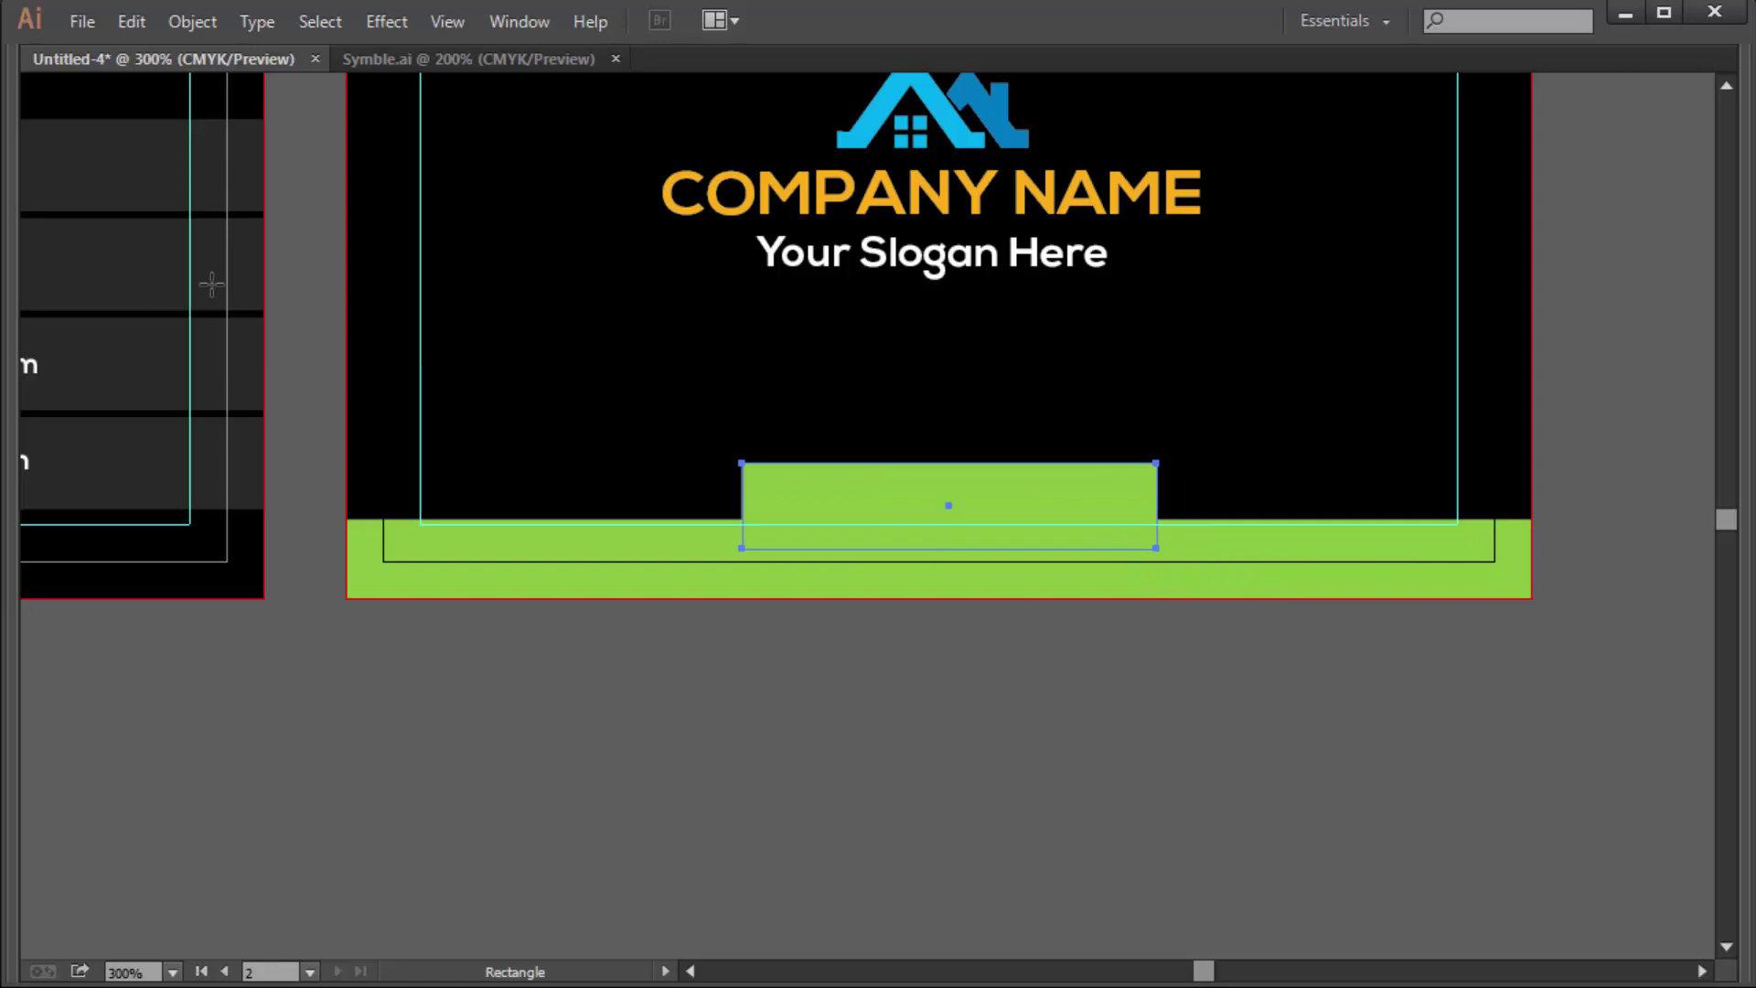
pyautogui.press('Tab')
pyautogui.click(41, 153)
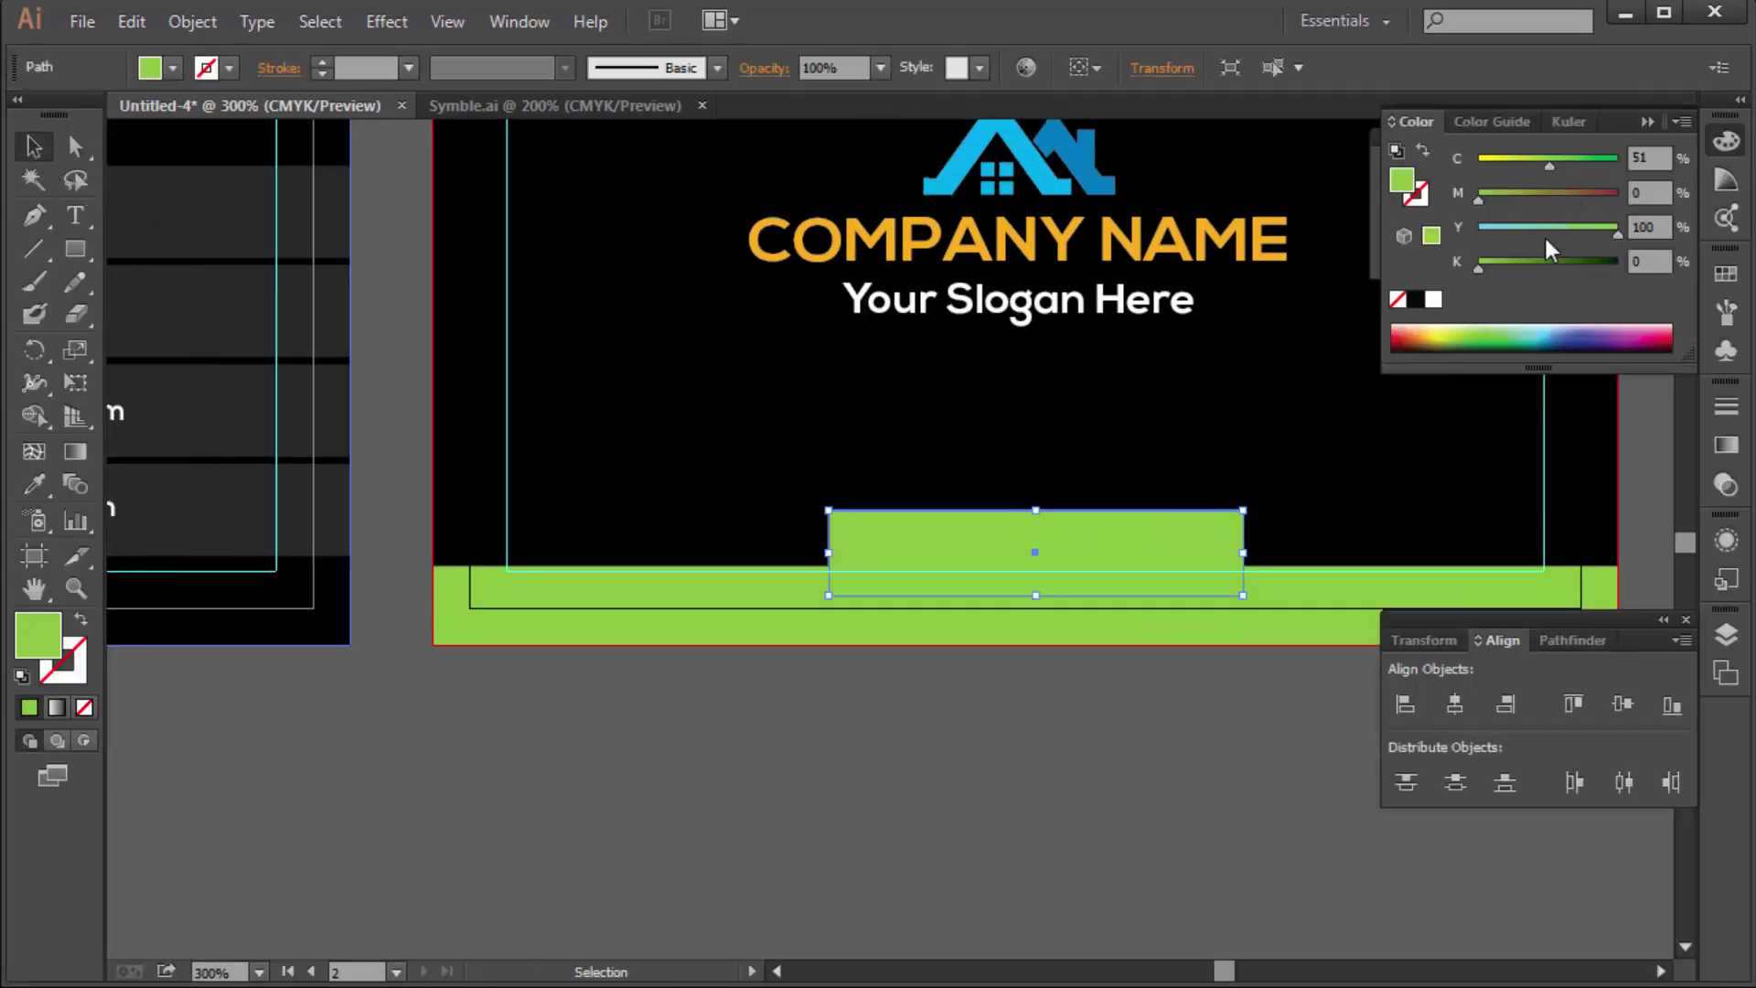
pyautogui.click(1415, 298)
pyautogui.click(1079, 820)
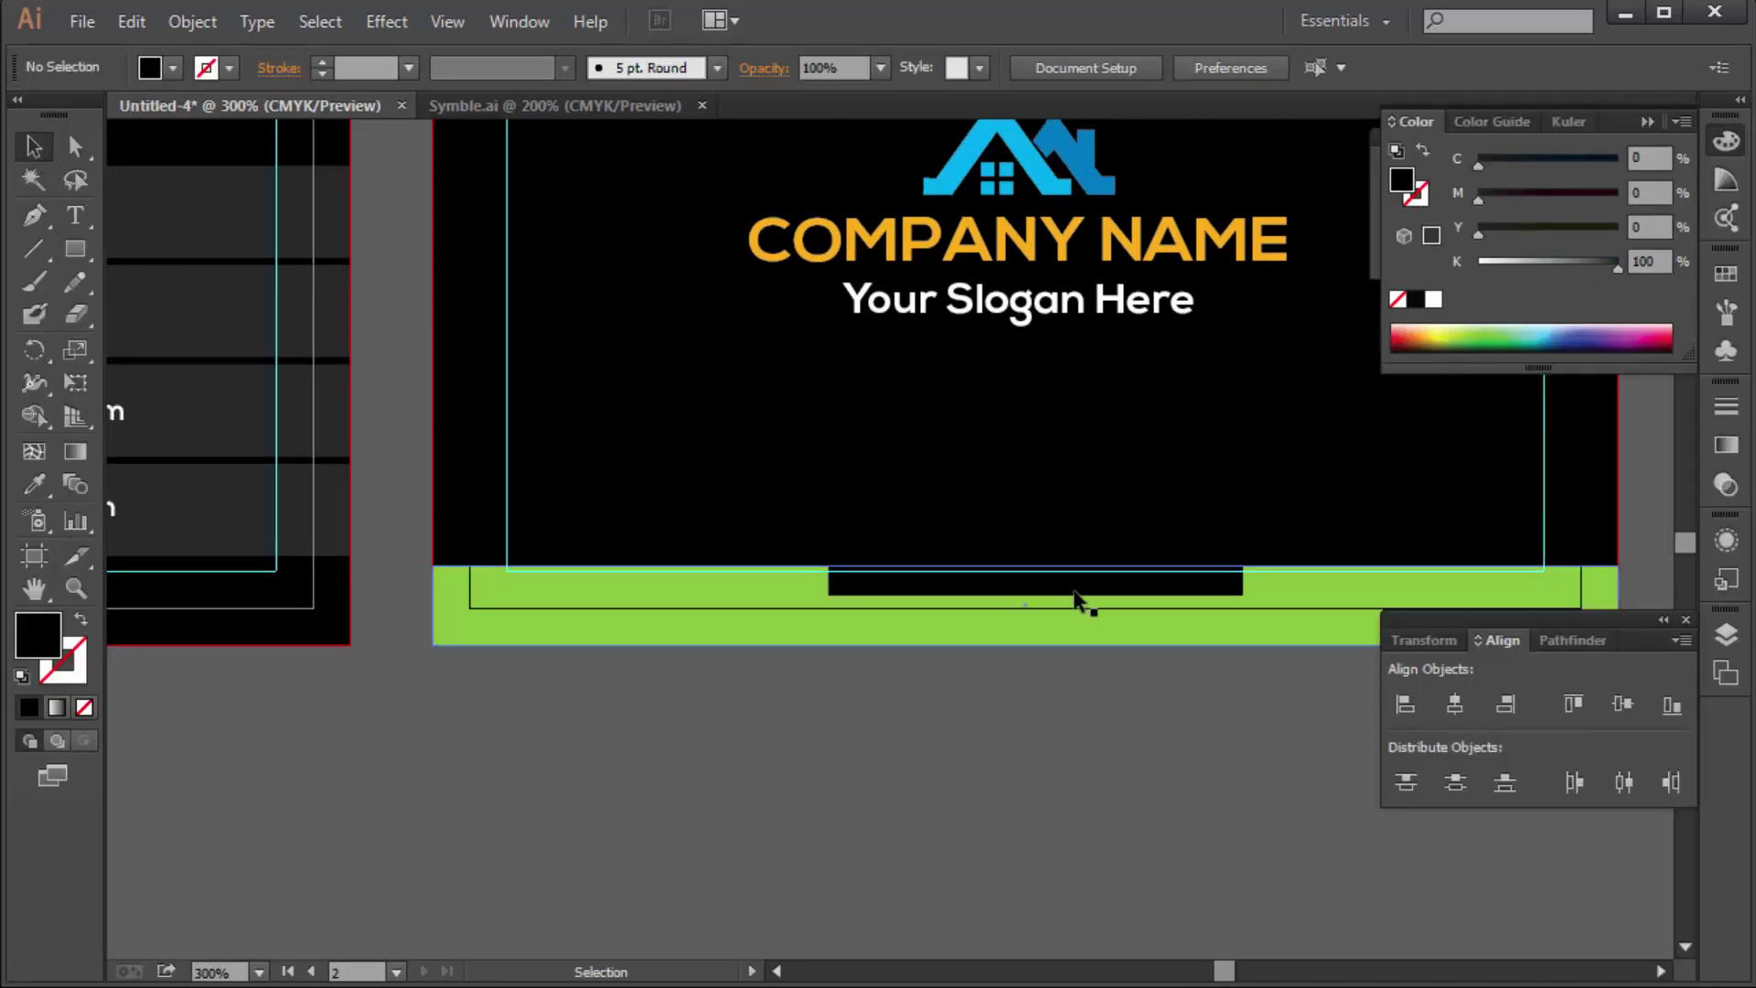
# Widen and reposition the black rectangle, then shear it into a slanted parallelogram
pyautogui.click(1050, 545)
pyautogui.moveTo(1246, 552); pyautogui.dragTo(1326, 558)
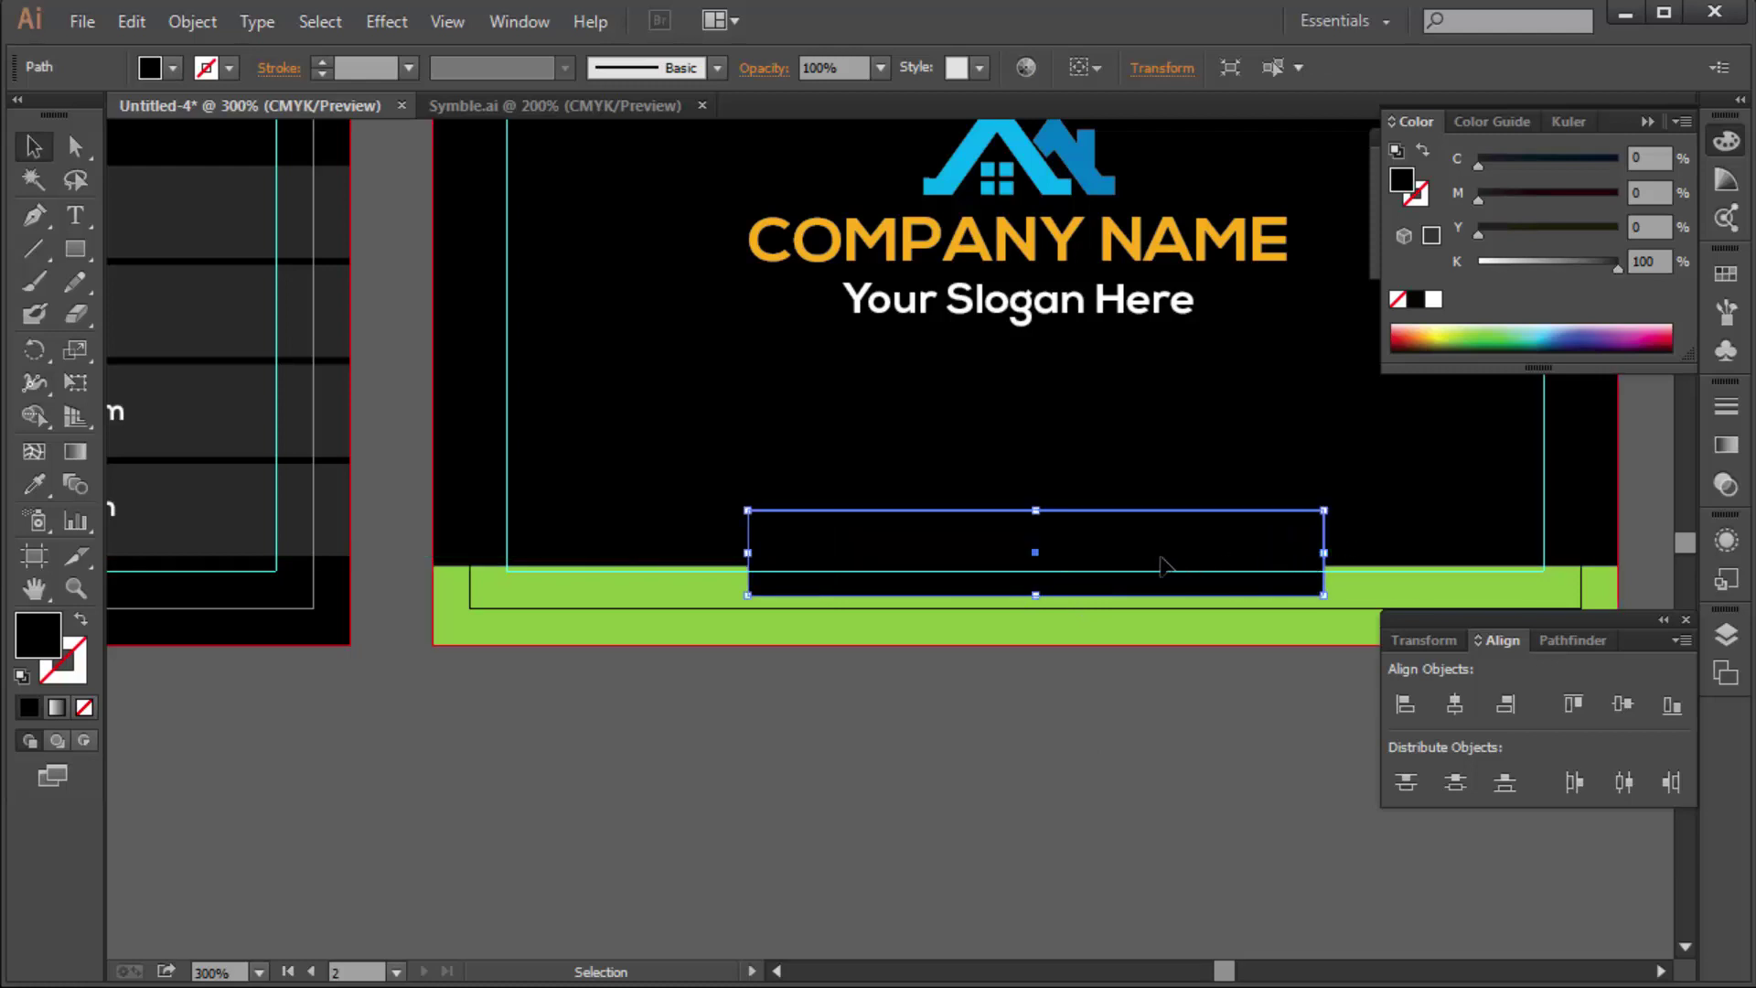
pyautogui.moveTo(1127, 546)
pyautogui.mouseDown()
pyautogui.moveTo(1048, 515)
pyautogui.moveTo(1022, 561)
pyautogui.mouseUp()
pyautogui.click(1068, 792)
pyautogui.hotkey('ctrl', '-')
pyautogui.click(1022, 561)
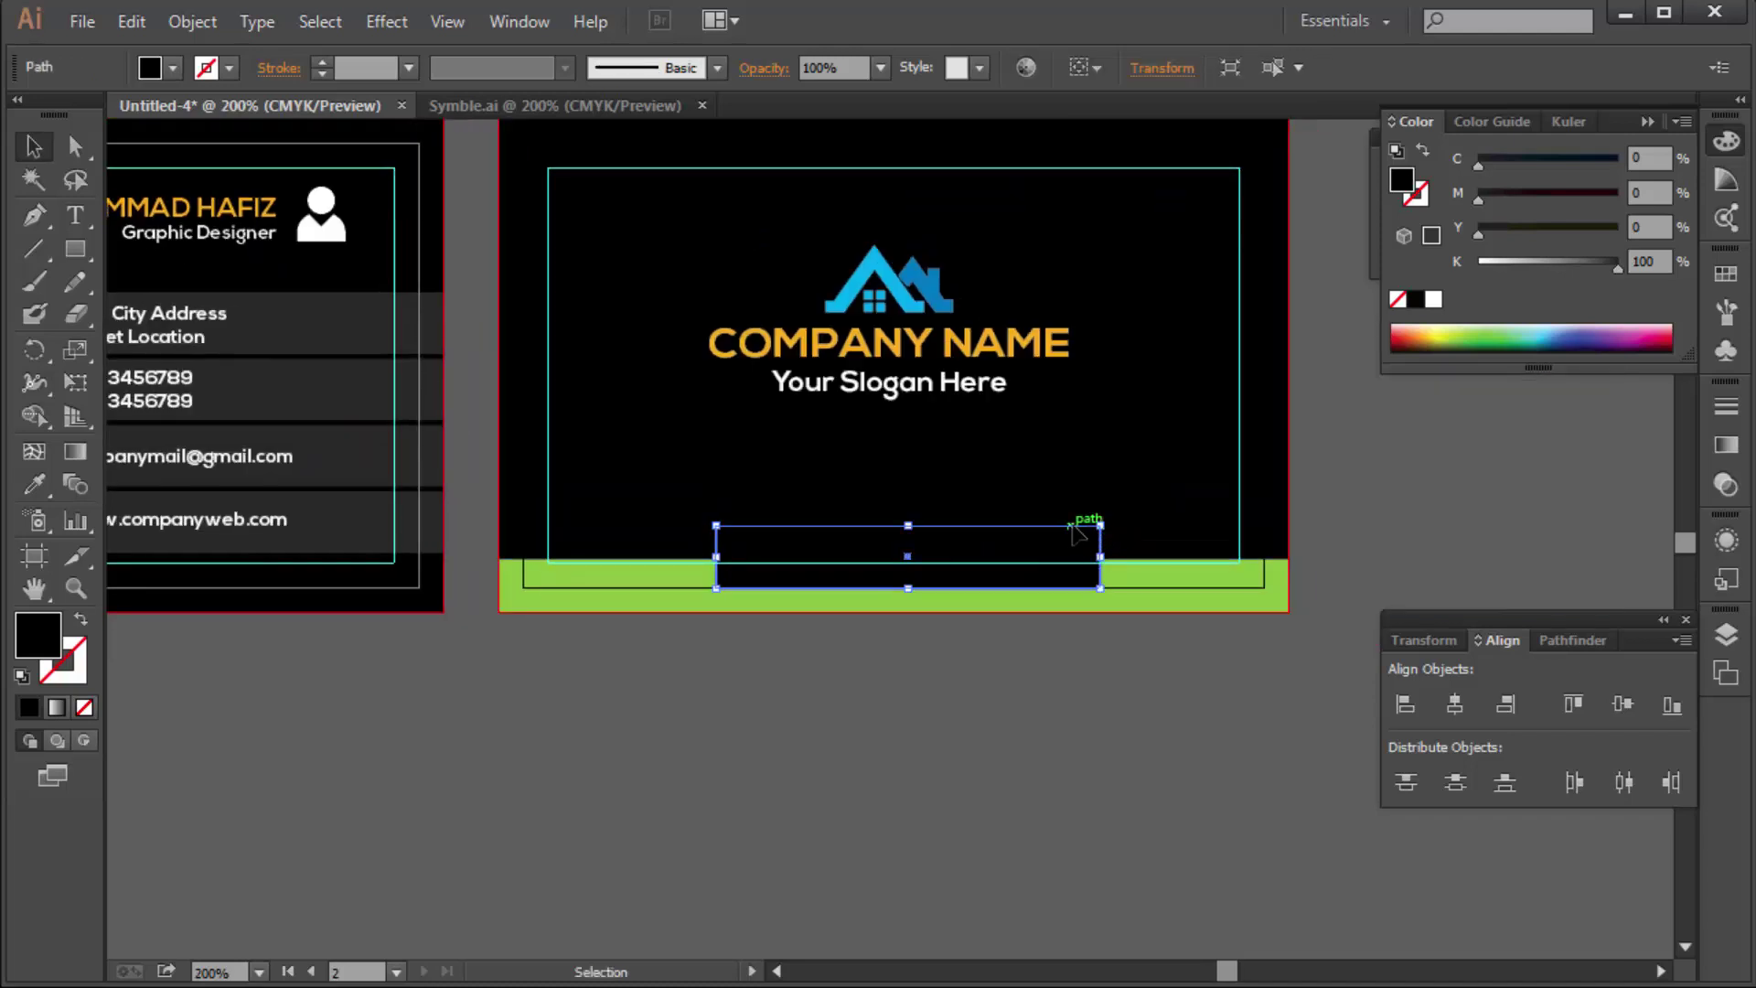
pyautogui.moveTo(75, 349); pyautogui.dragTo(109, 350)
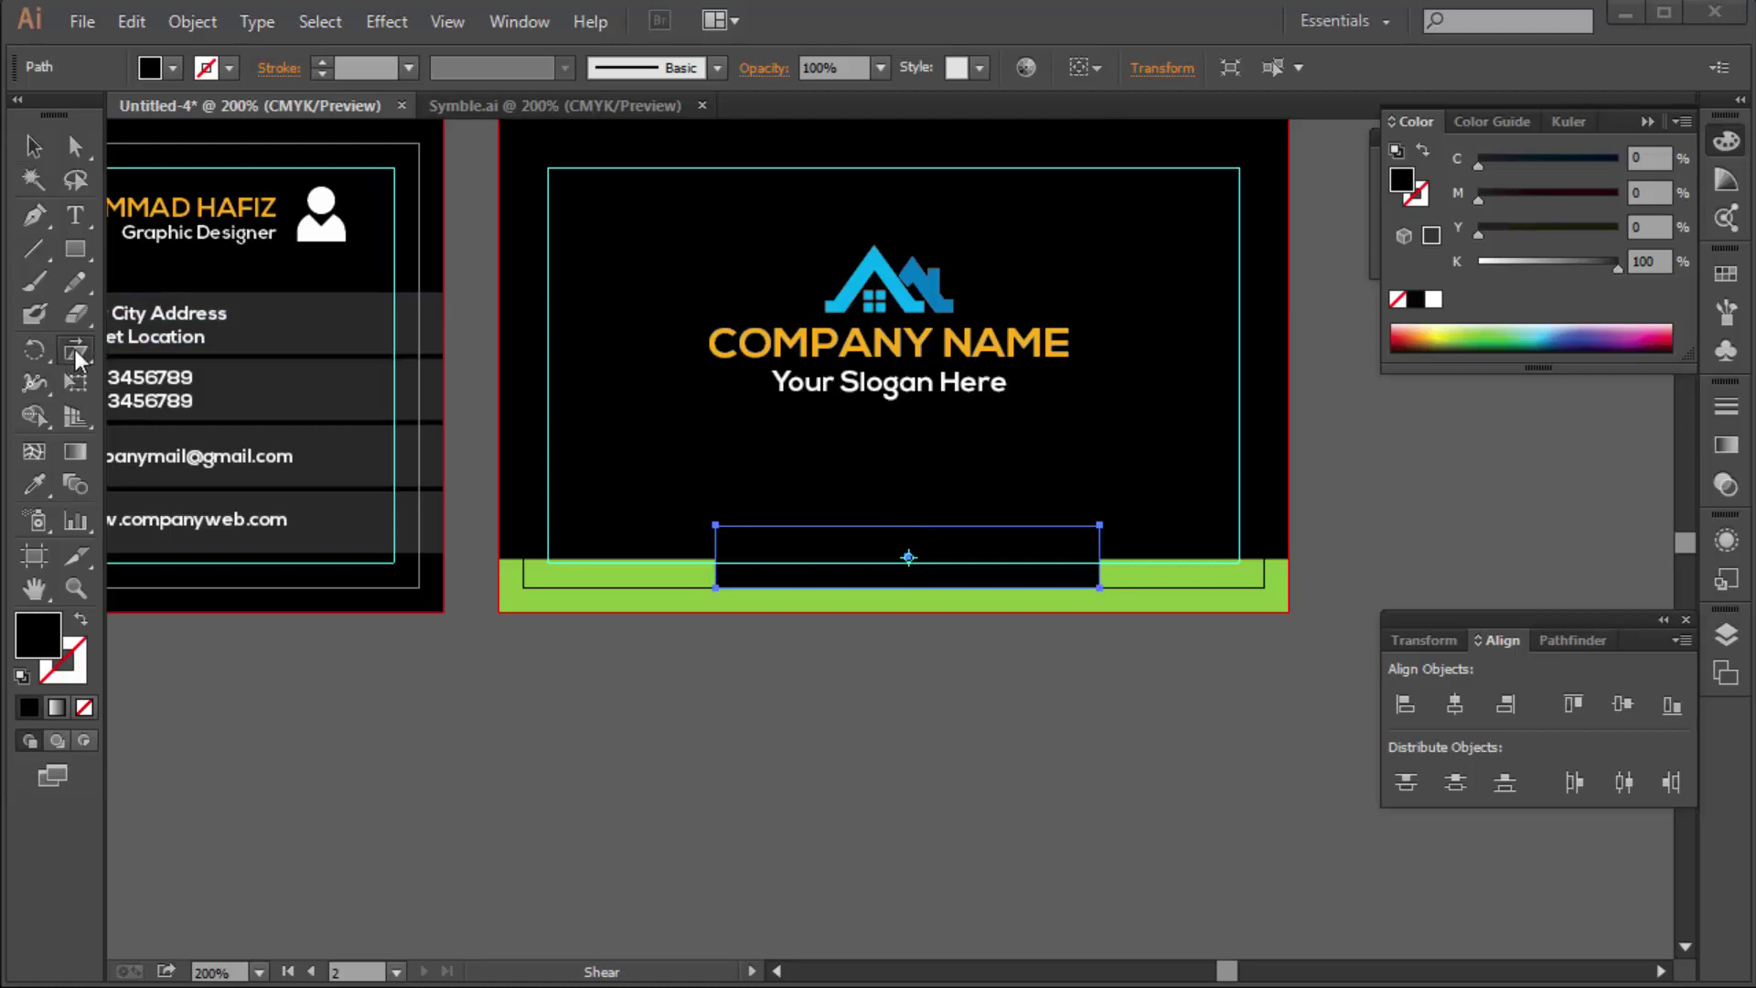
pyautogui.moveTo(854, 539); pyautogui.dragTo(865, 545)
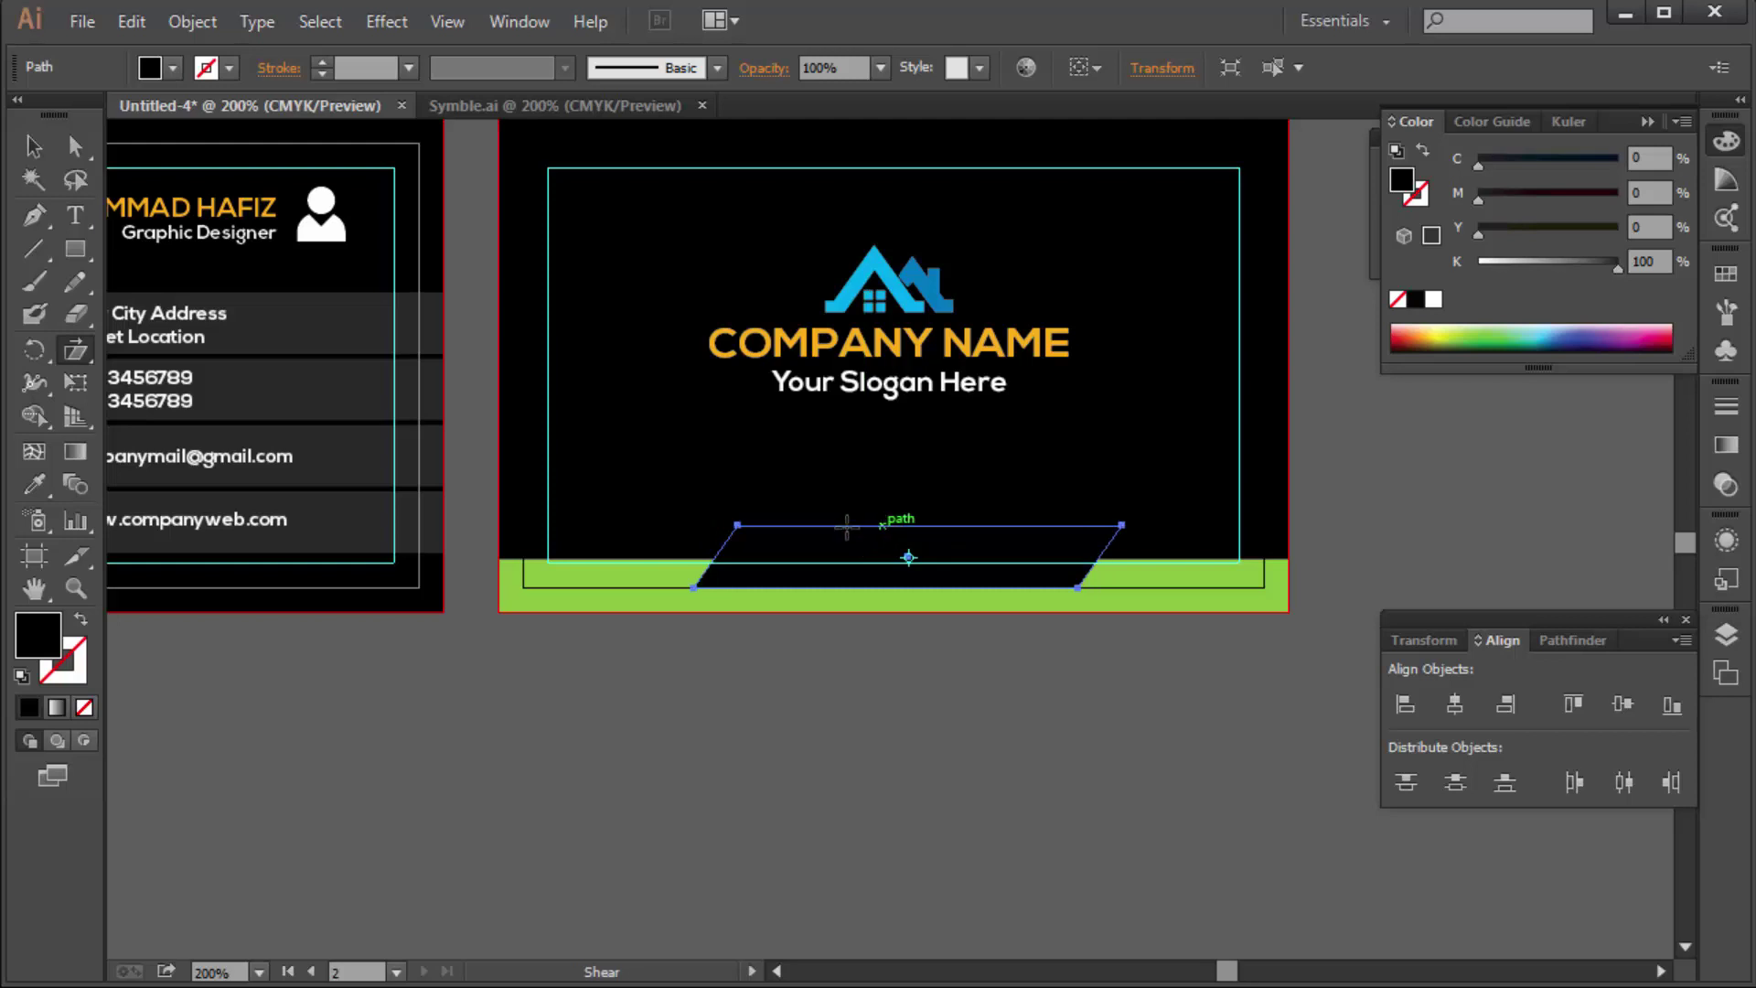
pyautogui.press('v')
pyautogui.click(782, 791)
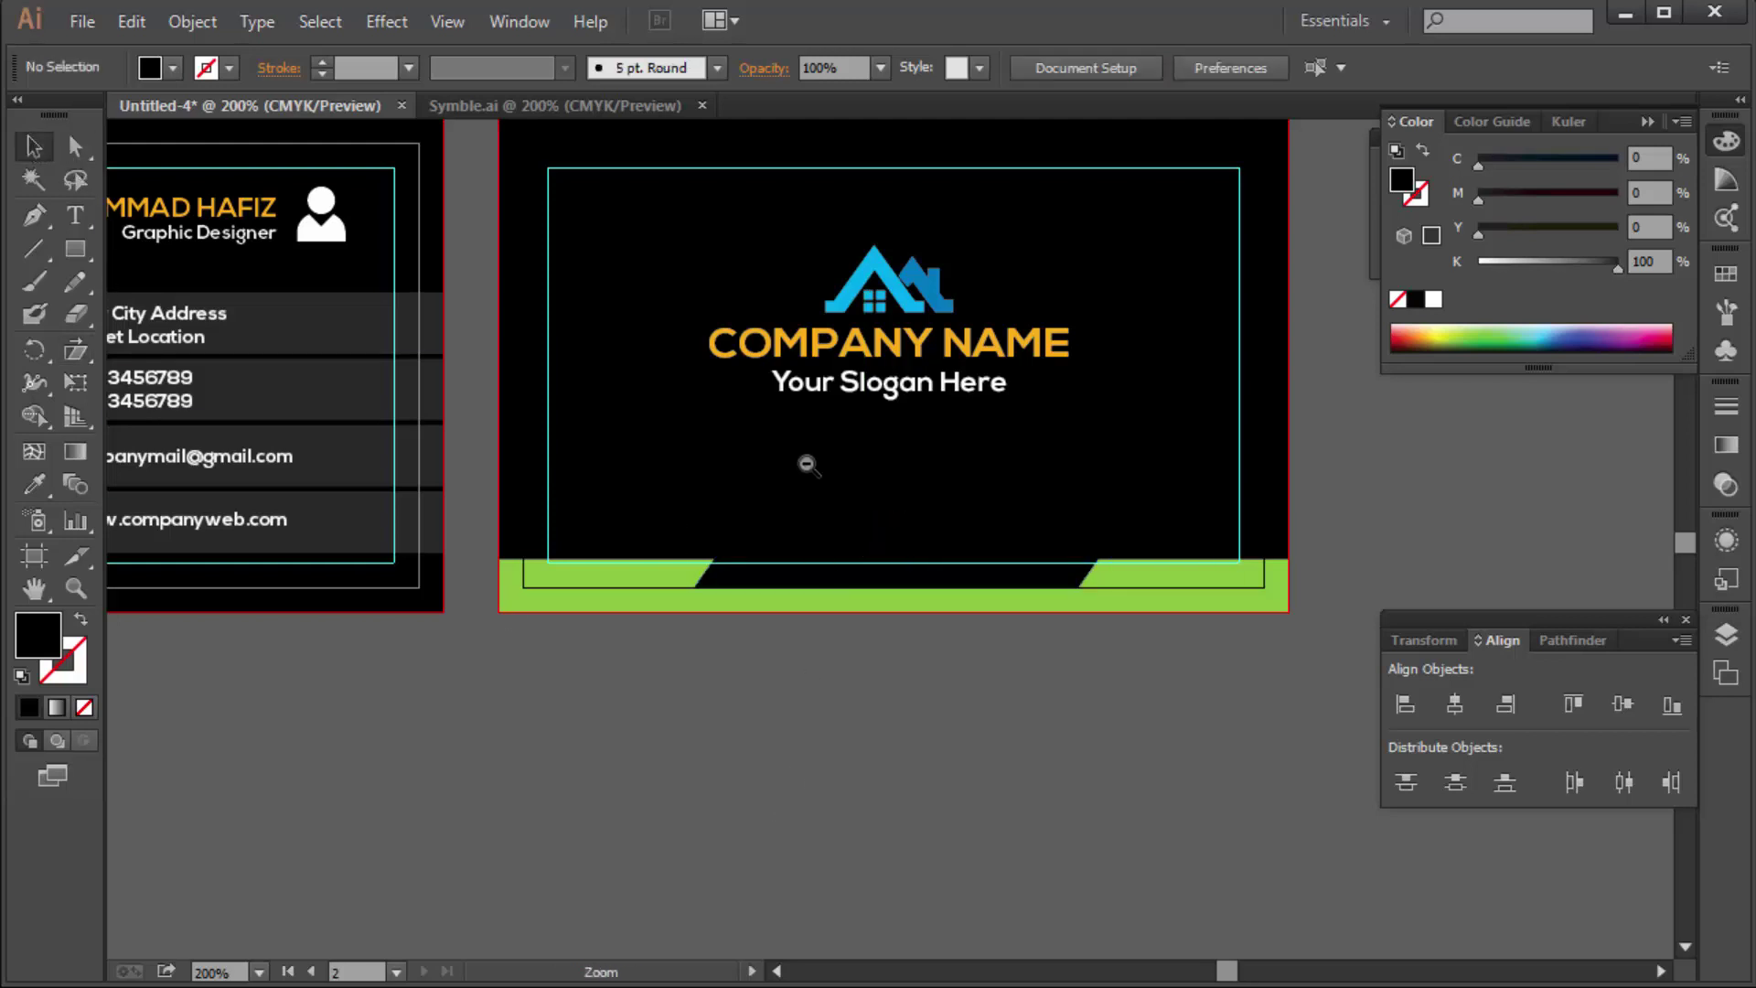
# Copy the front card's globe icon and website text onto the back card
pyautogui.moveTo(595, 639); pyautogui.dragTo(800, 580)
pyautogui.click(350, 467)
pyautogui.keyDown('shift'); pyautogui.click(223, 465); pyautogui.keyUp('shift')
pyautogui.moveTo(272, 466)
pyautogui.mouseDown()
pyautogui.moveTo(1002, 469)
pyautogui.moveTo(1089, 526)
pyautogui.mouseUp()
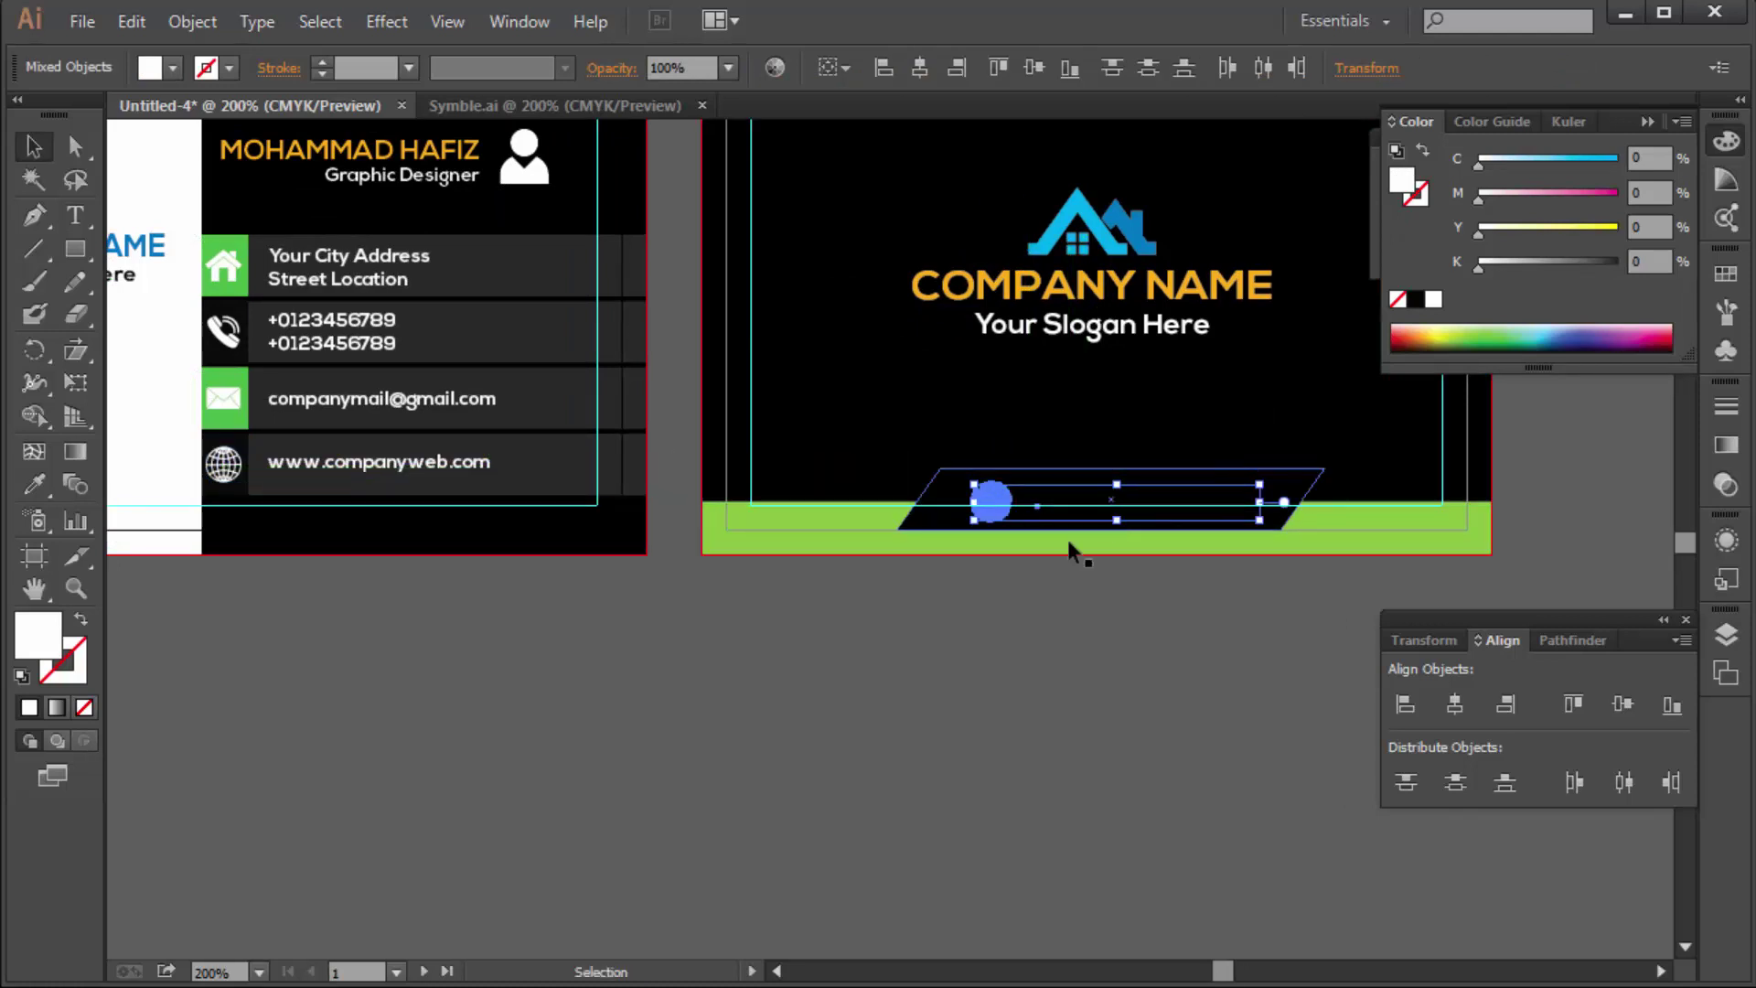
pyautogui.rightClick(985, 489)
pyautogui.moveTo(1061, 721)
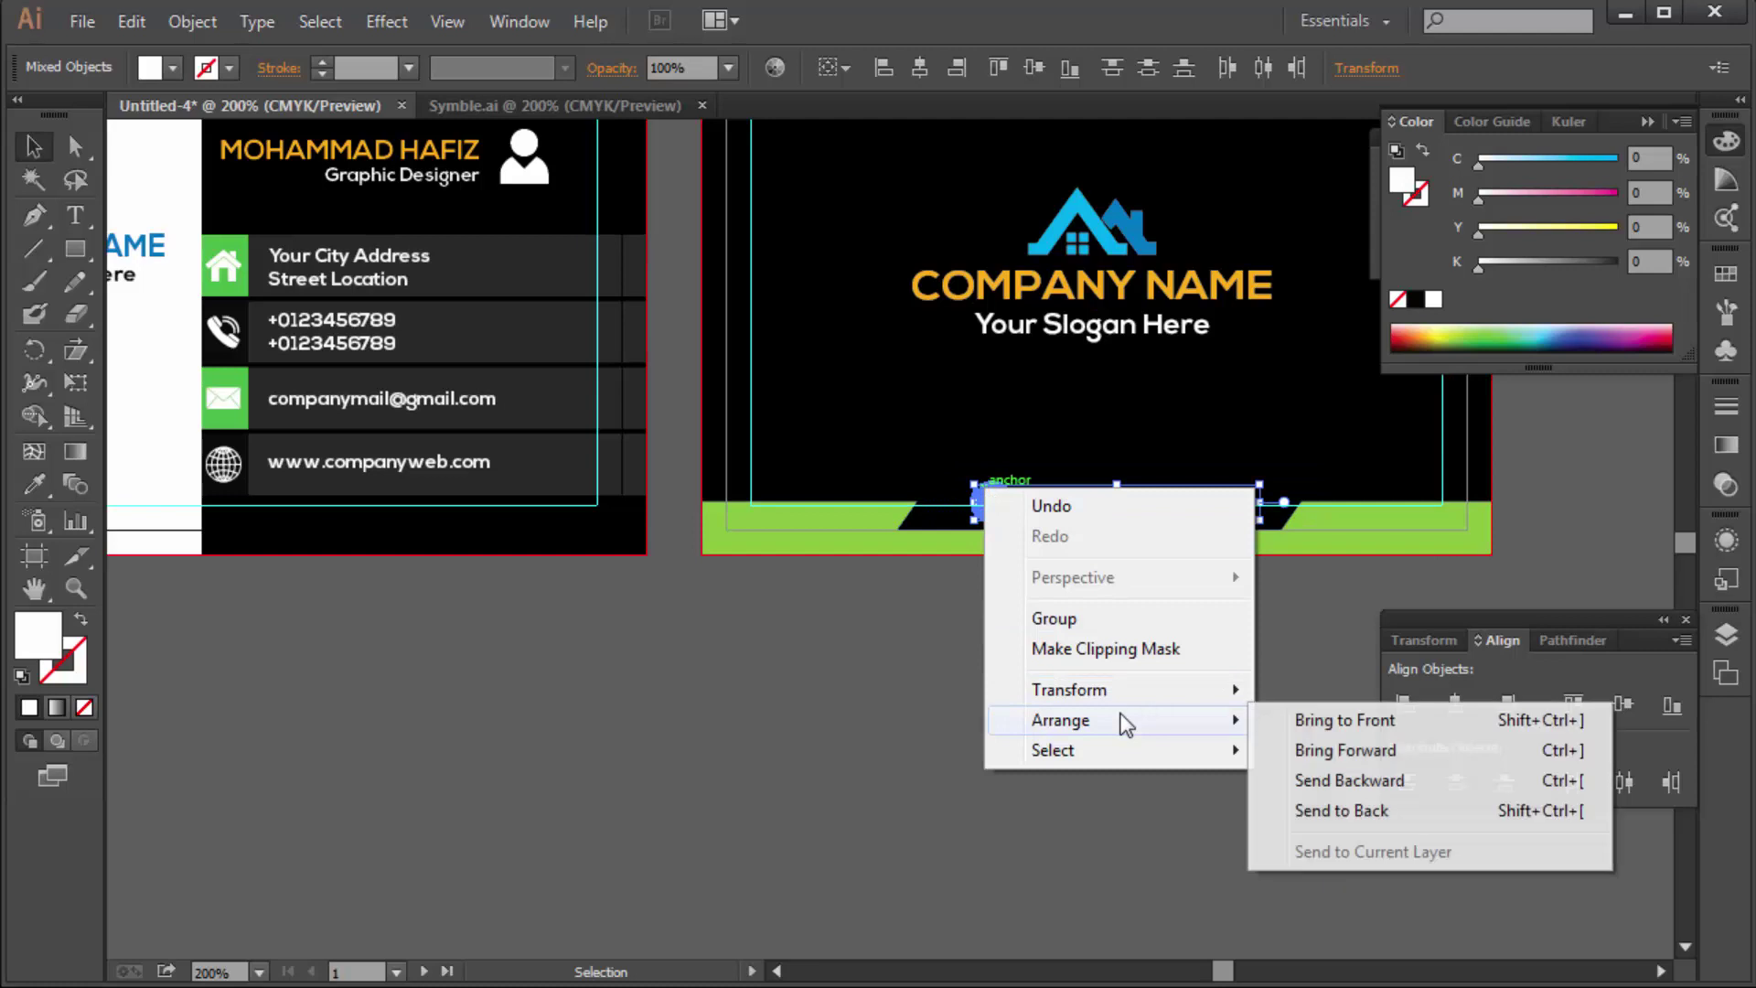
pyautogui.click(1343, 721)
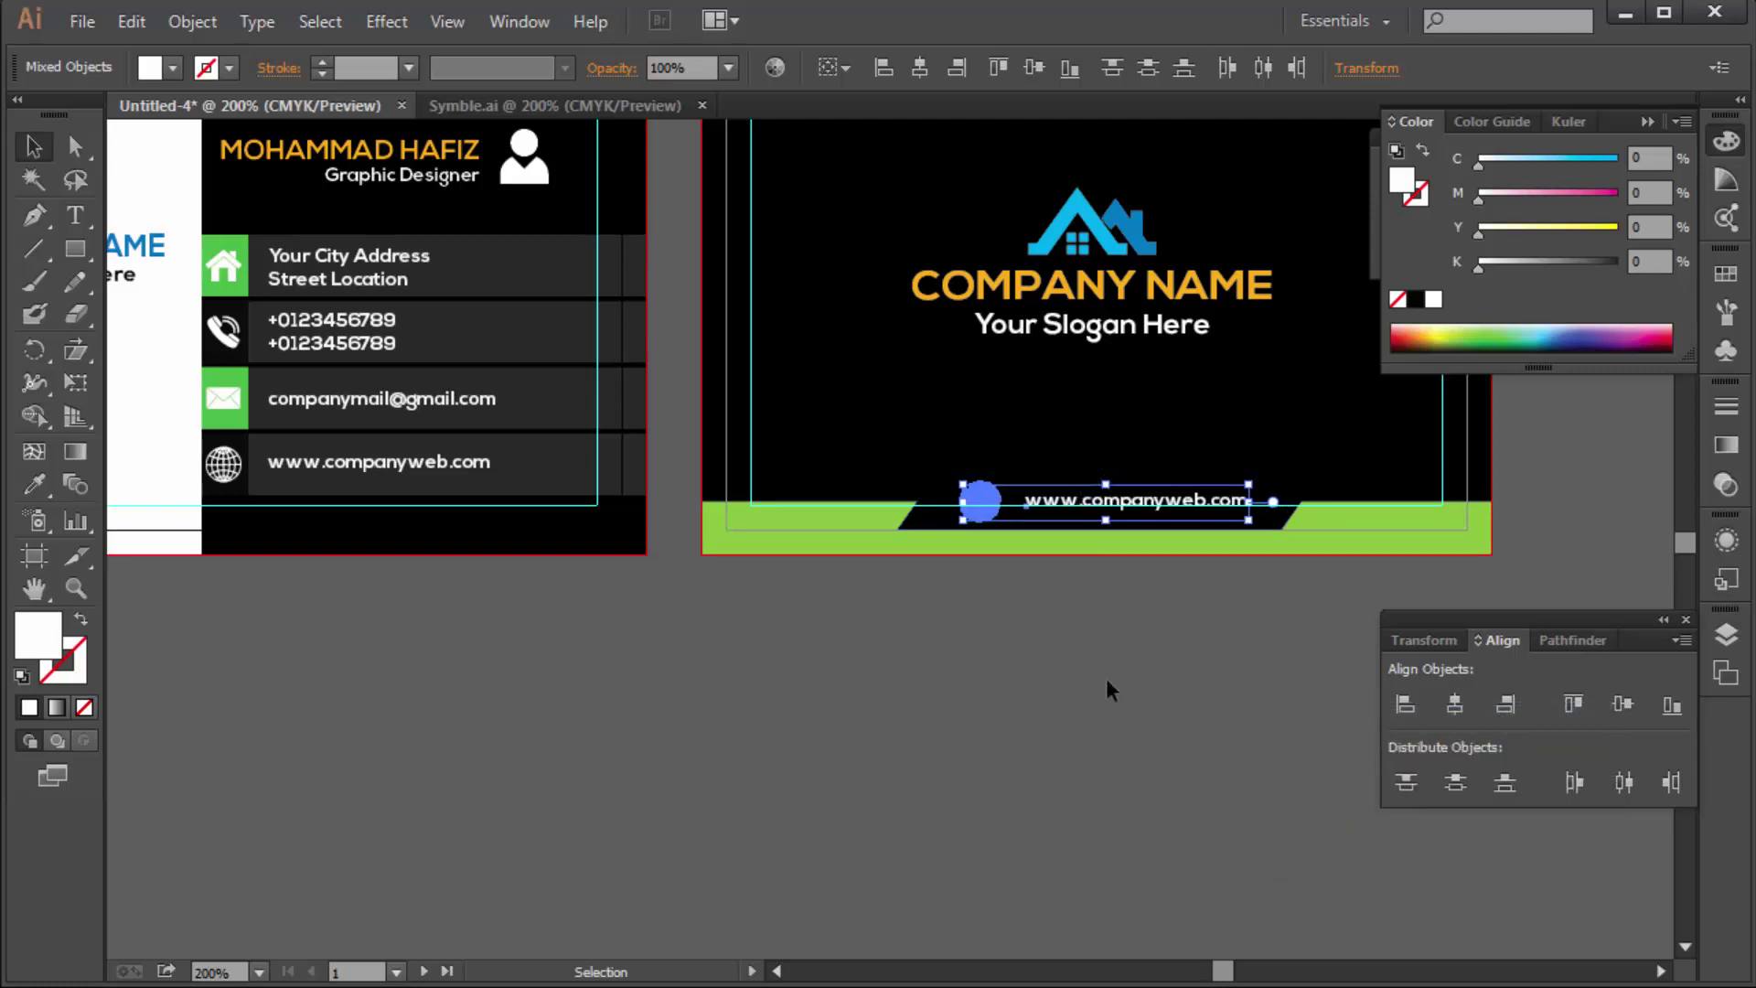
pyautogui.click(1091, 597)
pyautogui.moveTo(1089, 502); pyautogui.dragTo(1077, 503)
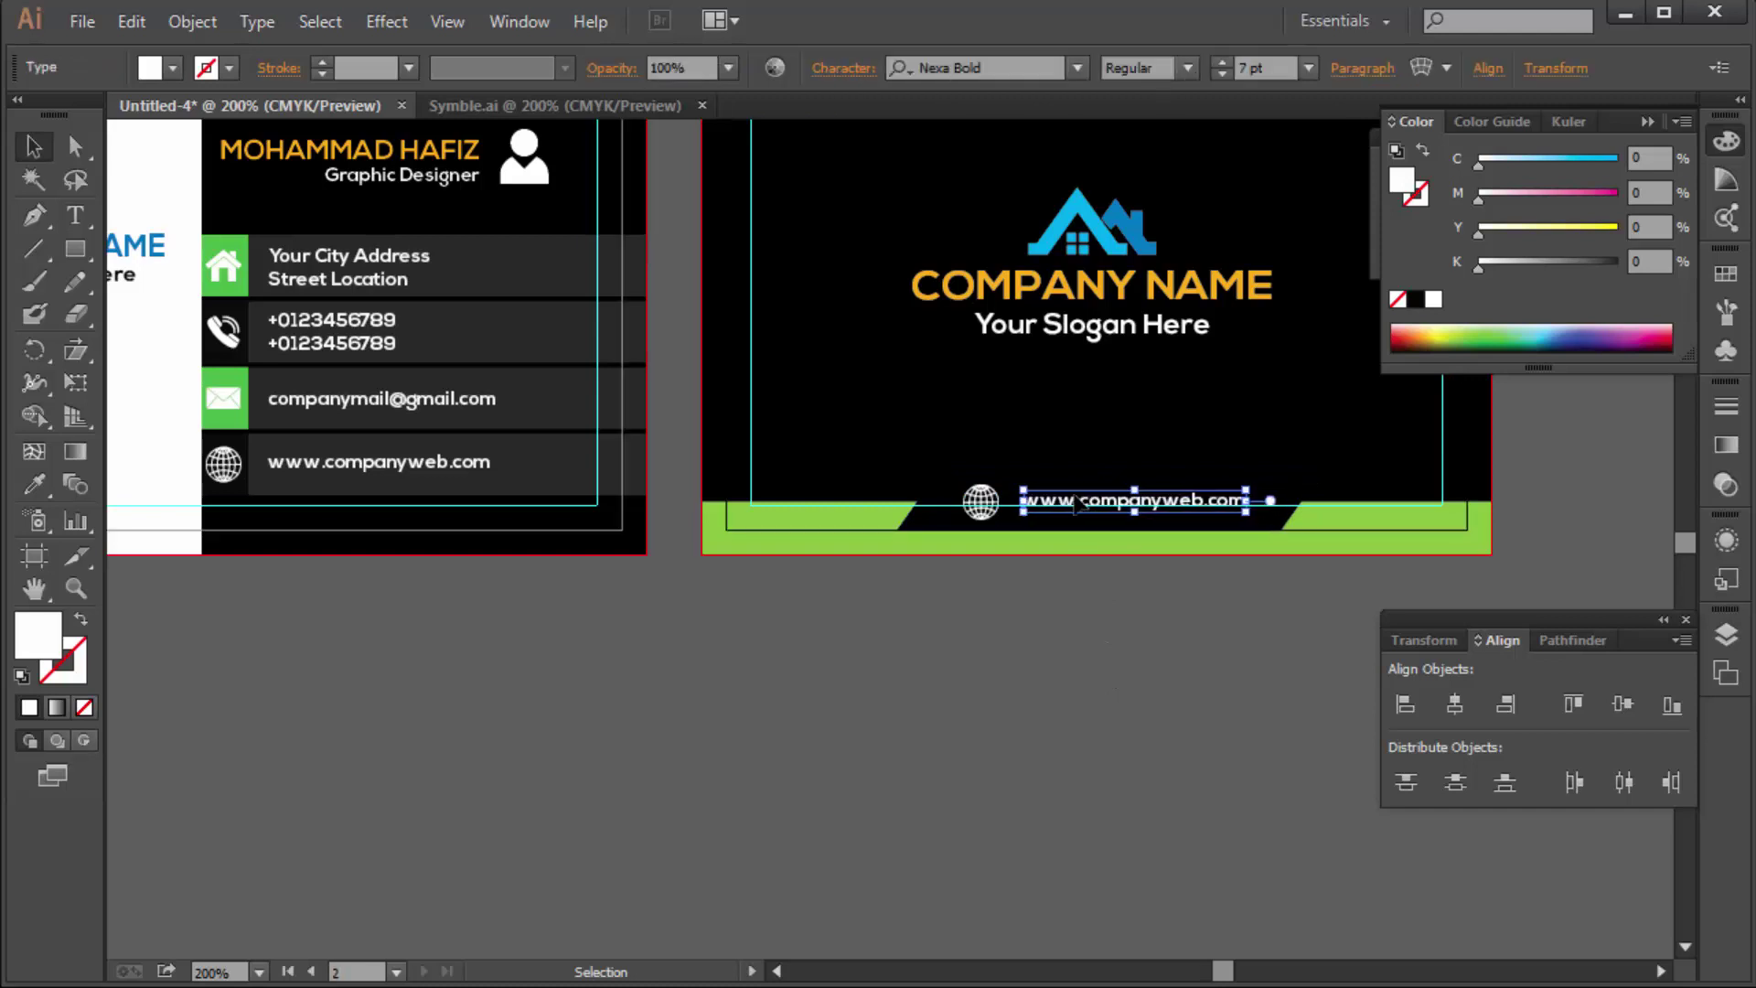
pyautogui.keyDown('shift'); pyautogui.click(981, 500); pyautogui.keyUp('shift')
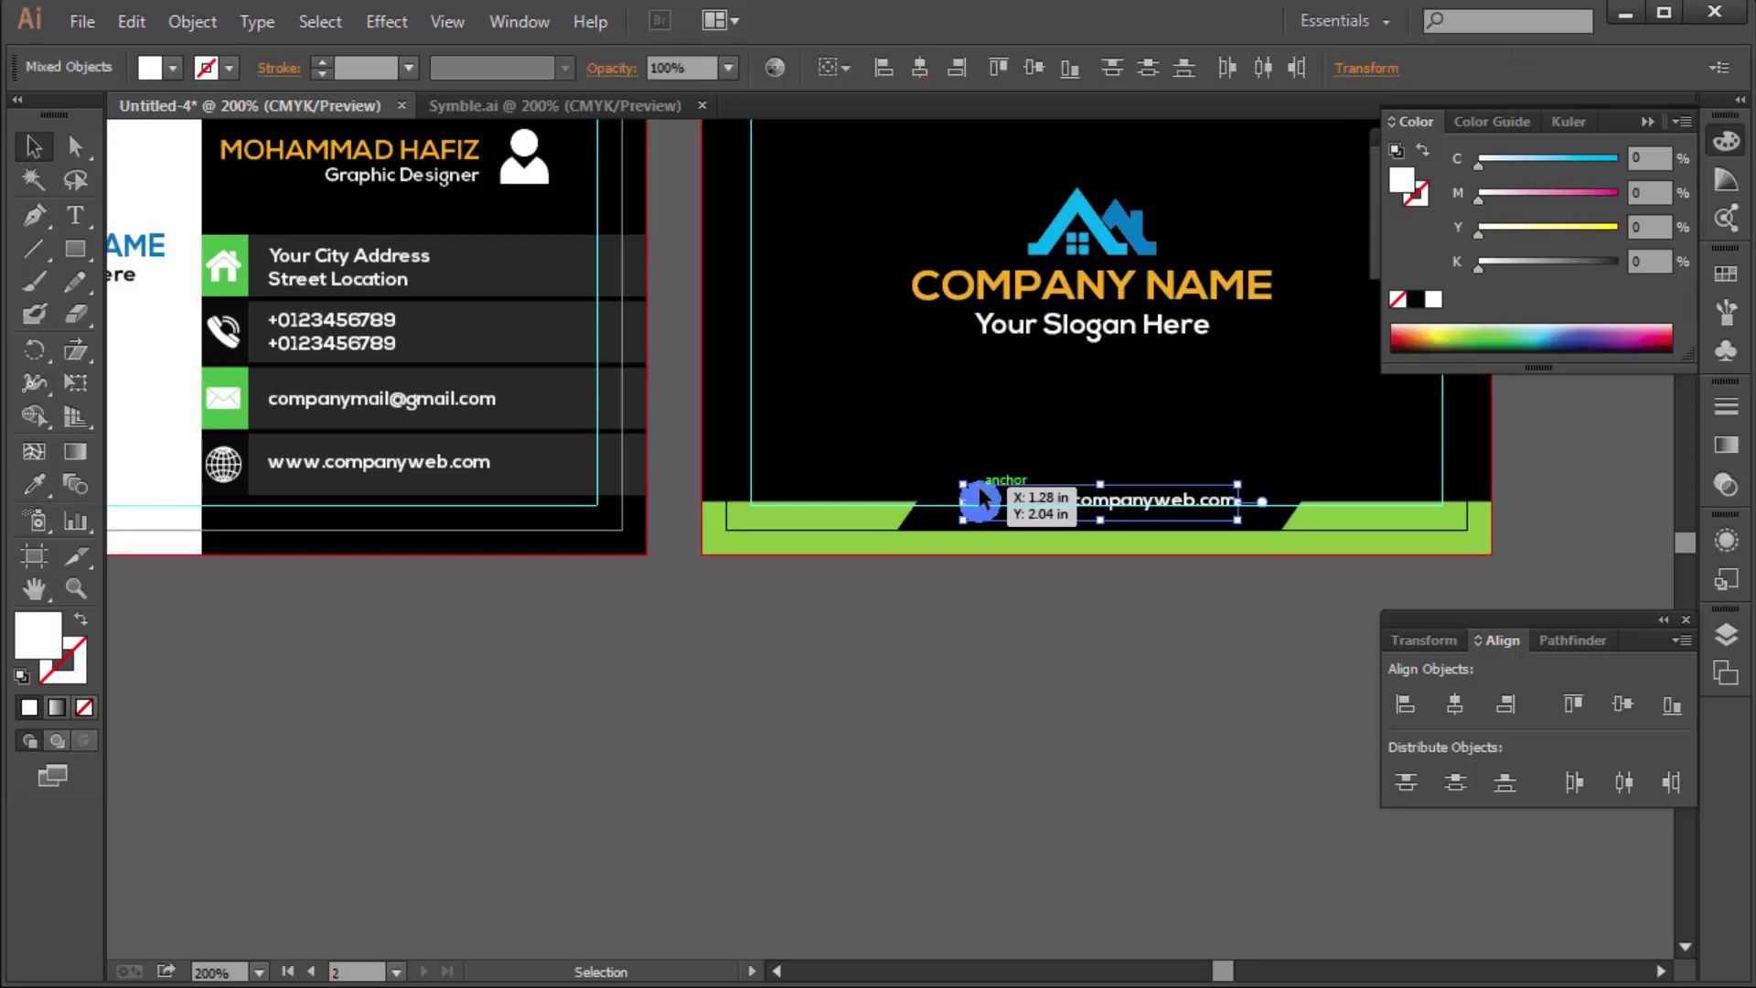
pyautogui.moveTo(978, 496); pyautogui.dragTo(981, 486)
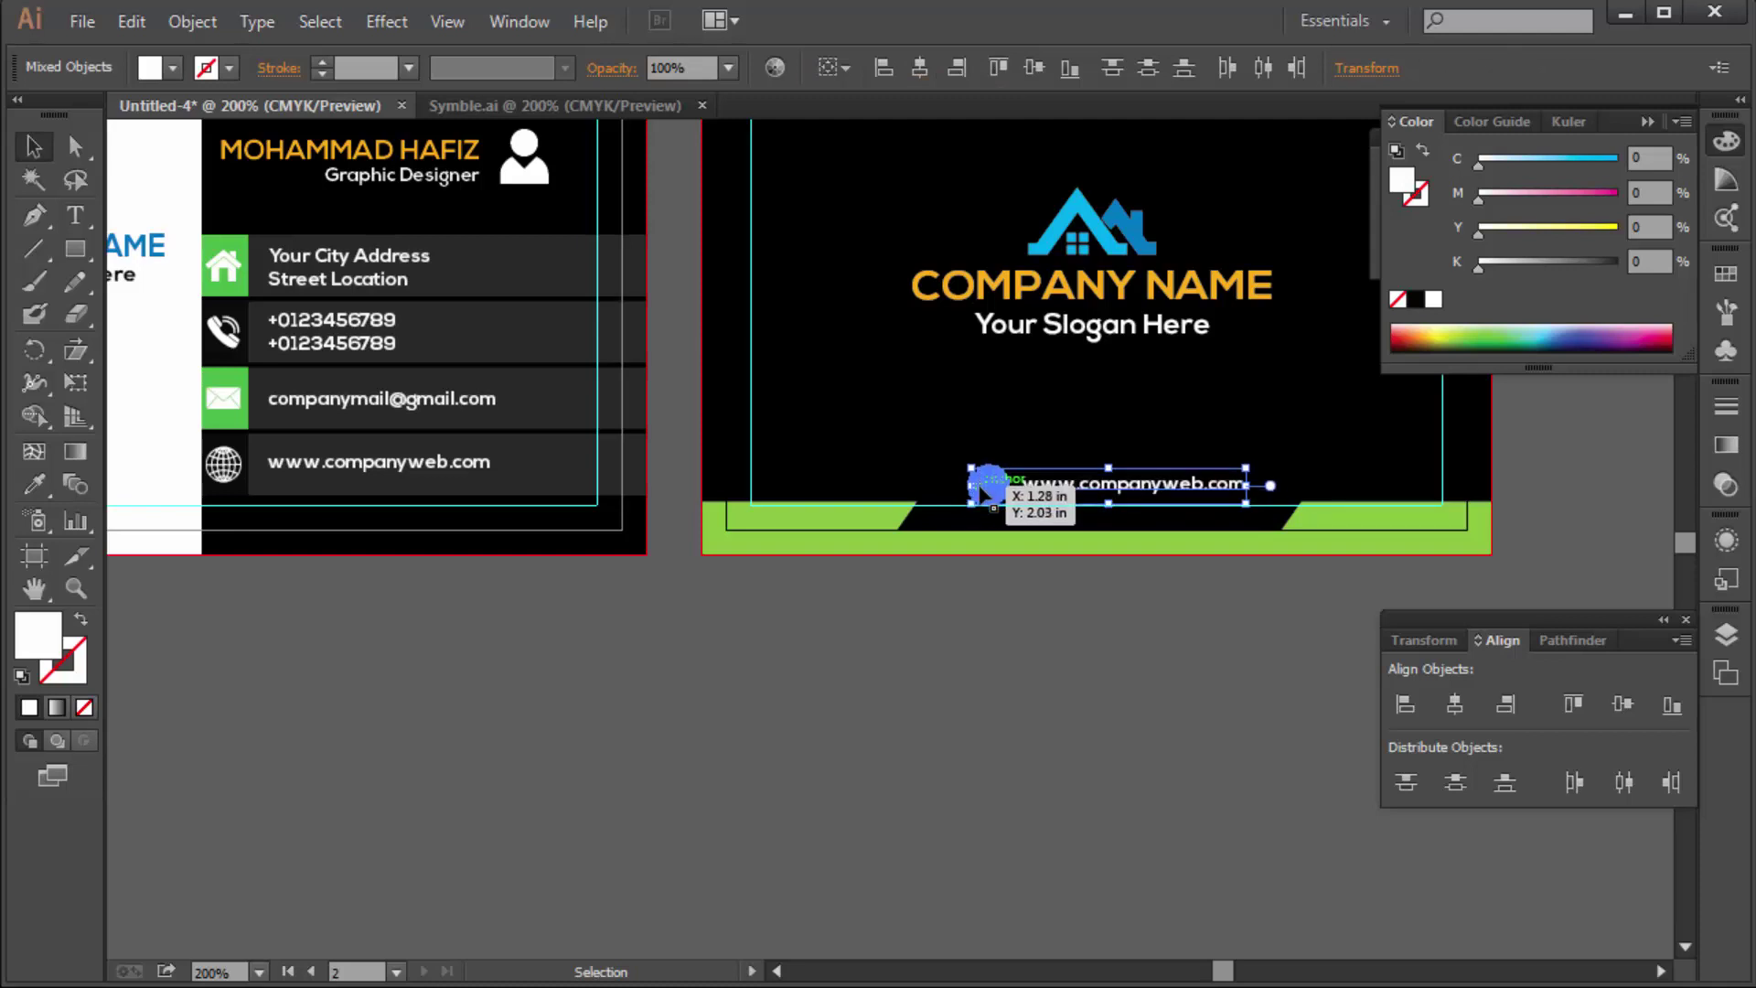
pyautogui.moveTo(982, 497); pyautogui.dragTo(981, 497)
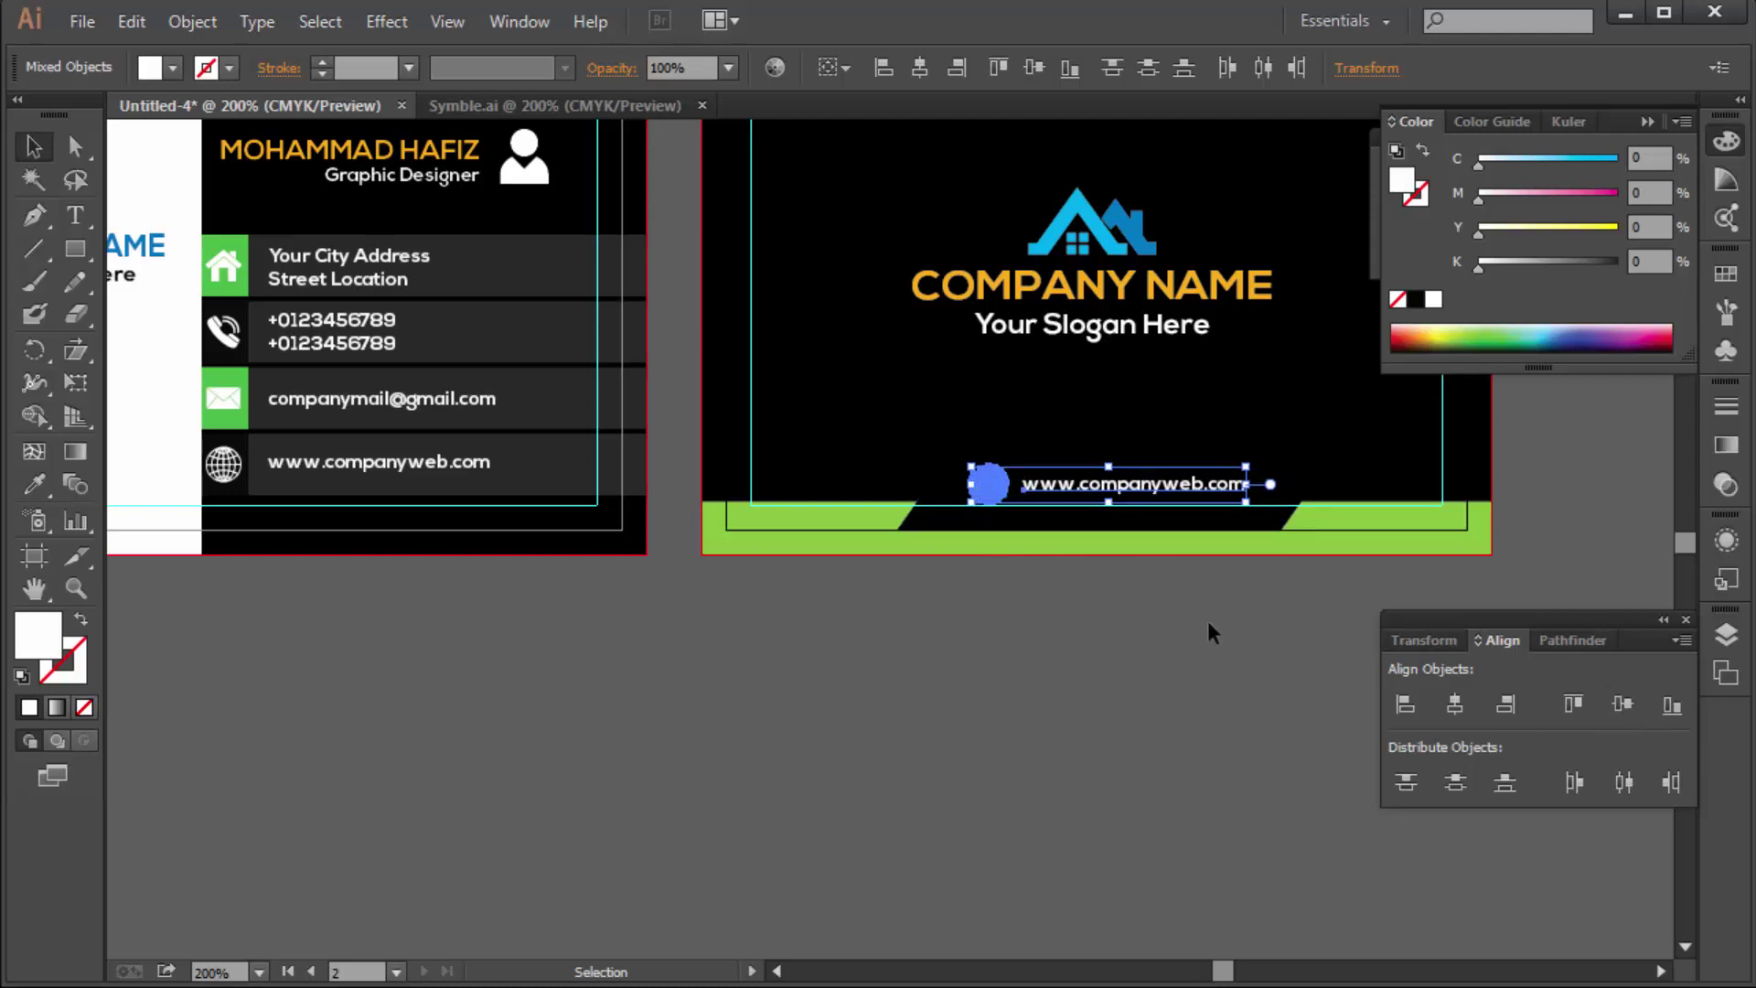
# Nudge the black parallelogram strip up behind the website text and review both cards
pyautogui.click(950, 519)
pyautogui.press('Up')
pyautogui.press('Up')
pyautogui.press('Up')
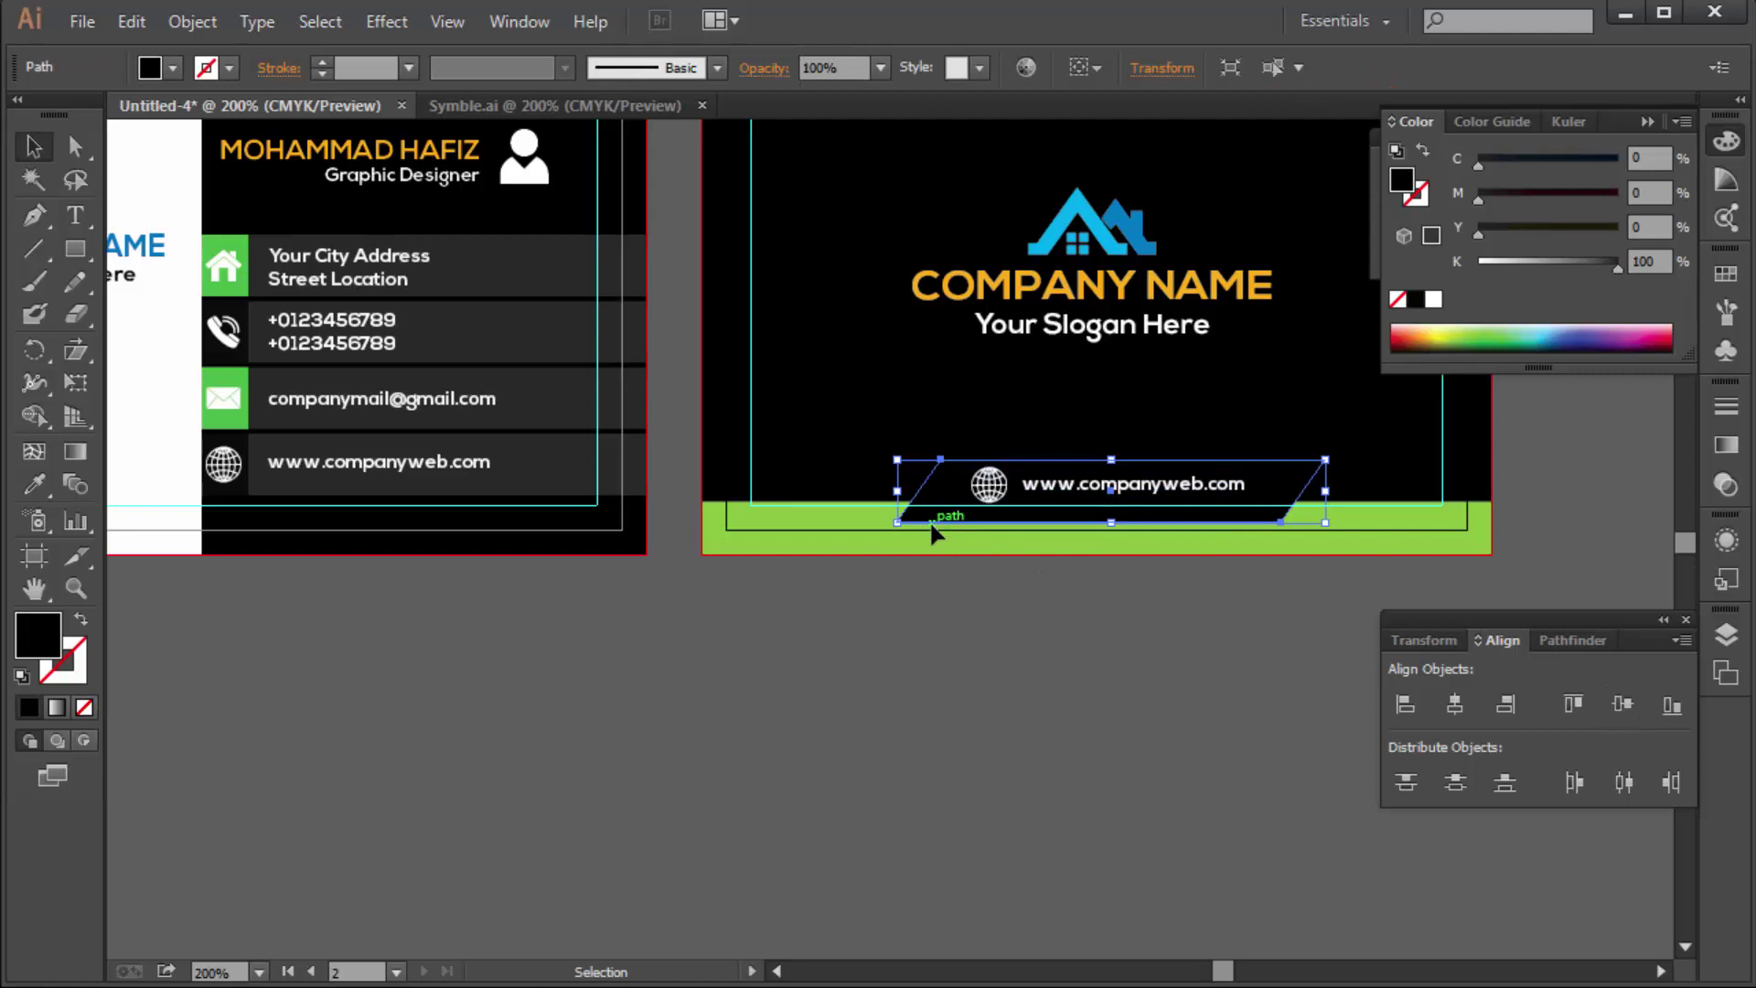
pyautogui.click(906, 530)
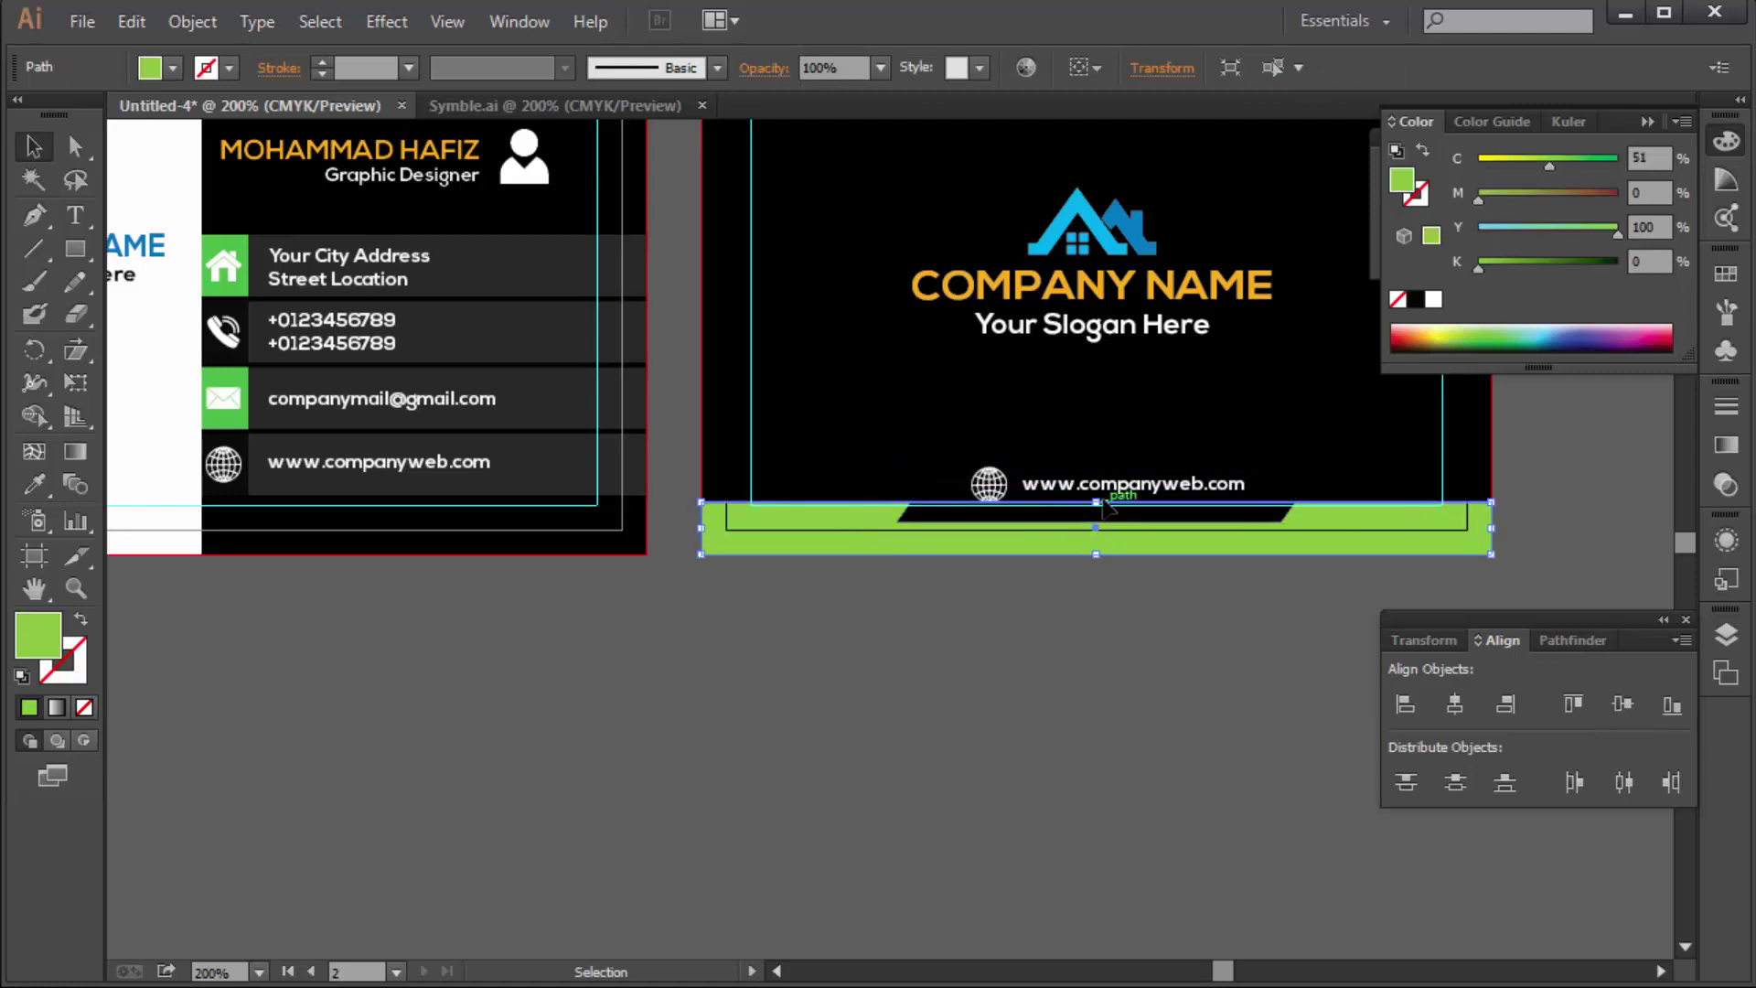
pyautogui.click(1120, 655)
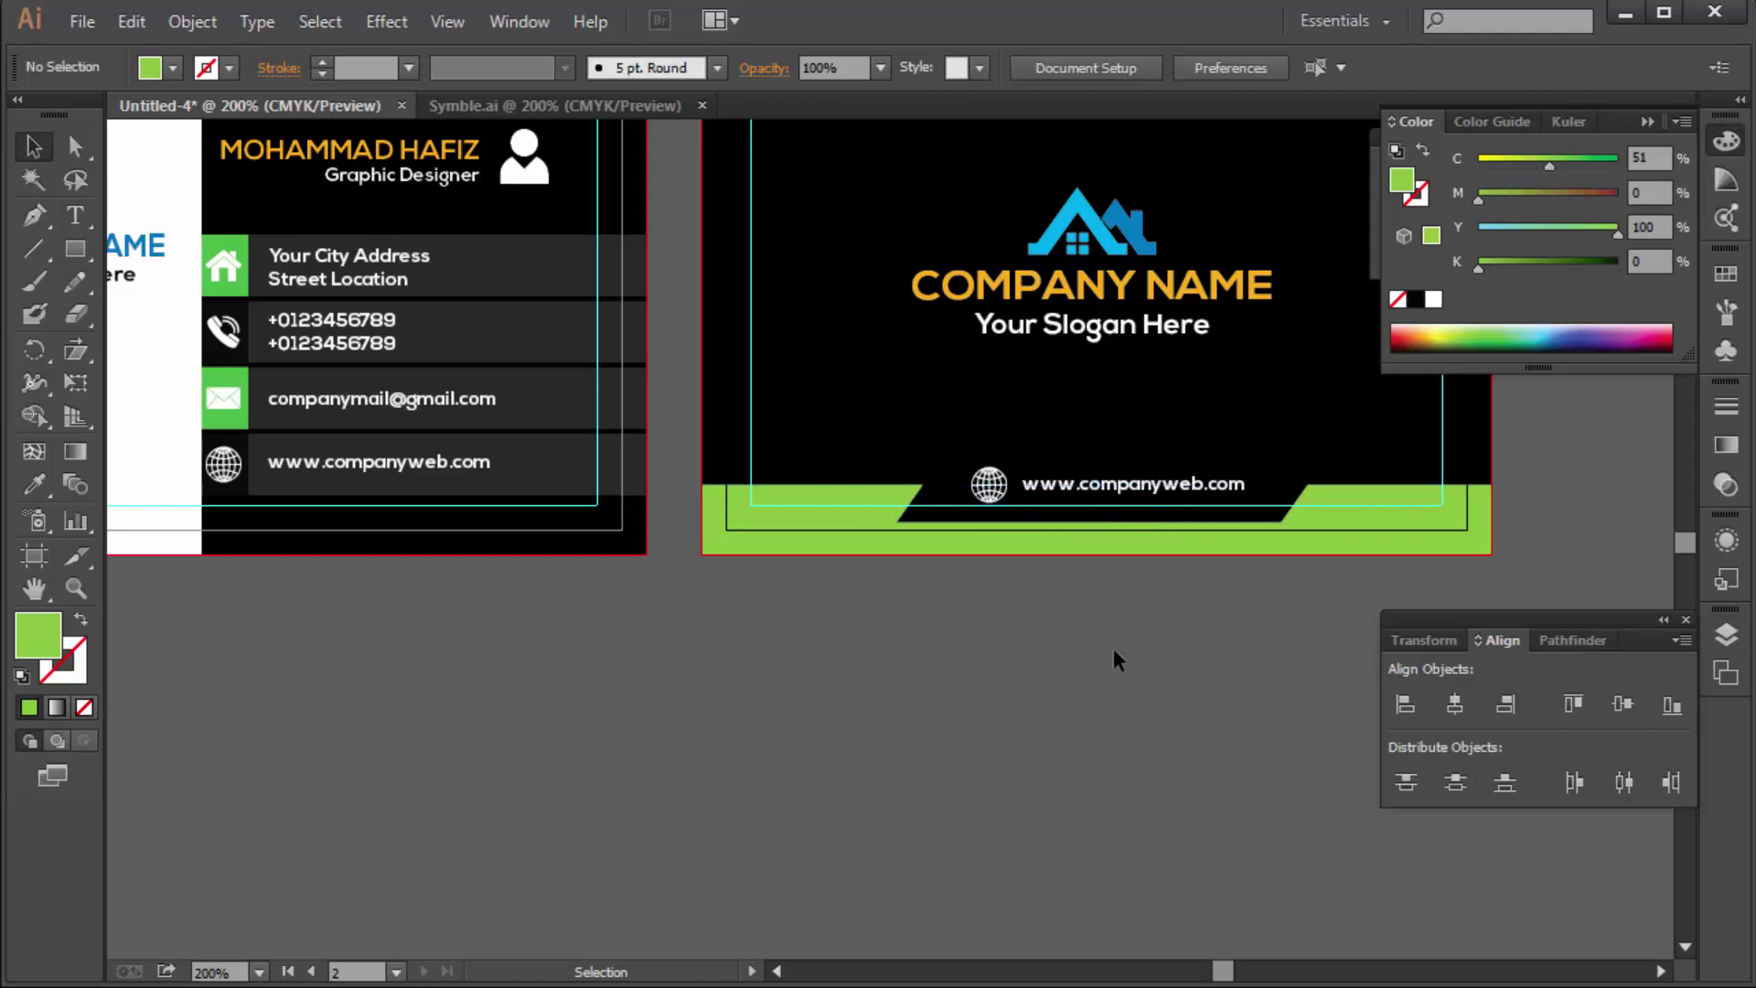
pyautogui.keyDown('alt'); pyautogui.click(1048, 426); pyautogui.keyUp('alt')
pyautogui.press('Tab')
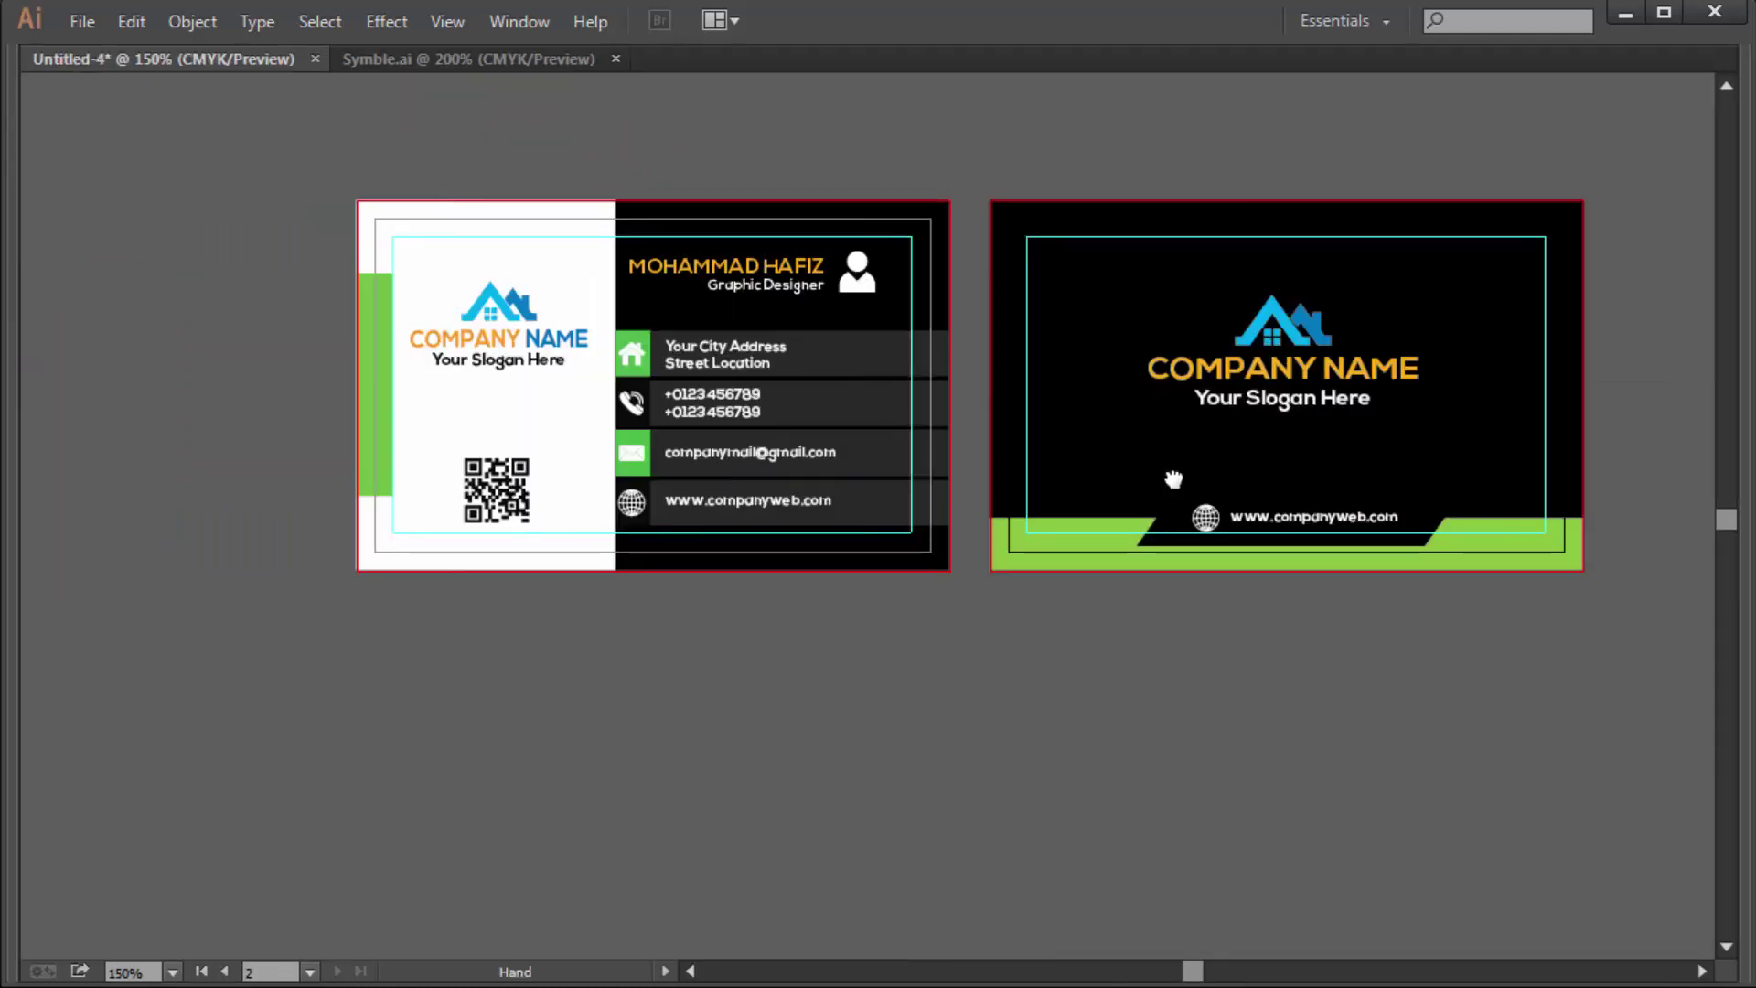
# Nudge the logo, COMPANY NAME and slogan down and recentre them horizontally
pyautogui.moveTo(1186, 460); pyautogui.dragTo(1111, 510)
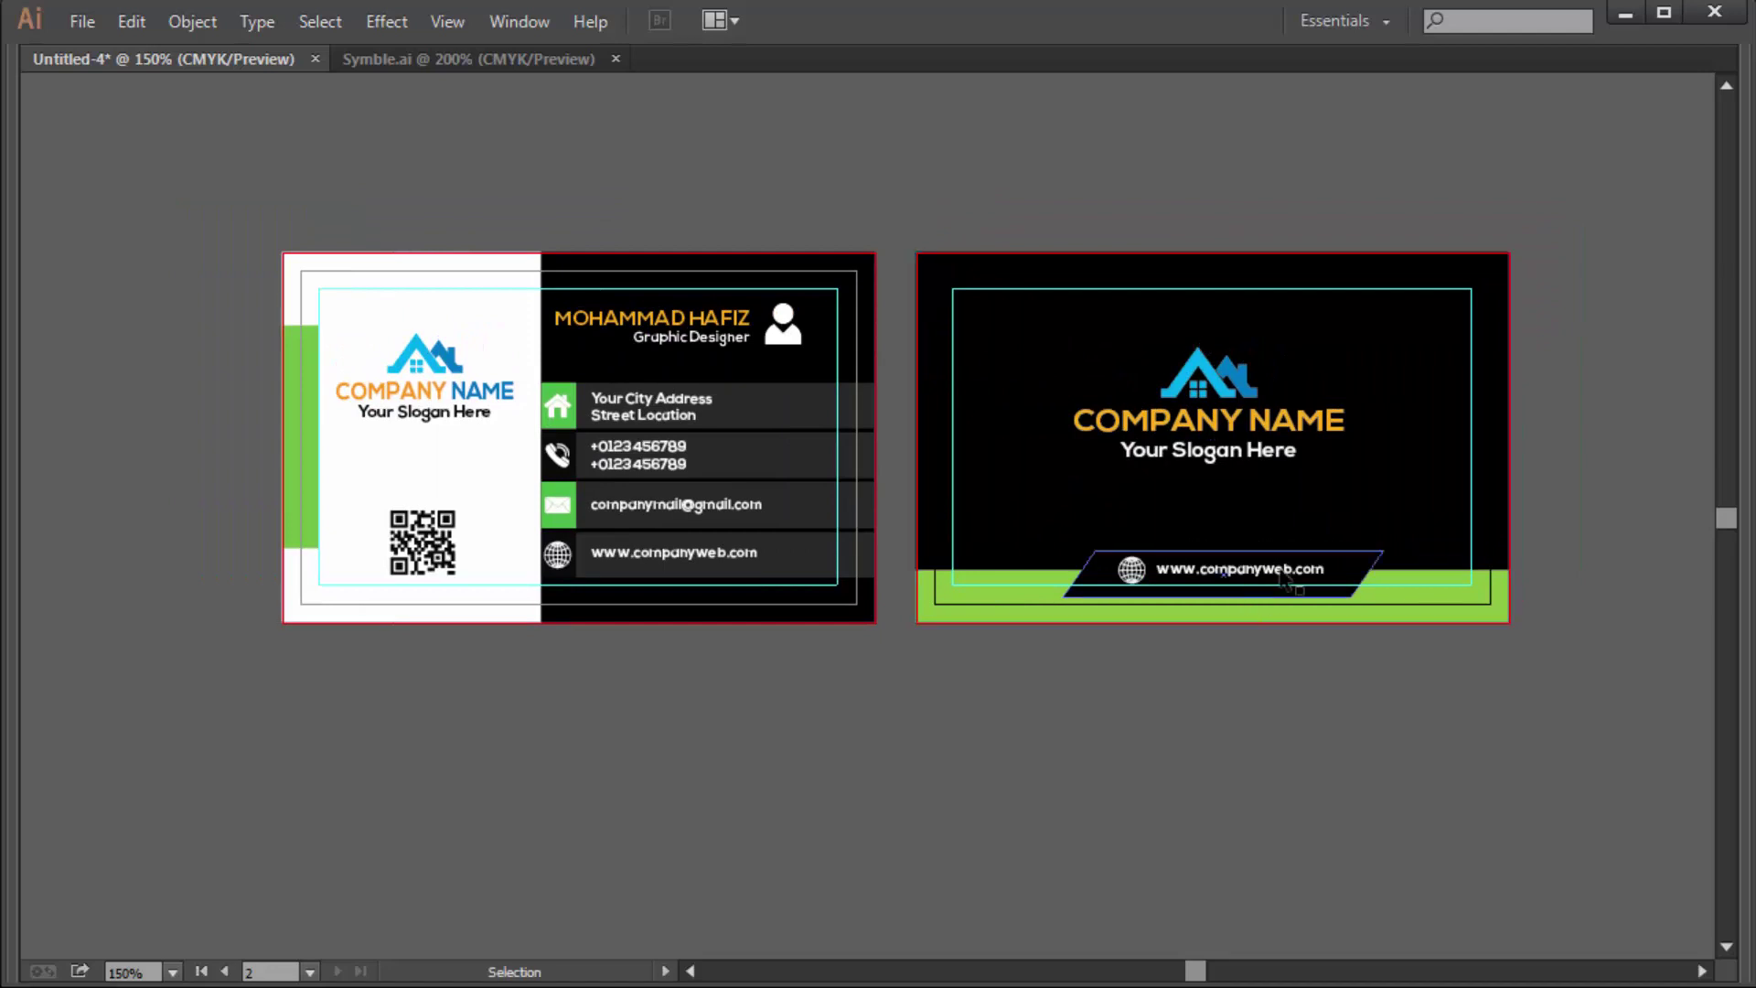
pyautogui.click(1243, 414)
pyautogui.keyDown('shift'); pyautogui.click(1231, 379); pyautogui.keyUp('shift')
pyautogui.keyDown('shift'); pyautogui.click(1233, 453); pyautogui.keyUp('shift')
pyautogui.press('Down')
pyautogui.press('Down')
pyautogui.press('Down')
pyautogui.press('Down')
pyautogui.press('Down')
pyautogui.press('Down')
pyautogui.press('Down')
pyautogui.press('Down')
pyautogui.press('Down')
pyautogui.press('Down')
pyautogui.press('Down')
pyautogui.press('Down')
pyautogui.moveTo(1232, 458); pyautogui.dragTo(1229, 458)
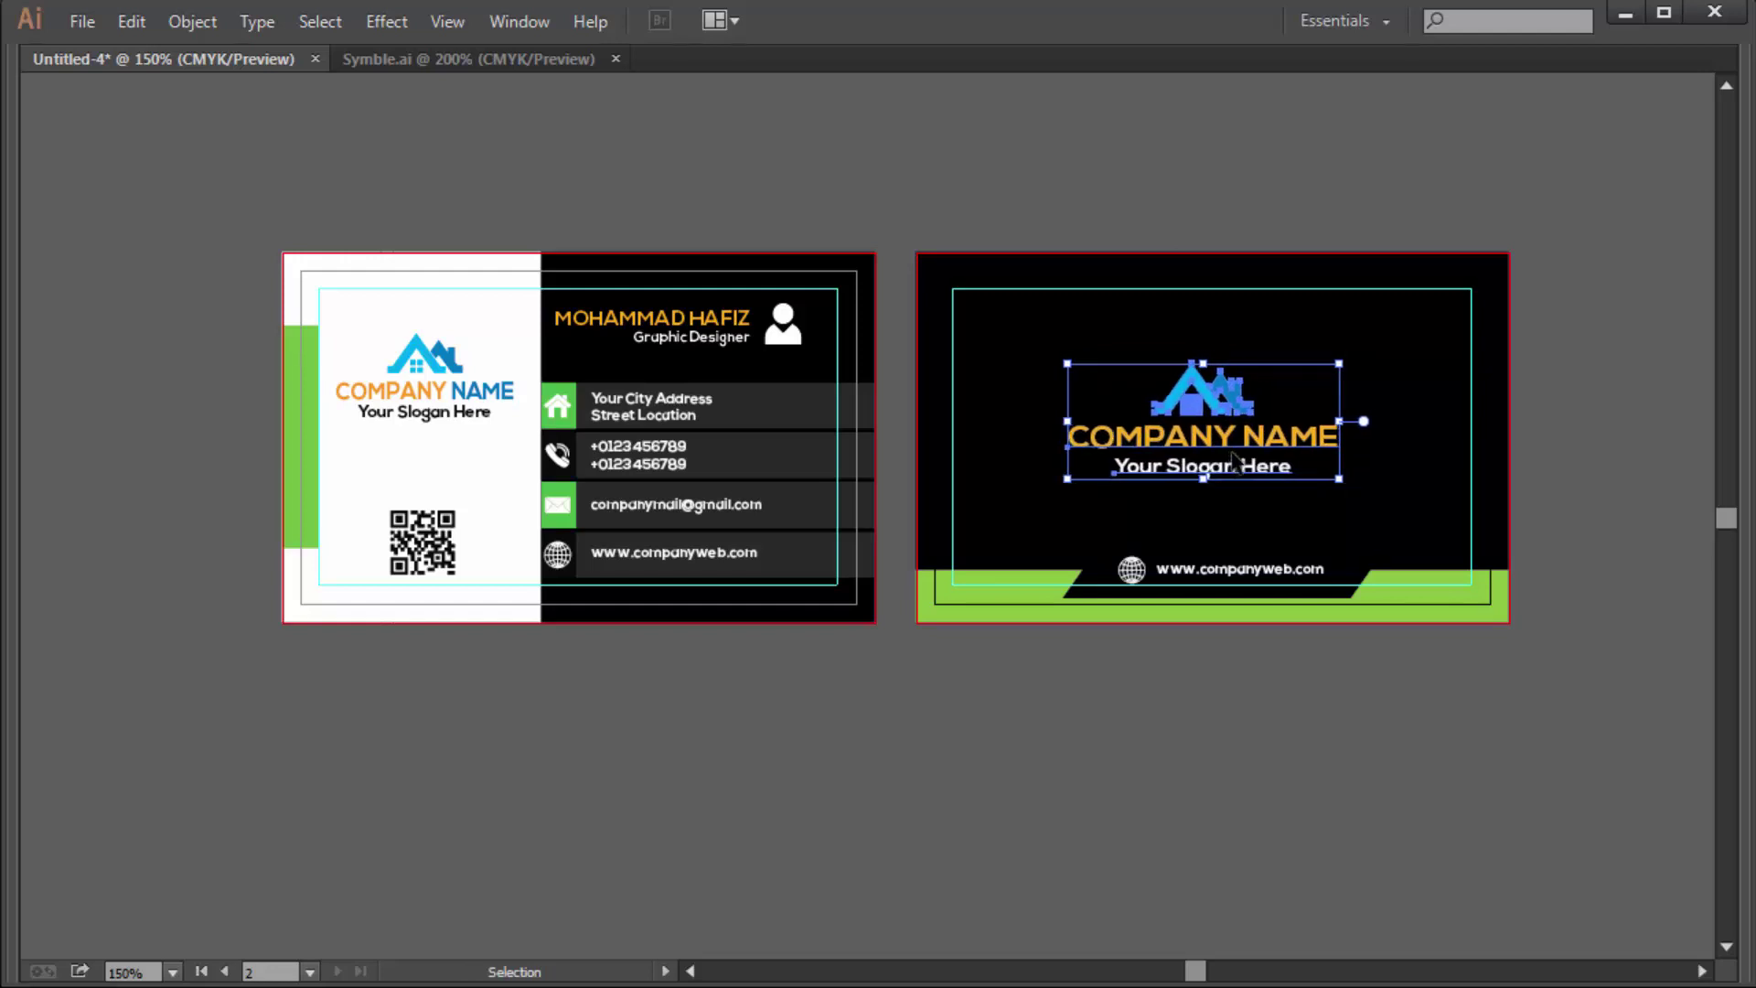
pyautogui.click(1133, 113)
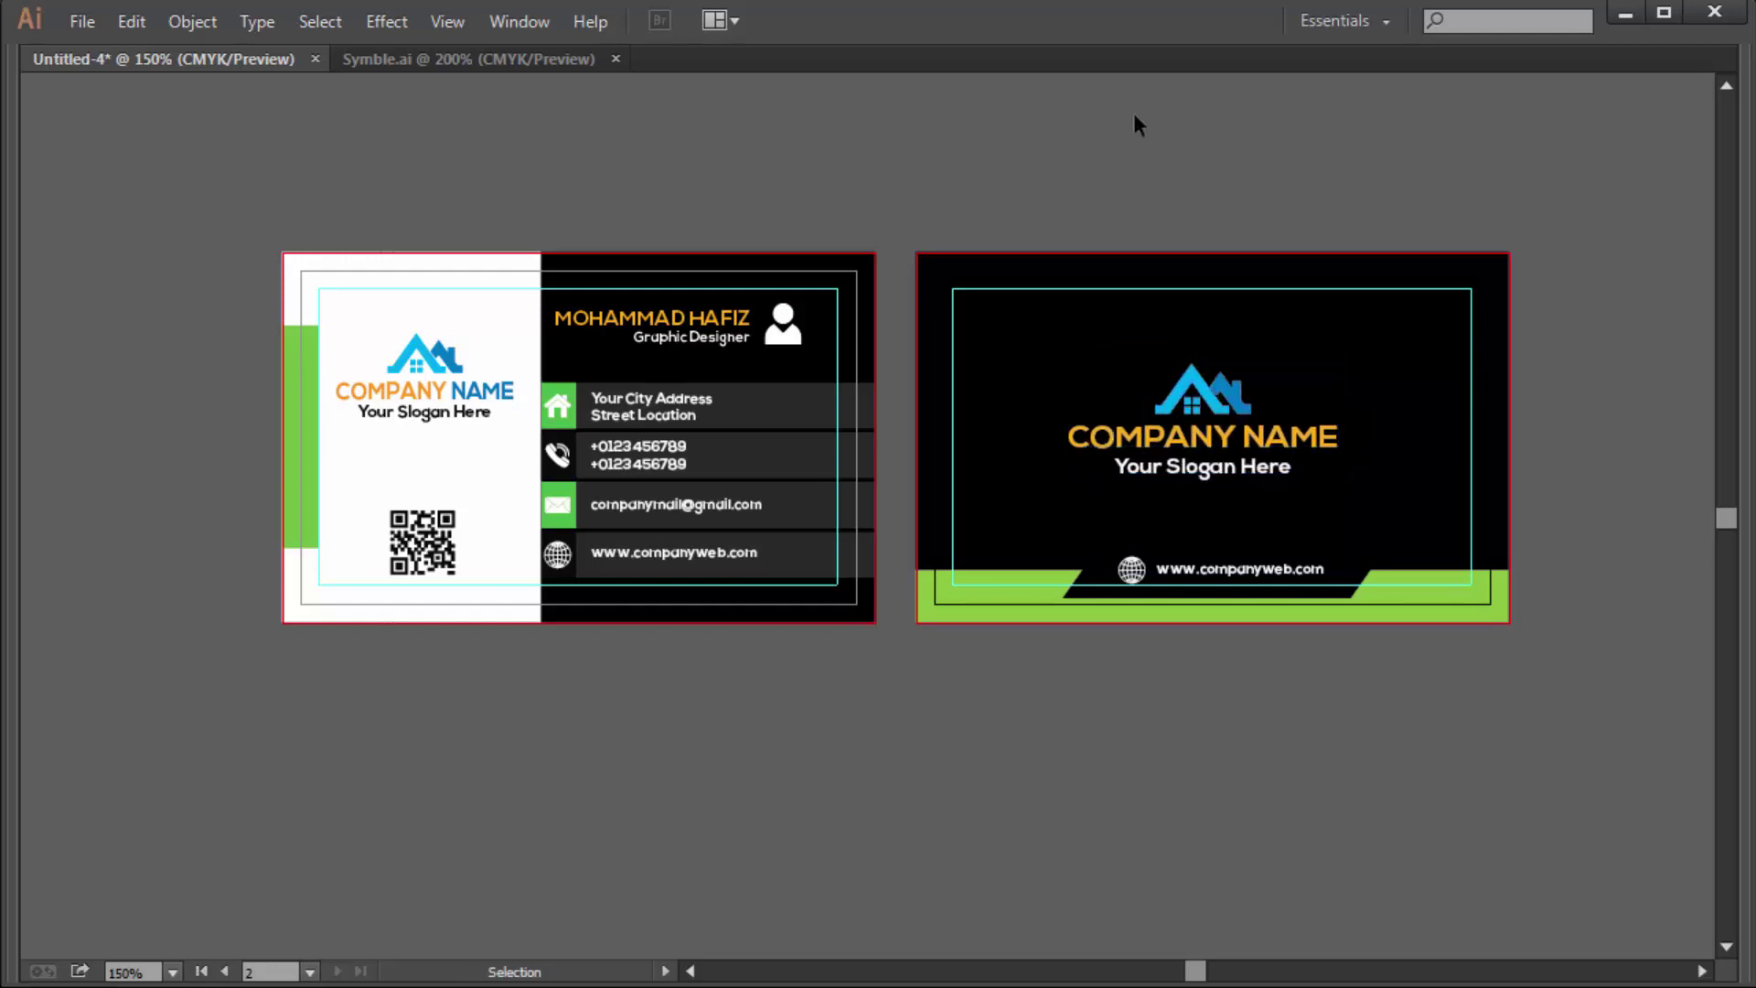